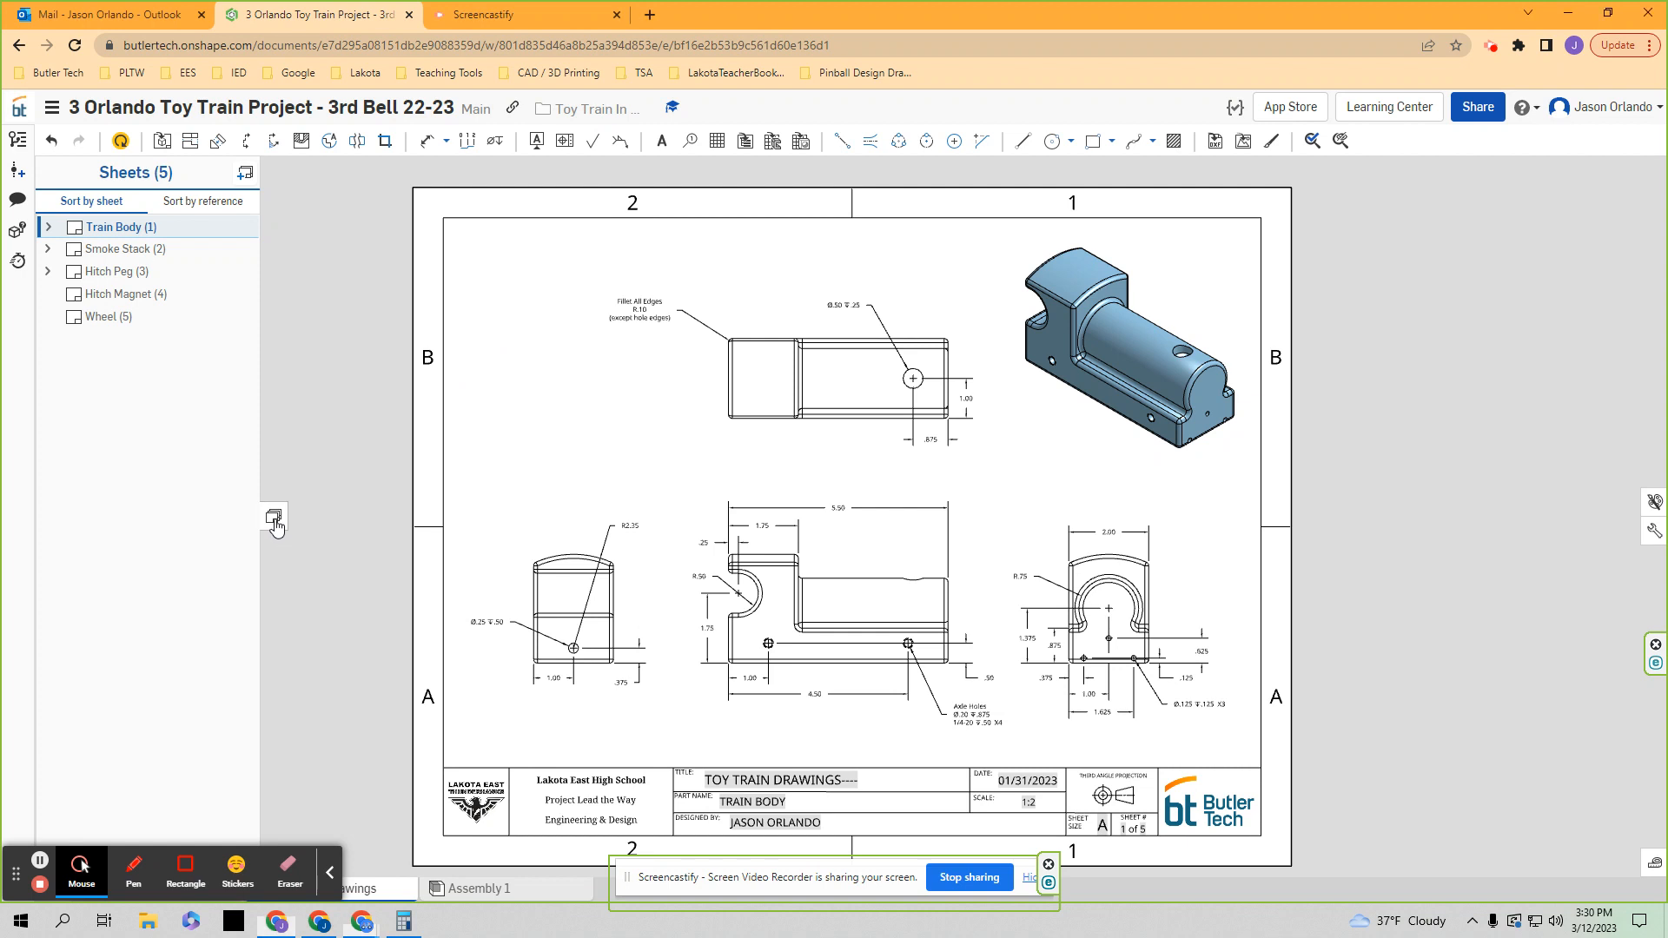
{"action": "mouse_move", "coordinate": [16, 873]}
{"action": "left_mouse_down"}
{"action": "mouse_move", "coordinate": [1332, 870]}
{"action": "mouse_move", "coordinate": [1319, 866]}
{"action": "left_mouse_up"}
{"action": "mouse_move", "coordinate": [628, 877]}
{"action": "left_mouse_down"}
{"action": "mouse_move", "coordinate": [1064, 835]}
{"action": "mouse_move", "coordinate": [1163, 800]}
{"action": "mouse_move", "coordinate": [1362, 804]}
{"action": "left_mouse_up"}
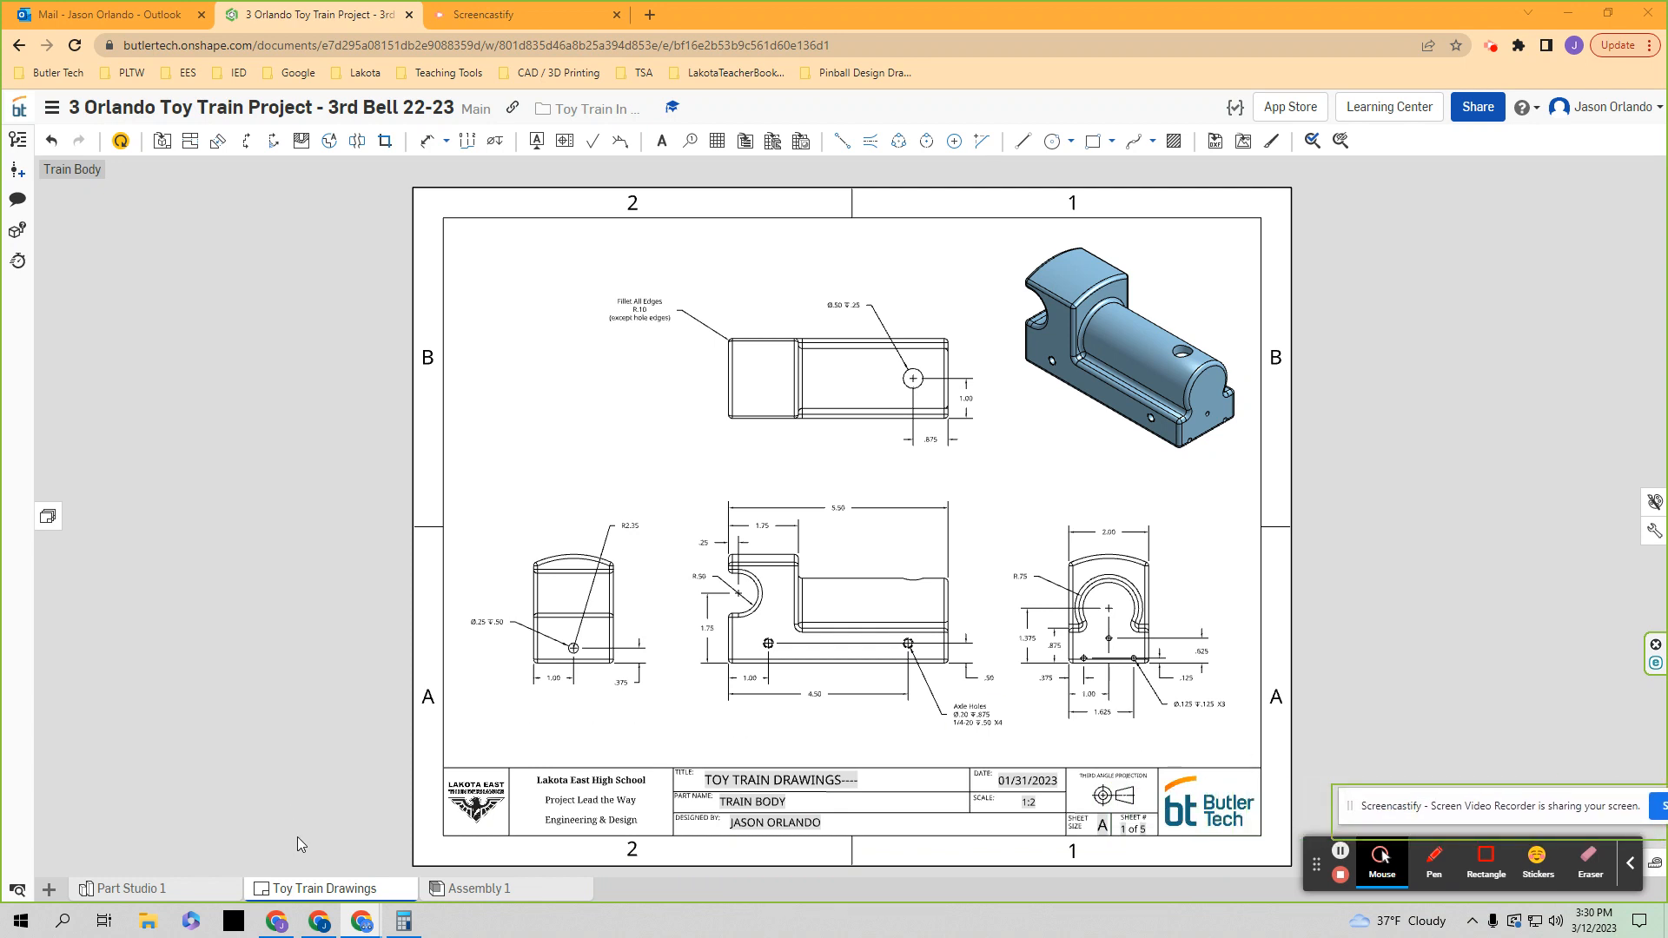
- Create a drawing from the Butler Tech template LEFS Title Block - ANSI - SizeA.dwt with no views, and dismiss the initial view insertion
{"action": "mouse_move", "coordinate": [322, 886]}
{"action": "left_click", "coordinate": [50, 889]}
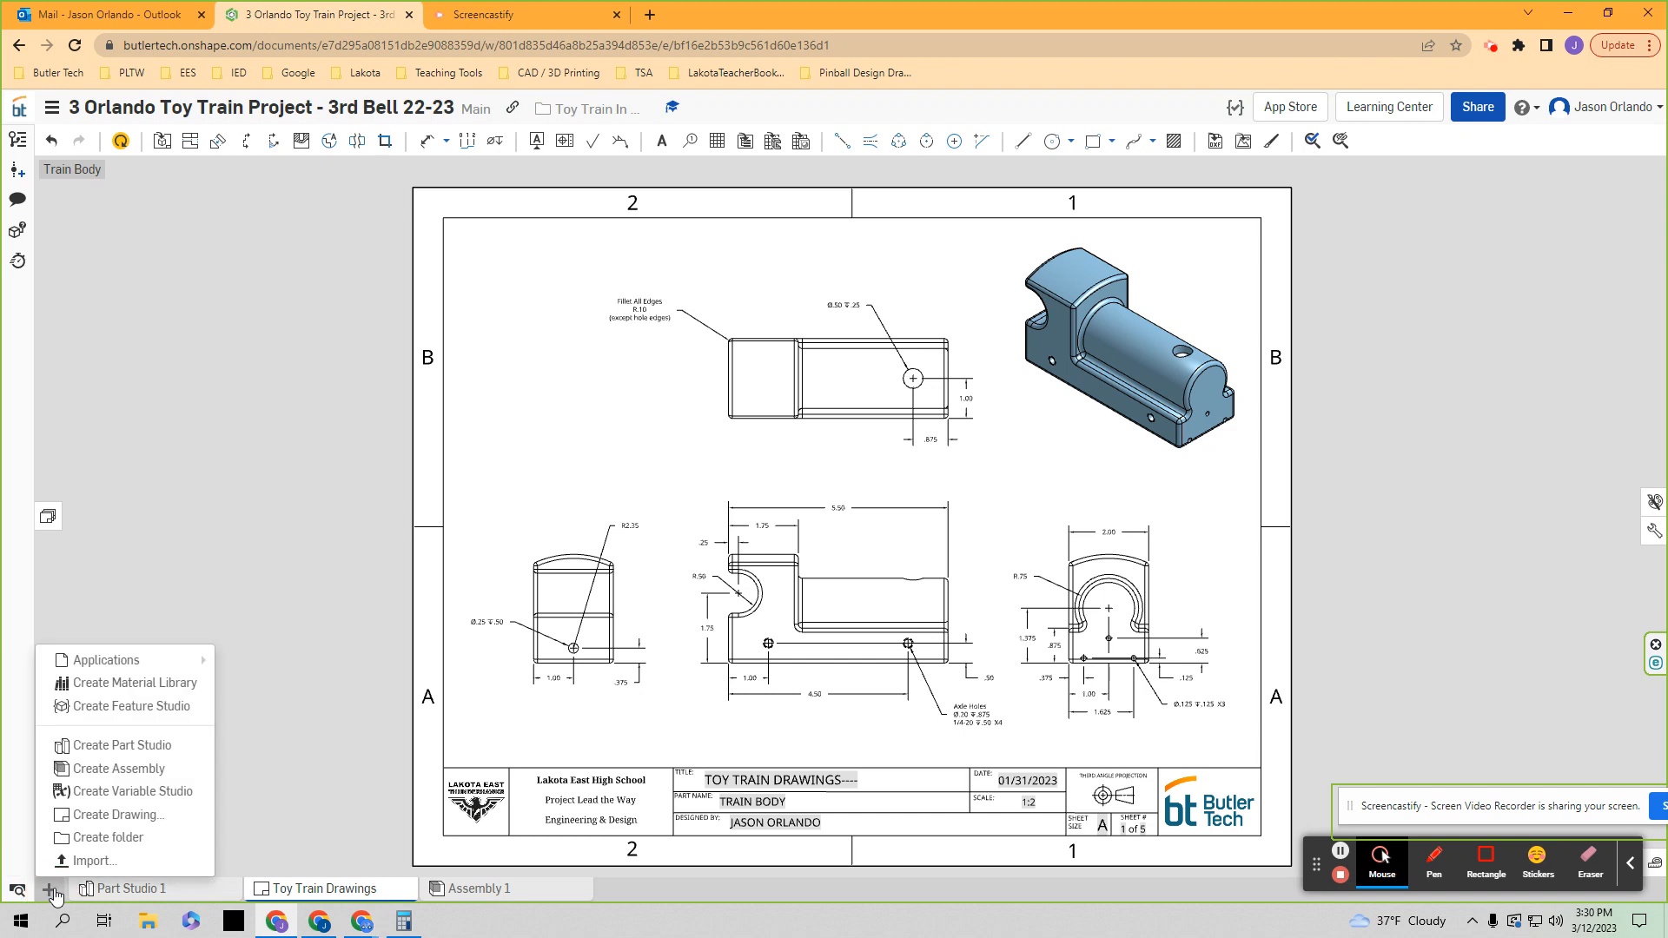
{"action": "left_click", "coordinate": [118, 816]}
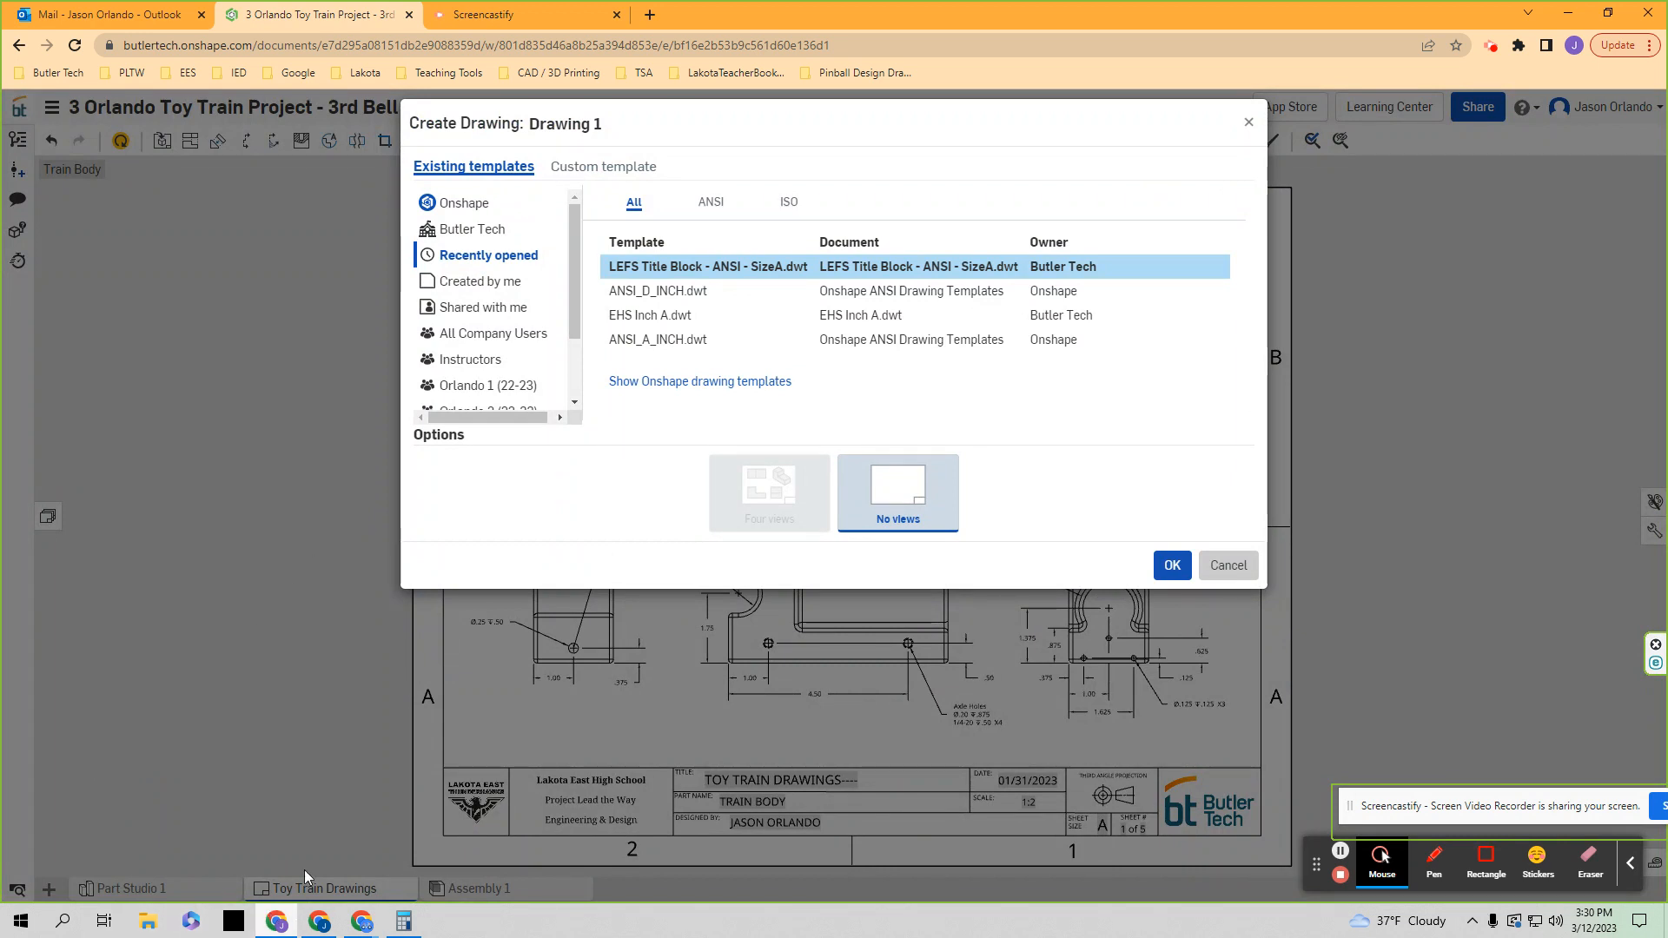
{"action": "left_click", "coordinate": [483, 228]}
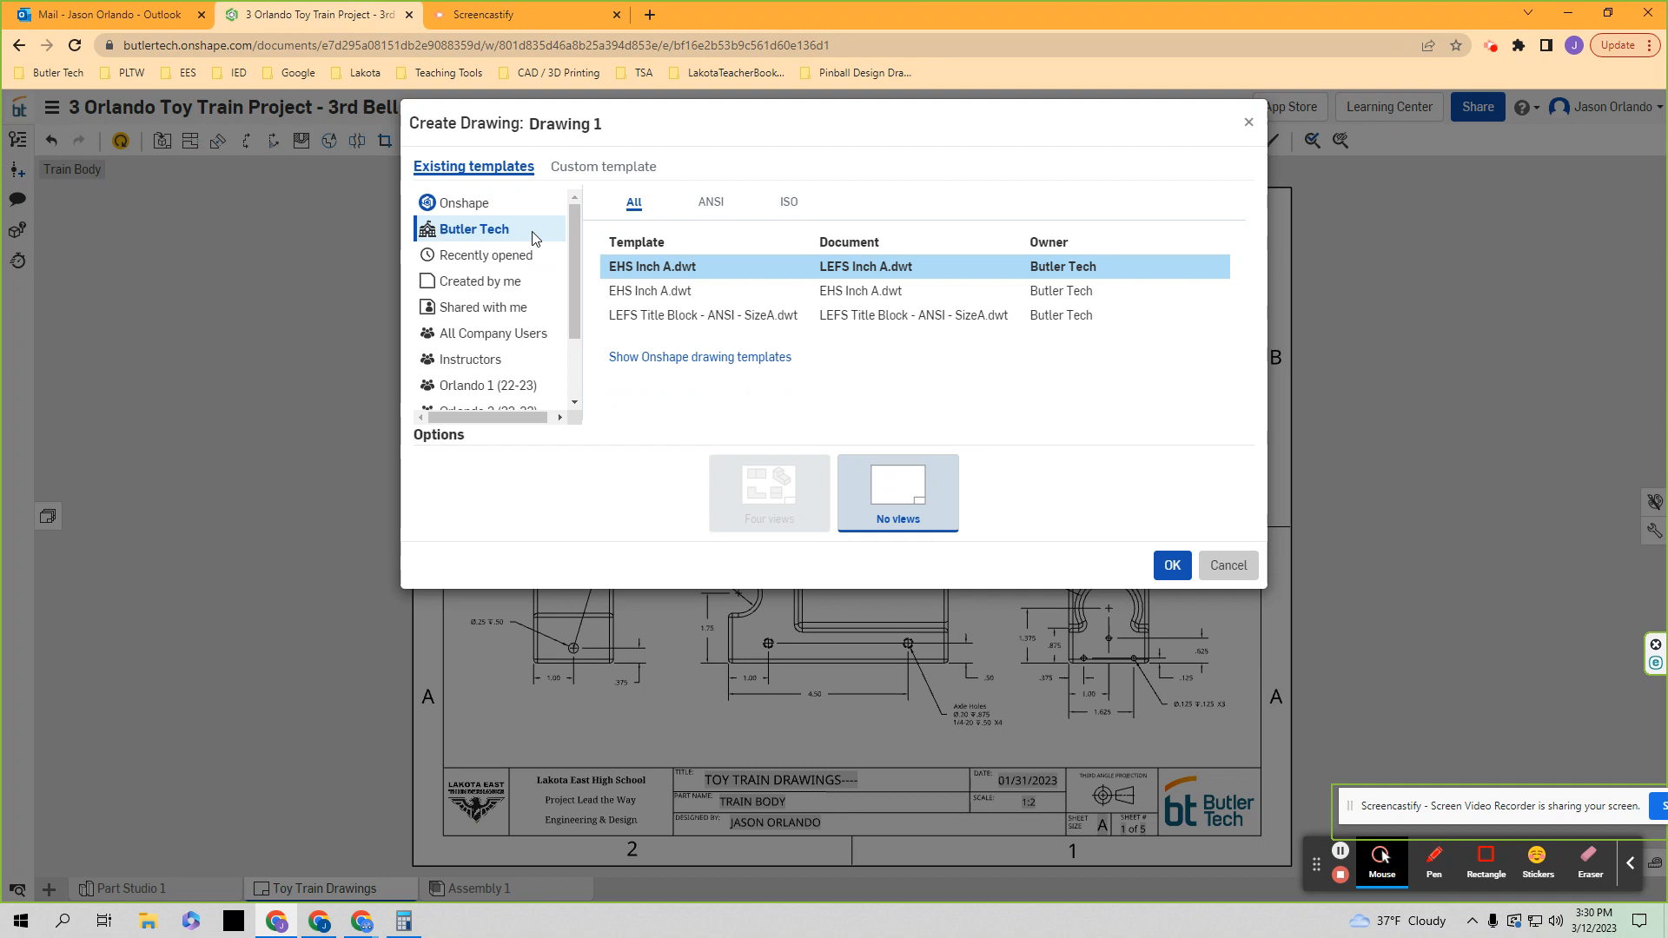
{"action": "left_click", "coordinate": [653, 318]}
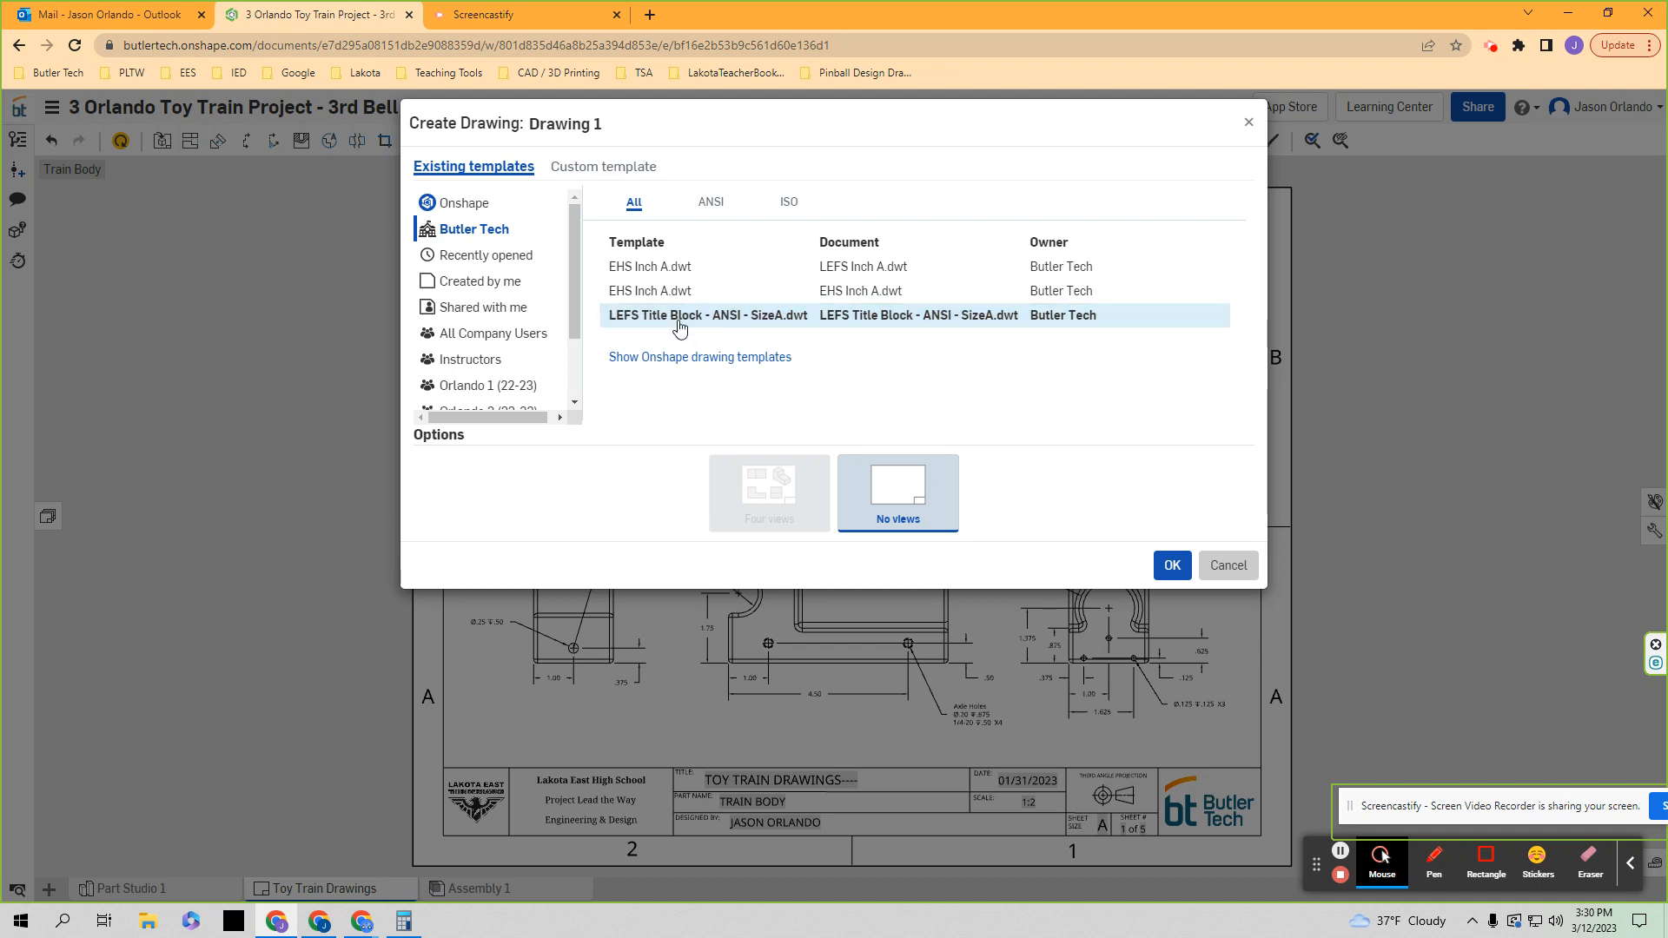
{"action": "left_click", "coordinate": [1172, 566]}
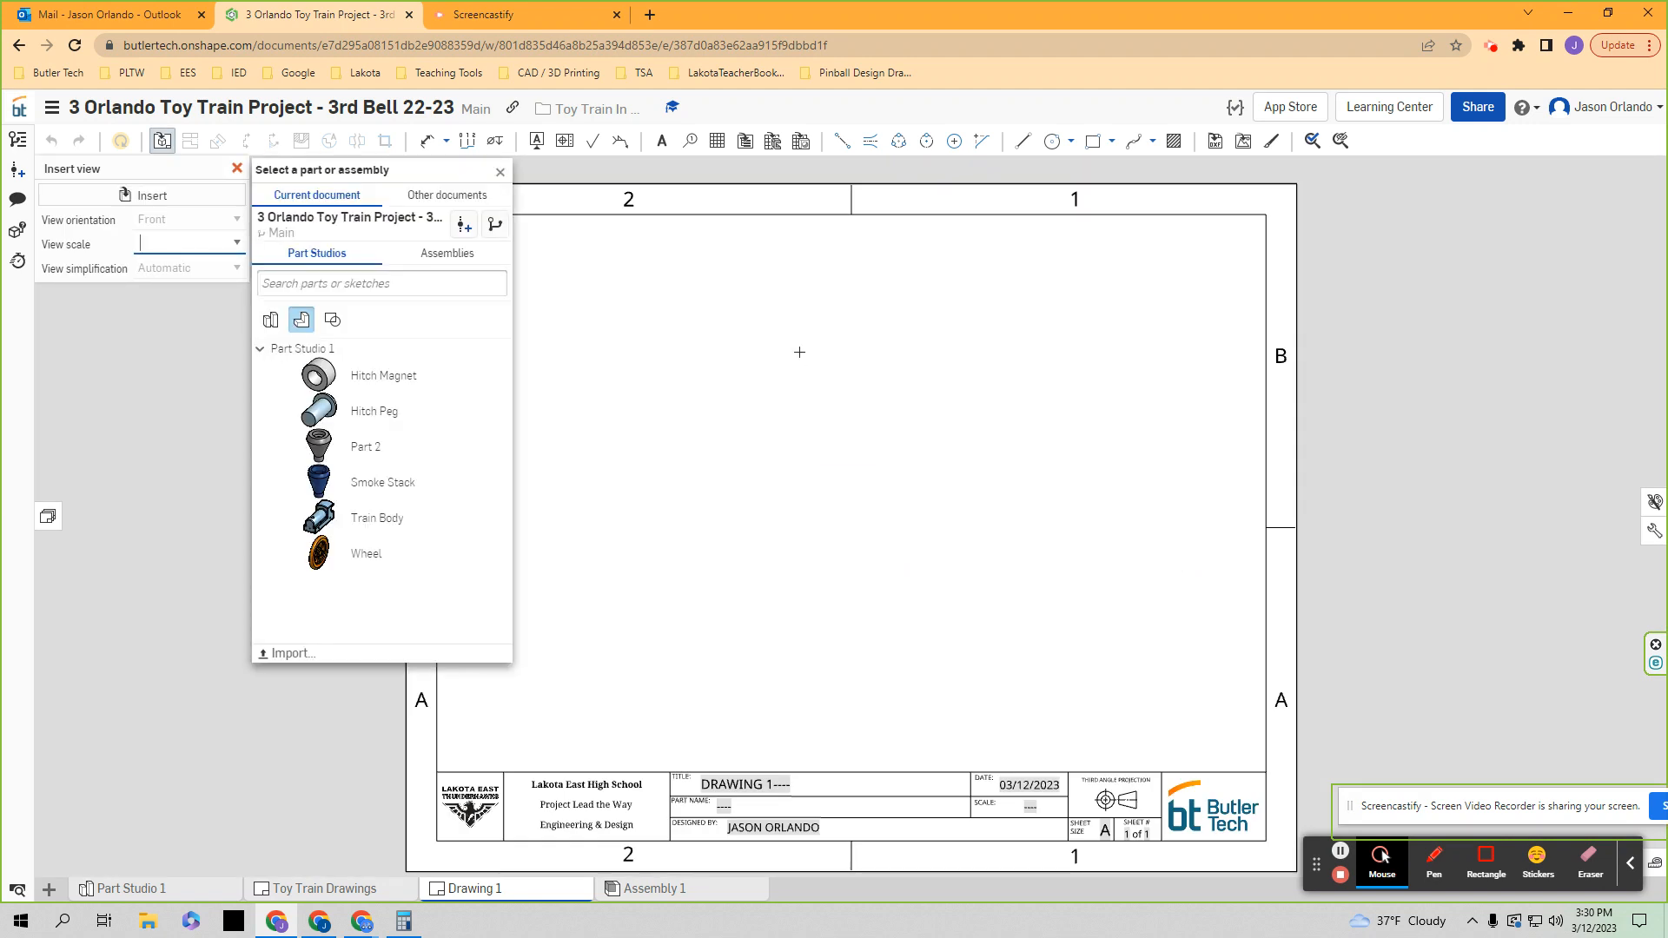
{"action": "left_click", "coordinate": [500, 172]}
{"action": "left_click", "coordinate": [236, 168]}
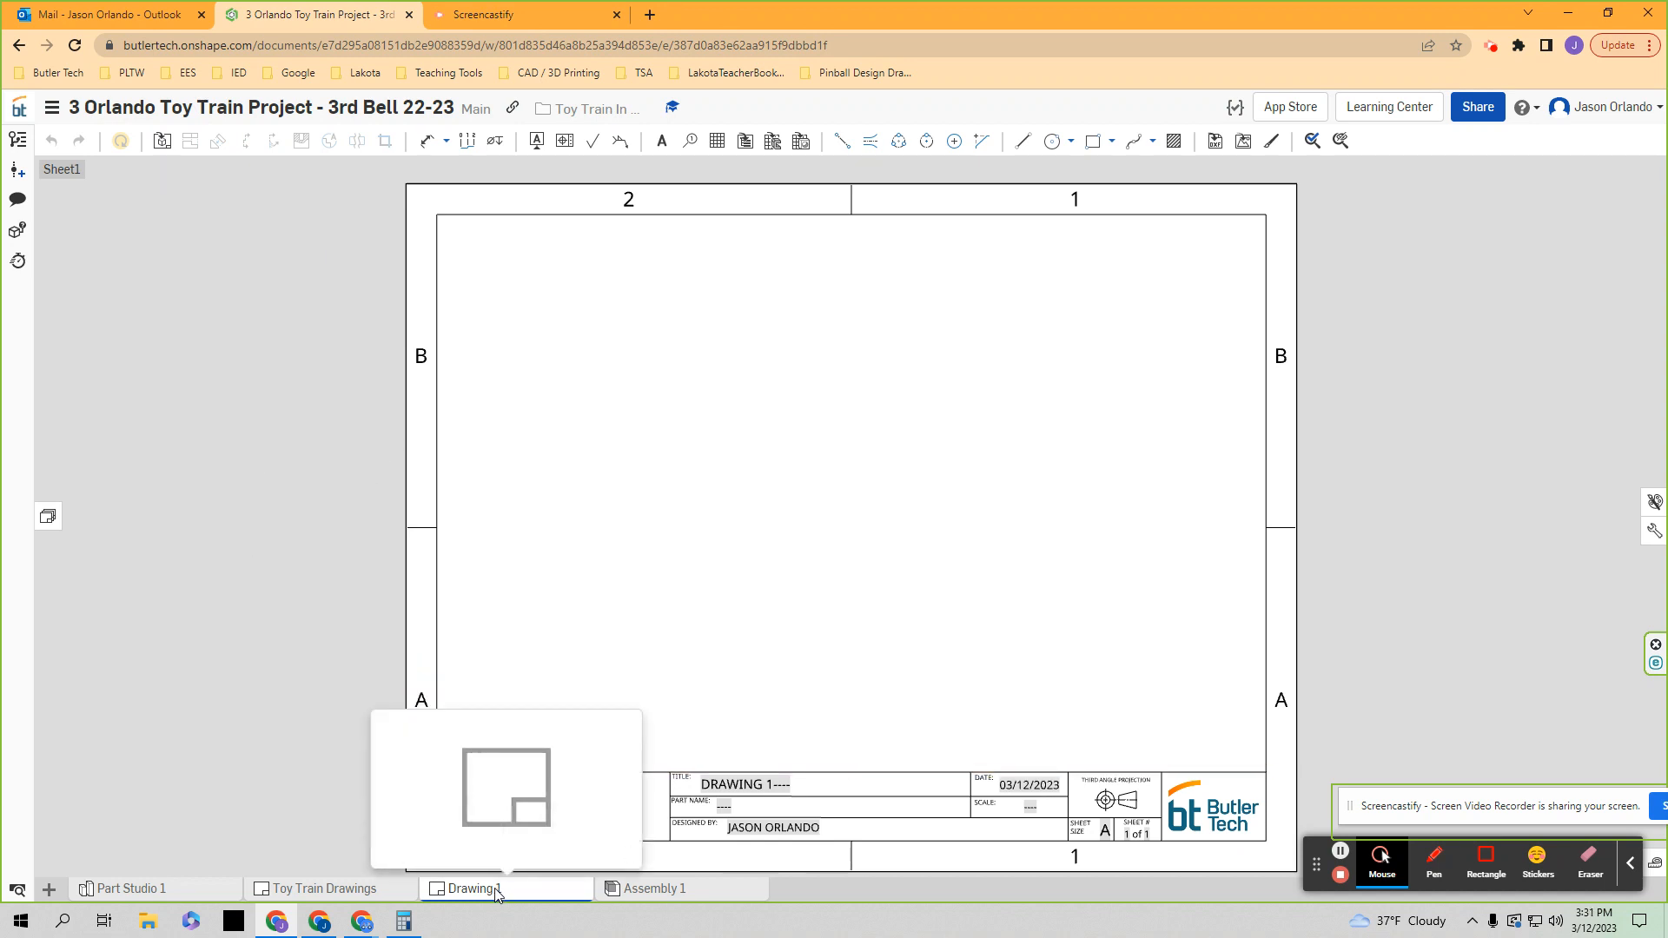
- Show the drawing's sheet list and add a second sheet
{"action": "left_click", "coordinate": [48, 517]}
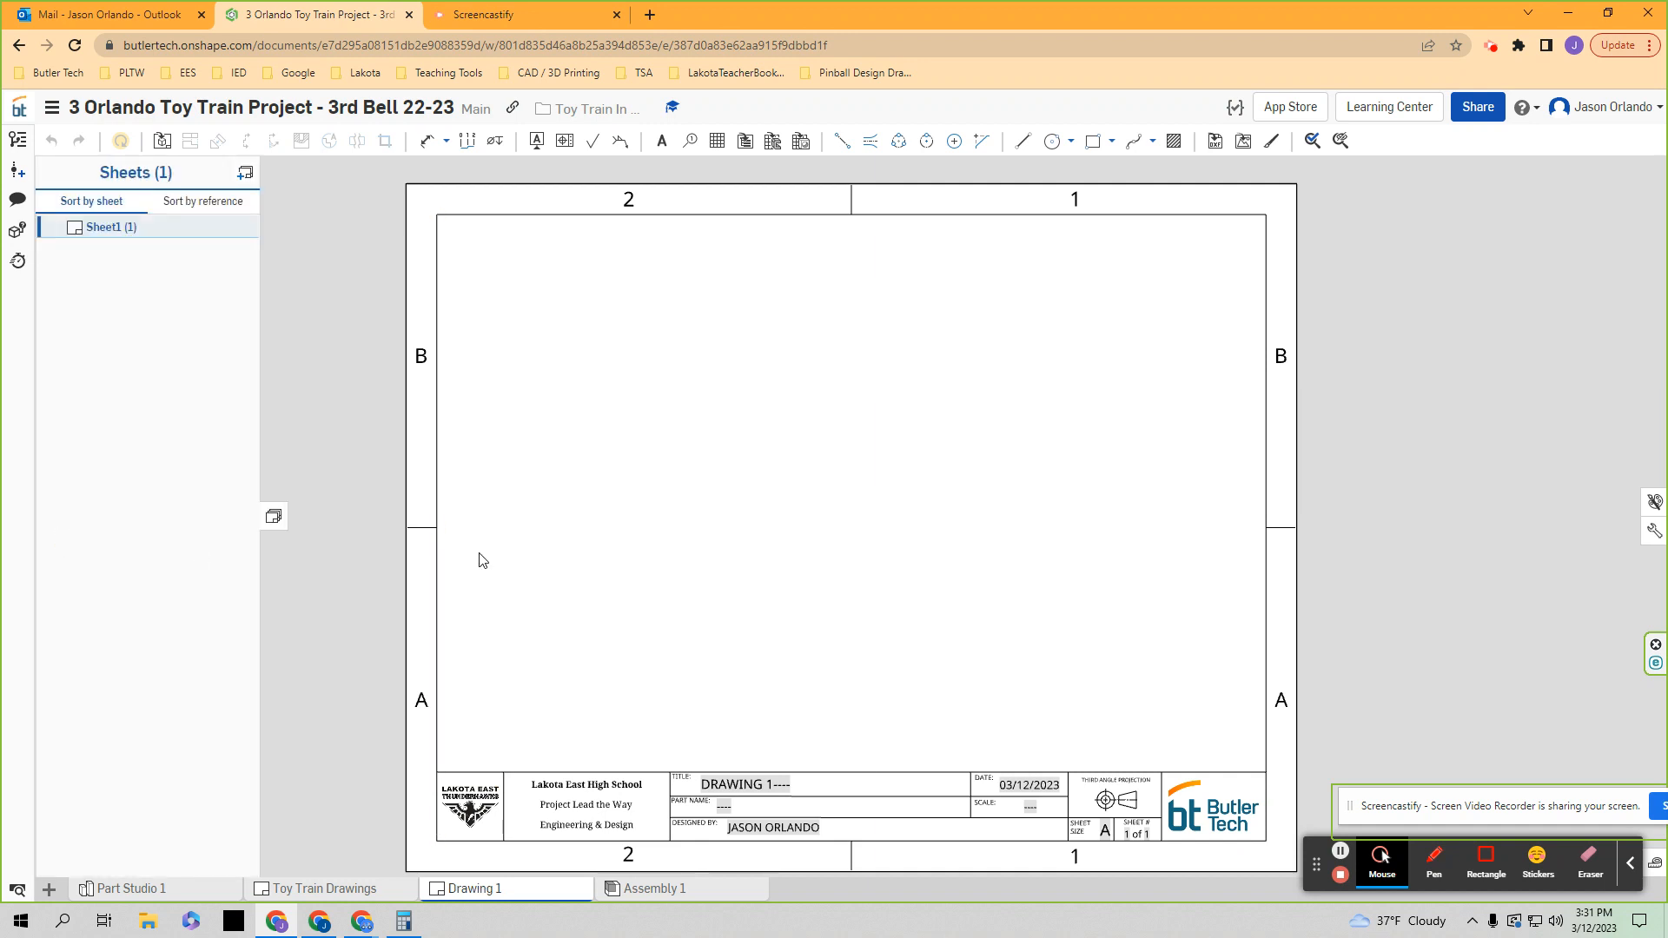
{"action": "left_click", "coordinate": [274, 516]}
{"action": "left_click", "coordinate": [49, 518]}
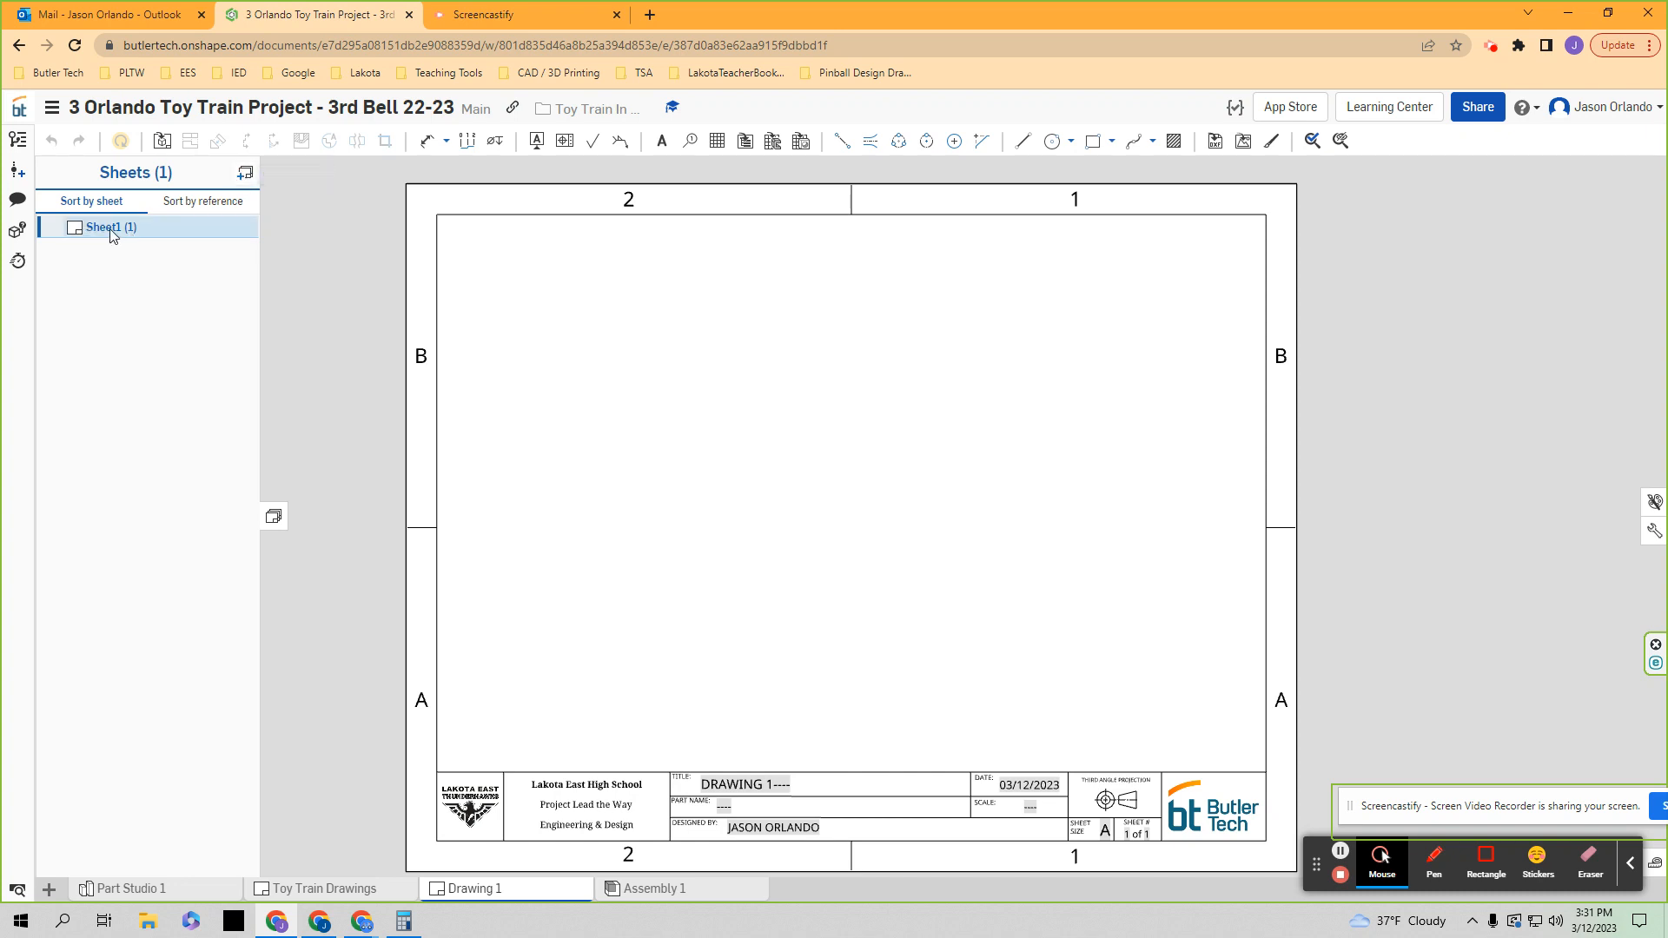
{"action": "scroll", "coordinate": [1133, 863], "scroll_direction": "up", "scroll_amount": 3}
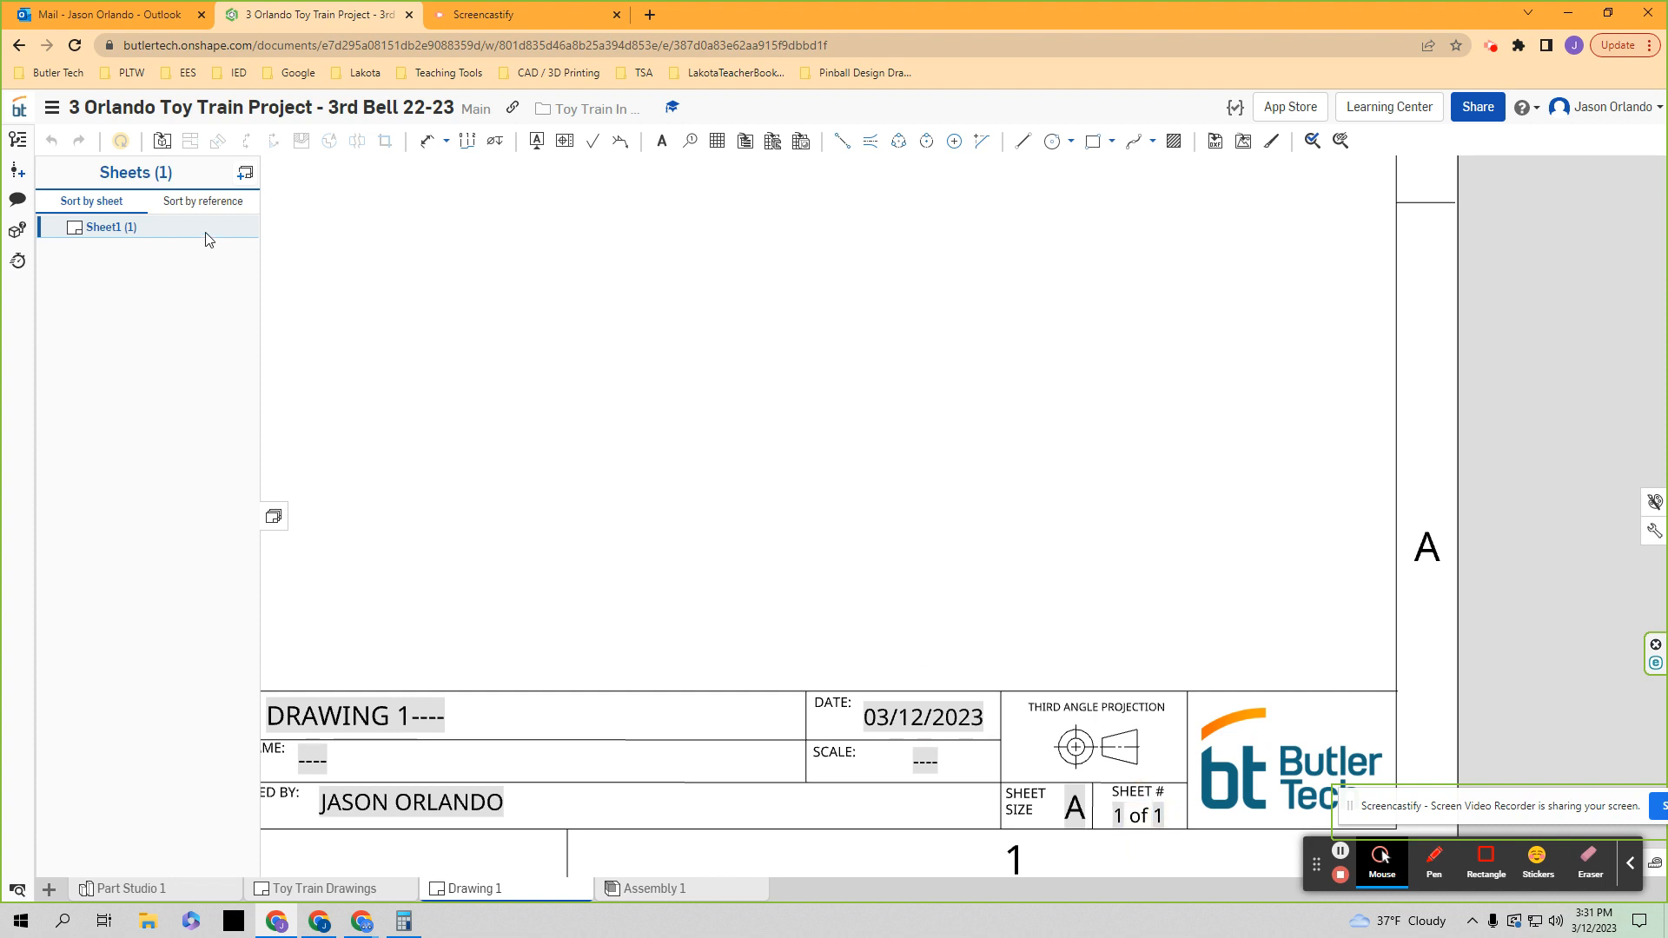
{"action": "left_click", "coordinate": [246, 173]}
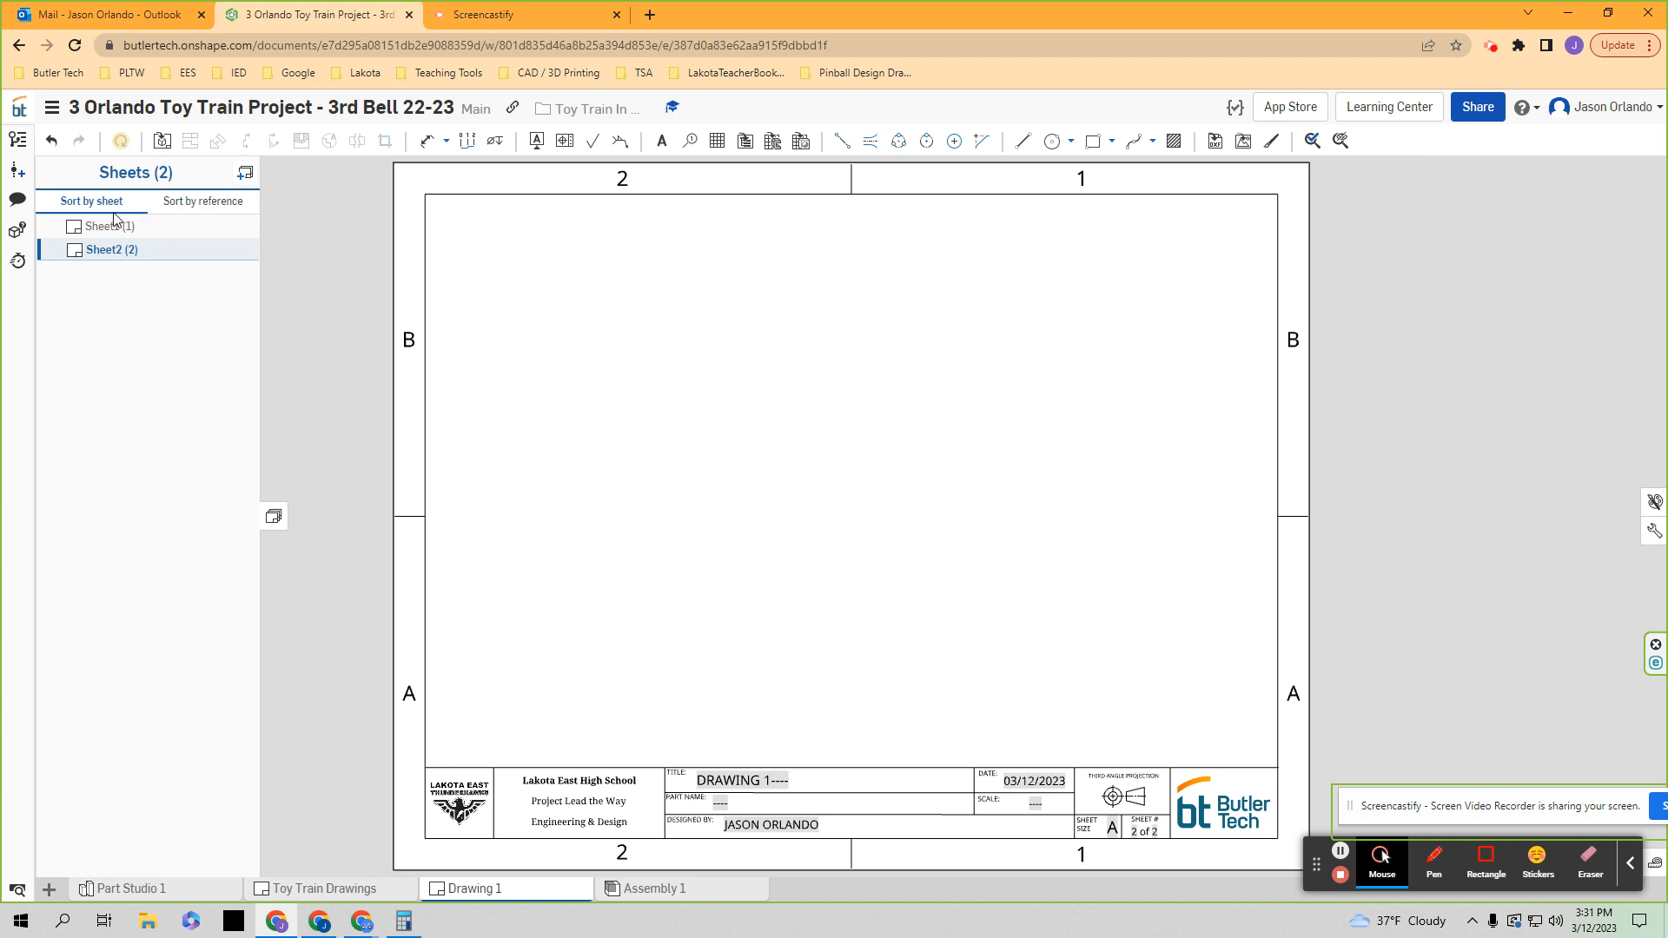
- Return to Sheet1 and check the sheet number field in its title block
{"action": "left_click", "coordinate": [111, 226]}
{"action": "scroll", "coordinate": [1183, 858], "scroll_direction": "up", "scroll_amount": 3}
{"action": "left_click", "coordinate": [1067, 791]}
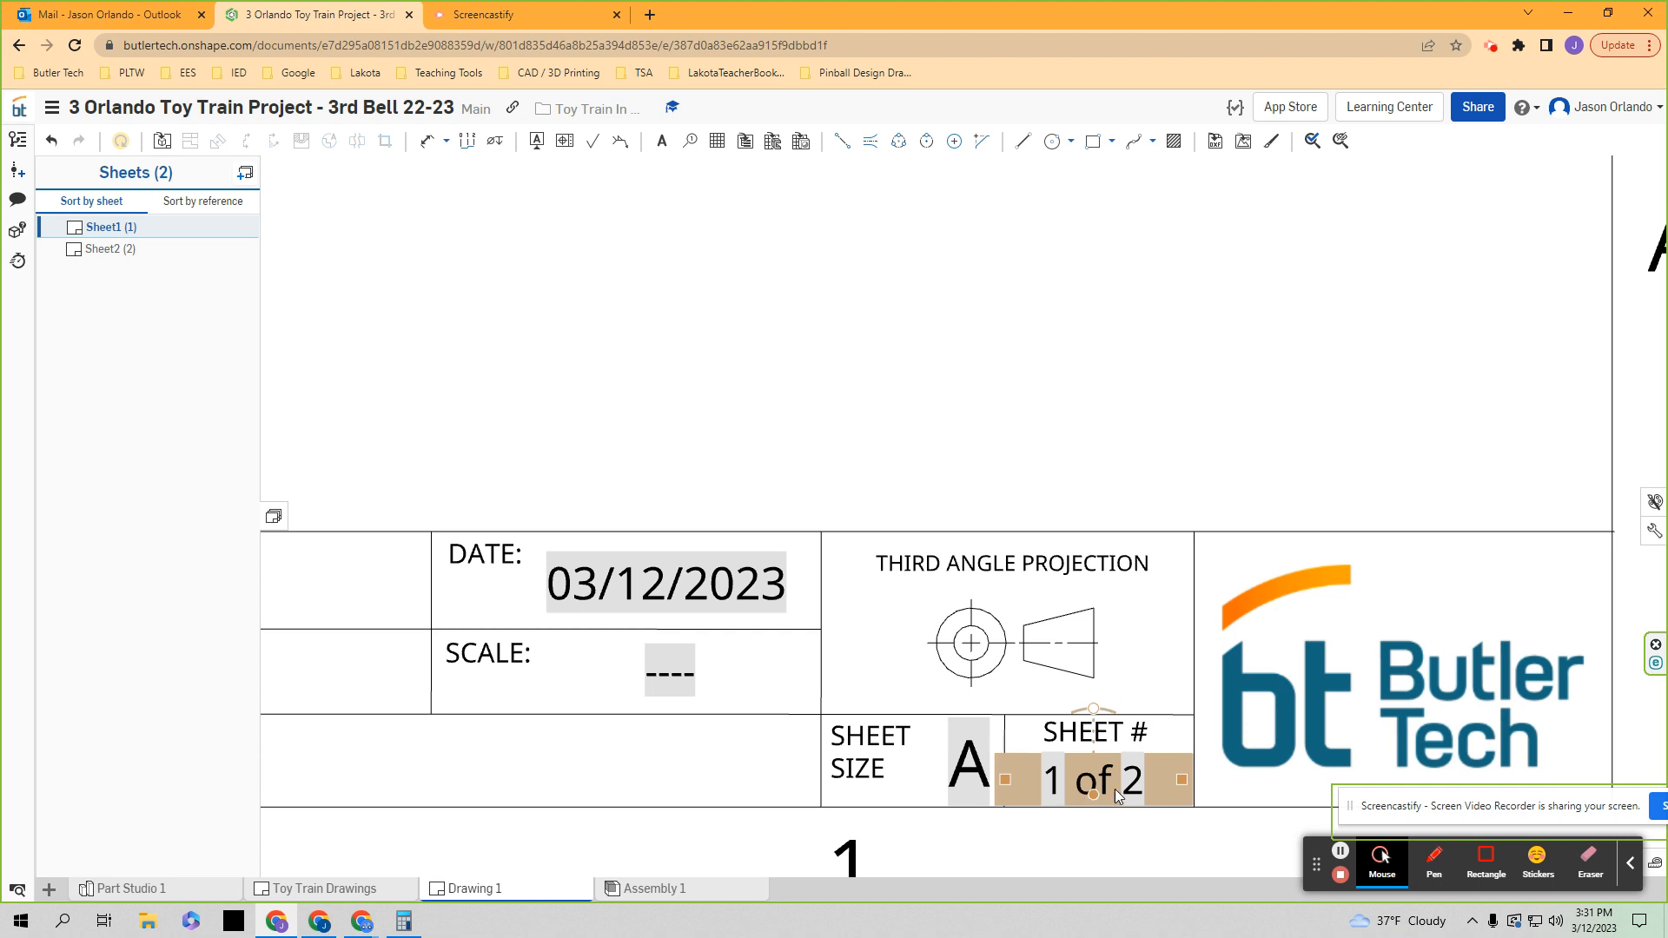
{"action": "scroll", "coordinate": [1120, 787], "scroll_direction": "down", "scroll_amount": 5}
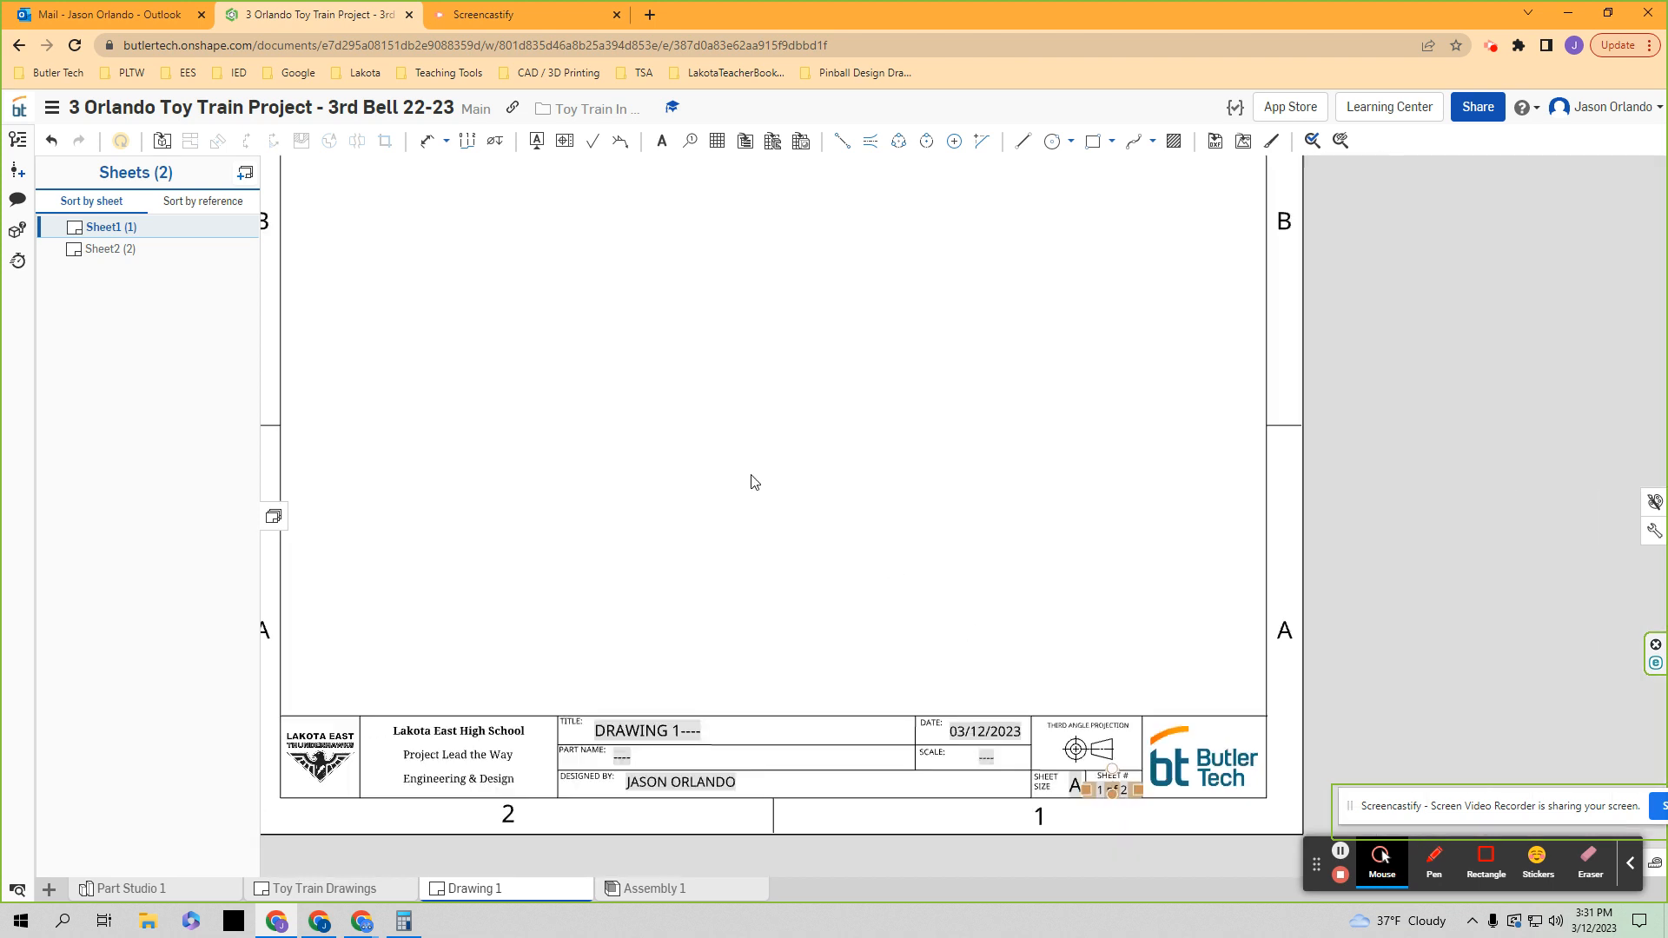
{"action": "middle_click_drag", "start_coordinate": [849, 586], "coordinate": [1034, 788]}
{"action": "scroll", "coordinate": [875, 577], "scroll_direction": "down", "scroll_amount": 2}
{"action": "middle_click_drag", "start_coordinate": [875, 577], "coordinate": [778, 569]}
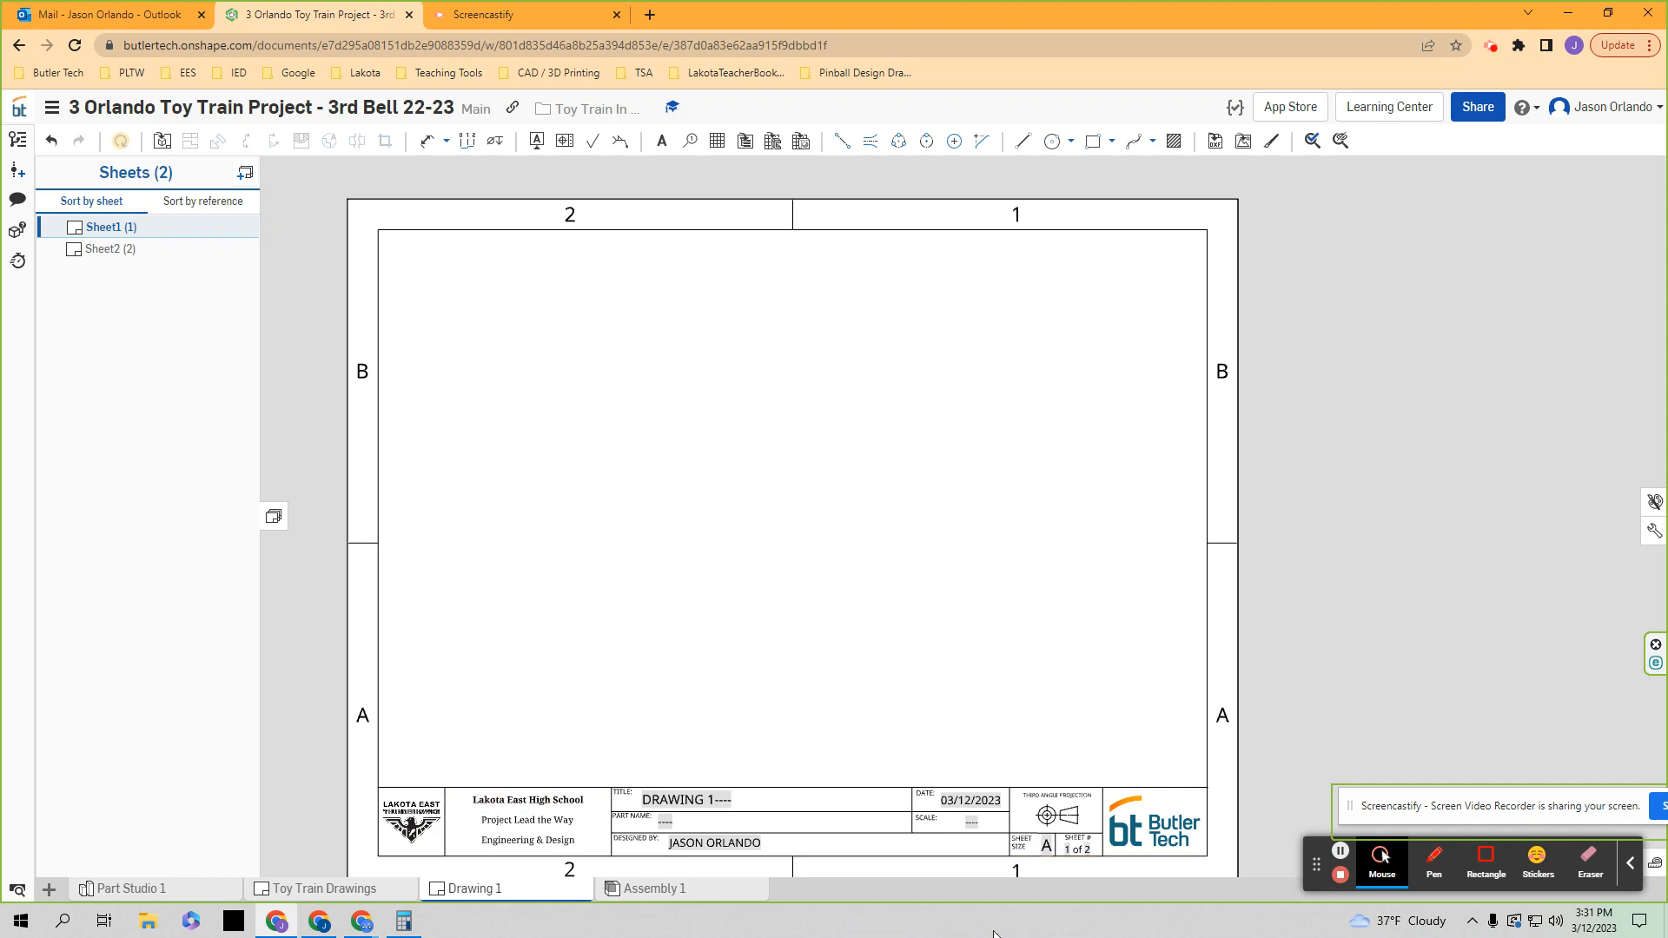
{"action": "left_click", "coordinate": [1120, 856]}
{"action": "left_click", "coordinate": [976, 609]}
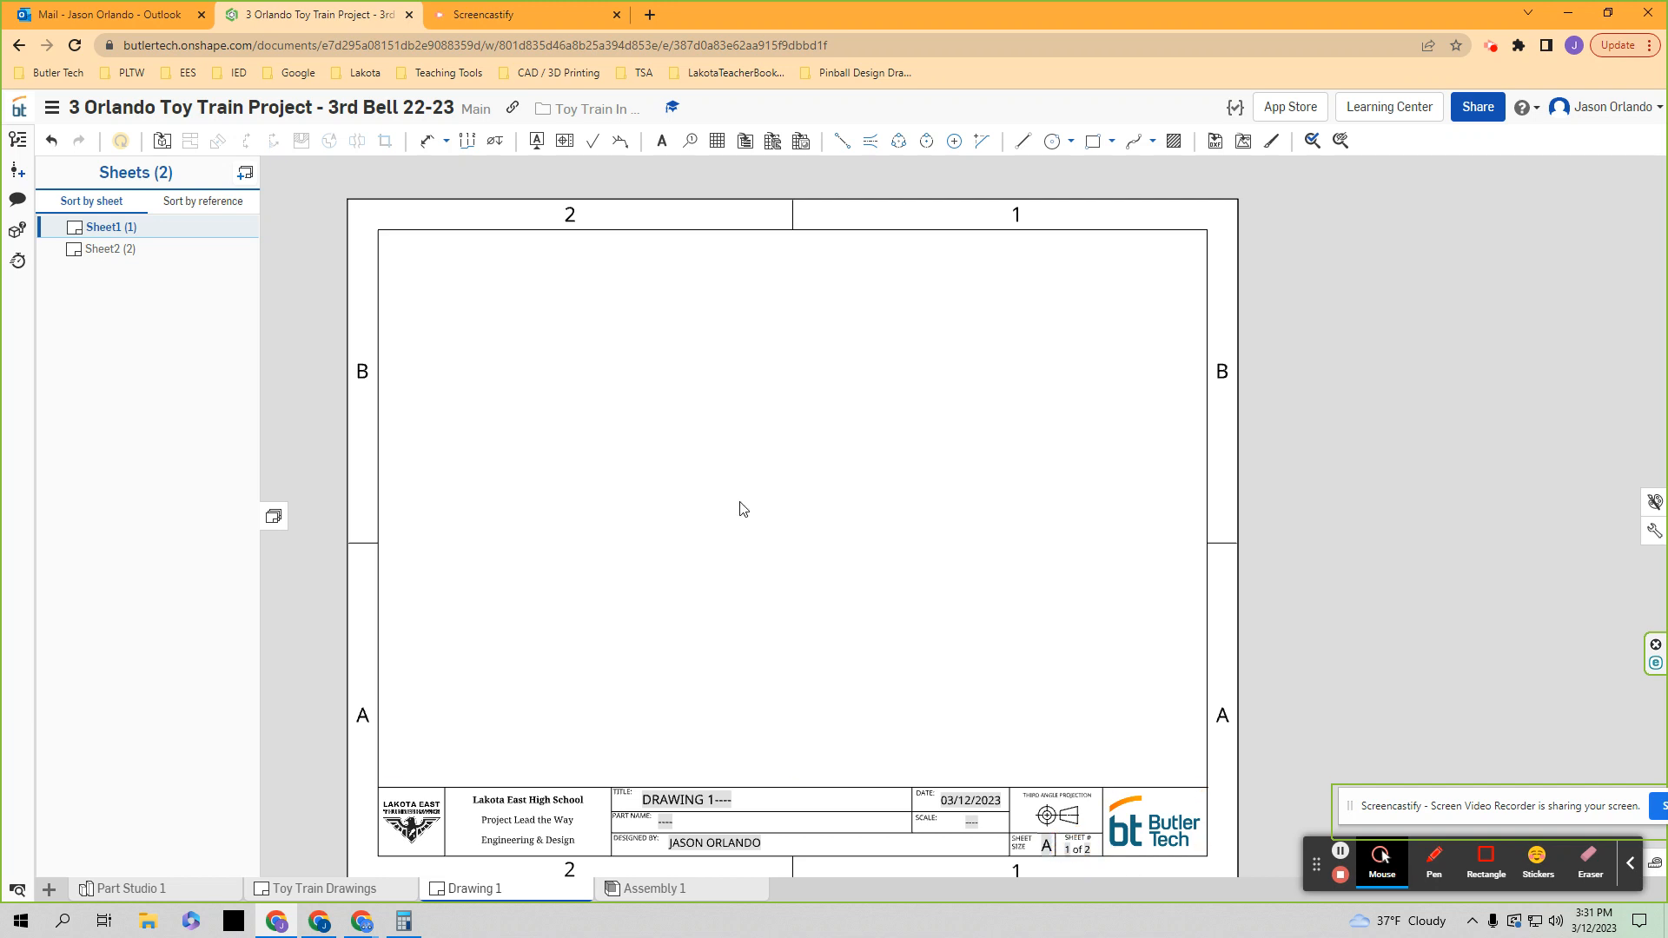
- Start inserting a view on Sheet1 using the Train Body part from Part Studio 1
{"action": "left_click", "coordinate": [164, 141]}
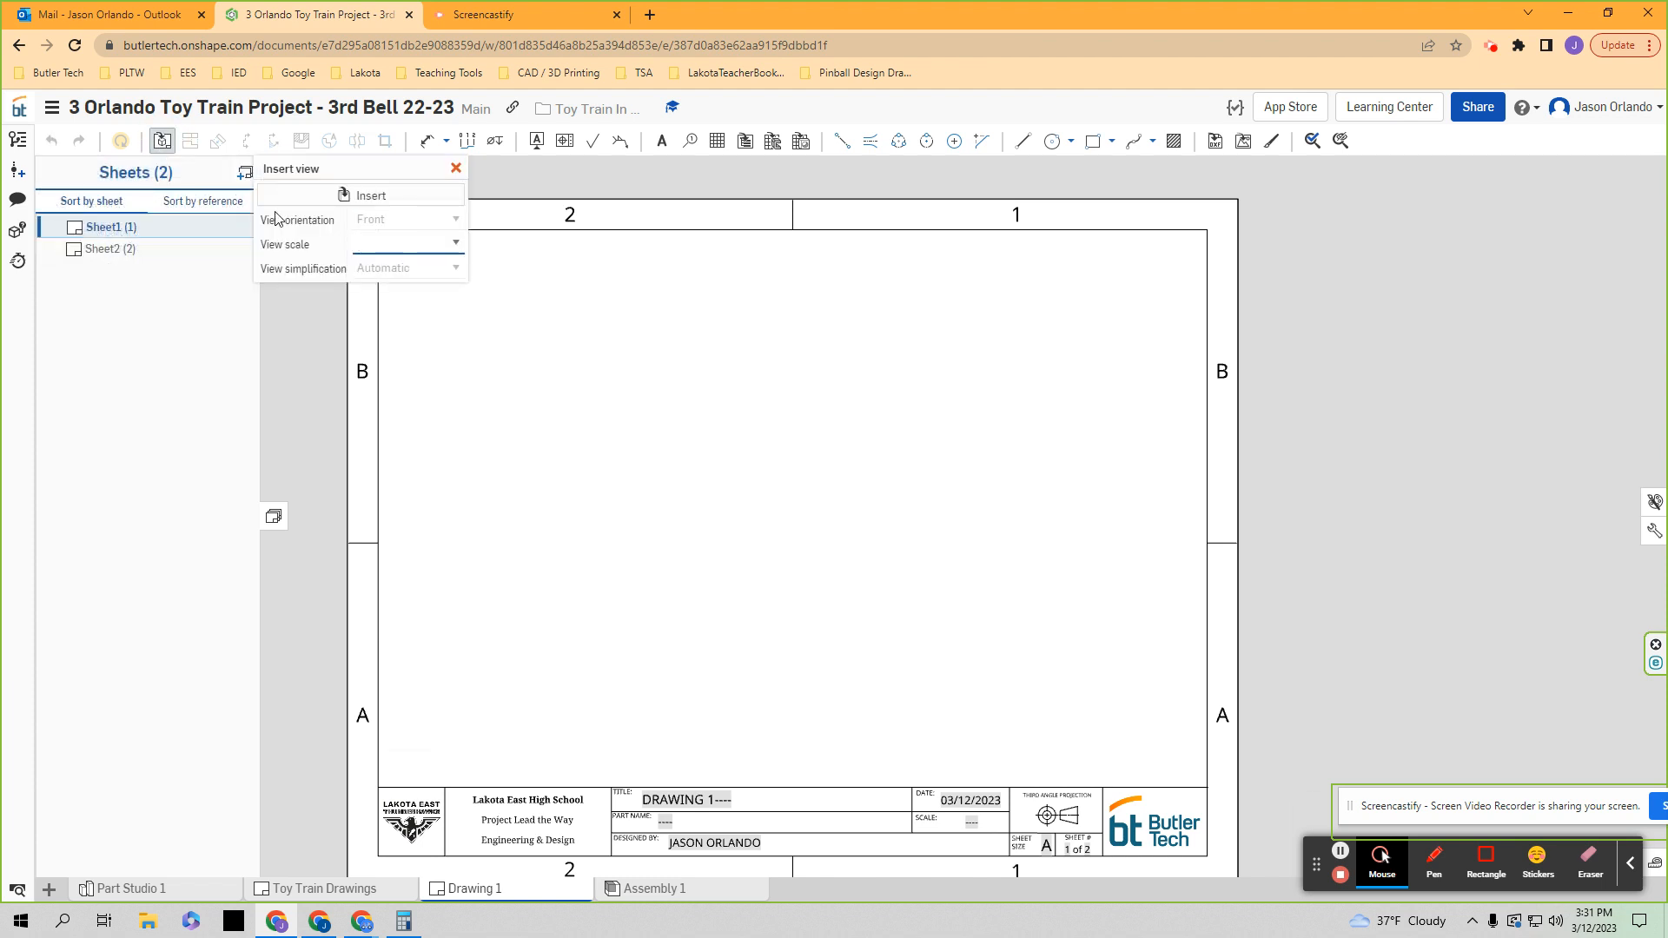
{"action": "left_click", "coordinate": [313, 197]}
{"action": "left_click_drag", "start_coordinate": [329, 171], "coordinate": [495, 205]}
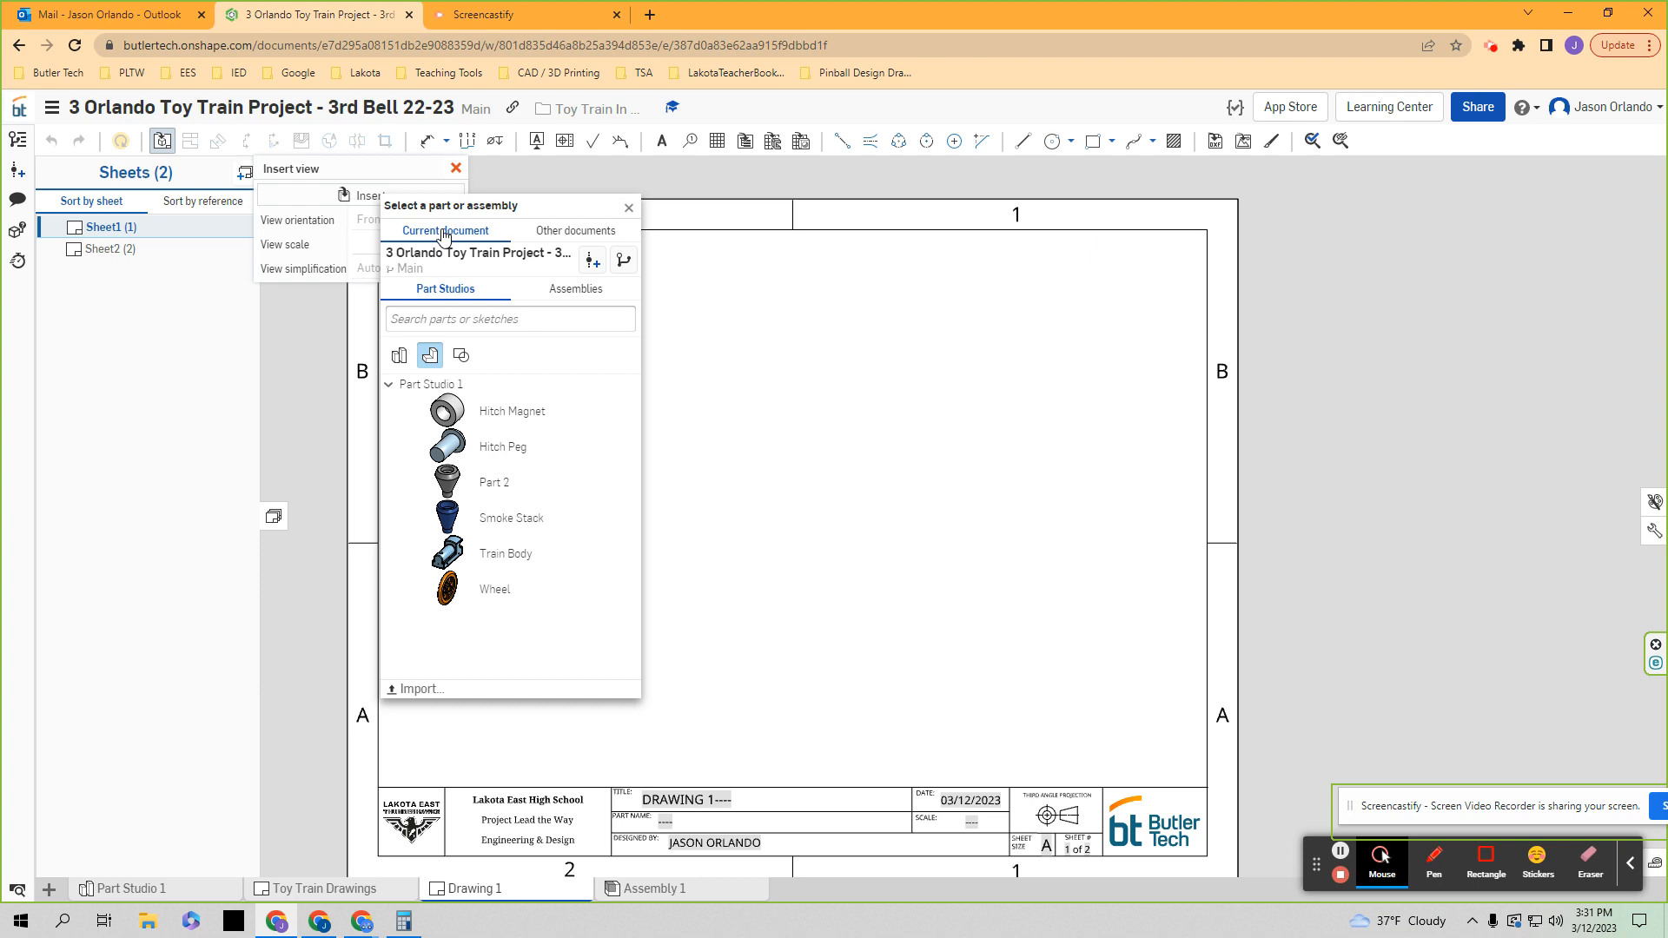
{"action": "left_click", "coordinate": [575, 231]}
{"action": "left_click", "coordinate": [448, 231]}
{"action": "left_click", "coordinate": [603, 296]}
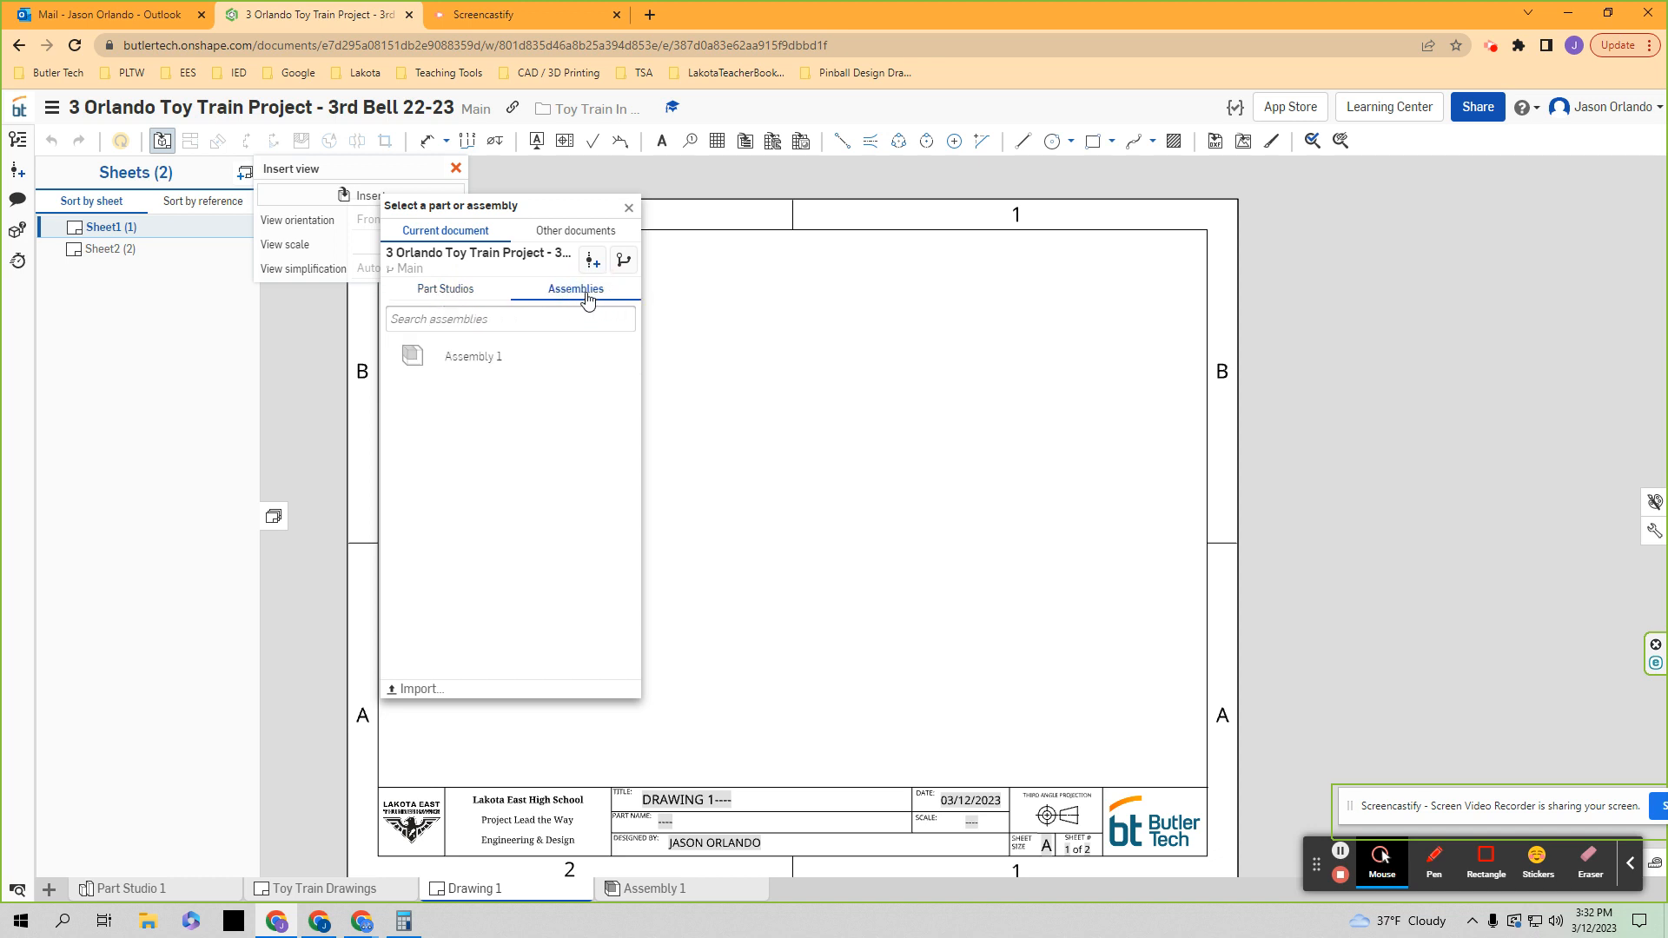
{"action": "left_click", "coordinate": [483, 297]}
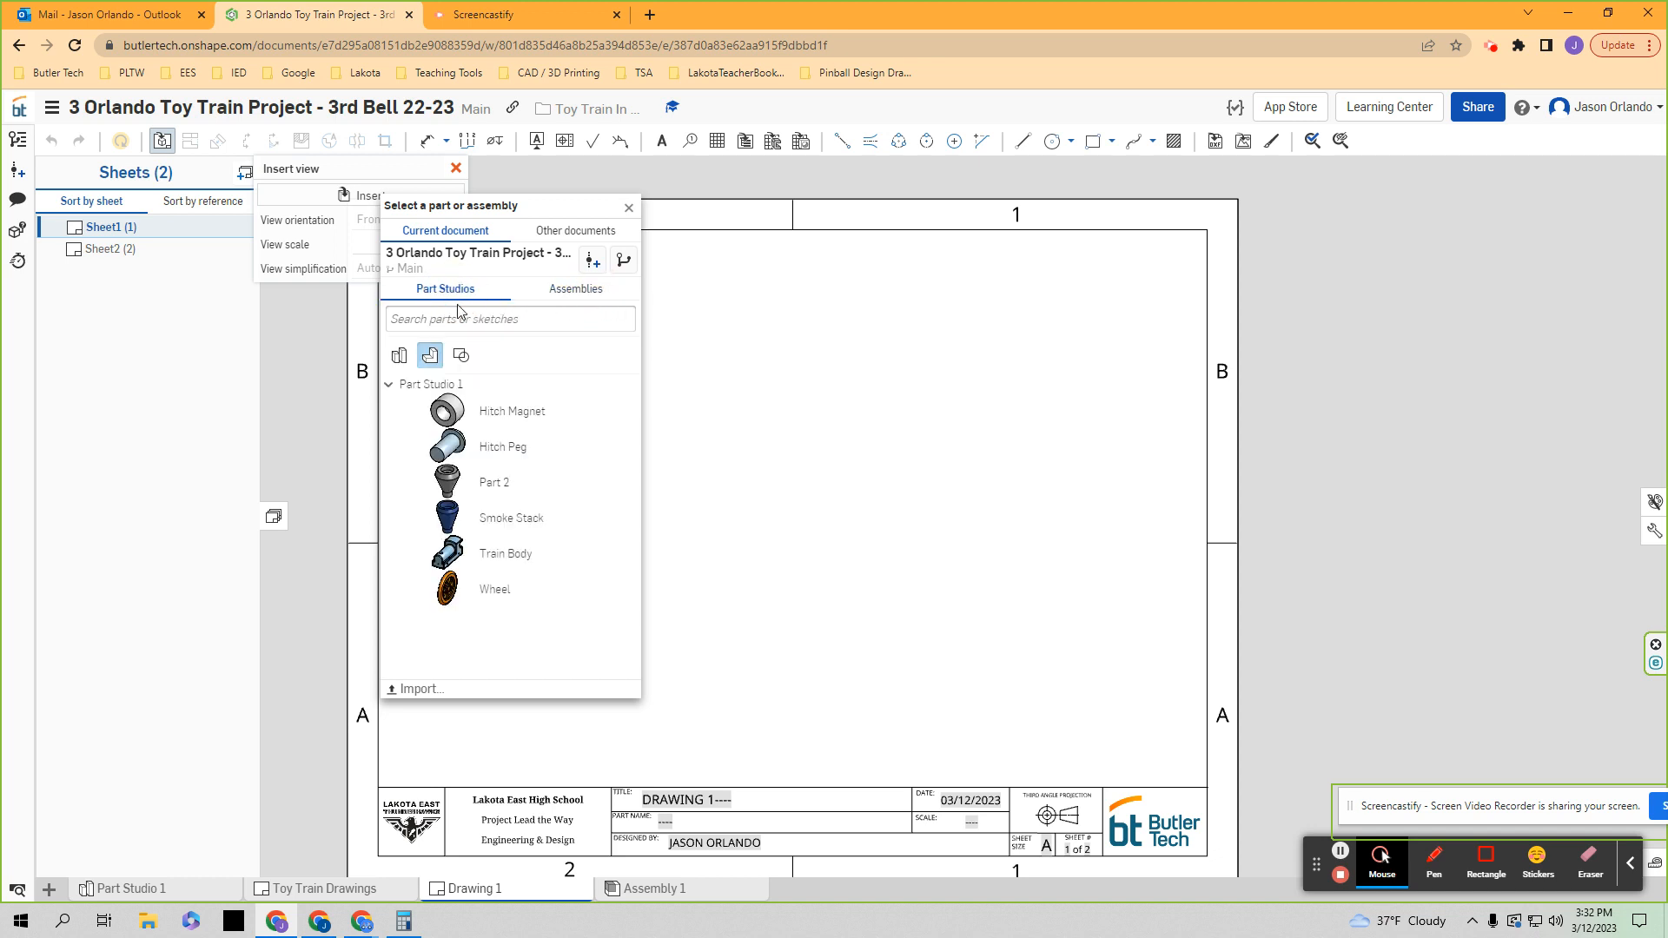
{"action": "left_click", "coordinate": [504, 551]}
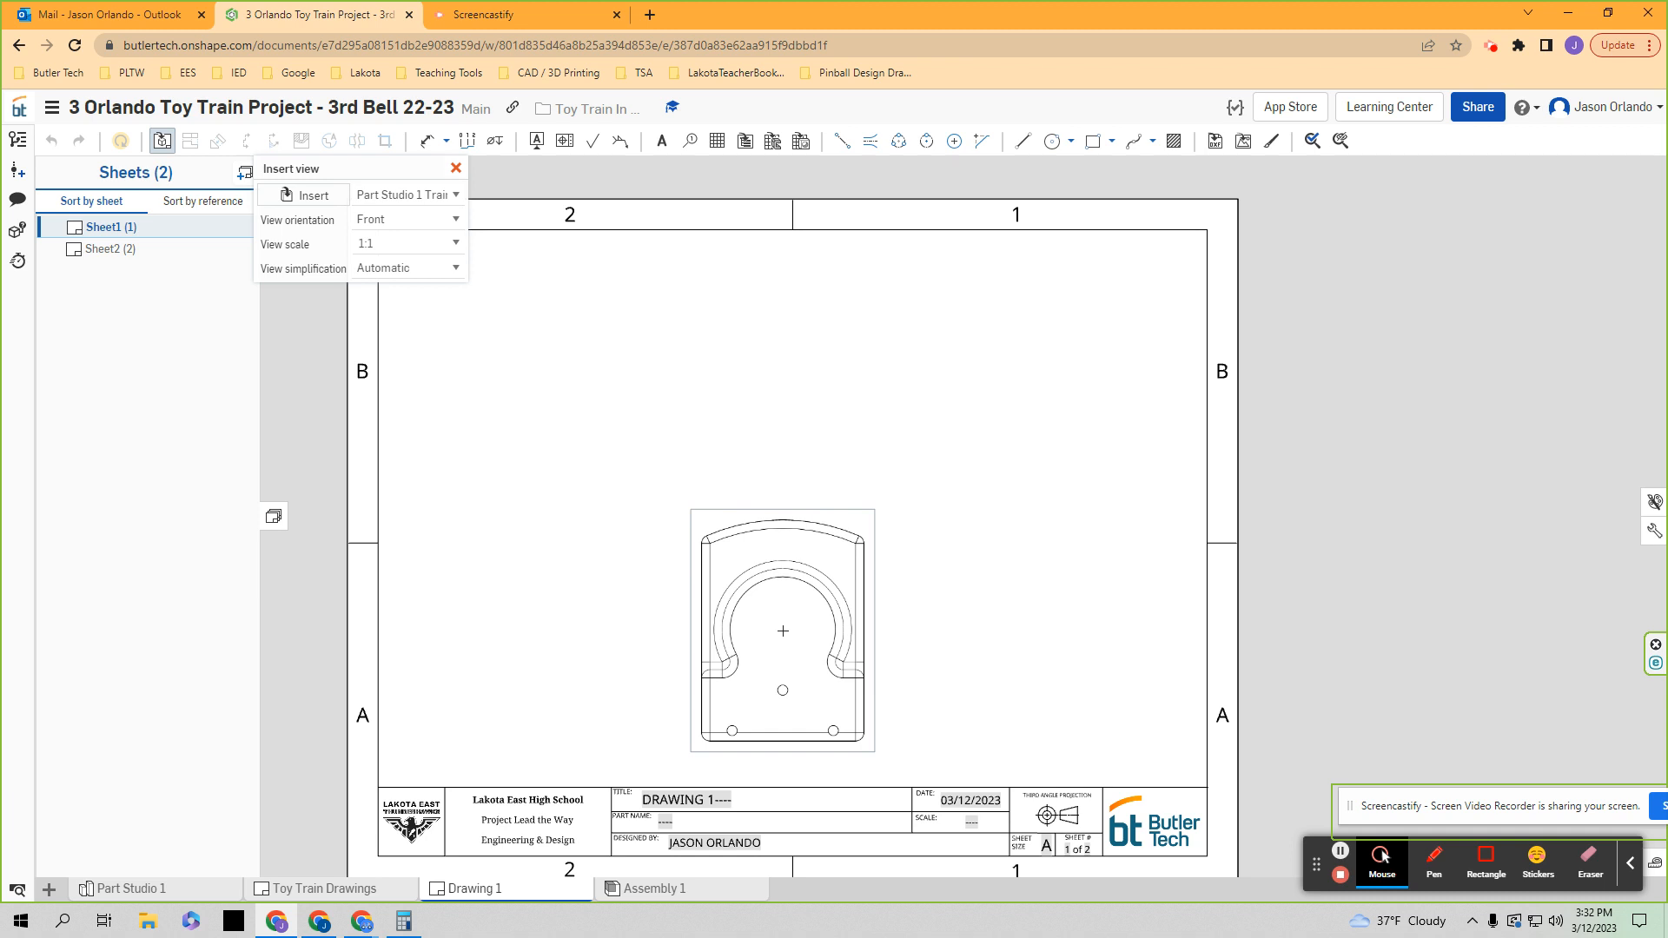
- Set the Train Body view to Left orientation at 1:2 scale and place it centrally in the lower half of the sheet
{"action": "left_click", "coordinate": [434, 219]}
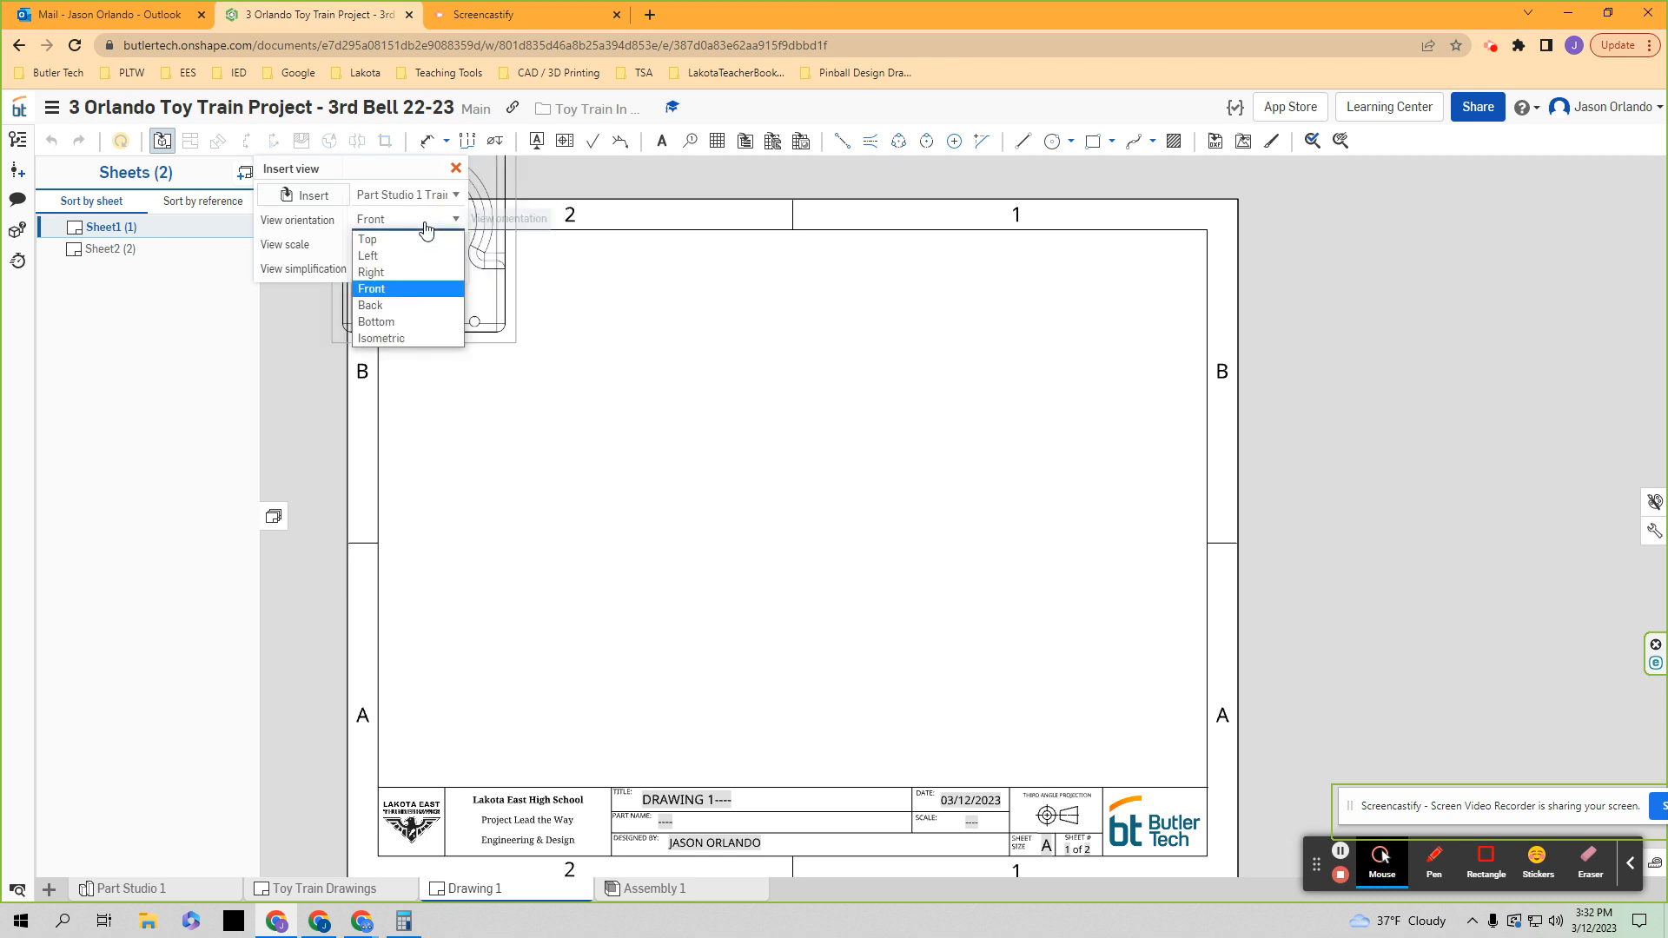
{"action": "left_click", "coordinate": [408, 265]}
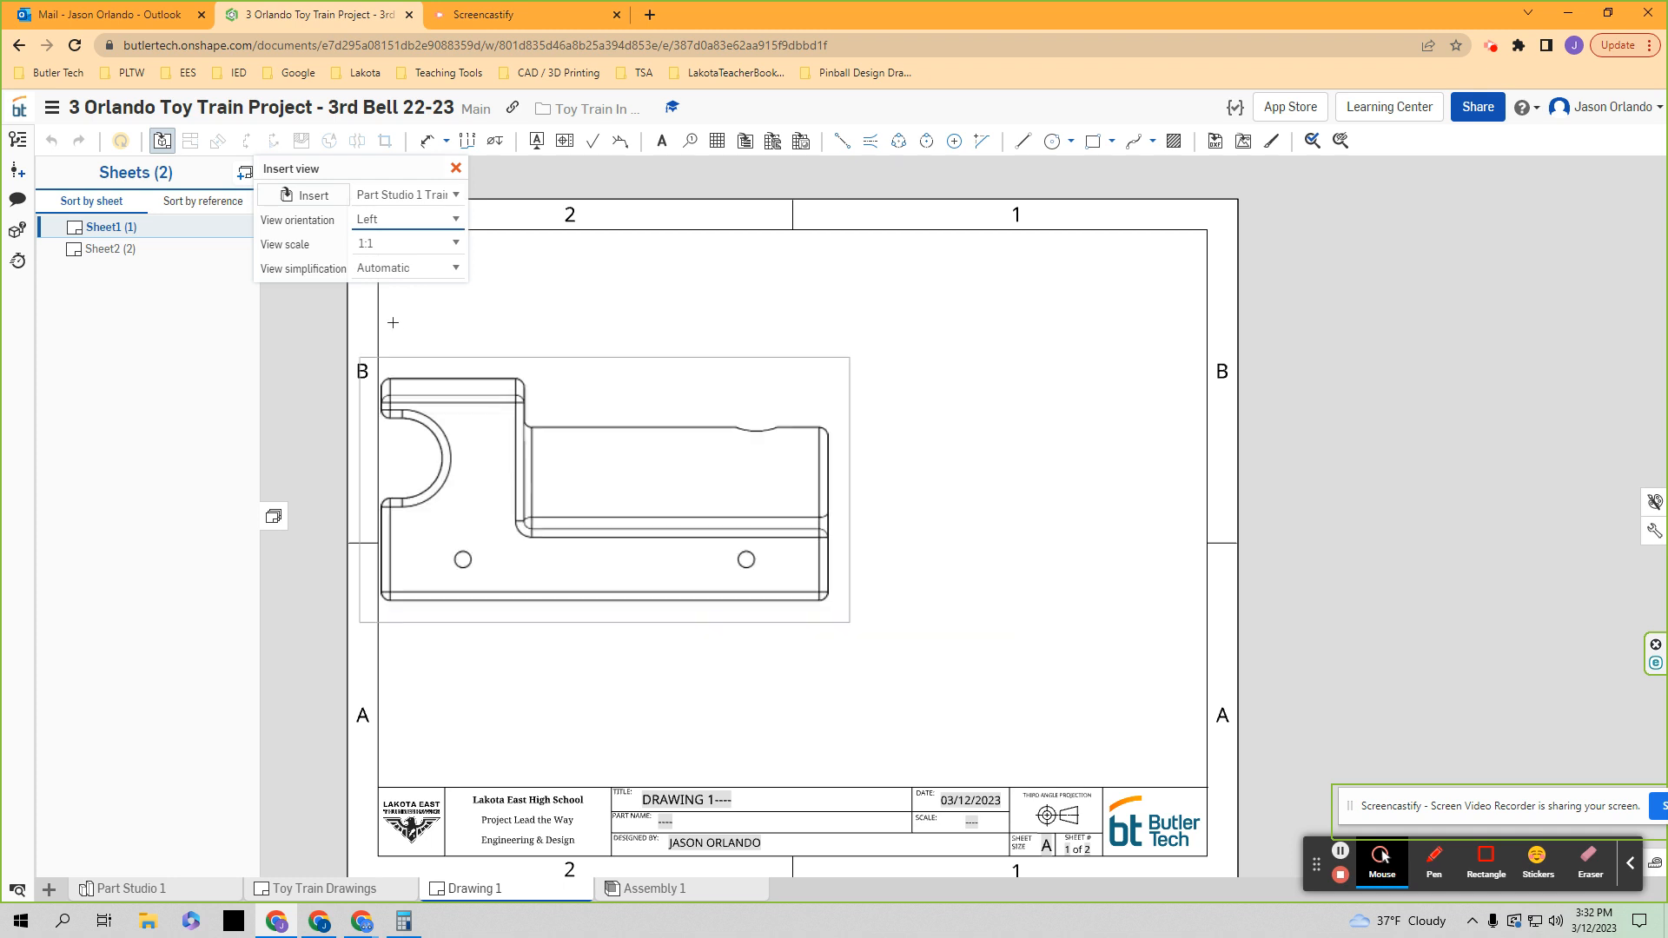
{"action": "left_click", "coordinate": [404, 247]}
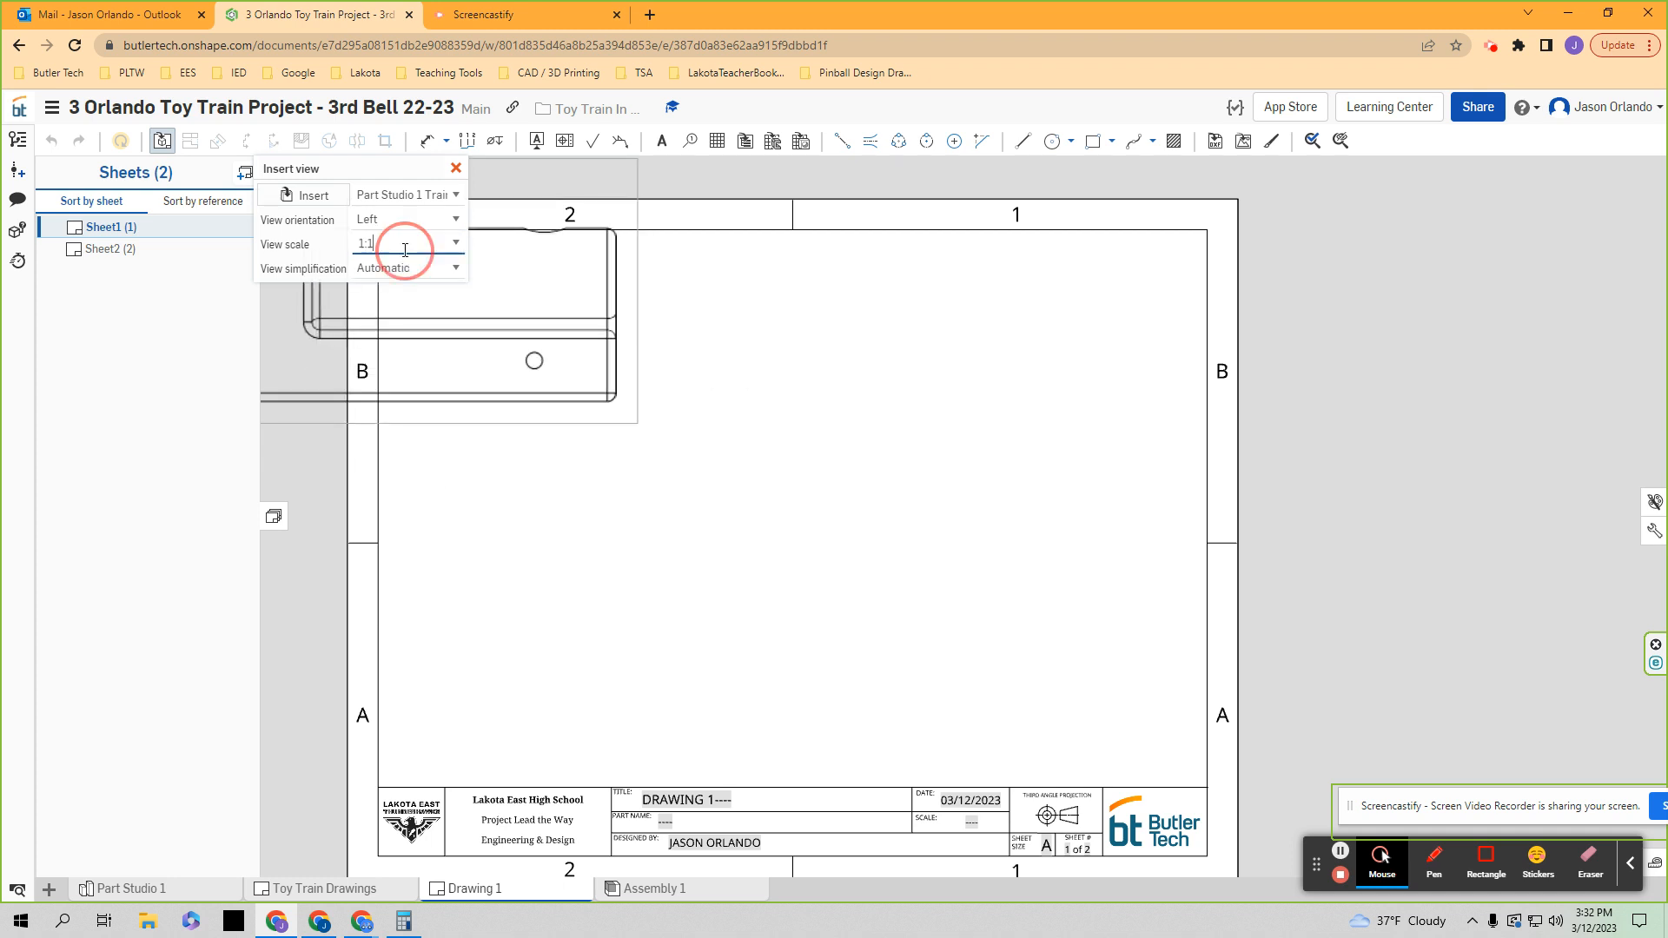
{"action": "left_click", "coordinate": [454, 243]}
{"action": "left_click", "coordinate": [410, 292]}
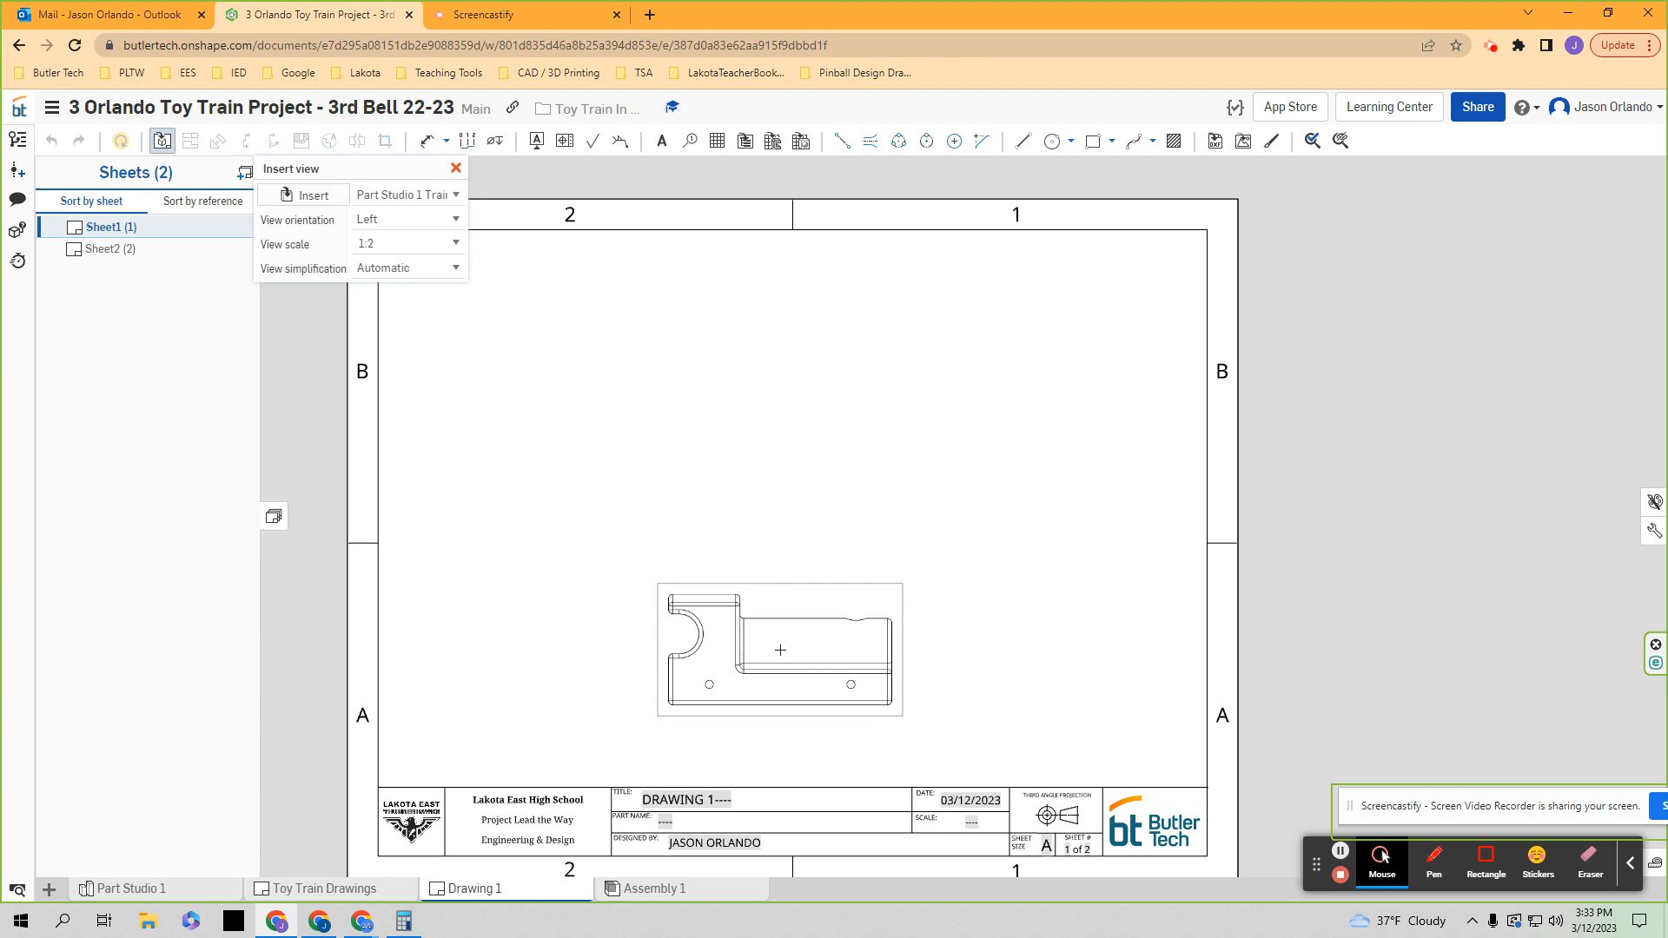
{"action": "left_click", "coordinate": [780, 649]}
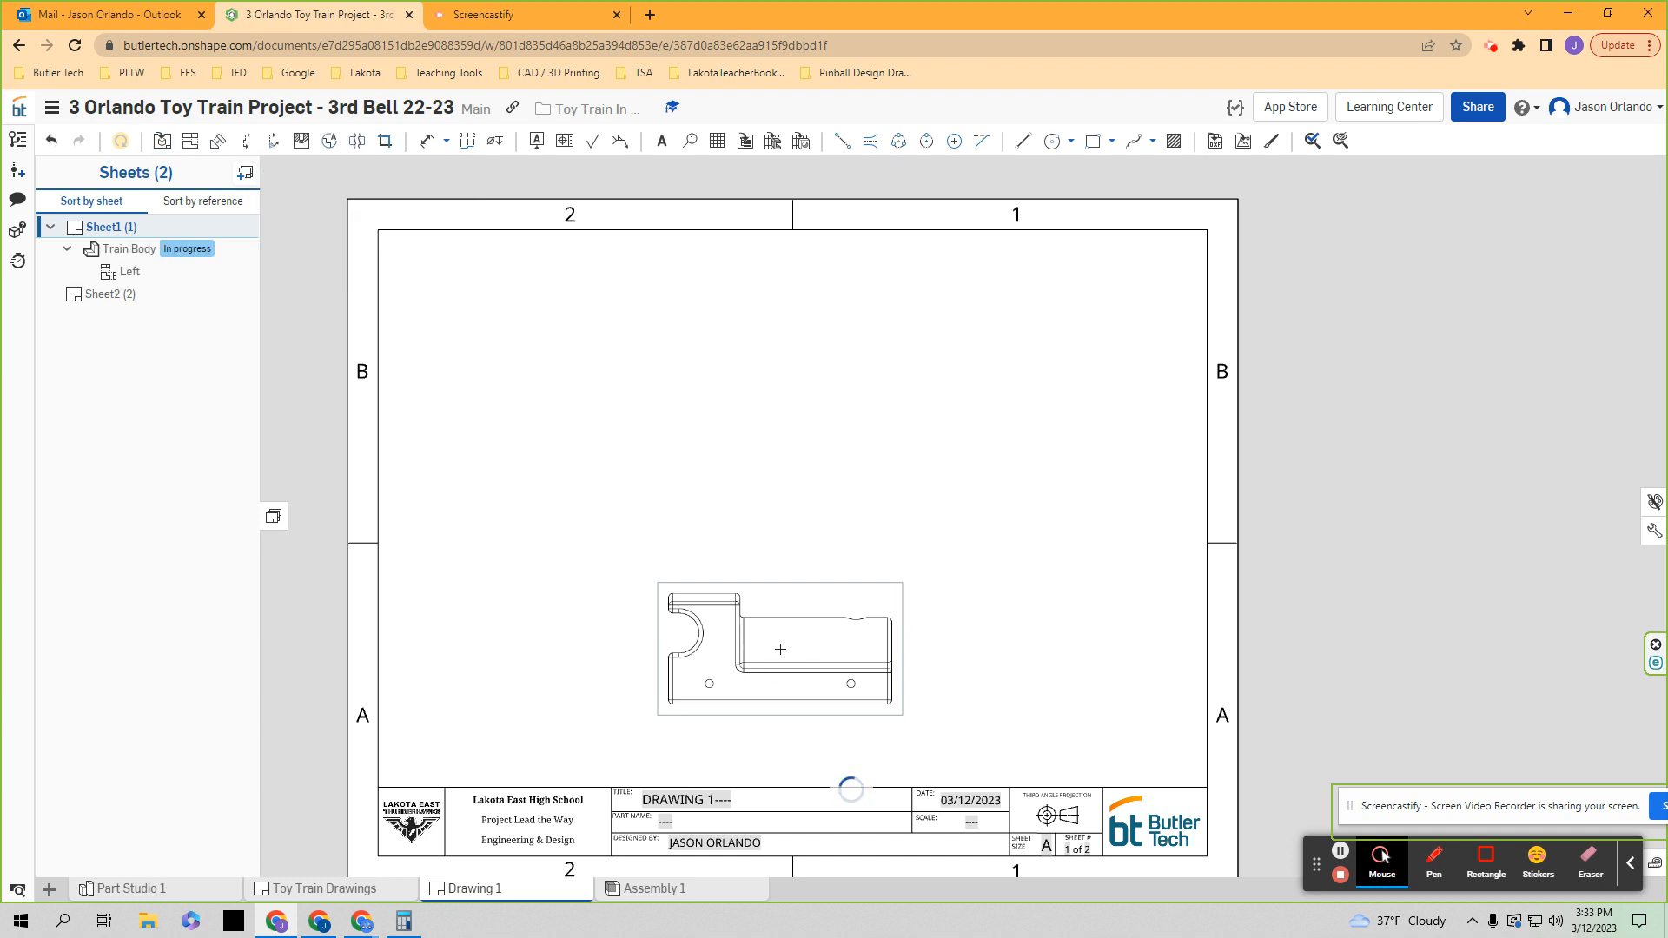
- Project top, back, front and isometric views from the Left base view, placing them above, left, right and diagonally upper right of it
{"action": "left_click", "coordinate": [188, 142]}
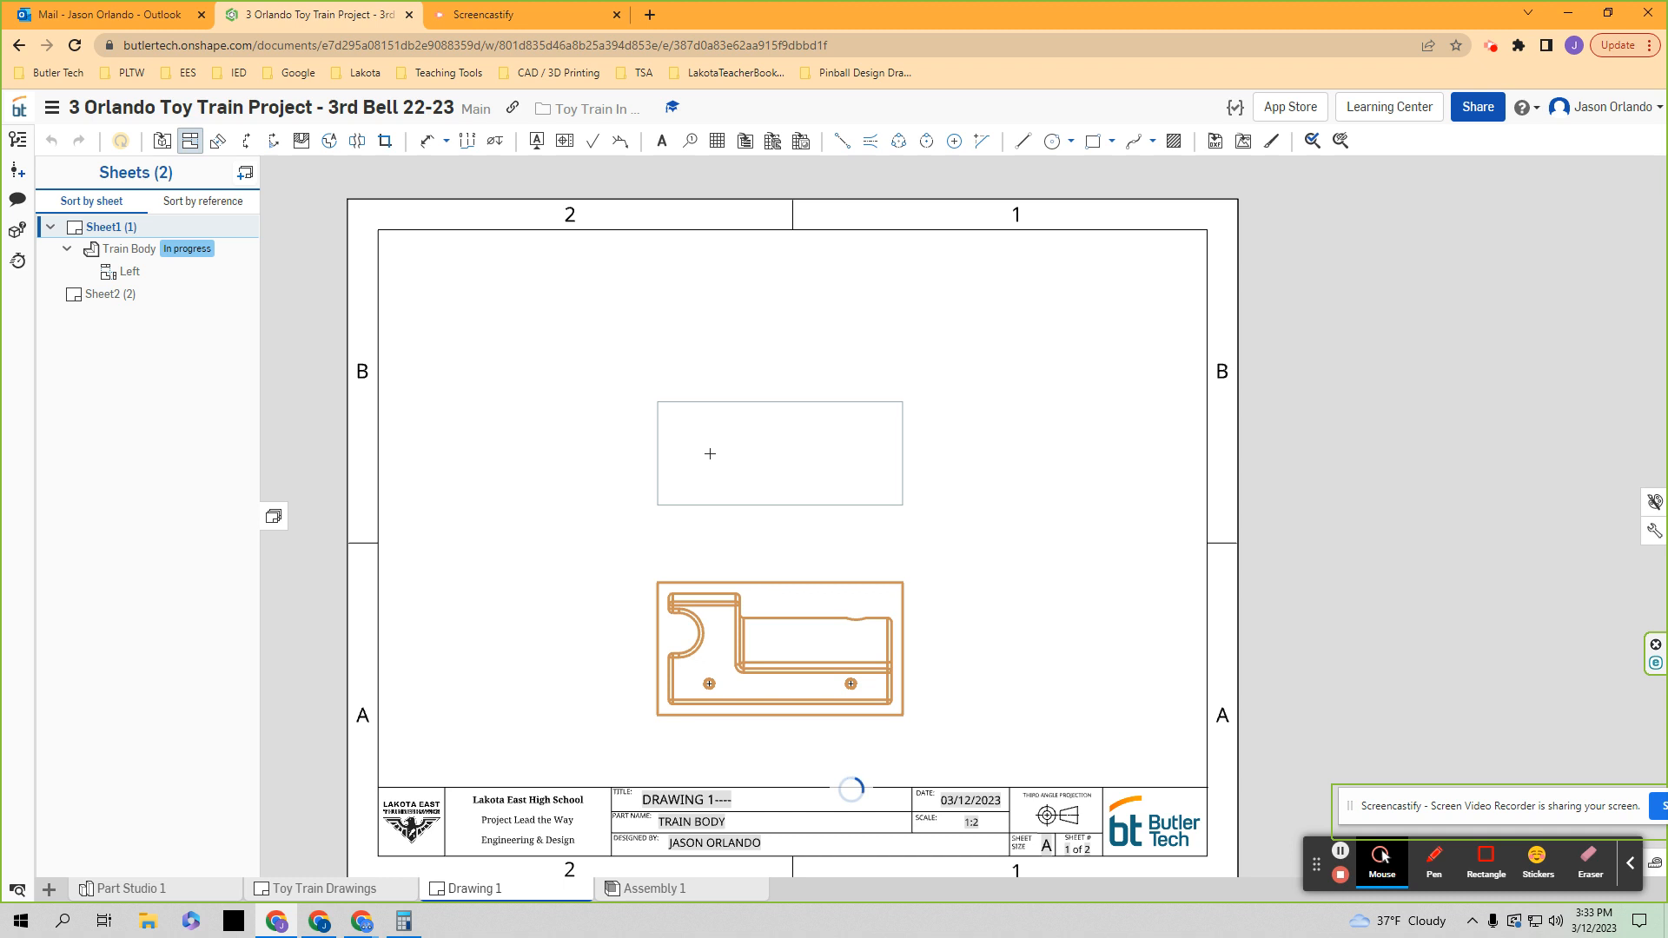
{"action": "left_click", "coordinate": [760, 413]}
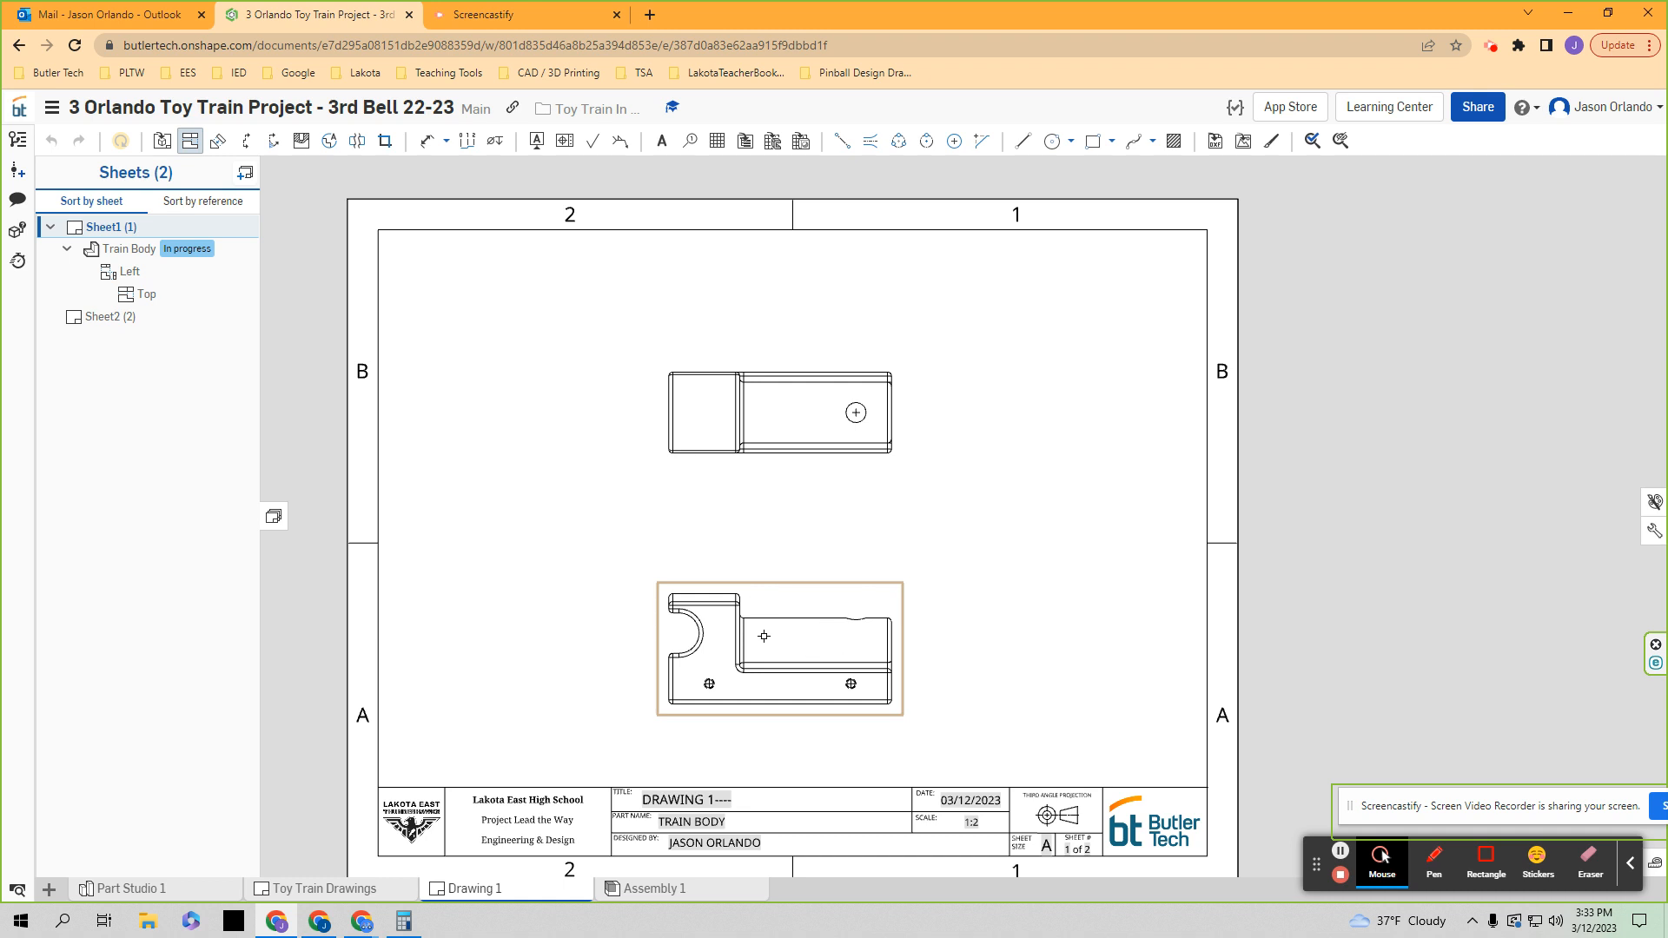
{"action": "left_click", "coordinate": [712, 612]}
{"action": "left_click", "coordinate": [502, 626]}
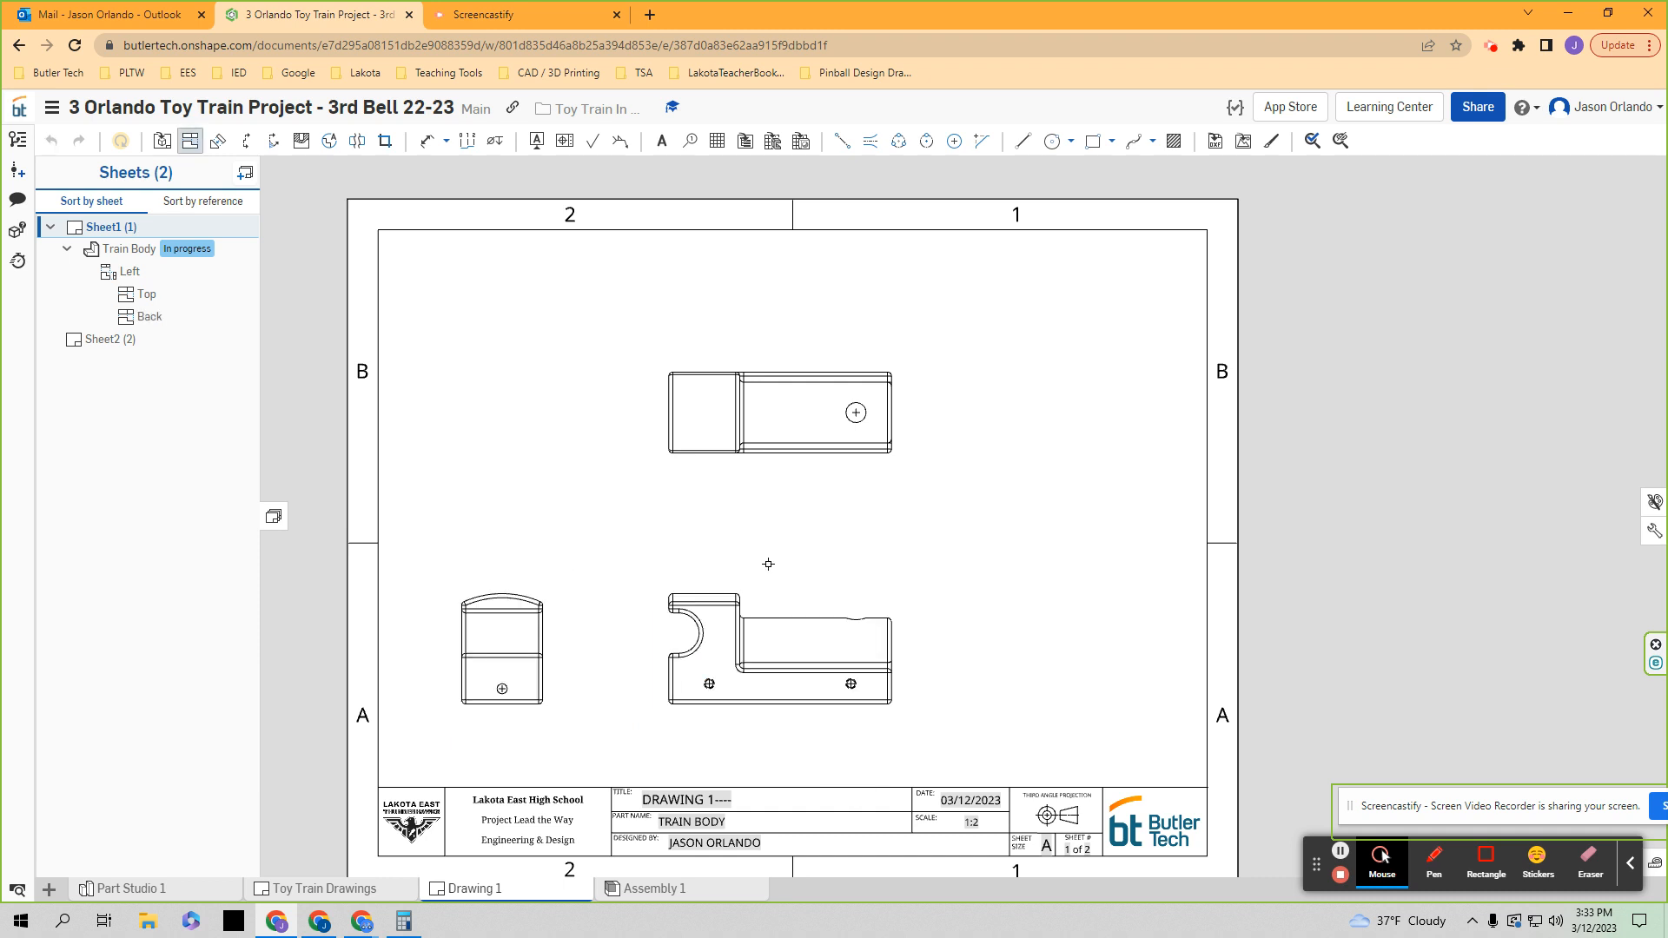
{"action": "left_click", "coordinate": [779, 641]}
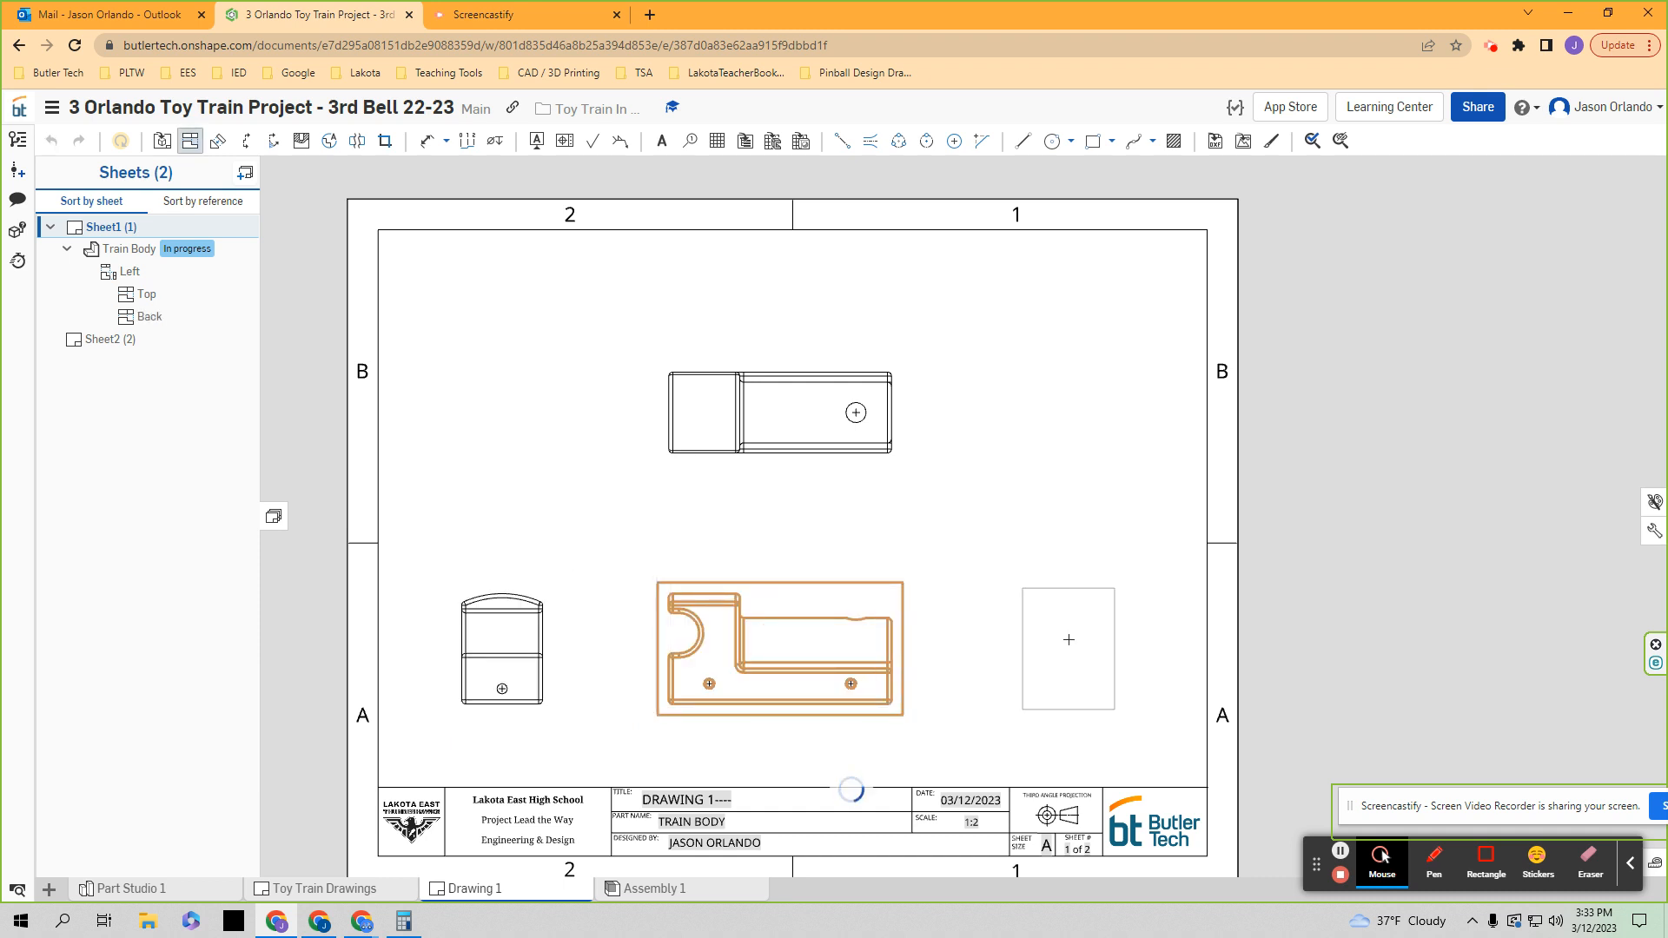
{"action": "left_click", "coordinate": [1070, 638]}
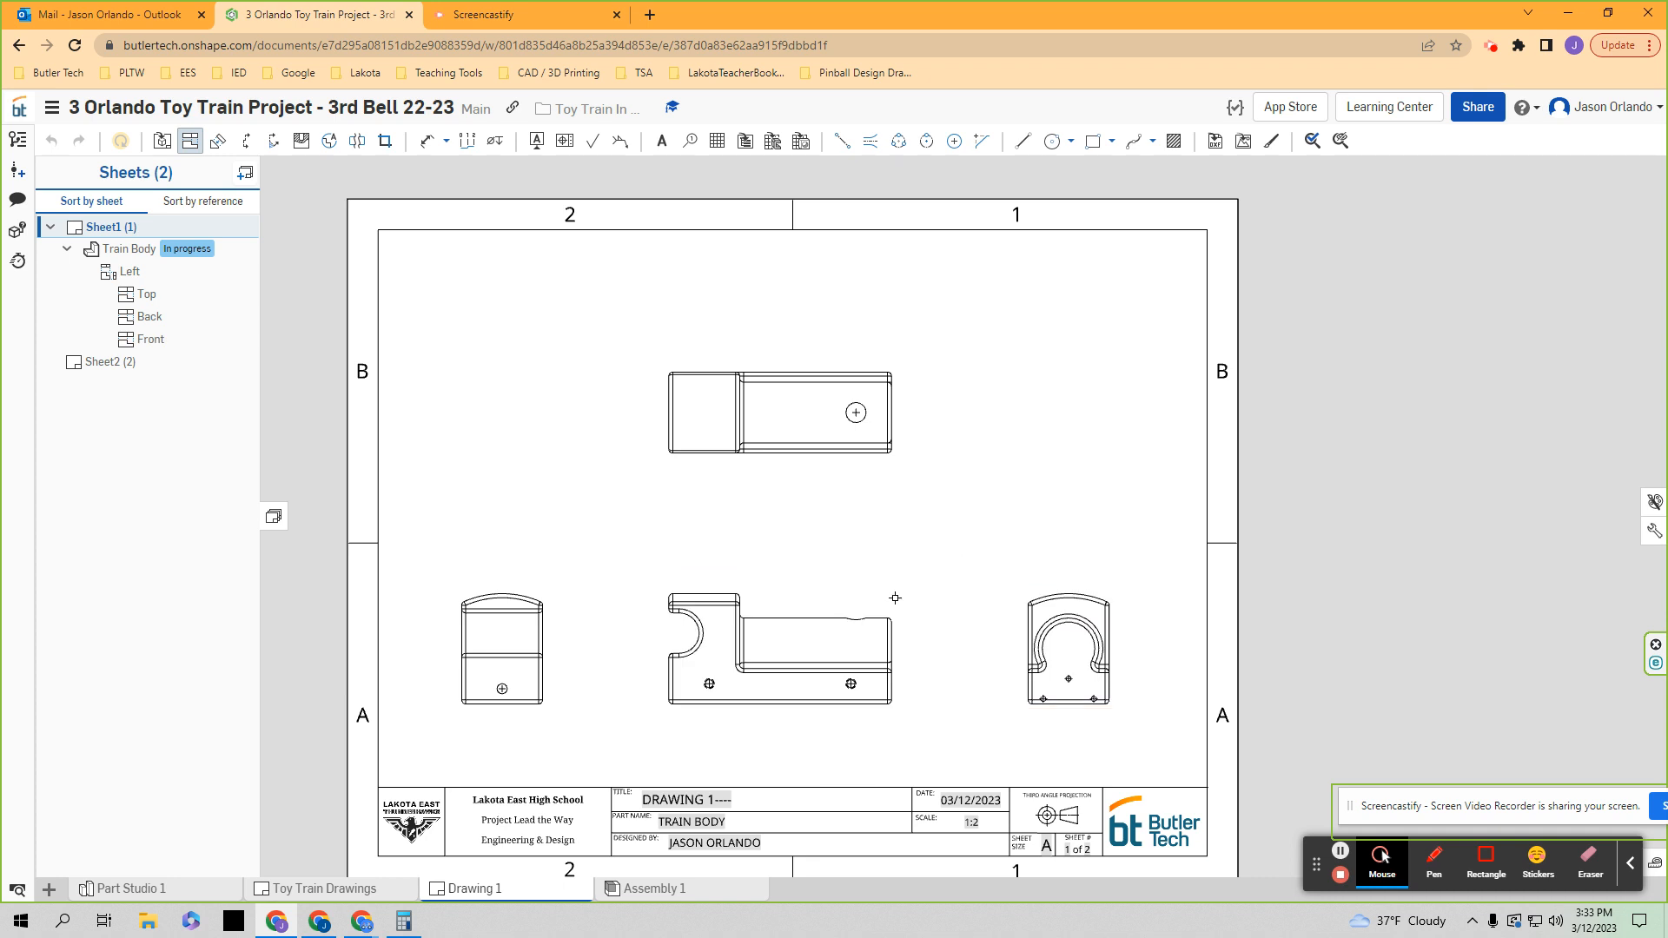
{"action": "left_click", "coordinate": [851, 625]}
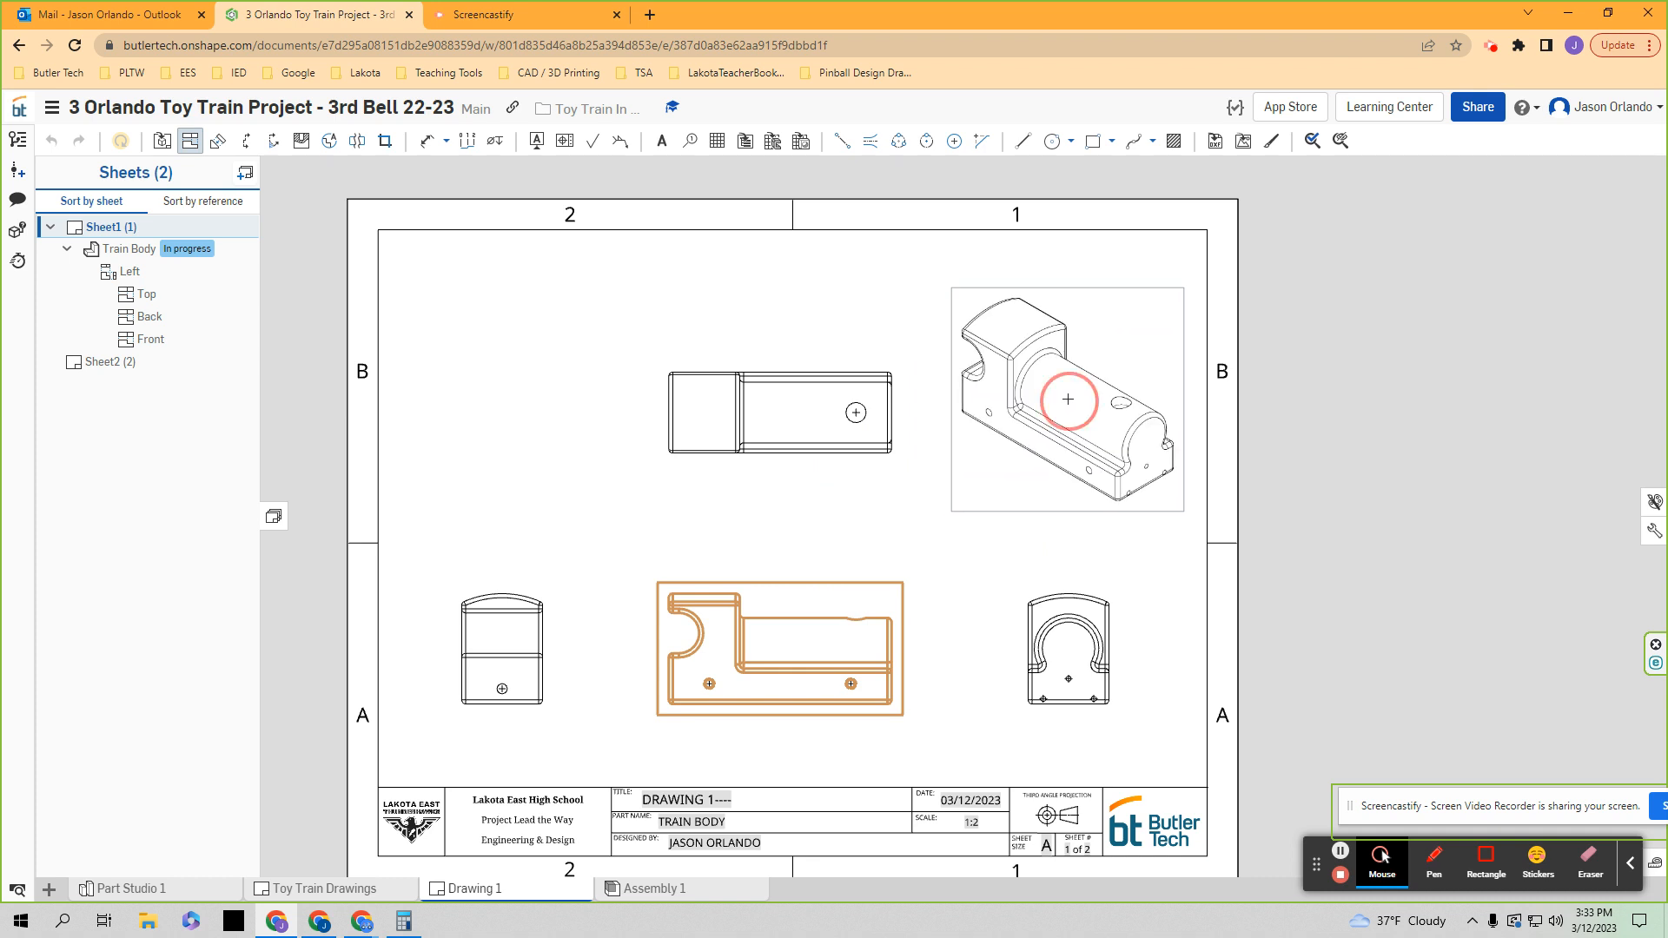
{"action": "left_click", "coordinate": [1068, 399]}
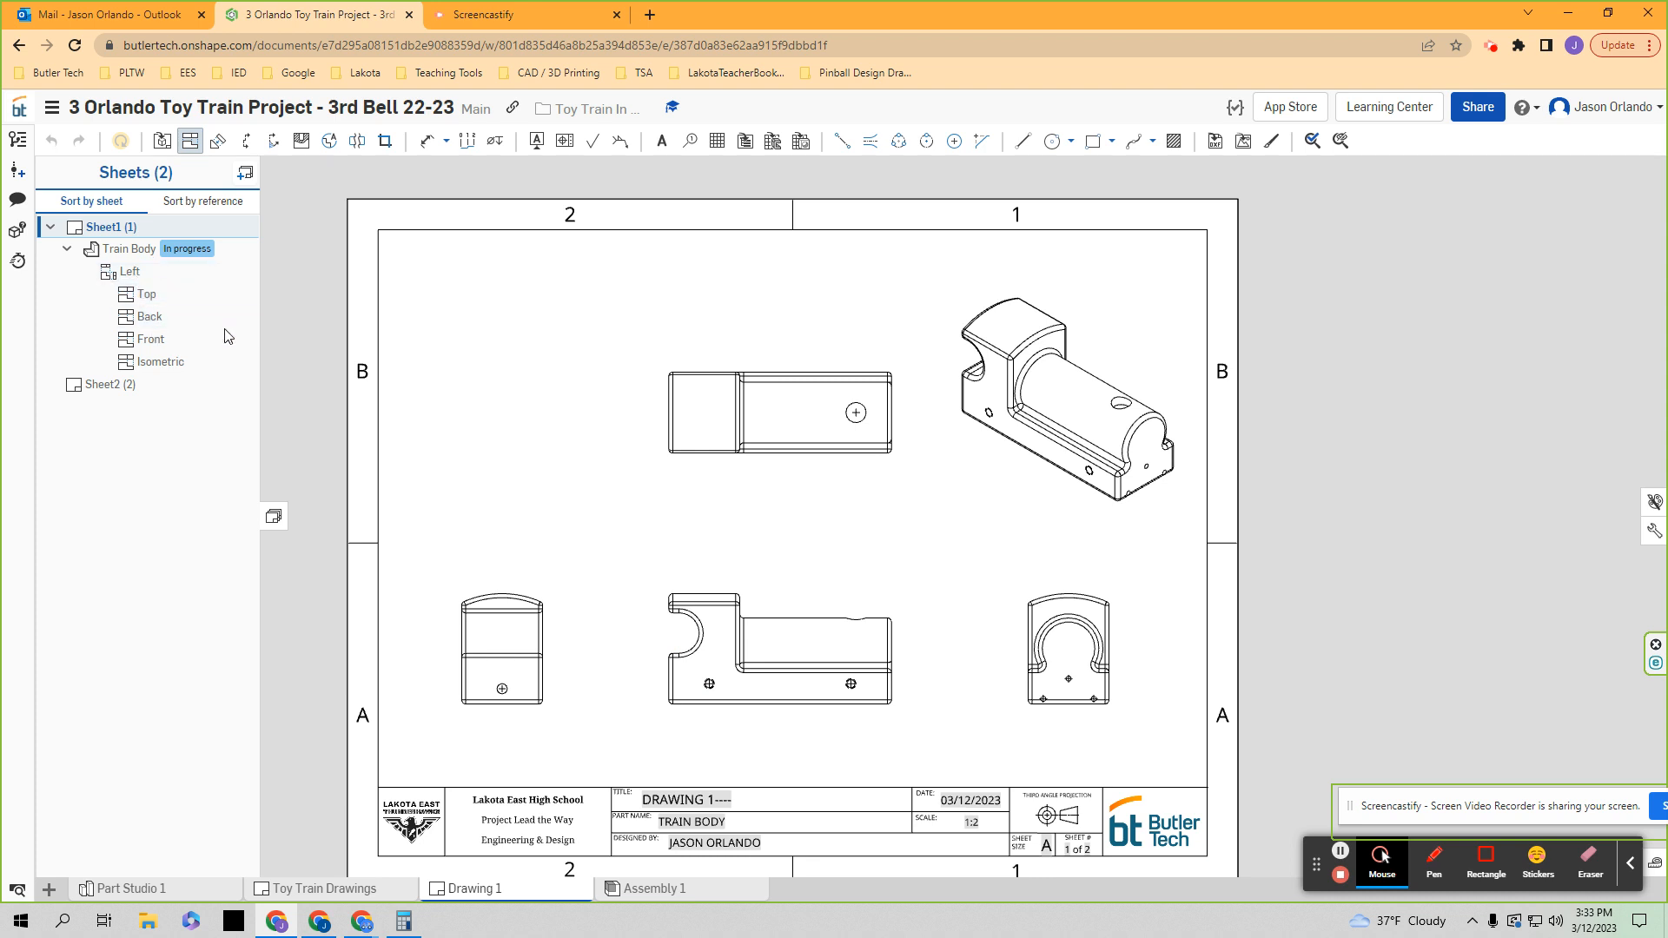
- Open Part Studio 1 and examine the train model's orientation from the front and side
{"action": "left_click", "coordinate": [187, 888]}
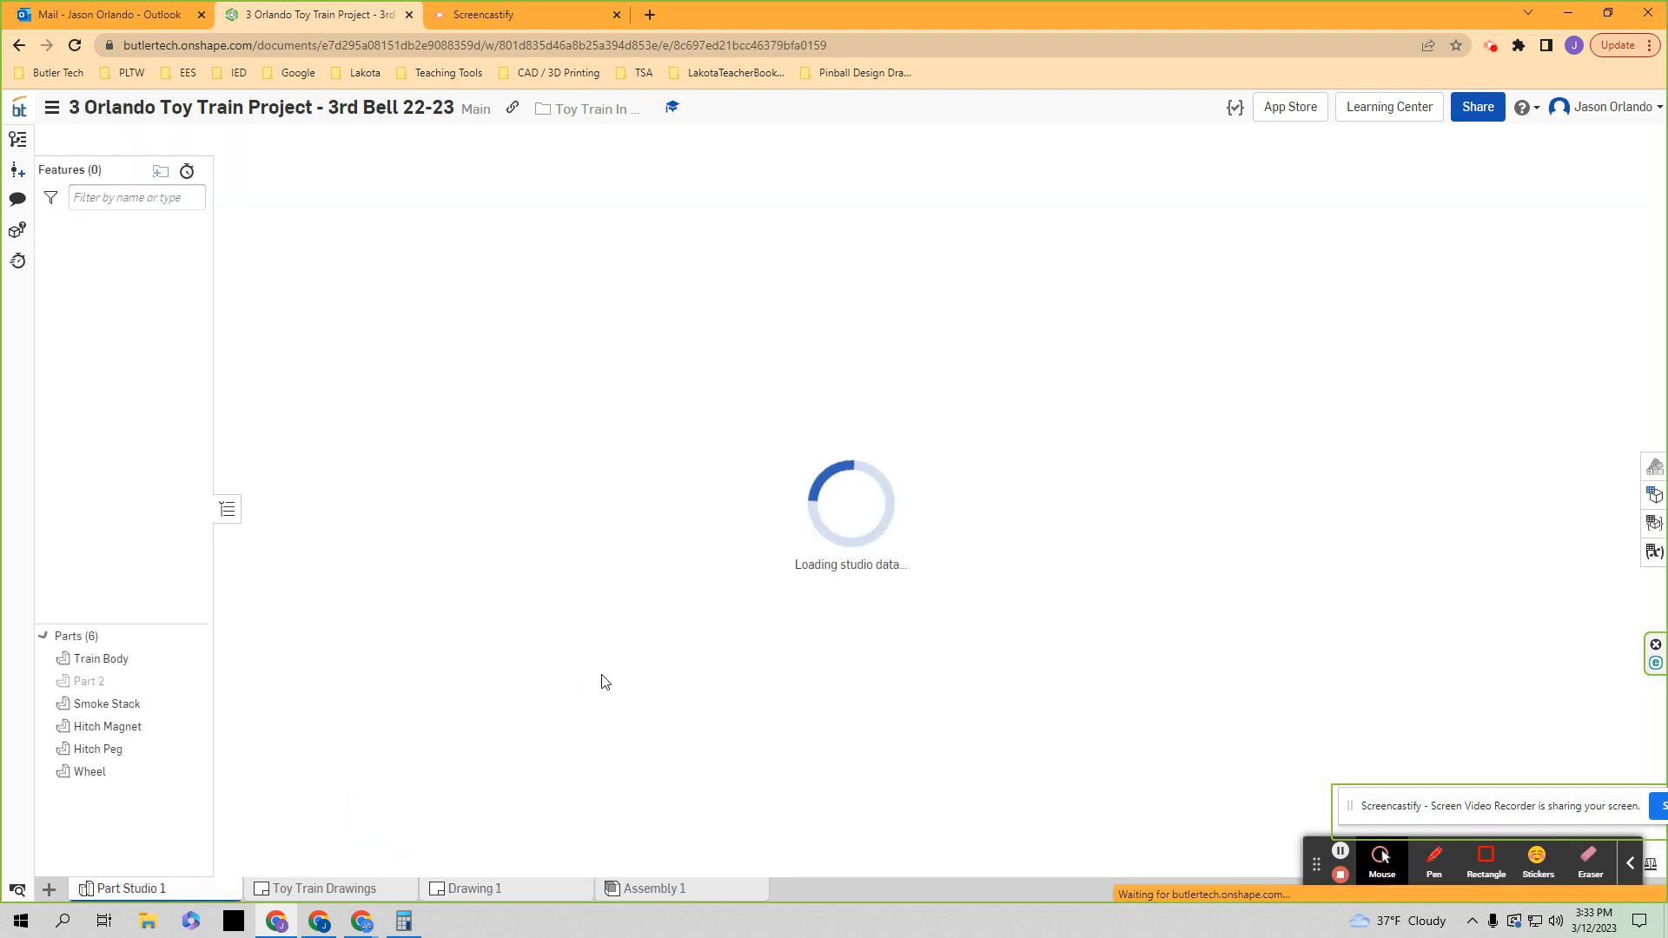
{"action": "right_click_drag", "start_coordinate": [1478, 465], "coordinate": [1573, 408]}
{"action": "right_click_drag", "start_coordinate": [1400, 378], "coordinate": [1434, 377]}
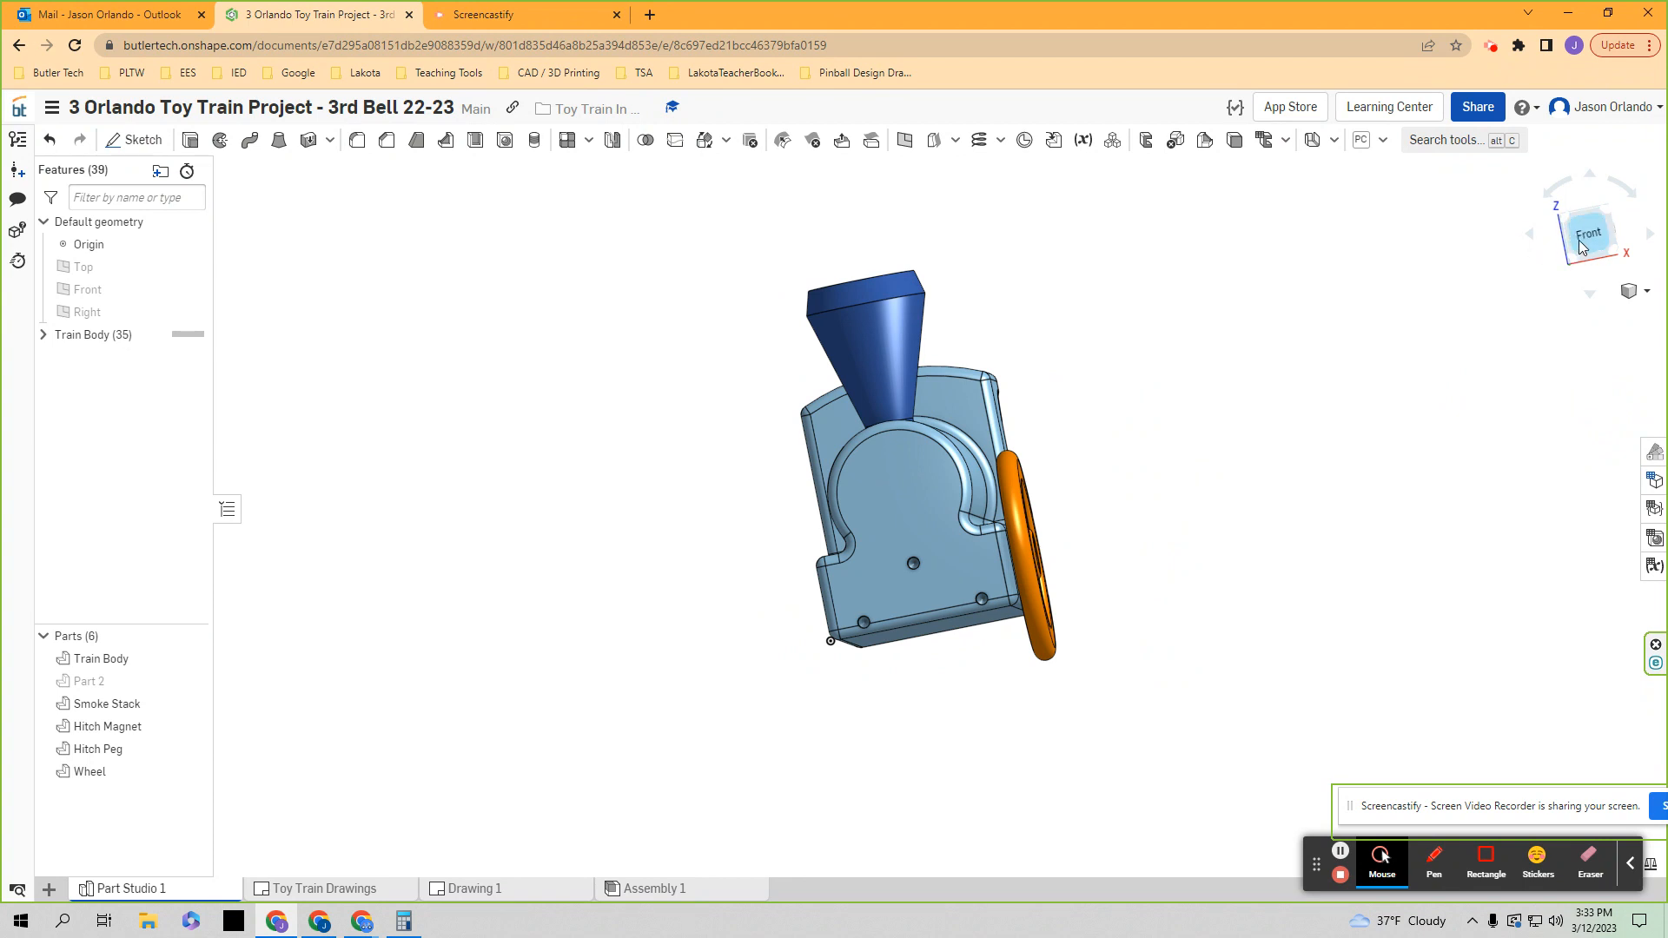
{"action": "right_click_drag", "start_coordinate": [1321, 336], "coordinate": [1358, 336]}
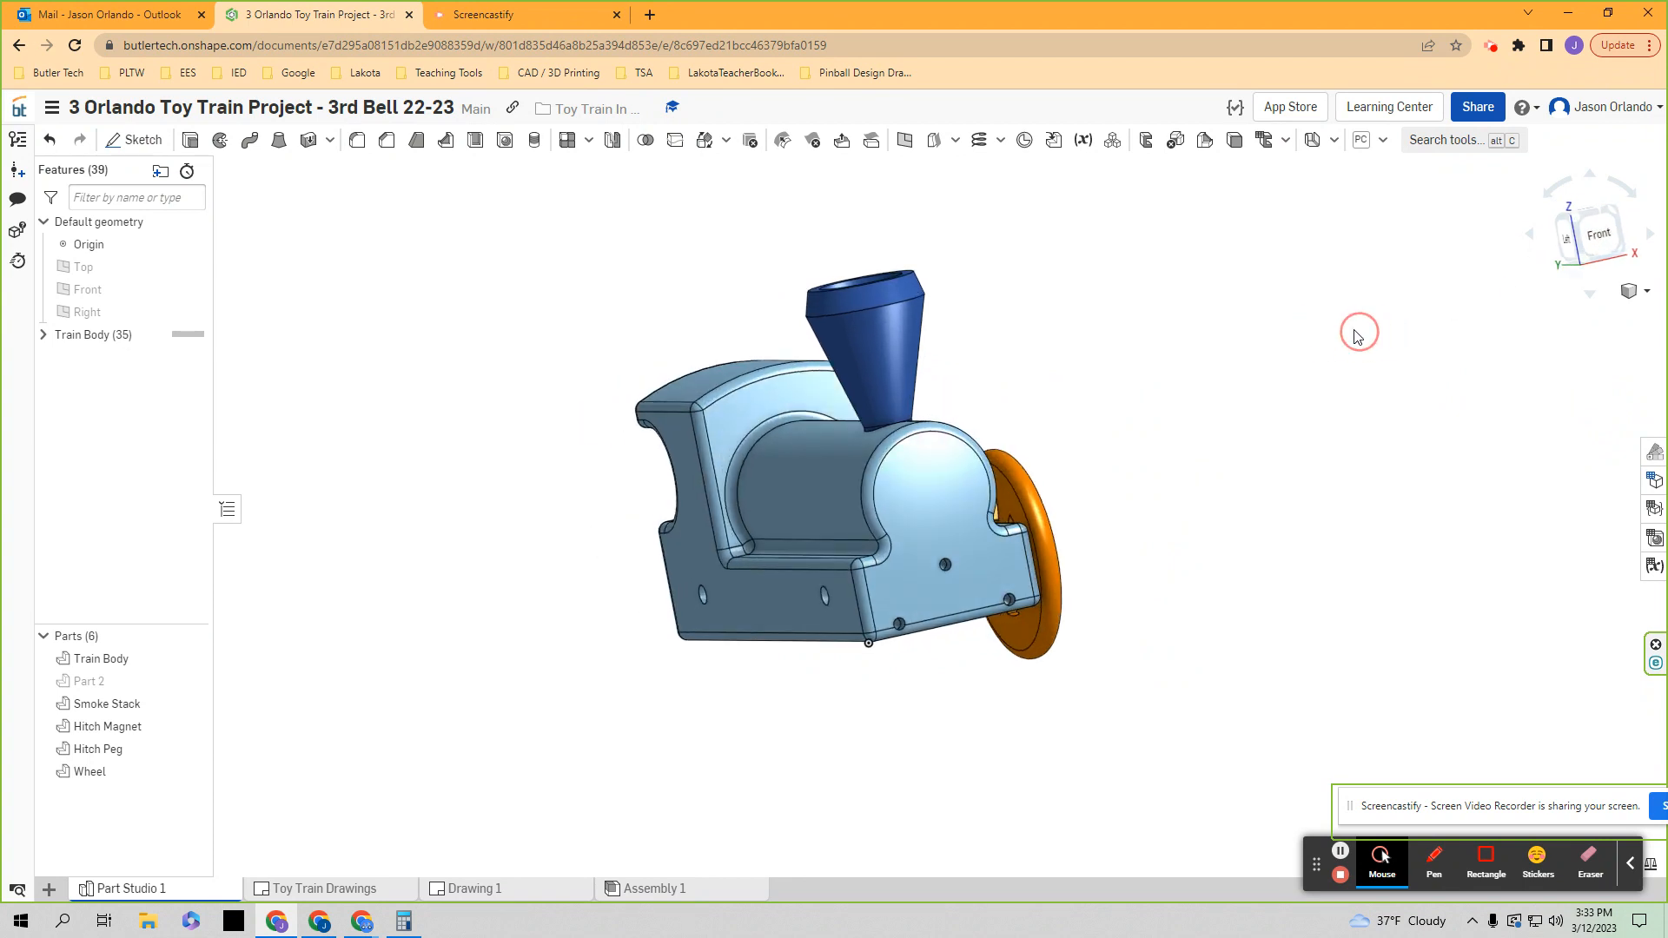
- Return to Drawing 1, end view projection, and display the Train Body's isometric view as shaded
{"action": "right_click_drag", "start_coordinate": [1198, 387], "coordinate": [1228, 372]}
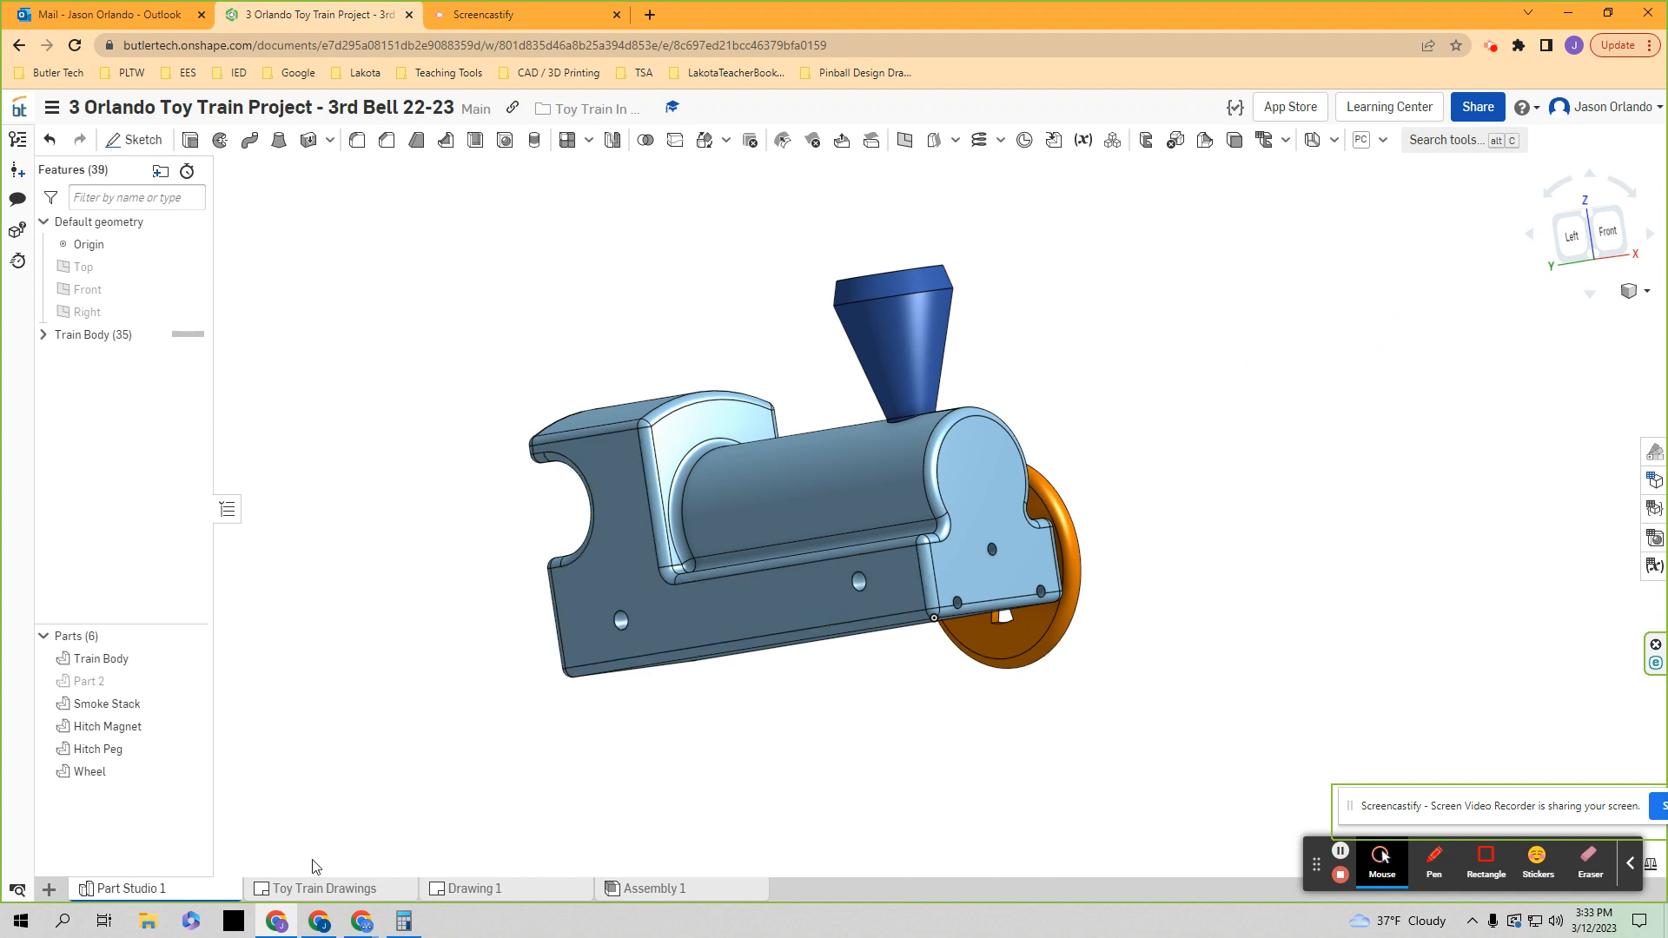
{"action": "left_click", "coordinate": [473, 888]}
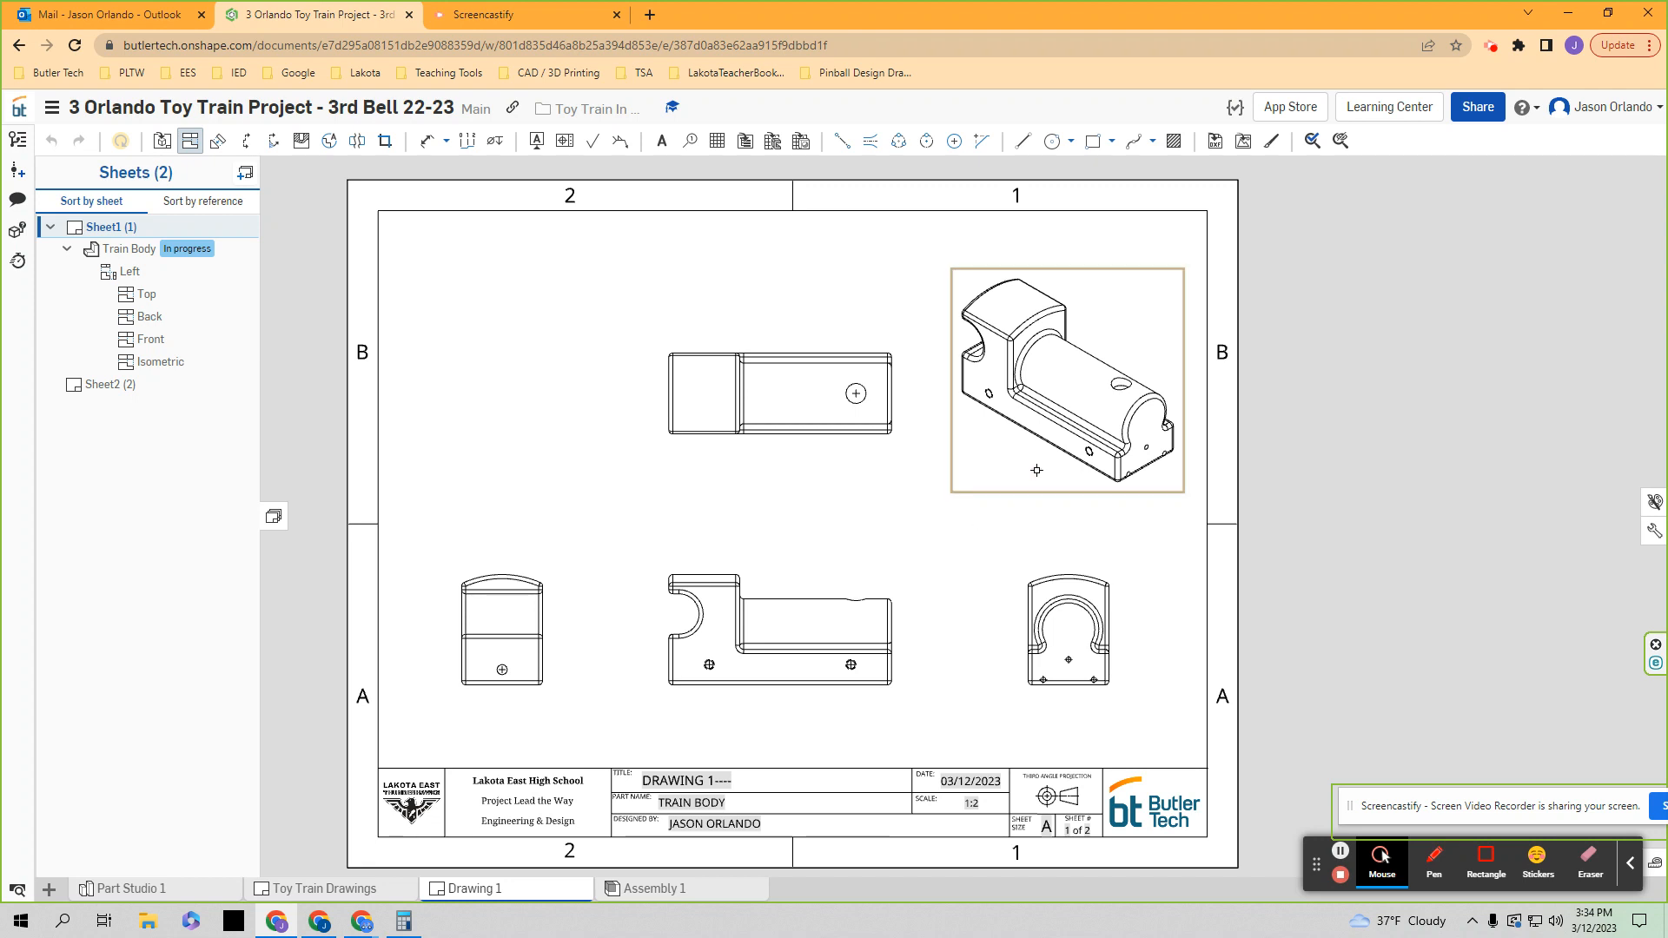
{"action": "left_click", "coordinate": [191, 143]}
{"action": "right_click", "coordinate": [1090, 431]}
{"action": "mouse_move", "coordinate": [1123, 426]}
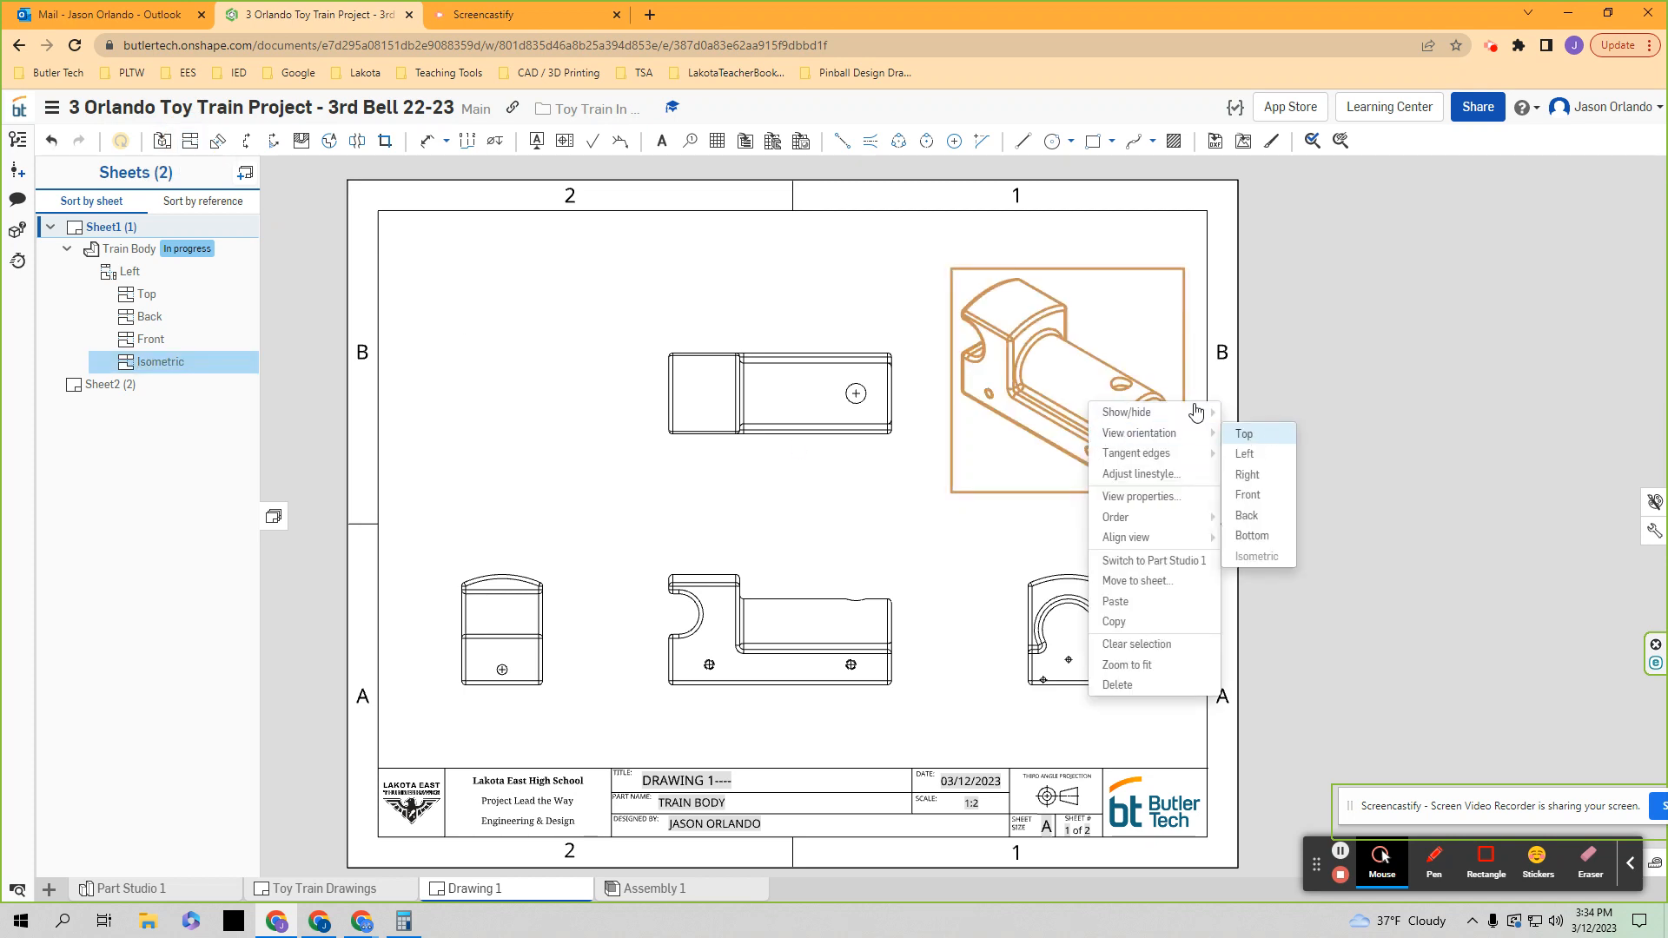
{"action": "left_click", "coordinate": [1297, 436]}
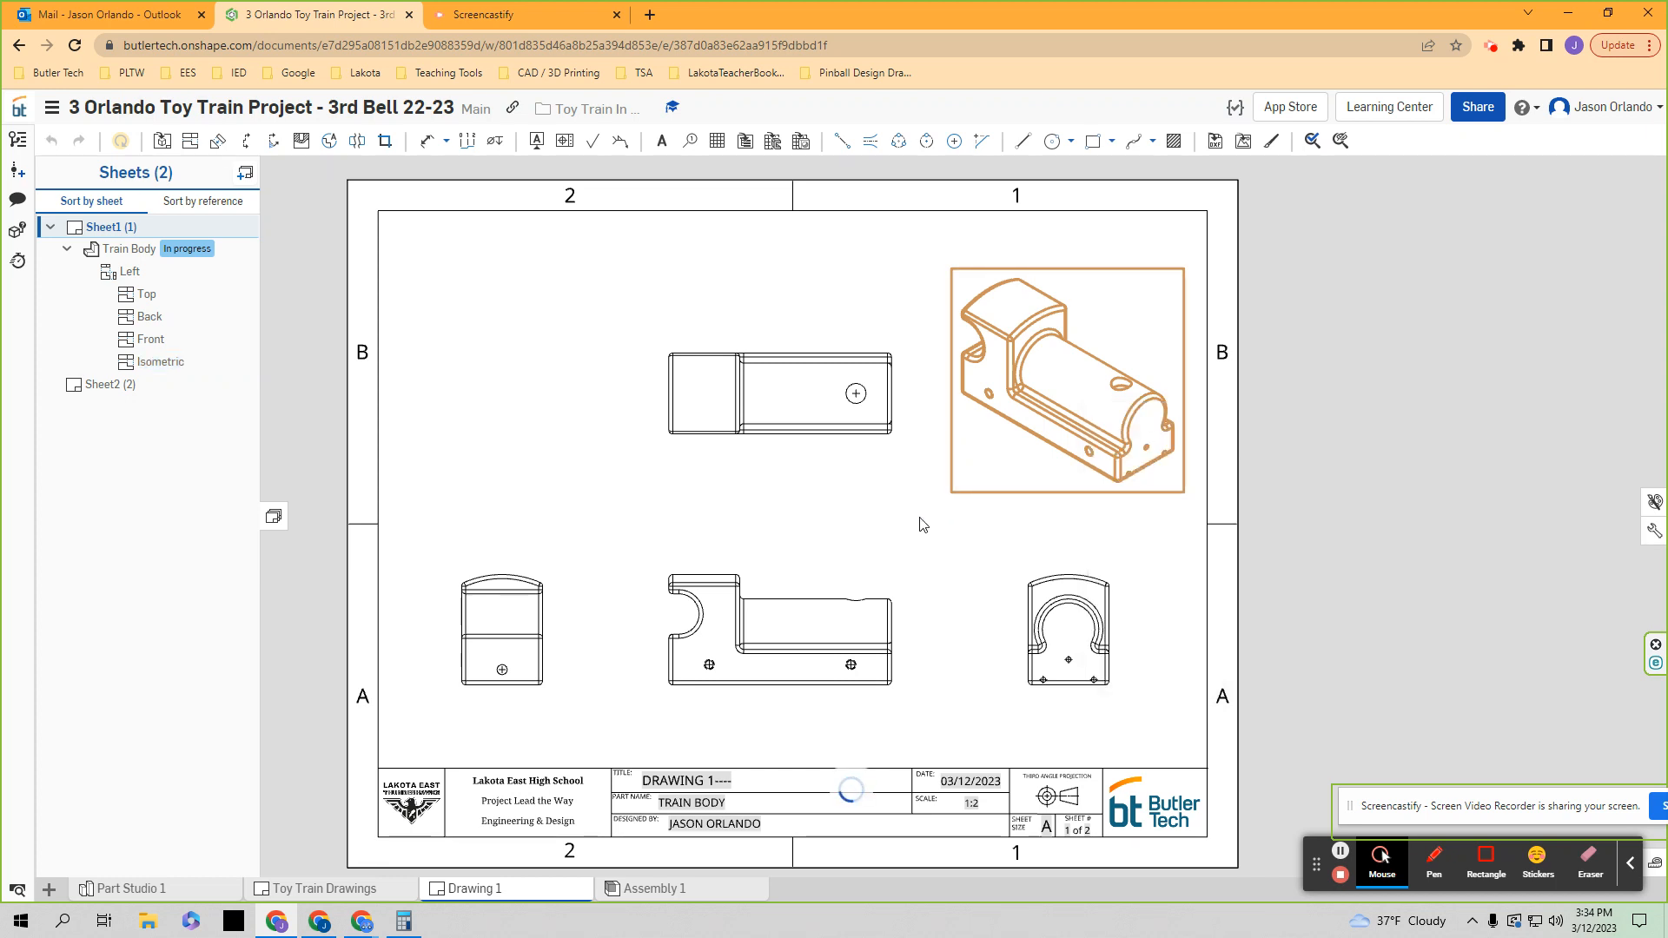
- Add a centermark to the large round boiler arc in the Front view of the Train Body
{"action": "scroll", "coordinate": [922, 525], "scroll_direction": "up", "scroll_amount": 1}
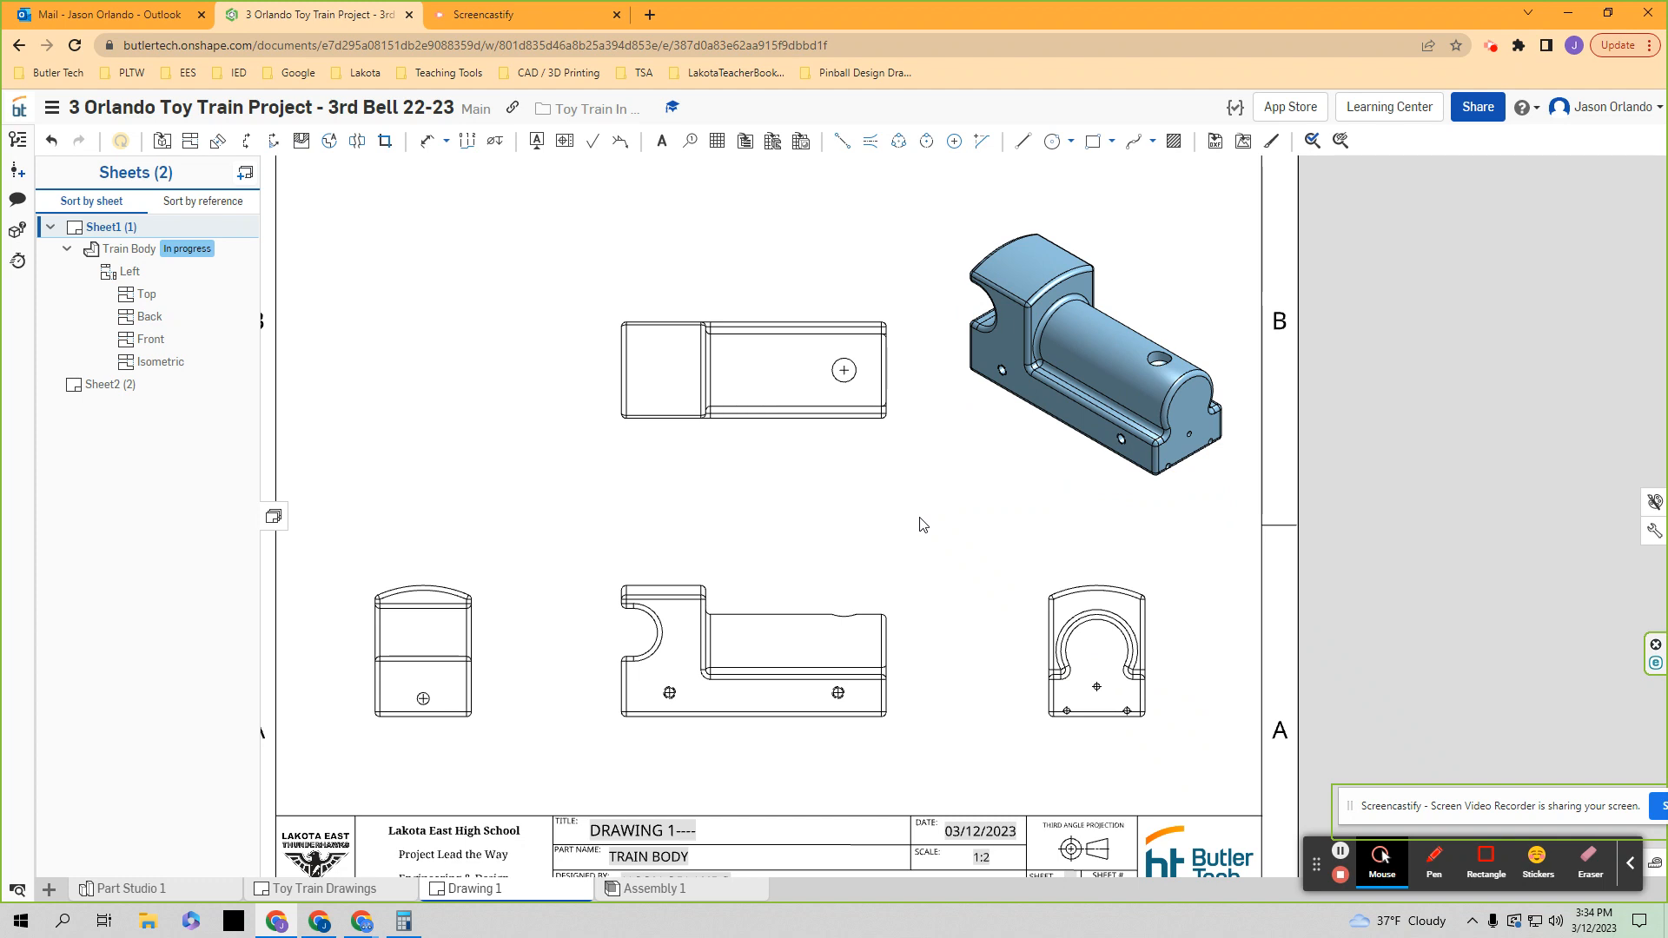
{"action": "scroll", "coordinate": [923, 525], "scroll_direction": "up", "scroll_amount": 1}
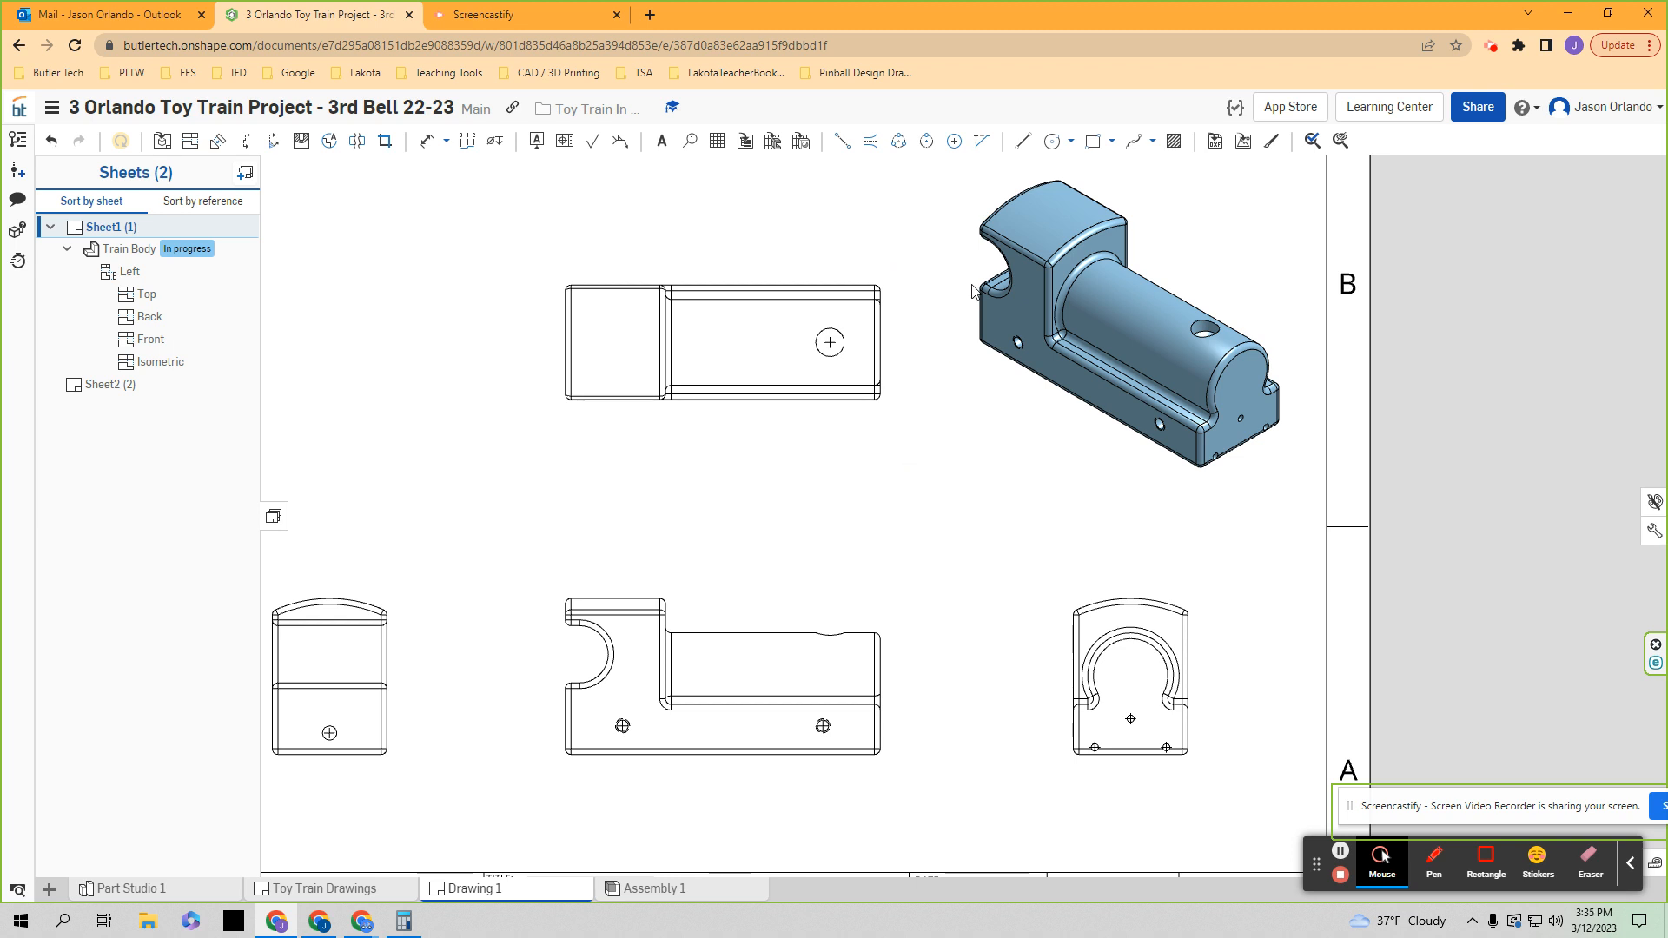
{"action": "left_click", "coordinate": [957, 146]}
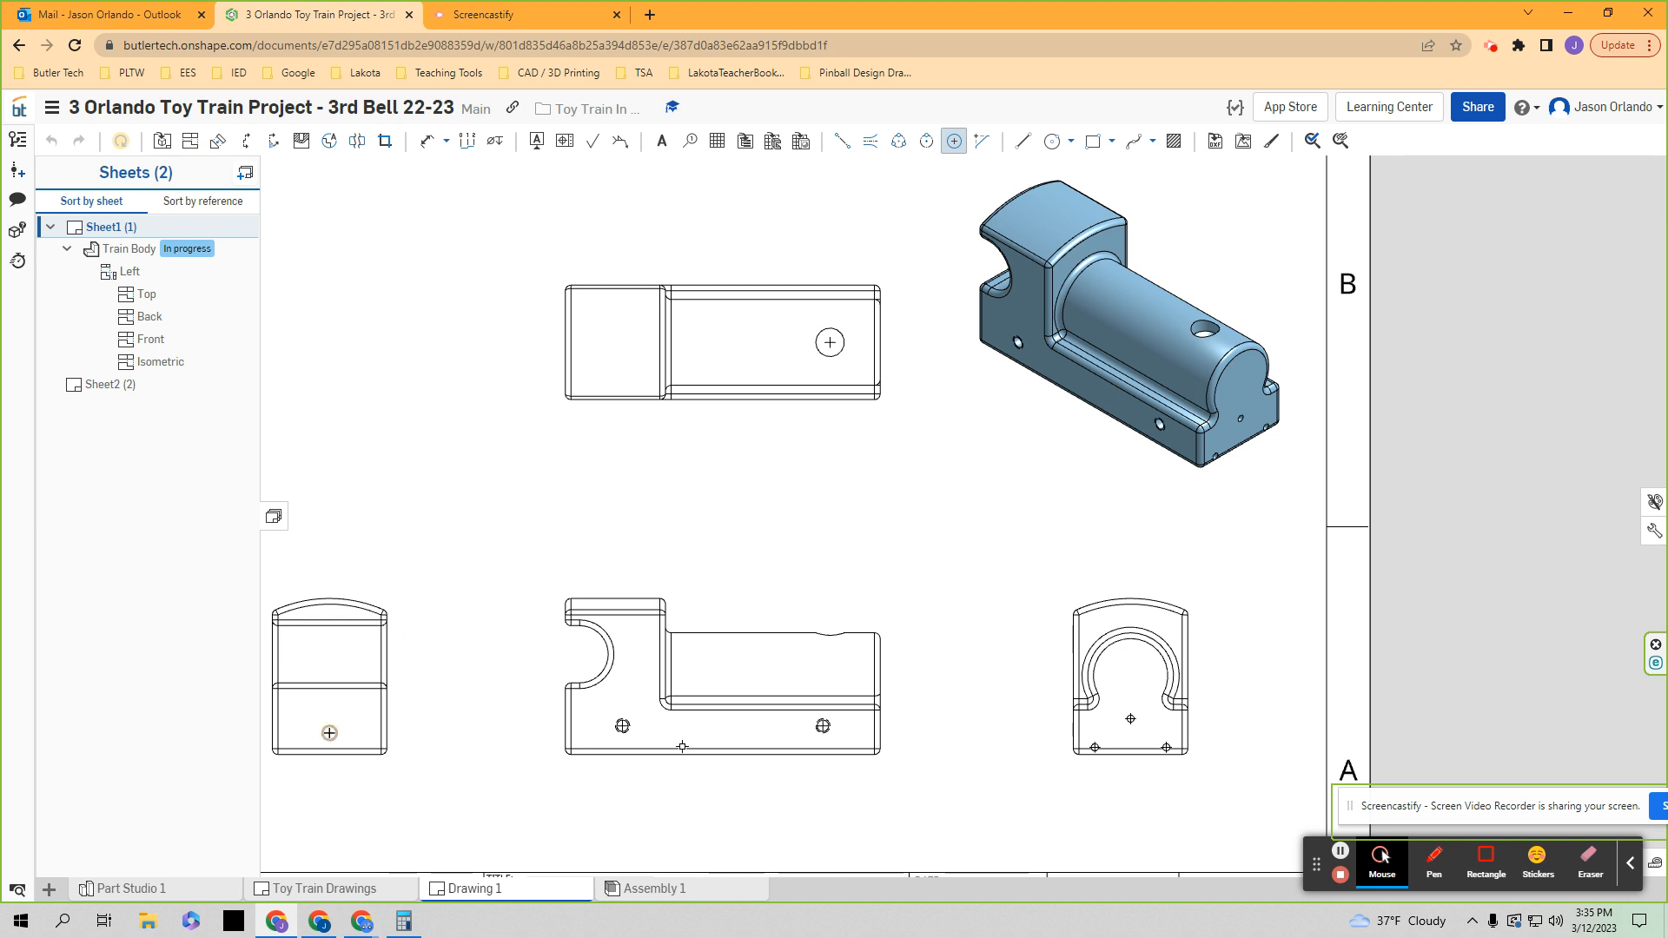
{"action": "scroll", "coordinate": [1149, 735], "scroll_direction": "up", "scroll_amount": 3}
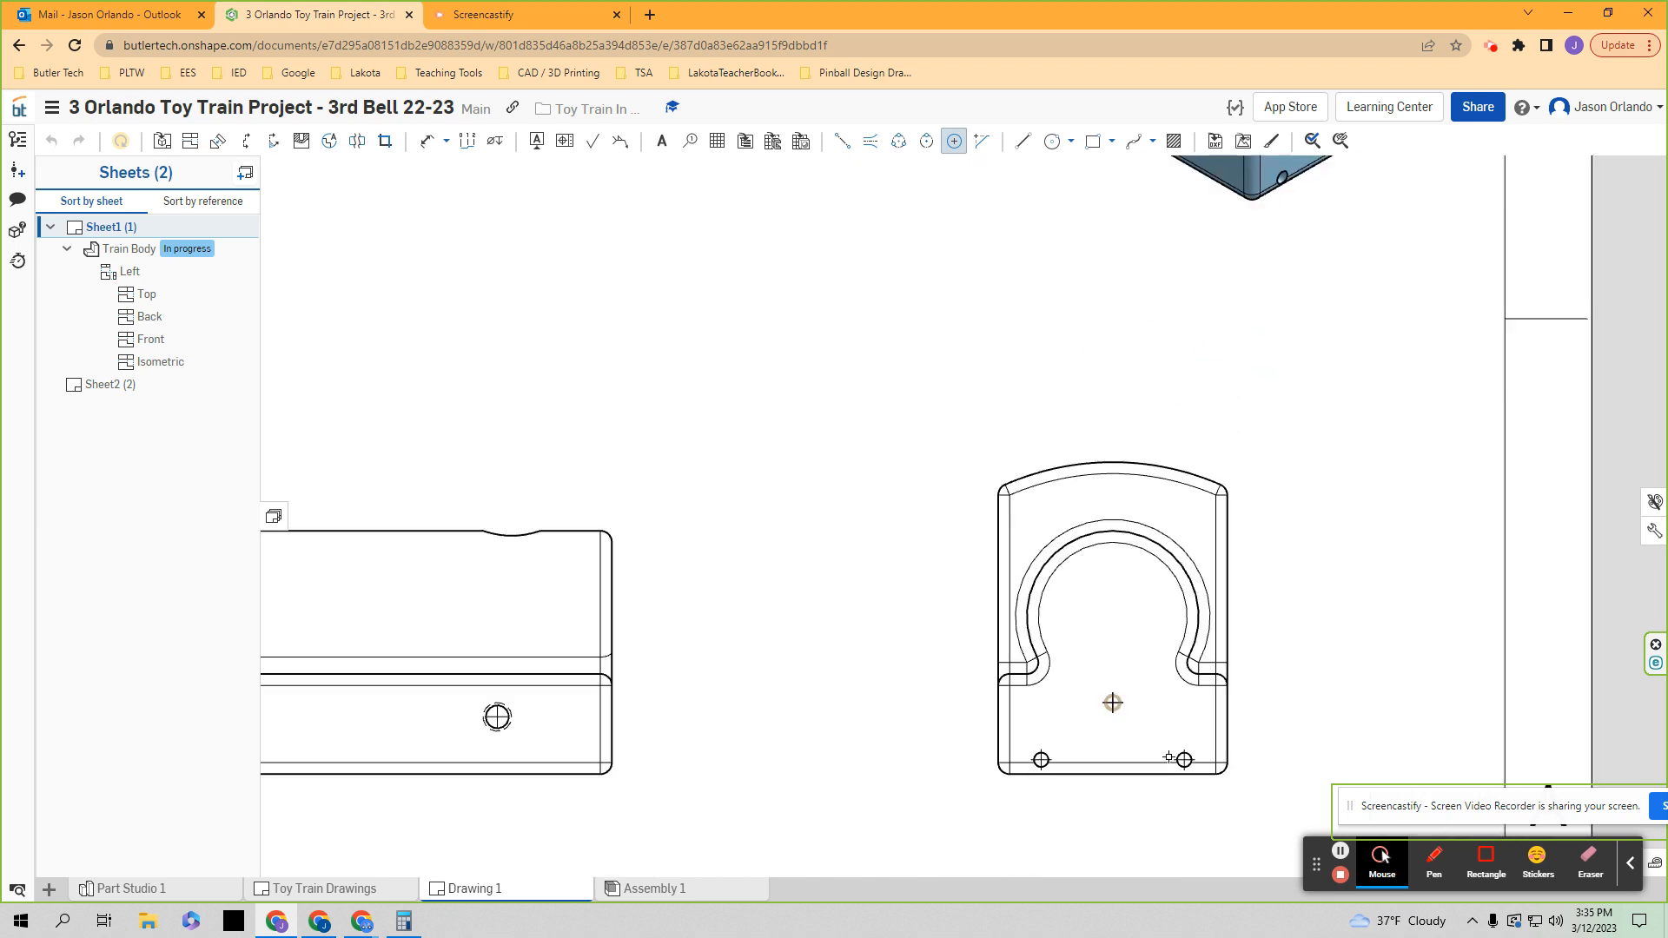
{"action": "scroll", "coordinate": [1157, 717], "scroll_direction": "down", "scroll_amount": 2}
{"action": "scroll", "coordinate": [1157, 717], "scroll_direction": "down", "scroll_amount": 1}
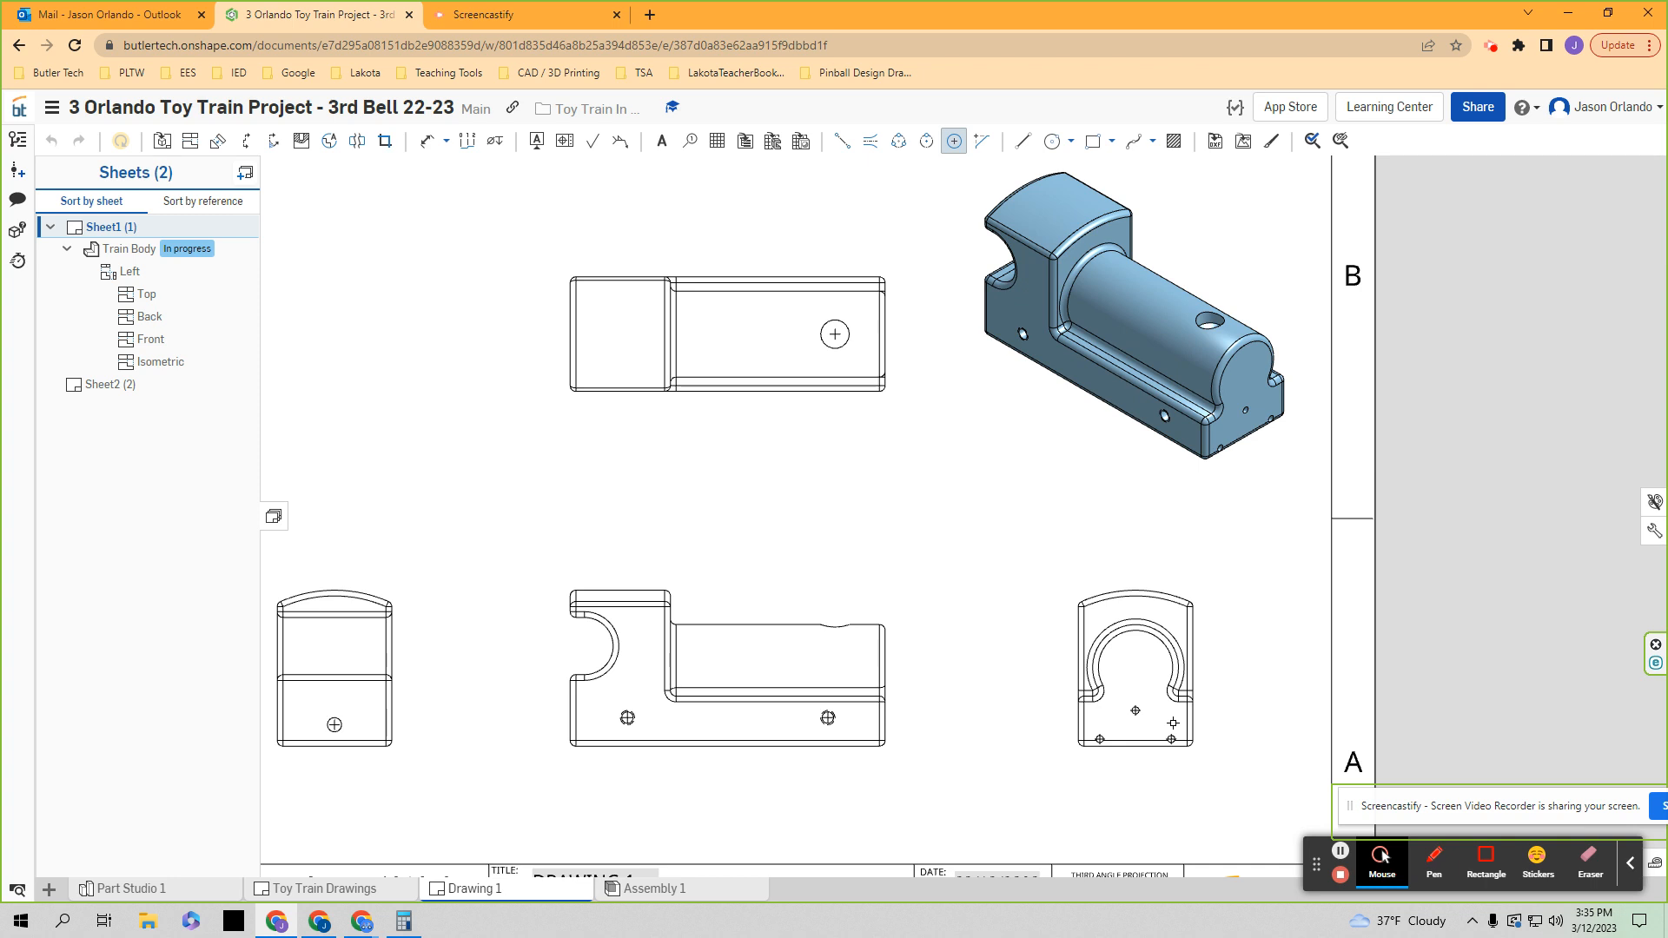
{"action": "scroll", "coordinate": [1152, 704], "scroll_direction": "up", "scroll_amount": 2}
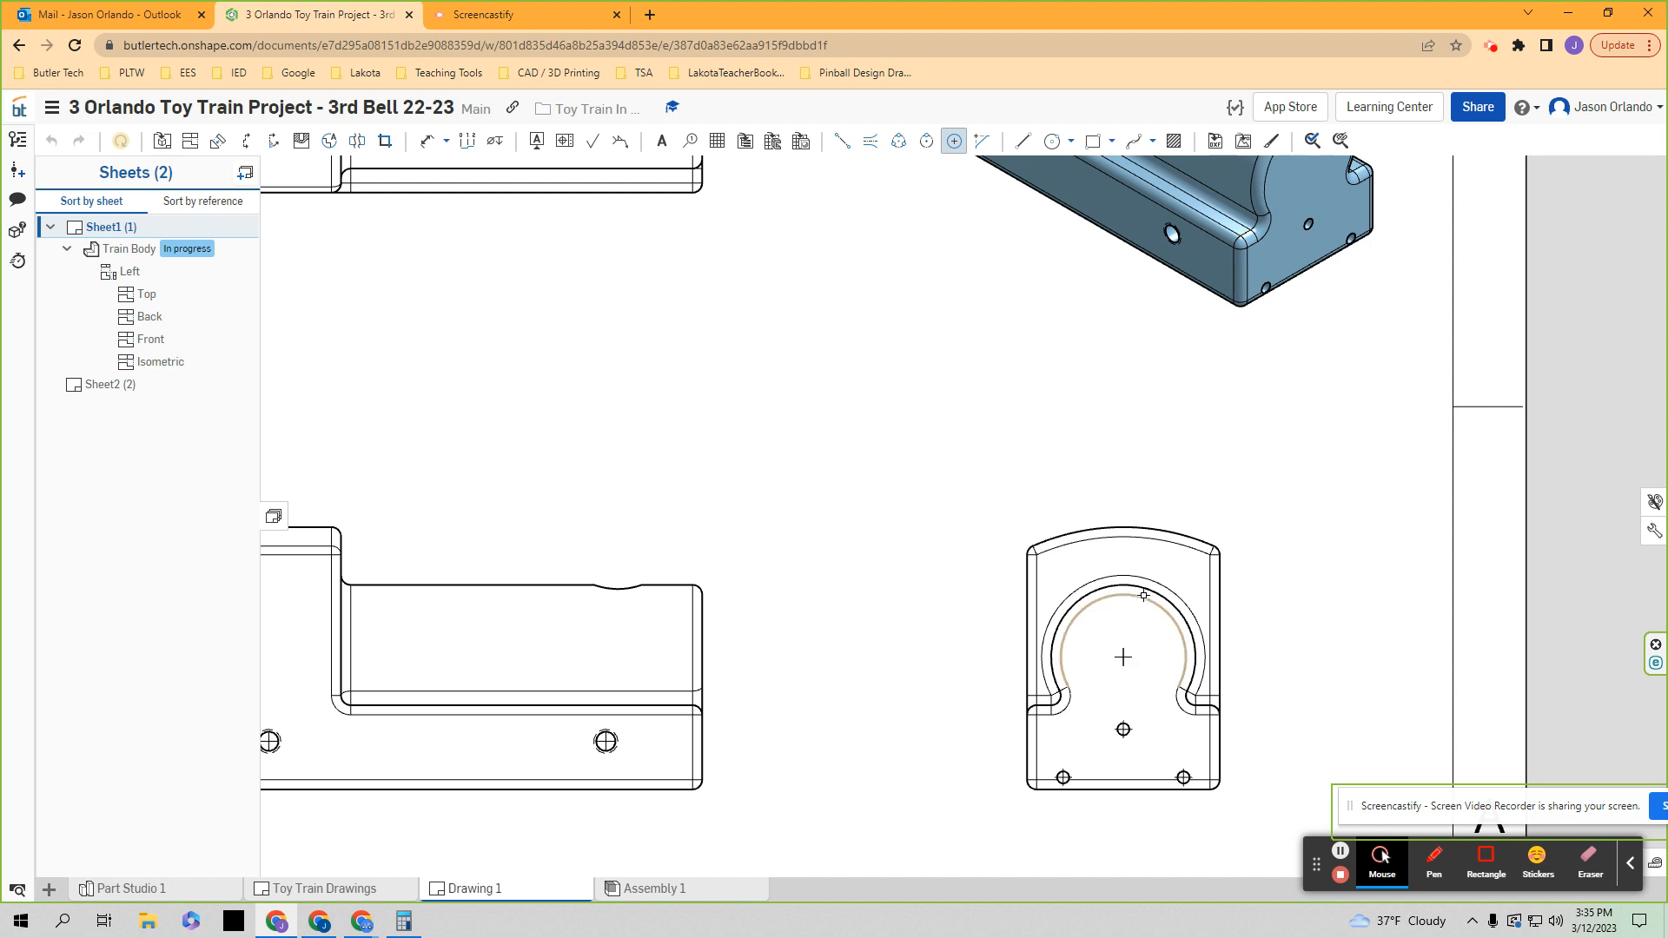
{"action": "scroll", "coordinate": [1148, 588], "scroll_direction": "down", "scroll_amount": 1}
{"action": "scroll", "coordinate": [1140, 614], "scroll_direction": "down", "scroll_amount": 2}
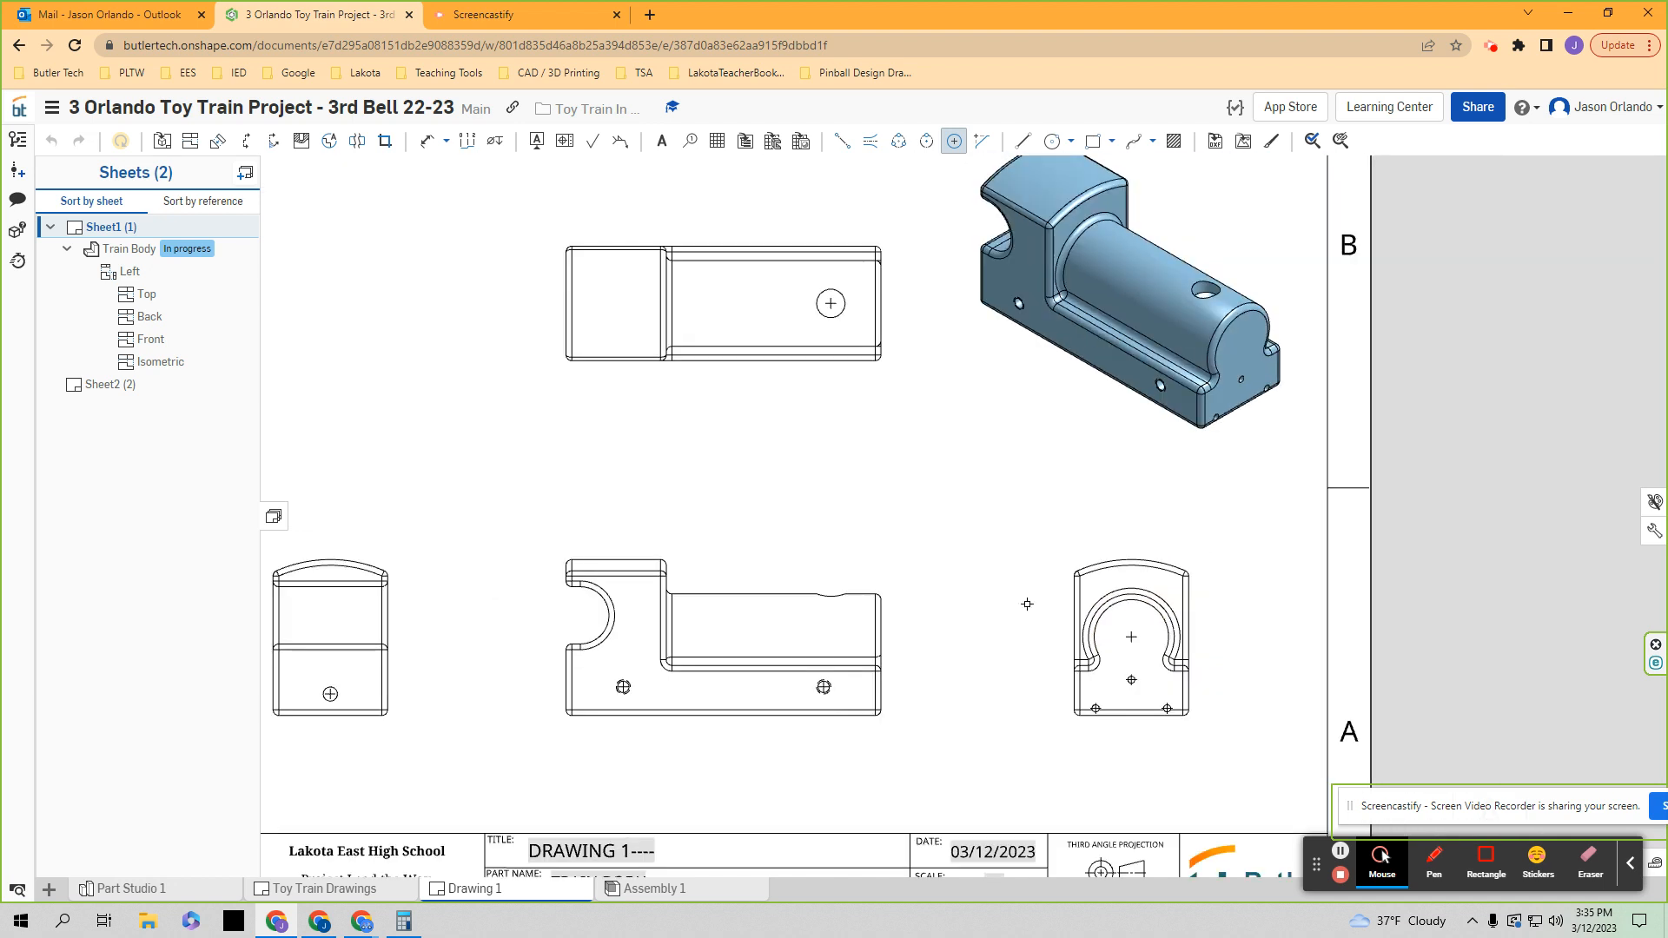
- Add a centermark to the semicircular cab cutout arc in the Left view
{"action": "scroll", "coordinate": [580, 623], "scroll_direction": "up", "scroll_amount": 2}
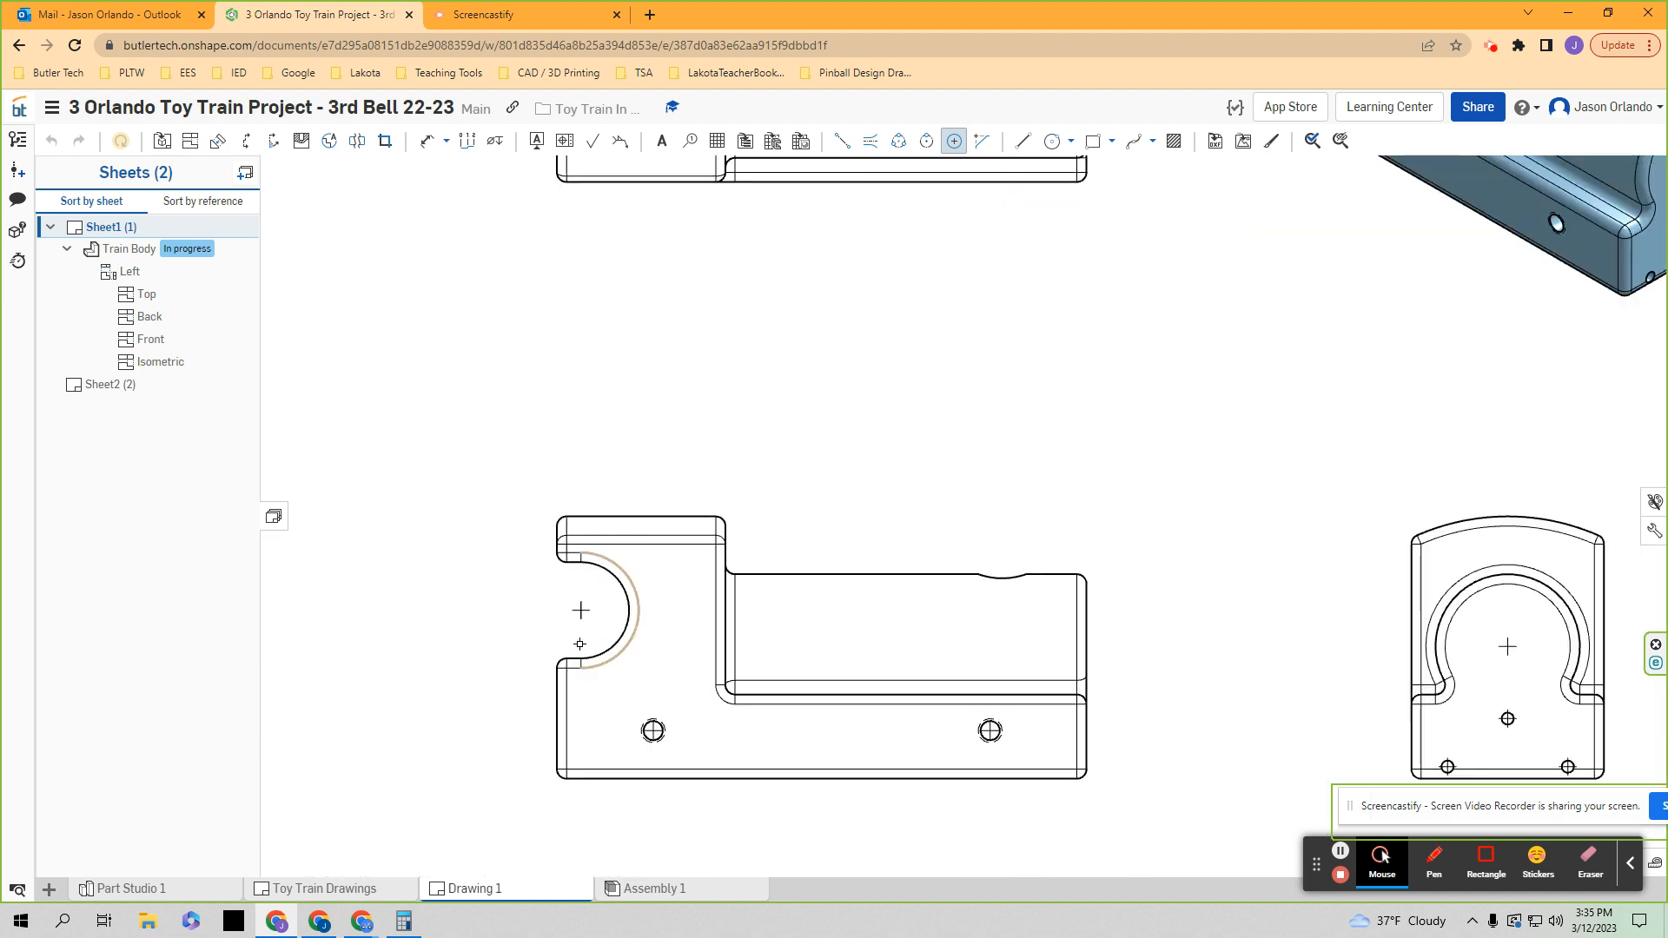
{"action": "scroll", "coordinate": [590, 564], "scroll_direction": "up", "scroll_amount": 3}
{"action": "left_click", "coordinate": [616, 580]}
{"action": "scroll", "coordinate": [617, 579], "scroll_direction": "down", "scroll_amount": 5}
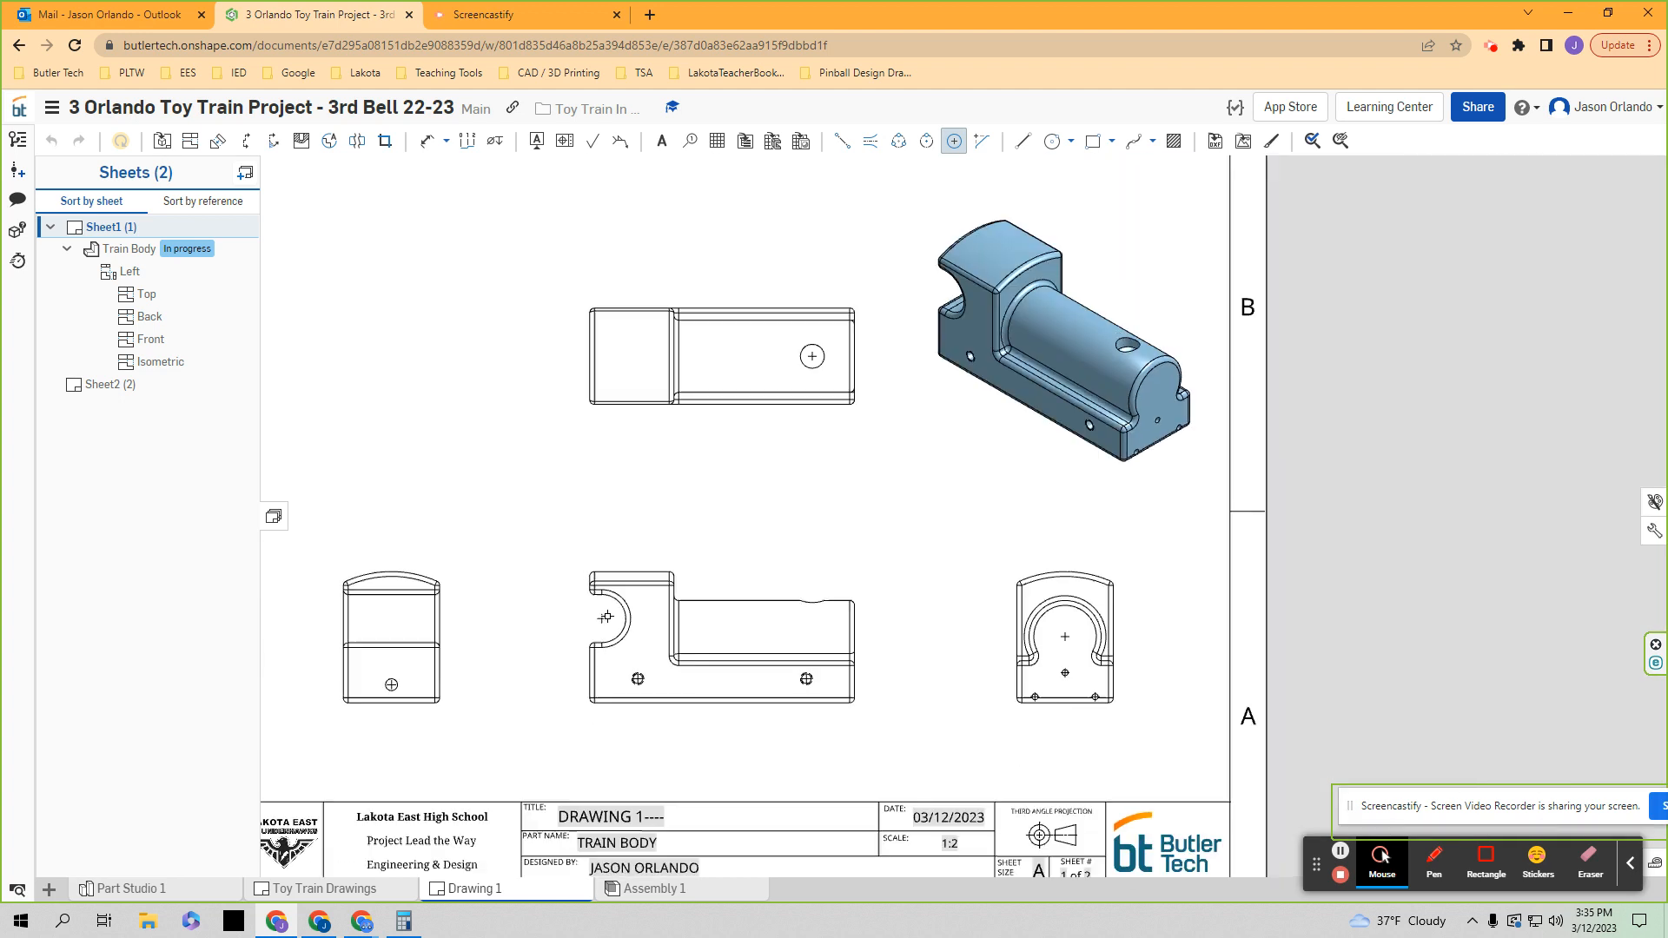
- Add a centermark to the curved roof arc in the Back view and finish placing centermarks
{"action": "scroll", "coordinate": [447, 556], "scroll_direction": "up", "scroll_amount": 4}
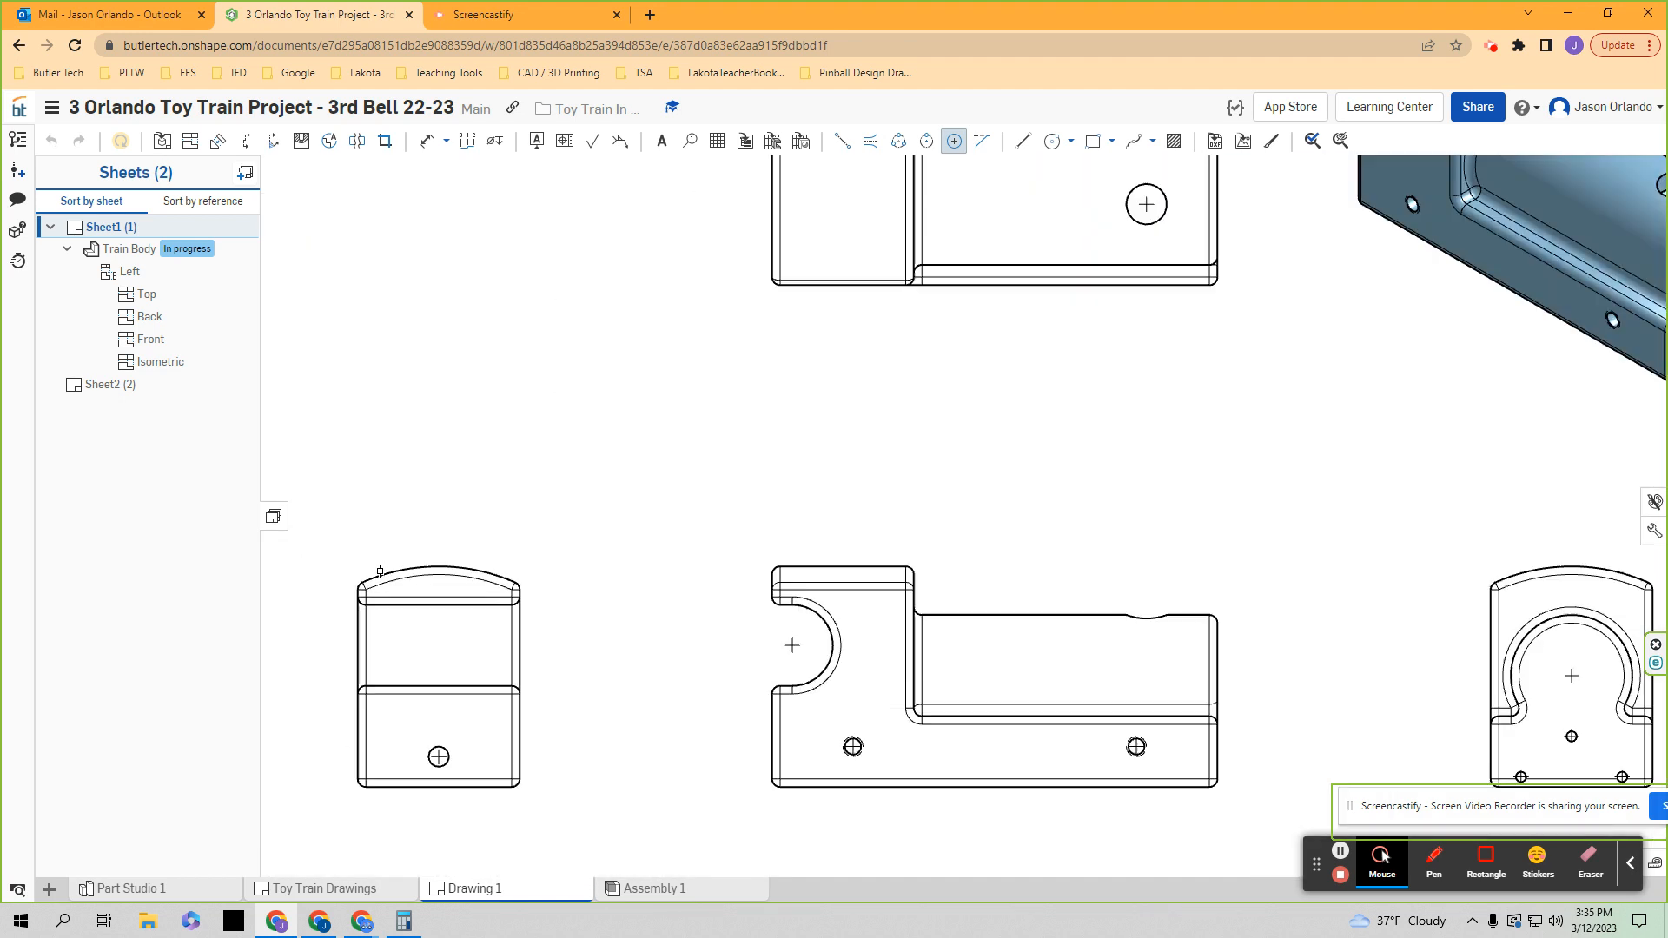
{"action": "scroll", "coordinate": [443, 570], "scroll_direction": "down", "scroll_amount": 3}
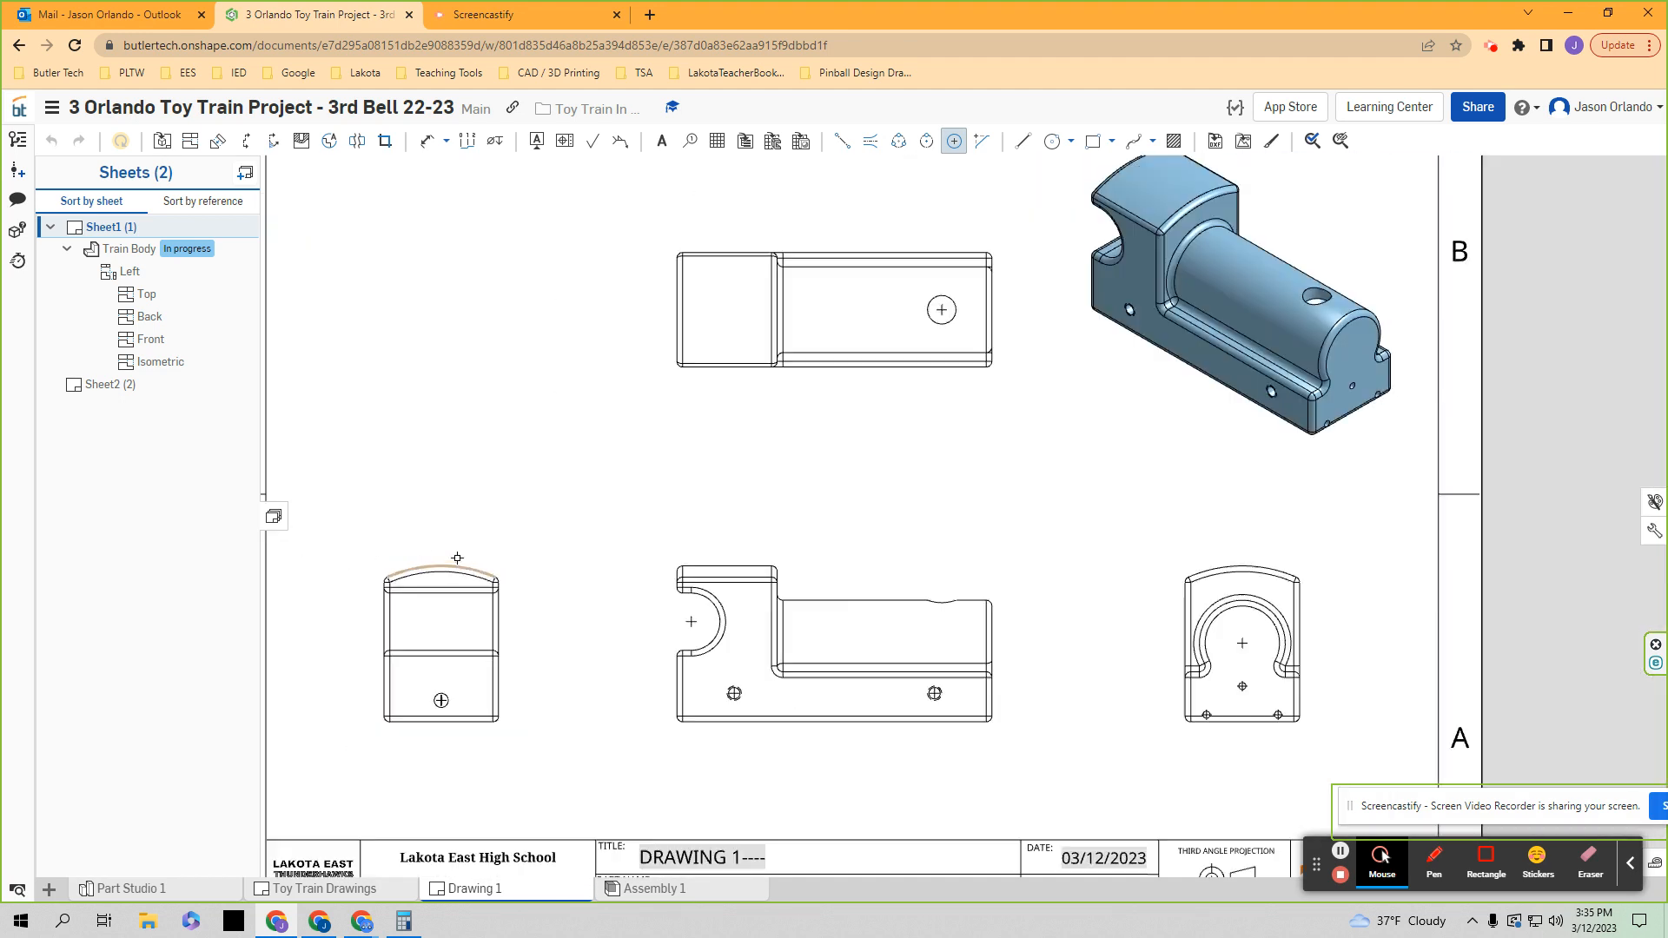
{"action": "scroll", "coordinate": [1094, 564], "scroll_direction": "up", "scroll_amount": 3}
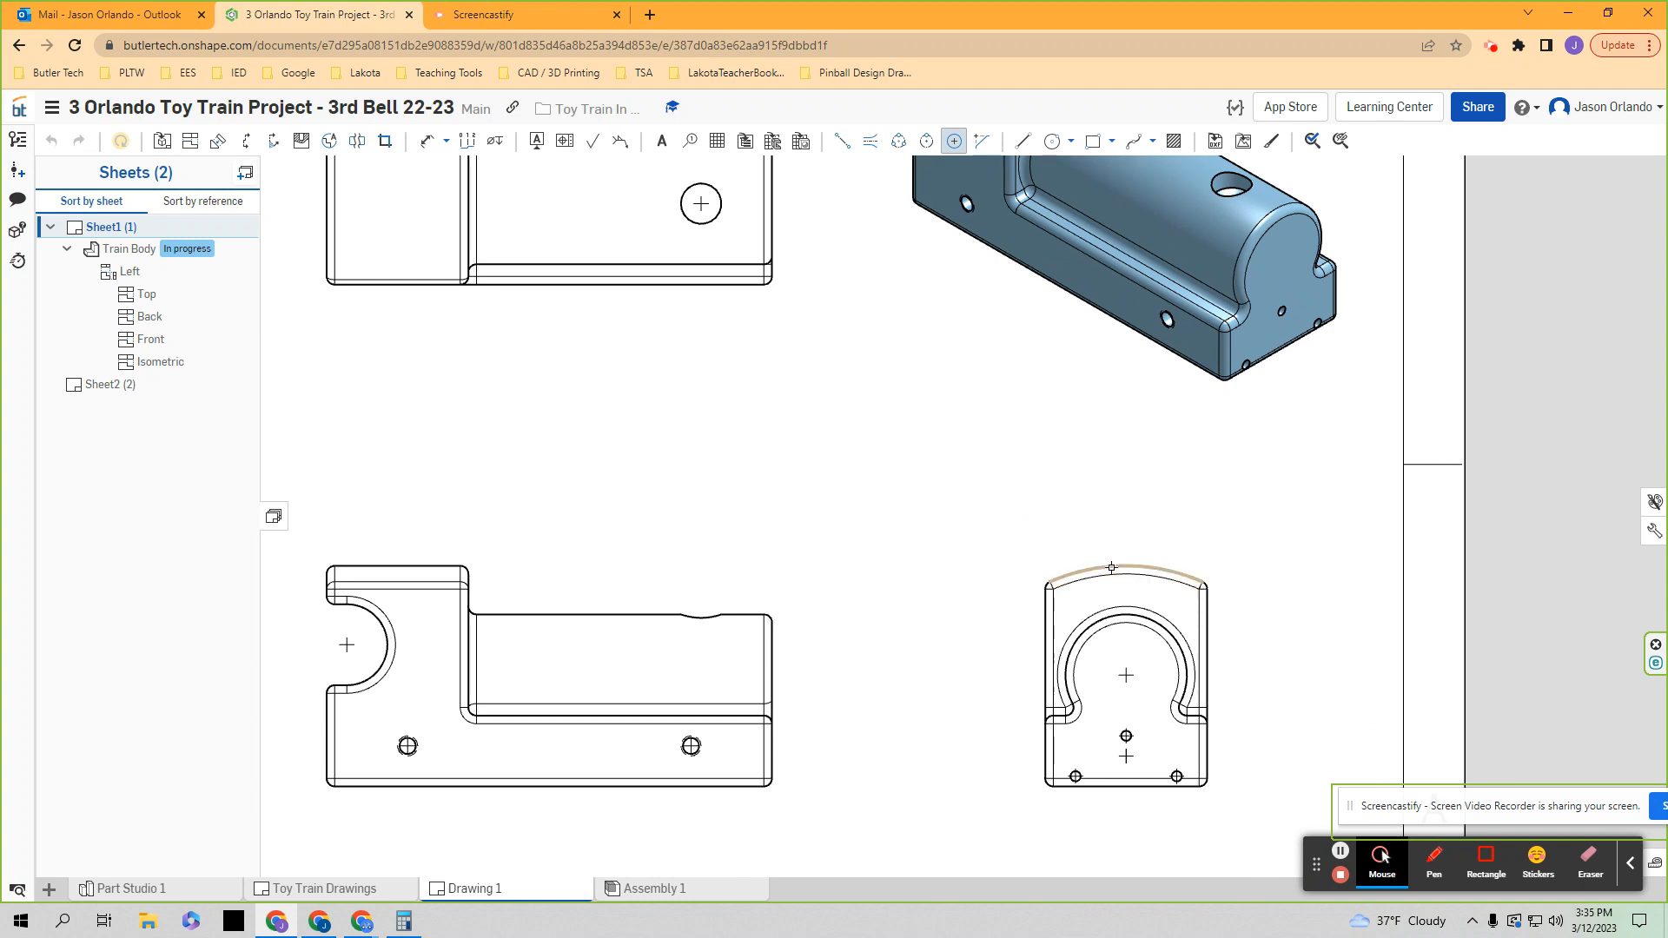
{"action": "scroll", "coordinate": [1112, 565], "scroll_direction": "down", "scroll_amount": 4}
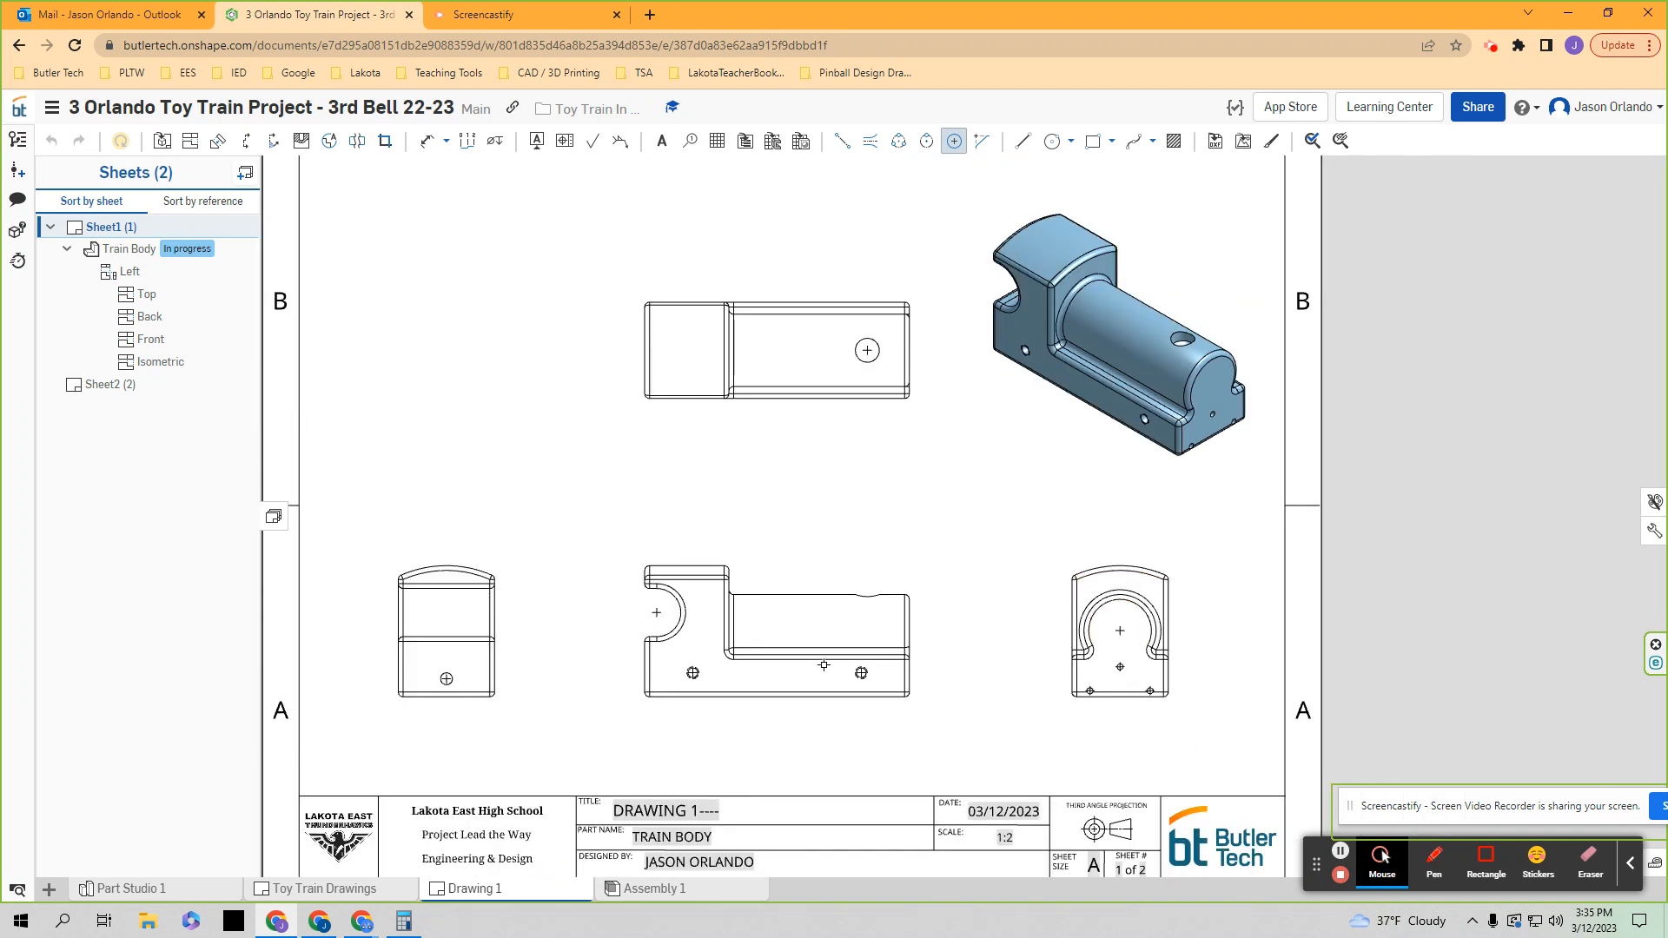
{"action": "scroll", "coordinate": [419, 565], "scroll_direction": "up", "scroll_amount": 3}
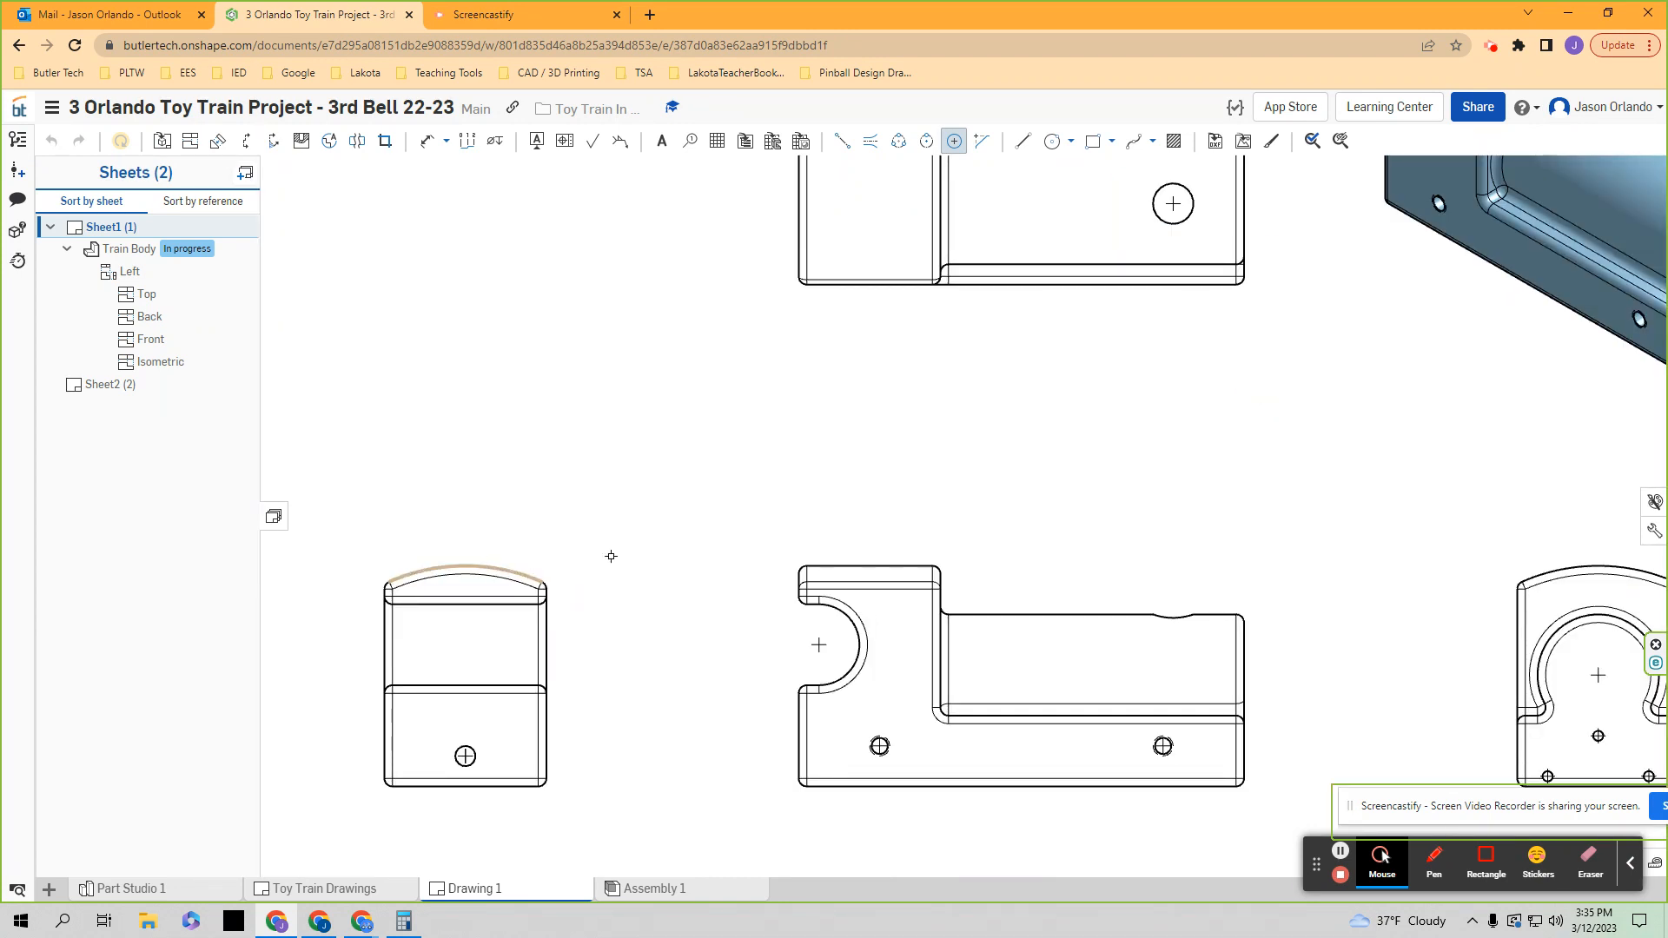
{"action": "left_click", "coordinate": [508, 573]}
{"action": "scroll", "coordinate": [466, 756], "scroll_direction": "up", "scroll_amount": 3}
{"action": "scroll", "coordinate": [559, 681], "scroll_direction": "down", "scroll_amount": 4}
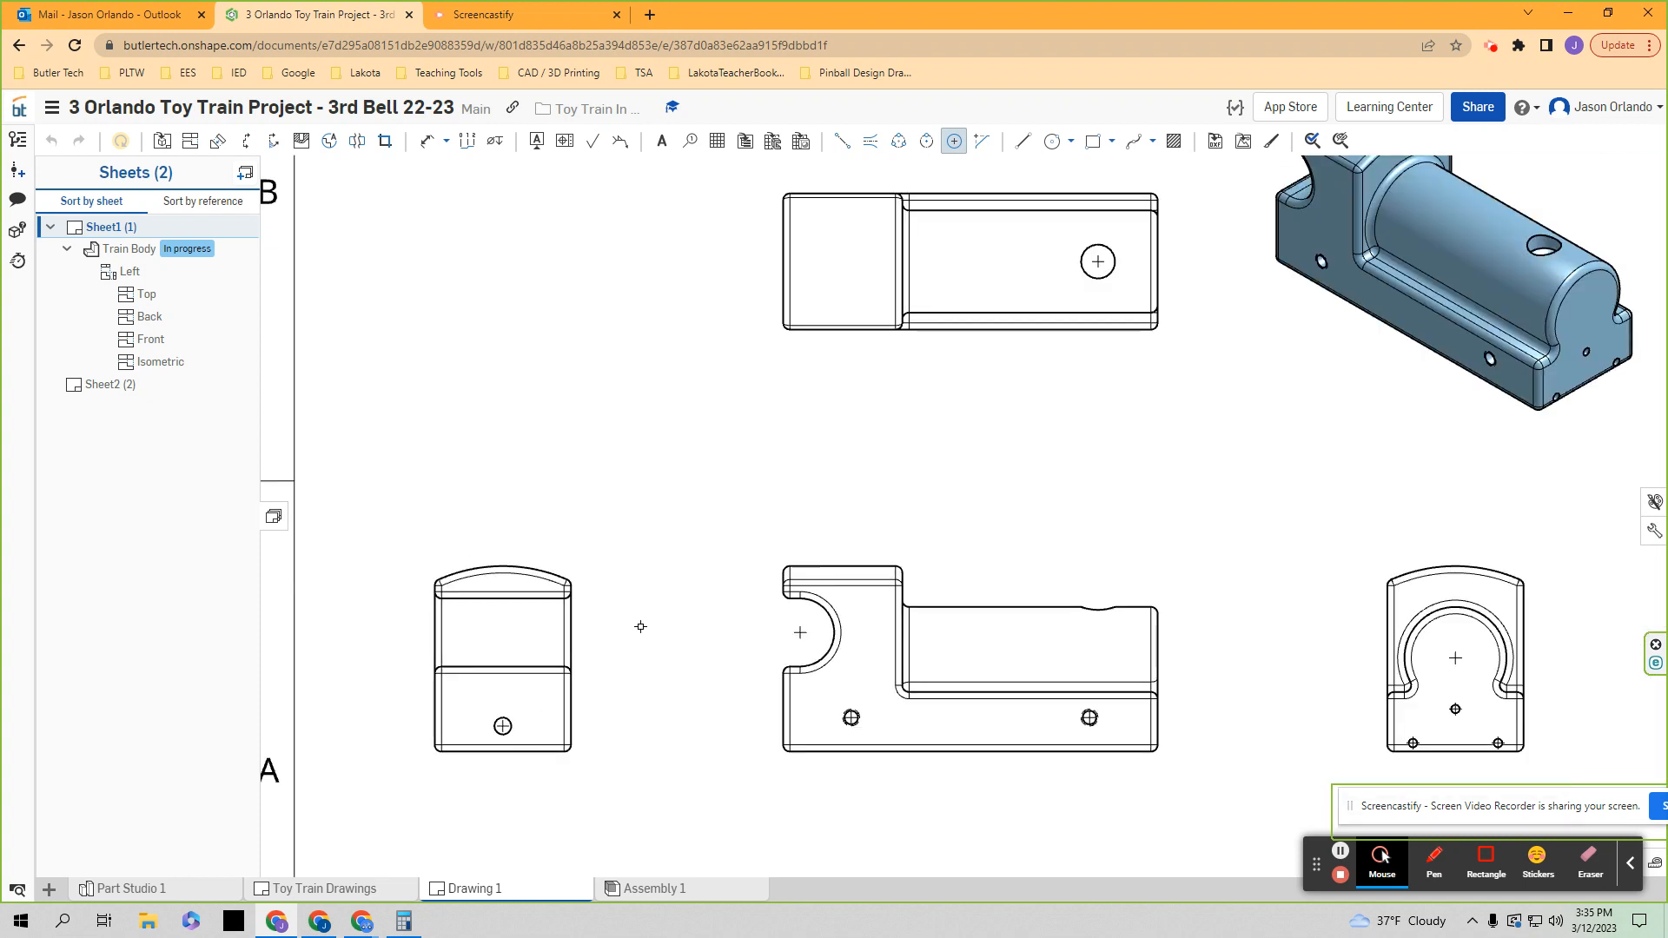
{"action": "scroll", "coordinate": [683, 588], "scroll_direction": "down", "scroll_amount": 1}
{"action": "middle_click_drag", "start_coordinate": [757, 537], "coordinate": [716, 558]}
{"action": "middle_click_drag", "start_coordinate": [892, 516], "coordinate": [872, 520]}
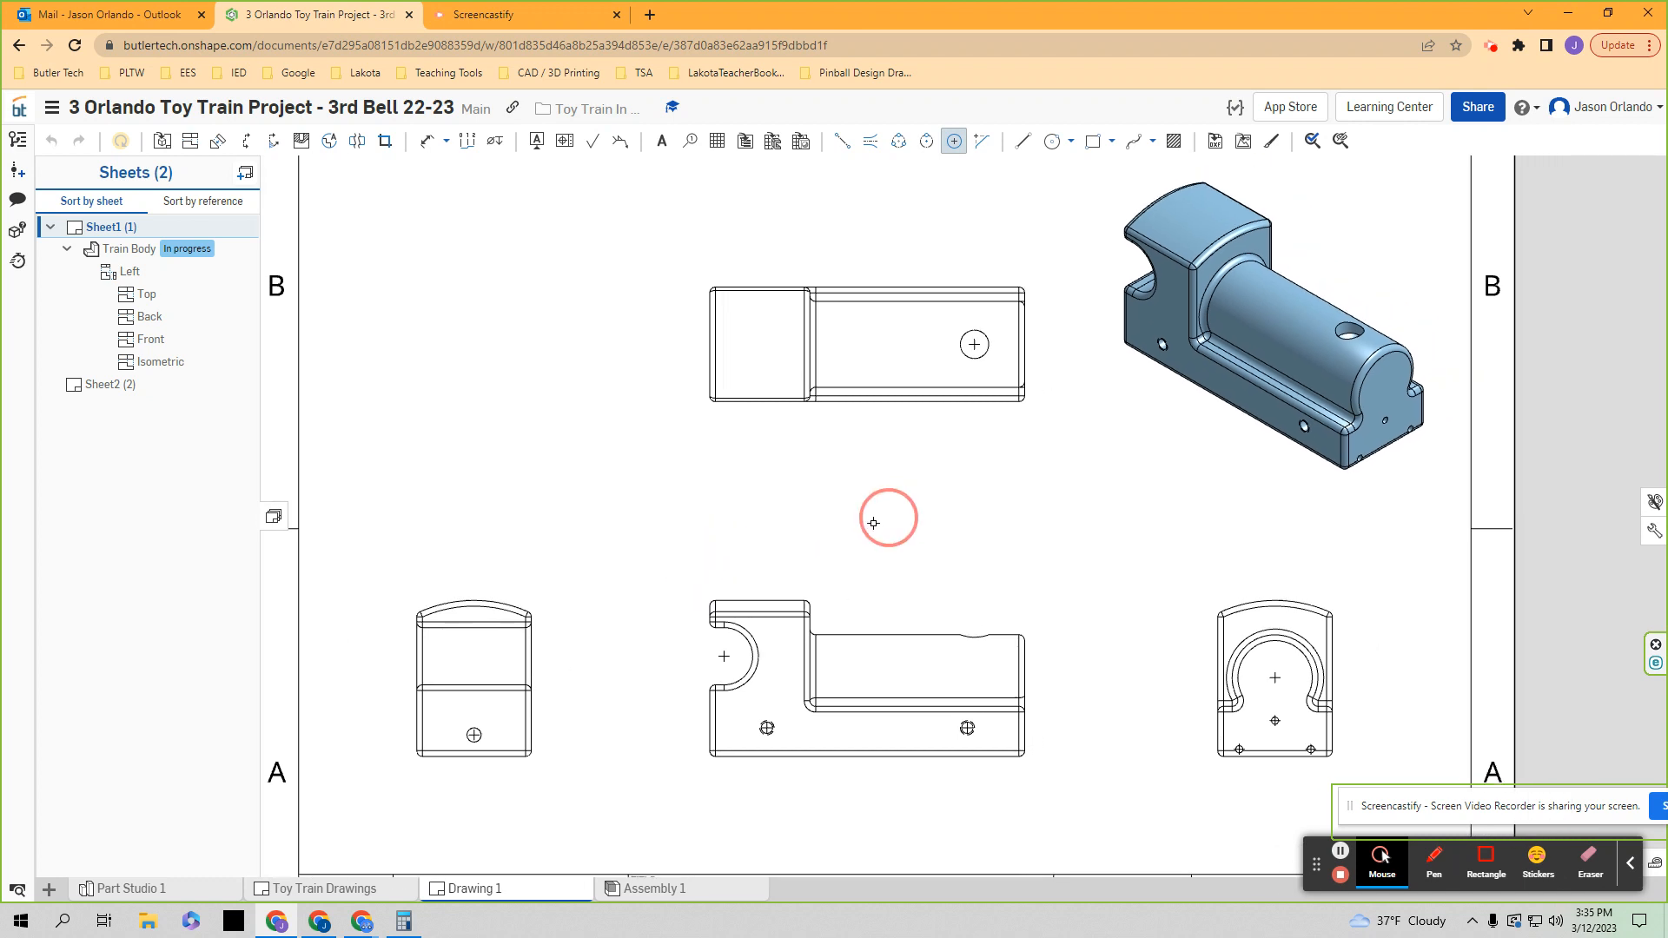
{"action": "left_click", "coordinate": [954, 146]}
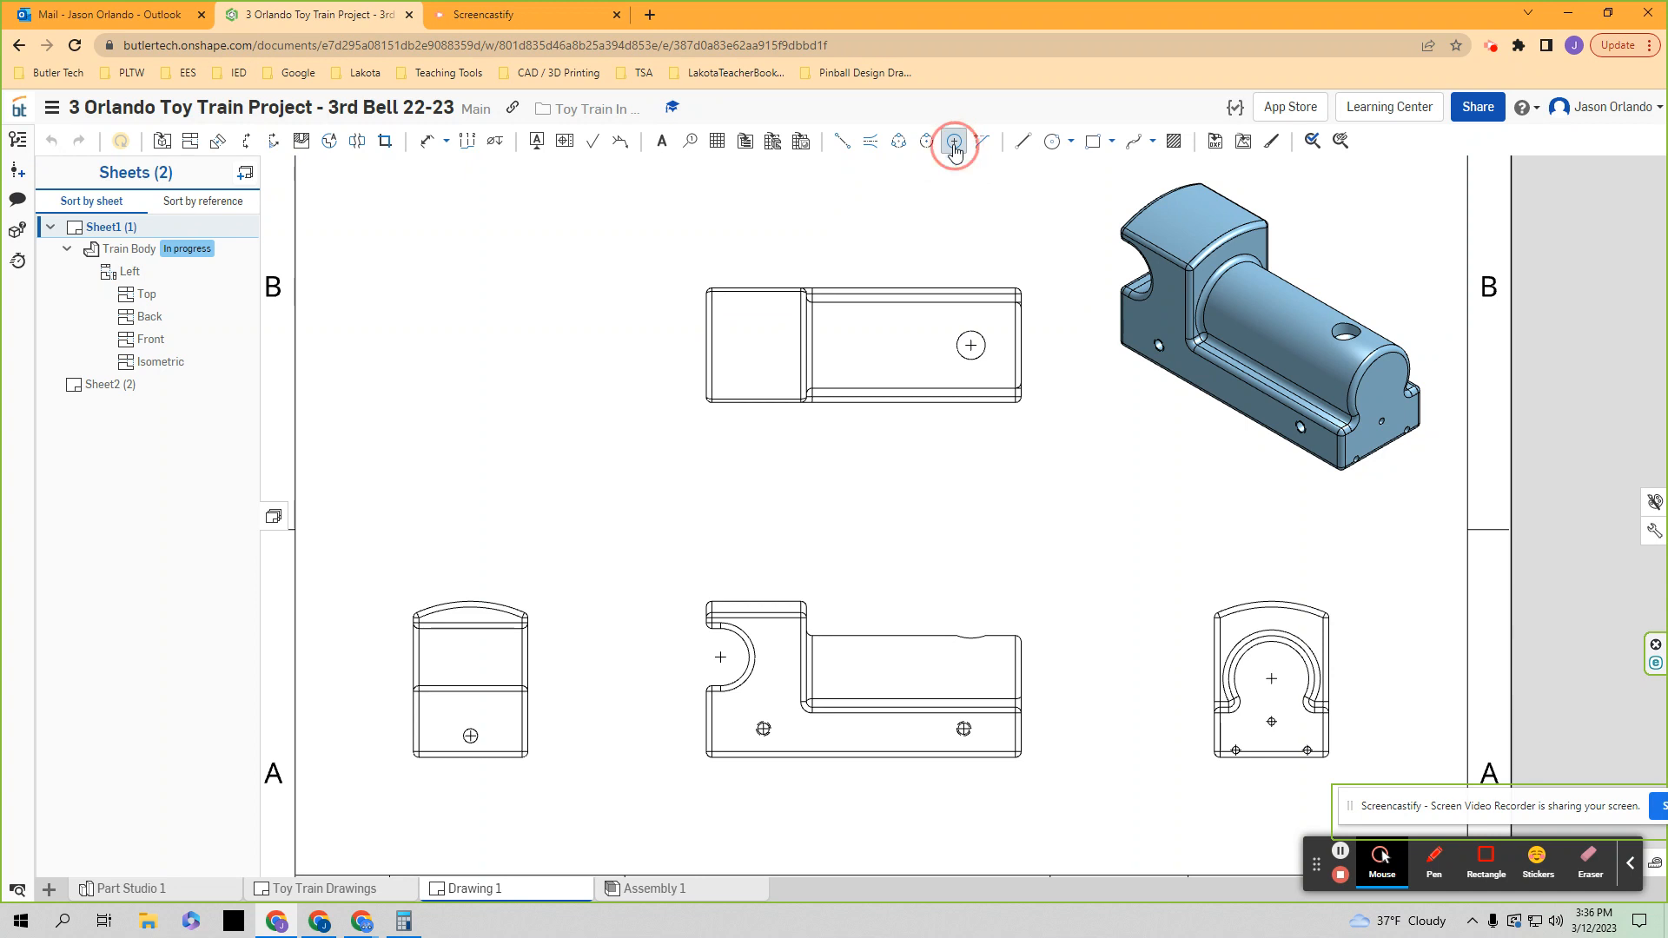
{"action": "middle_click_drag", "start_coordinate": [1099, 539], "coordinate": [1057, 530]}
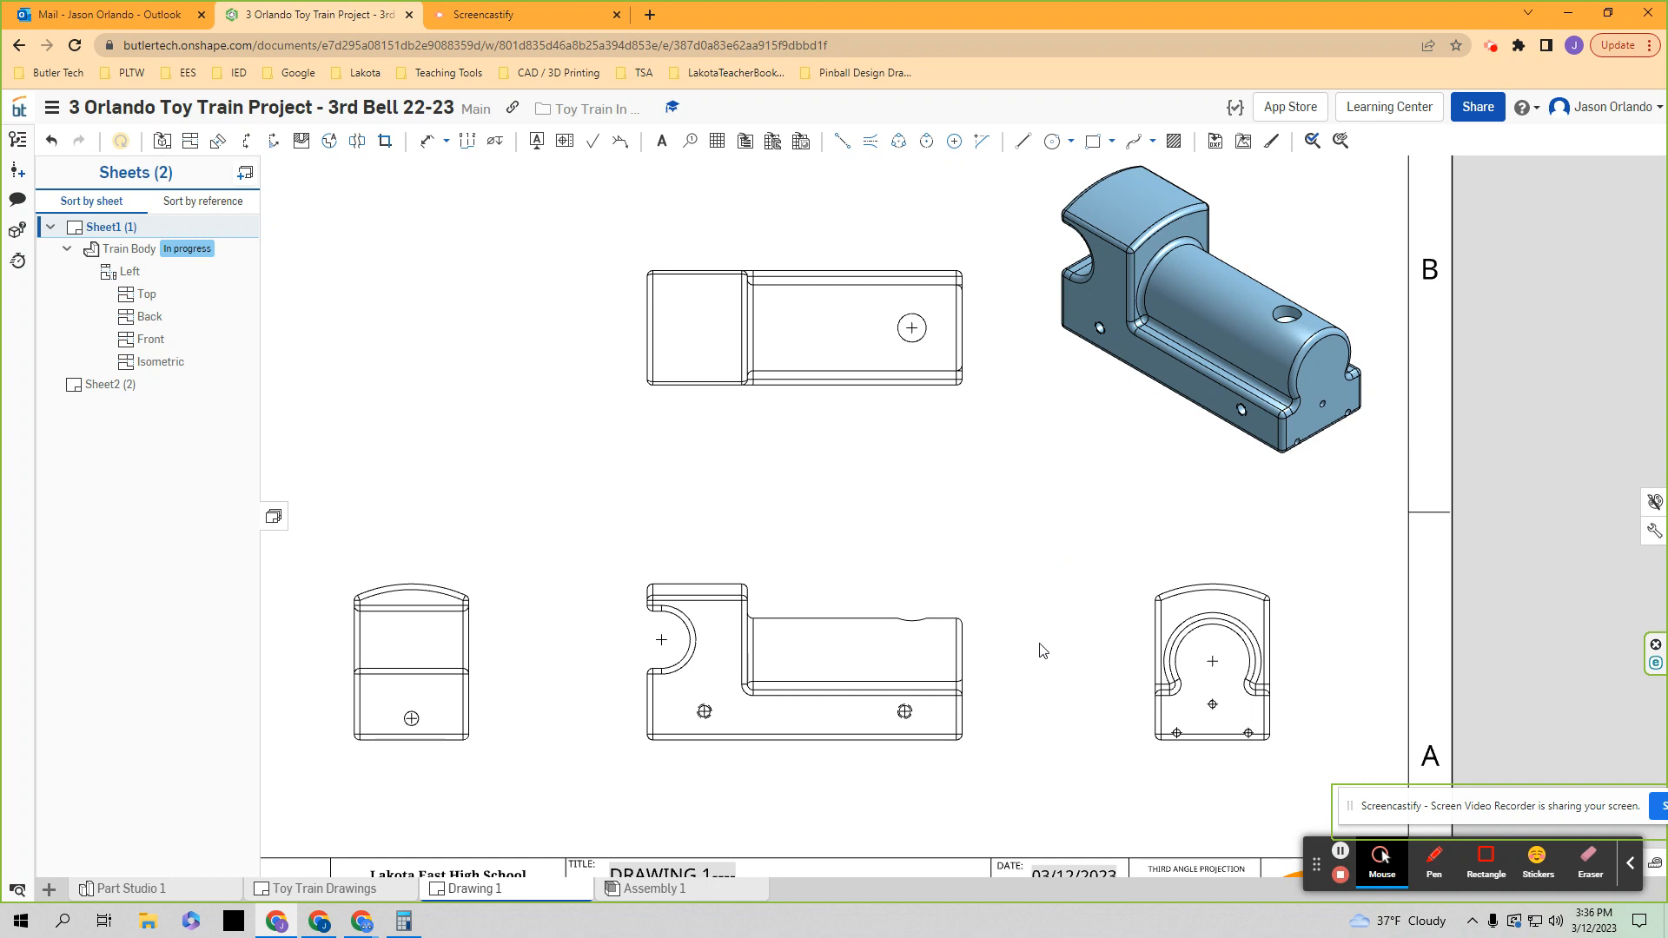
- Examine the tangent edge lines along the fillets in the shaded isometric view and compare them with the Left view
{"action": "scroll", "coordinate": [1038, 653], "scroll_direction": "up", "scroll_amount": 3}
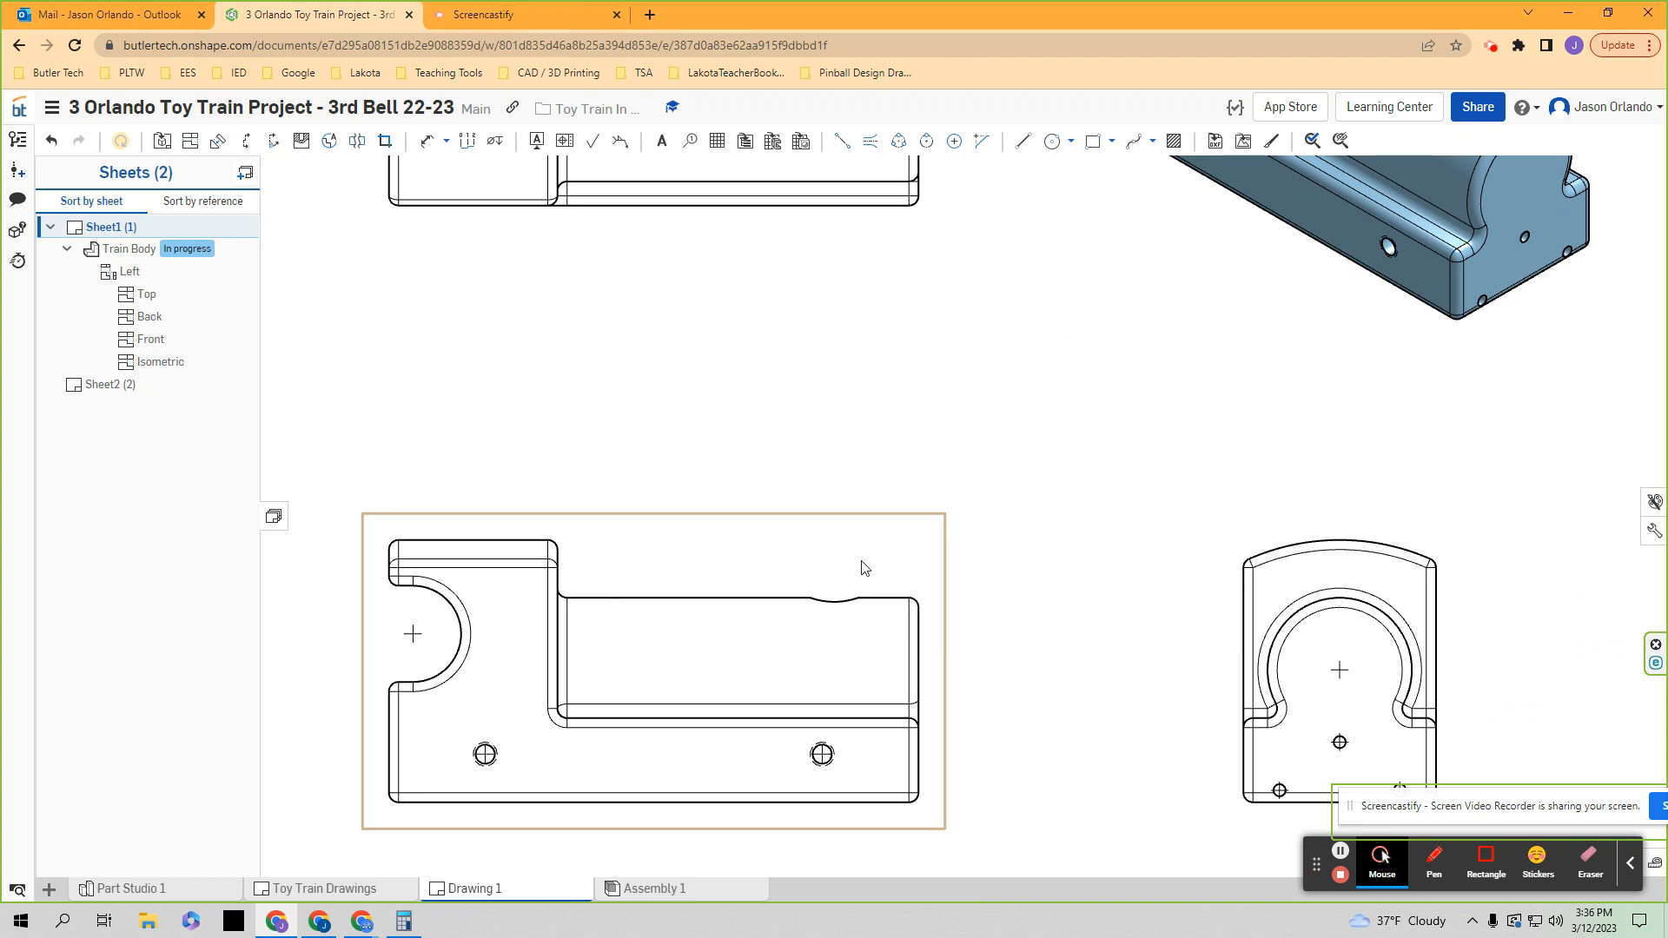
{"action": "scroll", "coordinate": [1130, 452], "scroll_direction": "up", "scroll_amount": 5}
{"action": "scroll", "coordinate": [1219, 443], "scroll_direction": "up", "scroll_amount": 4}
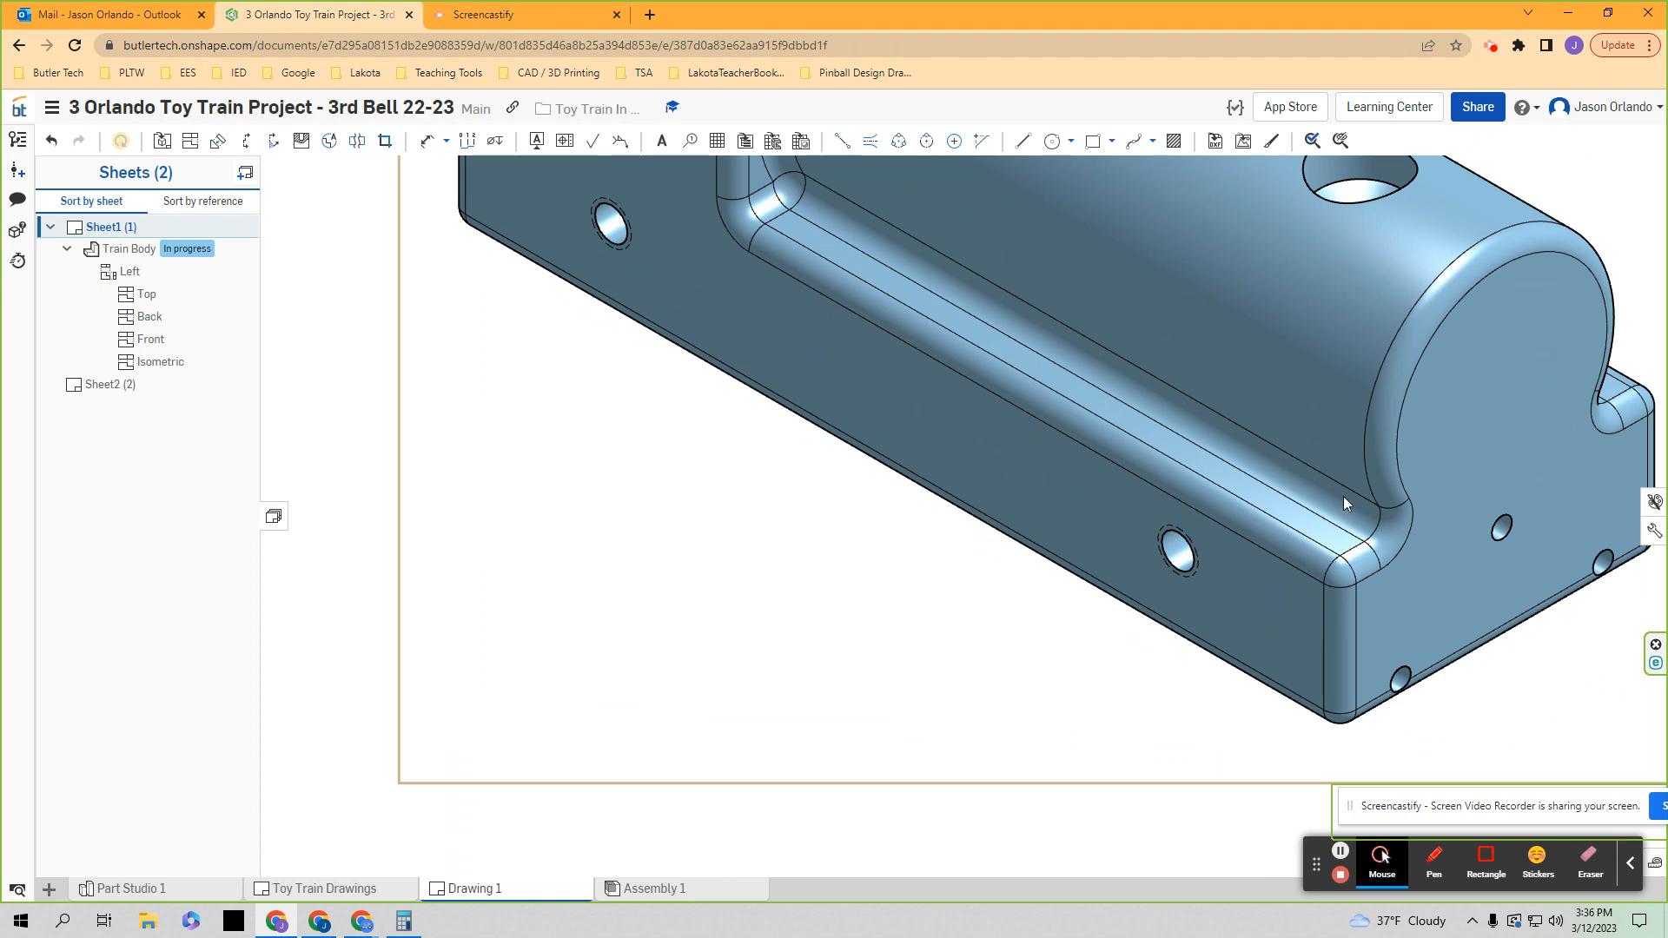
{"action": "scroll", "coordinate": [1300, 560], "scroll_direction": "up", "scroll_amount": 3}
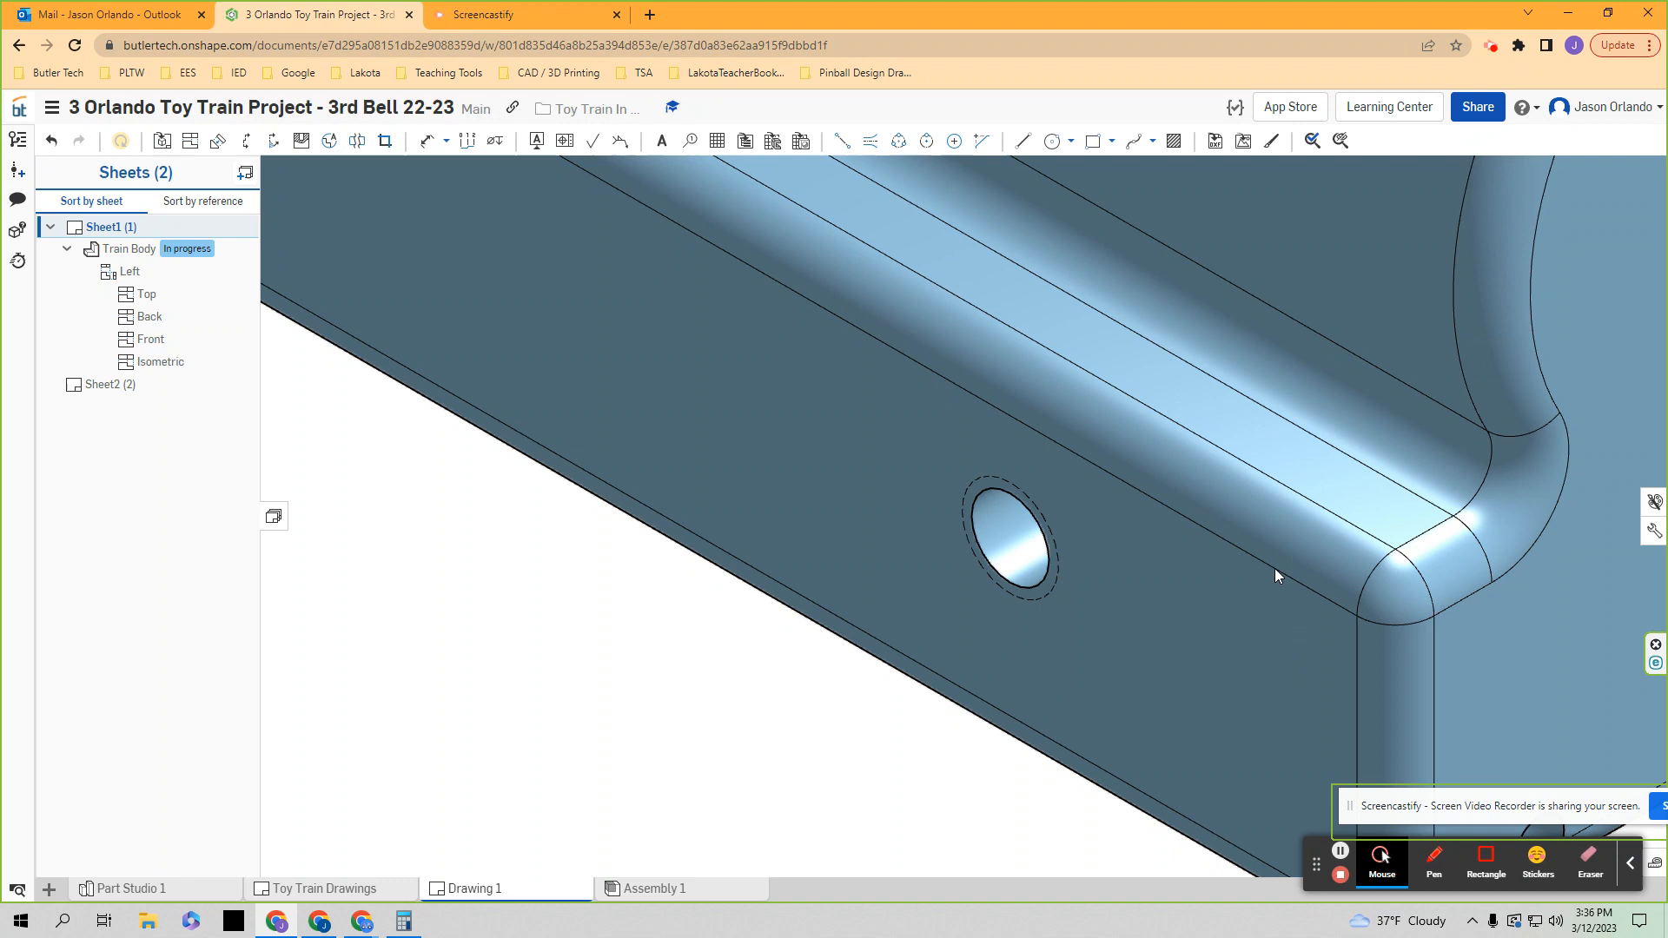
{"action": "scroll", "coordinate": [1270, 569], "scroll_direction": "down", "scroll_amount": 10}
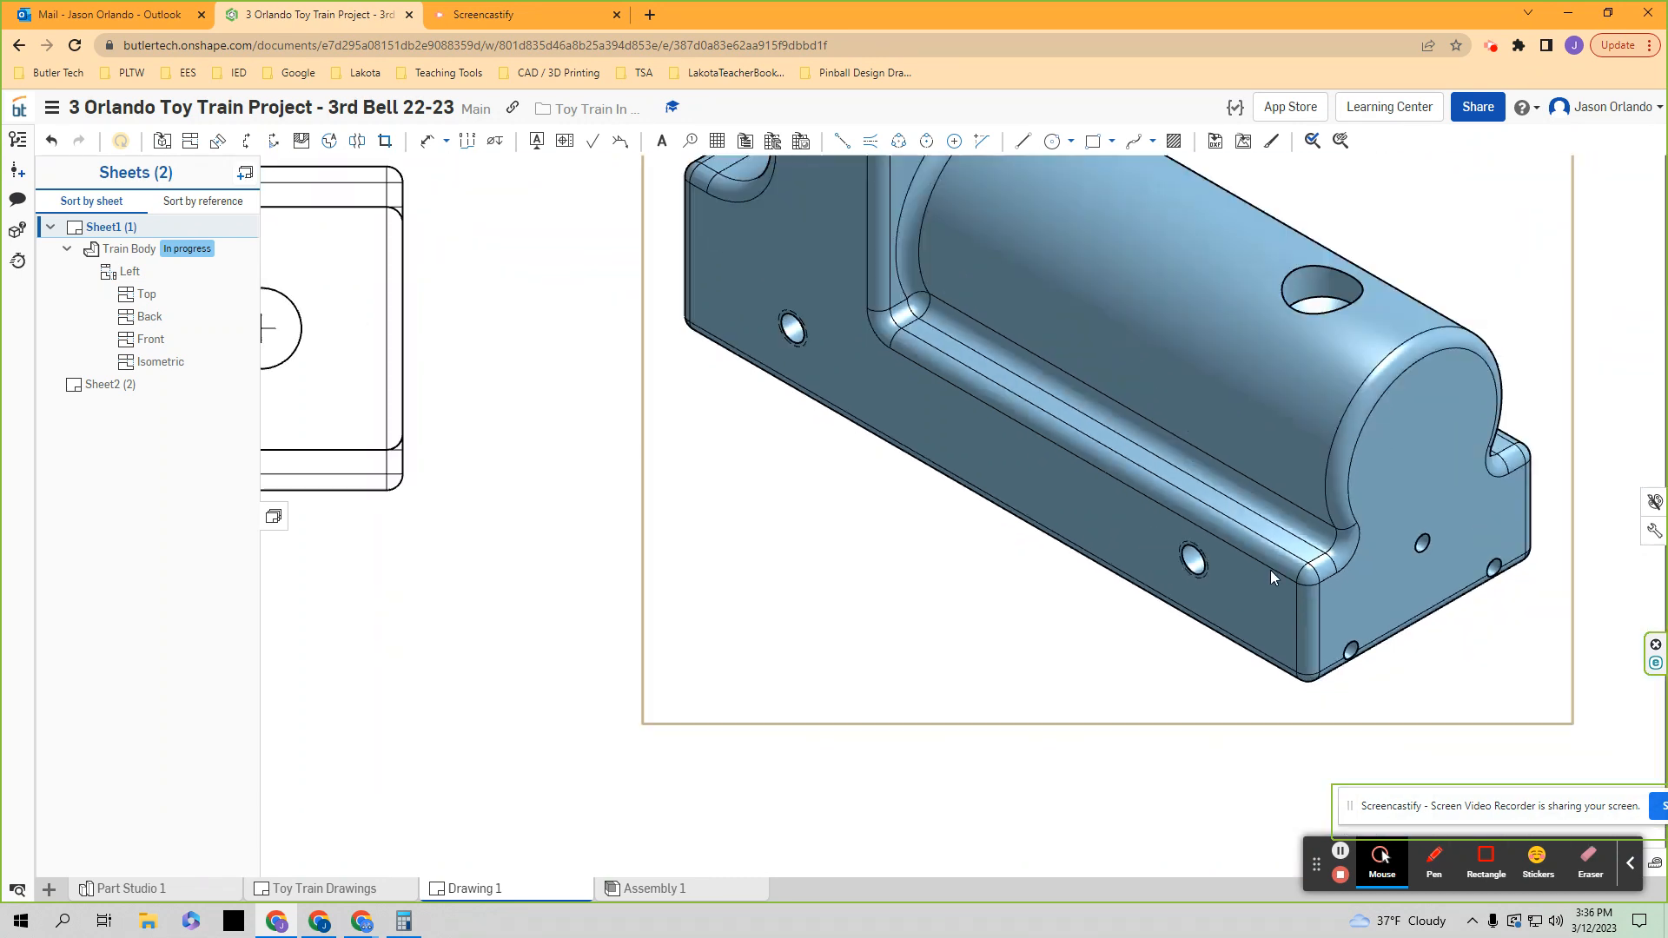
{"action": "scroll", "coordinate": [975, 473], "scroll_direction": "down", "scroll_amount": 2}
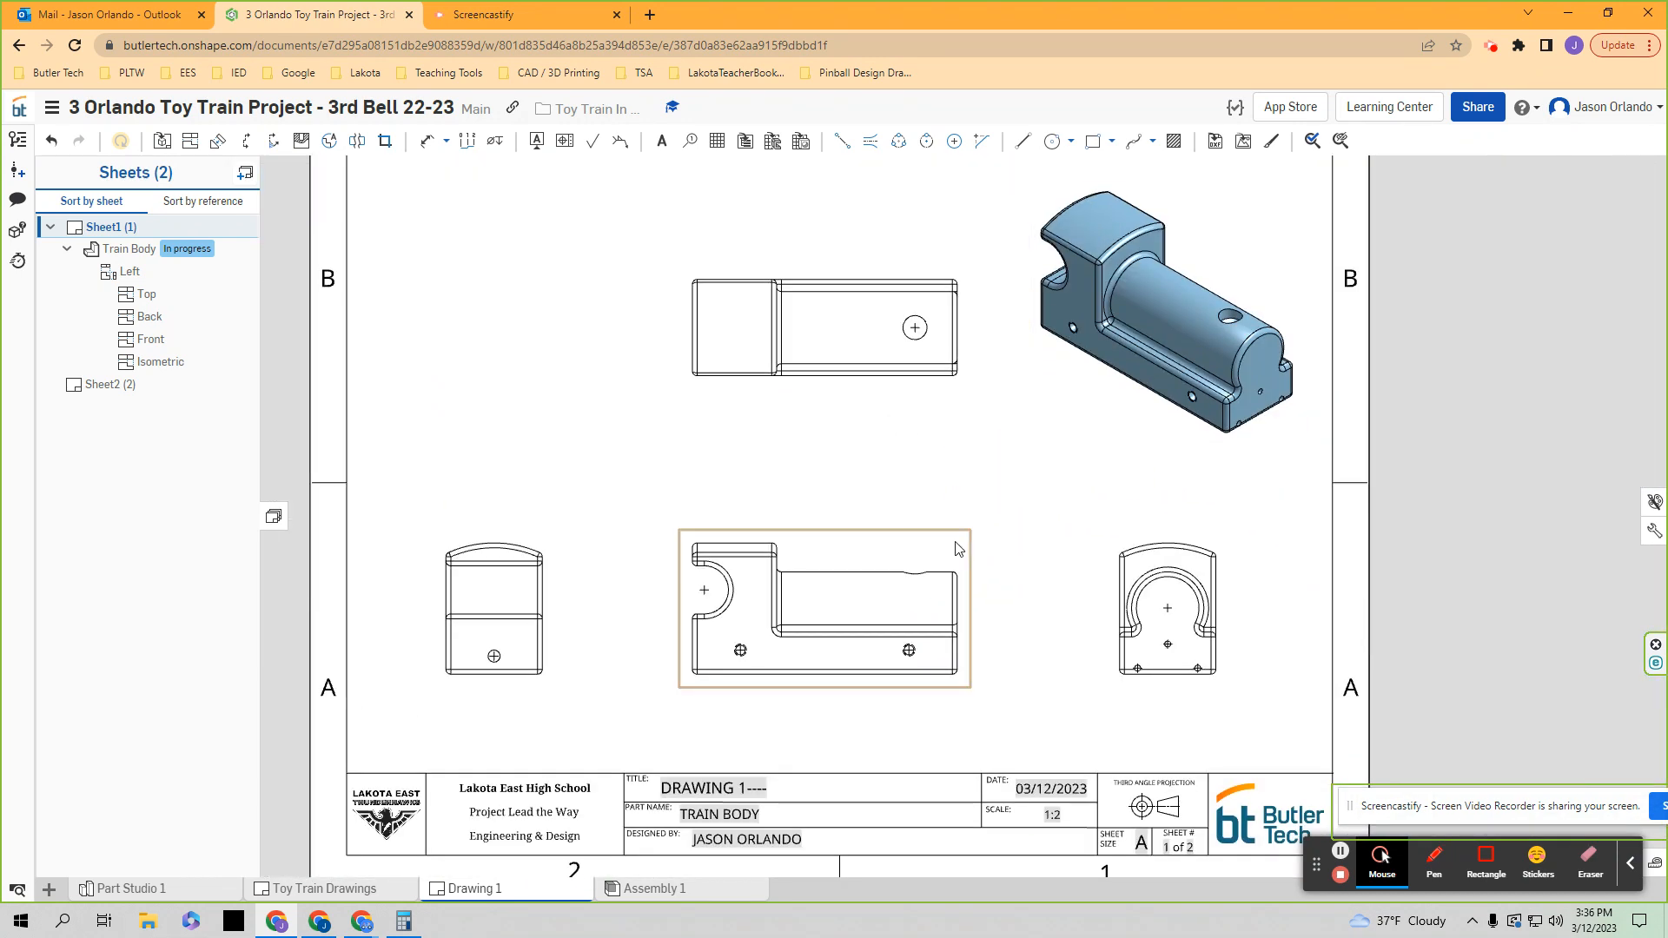
{"action": "scroll", "coordinate": [978, 487], "scroll_direction": "up", "scroll_amount": 4}
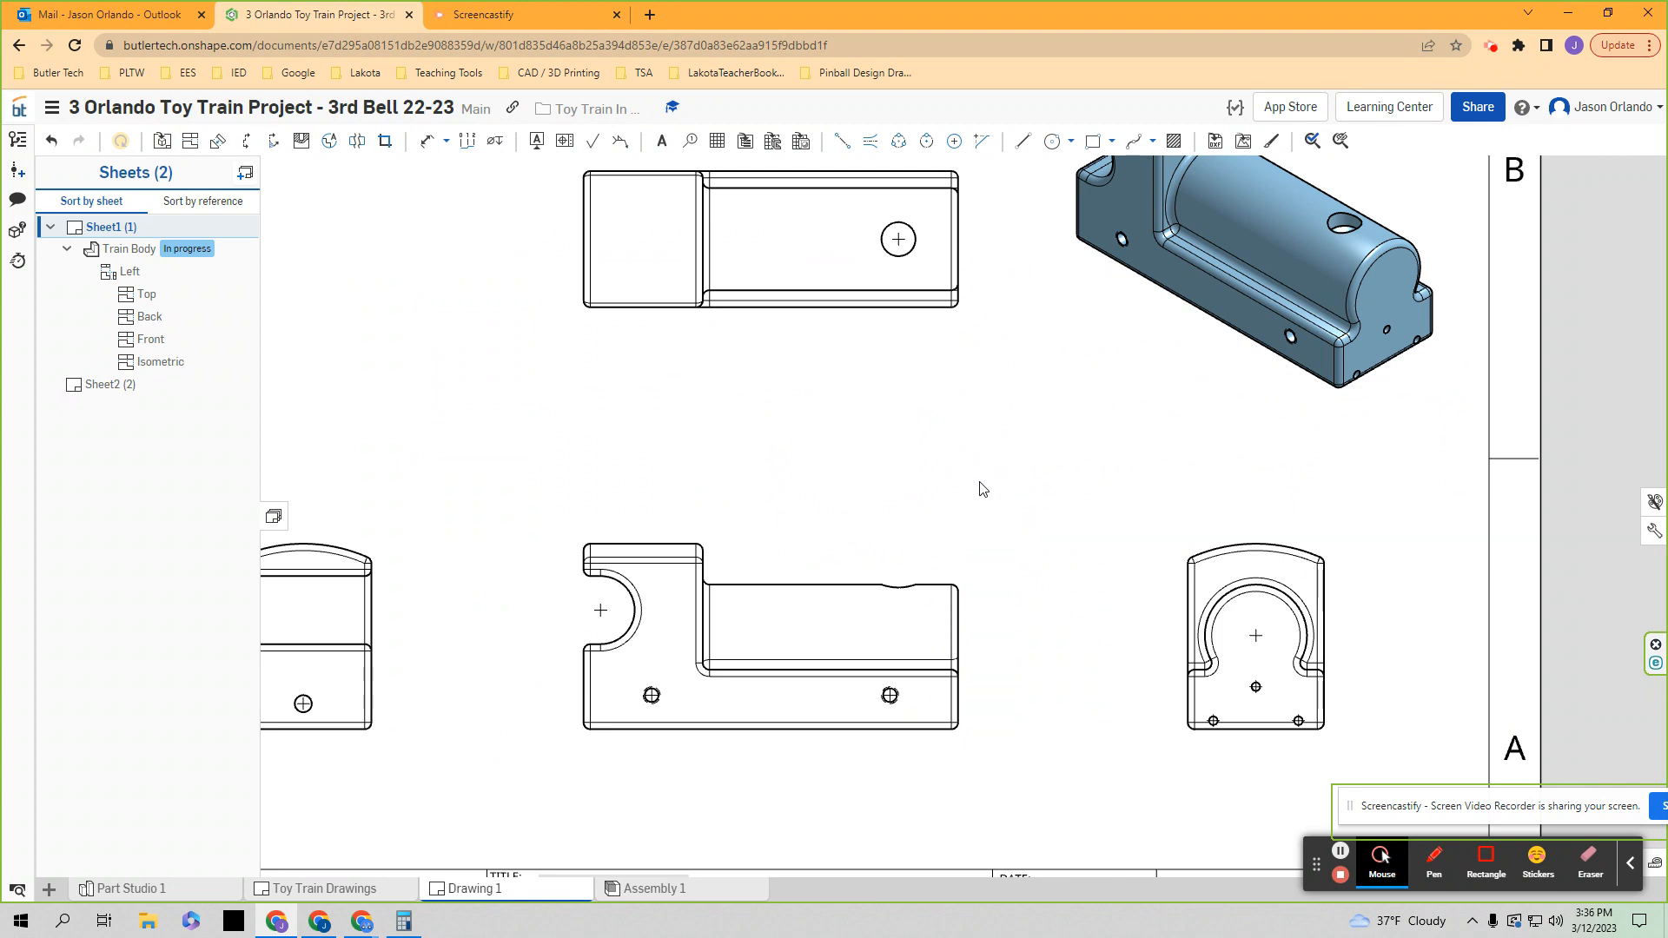
{"action": "scroll", "coordinate": [953, 604], "scroll_direction": "up", "scroll_amount": 2}
{"action": "scroll", "coordinate": [946, 469], "scroll_direction": "down", "scroll_amount": 1}
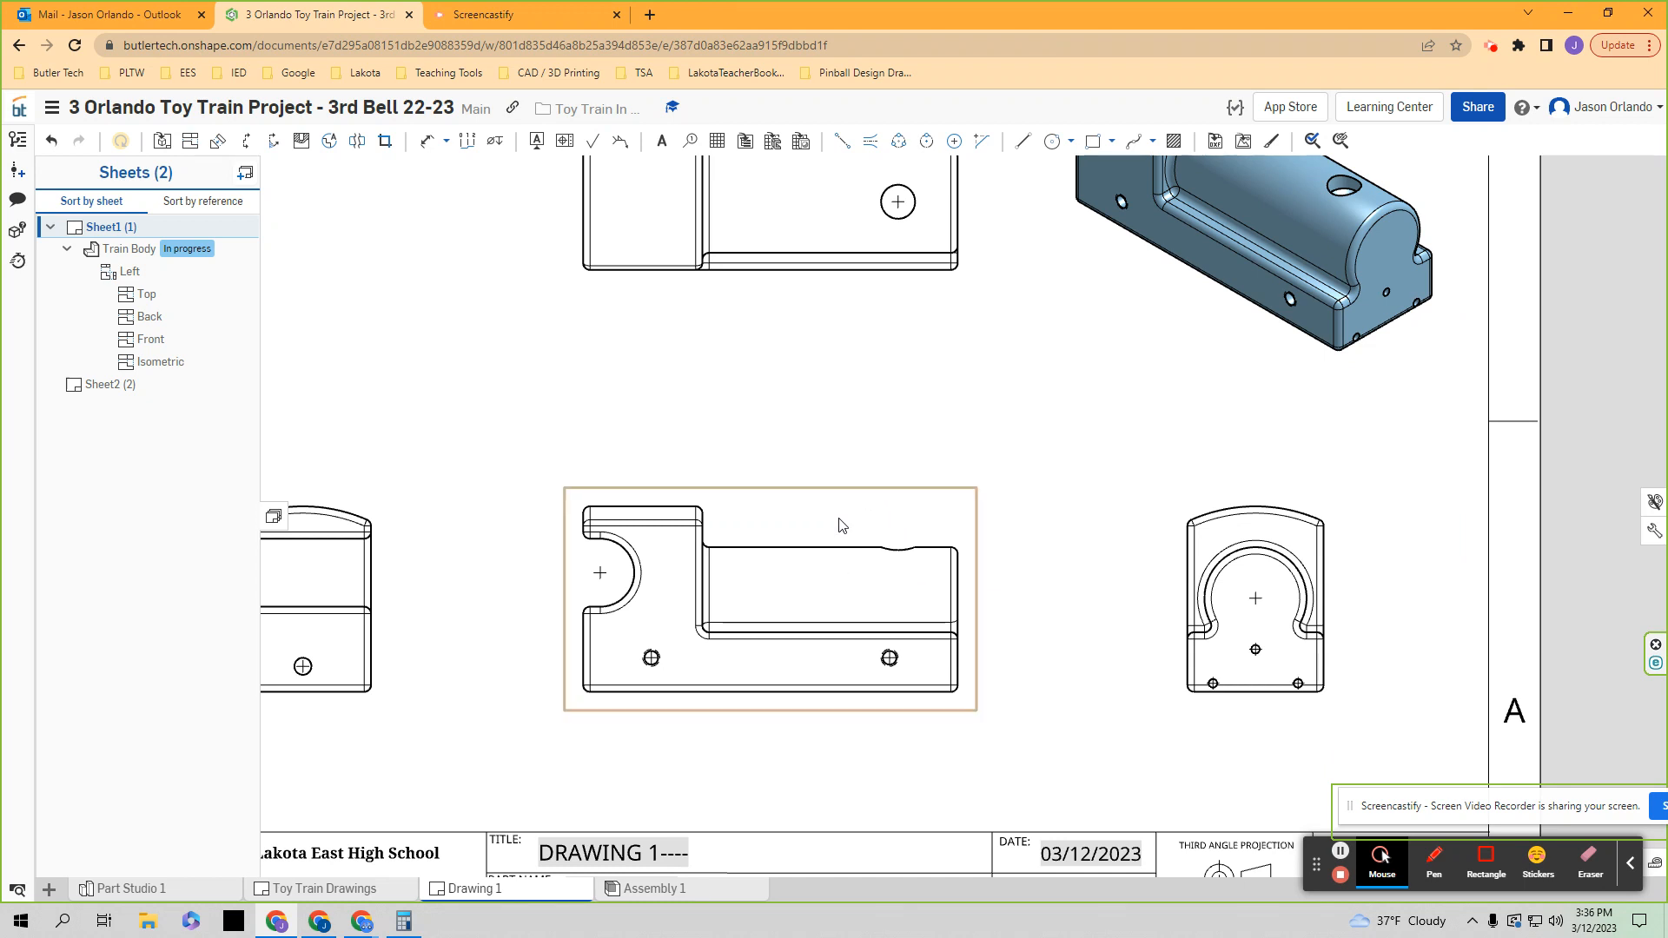
- Set the tangent edges to Hidden in the Left and Front views of the Train Body
{"action": "right_click", "coordinate": [782, 502]}
{"action": "mouse_move", "coordinate": [826, 530]}
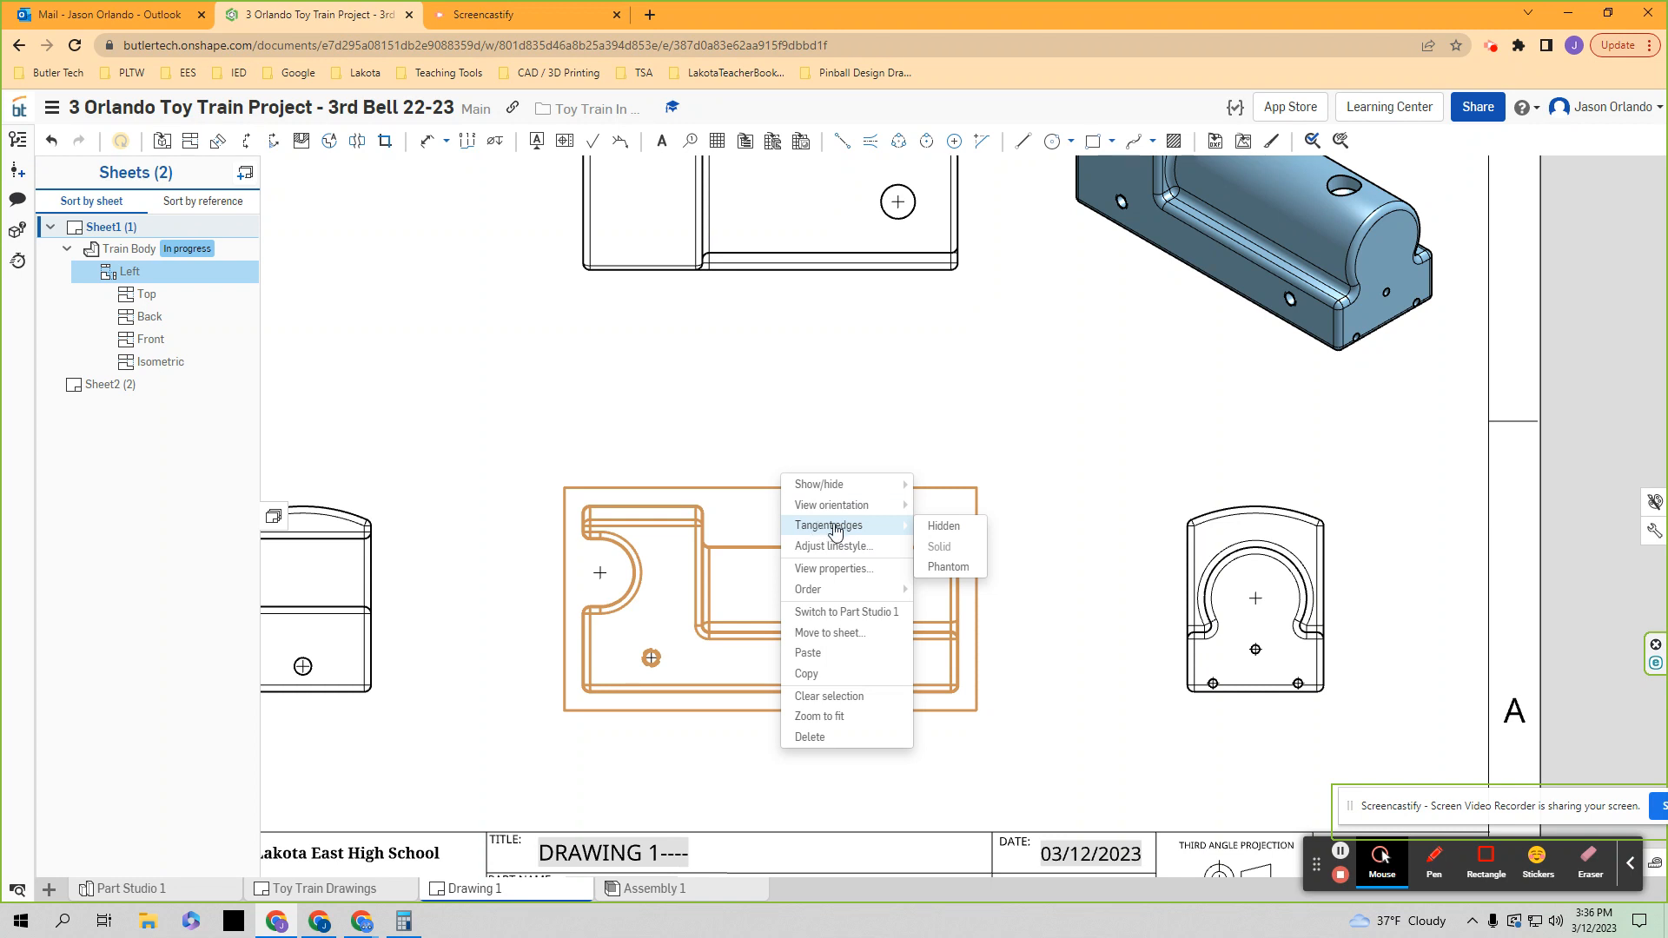
{"action": "left_click", "coordinate": [962, 527]}
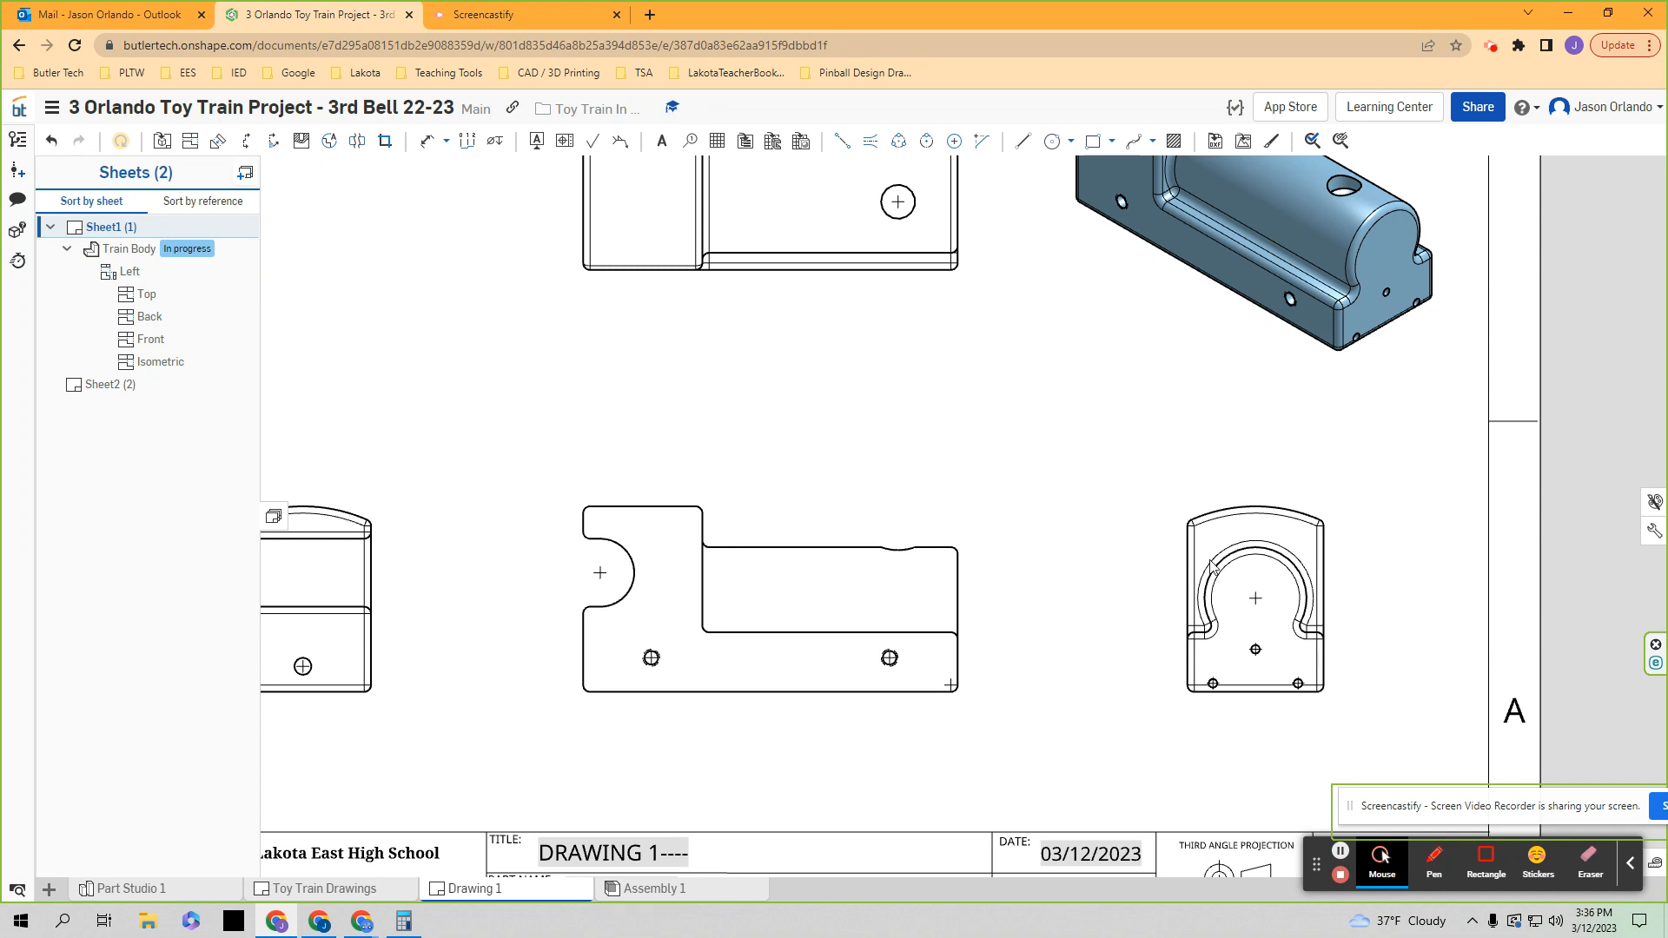
{"action": "right_click", "coordinate": [1234, 534]}
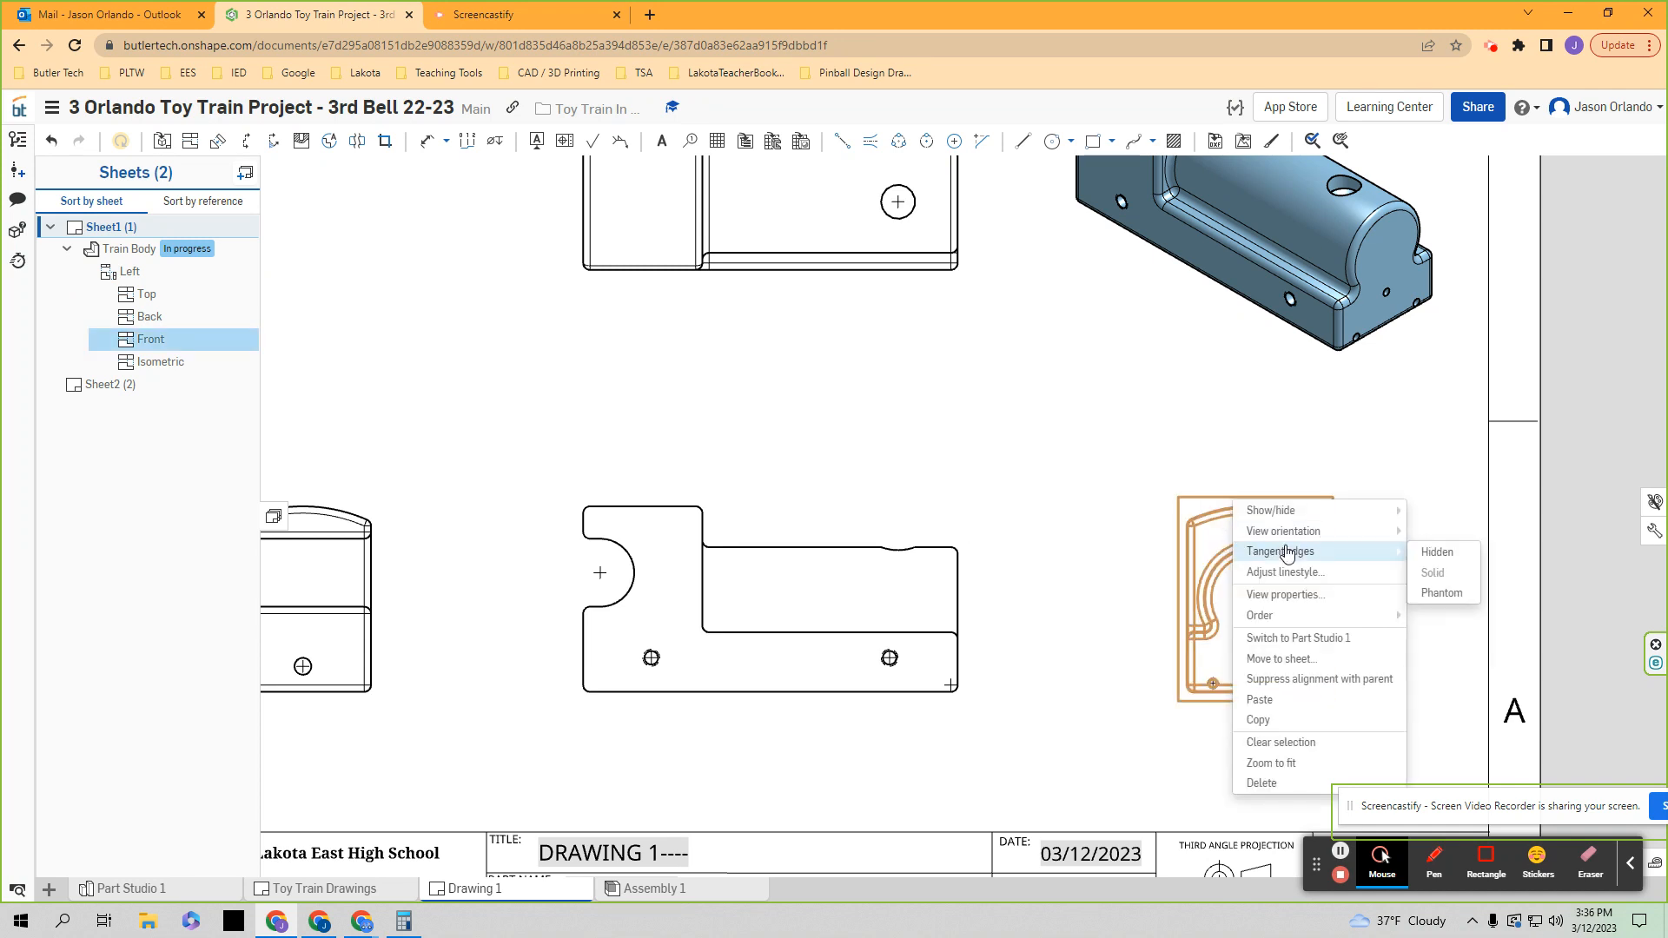
{"action": "left_click", "coordinate": [1429, 552]}
{"action": "key", "text": "f"}
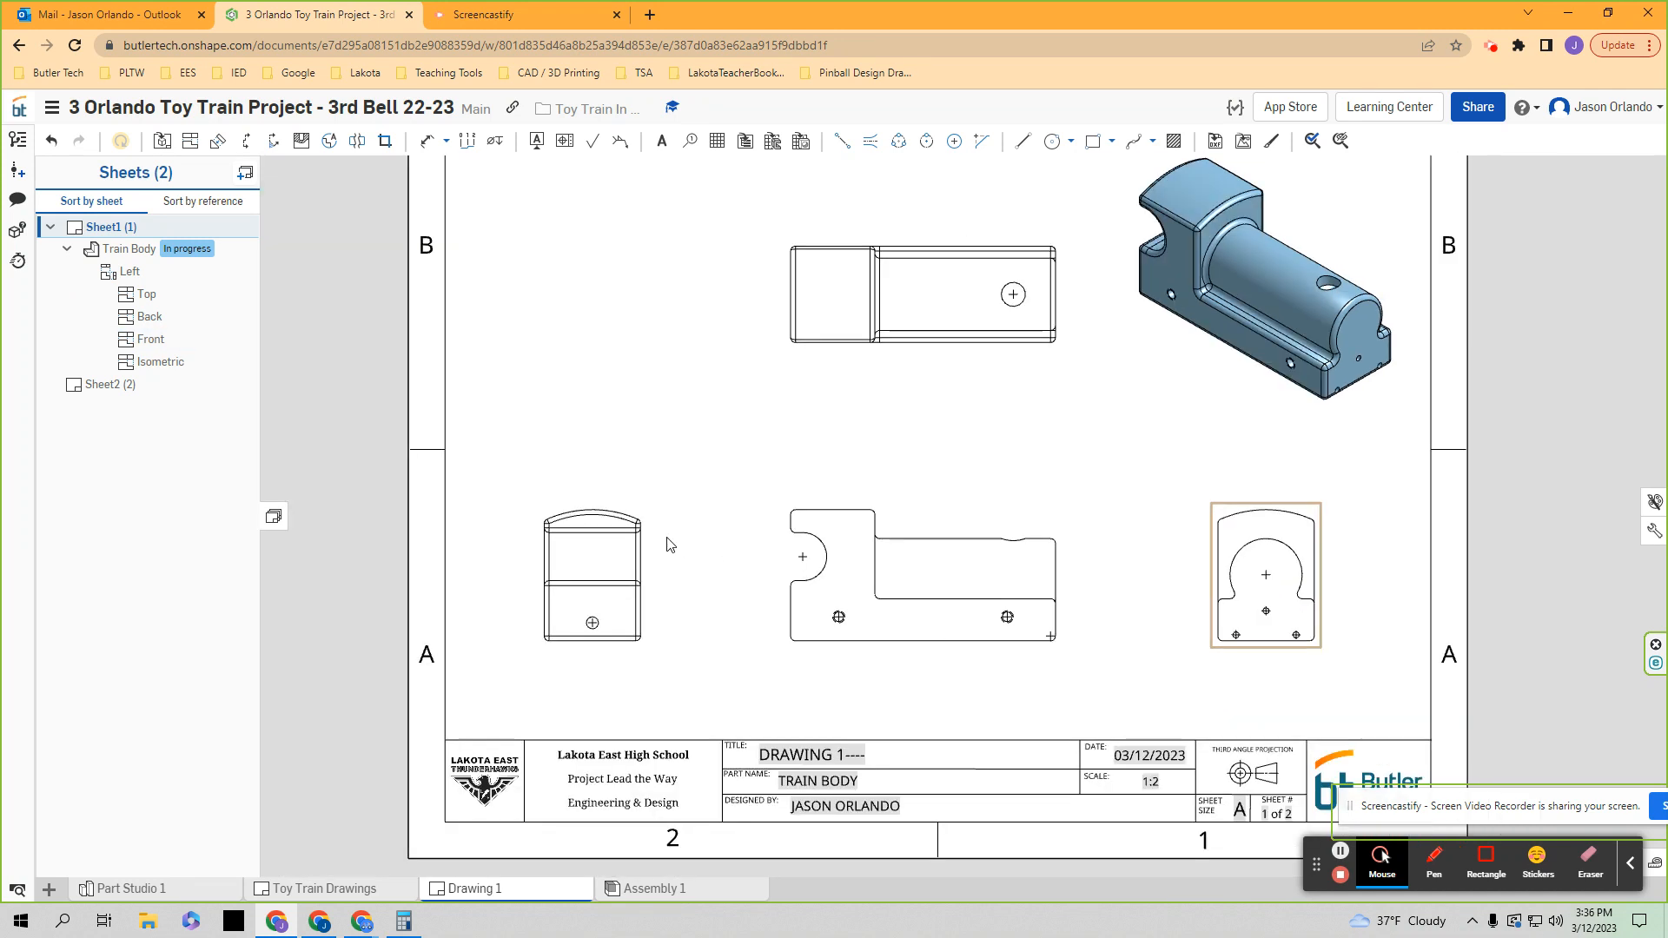
- Set the tangent edges to Hidden in the Back and Top views of the Train Body
{"action": "right_click", "coordinate": [622, 527]}
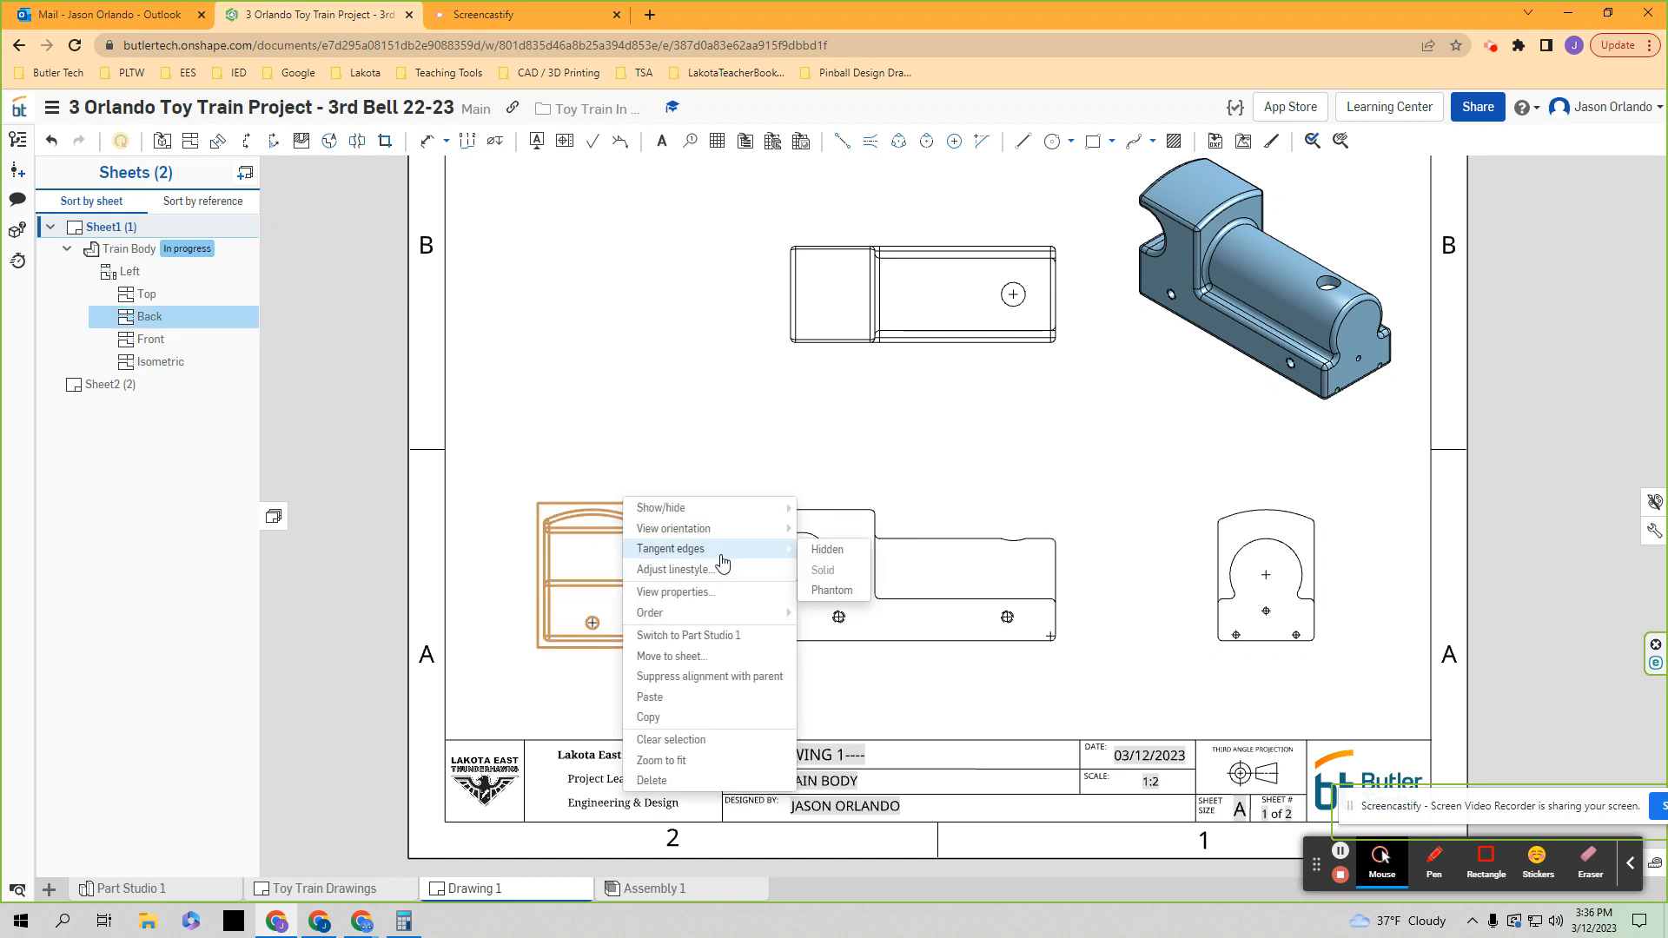
{"action": "mouse_move", "coordinate": [751, 550]}
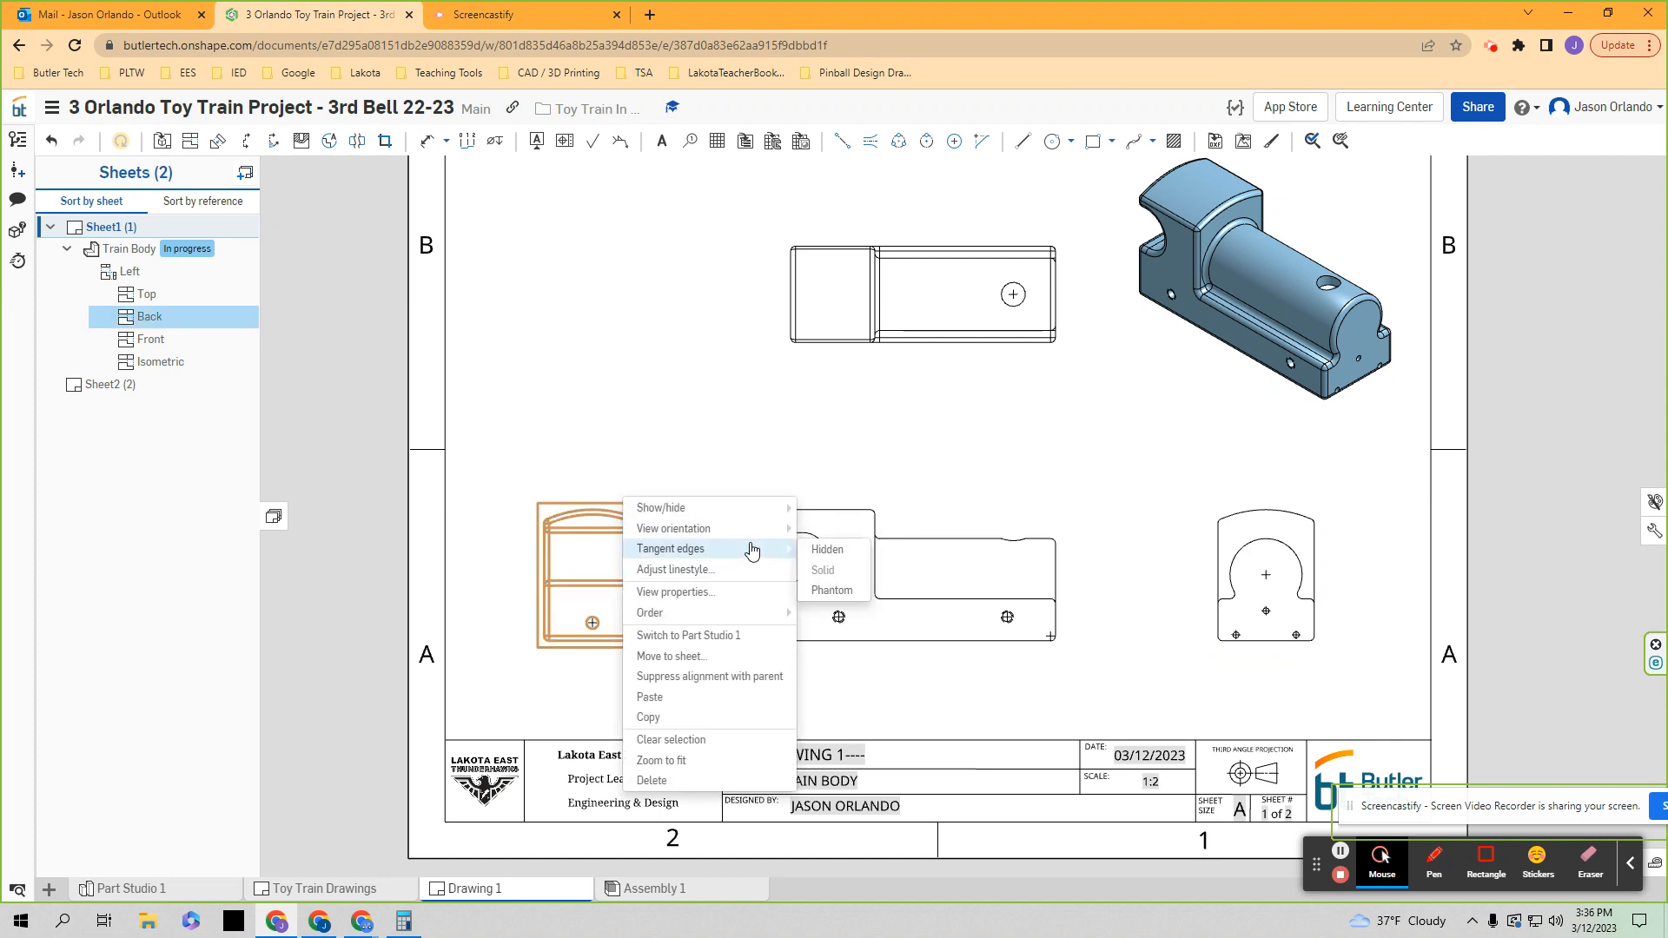
{"action": "left_click", "coordinate": [826, 549]}
{"action": "right_click", "coordinate": [940, 300]}
{"action": "mouse_move", "coordinate": [999, 316]}
{"action": "left_click", "coordinate": [1138, 317]}
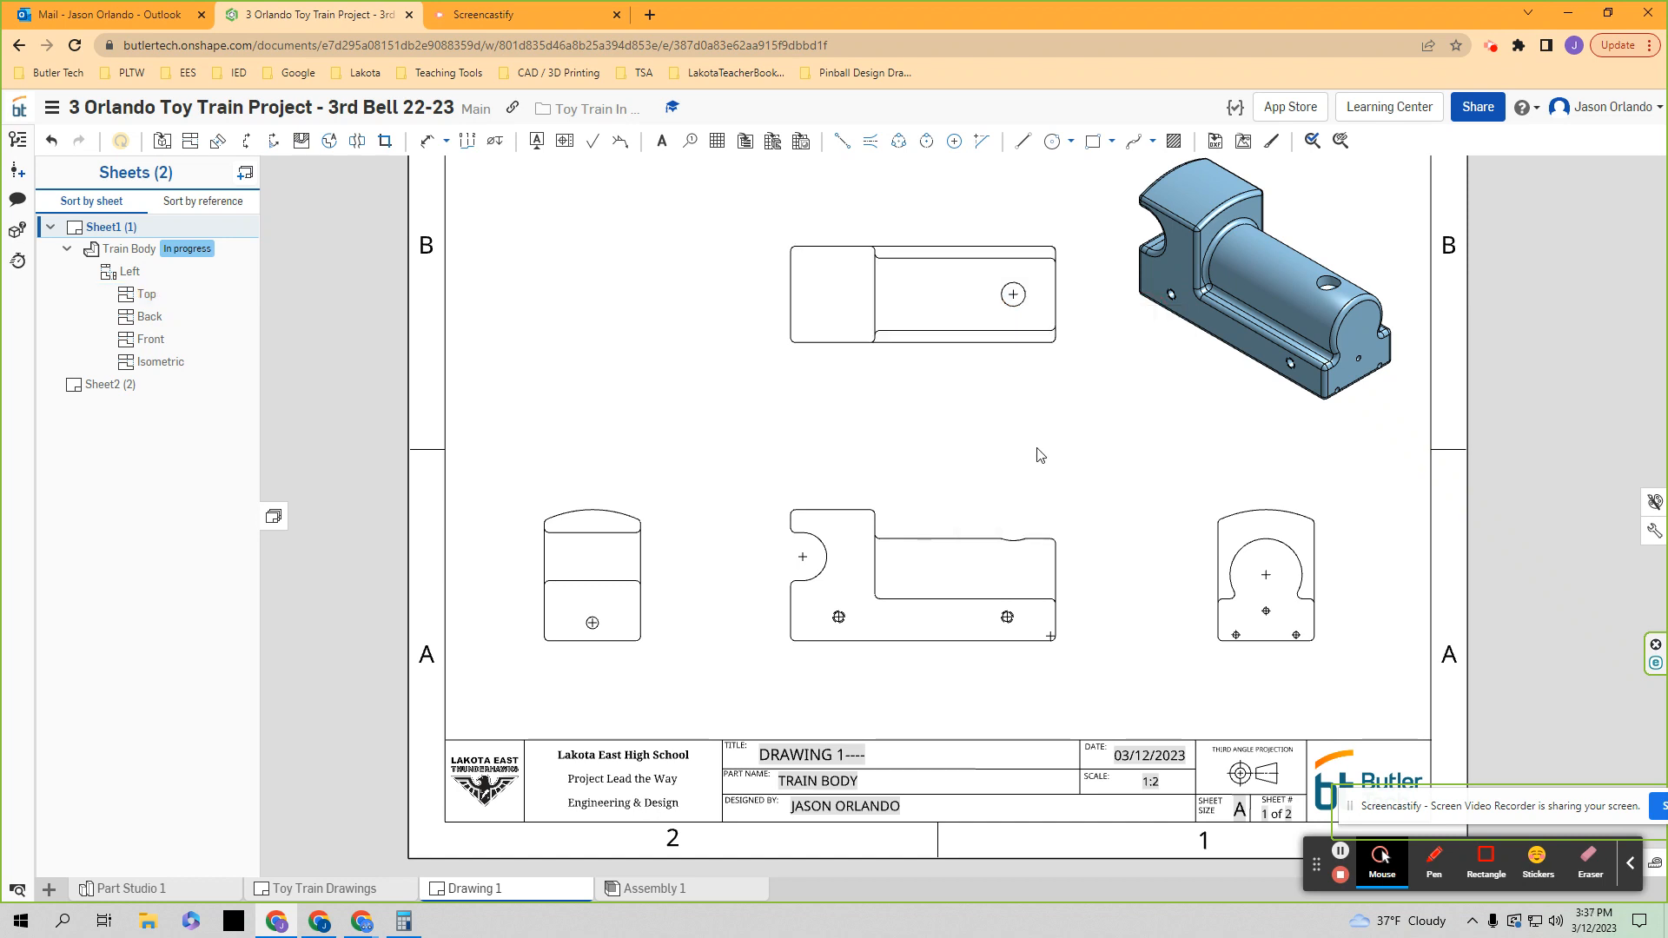
- Dimension the overall length of the Train Body in the Left view, placing the dimension centred above the view
{"action": "middle_click_drag", "start_coordinate": [1060, 443], "coordinate": [1012, 466]}
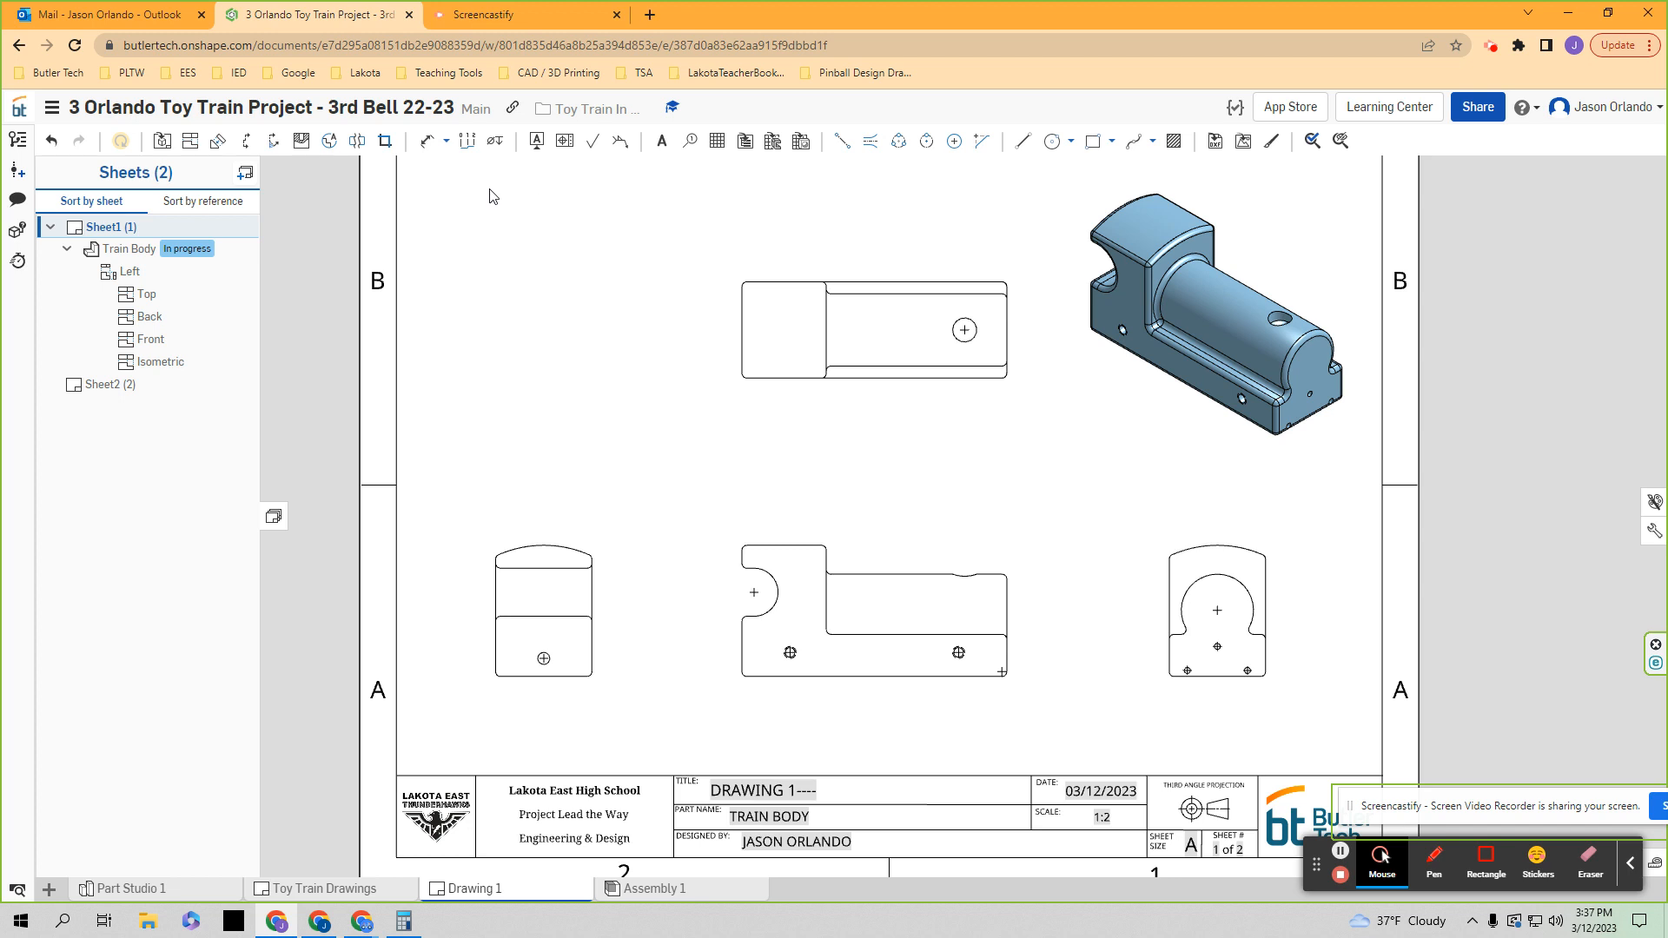
{"action": "key", "text": "d"}
{"action": "key", "text": "d"}
{"action": "key", "text": "d"}
{"action": "middle_click_drag", "start_coordinate": [936, 487], "coordinate": [853, 513]}
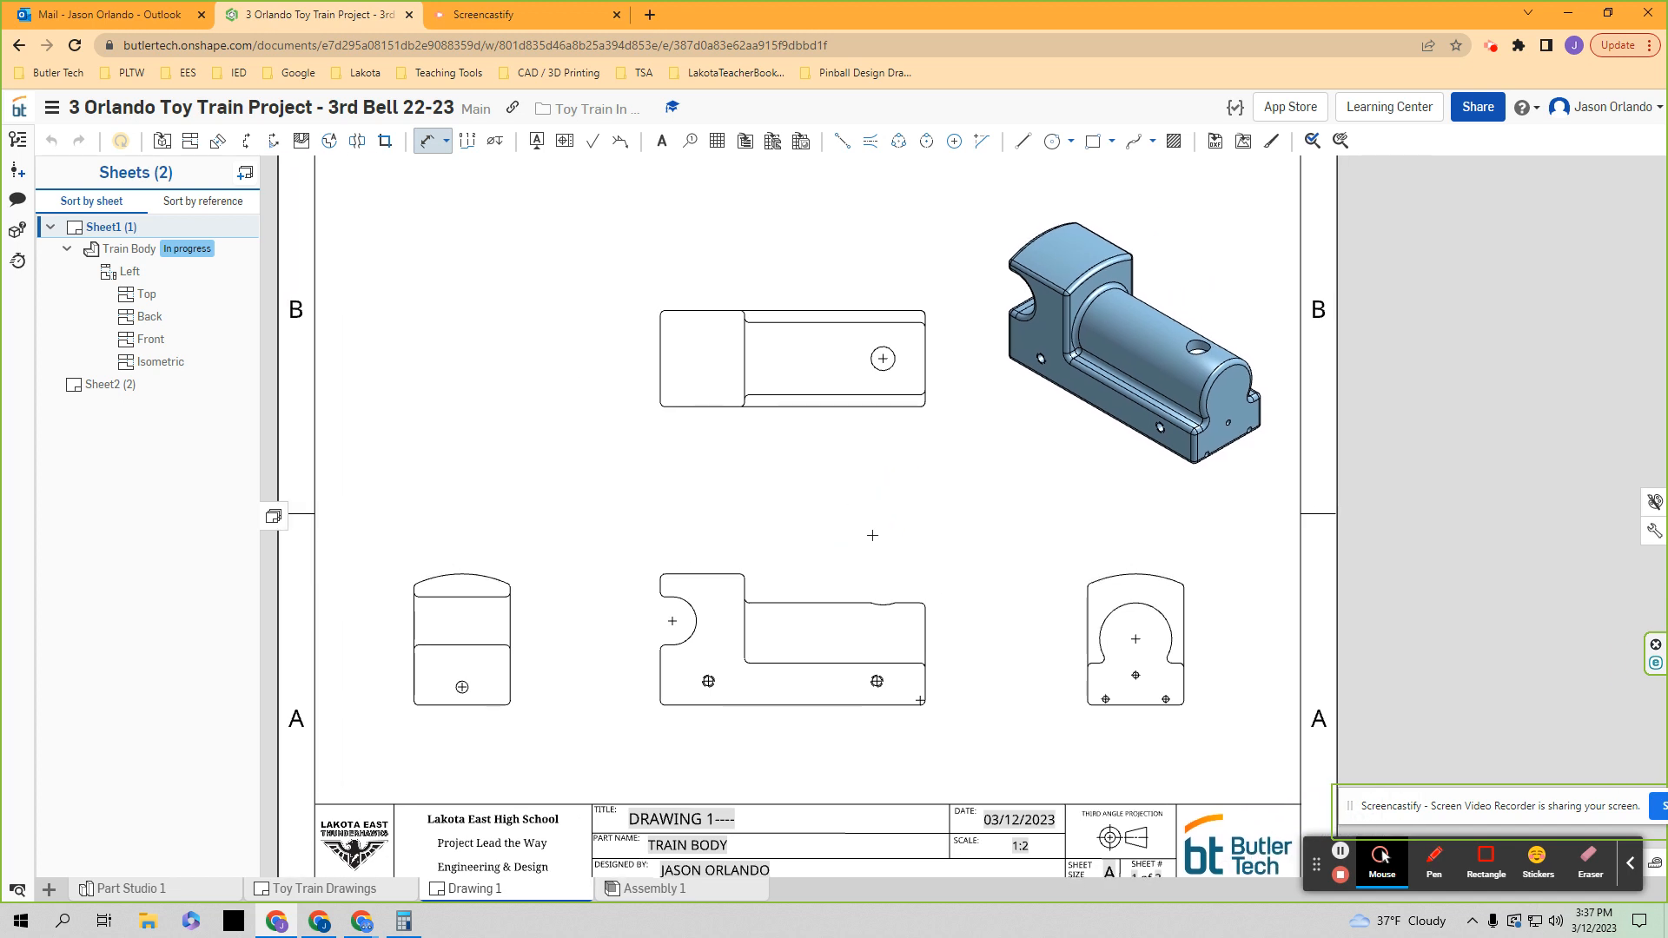
{"action": "scroll", "coordinate": [872, 536], "scroll_direction": "up", "scroll_amount": 2}
{"action": "scroll", "coordinate": [554, 580], "scroll_direction": "up", "scroll_amount": 3}
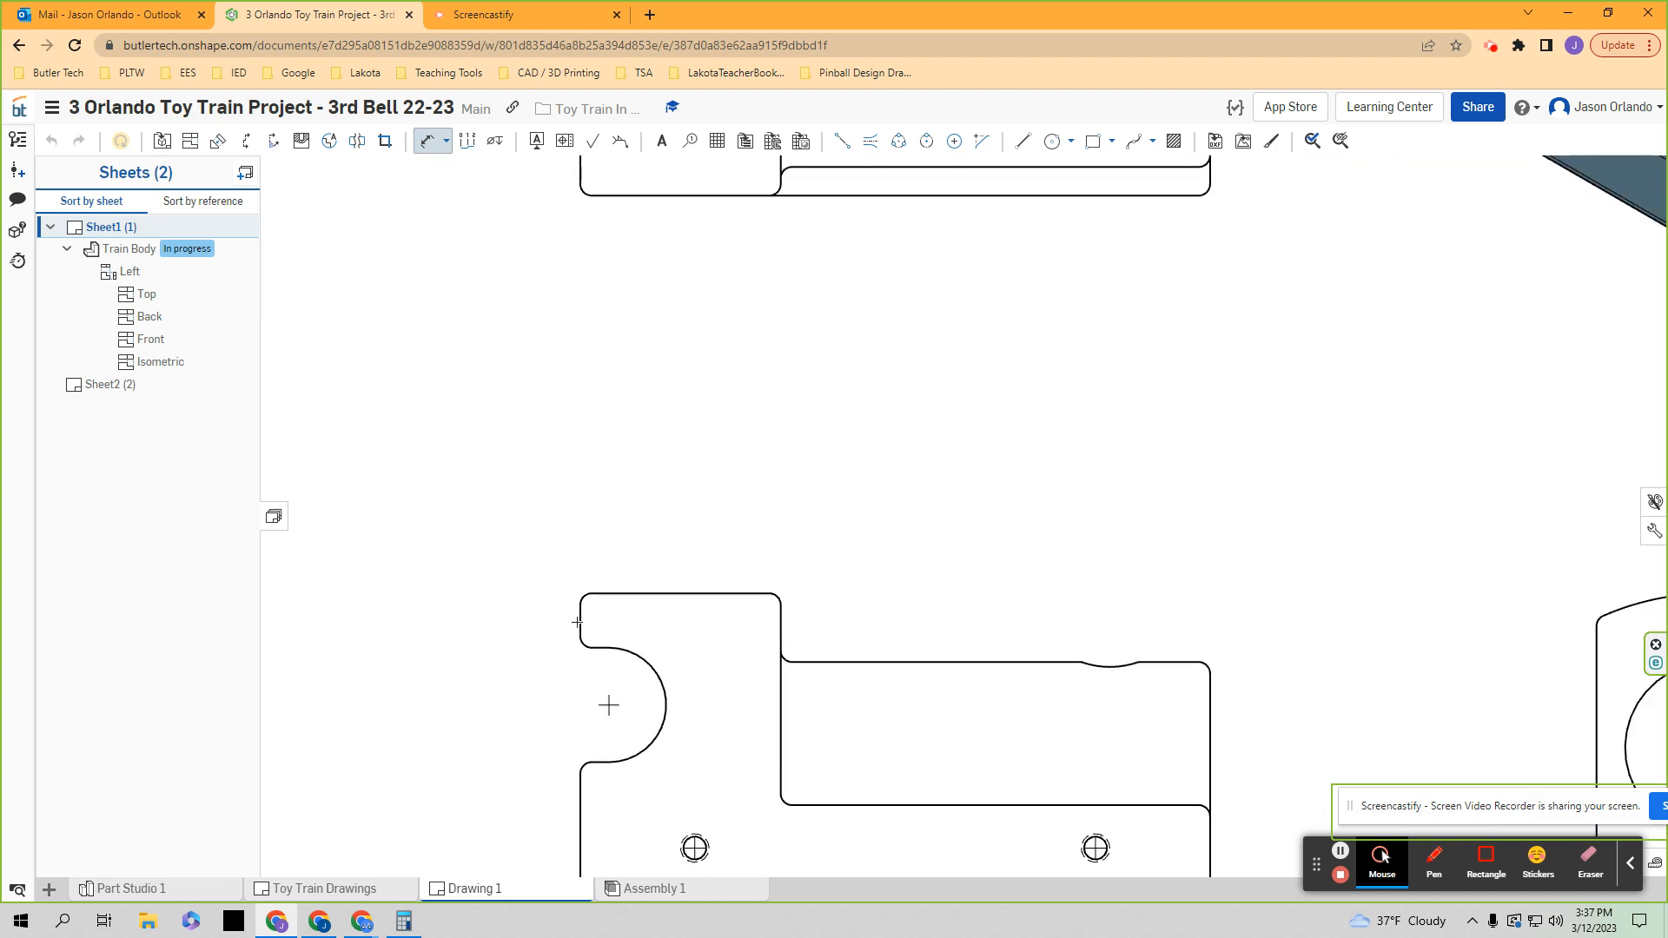
{"action": "left_click", "coordinate": [580, 617]}
{"action": "scroll", "coordinate": [581, 619], "scroll_direction": "down", "scroll_amount": 1}
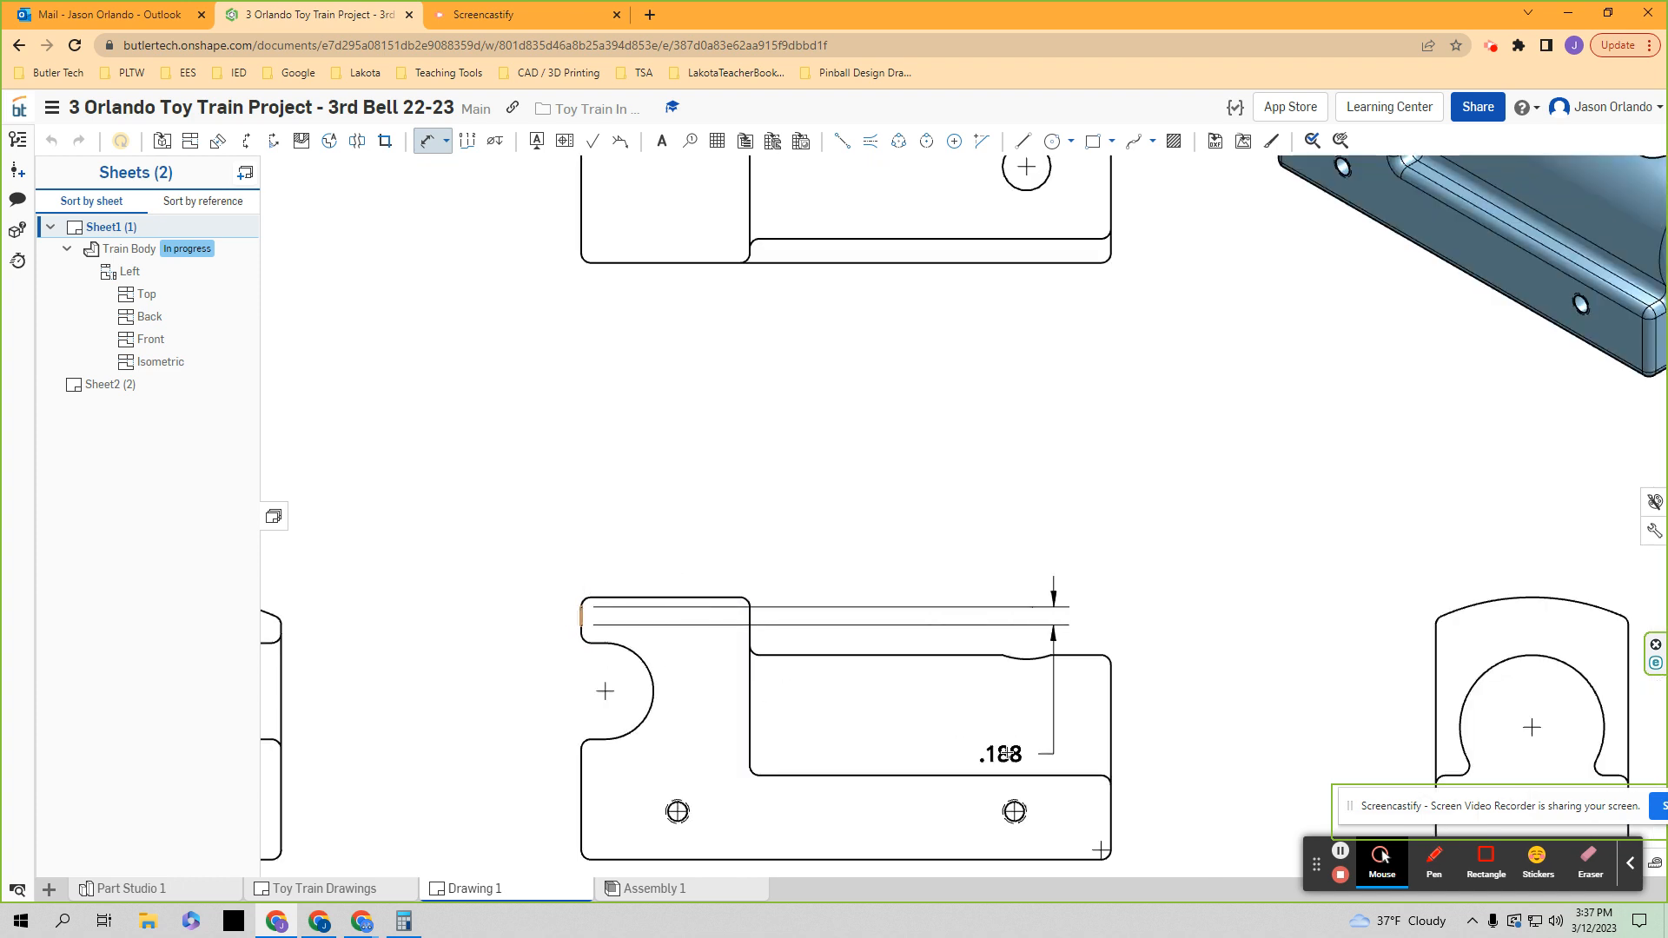
{"action": "scroll", "coordinate": [1052, 700], "scroll_direction": "up", "scroll_amount": 1}
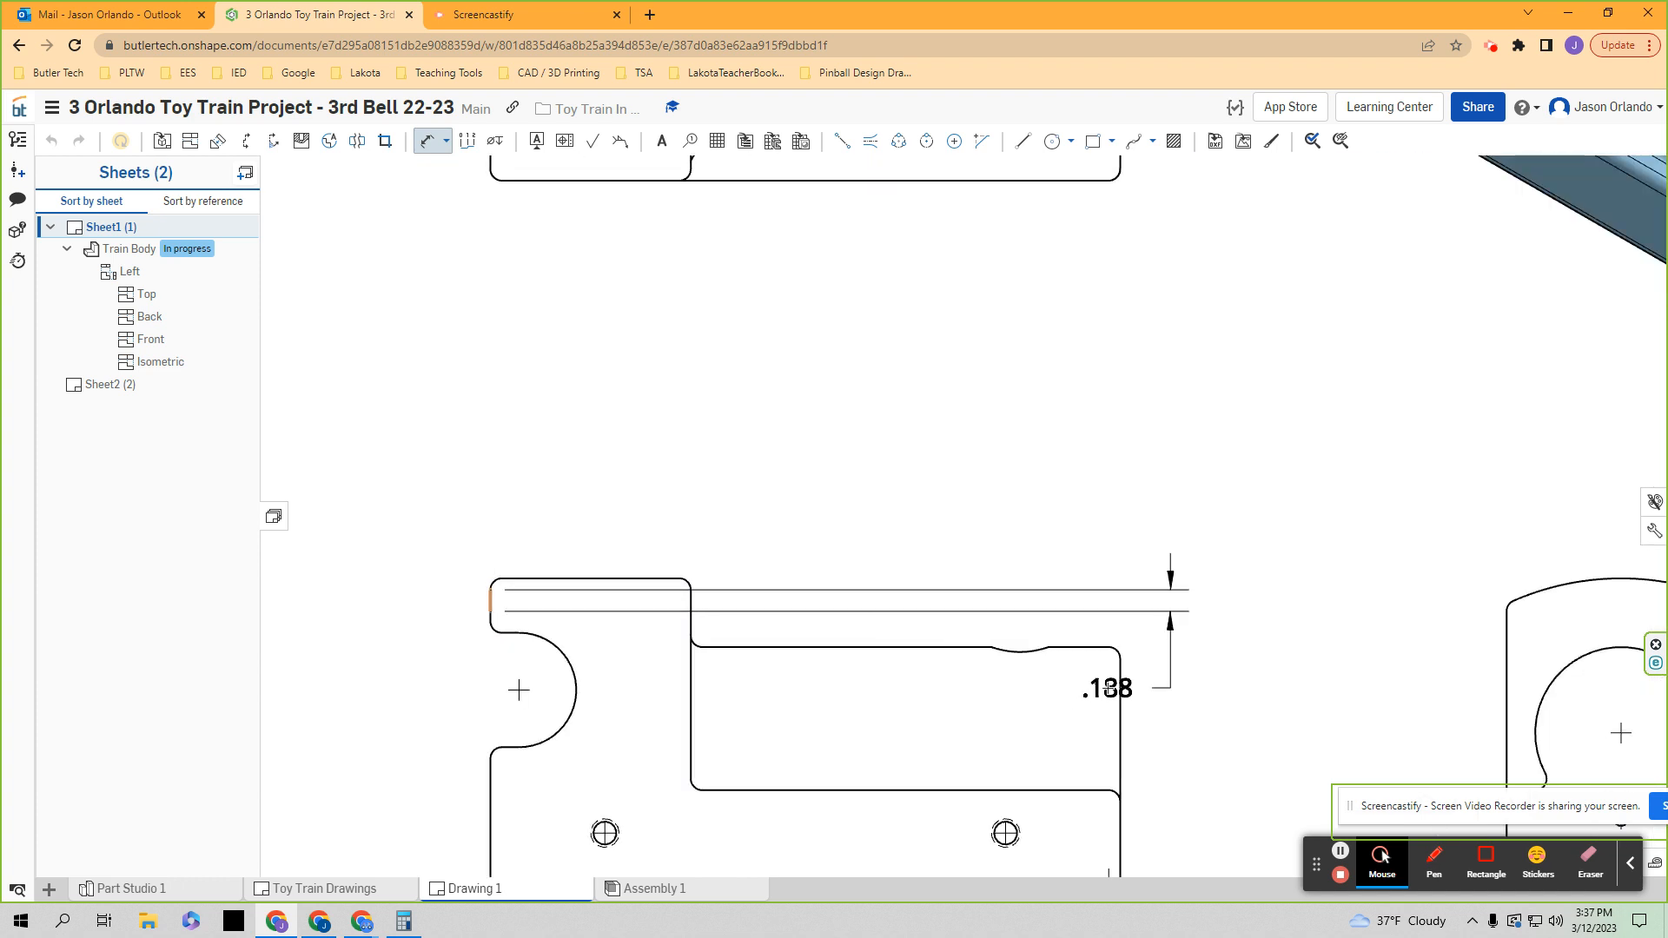
{"action": "left_click", "coordinate": [1119, 691]}
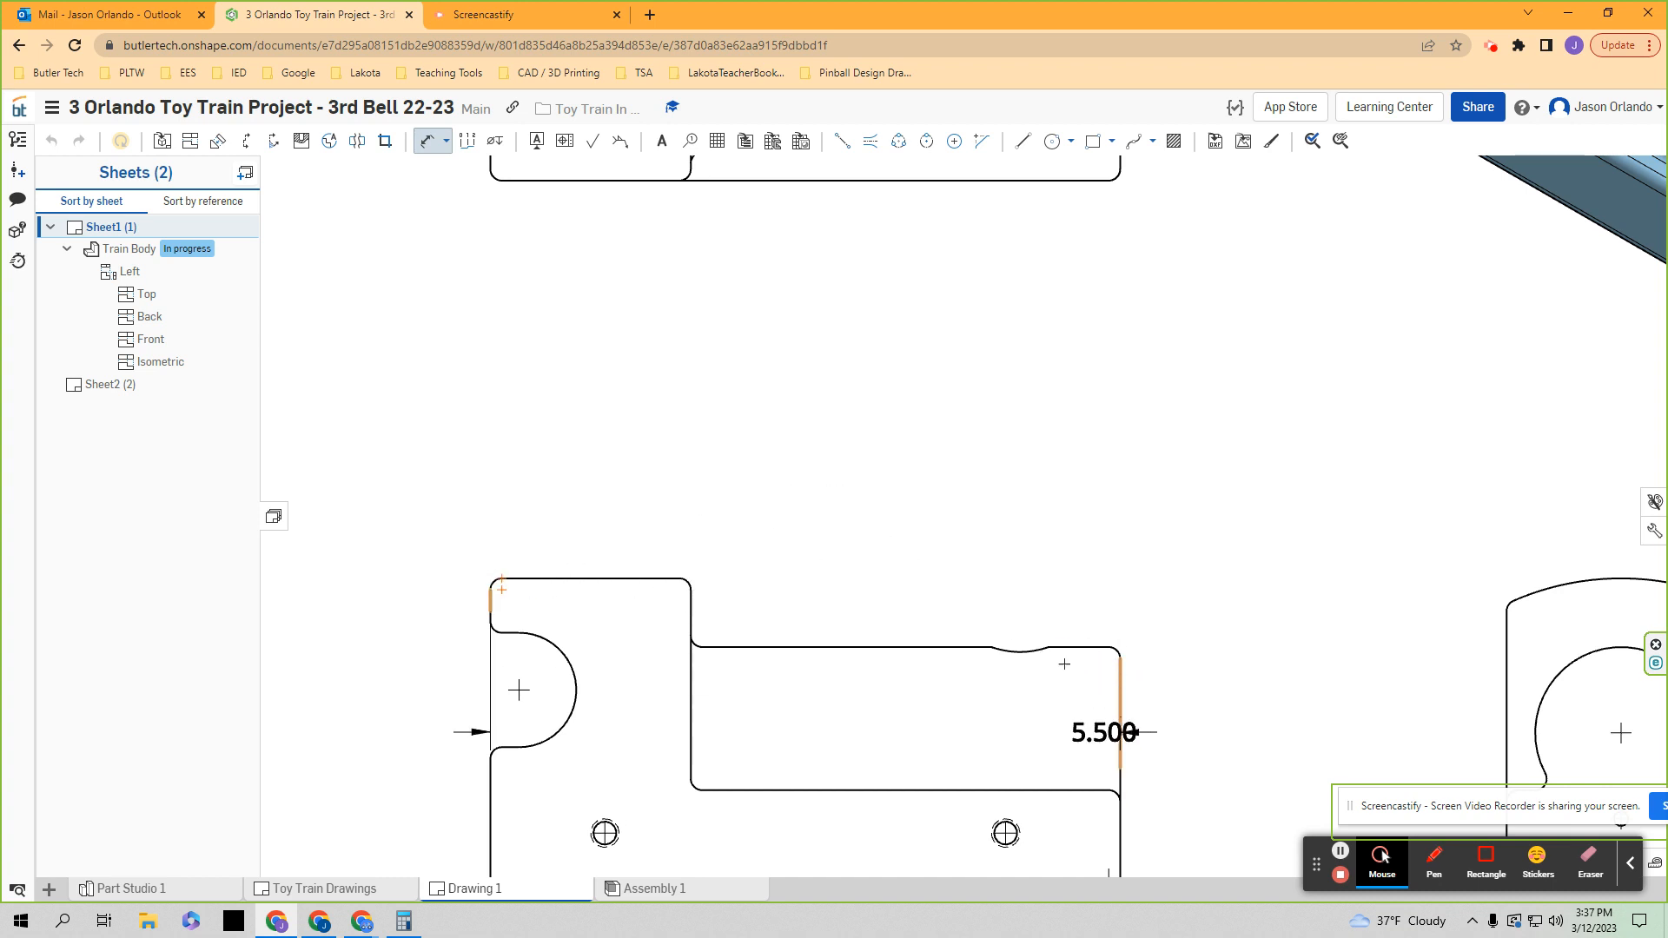
{"action": "left_click", "coordinate": [805, 408]}
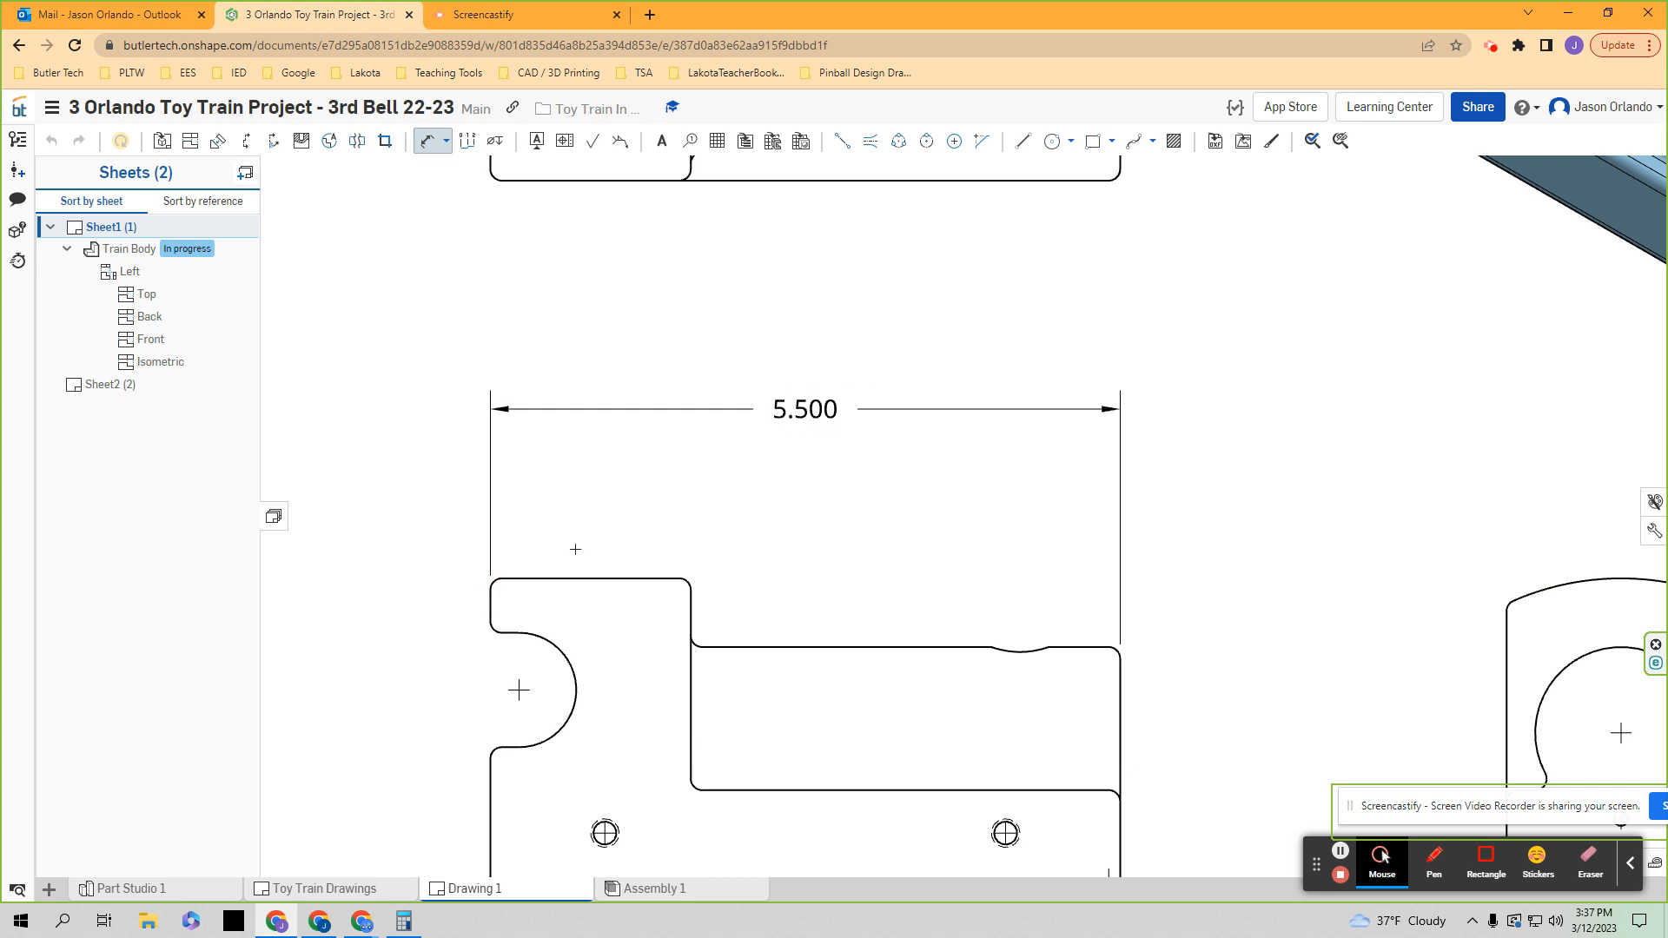
- Examine how the length dimension's extension lines meet the rounded cab corner and leave a gap from the Left view's outline
{"action": "scroll", "coordinate": [498, 593], "scroll_direction": "up", "scroll_amount": 3}
{"action": "scroll", "coordinate": [487, 613], "scroll_direction": "down", "scroll_amount": 5}
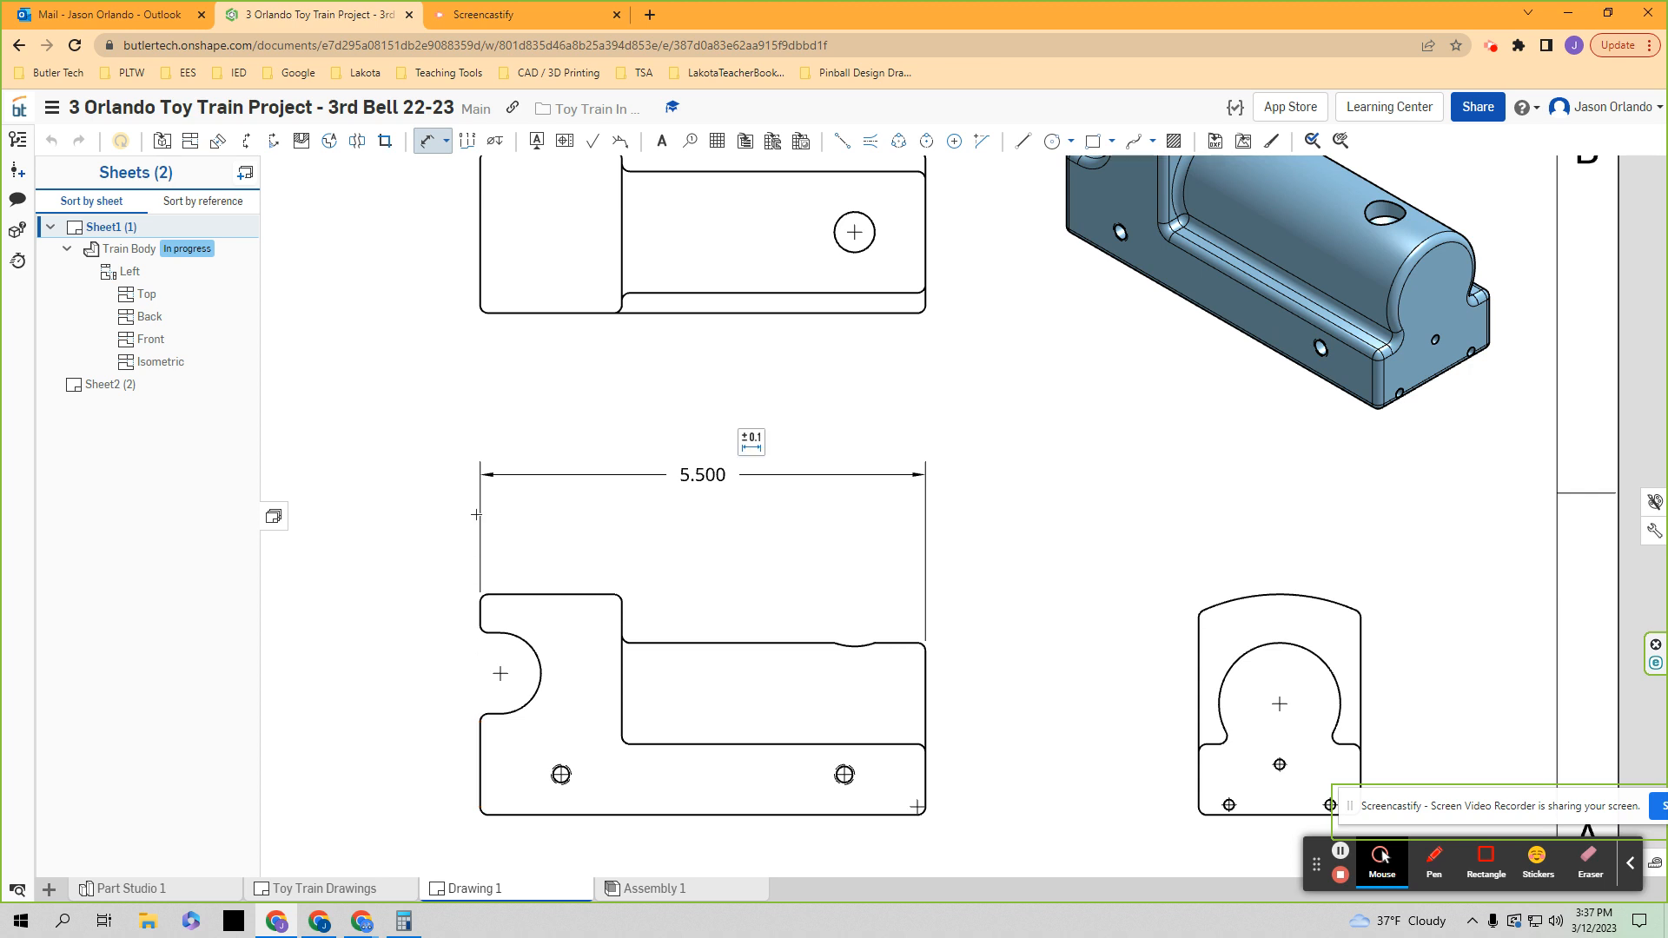
{"action": "scroll", "coordinate": [478, 580], "scroll_direction": "up", "scroll_amount": 5}
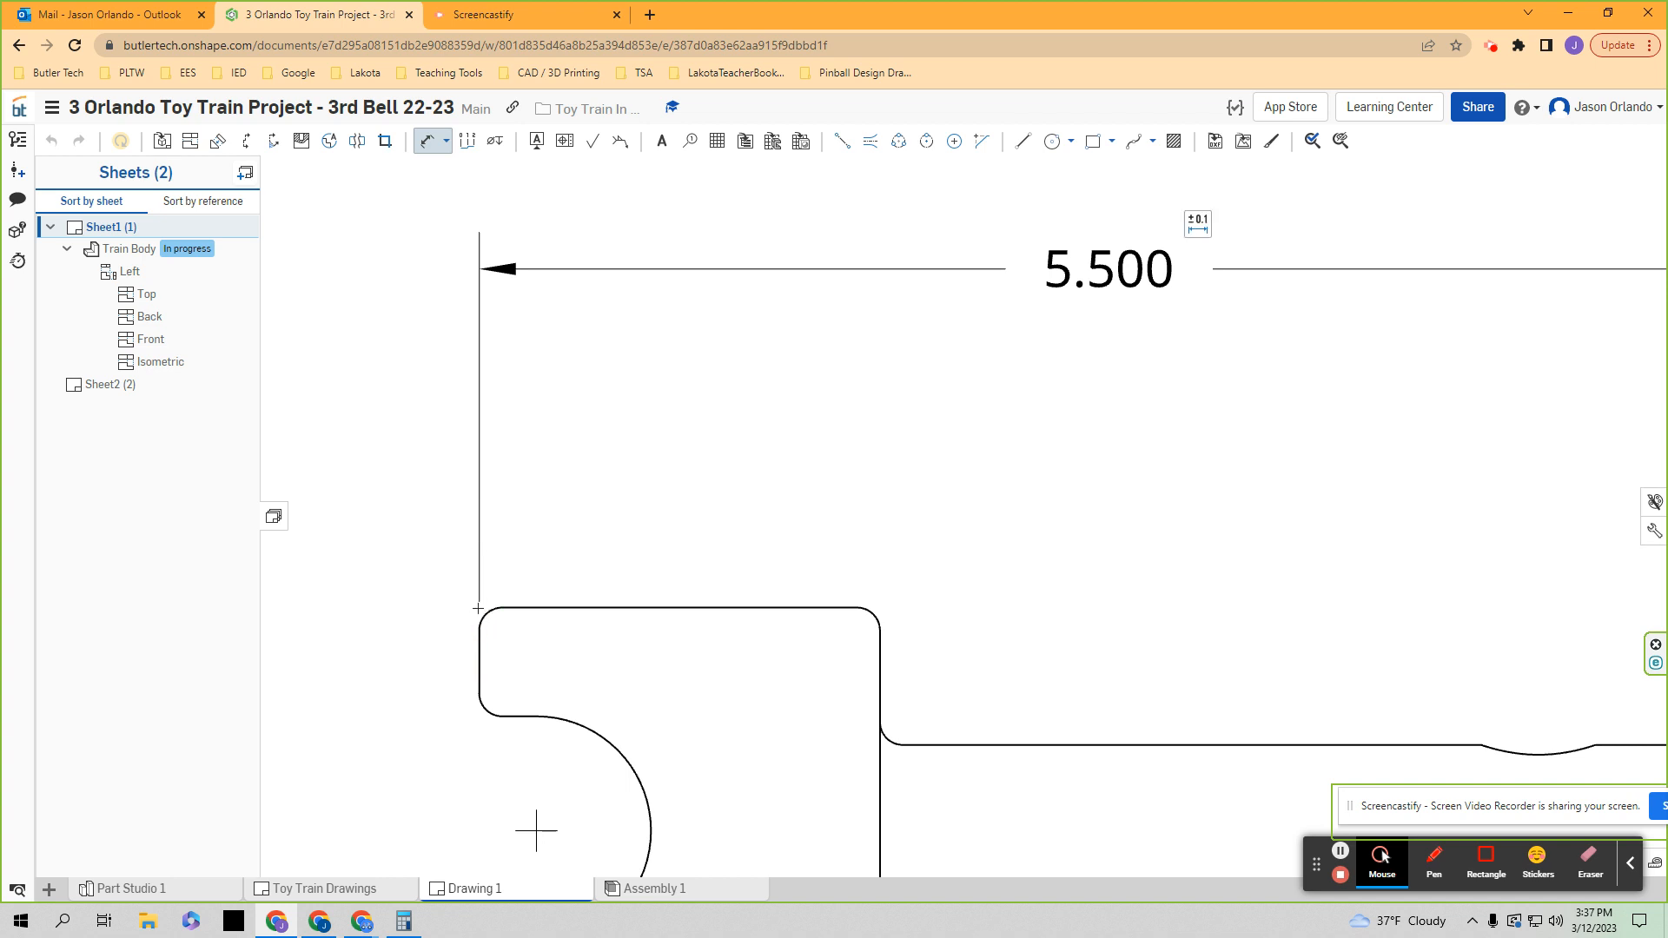
{"action": "scroll", "coordinate": [477, 609], "scroll_direction": "down", "scroll_amount": 3}
{"action": "scroll", "coordinate": [480, 606], "scroll_direction": "up", "scroll_amount": 3}
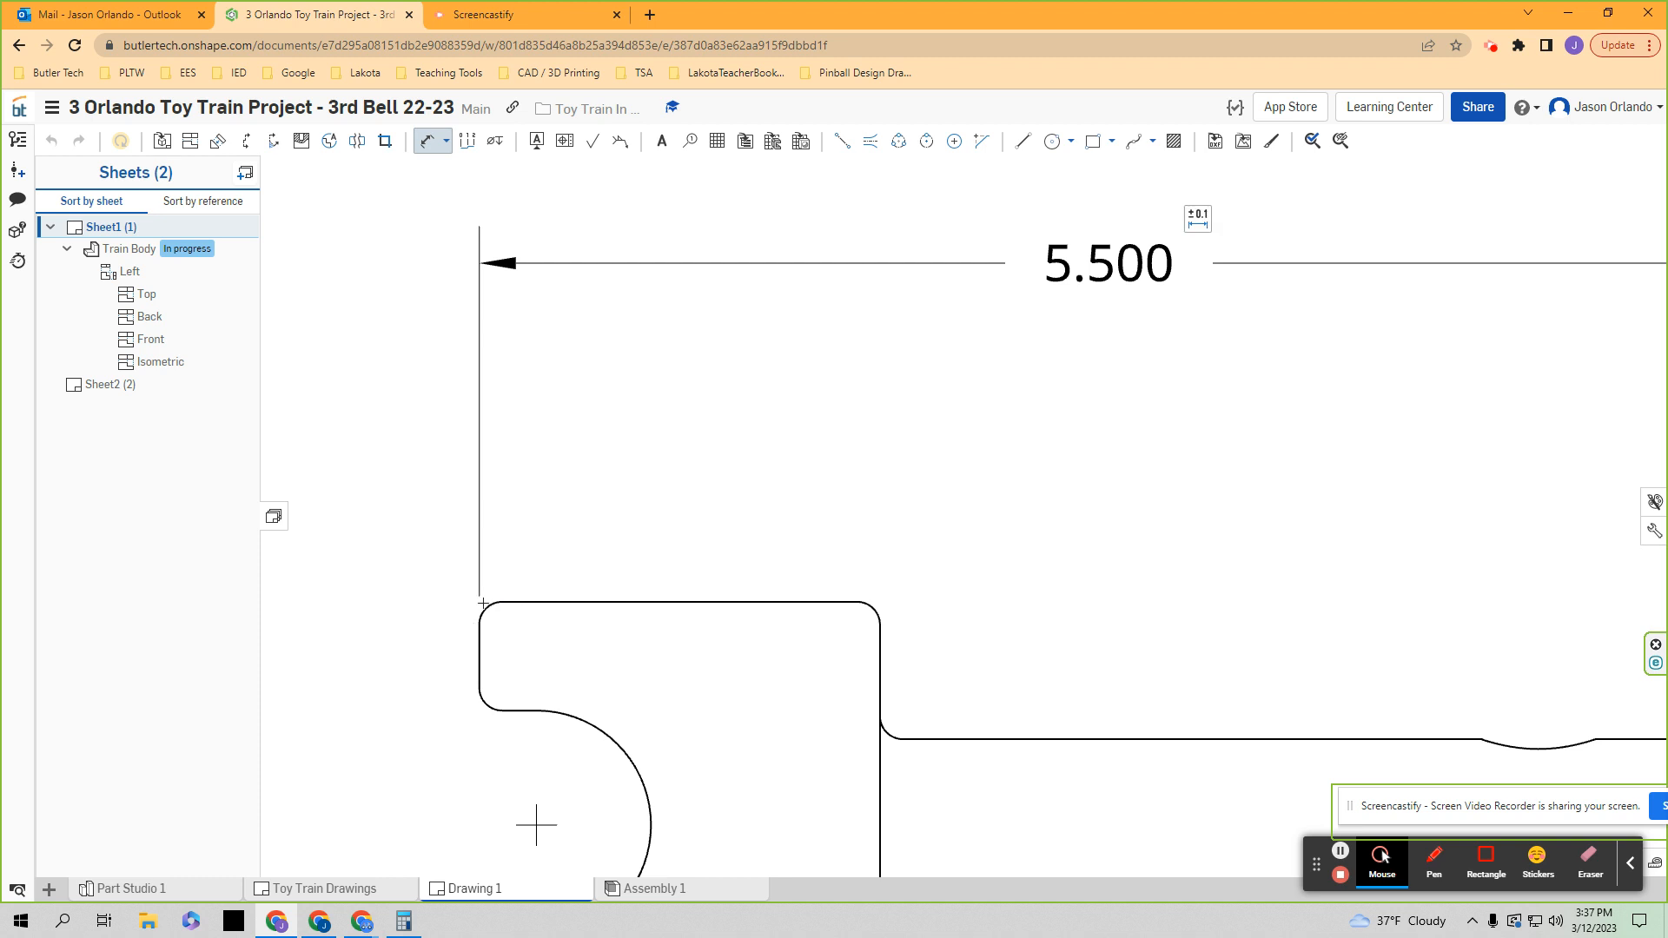
{"action": "scroll", "coordinate": [480, 605], "scroll_direction": "down", "scroll_amount": 3}
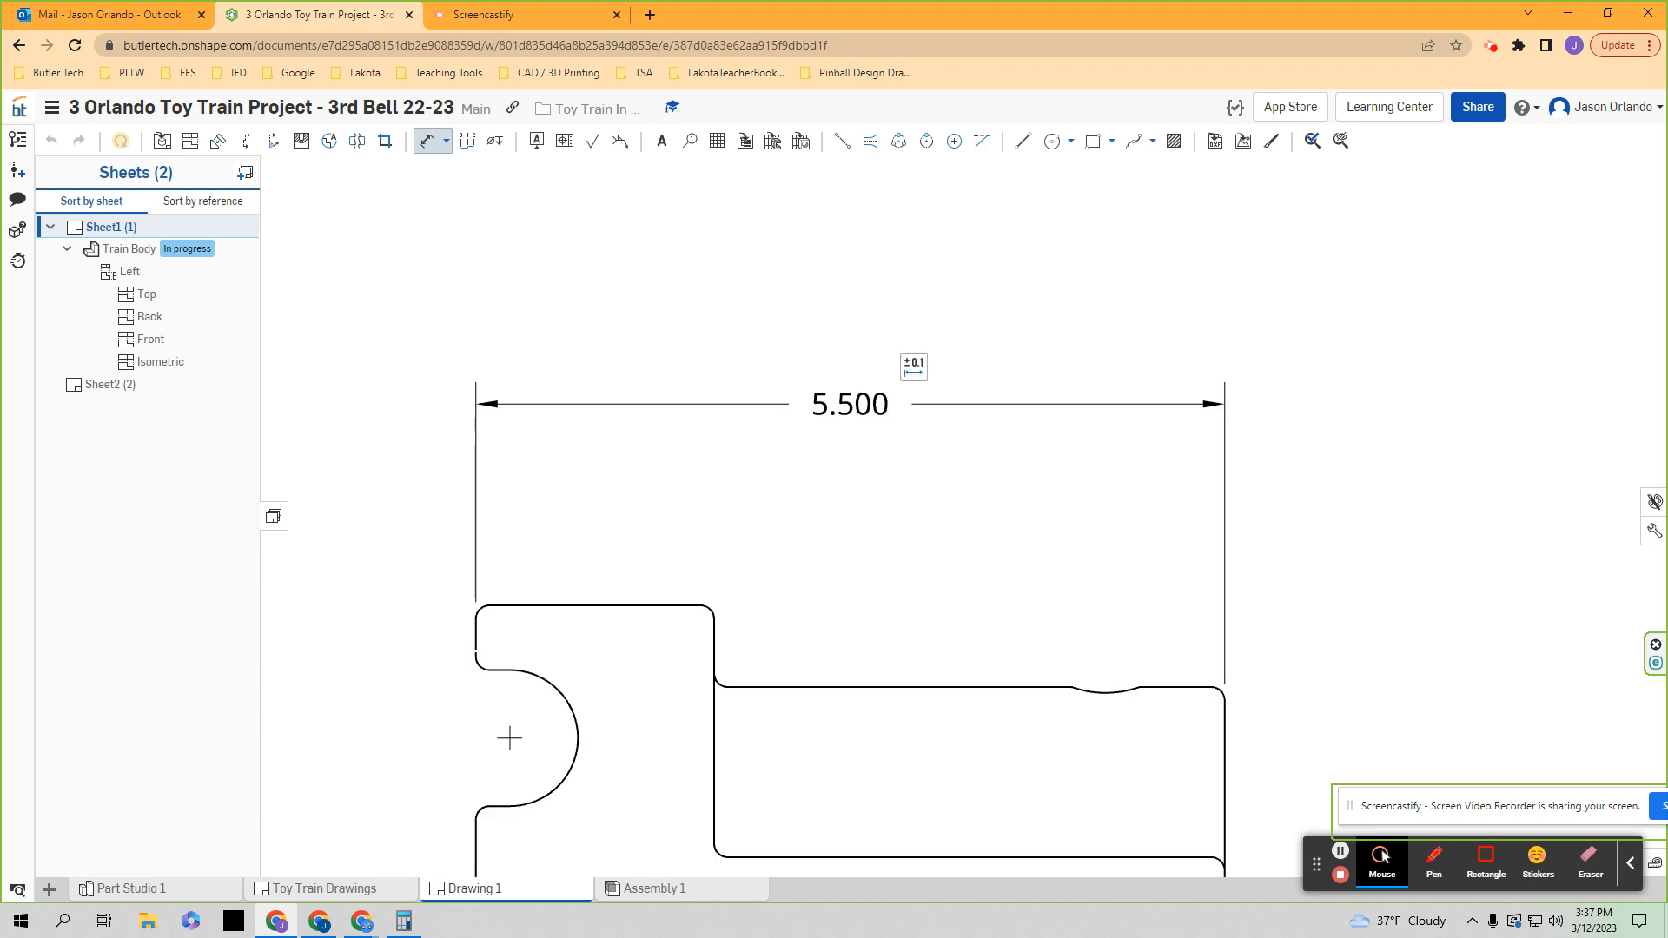
{"action": "scroll", "coordinate": [529, 550], "scroll_direction": "down", "scroll_amount": 3}
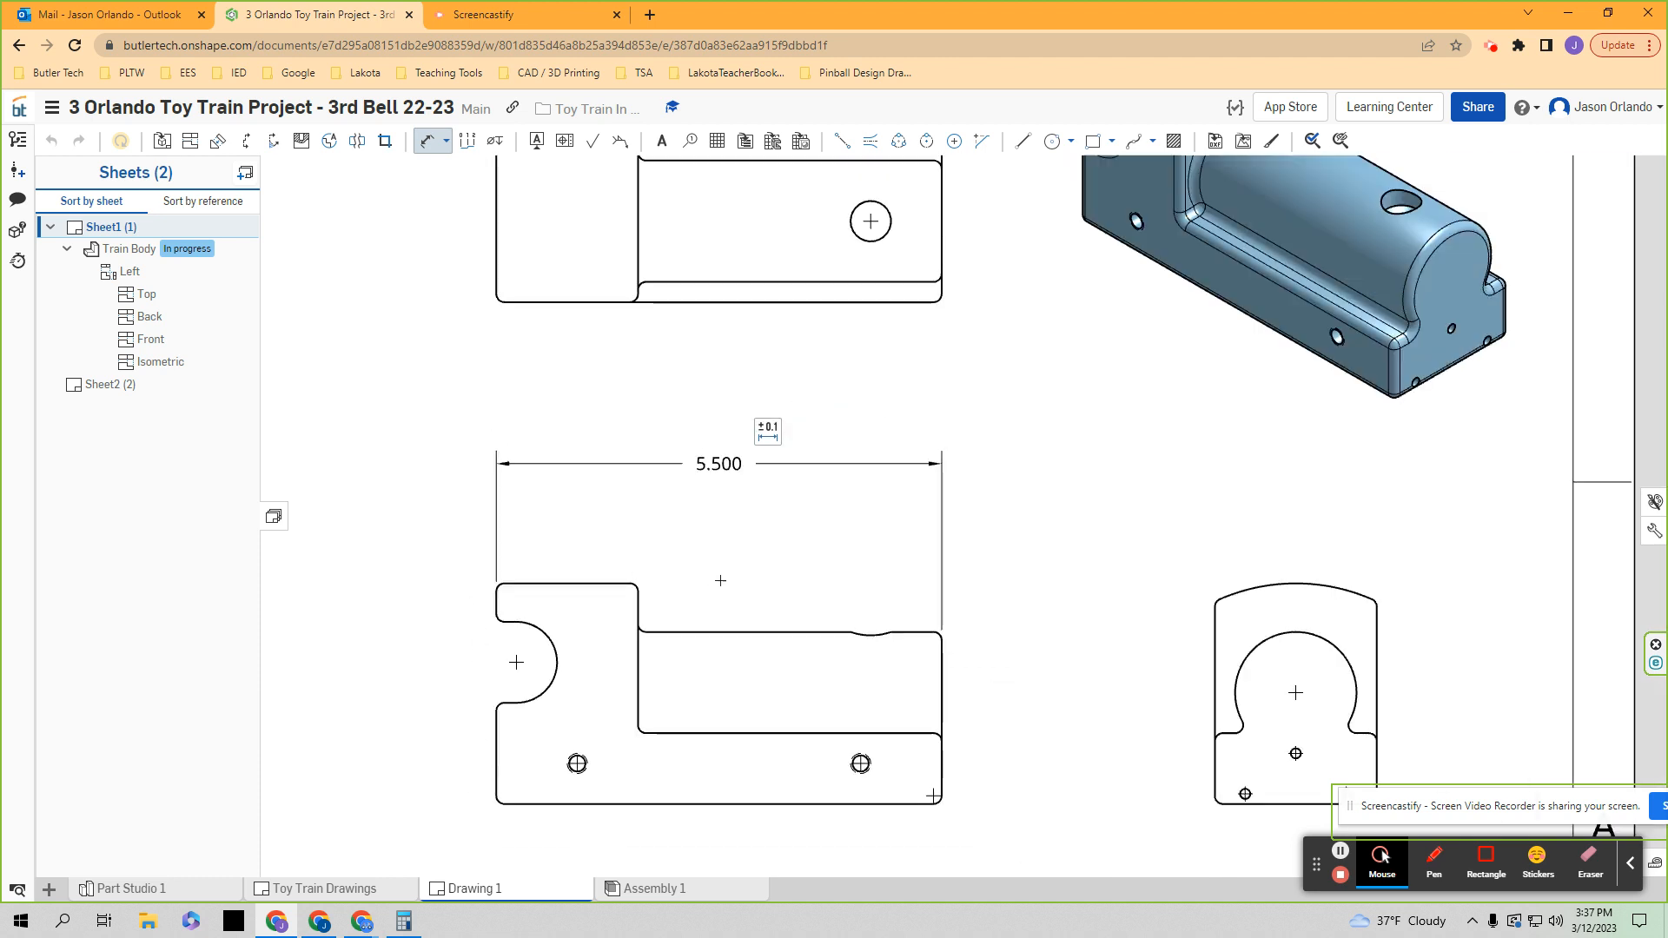
{"action": "scroll", "coordinate": [496, 599], "scroll_direction": "up", "scroll_amount": 3}
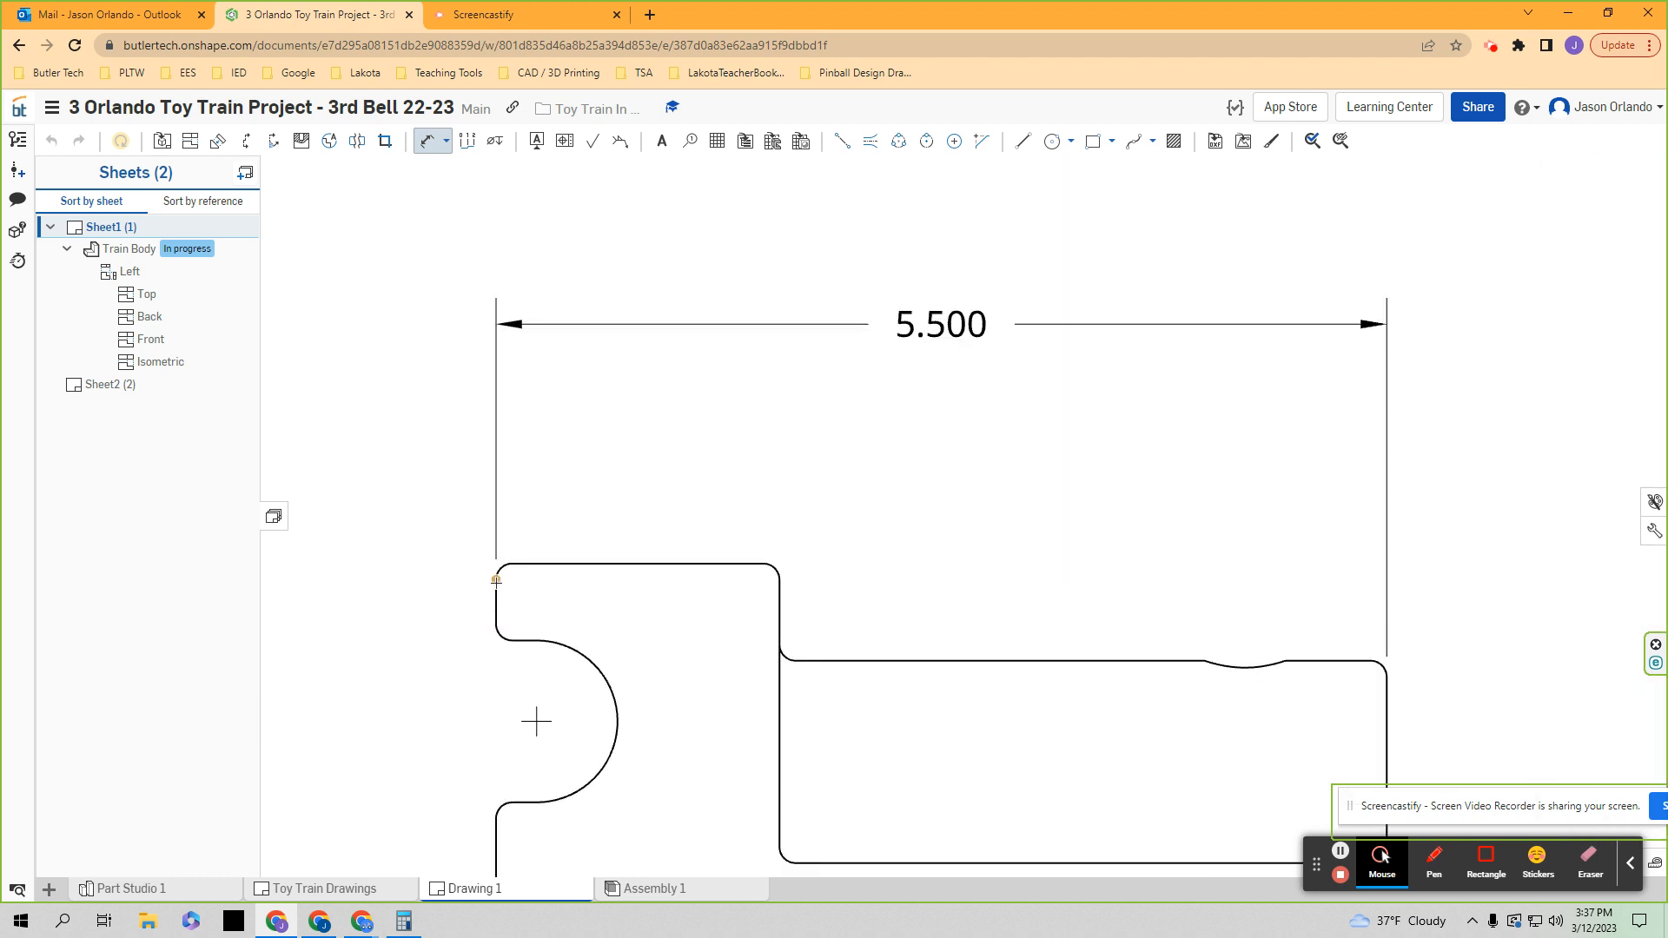
{"action": "mouse_move", "coordinate": [496, 500]}
{"action": "scroll", "coordinate": [948, 348], "scroll_direction": "down", "scroll_amount": 5}
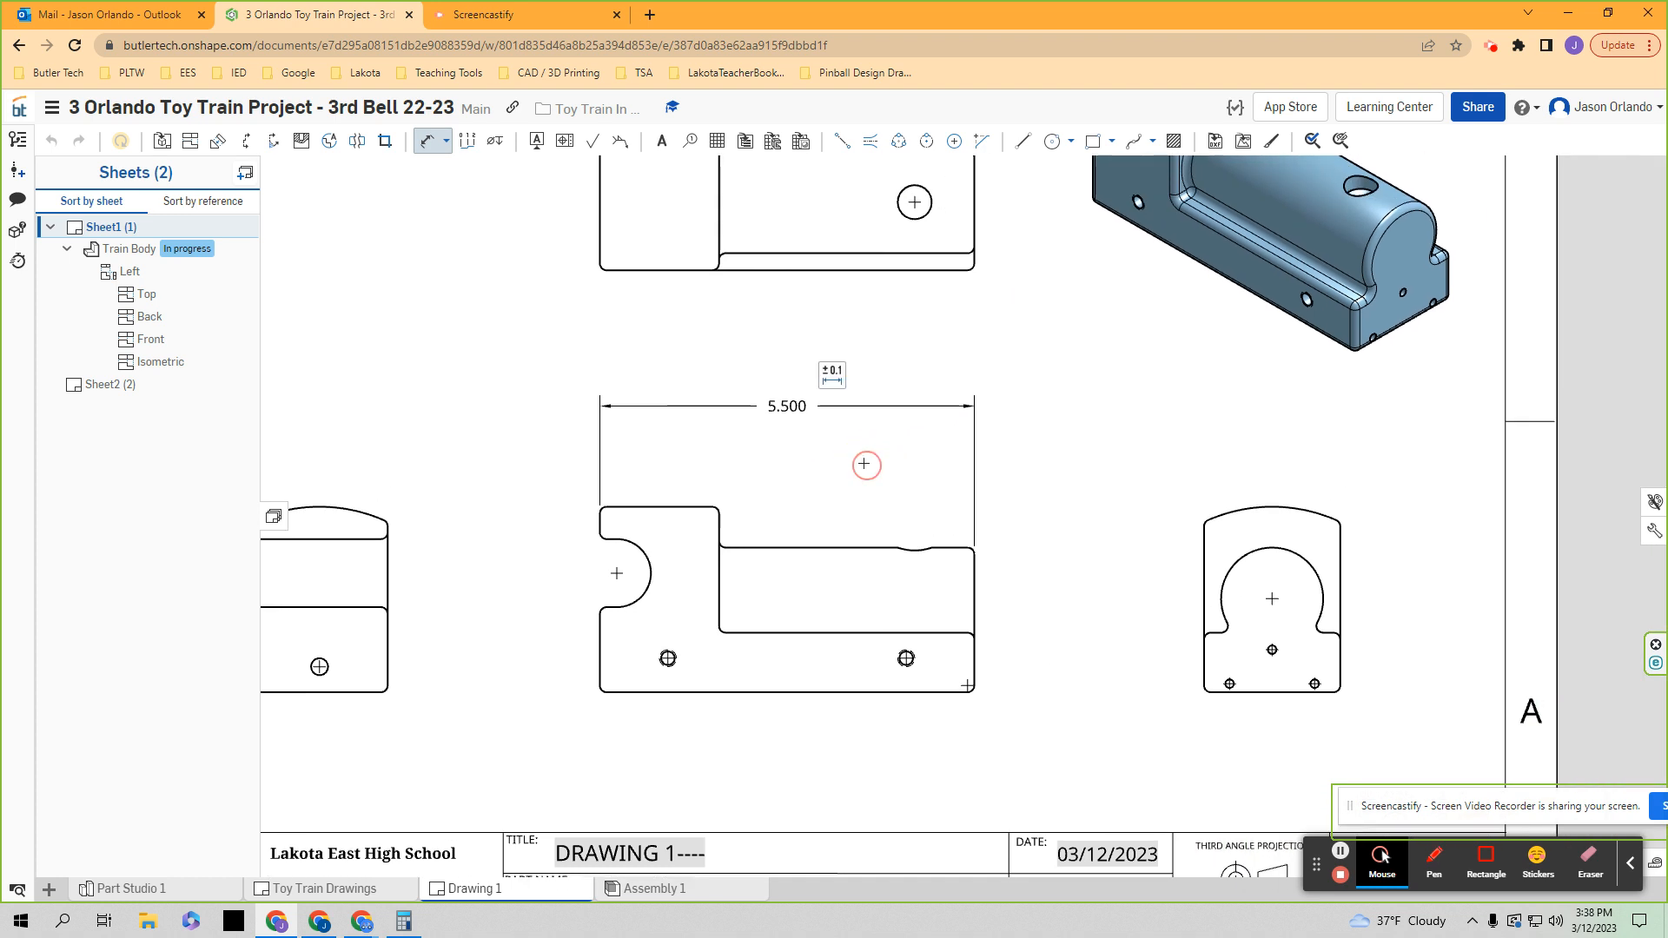
{"action": "scroll", "coordinate": [907, 471], "scroll_direction": "down", "scroll_amount": 3}
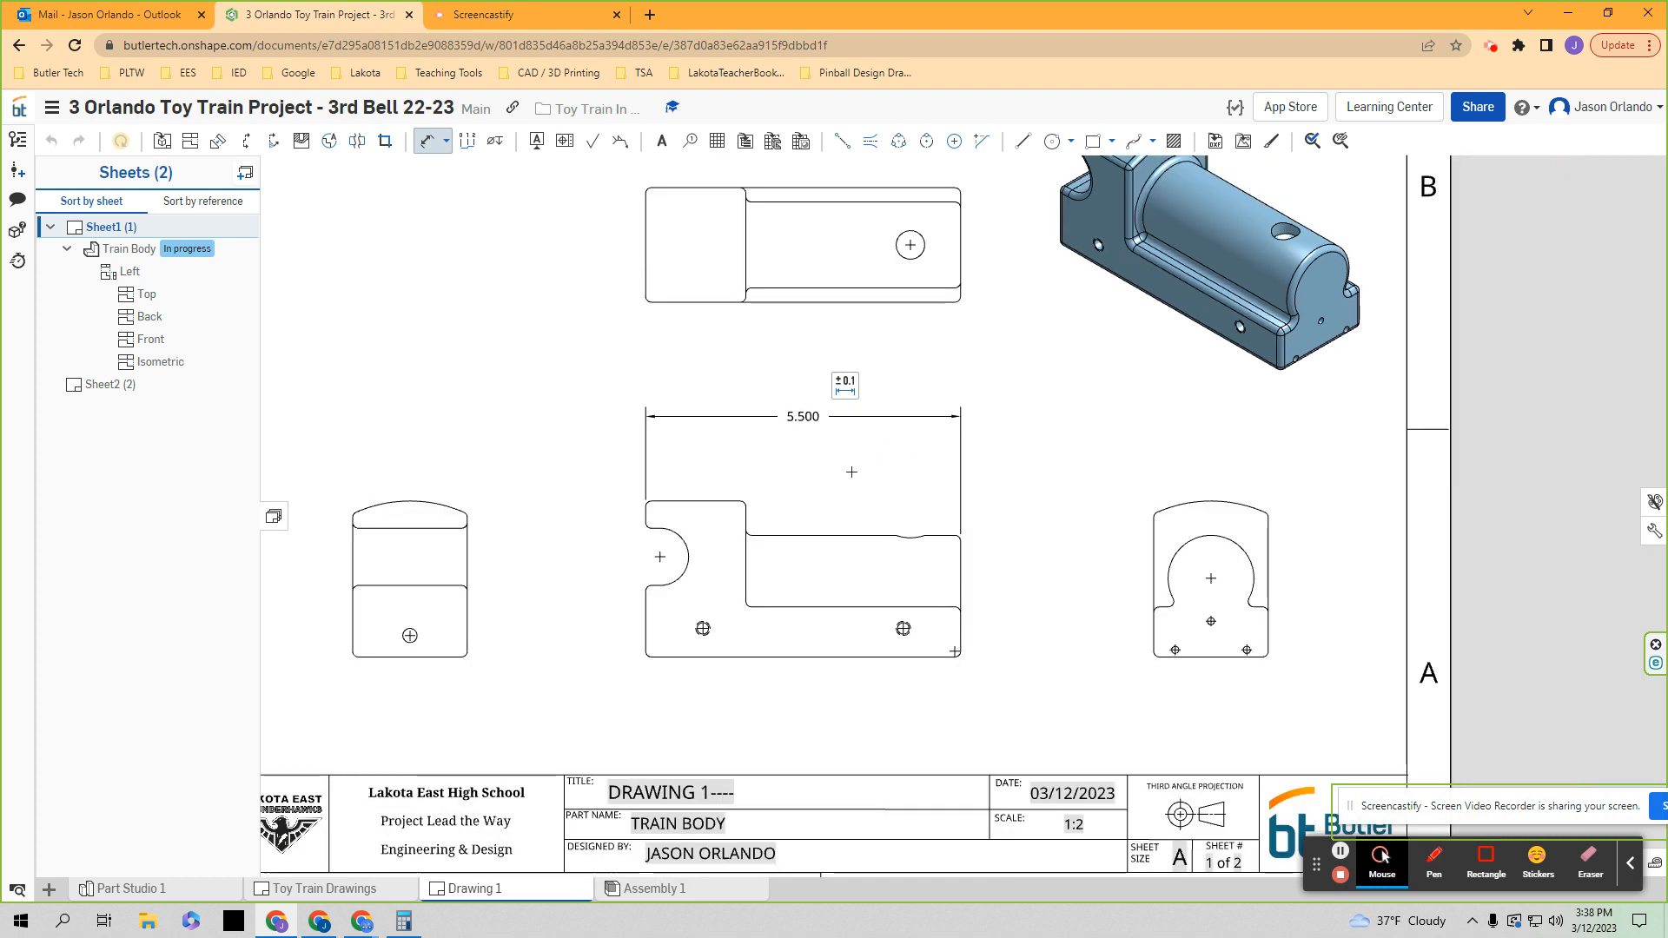
- Compare the Top, Back and Front views with the finished train body drawing in the other browser window, and return to the drawing
{"action": "scroll", "coordinate": [909, 520], "scroll_direction": "up", "scroll_amount": 2}
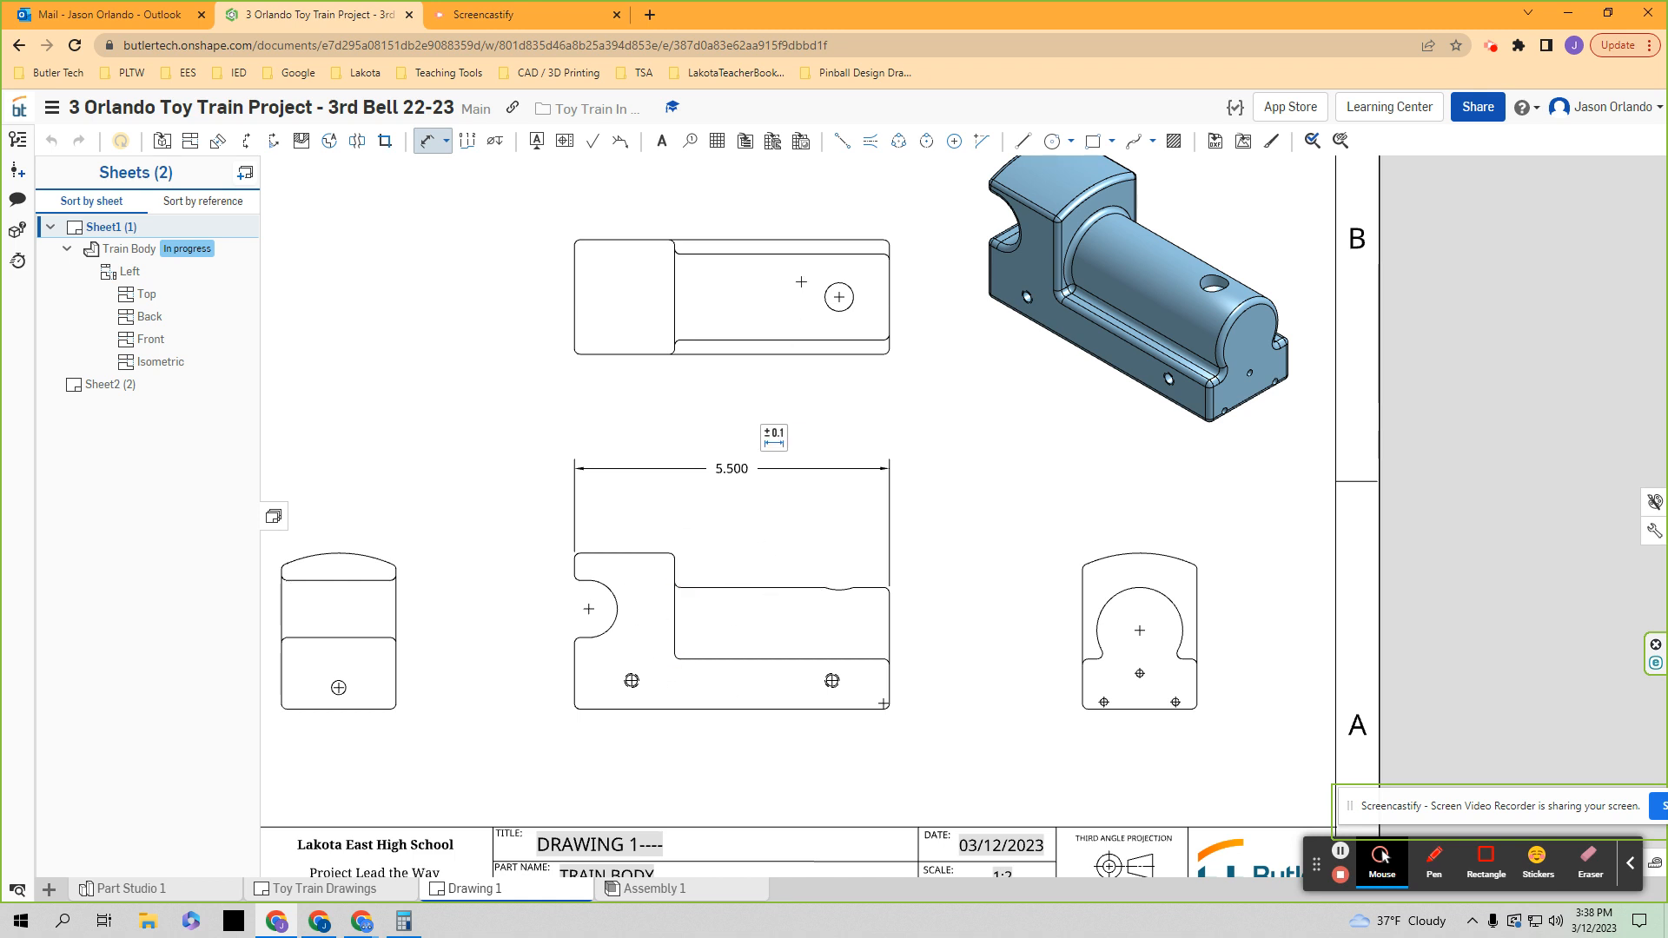
{"action": "scroll", "coordinate": [1104, 617], "scroll_direction": "up", "scroll_amount": 2}
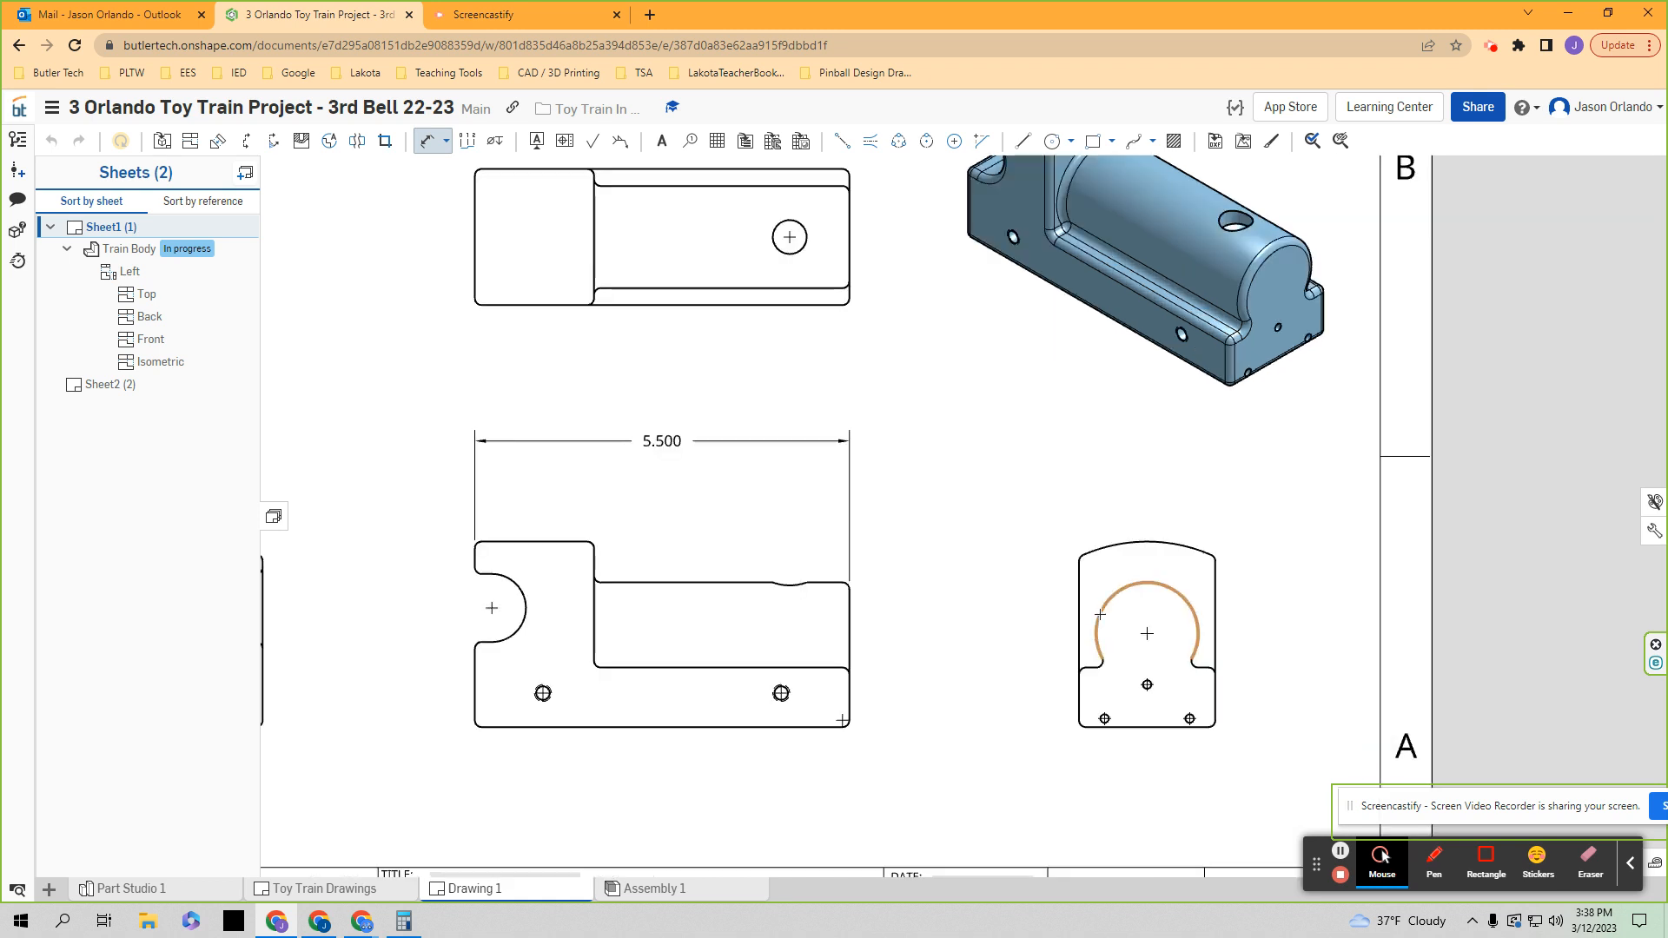
{"action": "scroll", "coordinate": [1104, 616], "scroll_direction": "down", "scroll_amount": 1}
{"action": "scroll", "coordinate": [1062, 612], "scroll_direction": "down", "scroll_amount": 1}
{"action": "scroll", "coordinate": [1067, 612], "scroll_direction": "down", "scroll_amount": 2}
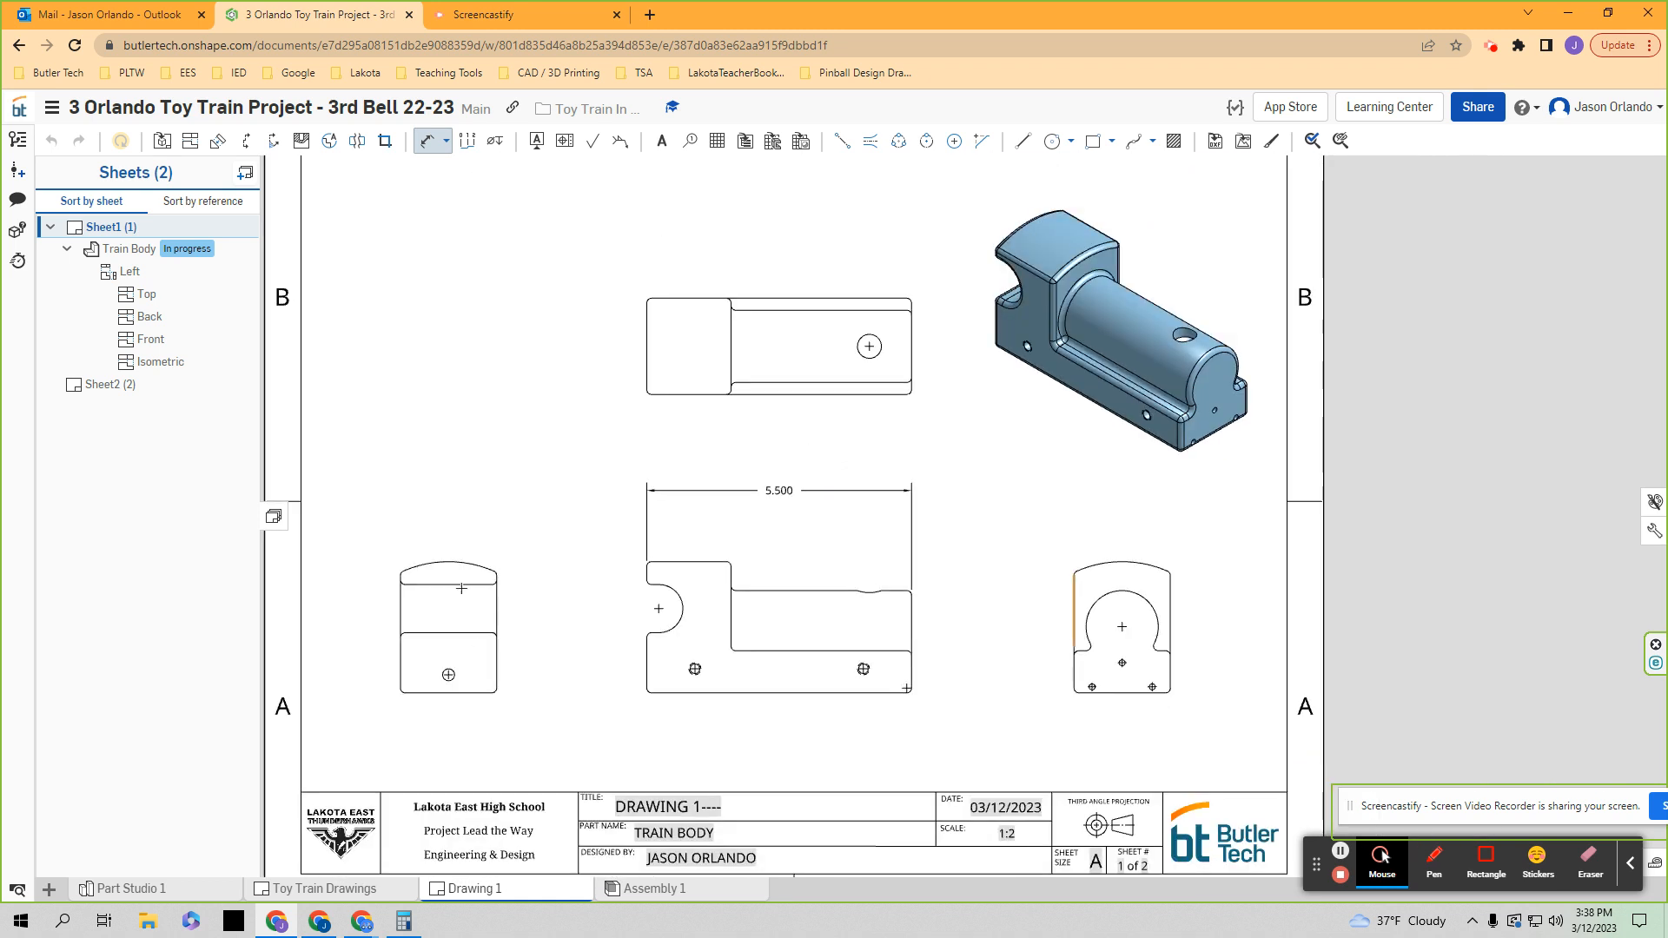
{"action": "scroll", "coordinate": [1049, 587], "scroll_direction": "up", "scroll_amount": 3}
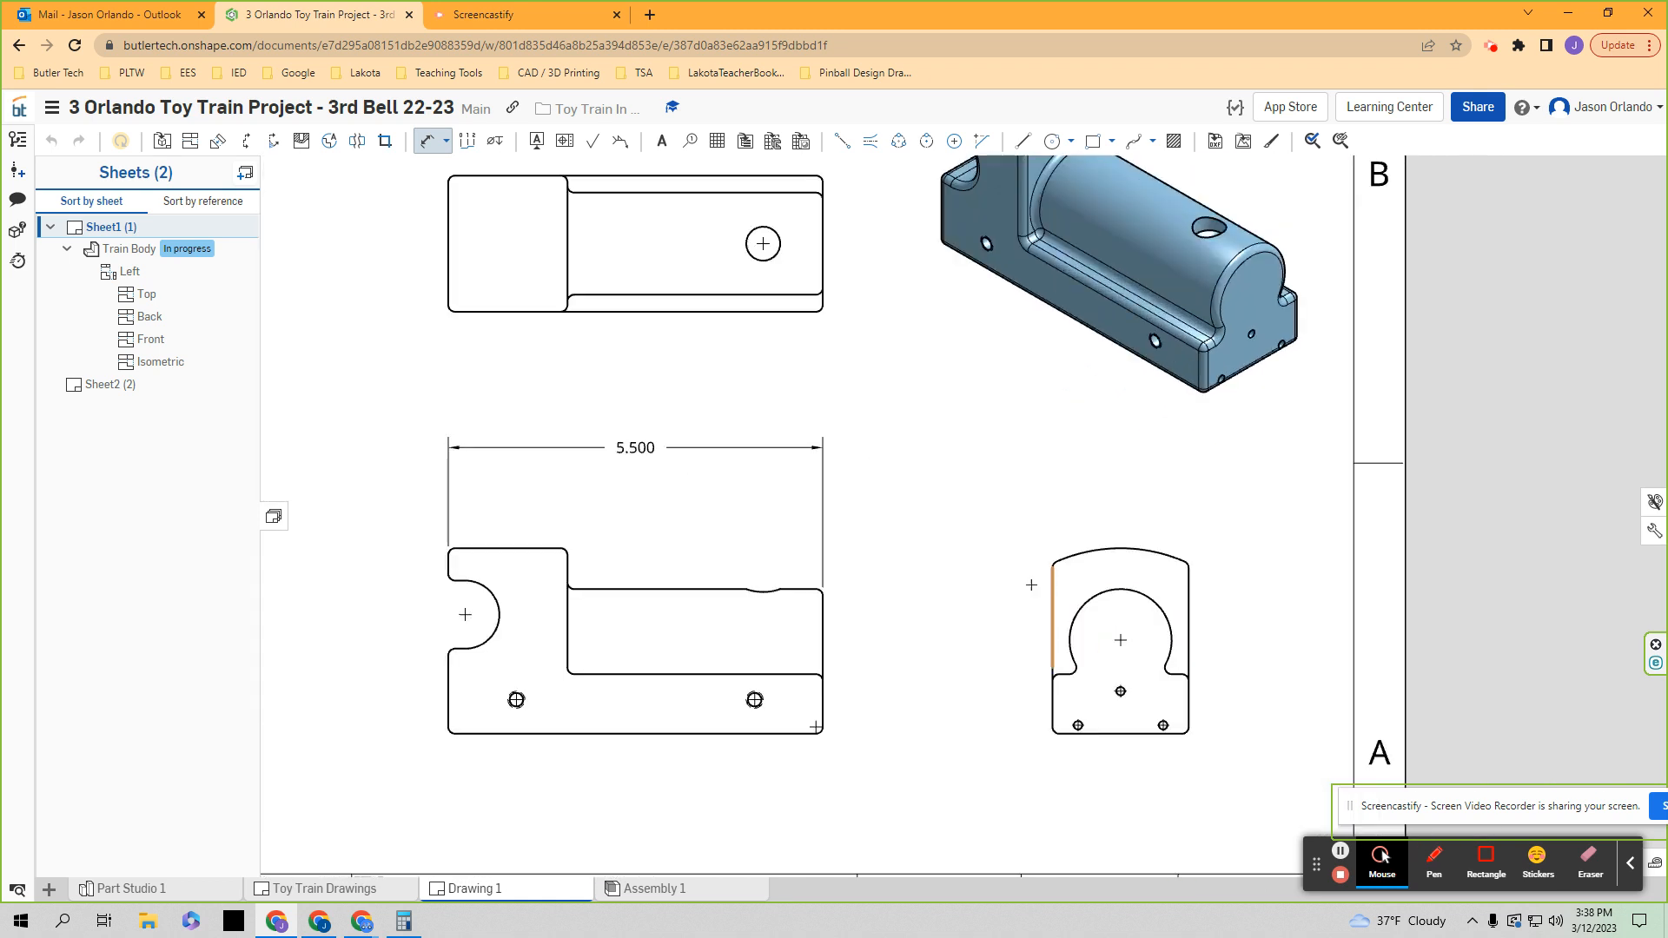
{"action": "mouse_move", "coordinate": [0, 174]}
{"action": "left_mouse_down"}
{"action": "mouse_move", "coordinate": [1356, 116]}
{"action": "mouse_move", "coordinate": [385, 98]}
{"action": "mouse_move", "coordinate": [1248, 106]}
{"action": "left_mouse_up"}
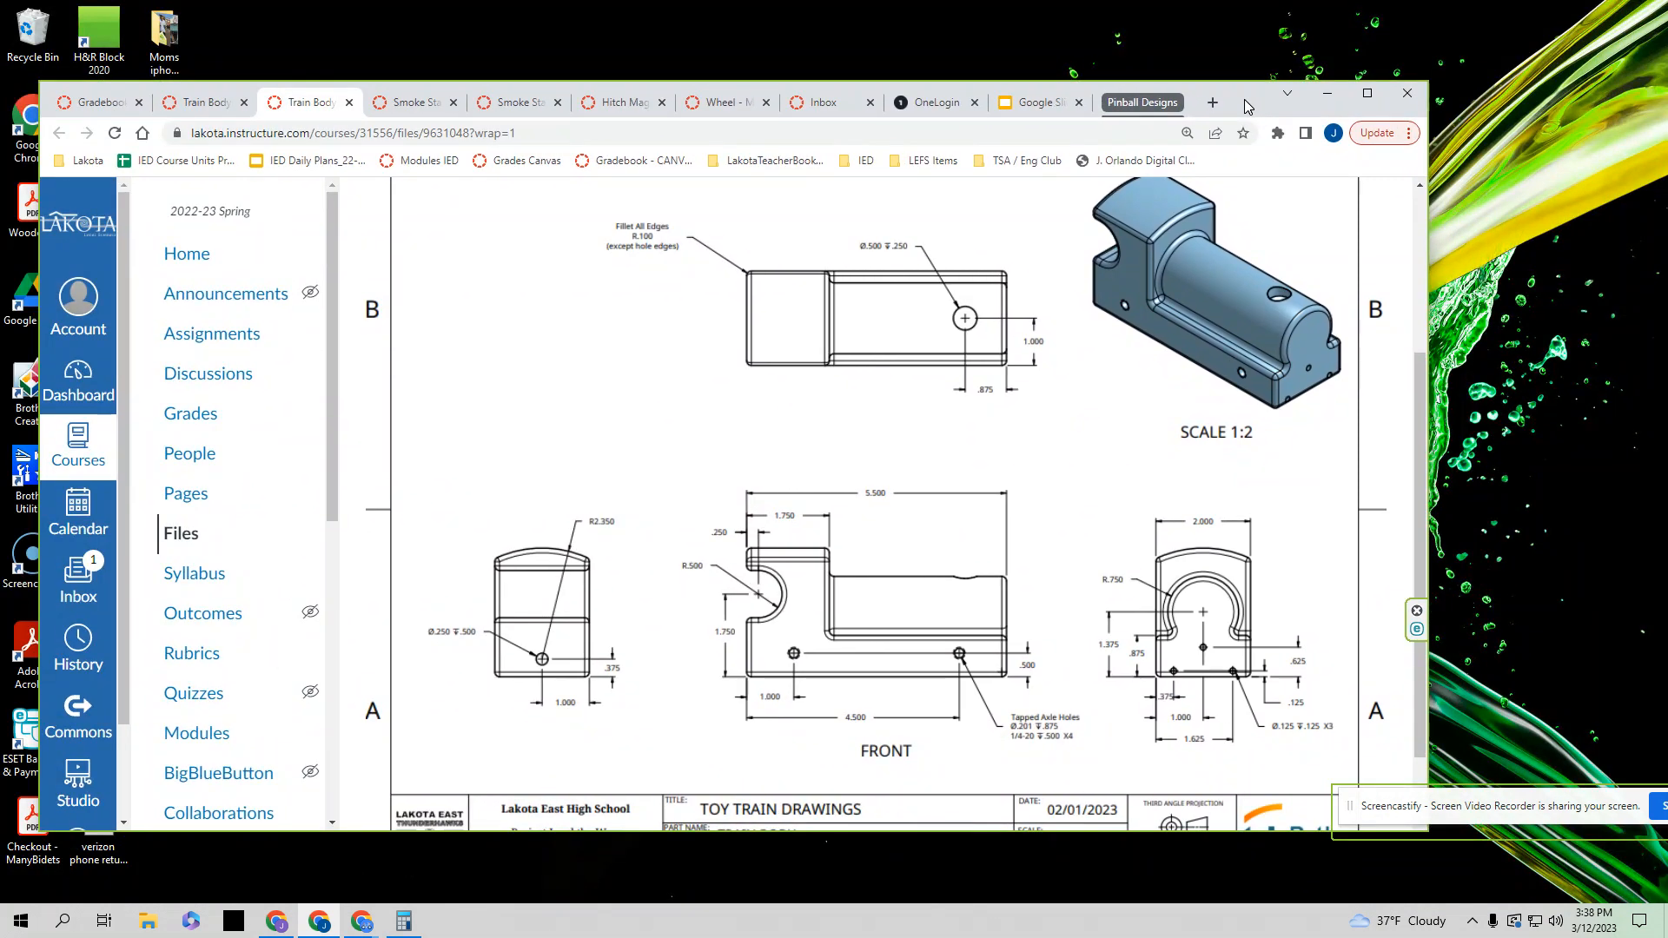
{"action": "left_click_drag", "start_coordinate": [1245, 101], "coordinate": [0, 82]}
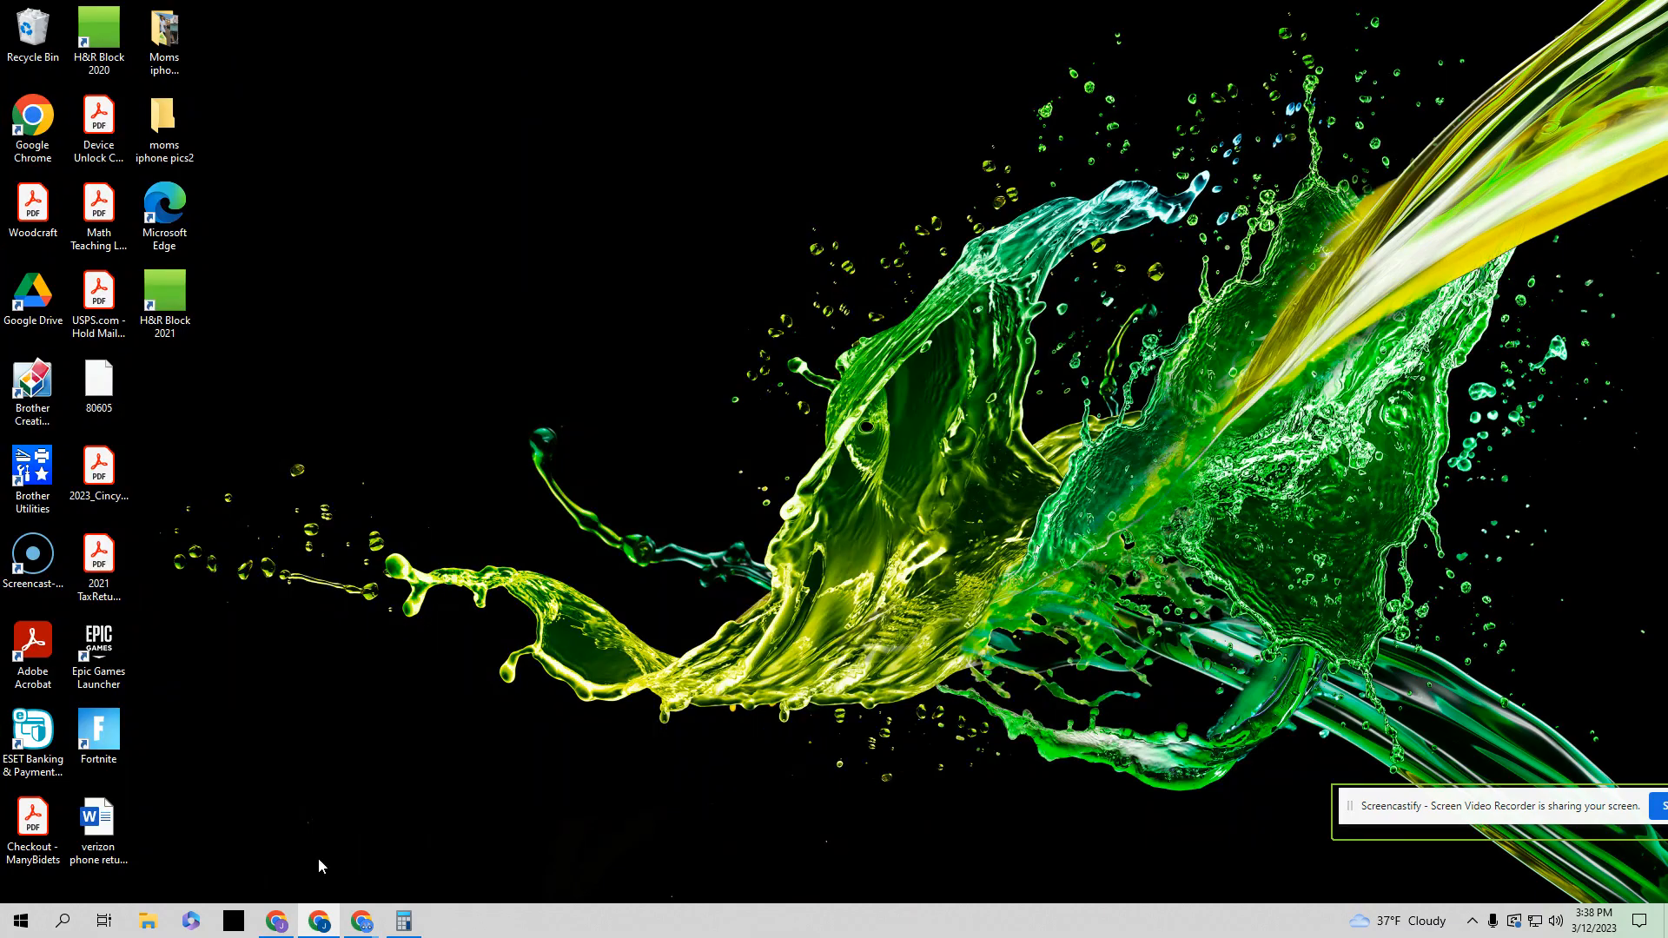
{"action": "left_click", "coordinate": [276, 921]}
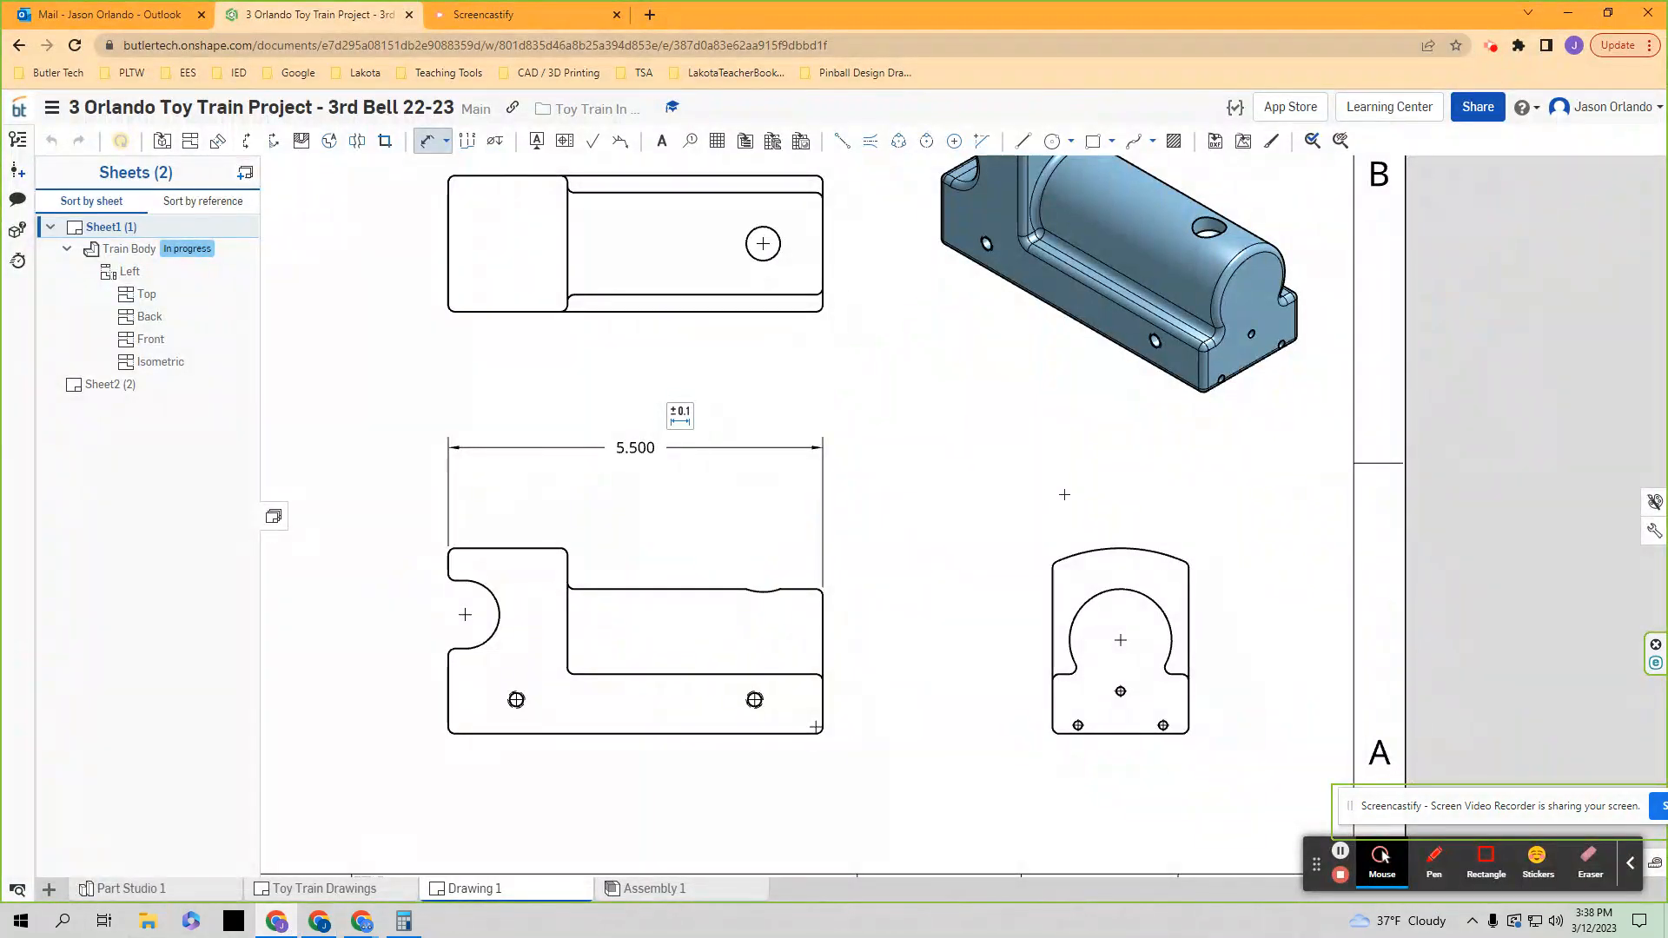
- Dimension the overall width of the Train Body between the vertical sides of the Front view, placing the dimension above it
{"action": "left_click", "coordinate": [1052, 592]}
{"action": "left_click", "coordinate": [1187, 592]}
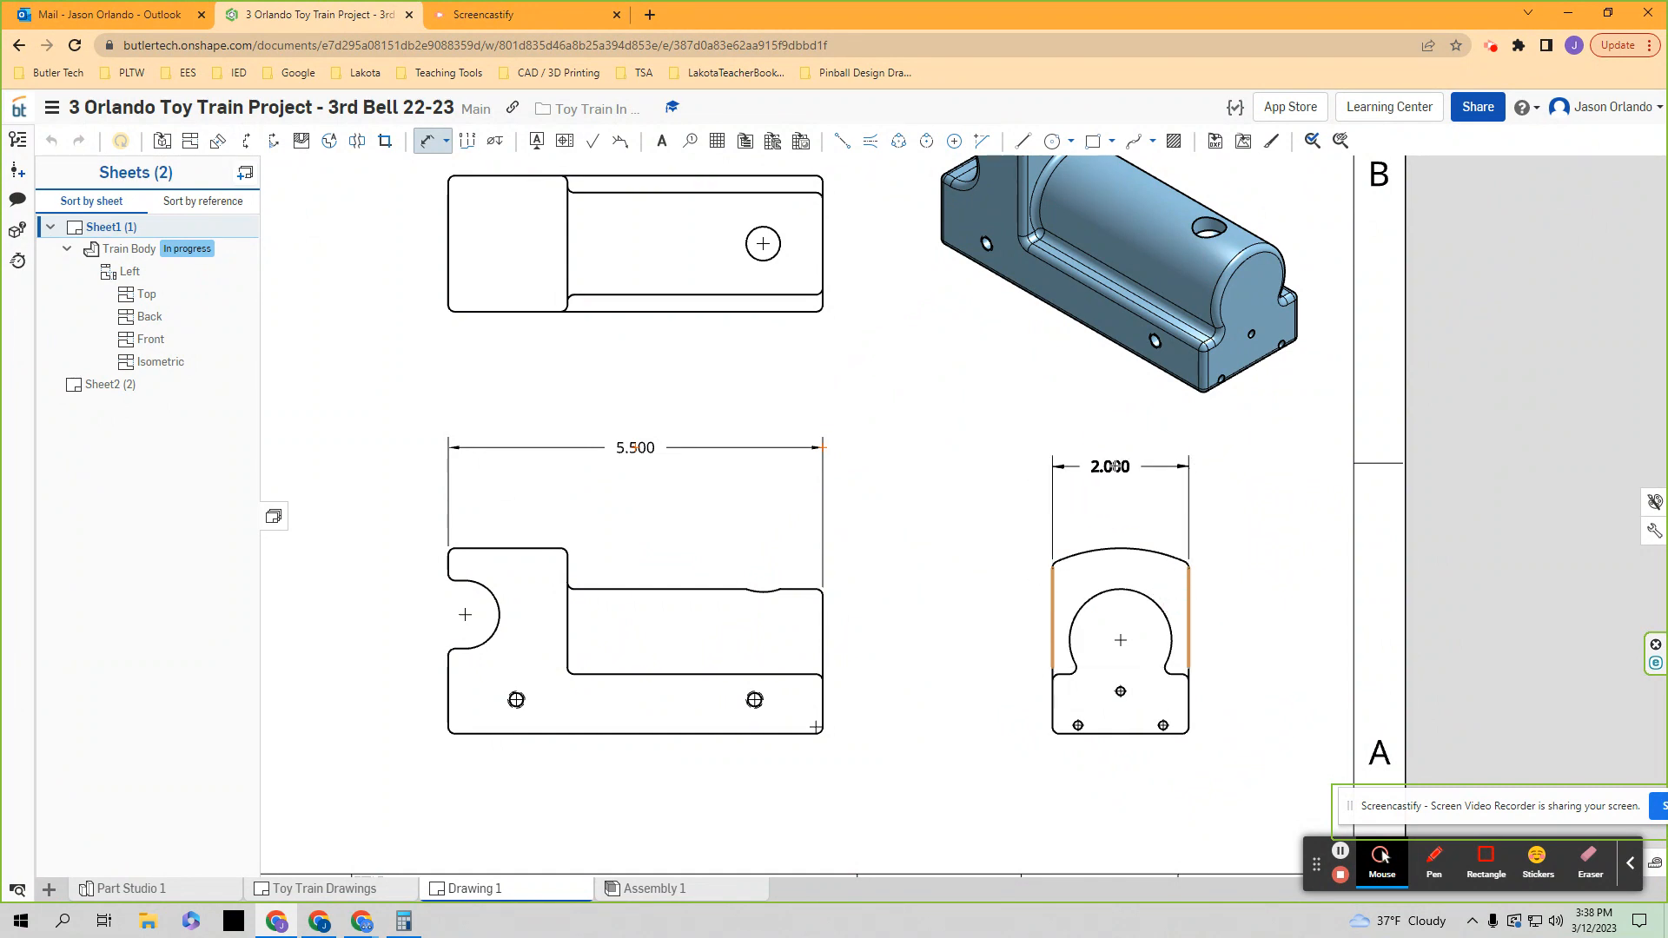
{"action": "left_click", "coordinate": [1128, 469]}
- Try an overall height dimension between the cab's top edge and the base edge of the Left view, and delete it
{"action": "scroll", "coordinate": [1143, 482], "scroll_direction": "down", "scroll_amount": 2}
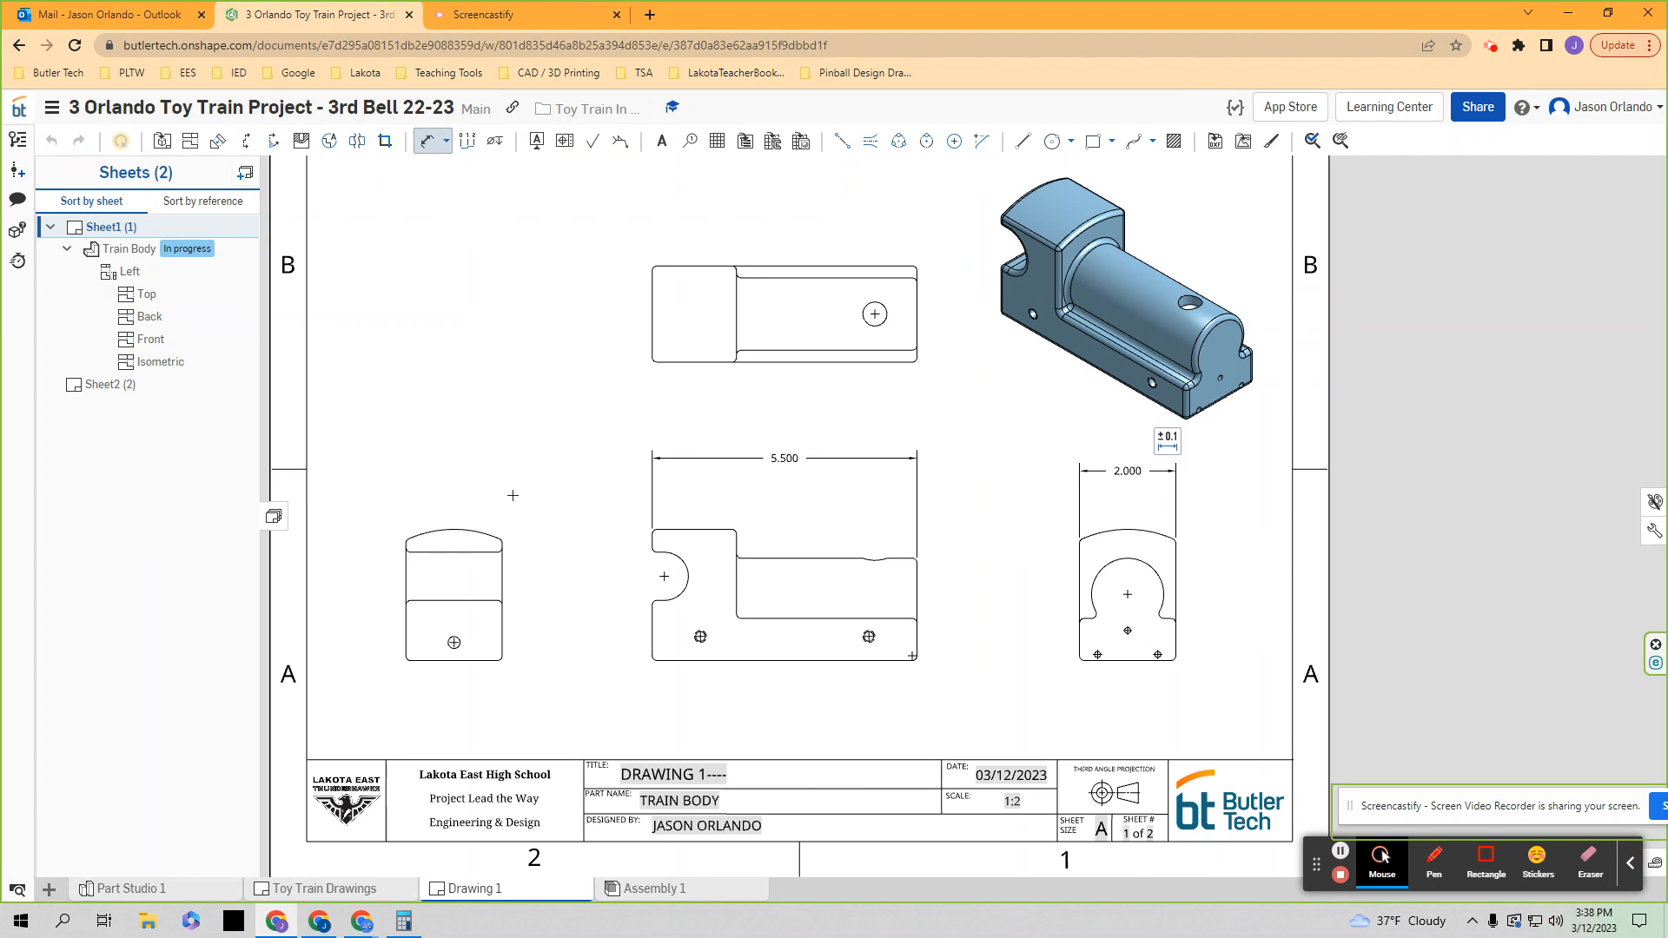
{"action": "scroll", "coordinate": [515, 502], "scroll_direction": "up", "scroll_amount": 1}
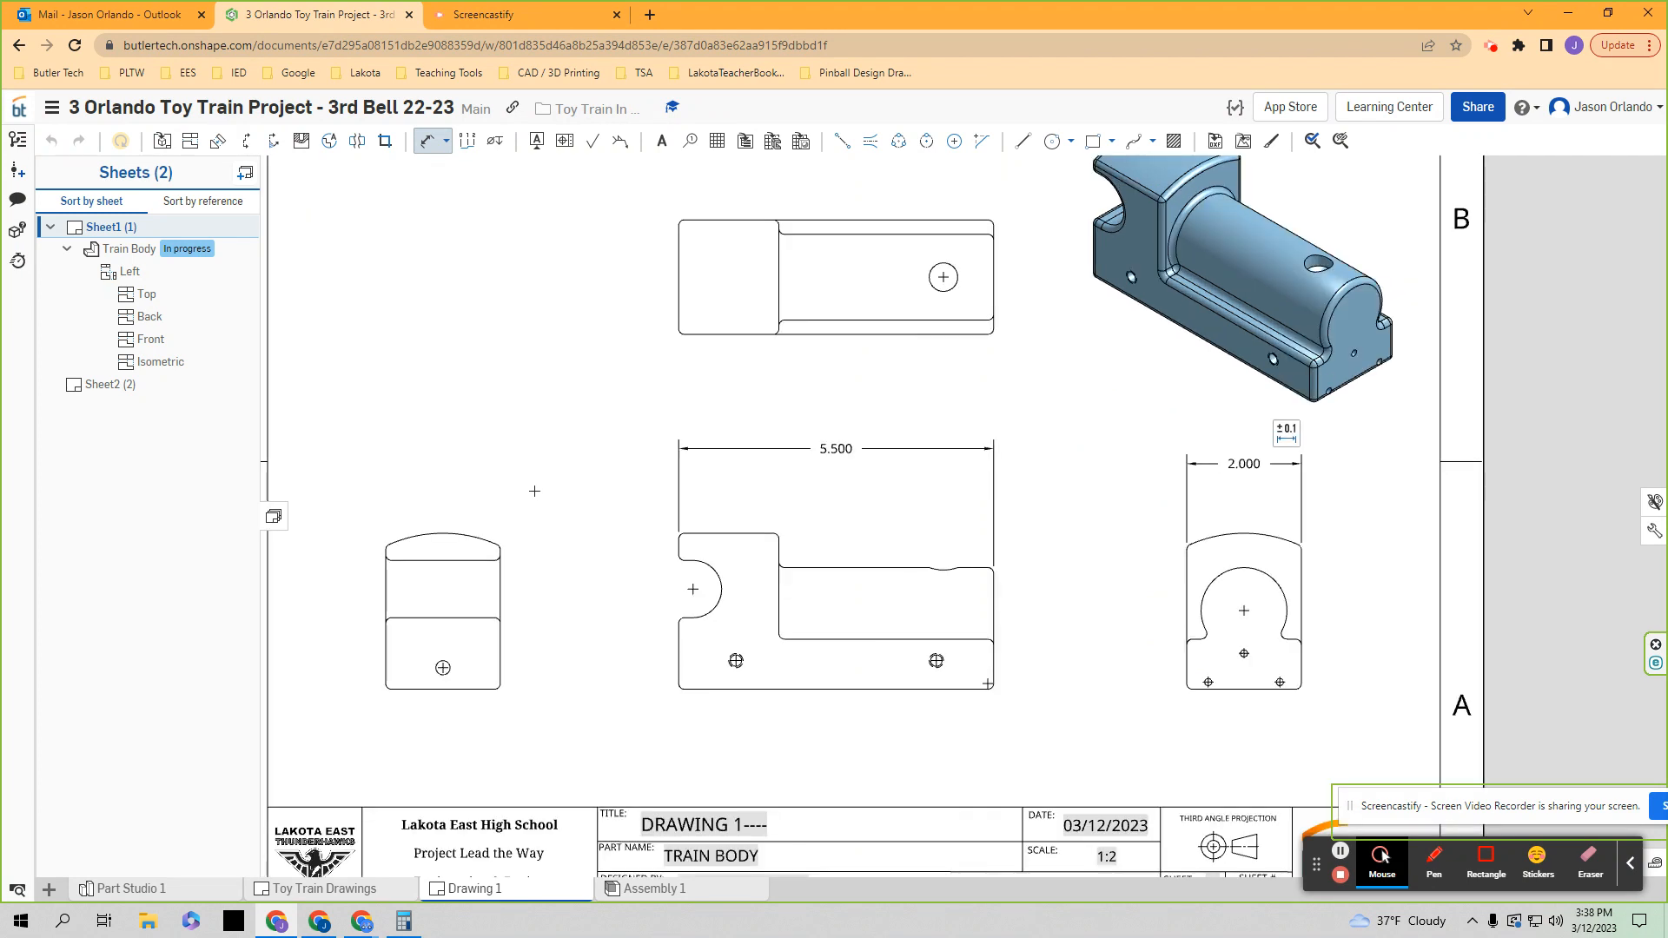
{"action": "scroll", "coordinate": [530, 488], "scroll_direction": "up", "scroll_amount": 1}
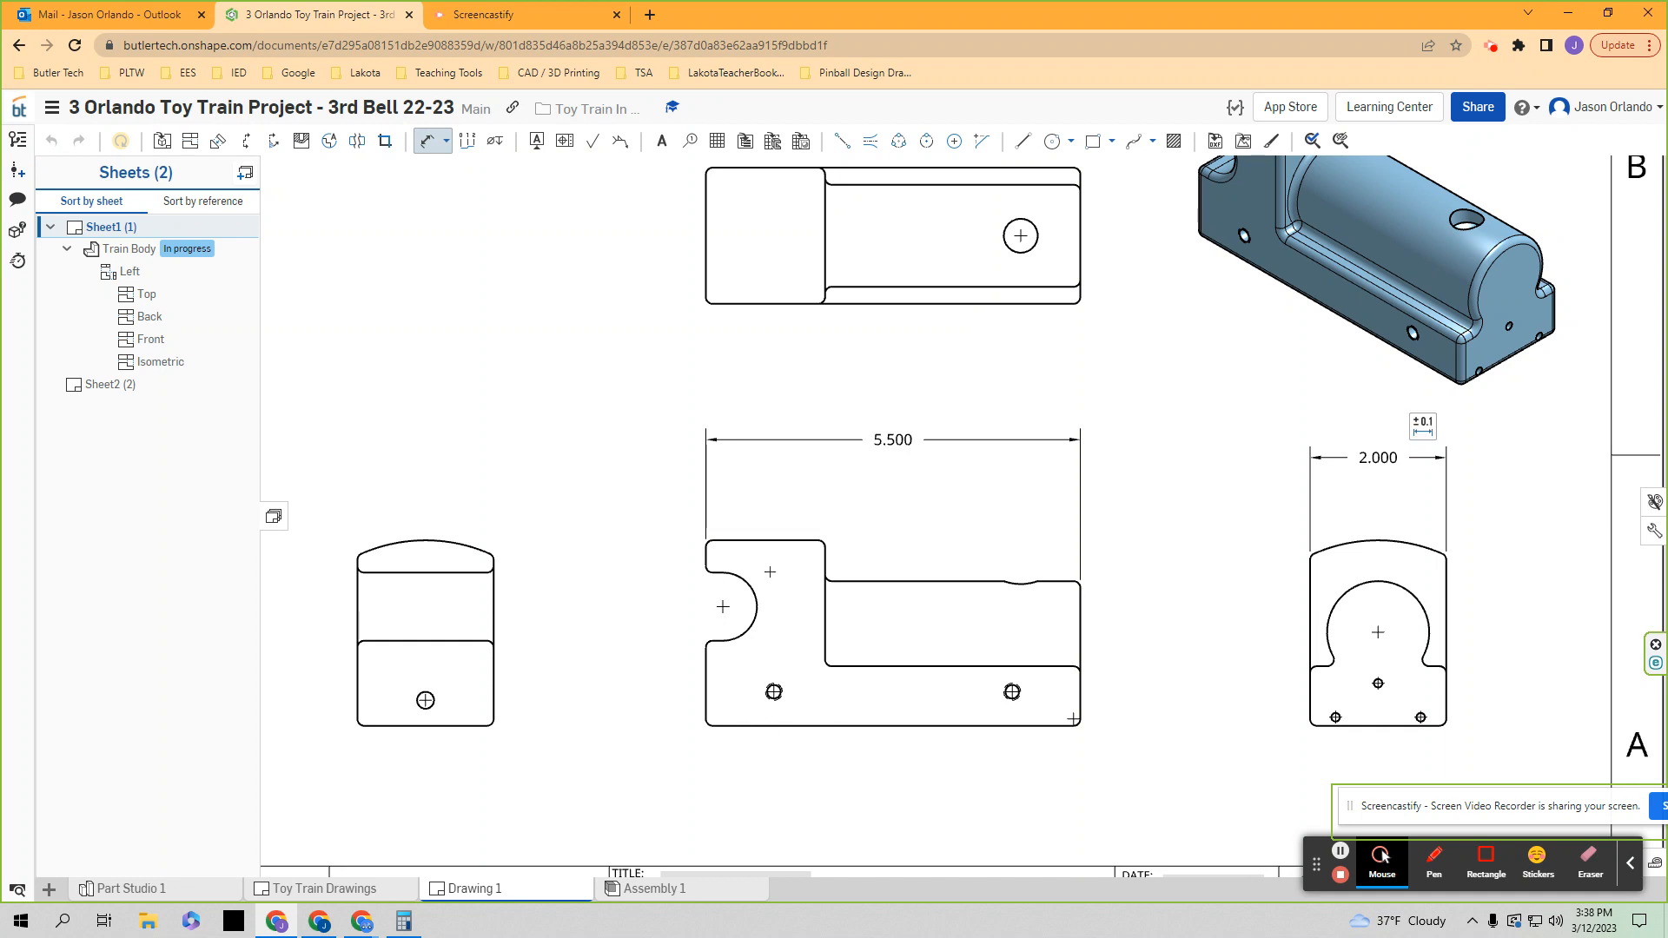
{"action": "left_click", "coordinate": [756, 540]}
{"action": "left_click", "coordinate": [769, 725]}
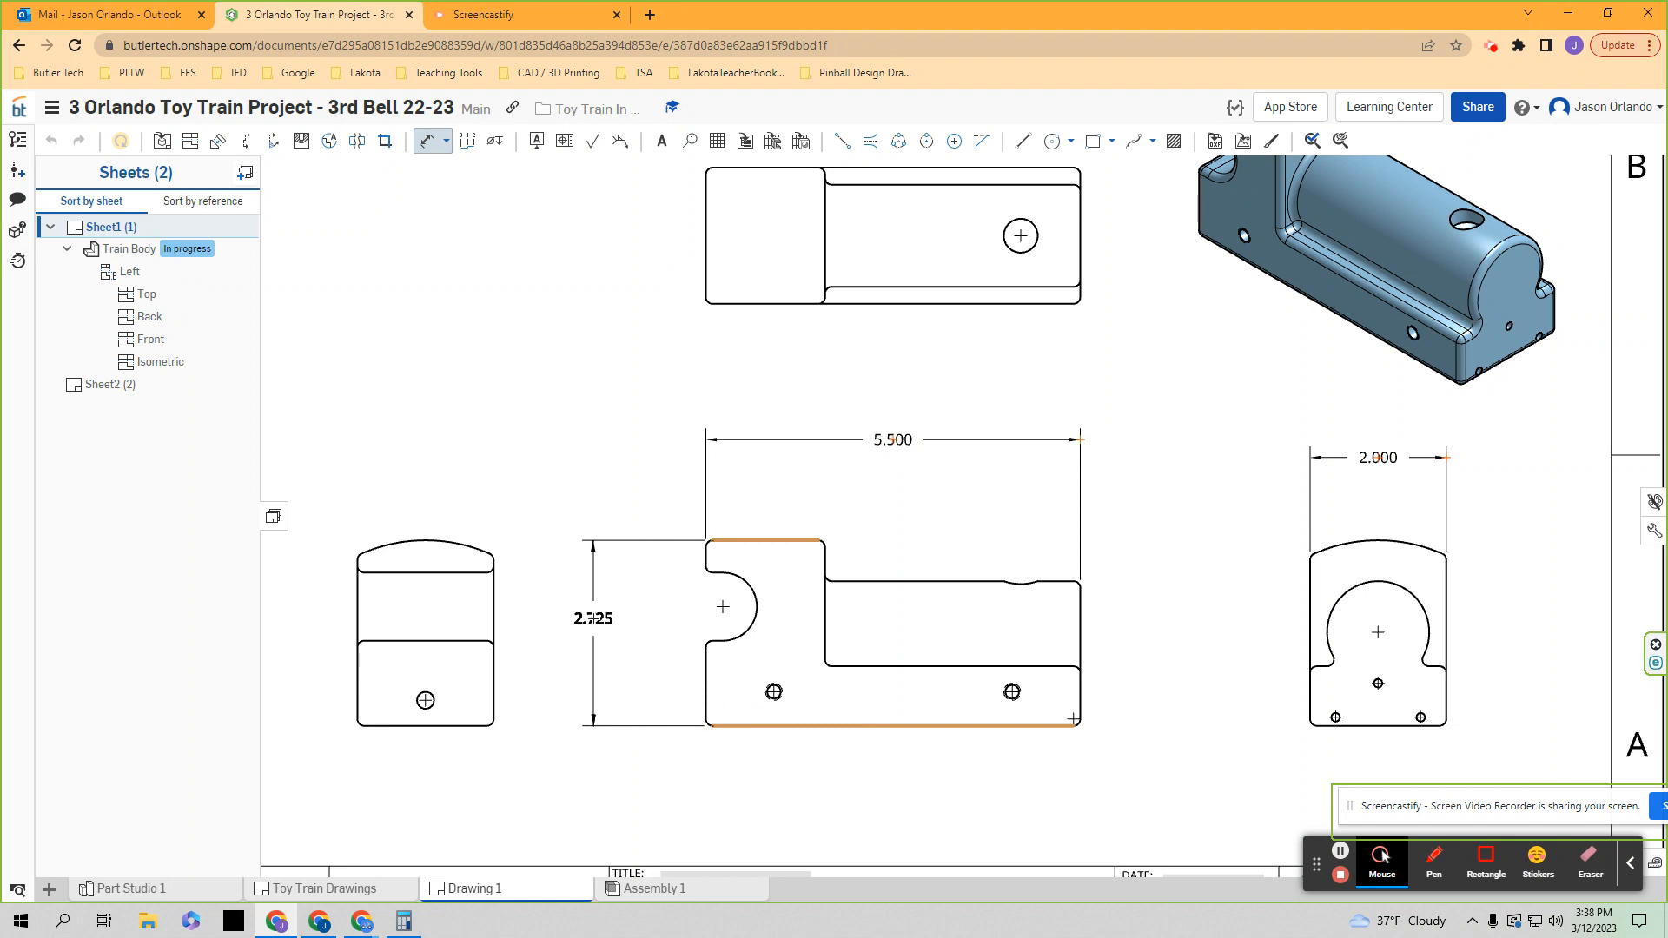
{"action": "left_click", "coordinate": [600, 623]}
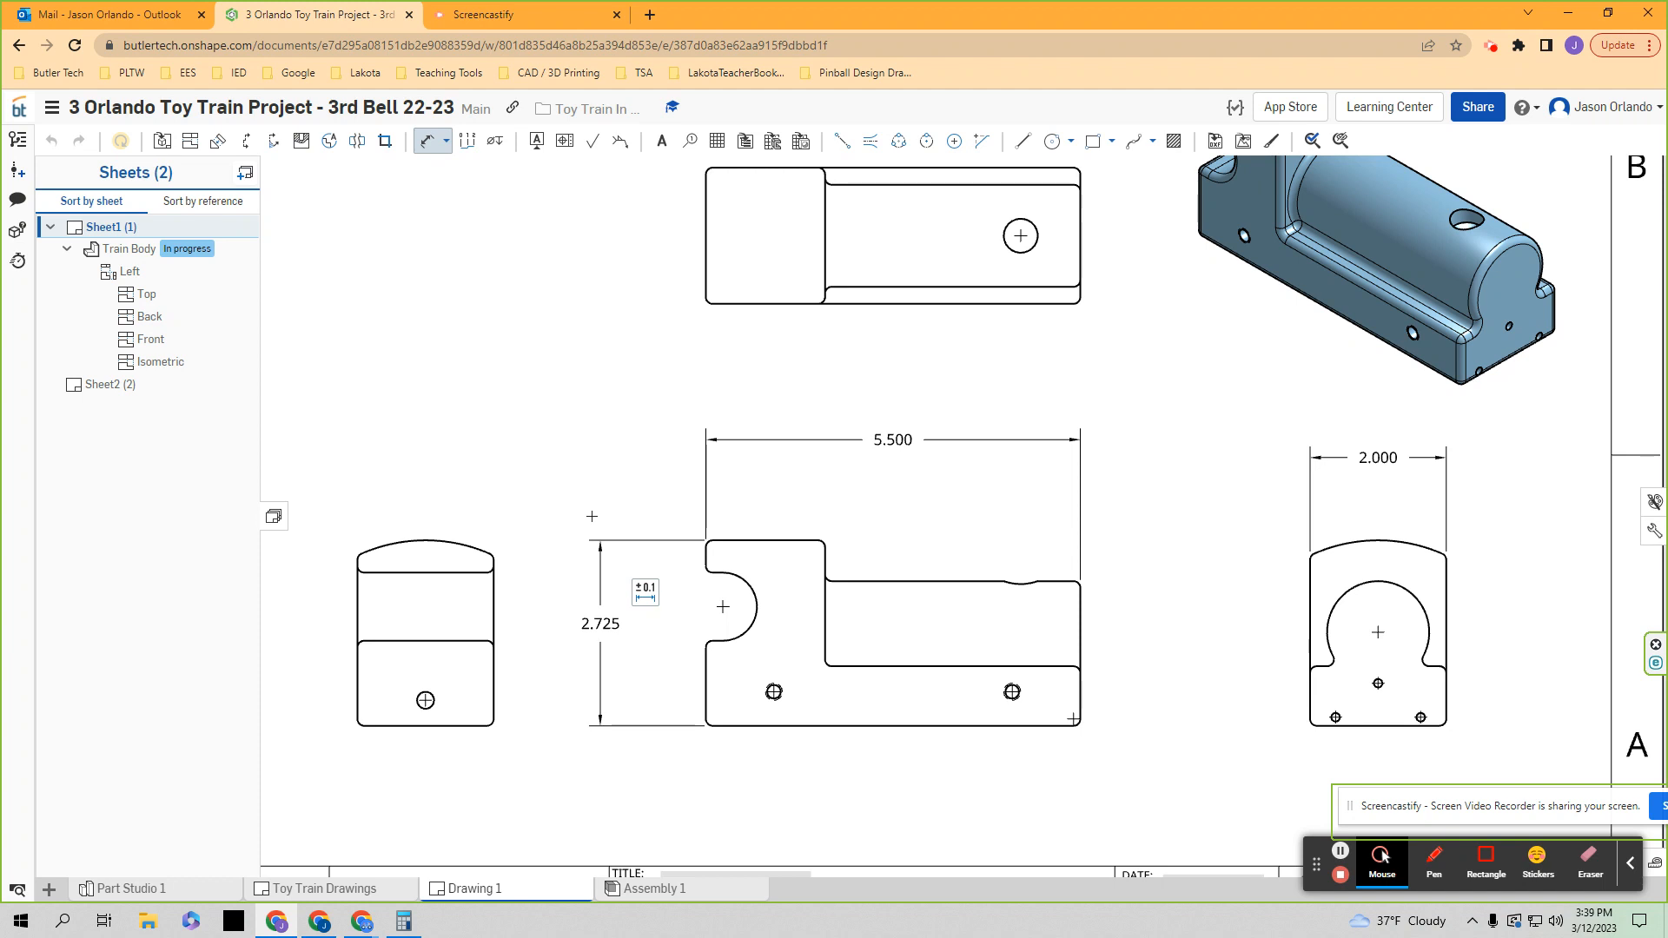
{"action": "key", "text": "Escape"}
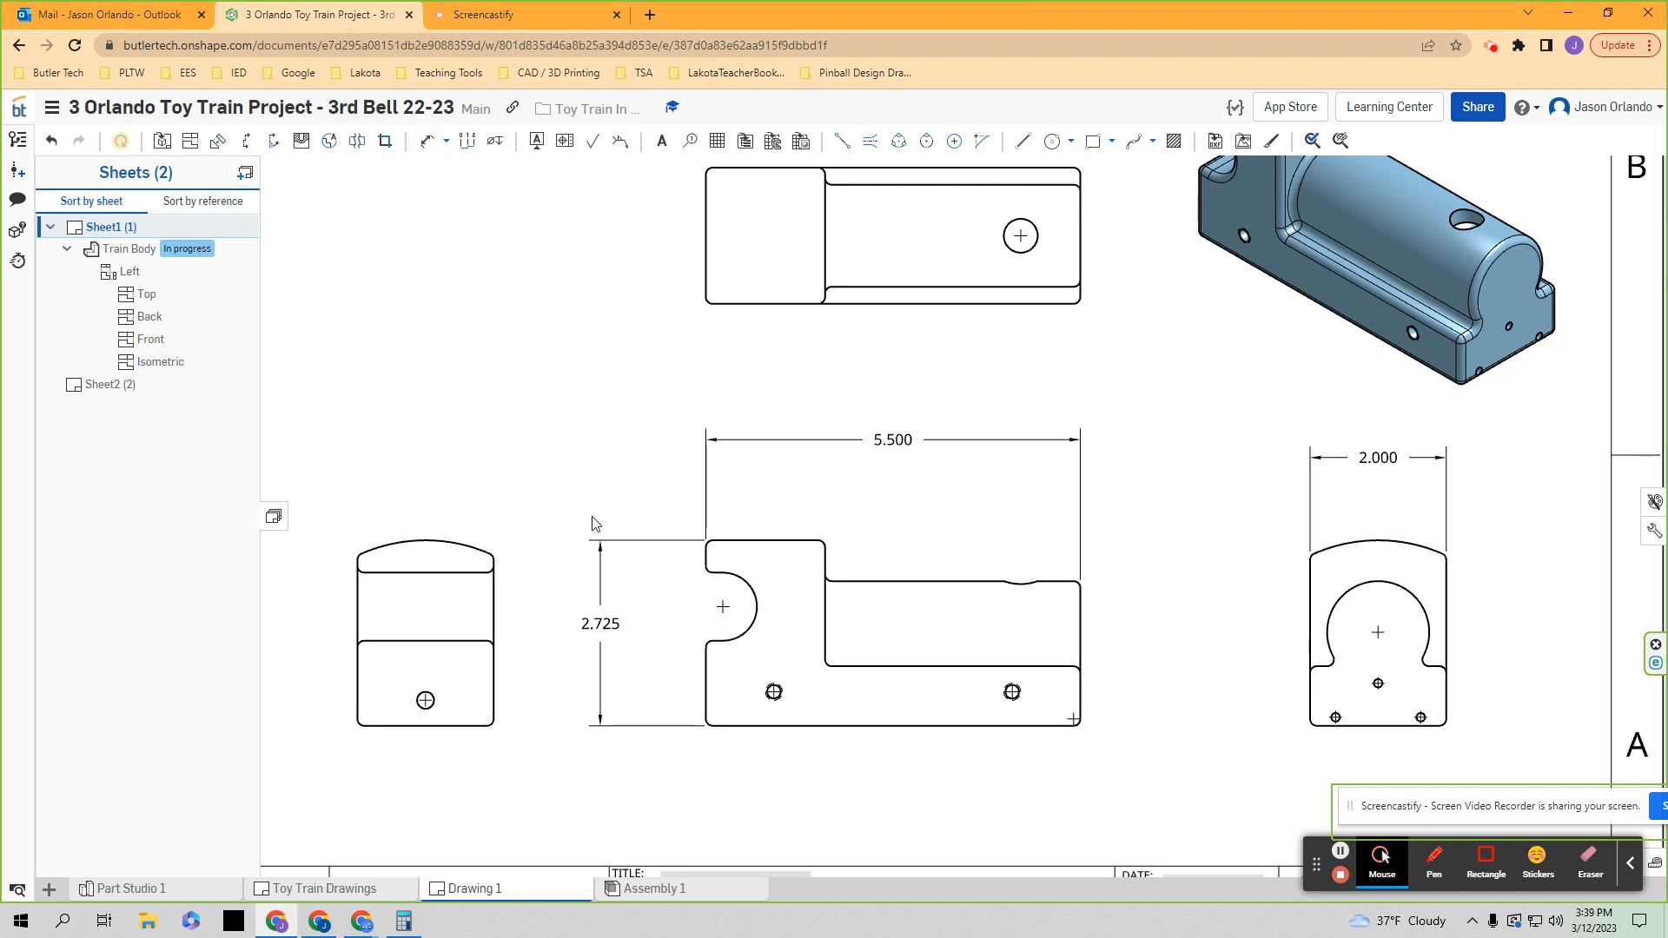
{"action": "key", "text": "Delete"}
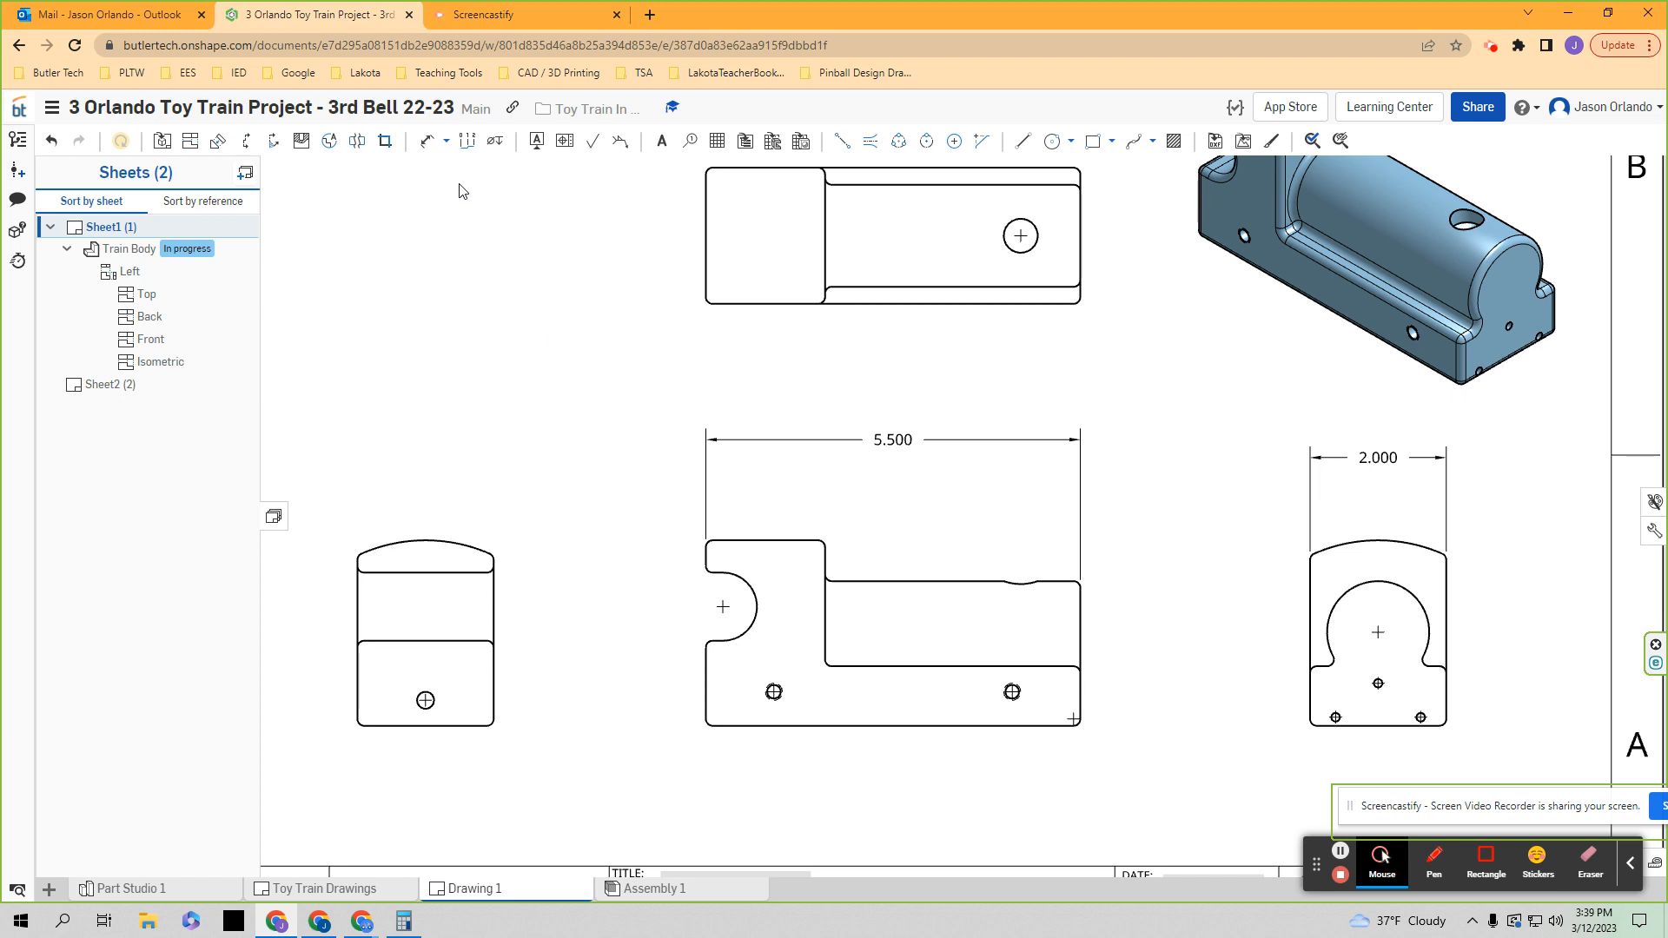
- Add a radius dimension to the curved roof arc in the Back view, placing the text above and right of it
{"action": "left_click", "coordinate": [429, 141]}
{"action": "scroll", "coordinate": [599, 547], "scroll_direction": "up", "scroll_amount": 2}
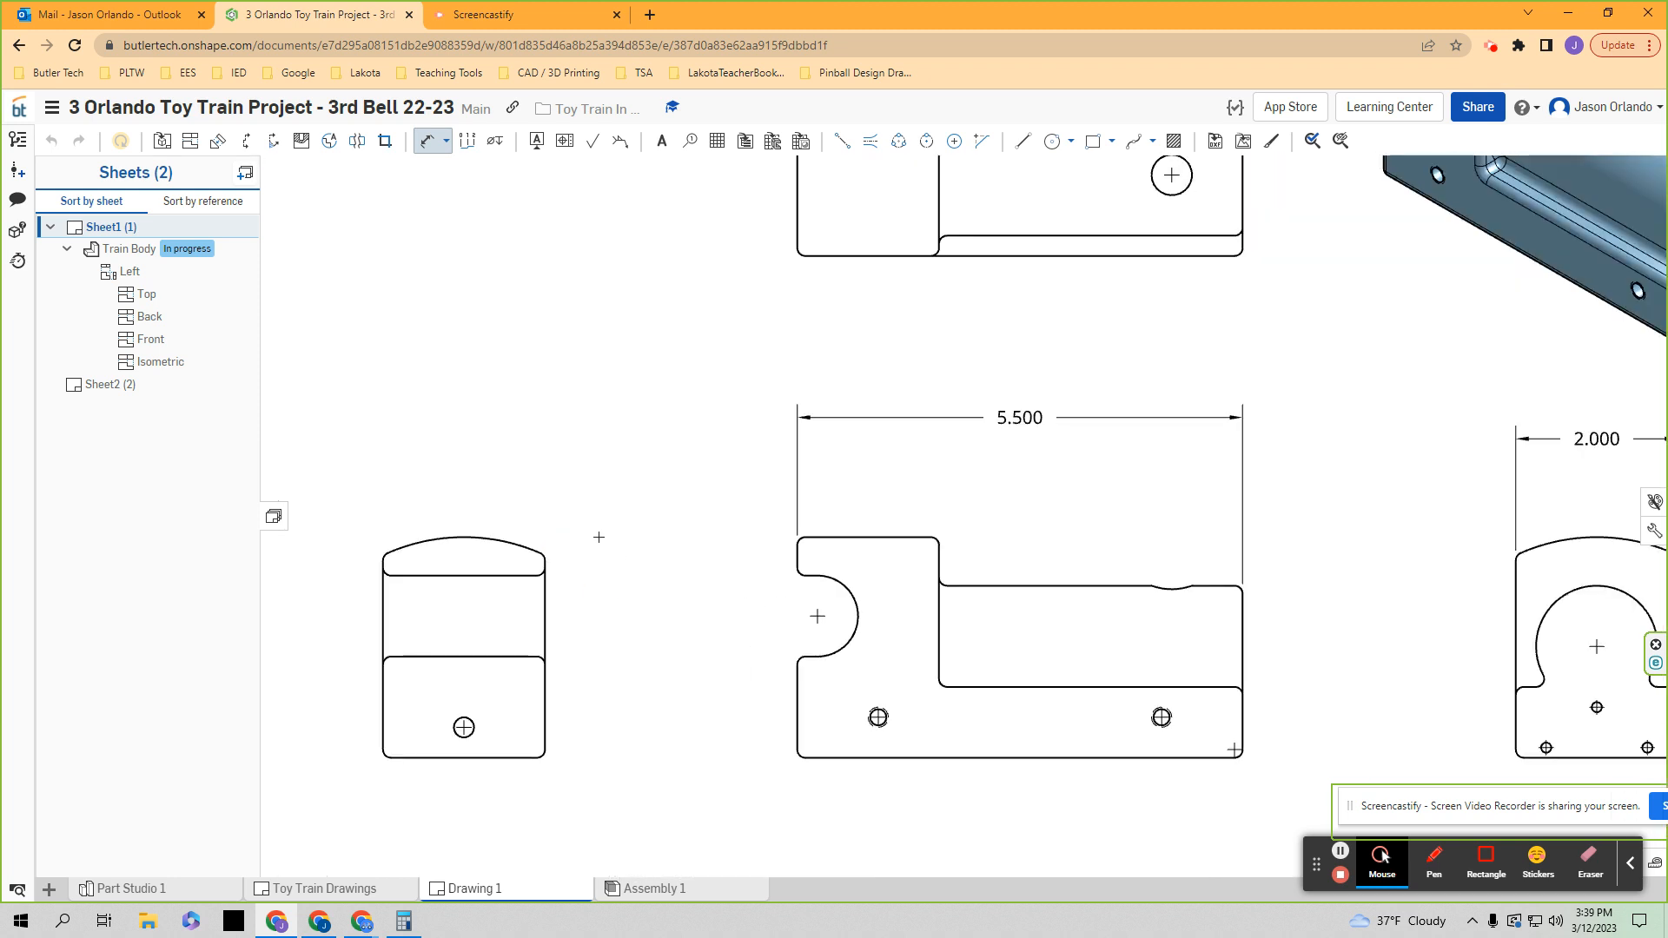
{"action": "left_click", "coordinate": [452, 535]}
{"action": "left_click", "coordinate": [526, 464]}
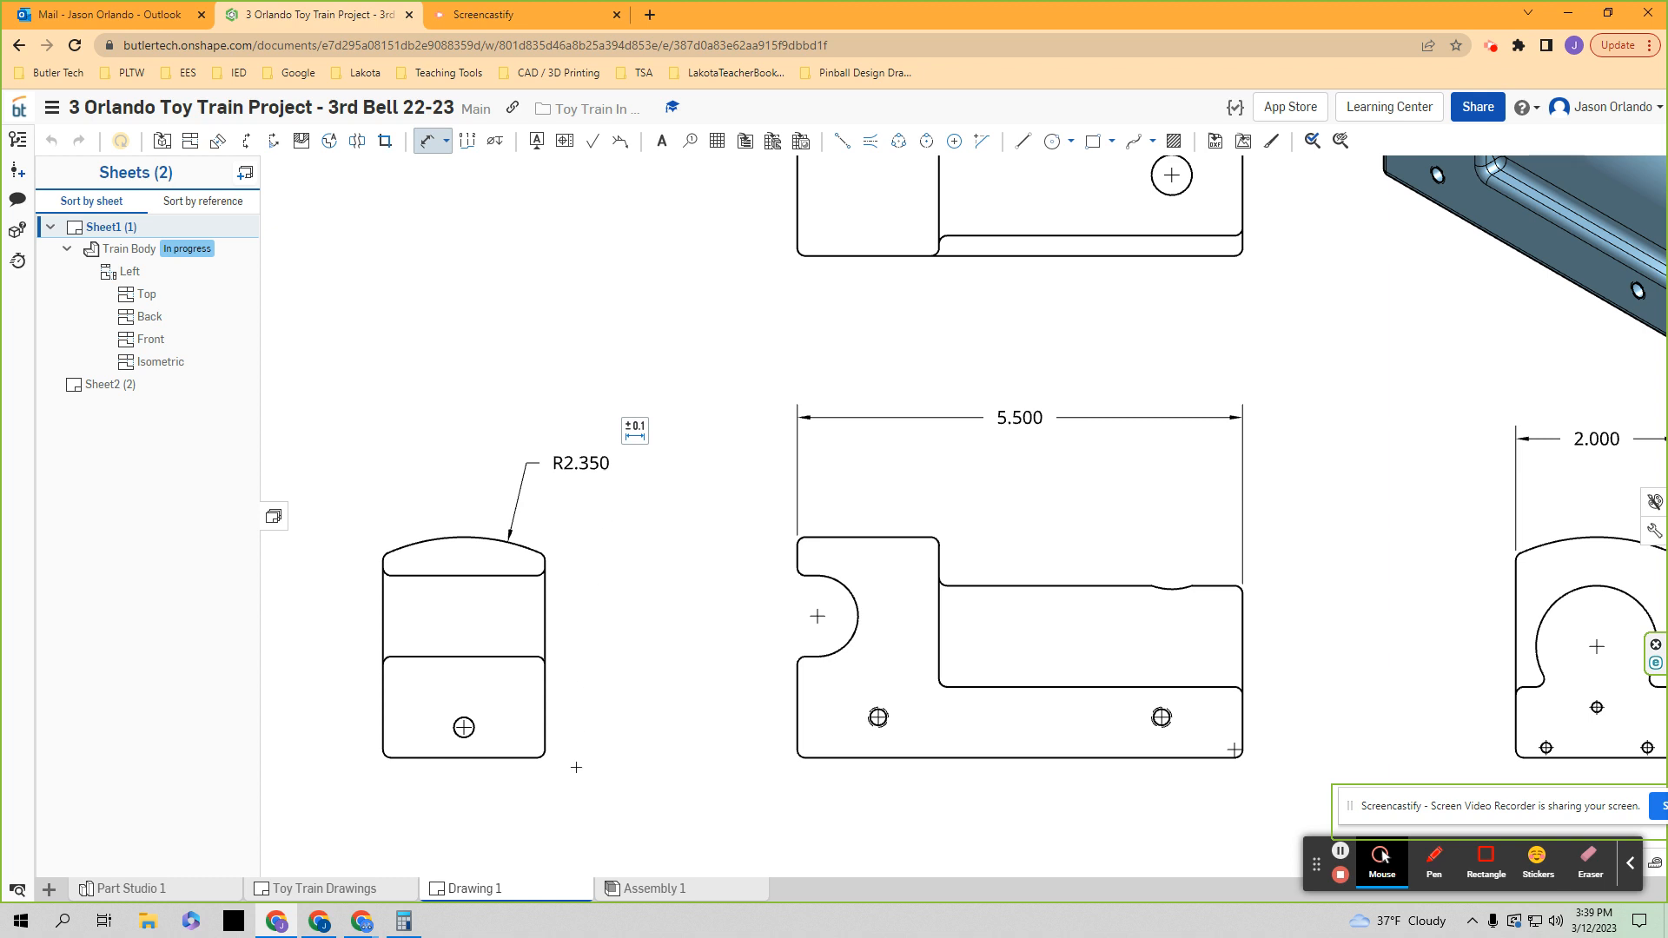
- Draw a line in the Back view from the roof radius dimension's arrow tip to the center of the hole
{"action": "scroll", "coordinate": [474, 781], "scroll_direction": "up", "scroll_amount": 2}
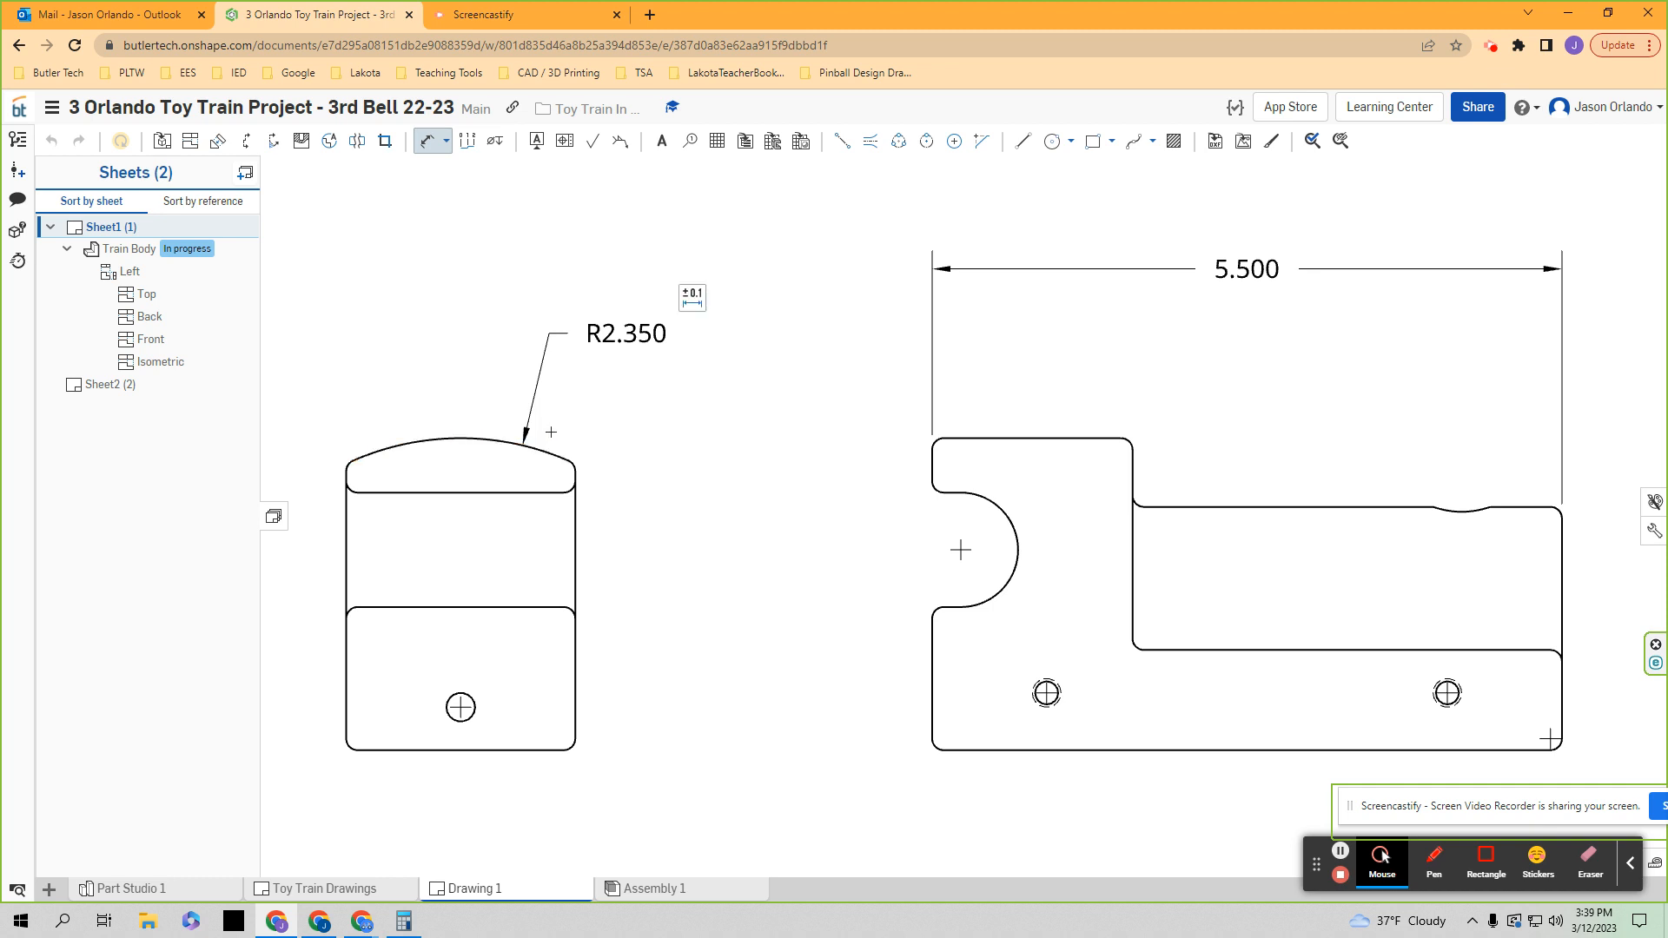
{"action": "left_click", "coordinate": [1023, 141]}
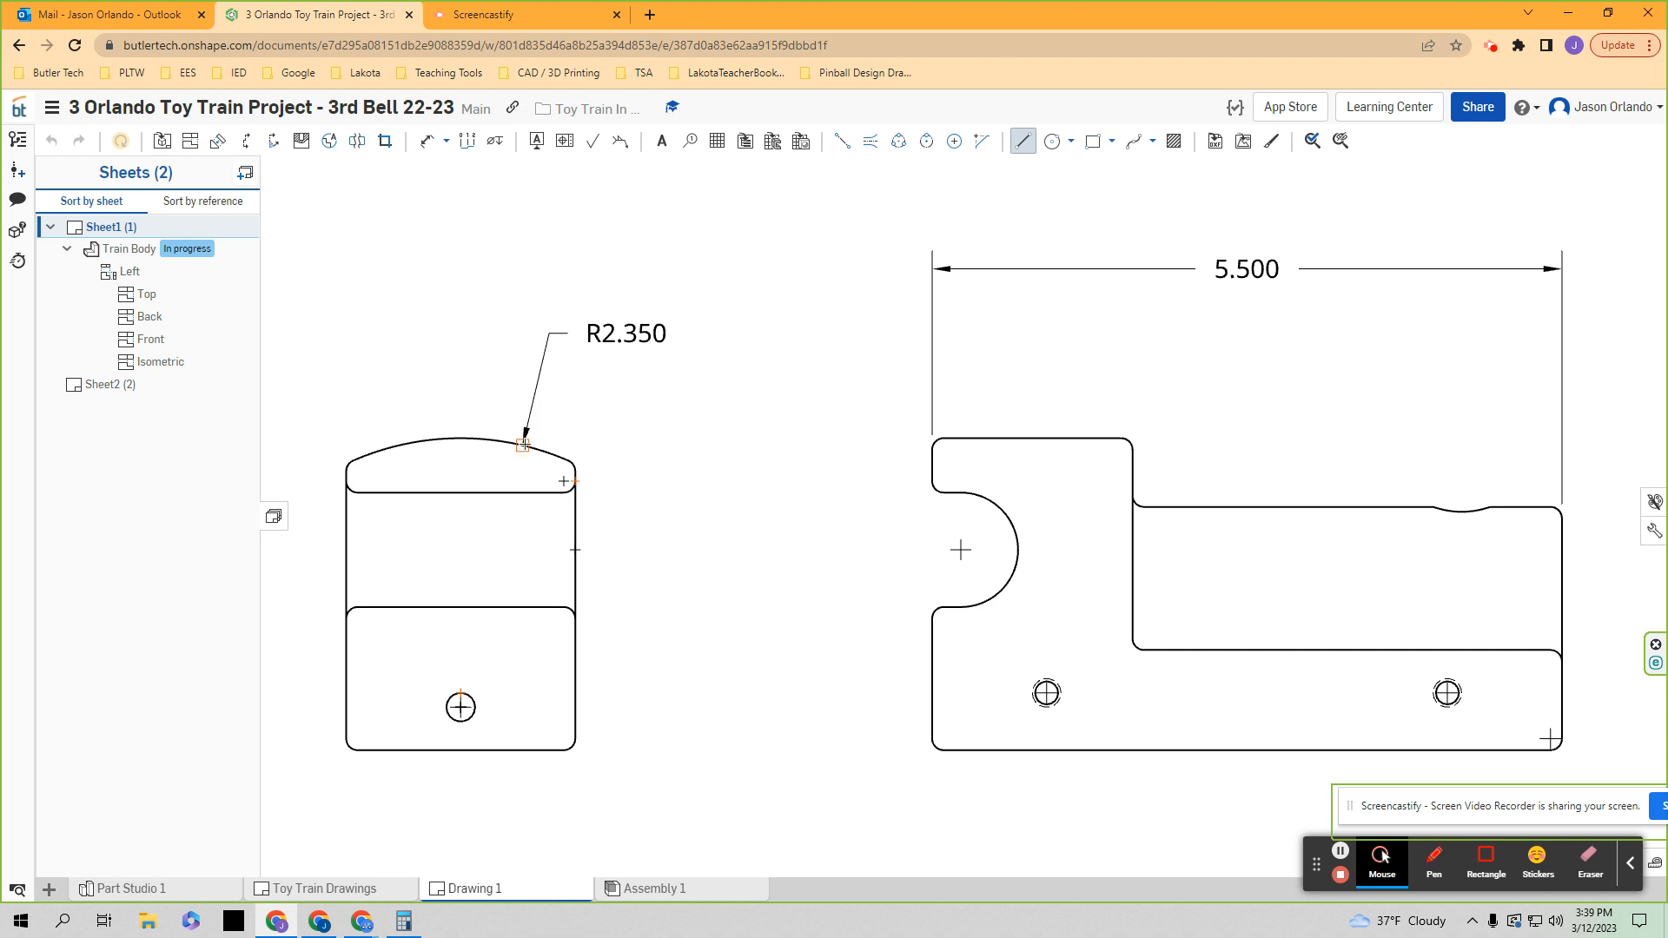
{"action": "left_click", "coordinate": [523, 445]}
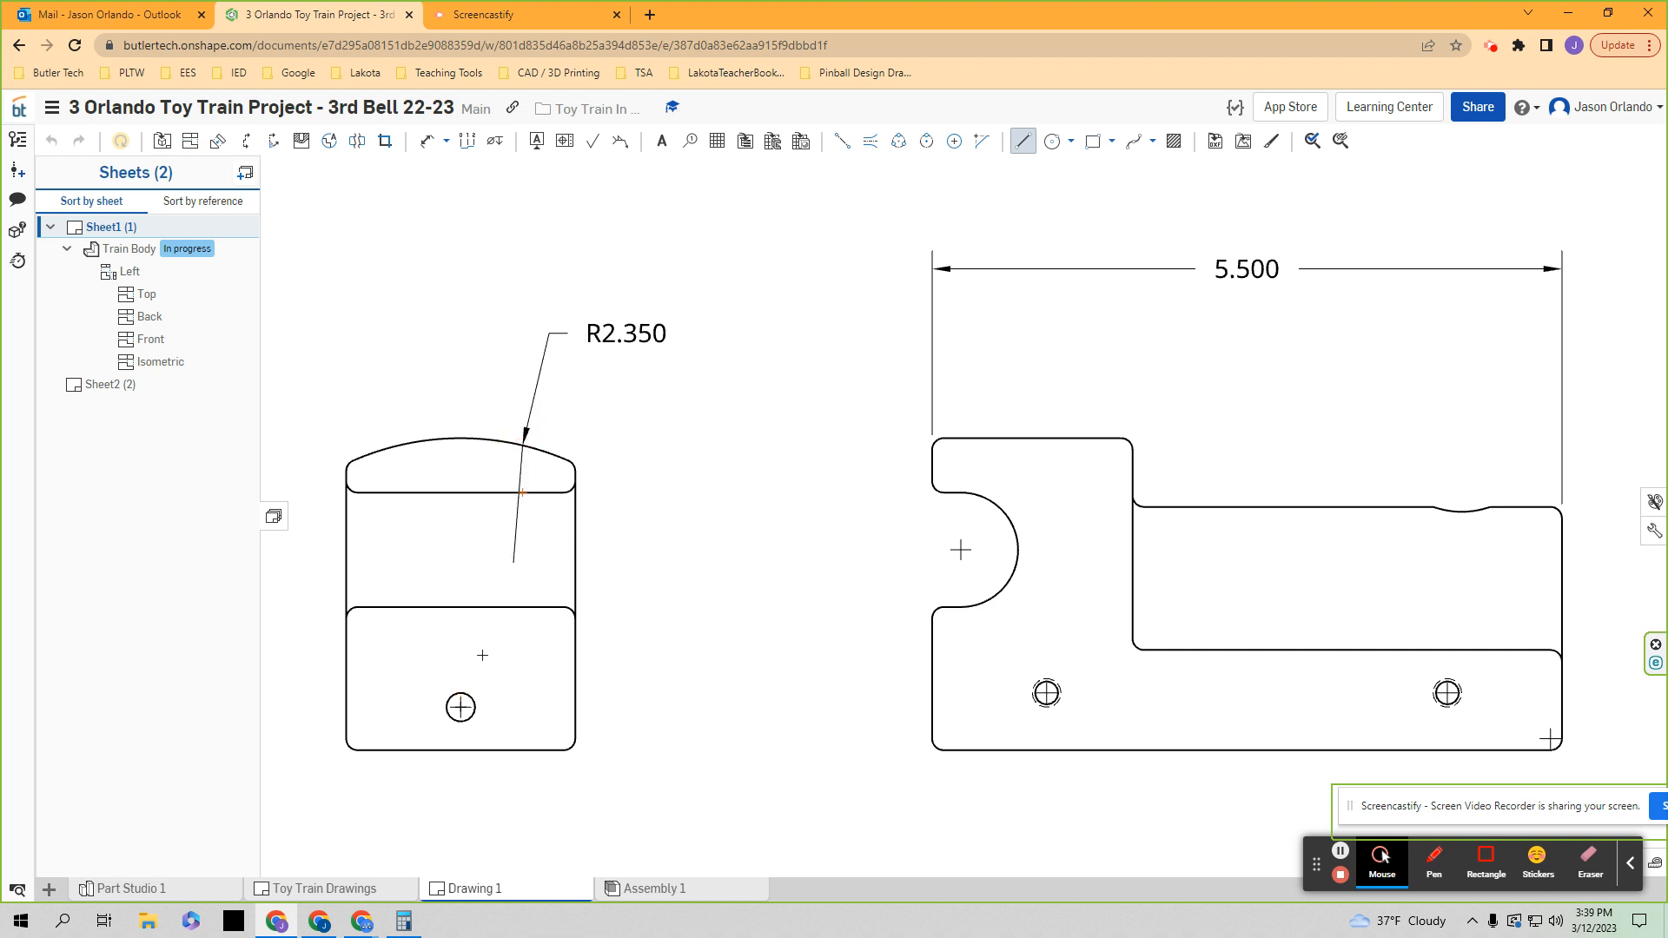
{"action": "left_click", "coordinate": [461, 707]}
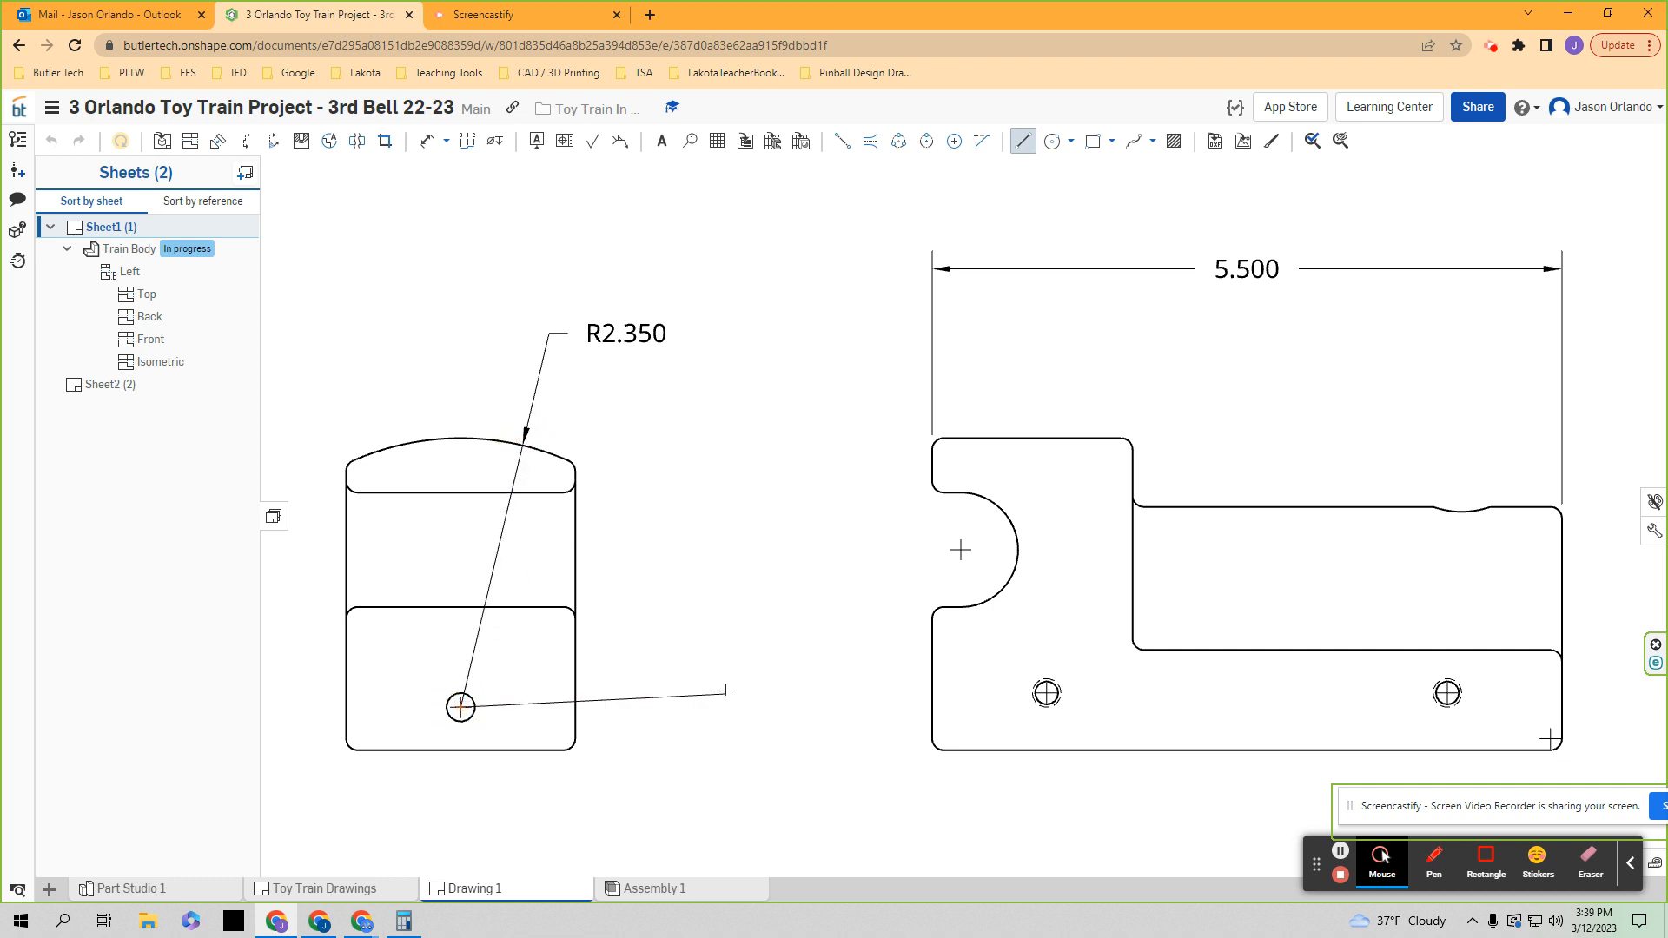
{"action": "left_click", "coordinate": [1023, 141]}
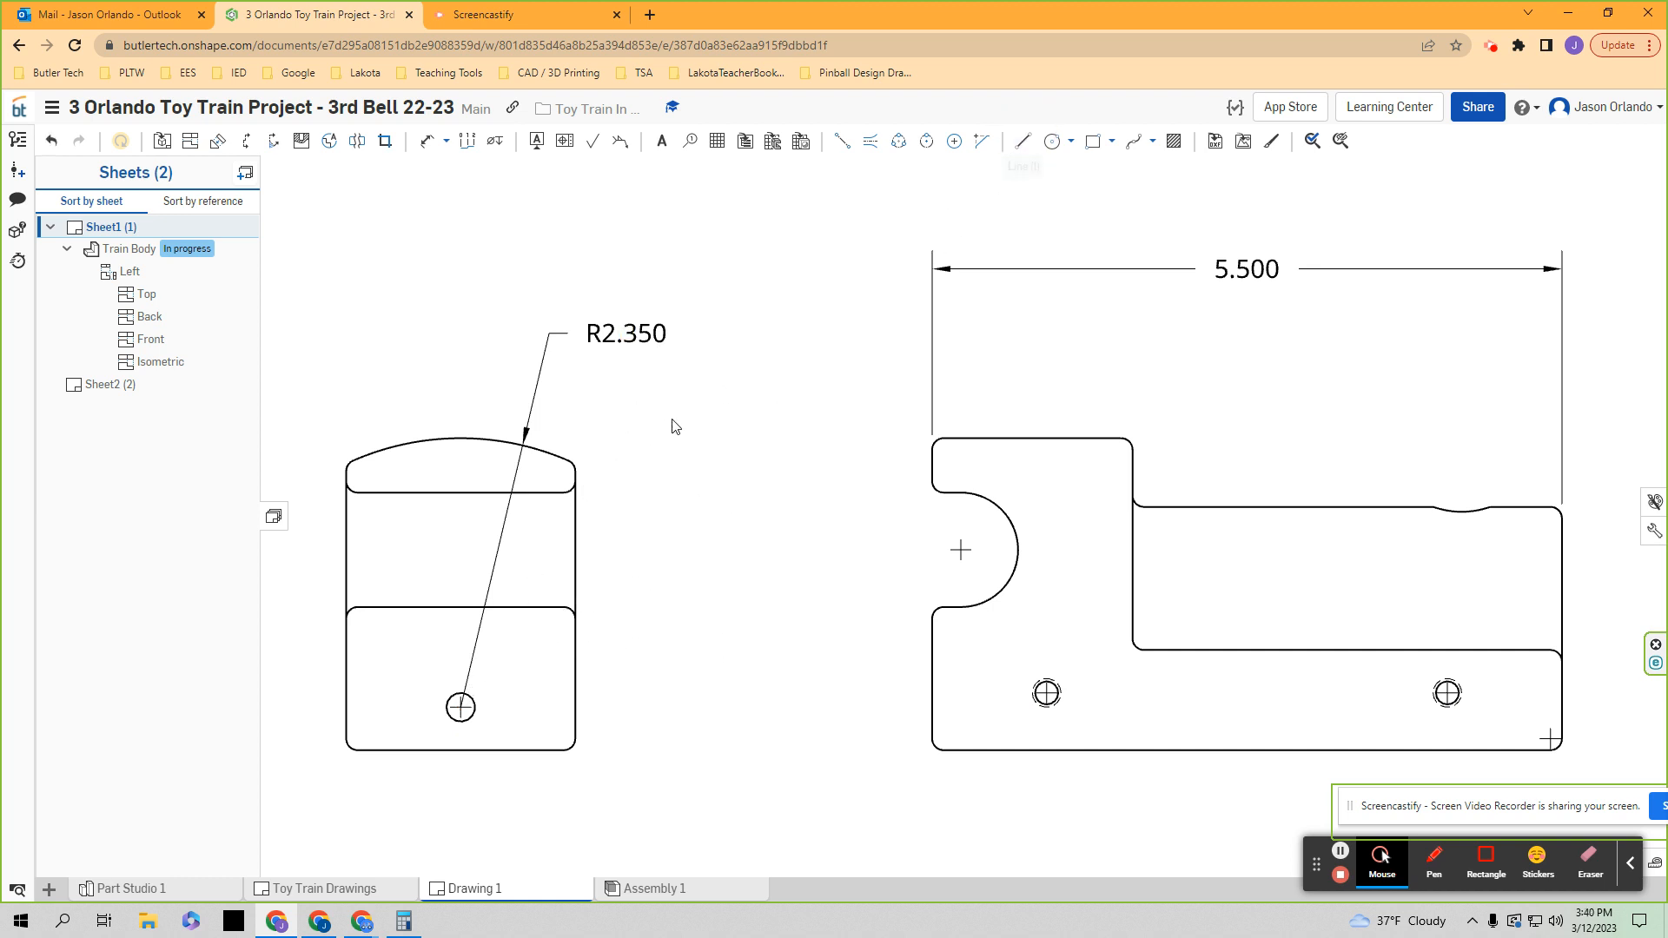
{"action": "left_click", "coordinate": [508, 550]}
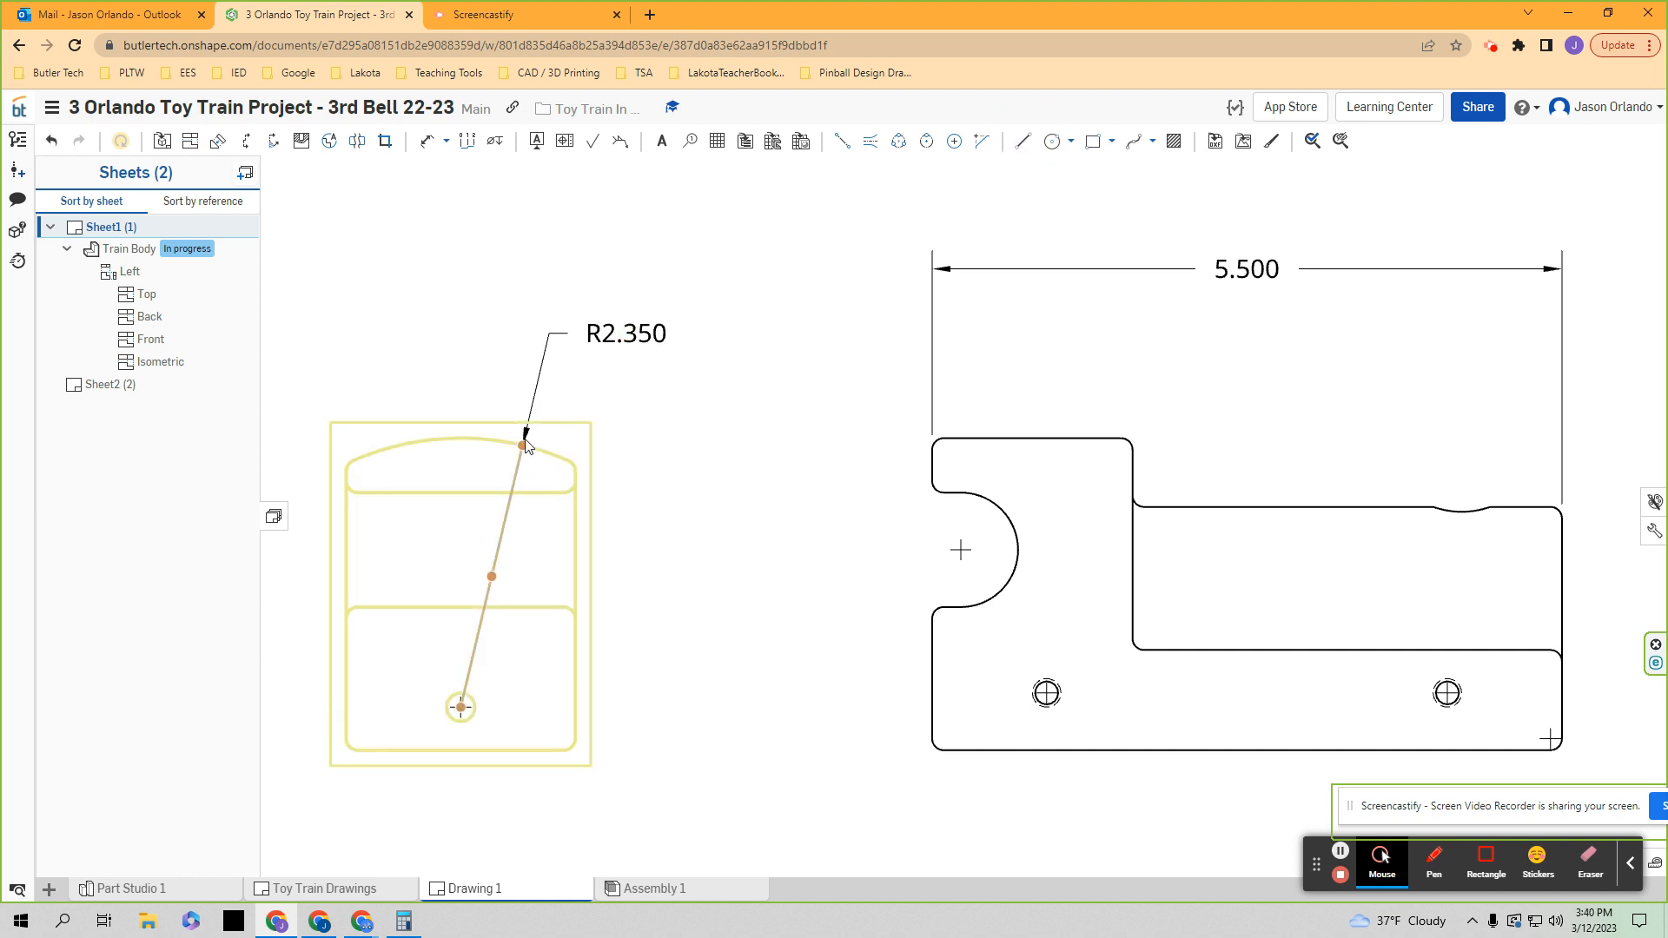
{"action": "left_click", "coordinate": [729, 503]}
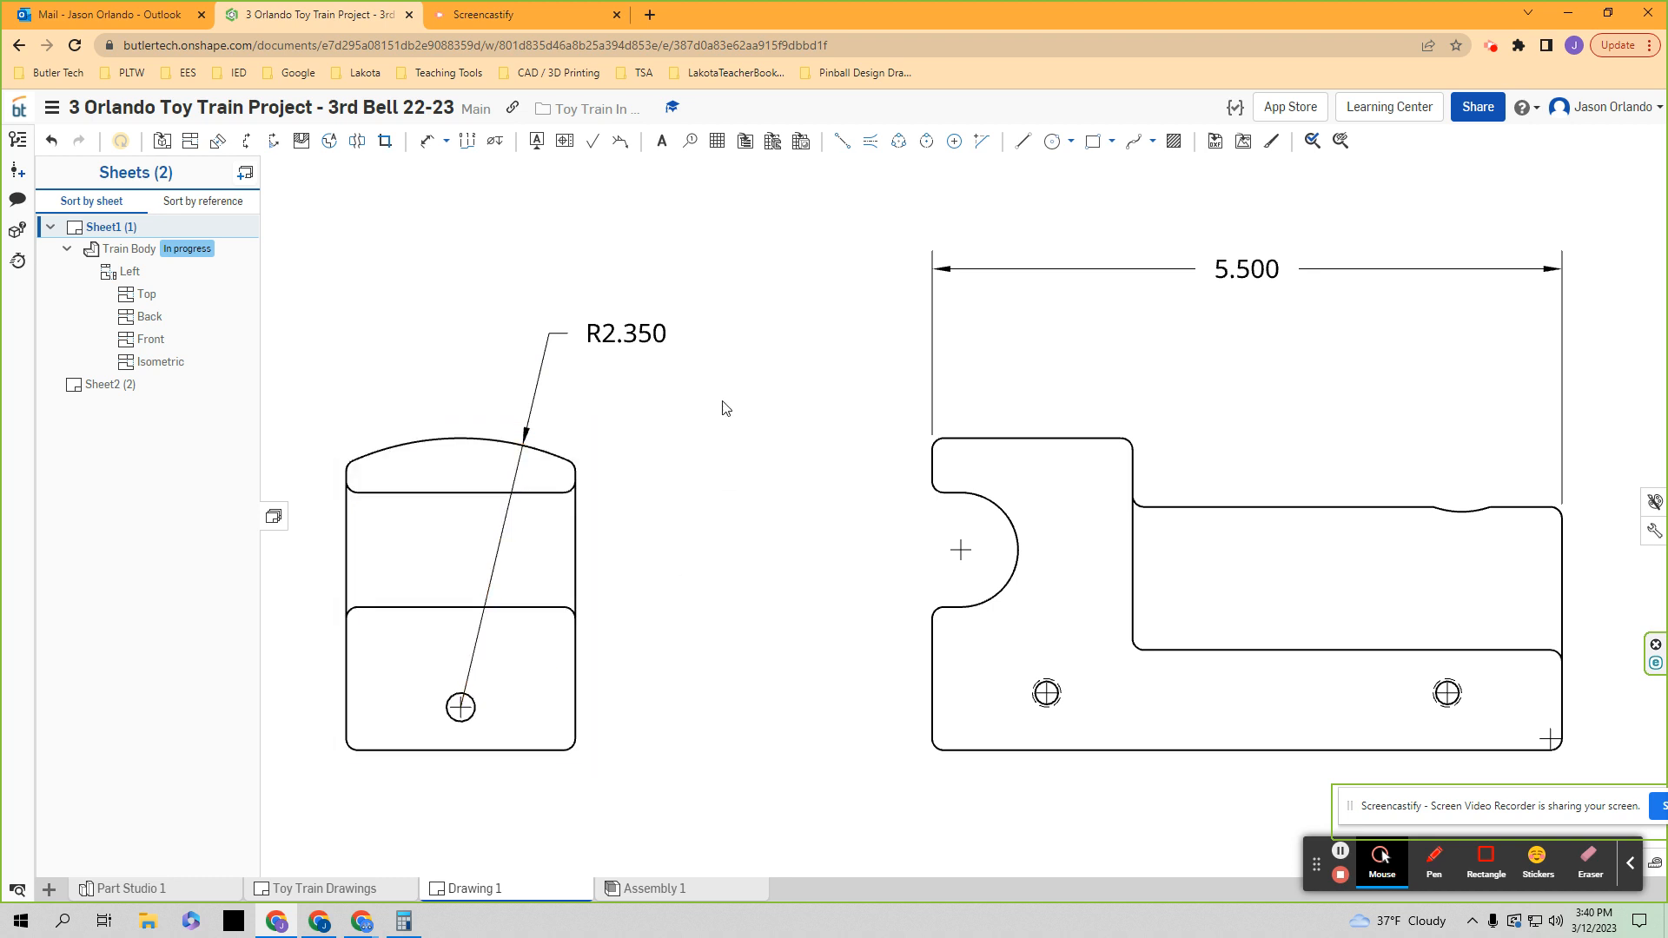
- Dimension the height of the Back view's hole center above the base edge, placing the dimension to the right of the view
{"action": "left_click", "coordinate": [427, 141]}
{"action": "scroll", "coordinate": [541, 678], "scroll_direction": "down", "scroll_amount": 3}
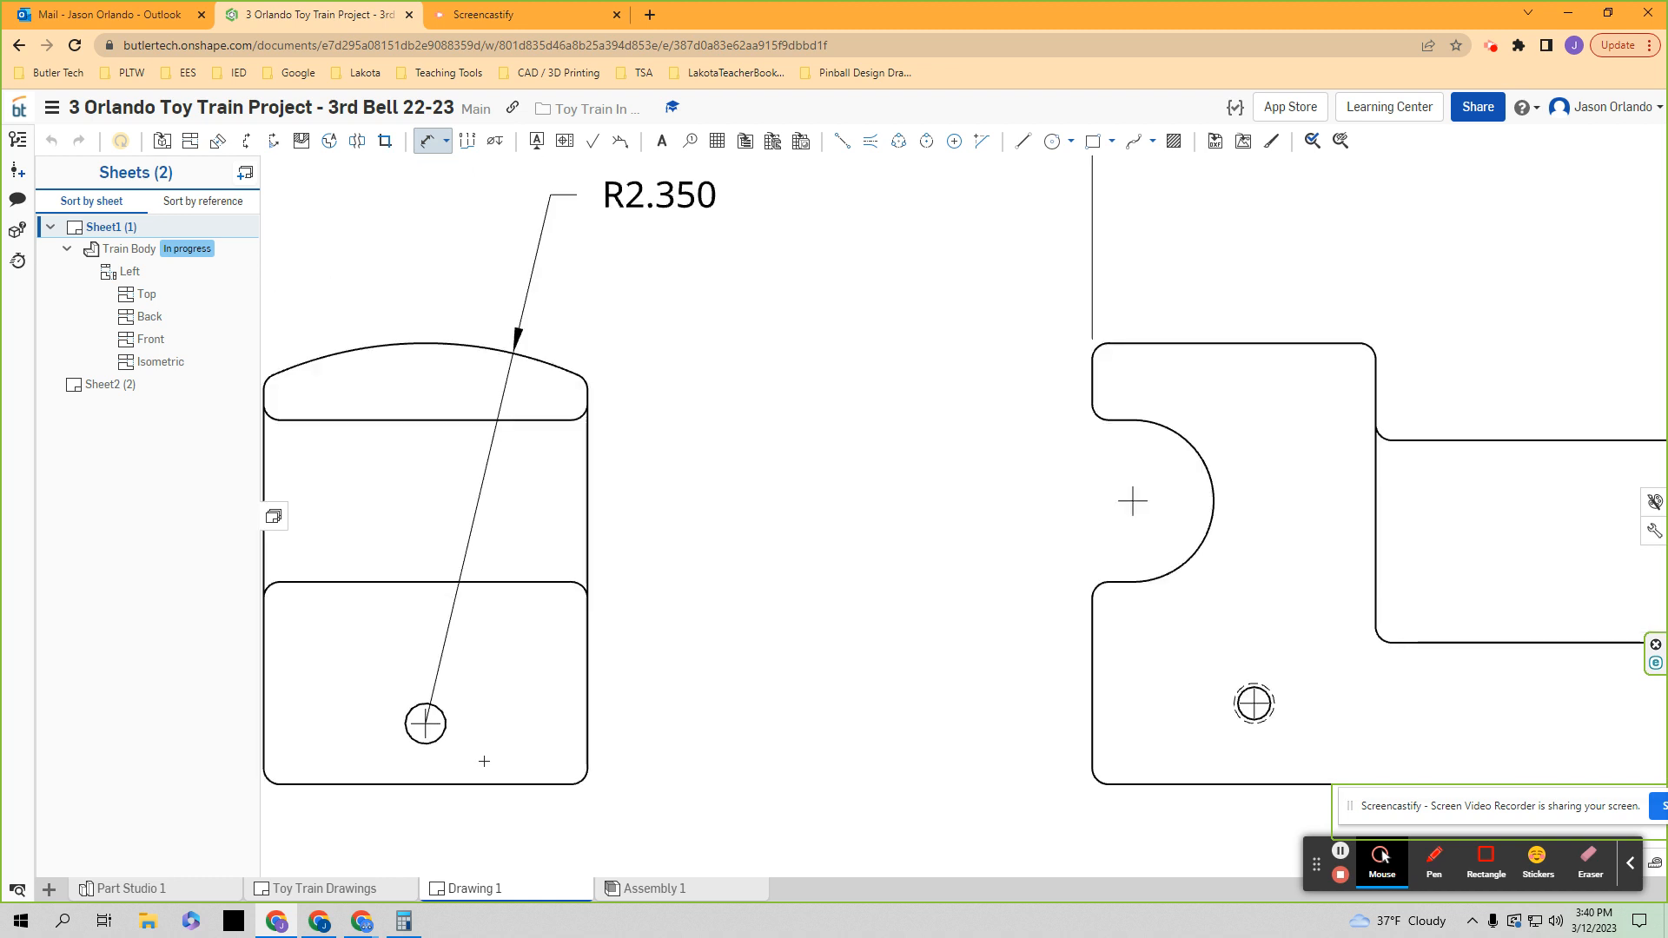
{"action": "left_click", "coordinate": [425, 724]}
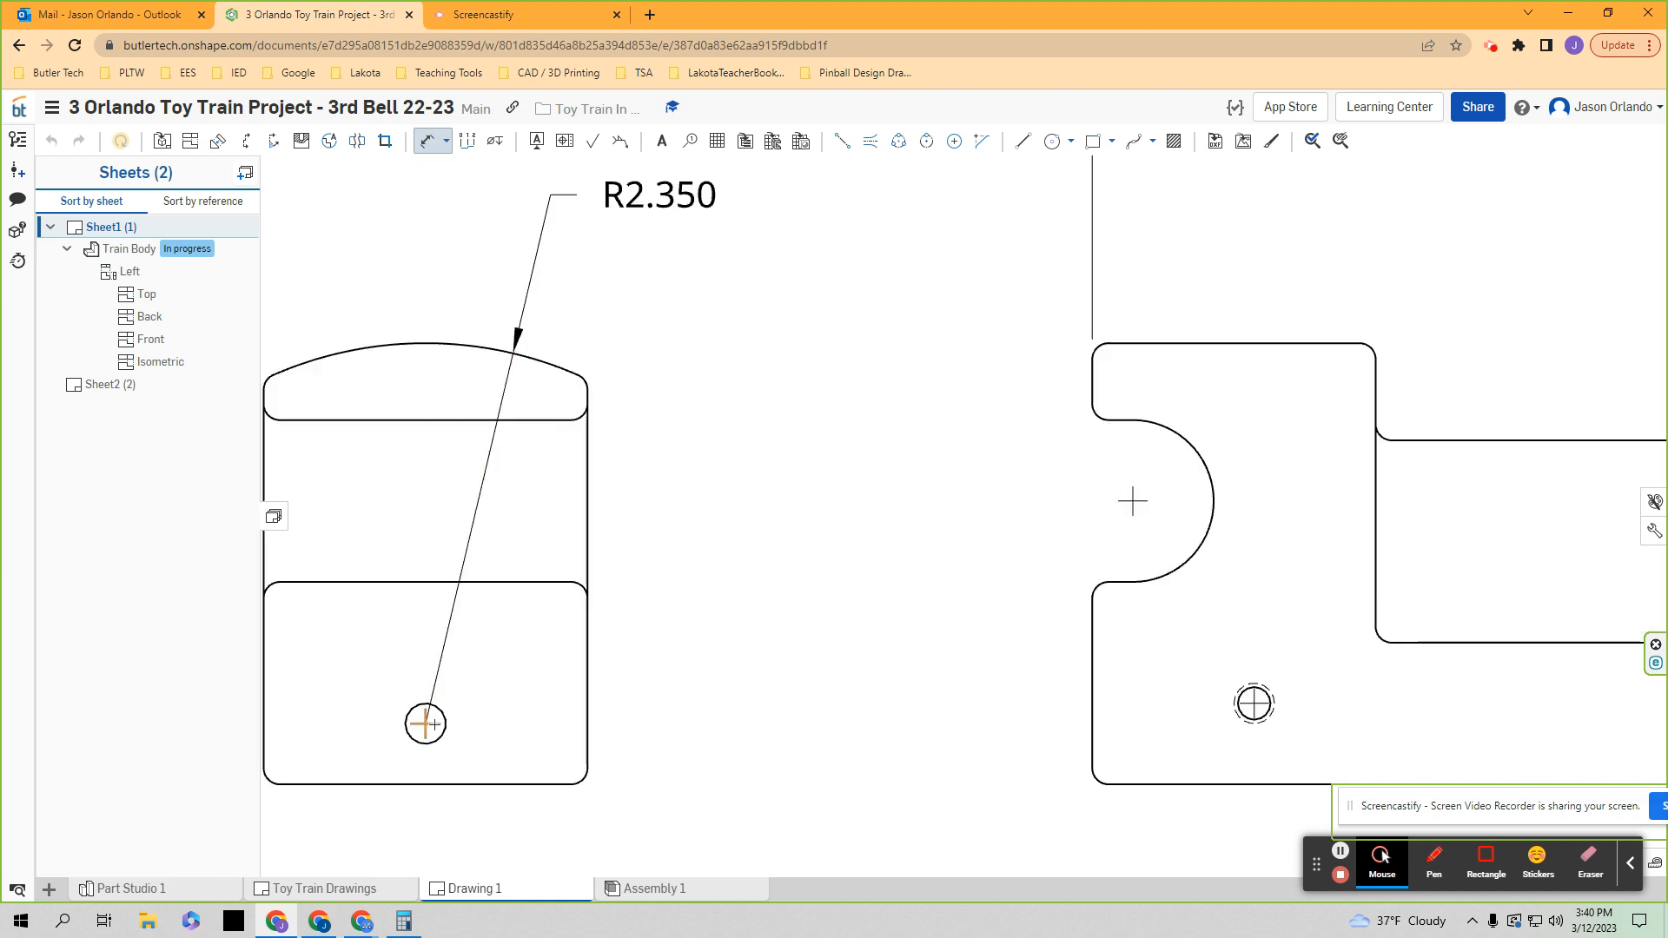
{"action": "left_click", "coordinate": [493, 783]}
{"action": "left_click", "coordinate": [677, 755]}
{"action": "scroll", "coordinate": [763, 533], "scroll_direction": "down", "scroll_amount": 5}
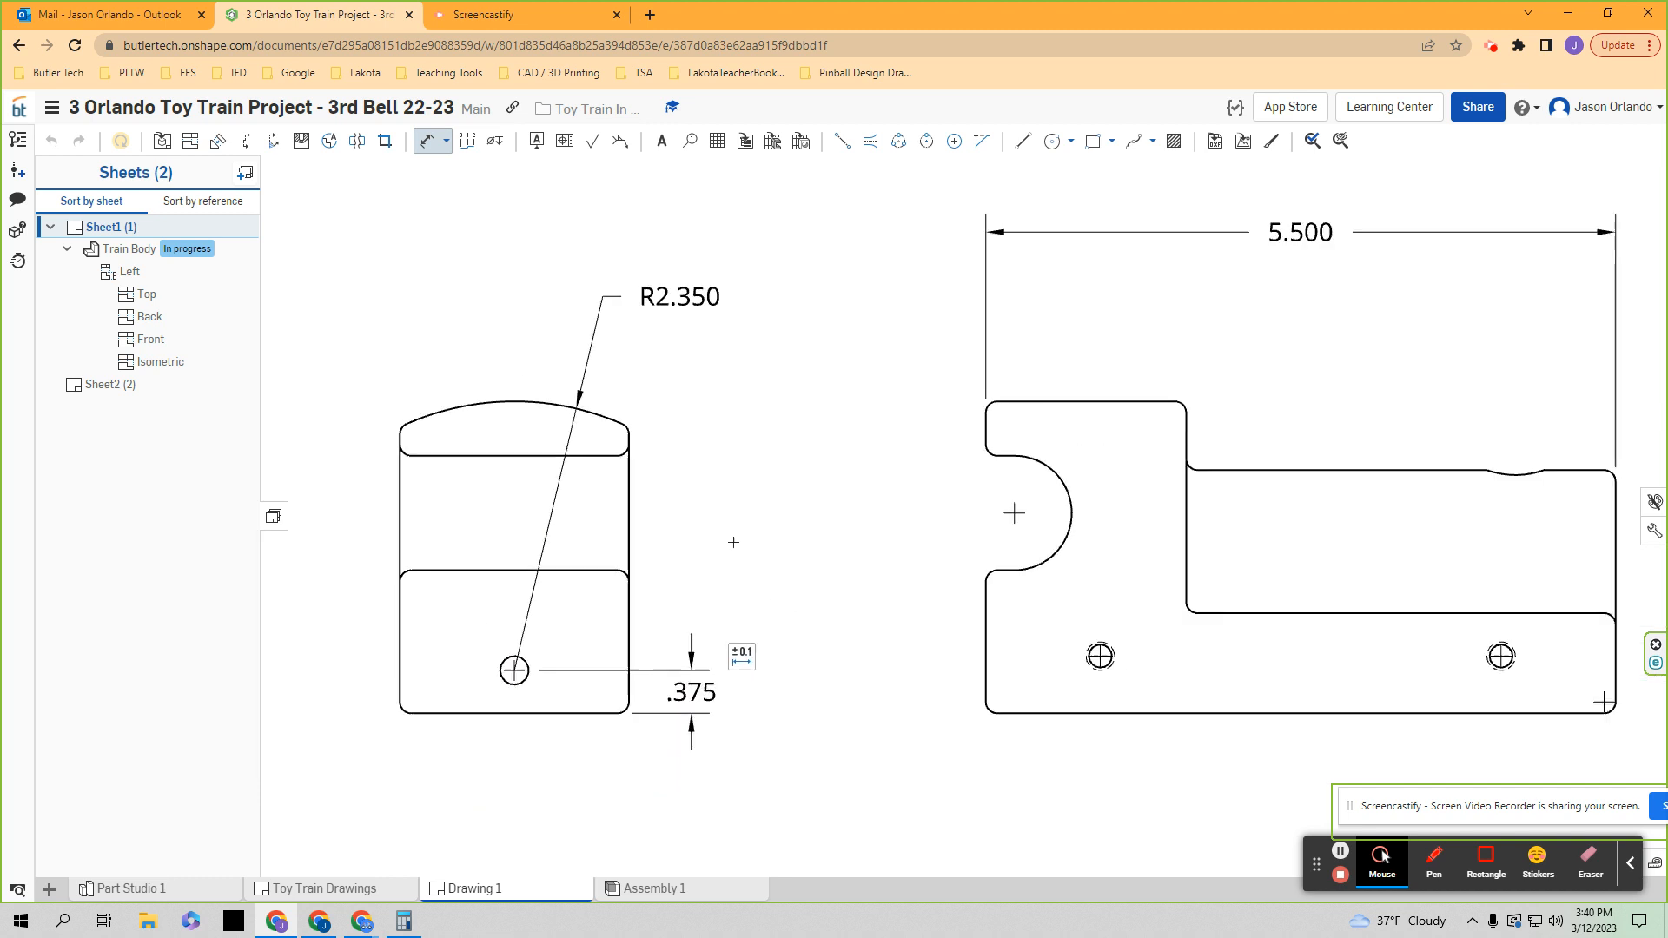
- Check the dimensioned views against the finished train body drawing in the other browser window, and return to the drawing
{"action": "right_click_drag", "start_coordinate": [807, 541], "coordinate": [711, 560]}
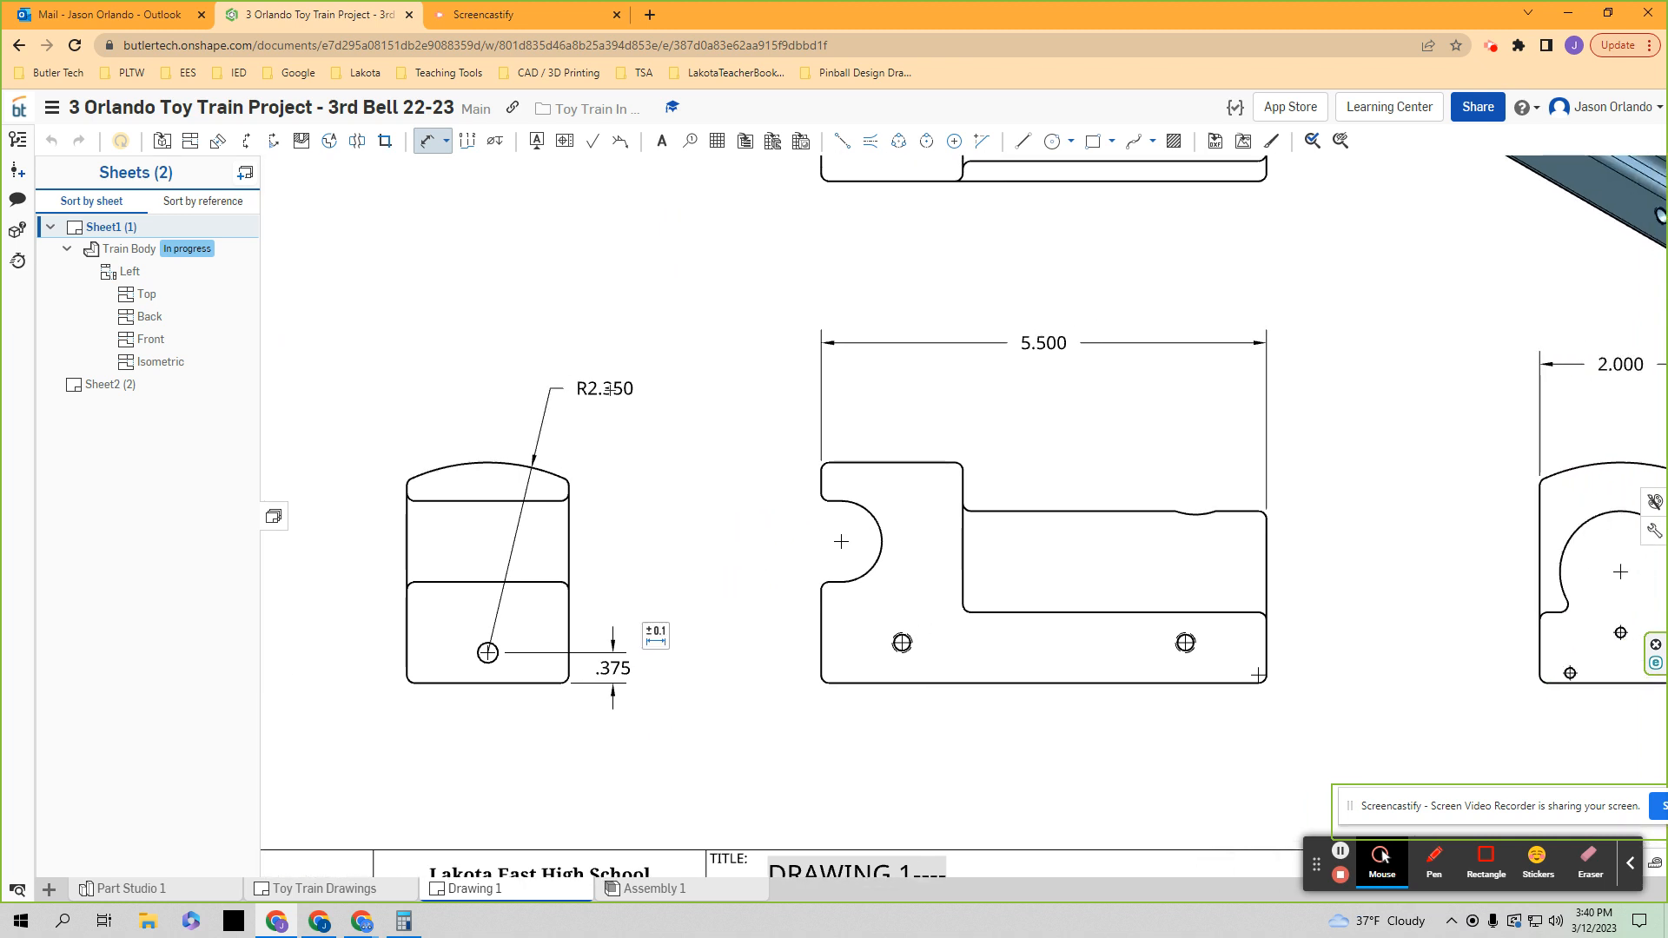
{"action": "scroll", "coordinate": [677, 627], "scroll_direction": "down", "scroll_amount": 1}
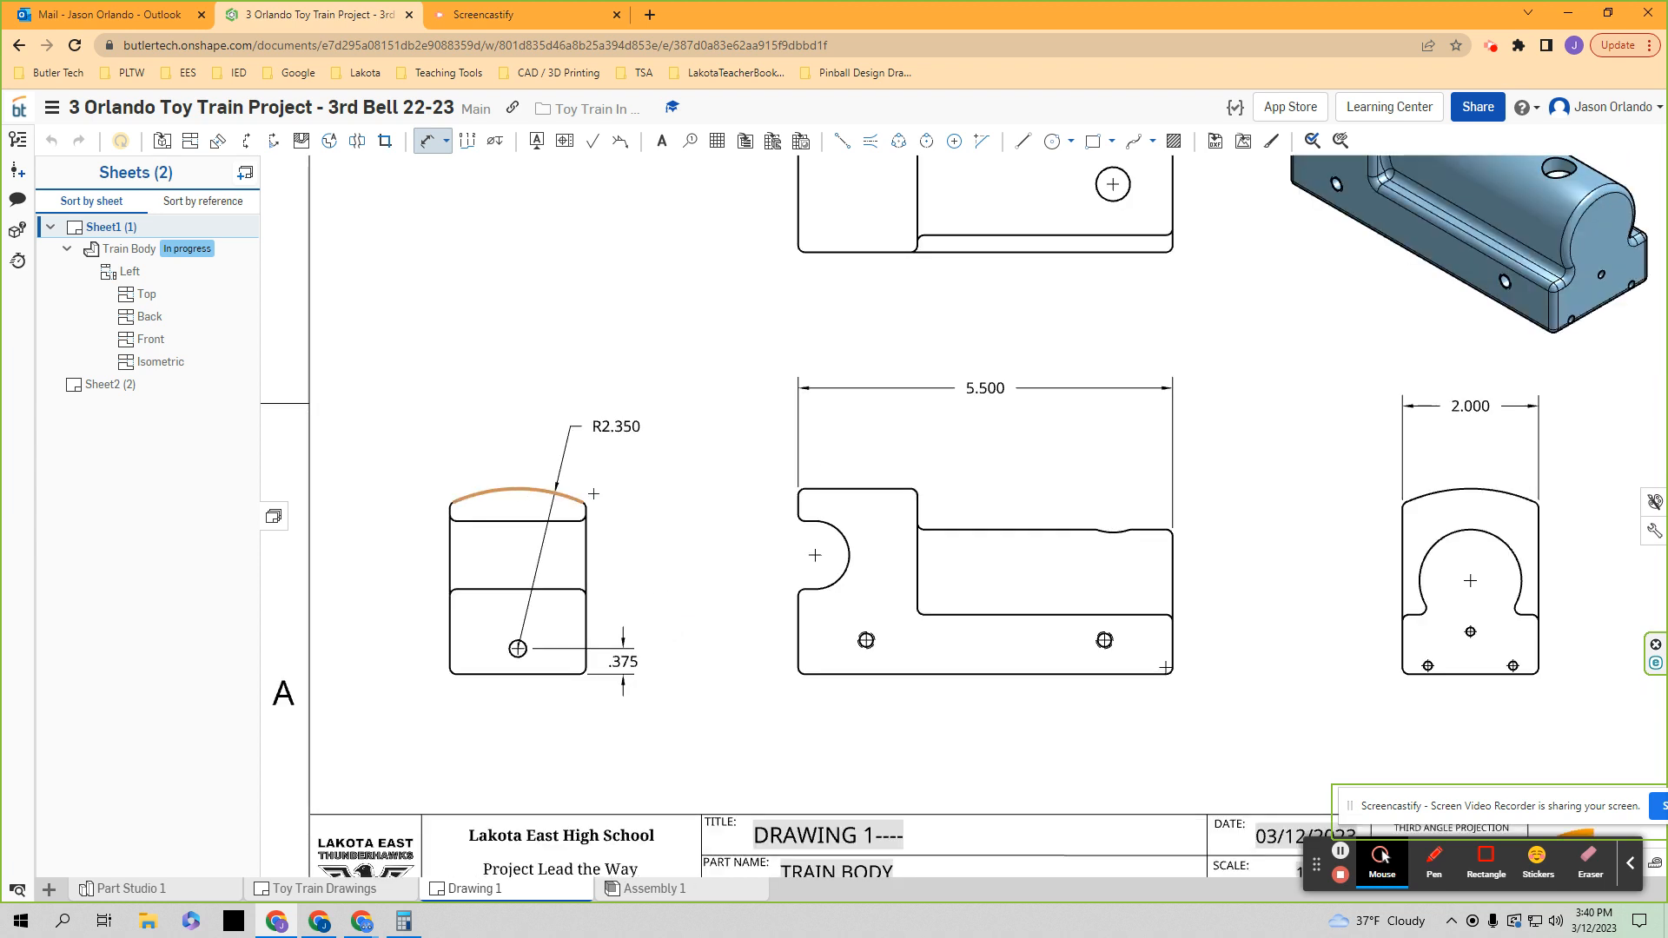
{"action": "mouse_move", "coordinate": [696, 576]}
{"action": "middle_mouse_down"}
{"action": "mouse_move", "coordinate": [469, 584]}
{"action": "mouse_move", "coordinate": [522, 633]}
{"action": "middle_mouse_up"}
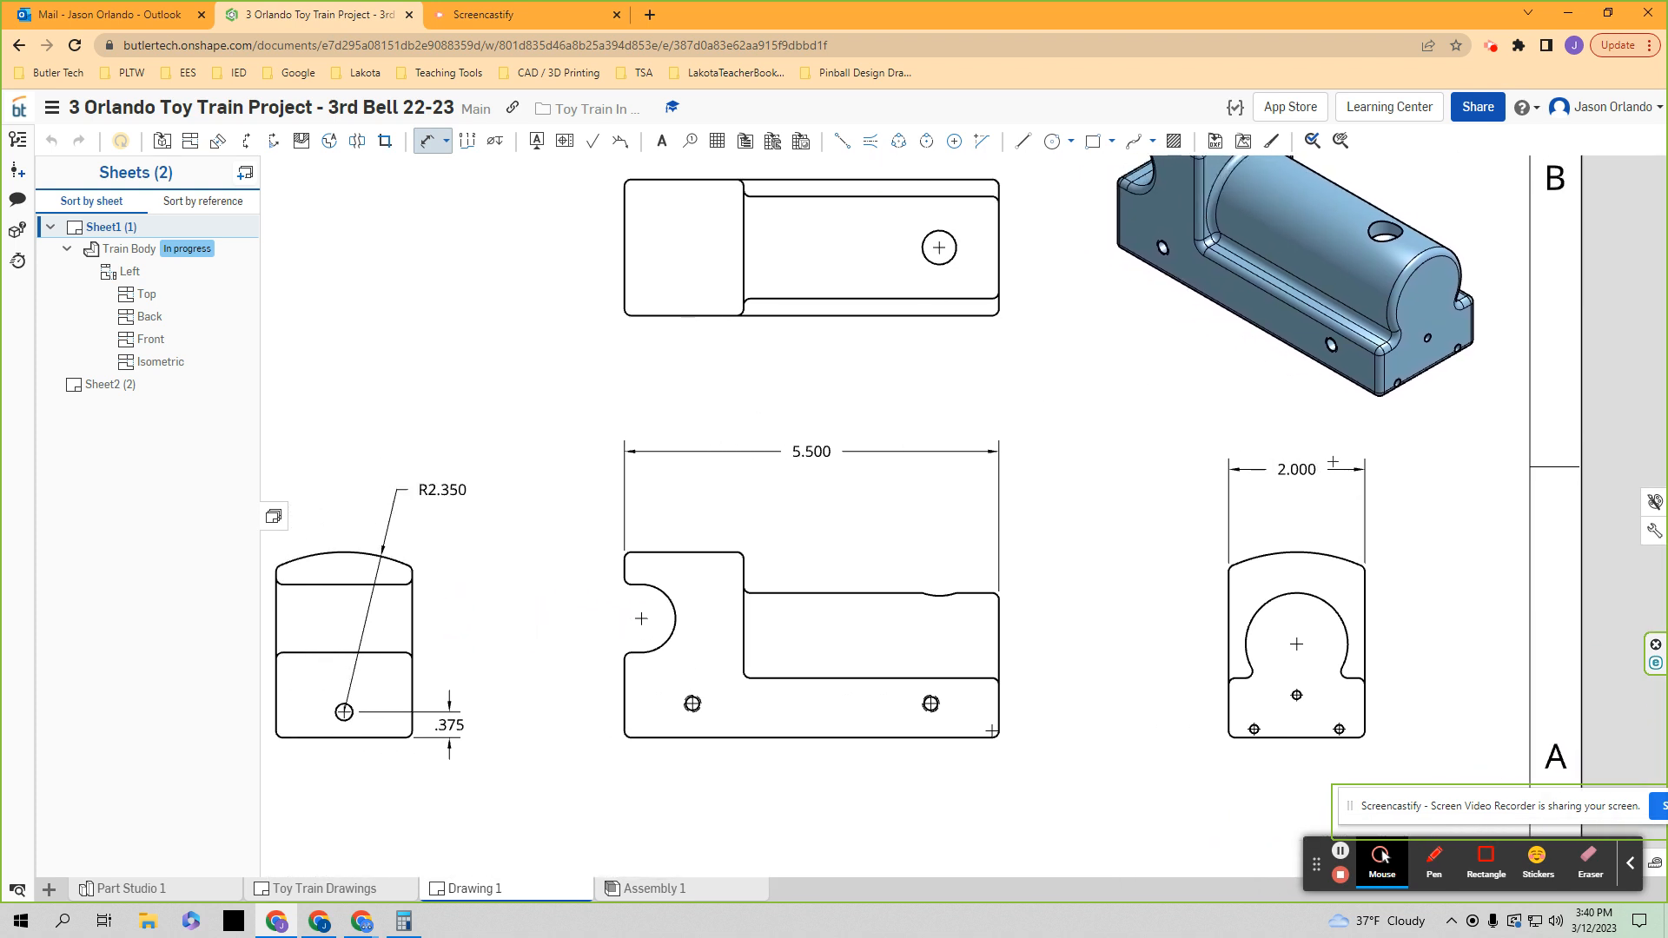
{"action": "scroll", "coordinate": [541, 497], "scroll_direction": "down", "scroll_amount": 1}
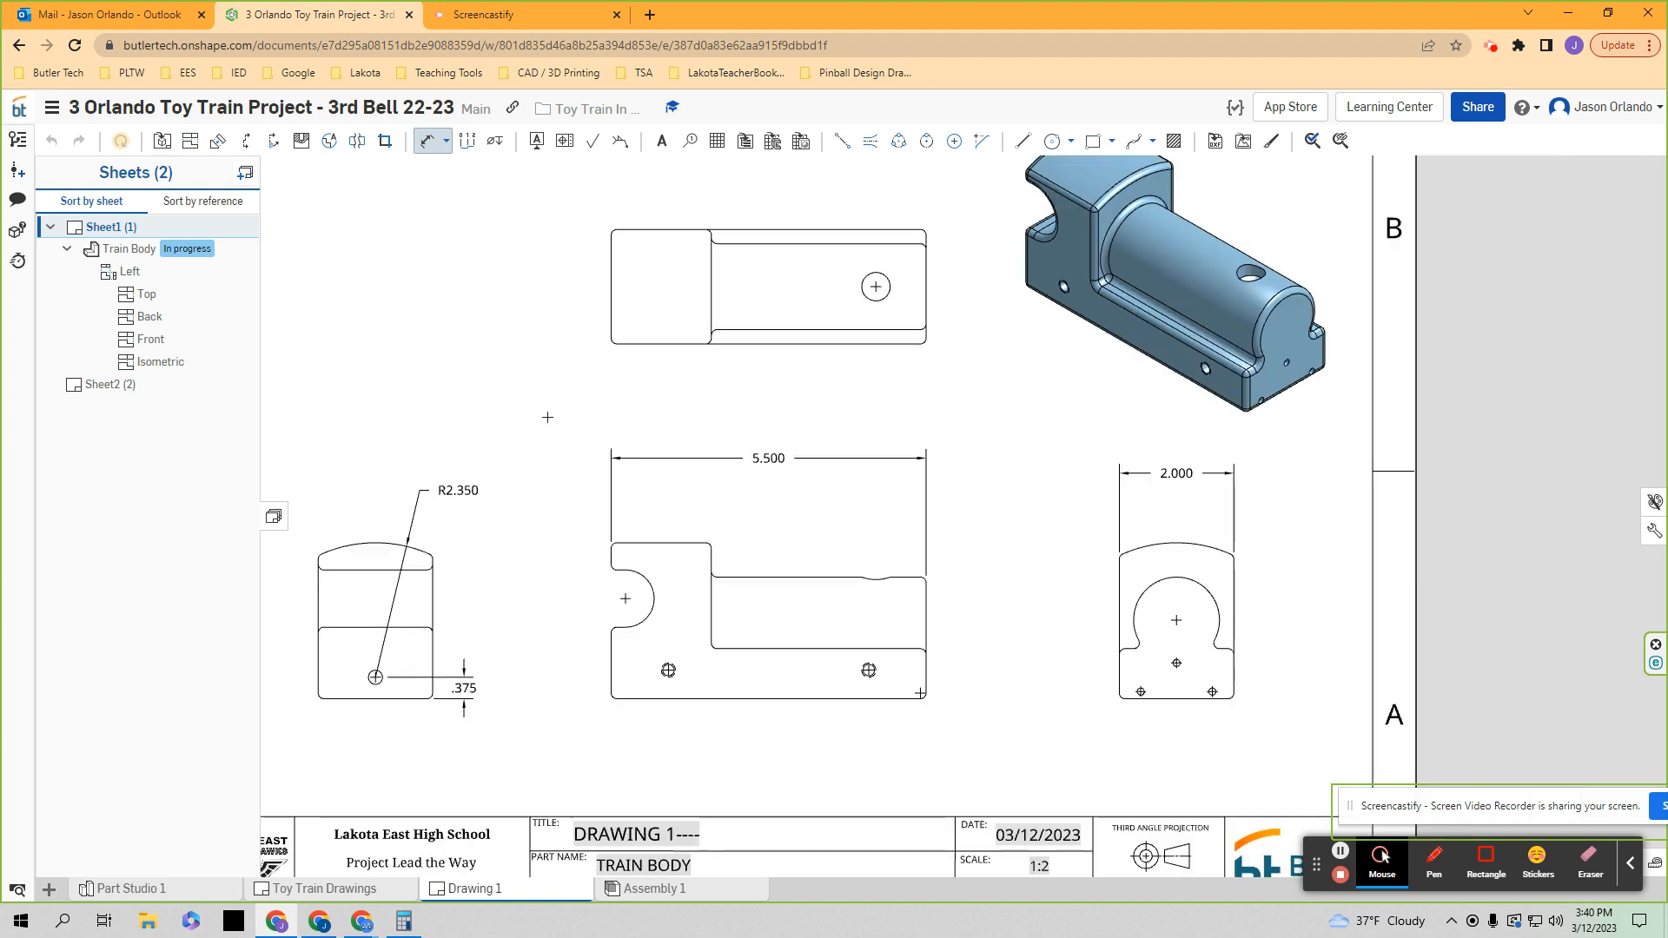
{"action": "middle_click_drag", "start_coordinate": [550, 425], "coordinate": [581, 477]}
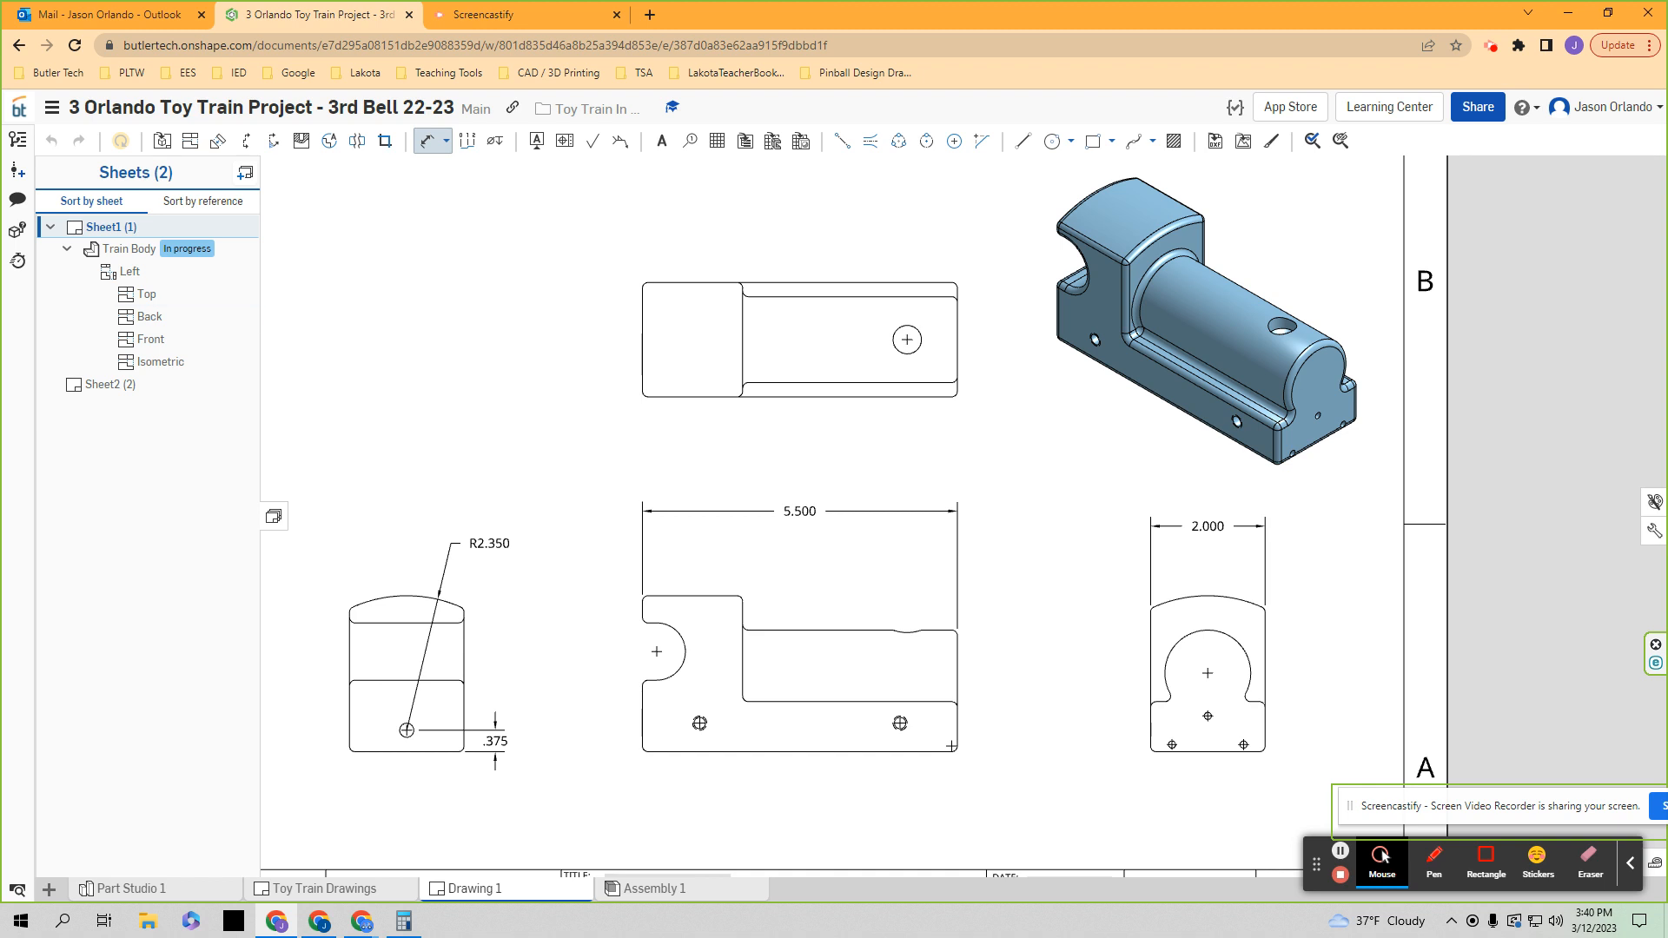
{"action": "mouse_move", "coordinate": [0, 147]}
{"action": "left_mouse_down"}
{"action": "mouse_move", "coordinate": [1231, 127]}
{"action": "mouse_move", "coordinate": [1287, 139]}
{"action": "left_mouse_up"}
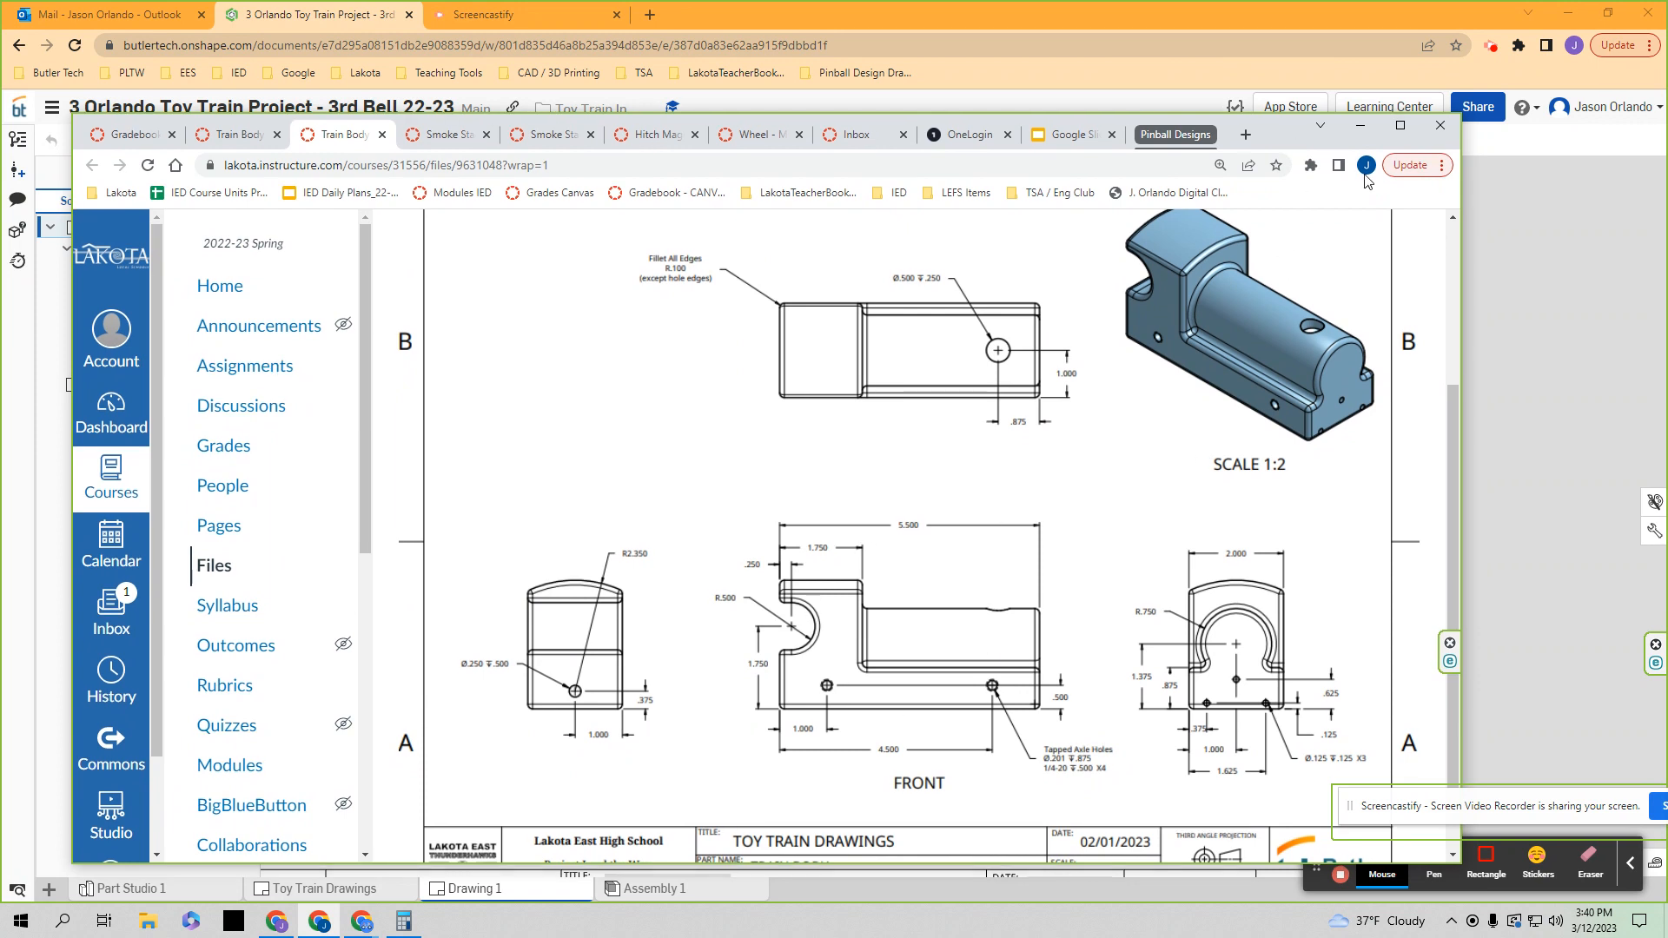
{"action": "left_click", "coordinate": [1361, 126]}
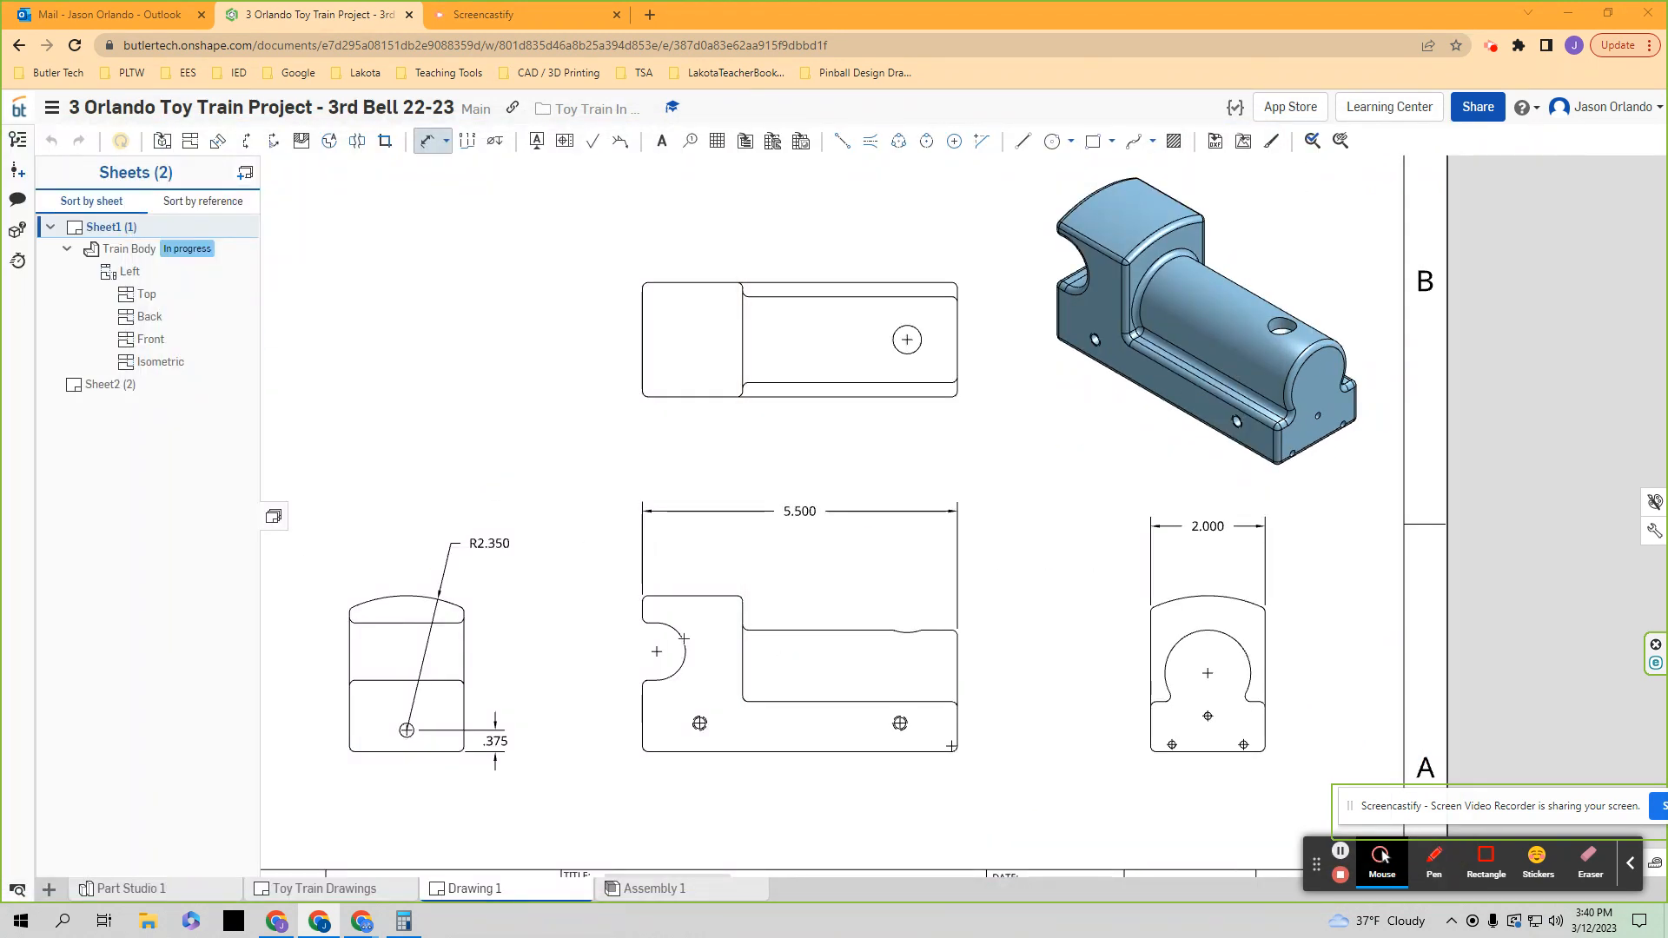
- Dimension the cab's width between its vertical edges in the Left view, placing it below the overall length dimension
{"action": "scroll", "coordinate": [661, 599], "scroll_direction": "up", "scroll_amount": 3}
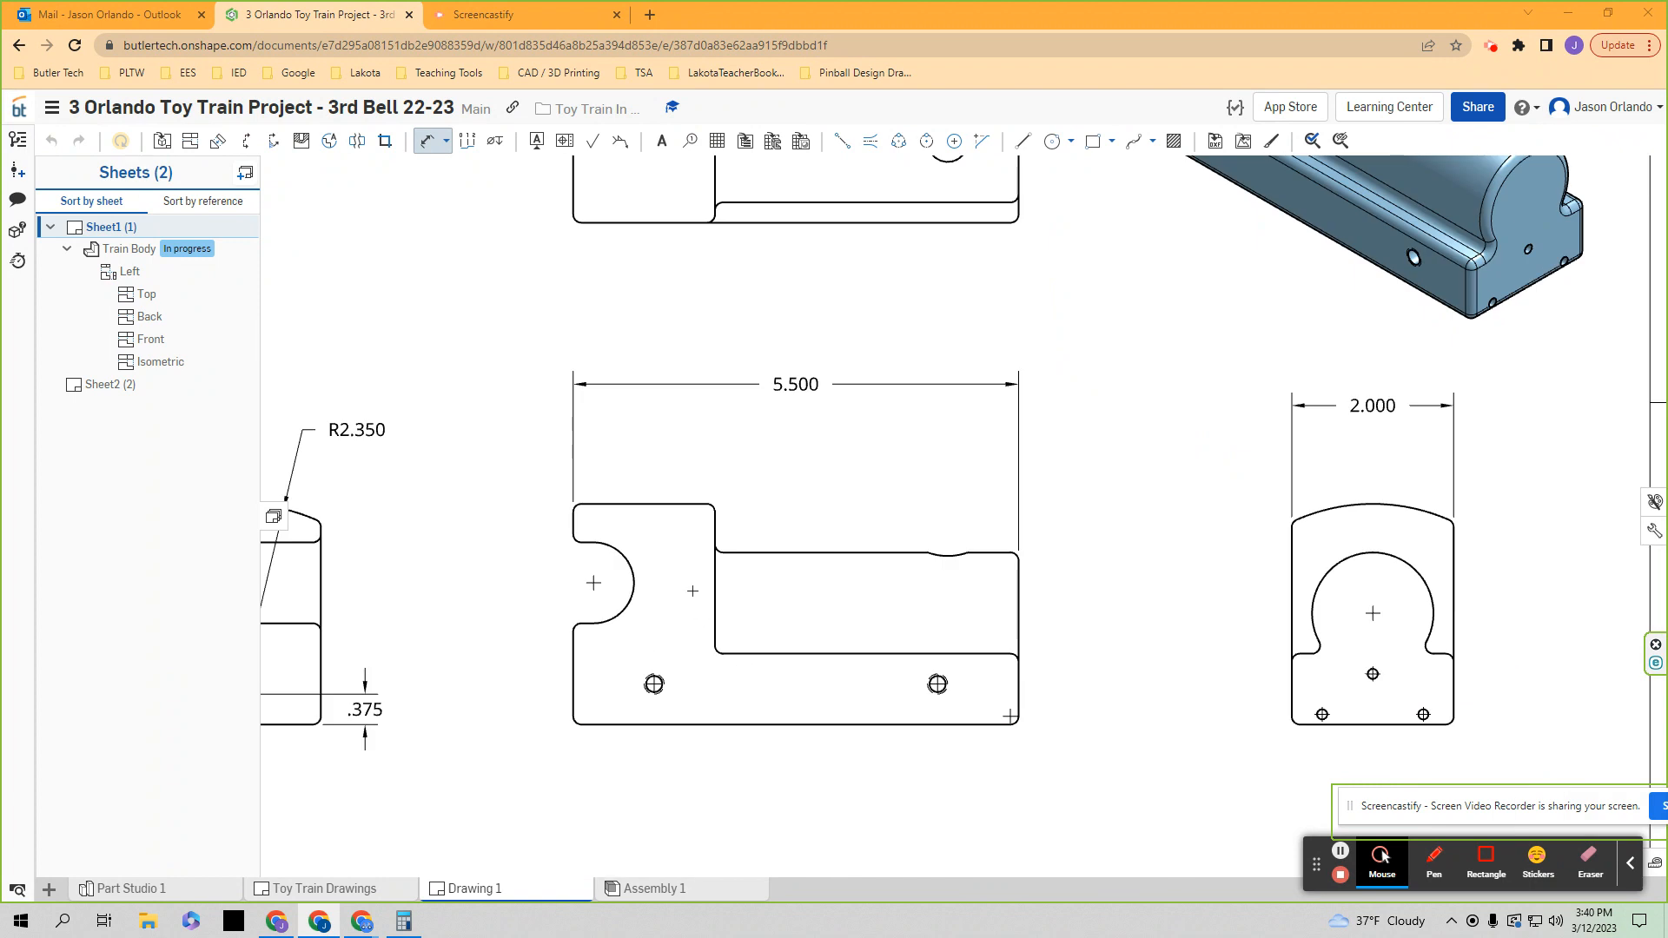
{"action": "scroll", "coordinate": [693, 593], "scroll_direction": "up", "scroll_amount": 1}
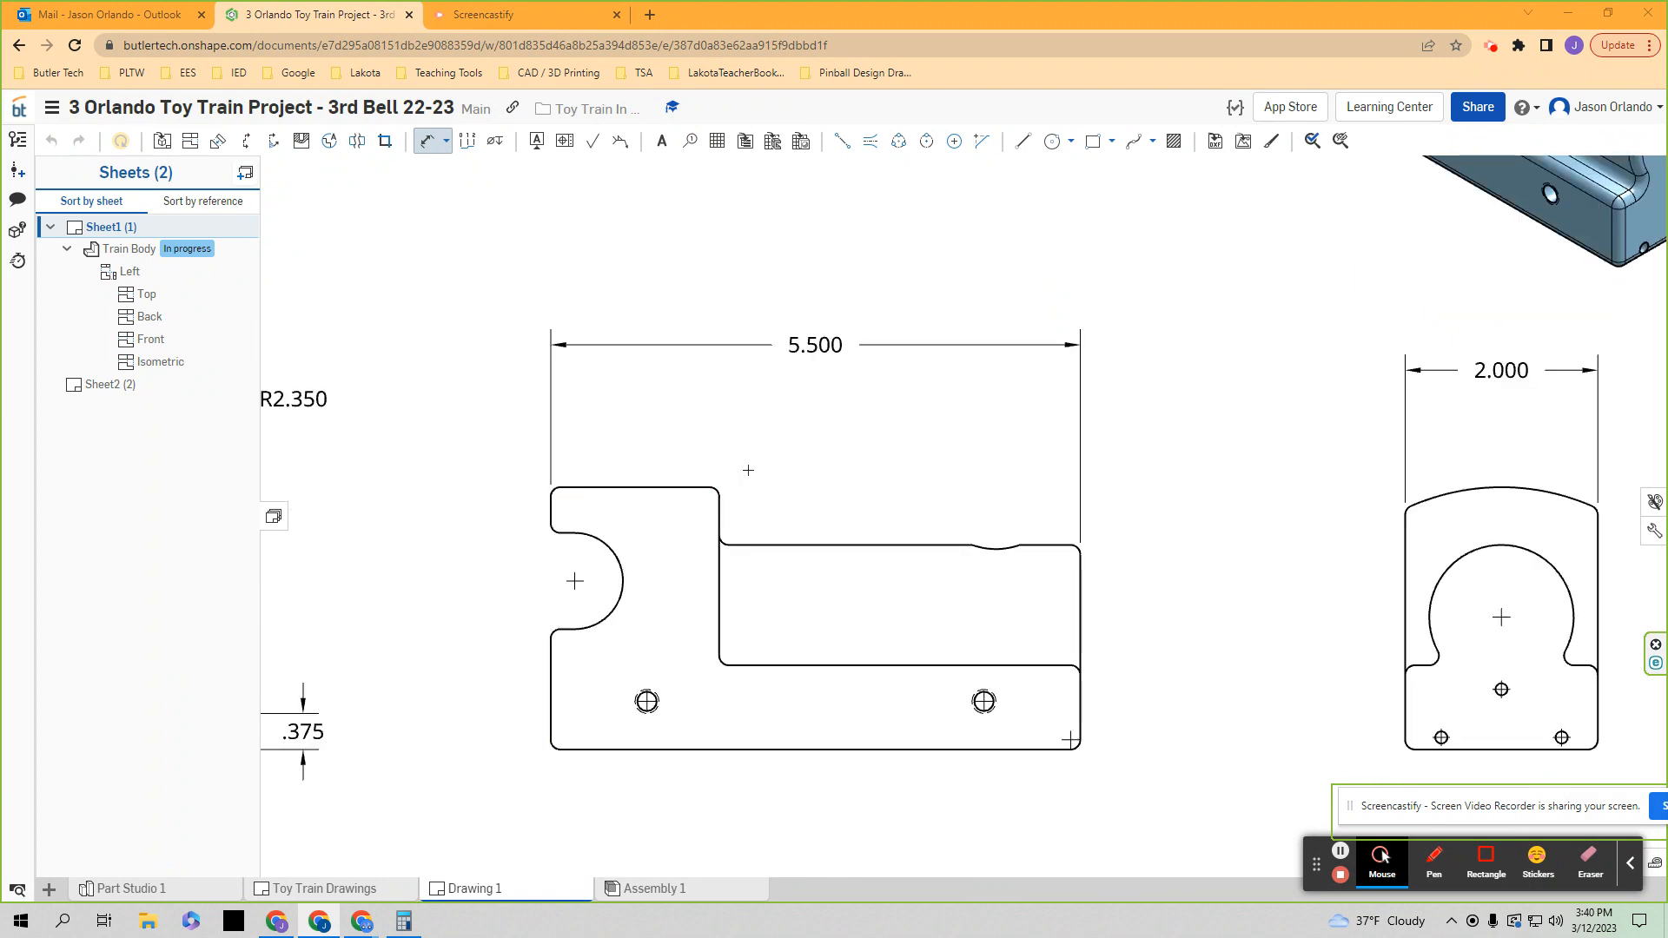
{"action": "scroll", "coordinate": [748, 470], "scroll_direction": "up", "scroll_amount": 1}
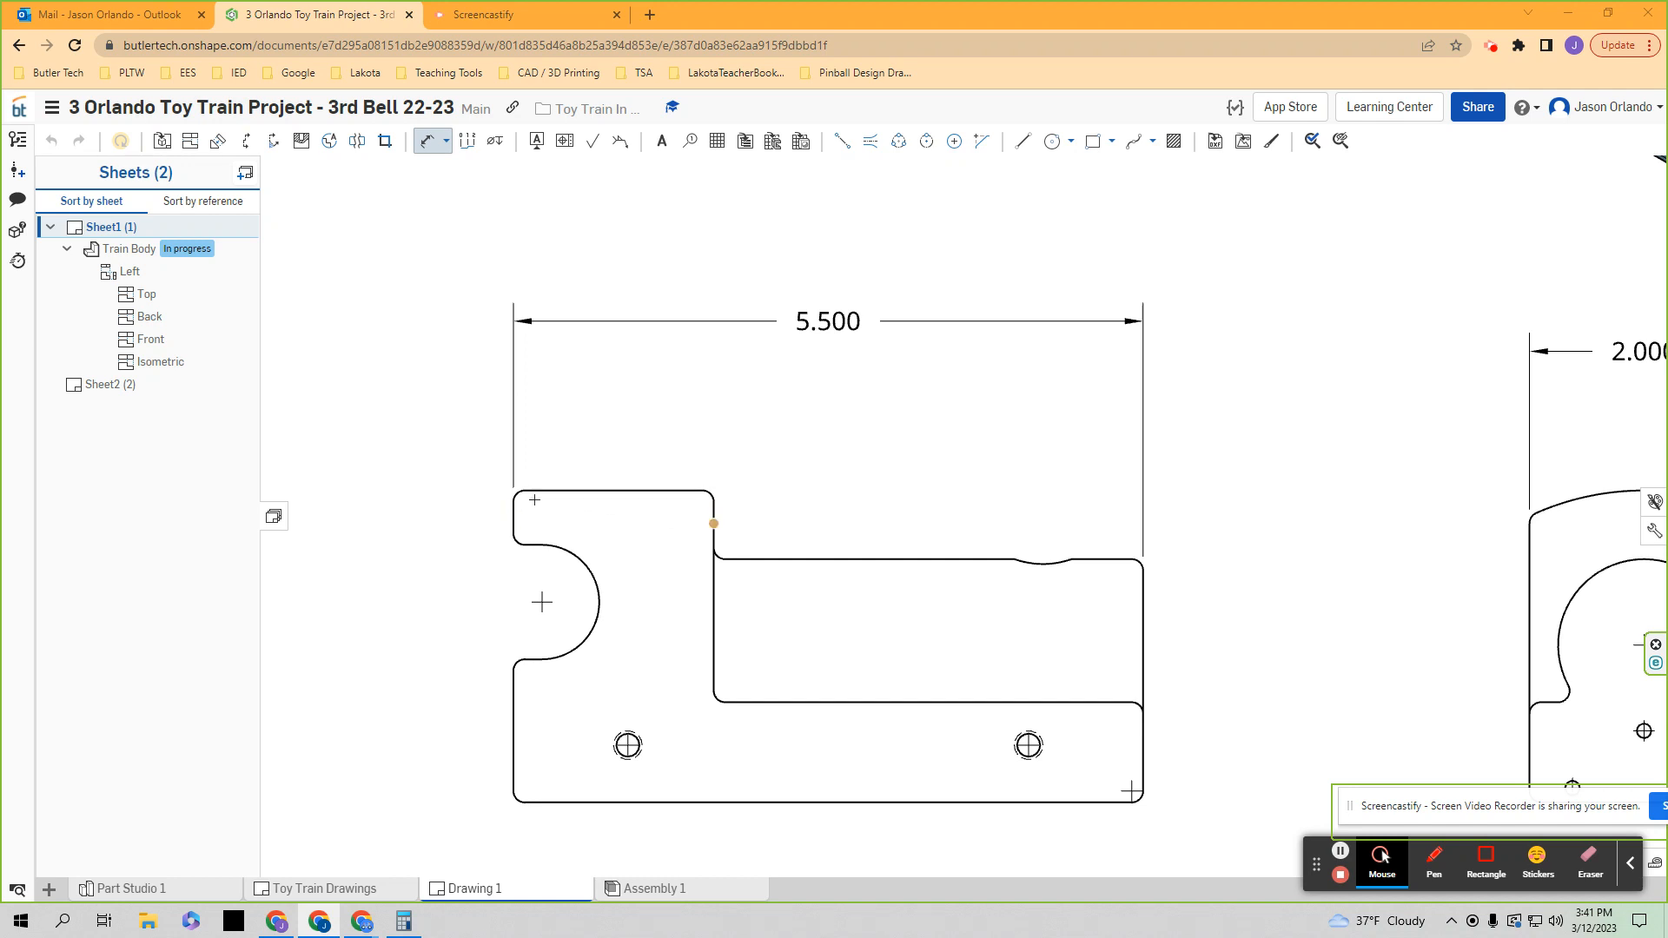
{"action": "left_click", "coordinate": [513, 511]}
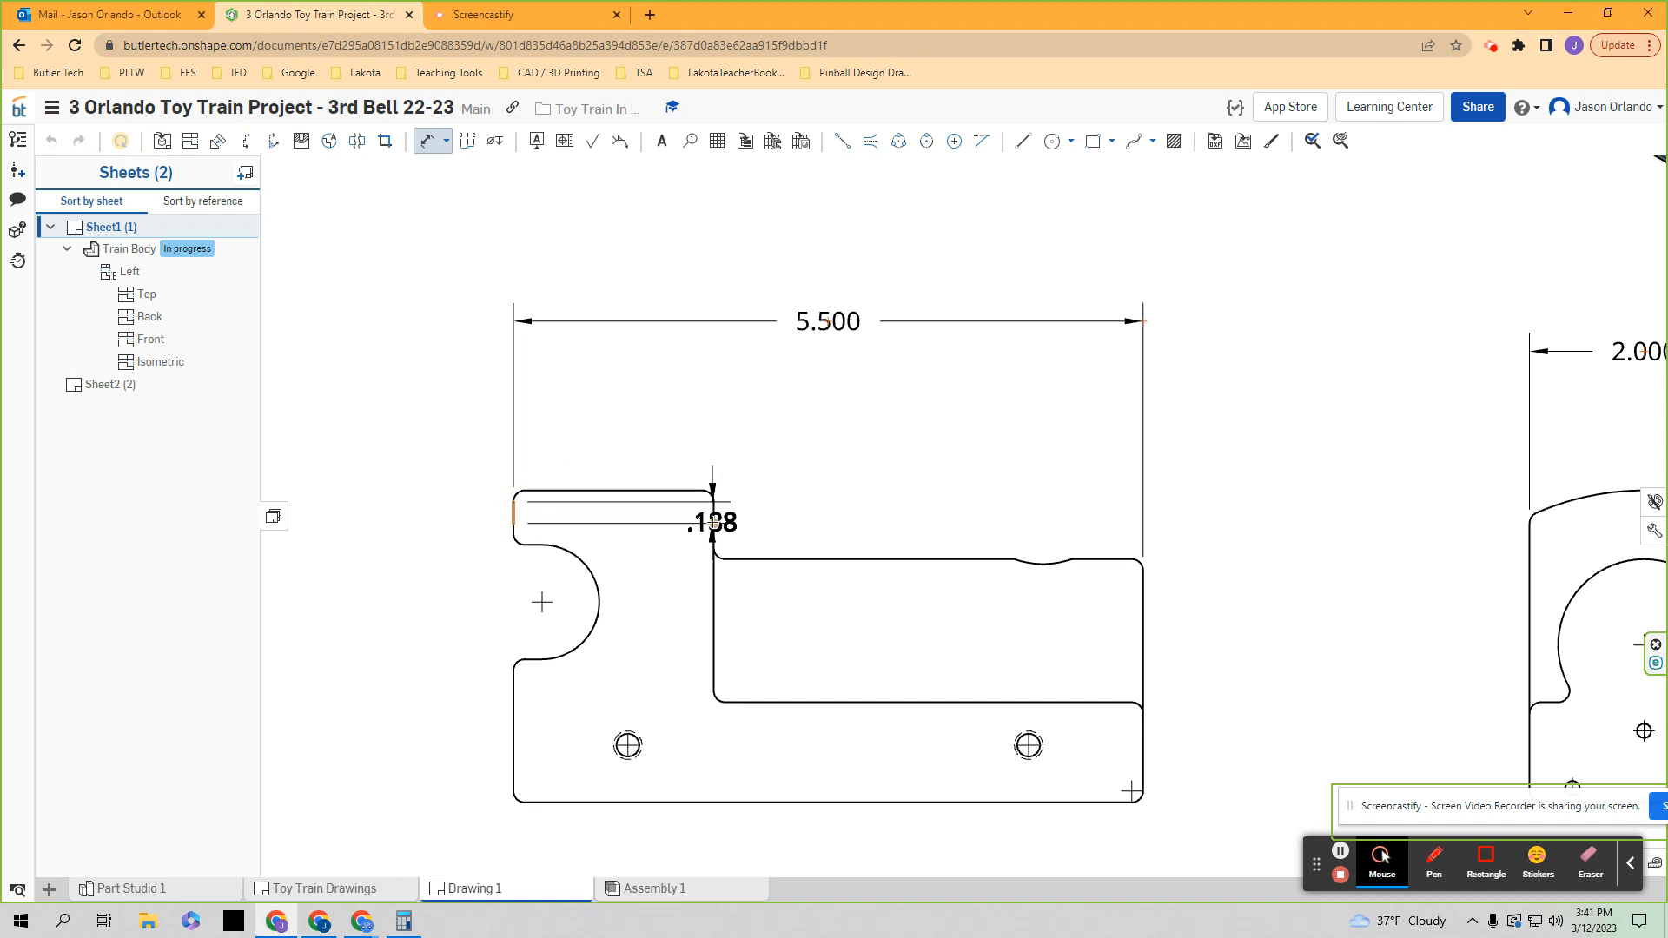
{"action": "left_click", "coordinate": [712, 513]}
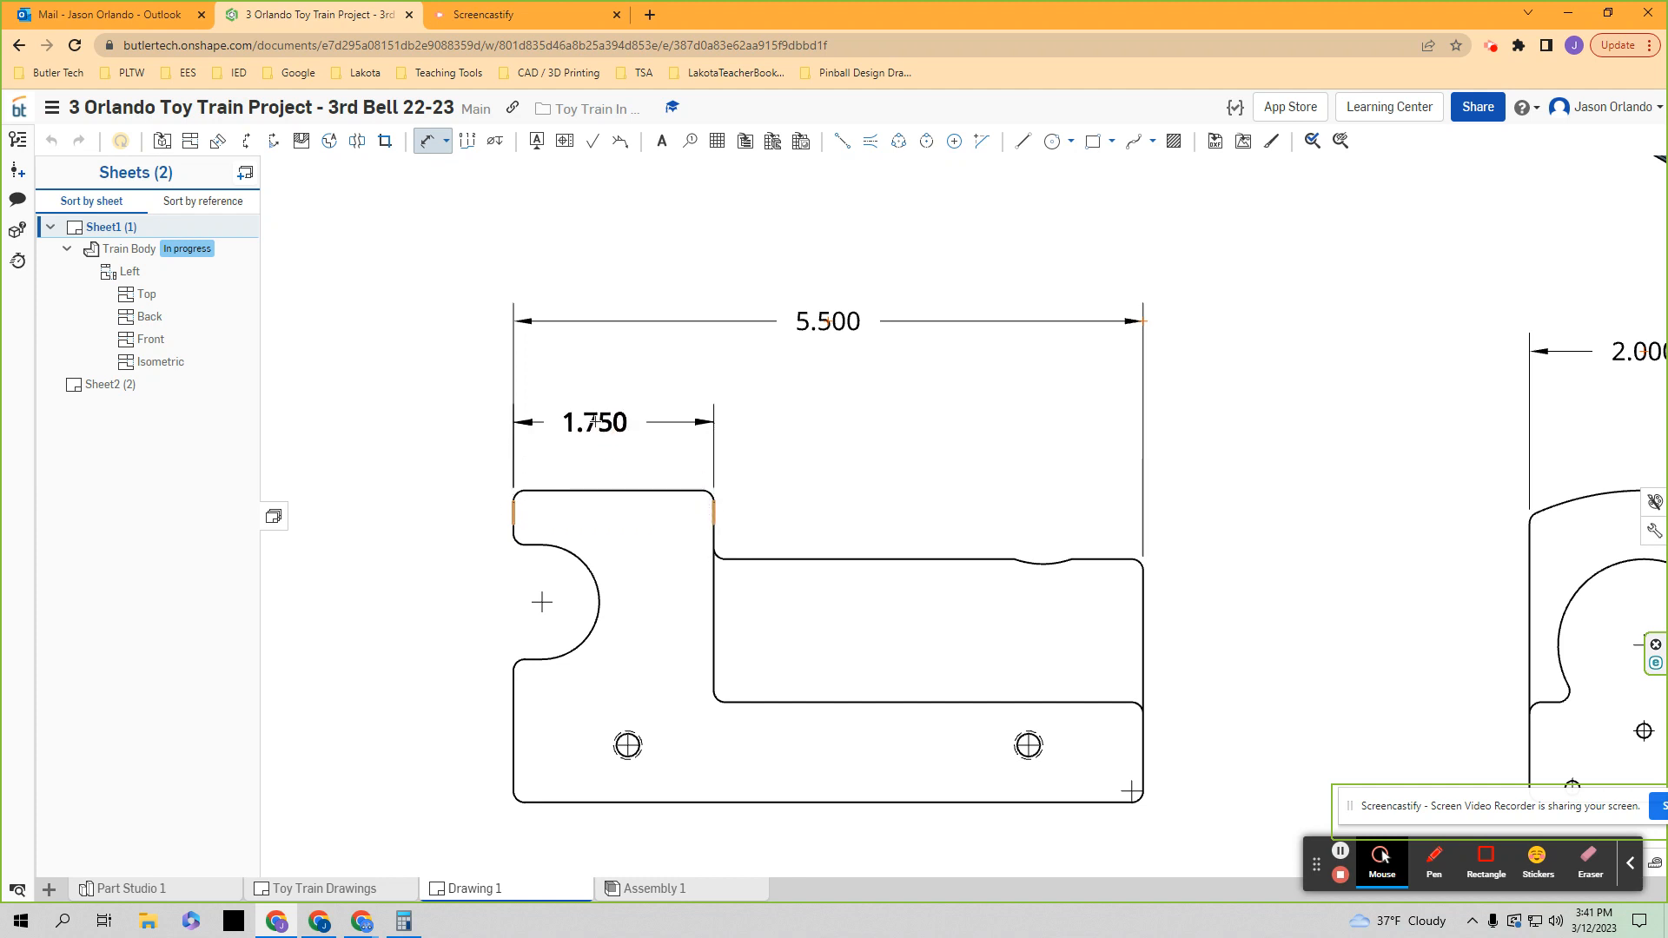
{"action": "left_click", "coordinate": [617, 399]}
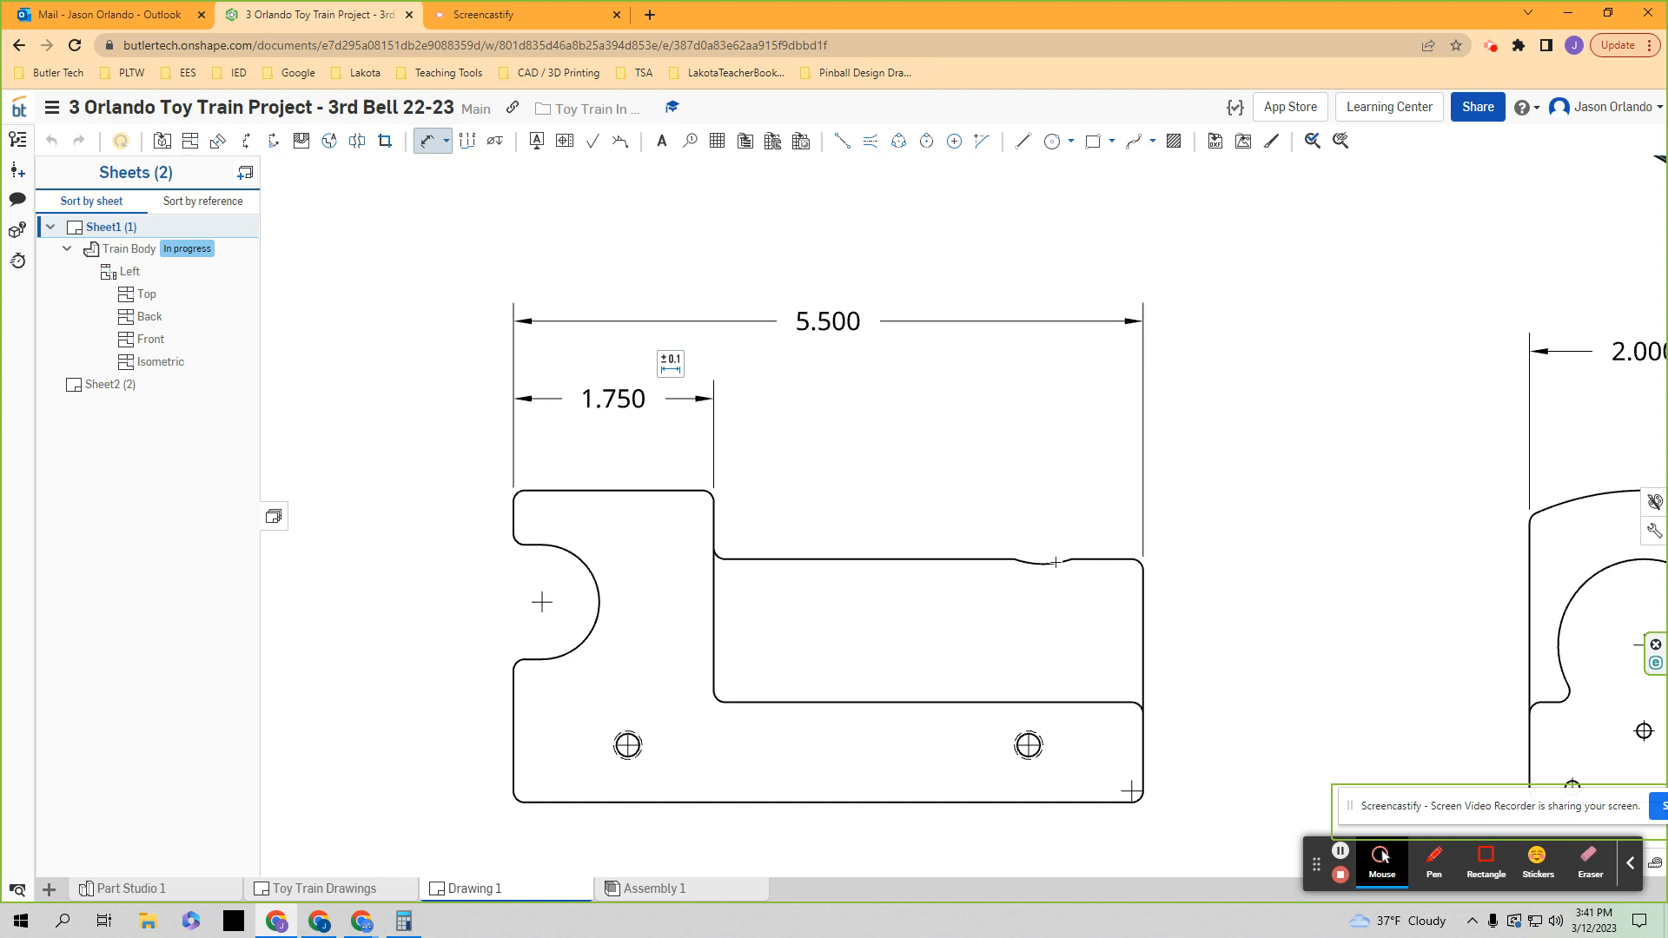
- Examine how the round hole in the Top view corresponds to the shallow dip in the Left view's upper edge
{"action": "scroll", "coordinate": [1020, 561], "scroll_direction": "down", "scroll_amount": 3}
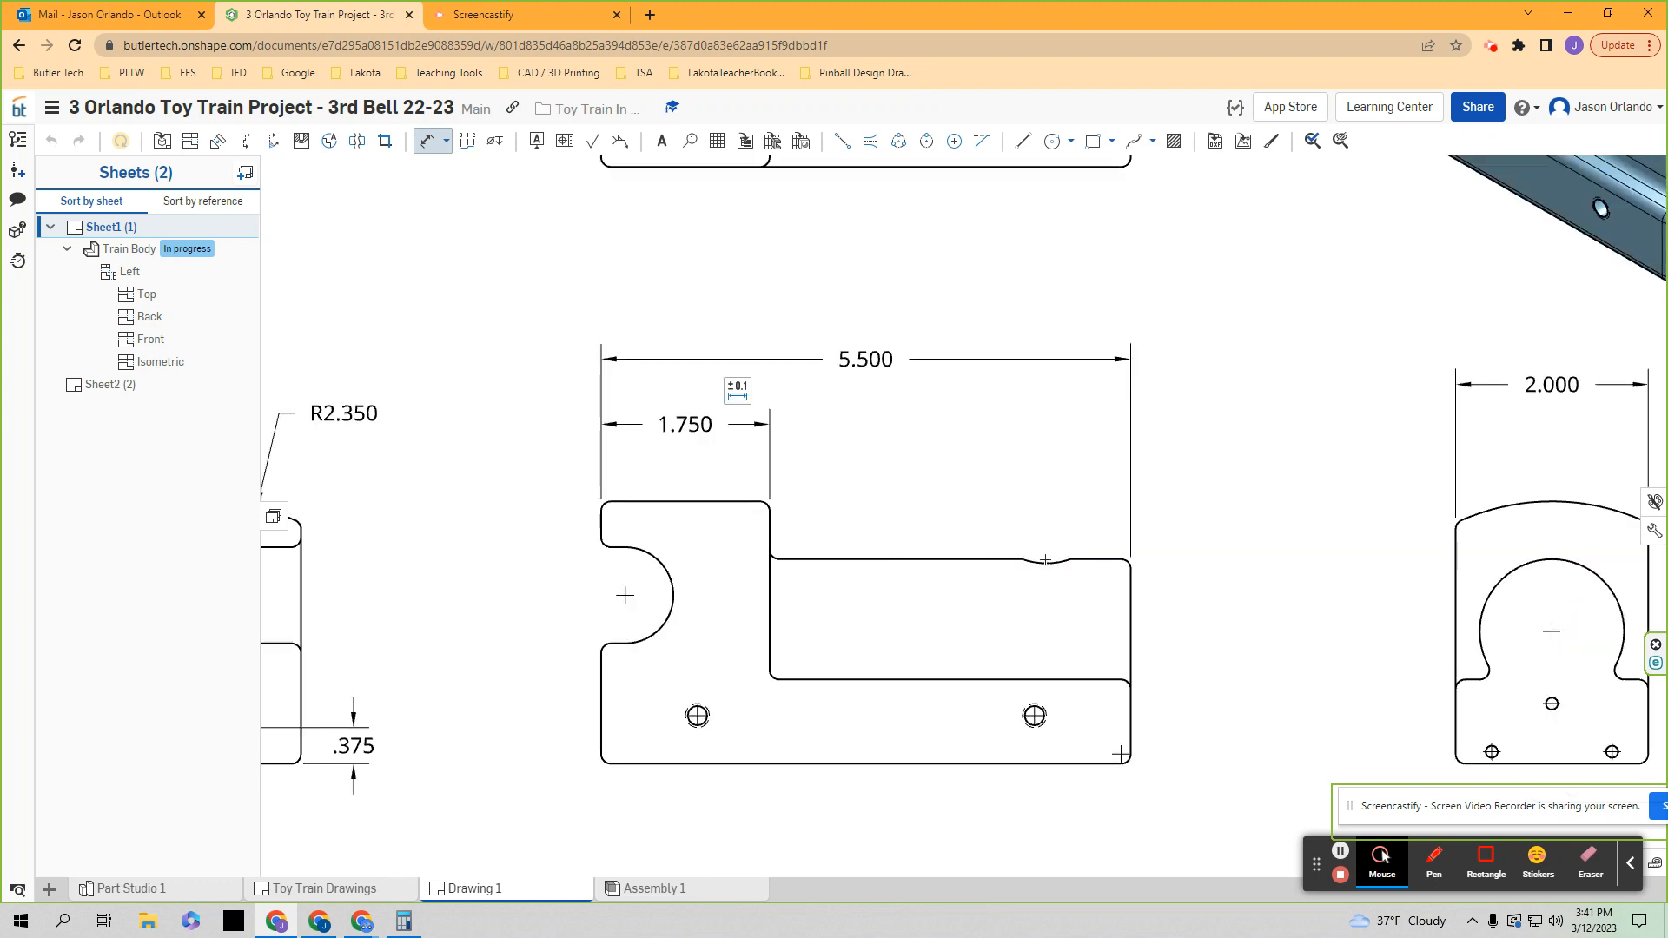
{"action": "mouse_move", "coordinate": [1033, 524]}
{"action": "middle_mouse_down"}
{"action": "mouse_move", "coordinate": [988, 555]}
{"action": "mouse_move", "coordinate": [980, 617]}
{"action": "middle_mouse_up"}
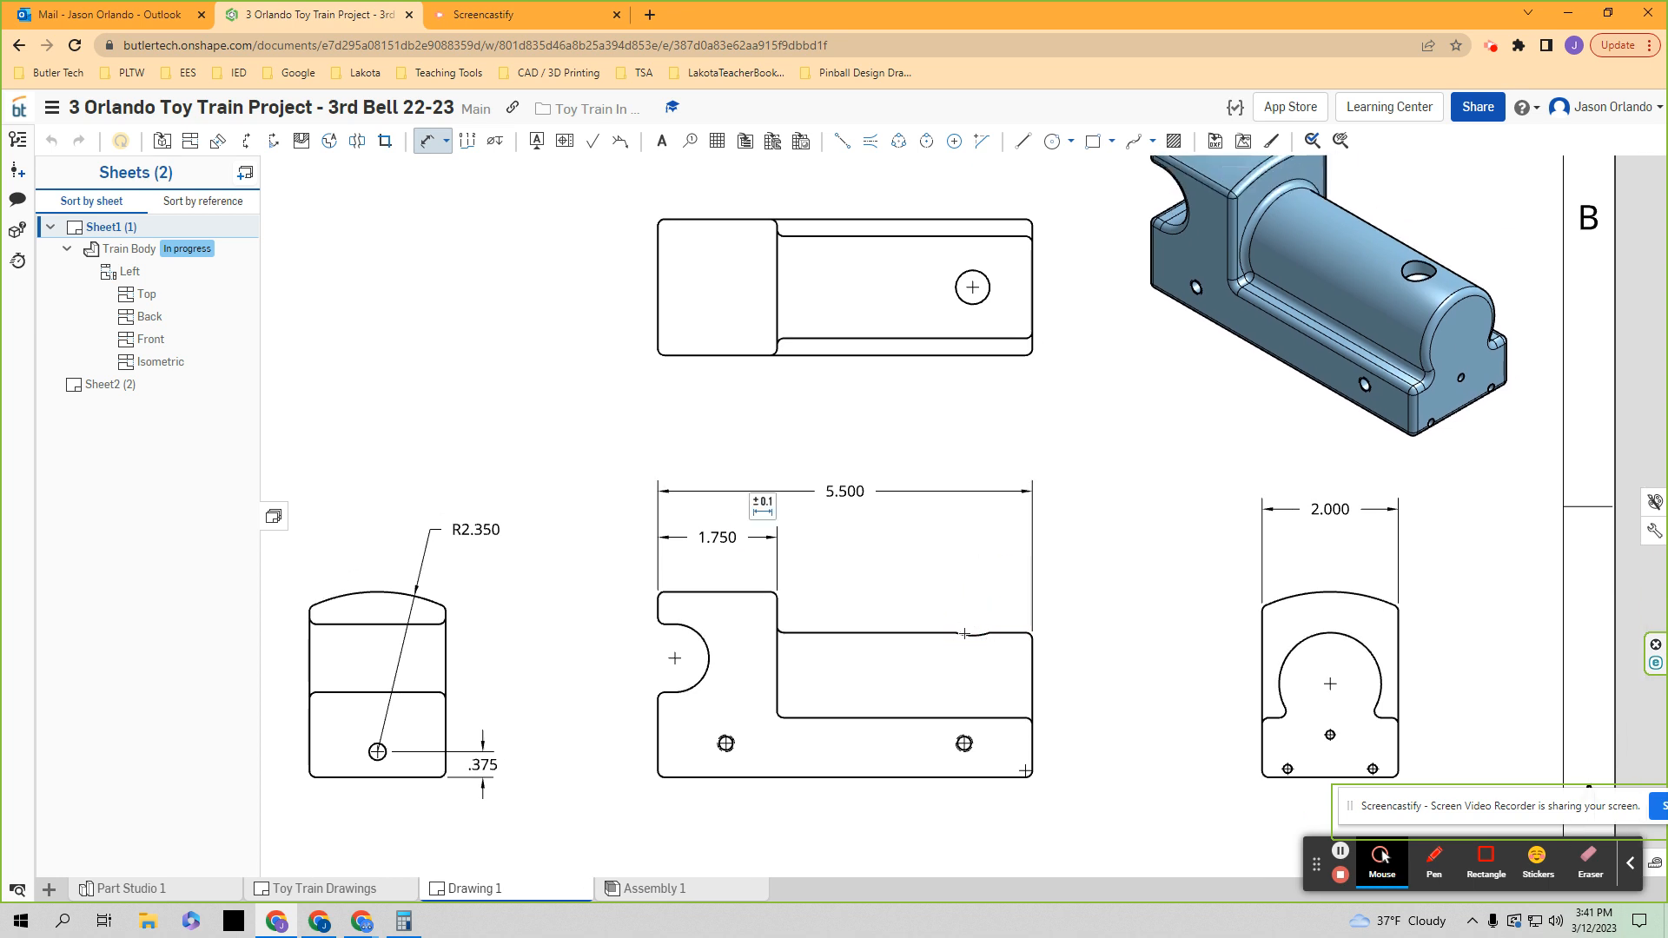
{"action": "scroll", "coordinate": [965, 634], "scroll_direction": "up", "scroll_amount": 3}
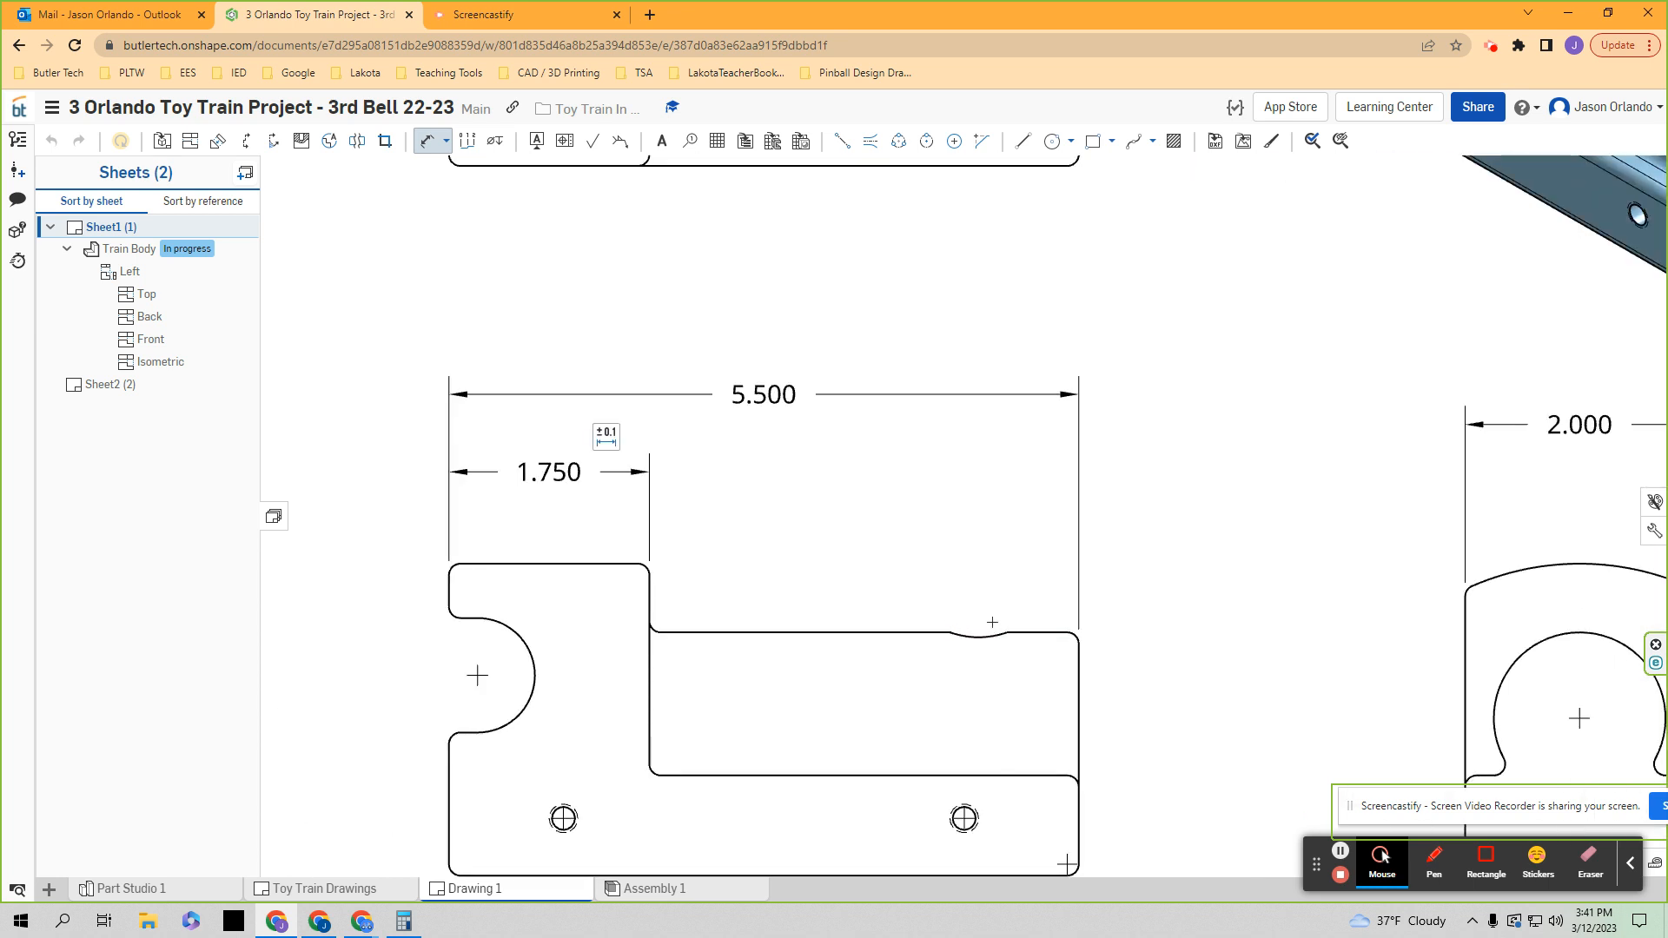
{"action": "mouse_move", "coordinate": [918, 260]}
{"action": "middle_mouse_down"}
{"action": "mouse_move", "coordinate": [919, 466]}
{"action": "mouse_move", "coordinate": [896, 552]}
{"action": "middle_mouse_up"}
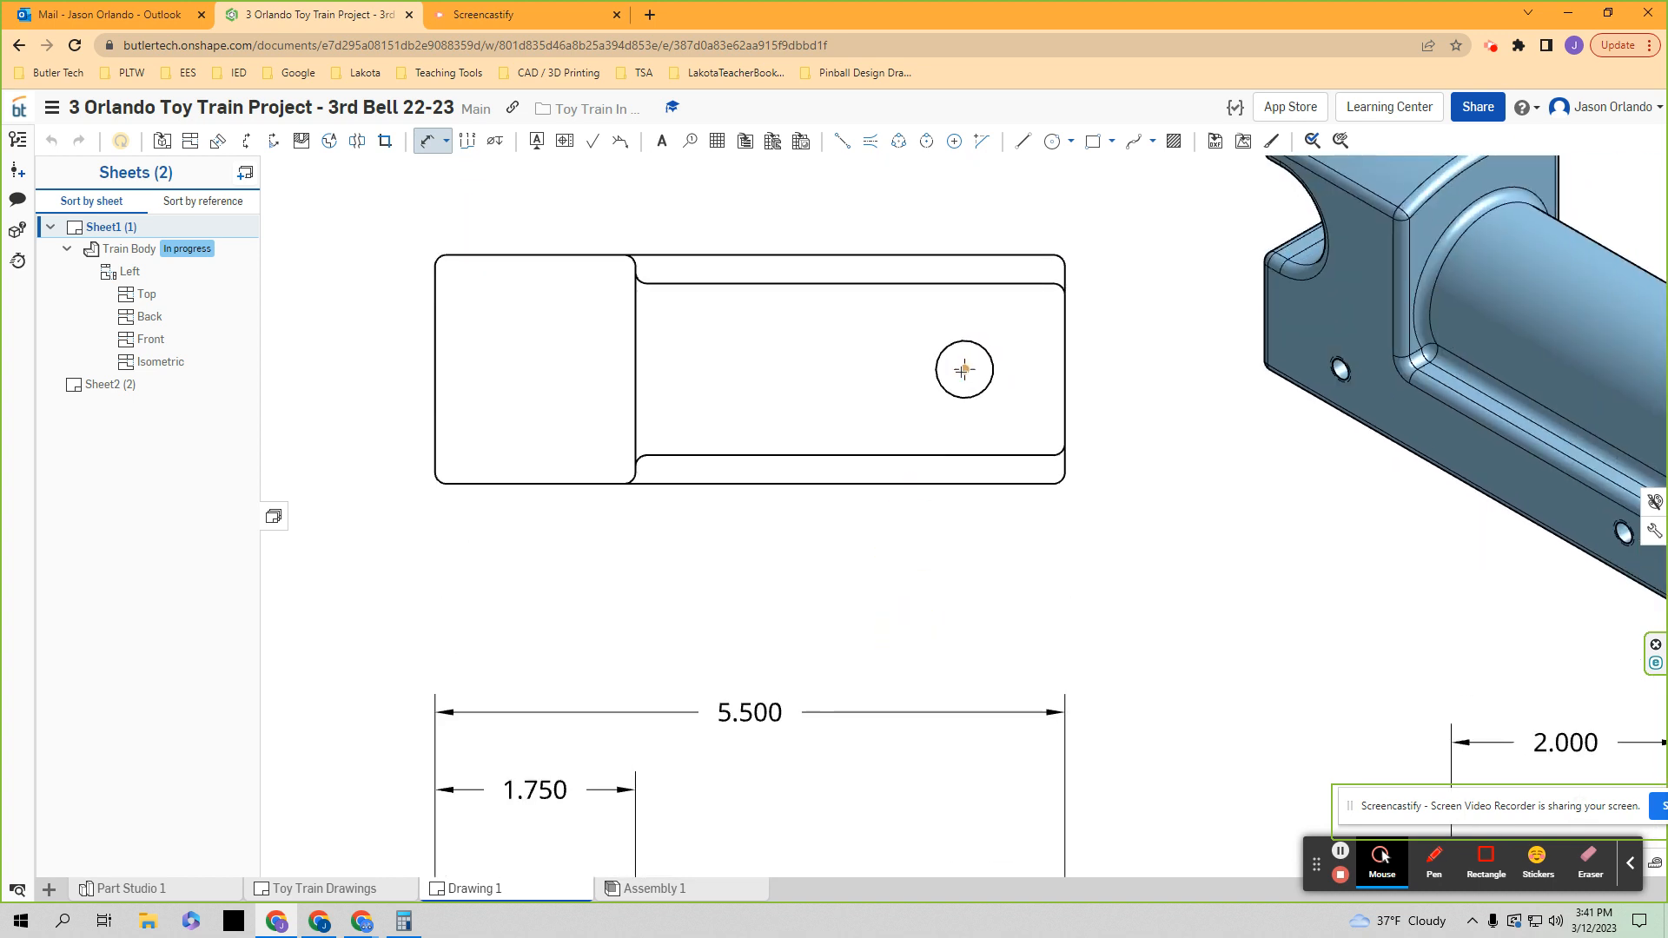
{"action": "scroll", "coordinate": [964, 370], "scroll_direction": "down", "scroll_amount": 3}
{"action": "middle_click_drag", "start_coordinate": [961, 507], "coordinate": [961, 444]}
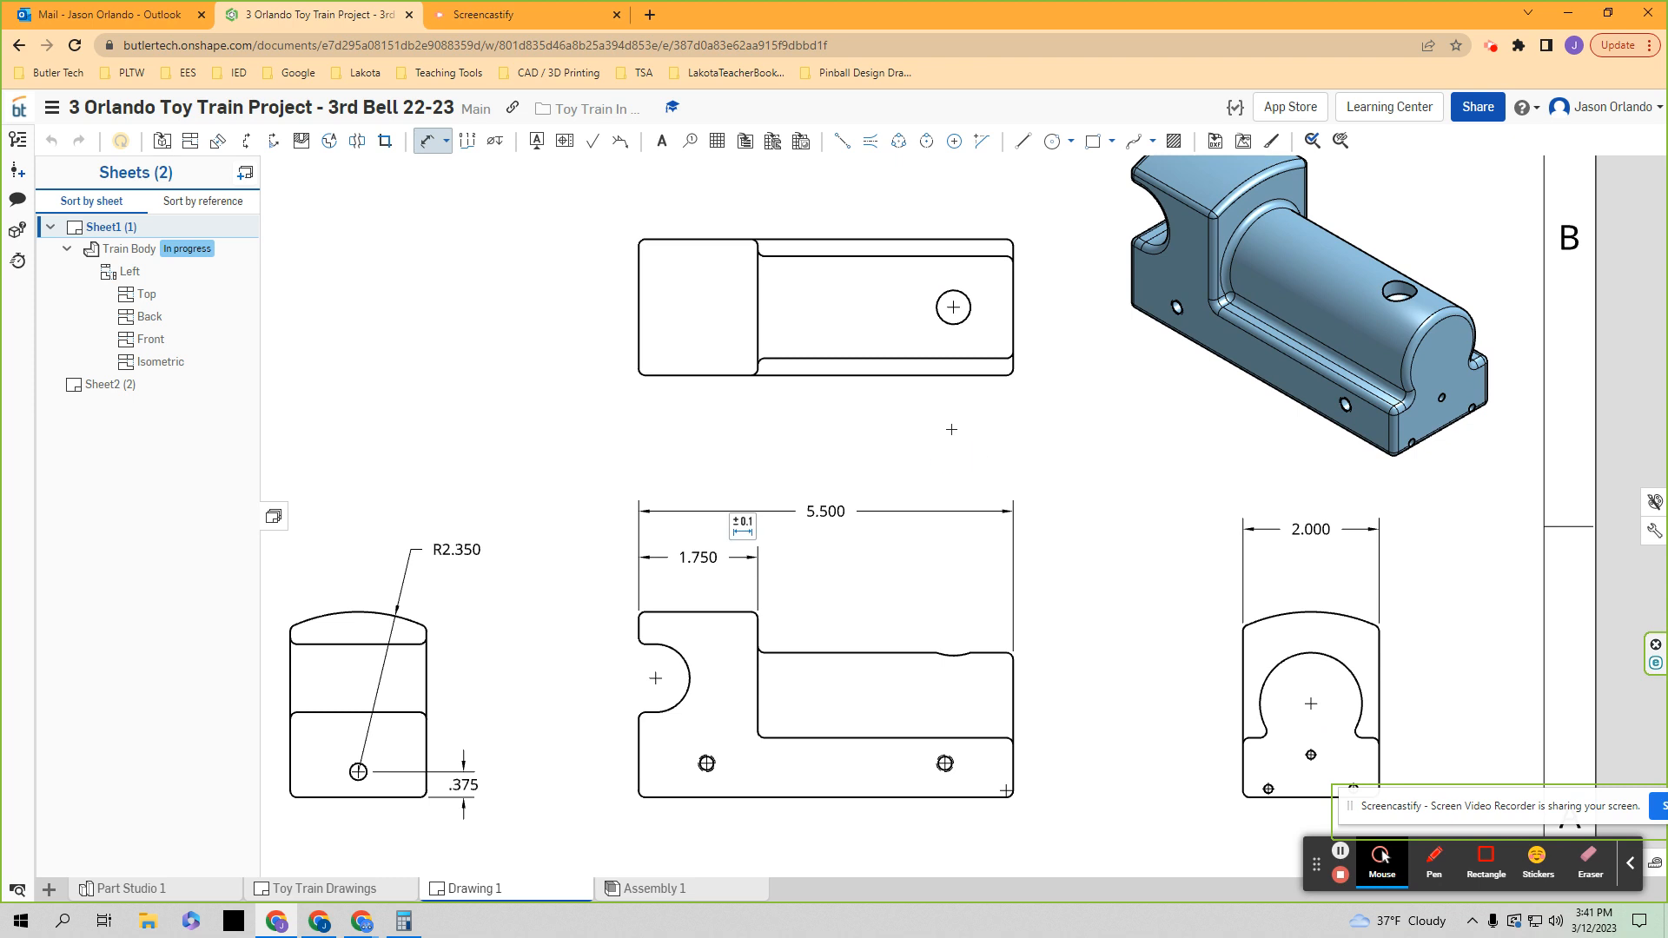
{"action": "left_click", "coordinate": [953, 306]}
{"action": "left_click", "coordinate": [956, 303]}
{"action": "scroll", "coordinate": [893, 633], "scroll_direction": "up", "scroll_amount": 3}
{"action": "mouse_move", "coordinate": [877, 600]}
{"action": "middle_mouse_down"}
{"action": "mouse_move", "coordinate": [875, 492]}
{"action": "mouse_move", "coordinate": [860, 484]}
{"action": "middle_mouse_up"}
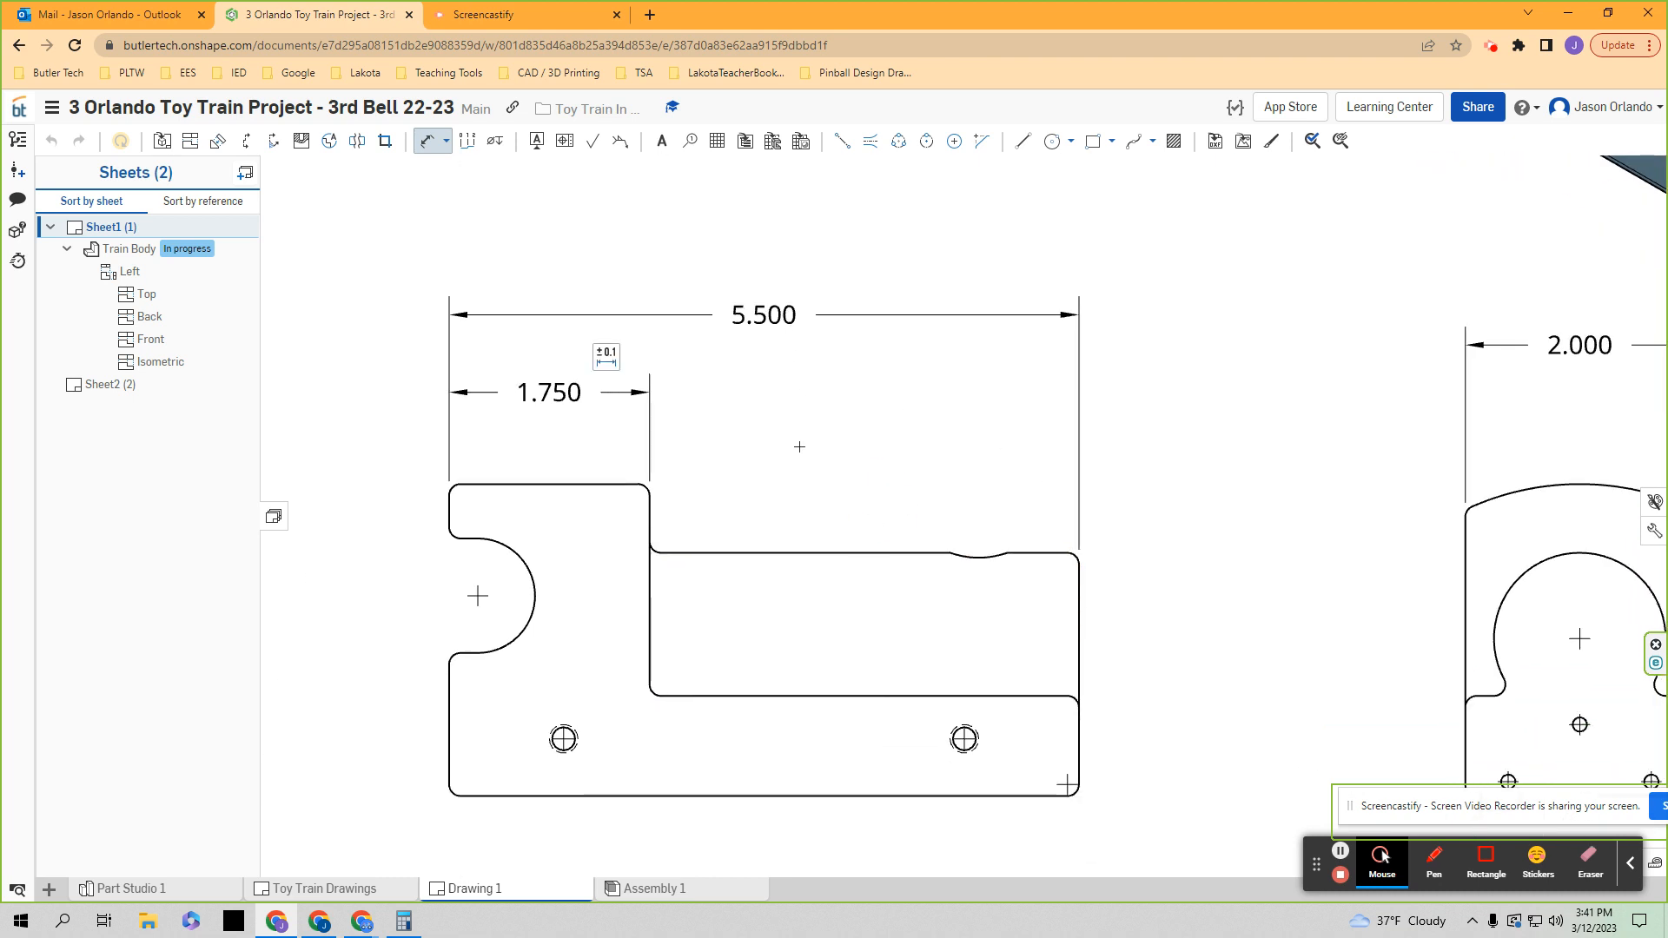
- Dimension the horizontal distance from the cab's outer vertical edge to the window arc's center in the Left view, placing the text above and left
{"action": "middle_click_drag", "start_coordinate": [800, 446], "coordinate": [860, 429]}
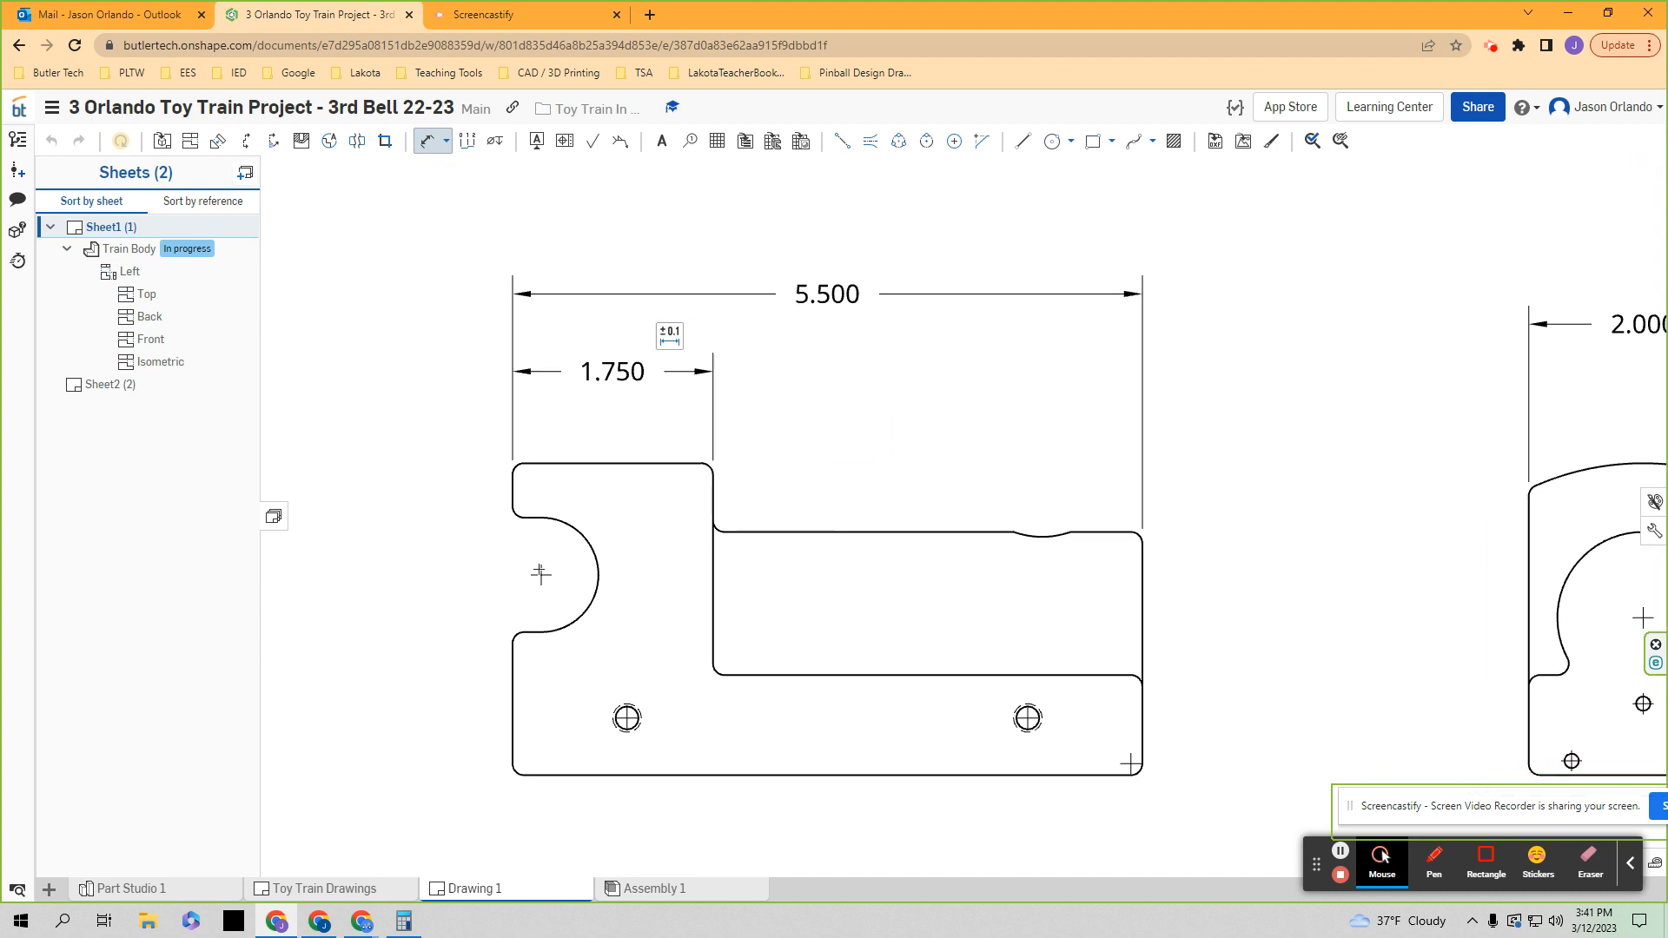
{"action": "scroll", "coordinate": [482, 614], "scroll_direction": "up", "scroll_amount": 1}
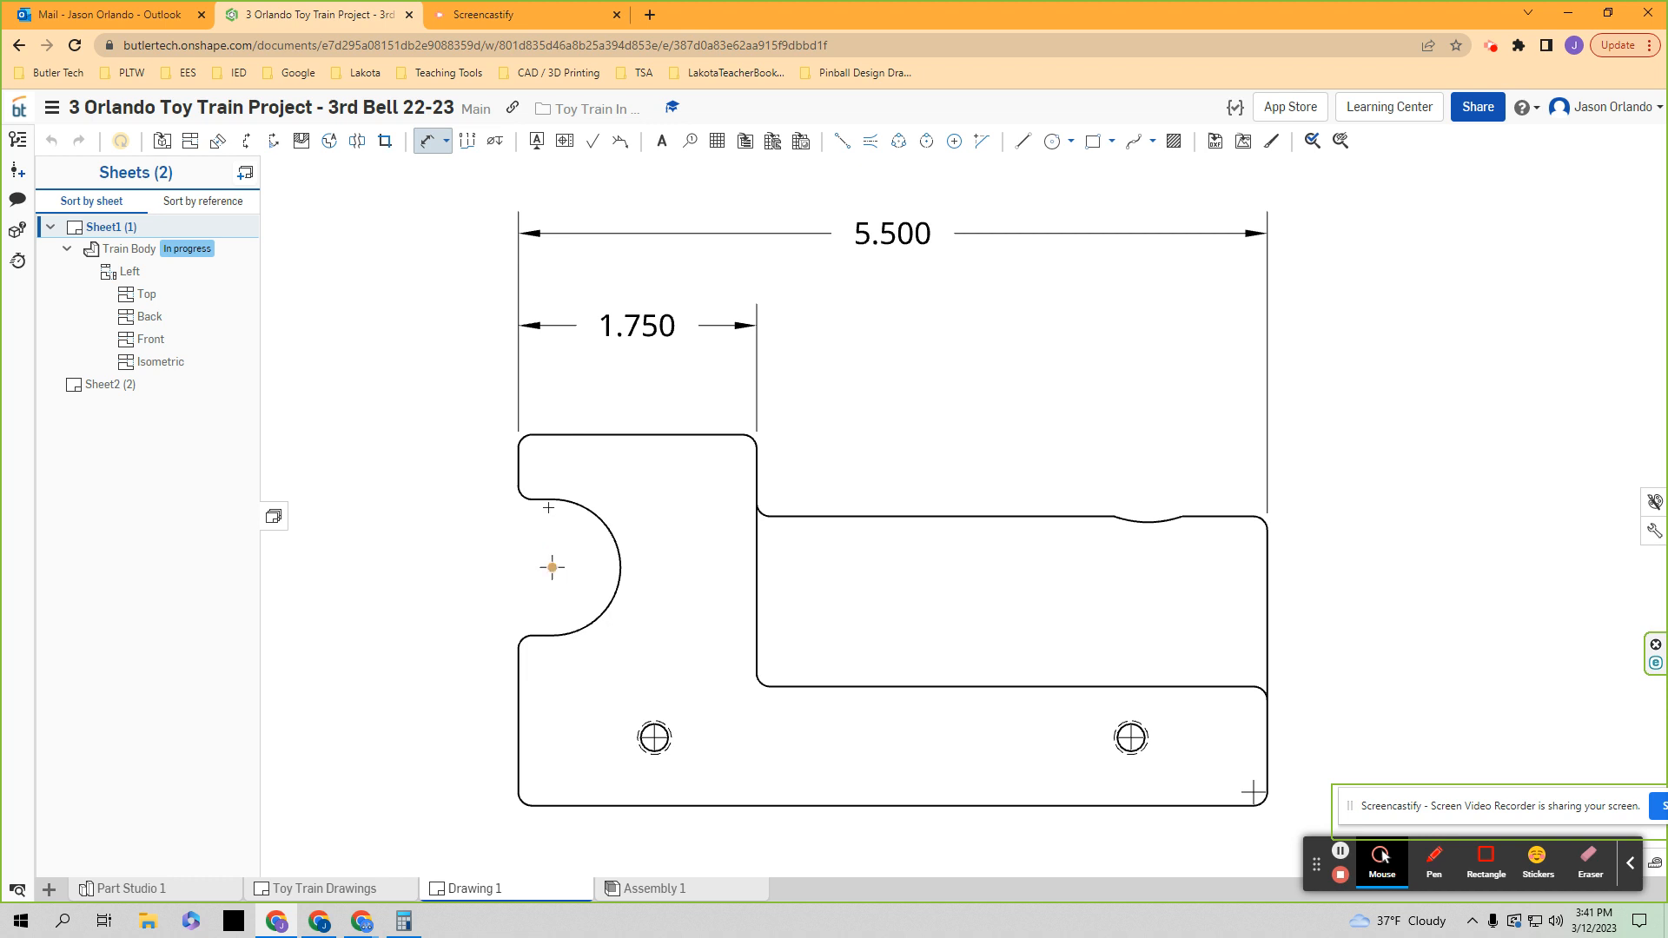
{"action": "middle_click_drag", "start_coordinate": [486, 579], "coordinate": [508, 485]}
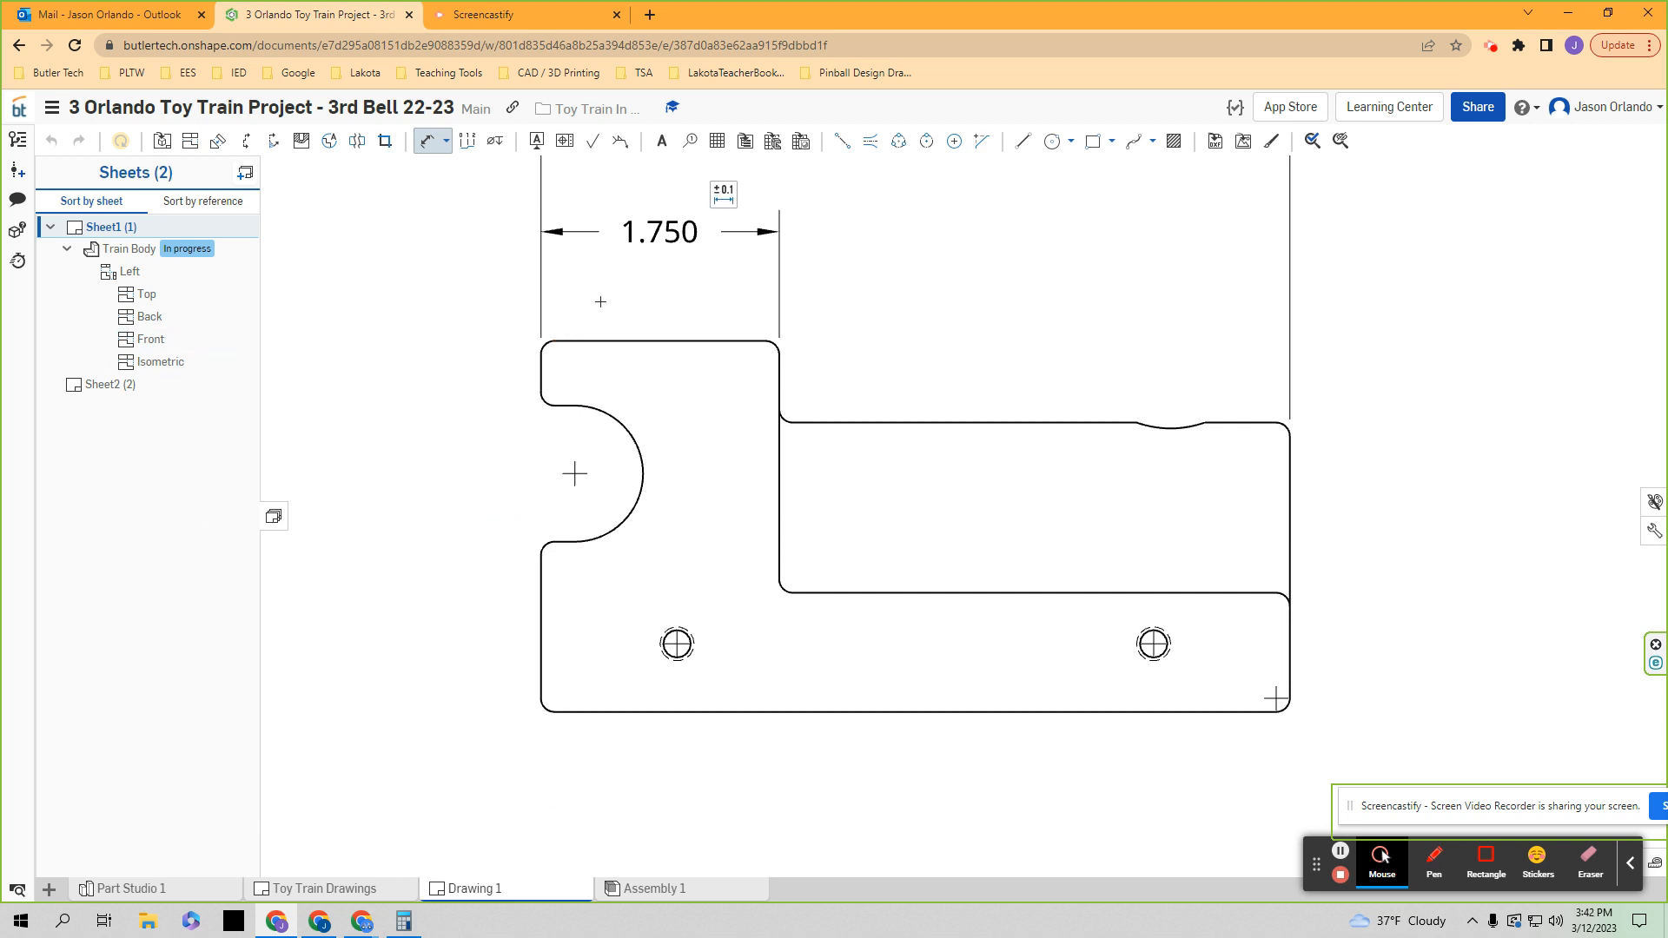
{"action": "scroll", "coordinate": [600, 302], "scroll_direction": "up", "scroll_amount": 1}
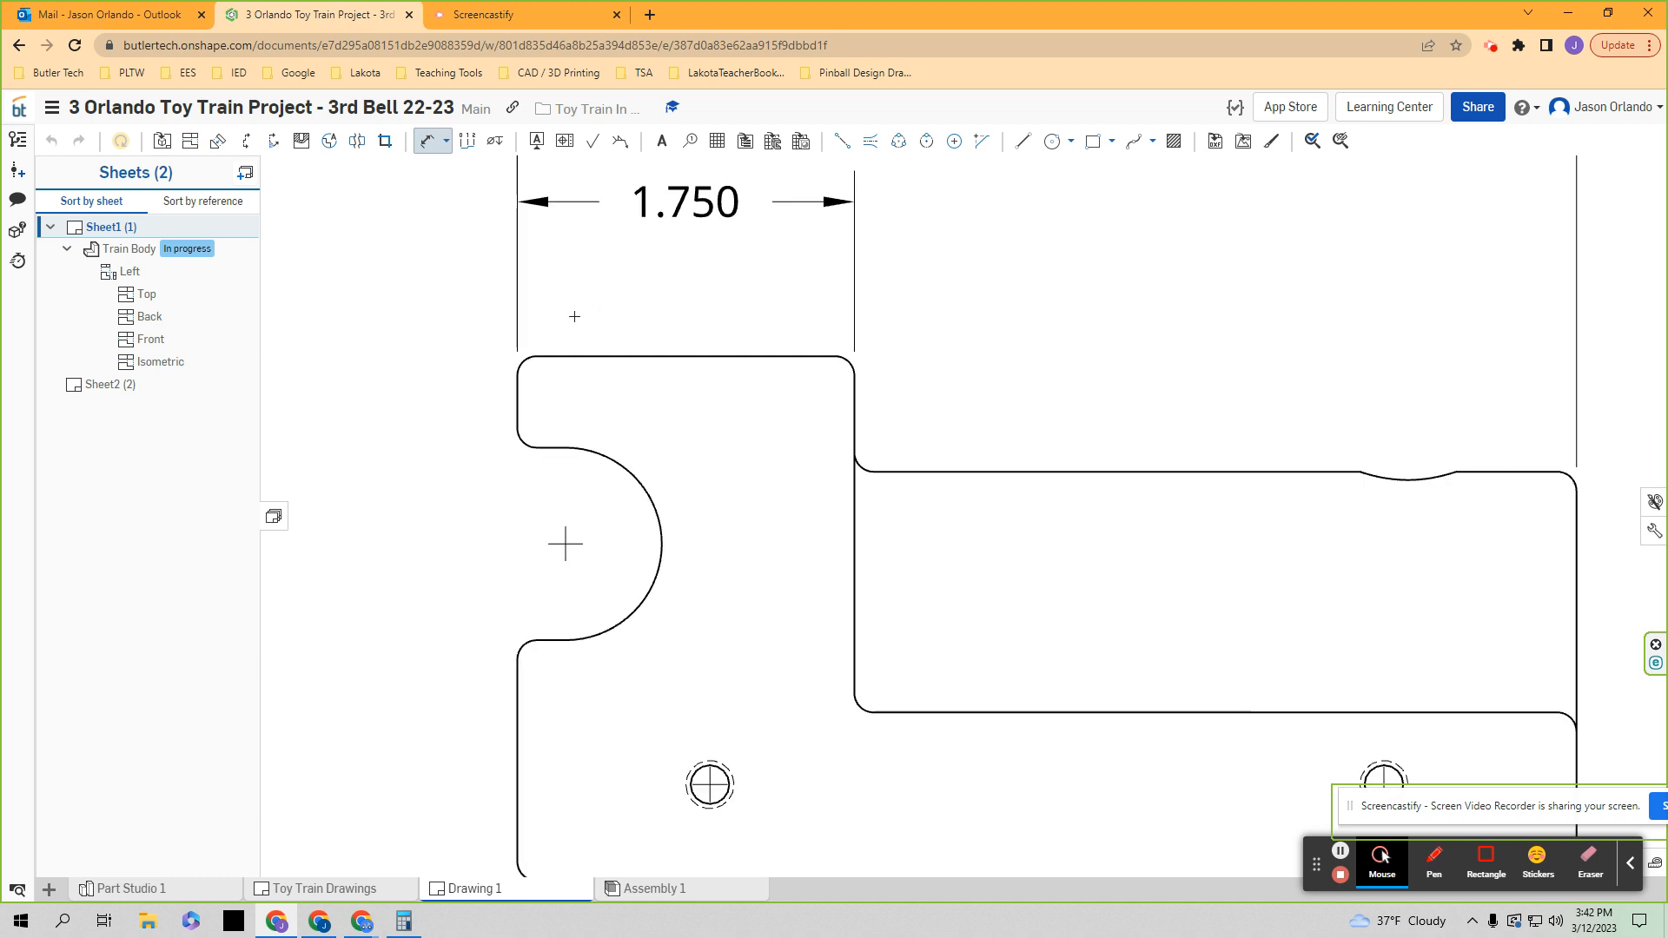
{"action": "left_click", "coordinate": [518, 375]}
{"action": "left_click", "coordinate": [565, 543]}
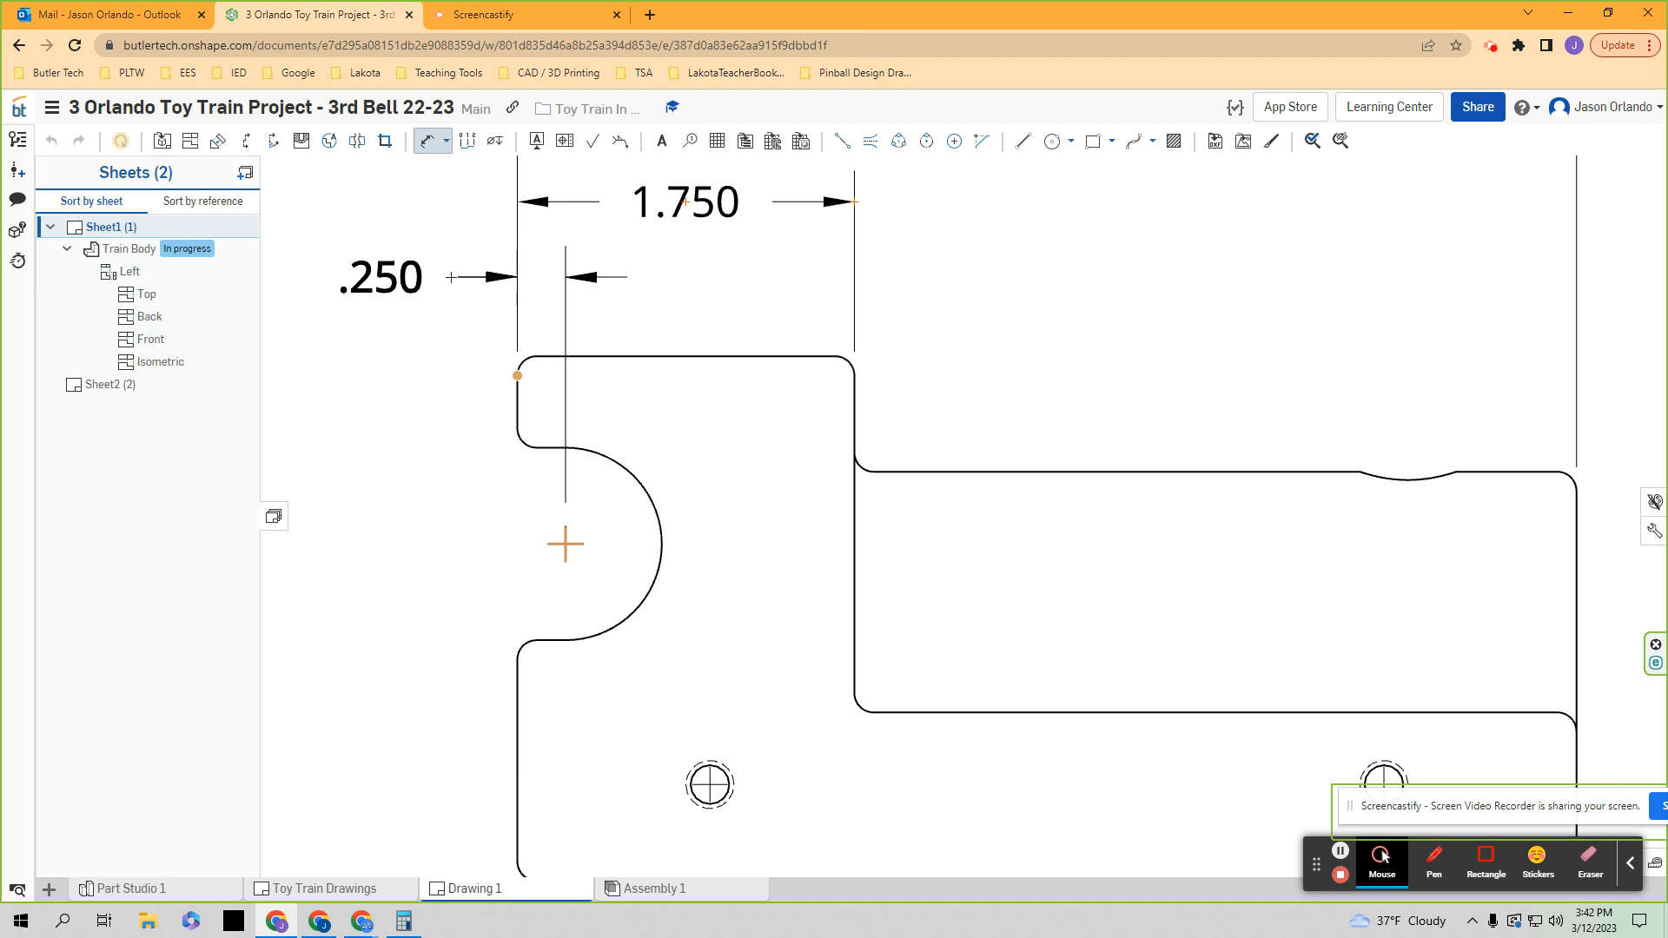
{"action": "left_click", "coordinate": [452, 274]}
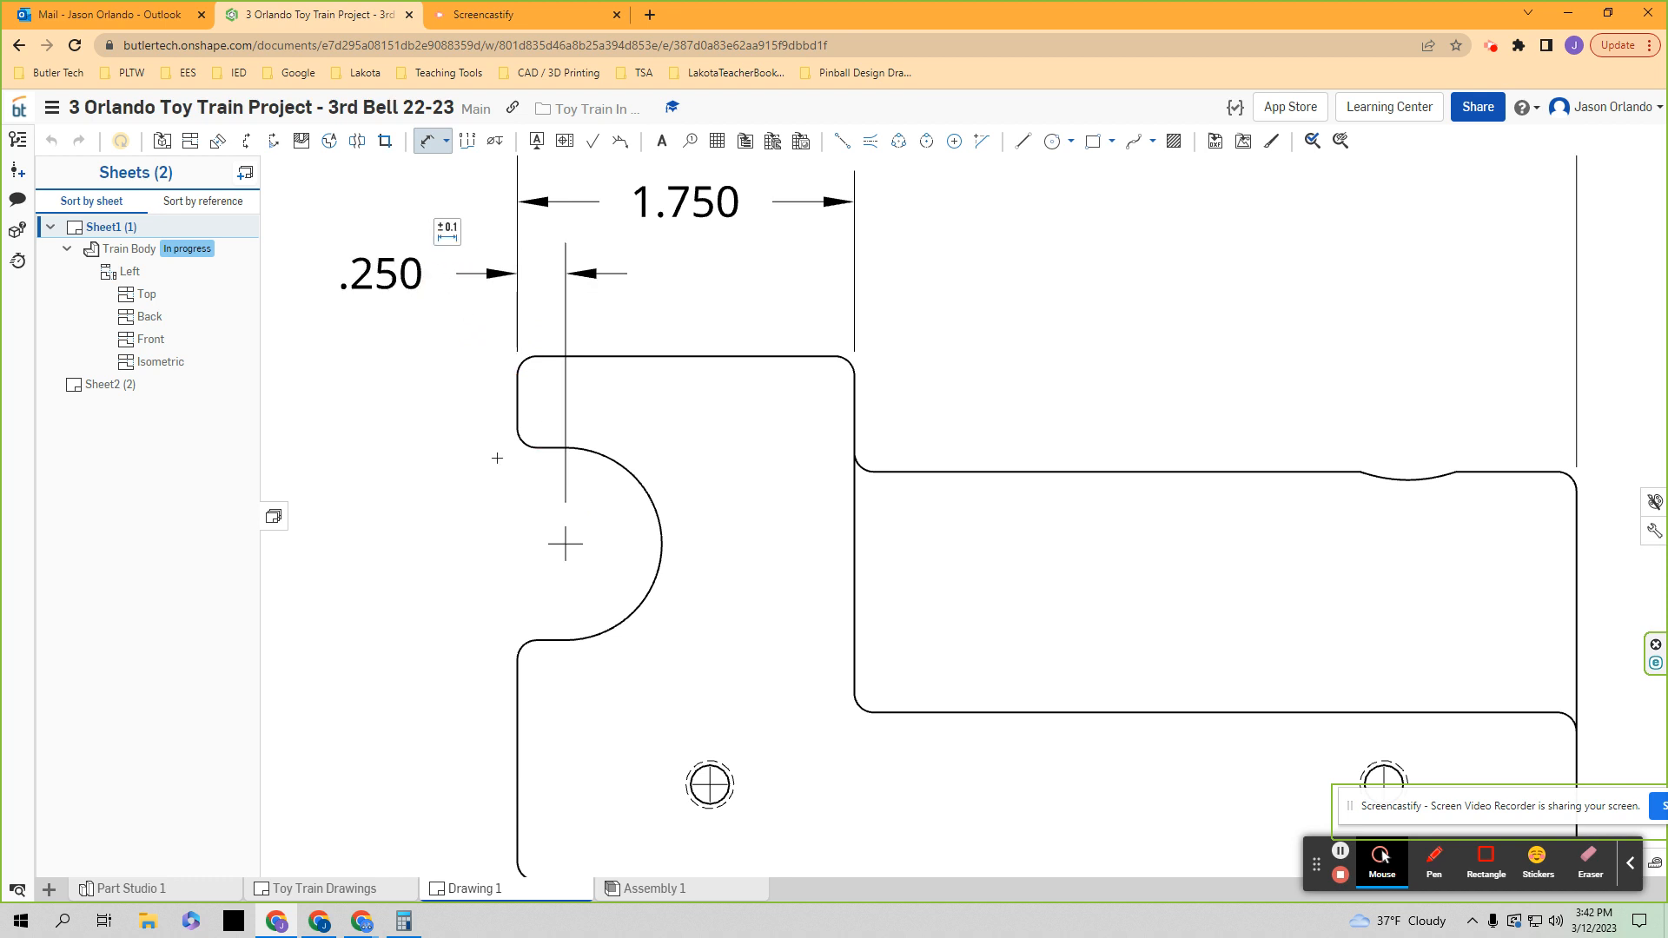
- Dimension the horizontal distance from the cab's outer vertical edge to the nearer axle hole's center in the Left view, placing it below the view
{"action": "scroll", "coordinate": [347, 423], "scroll_direction": "down", "scroll_amount": 3}
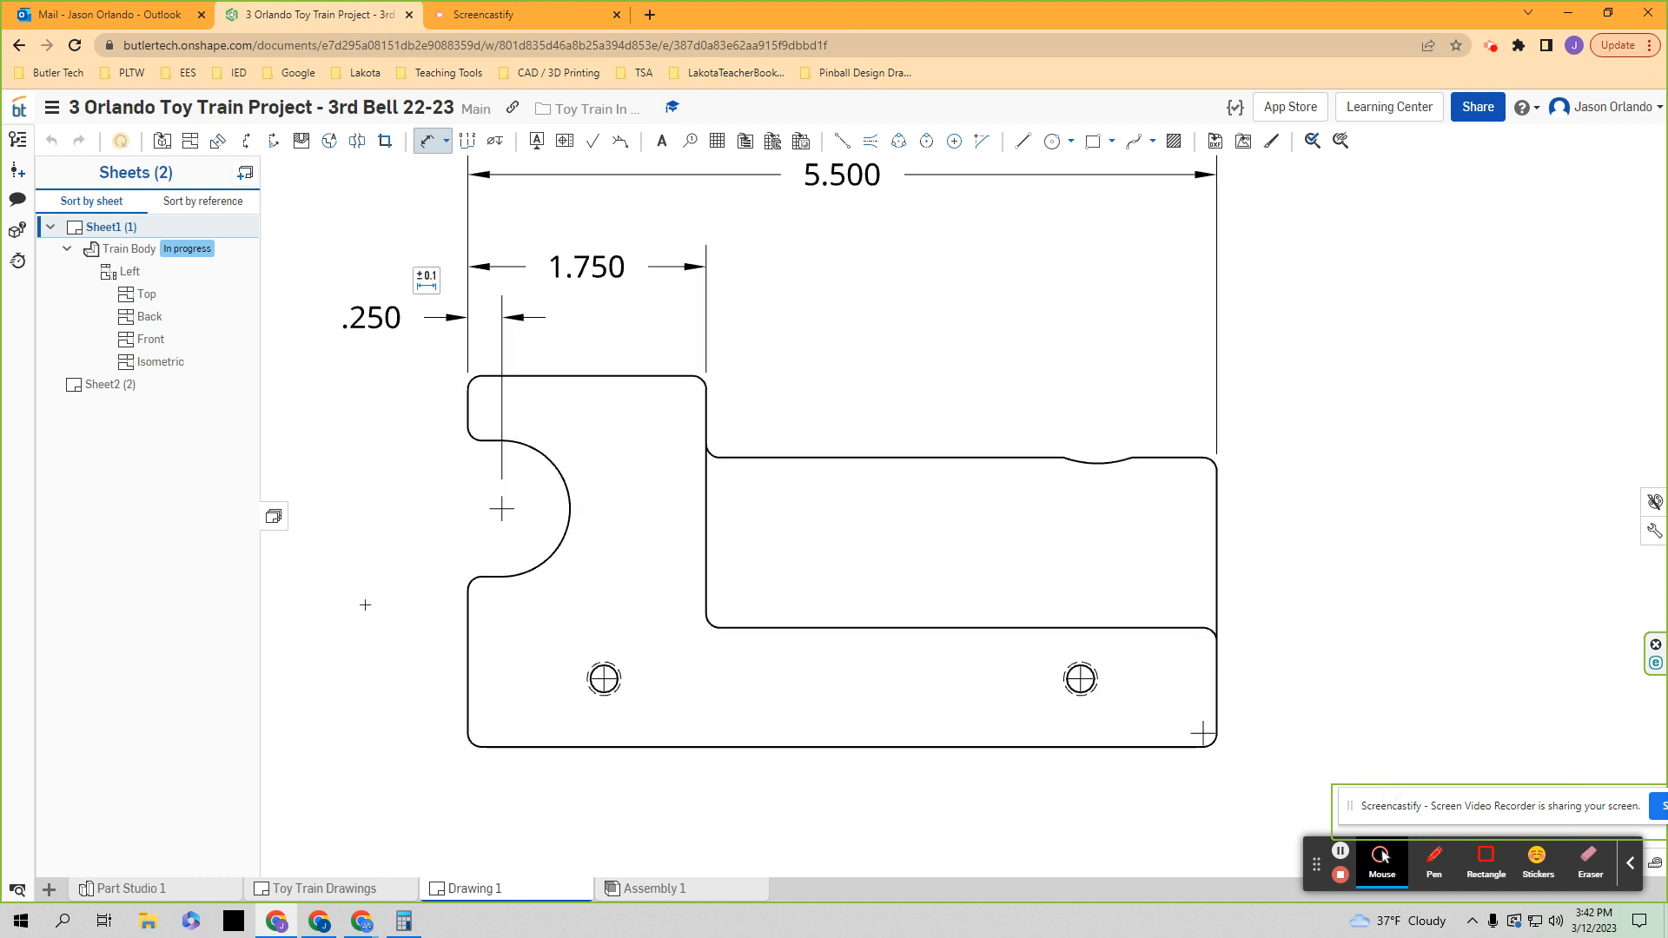
{"action": "middle_click_drag", "start_coordinate": [407, 623], "coordinate": [420, 596]}
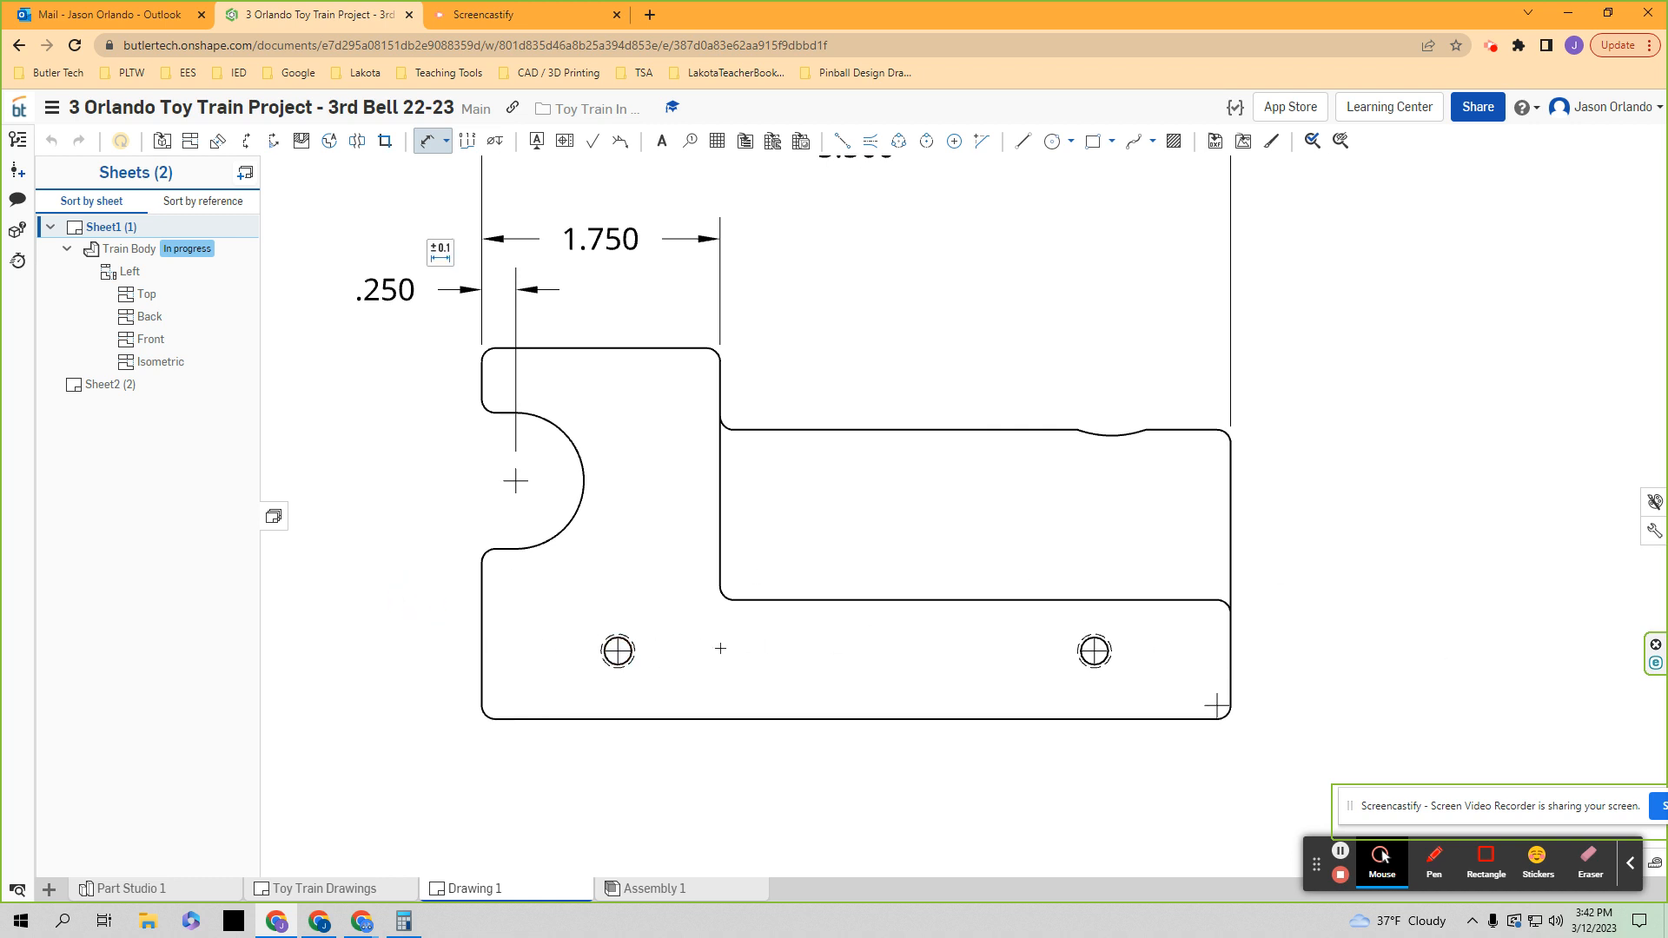
{"action": "scroll", "coordinate": [587, 669], "scroll_direction": "up", "scroll_amount": 2}
{"action": "middle_click_drag", "start_coordinate": [425, 551], "coordinate": [482, 461]}
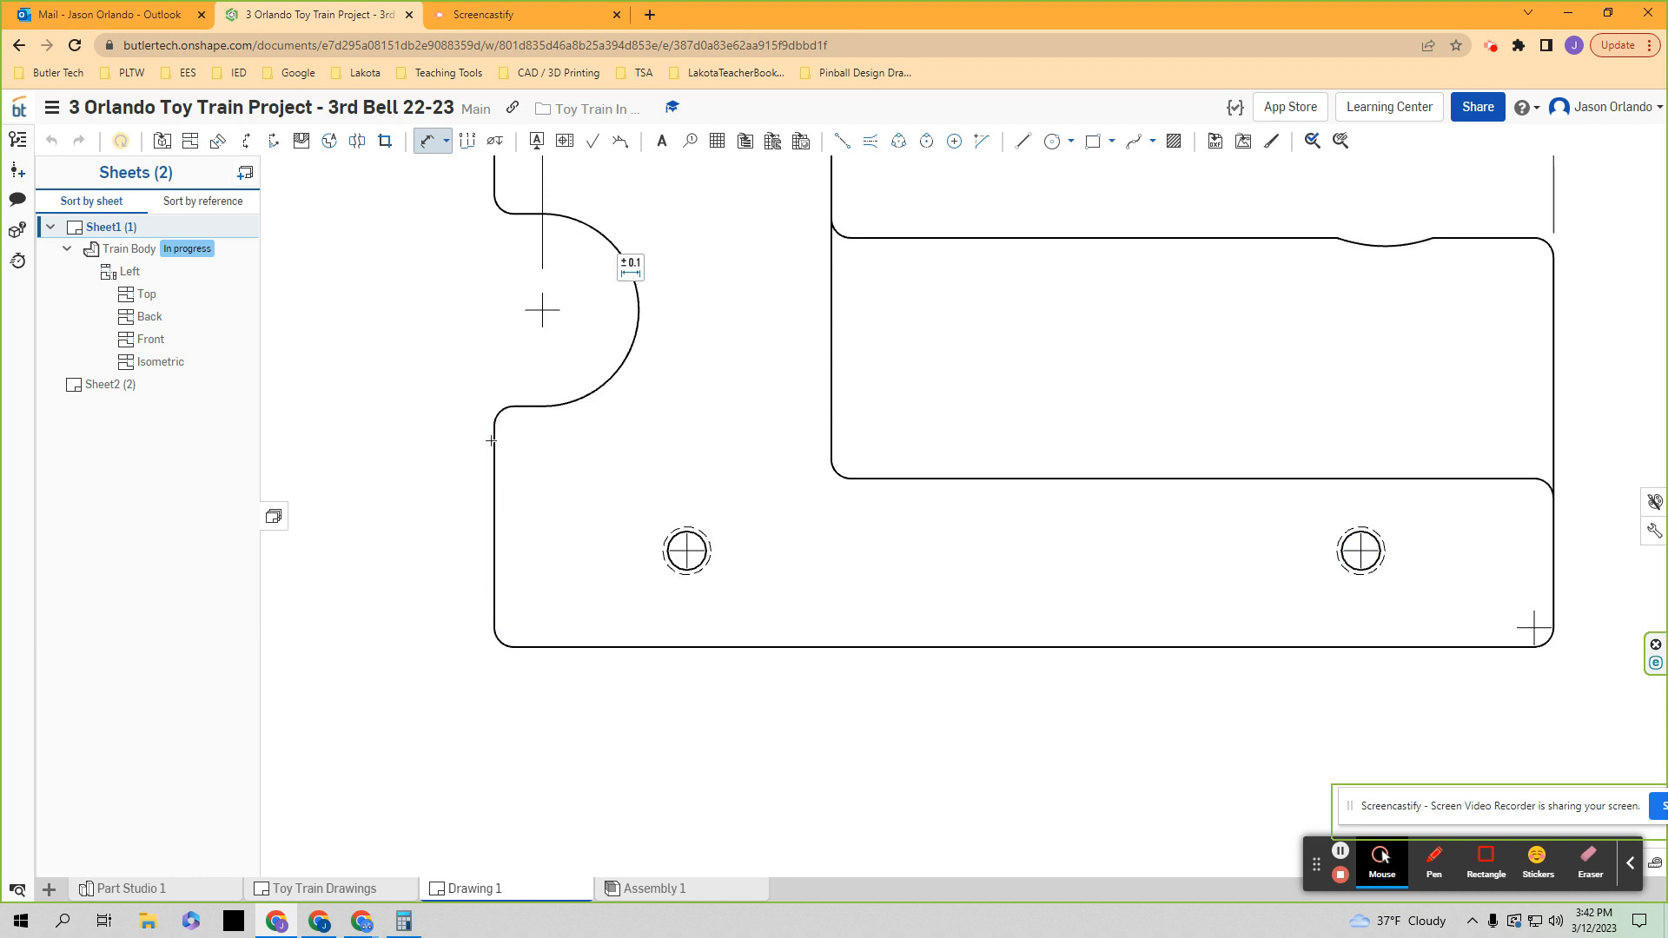
{"action": "left_click", "coordinate": [495, 627]}
{"action": "left_click", "coordinate": [686, 551]}
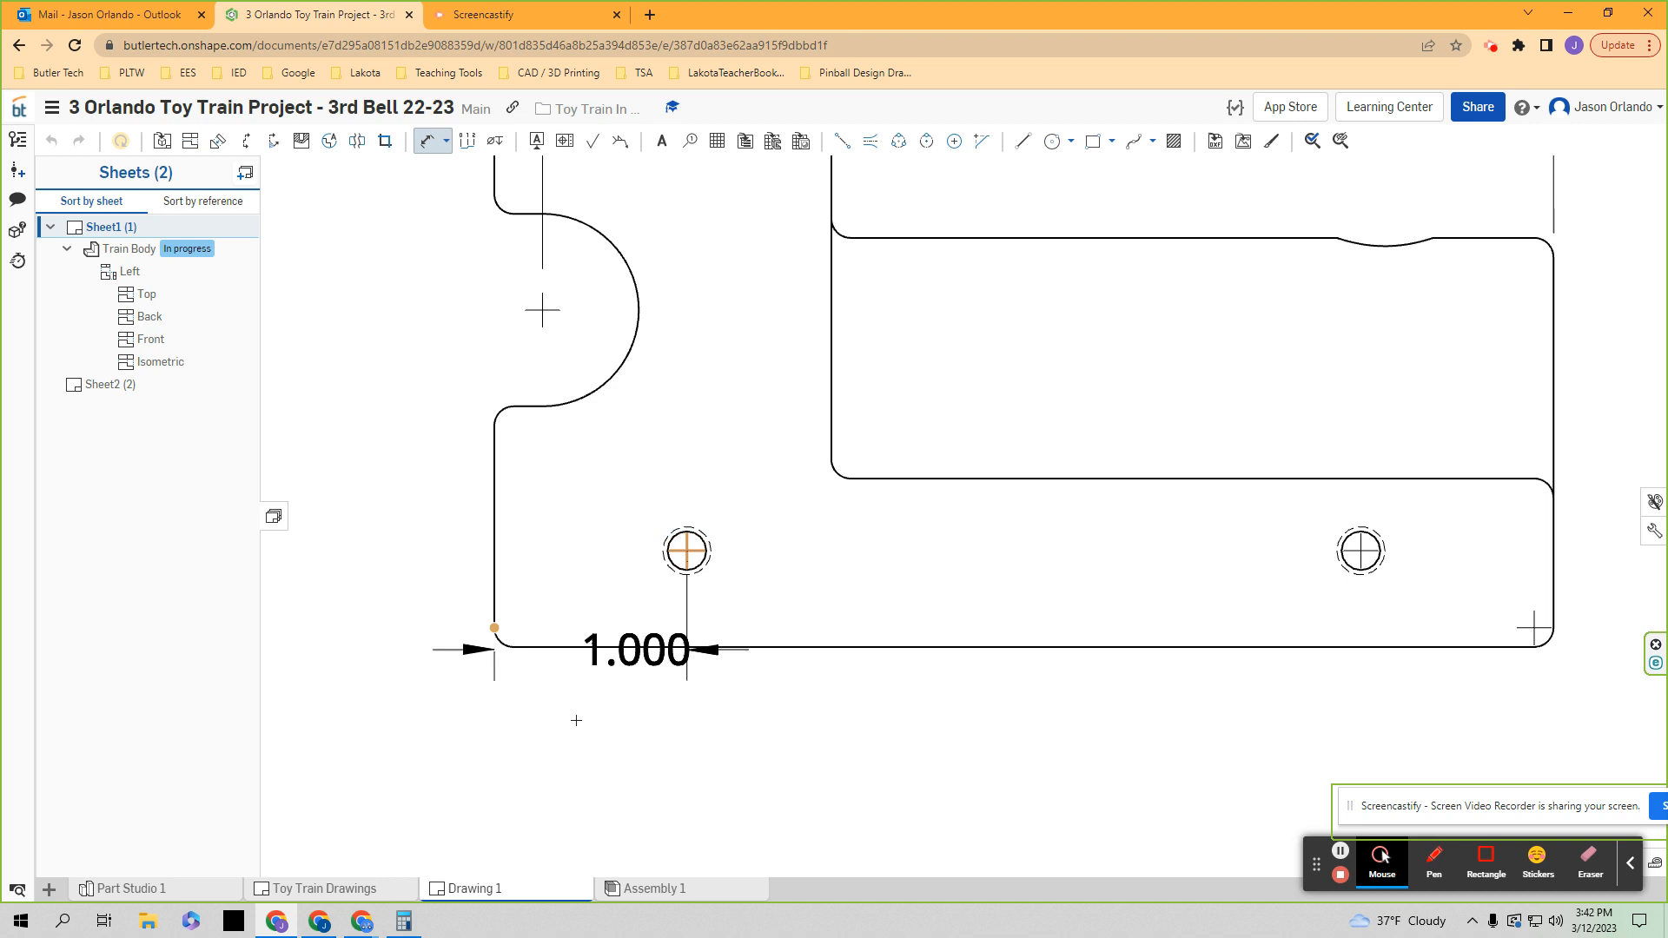
{"action": "left_click", "coordinate": [585, 736]}
- Dimension the horizontal distance from the cab's outer vertical edge to the farther axle hole's center, placing it below the first hole's dimension
{"action": "scroll", "coordinate": [661, 687], "scroll_direction": "down", "scroll_amount": 3}
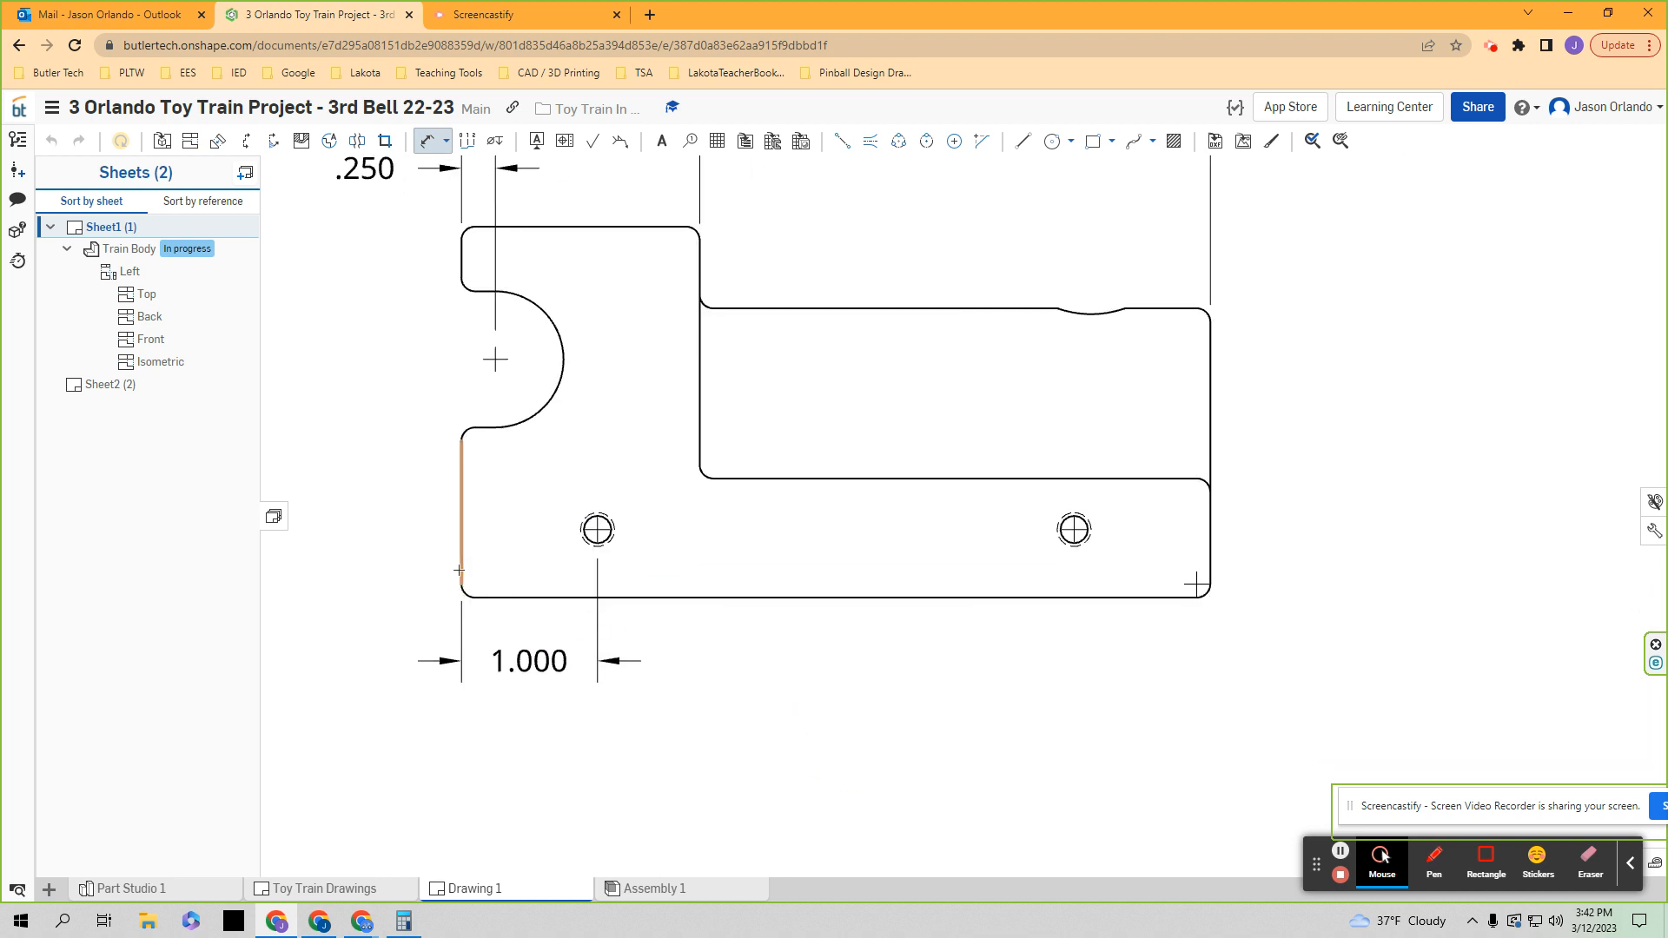
{"action": "left_click", "coordinate": [460, 572]}
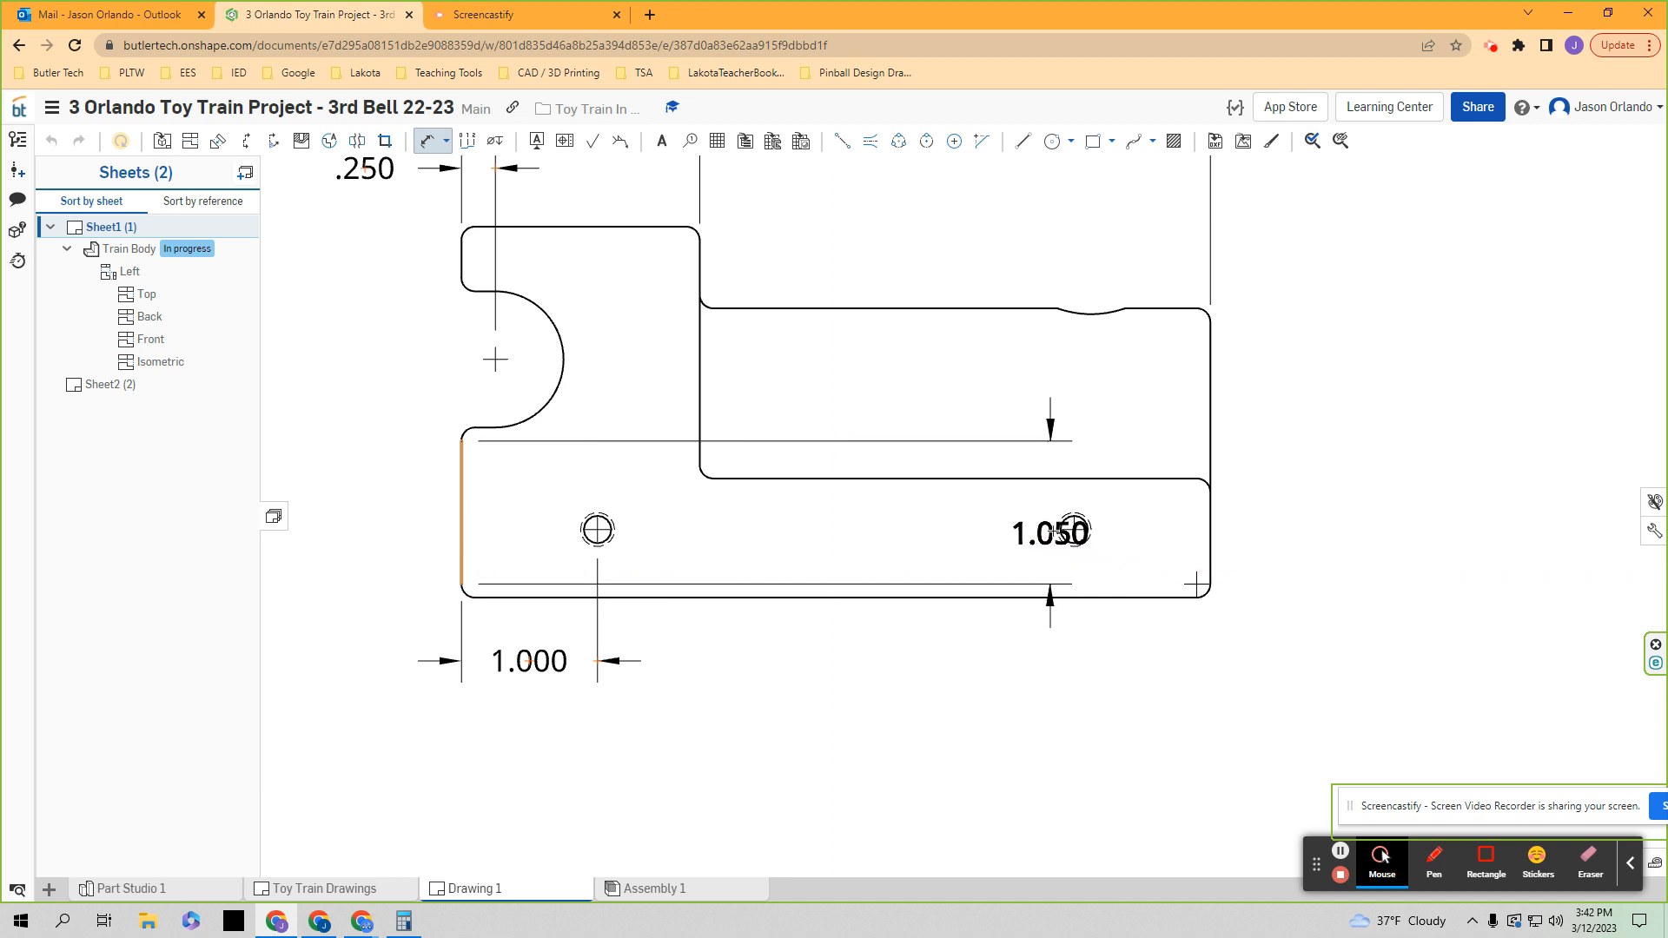
{"action": "scroll", "coordinate": [1074, 532], "scroll_direction": "up", "scroll_amount": 3}
{"action": "left_click", "coordinate": [1088, 531]}
{"action": "scroll", "coordinate": [1083, 537], "scroll_direction": "down", "scroll_amount": 3}
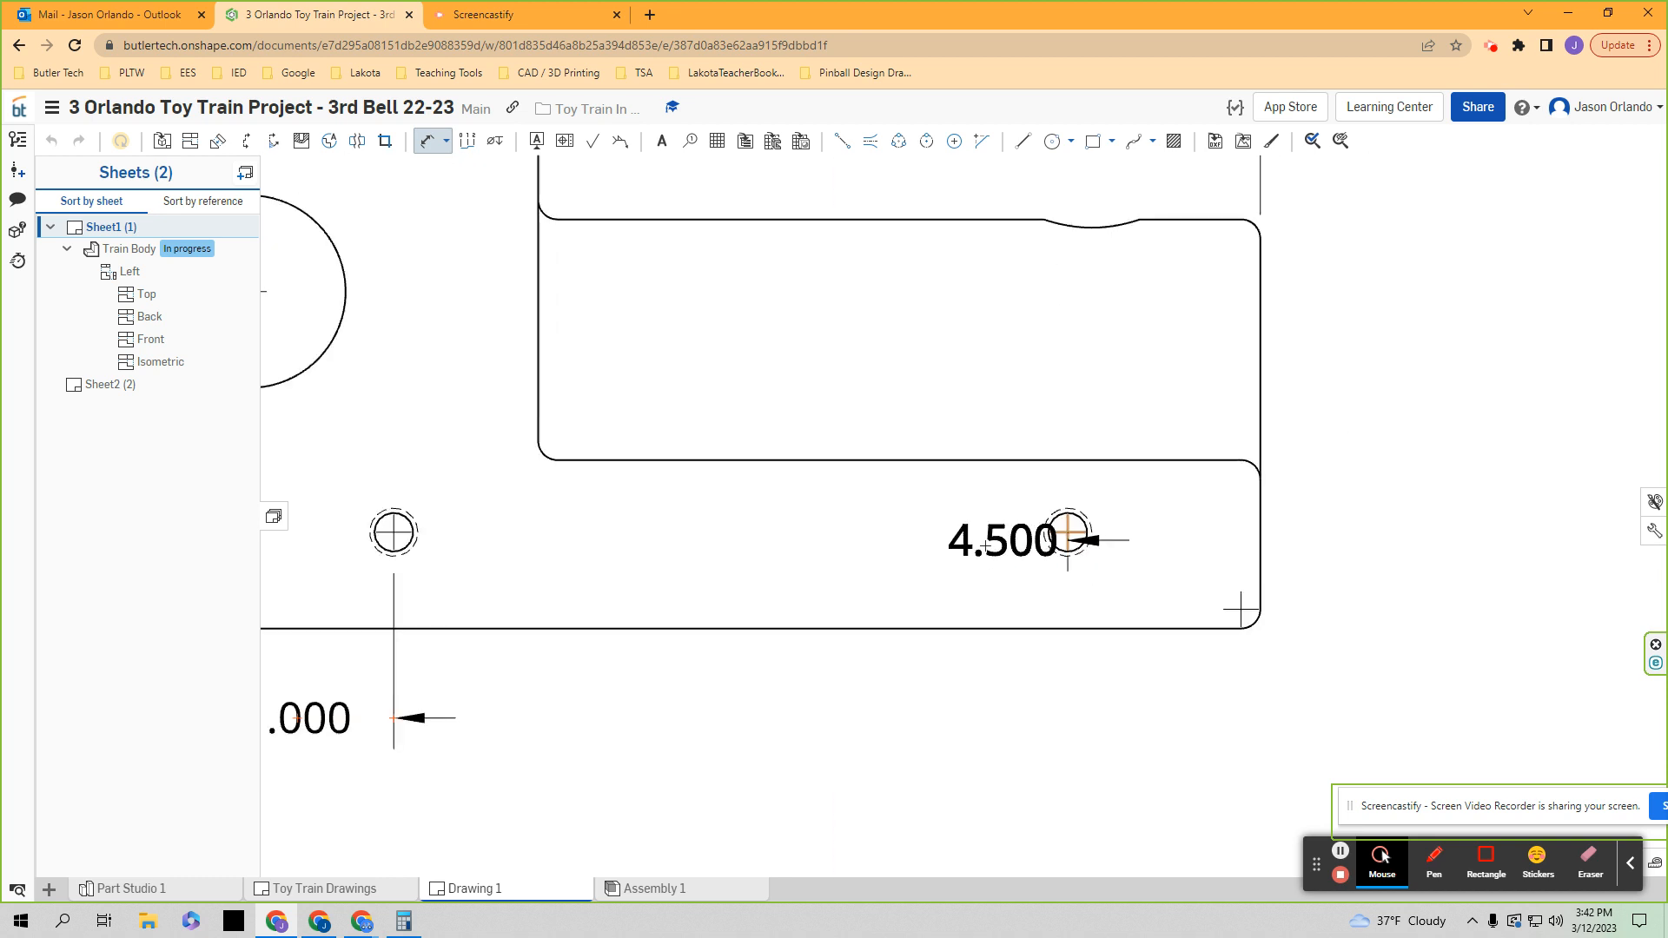
{"action": "left_click", "coordinate": [723, 734]}
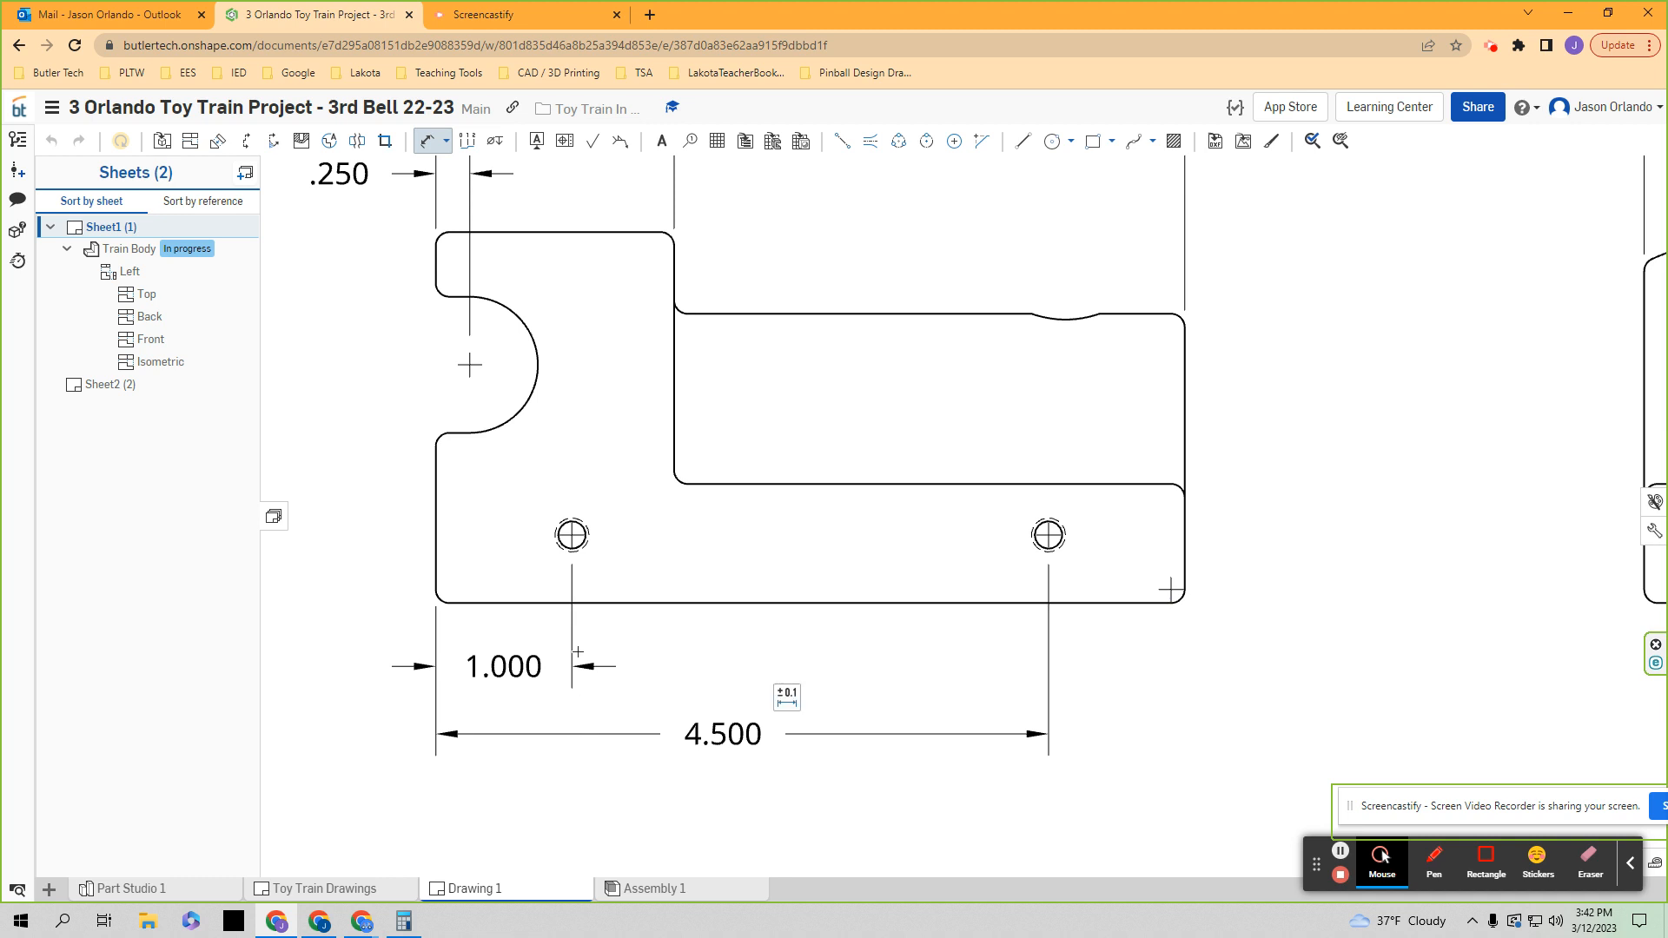
- Dimension the vertical distance from the Left view's bottom edge to the axle hole under the cab, placing it outside the cab's outer edge
{"action": "scroll", "coordinate": [644, 648], "scroll_direction": "down", "scroll_amount": 2}
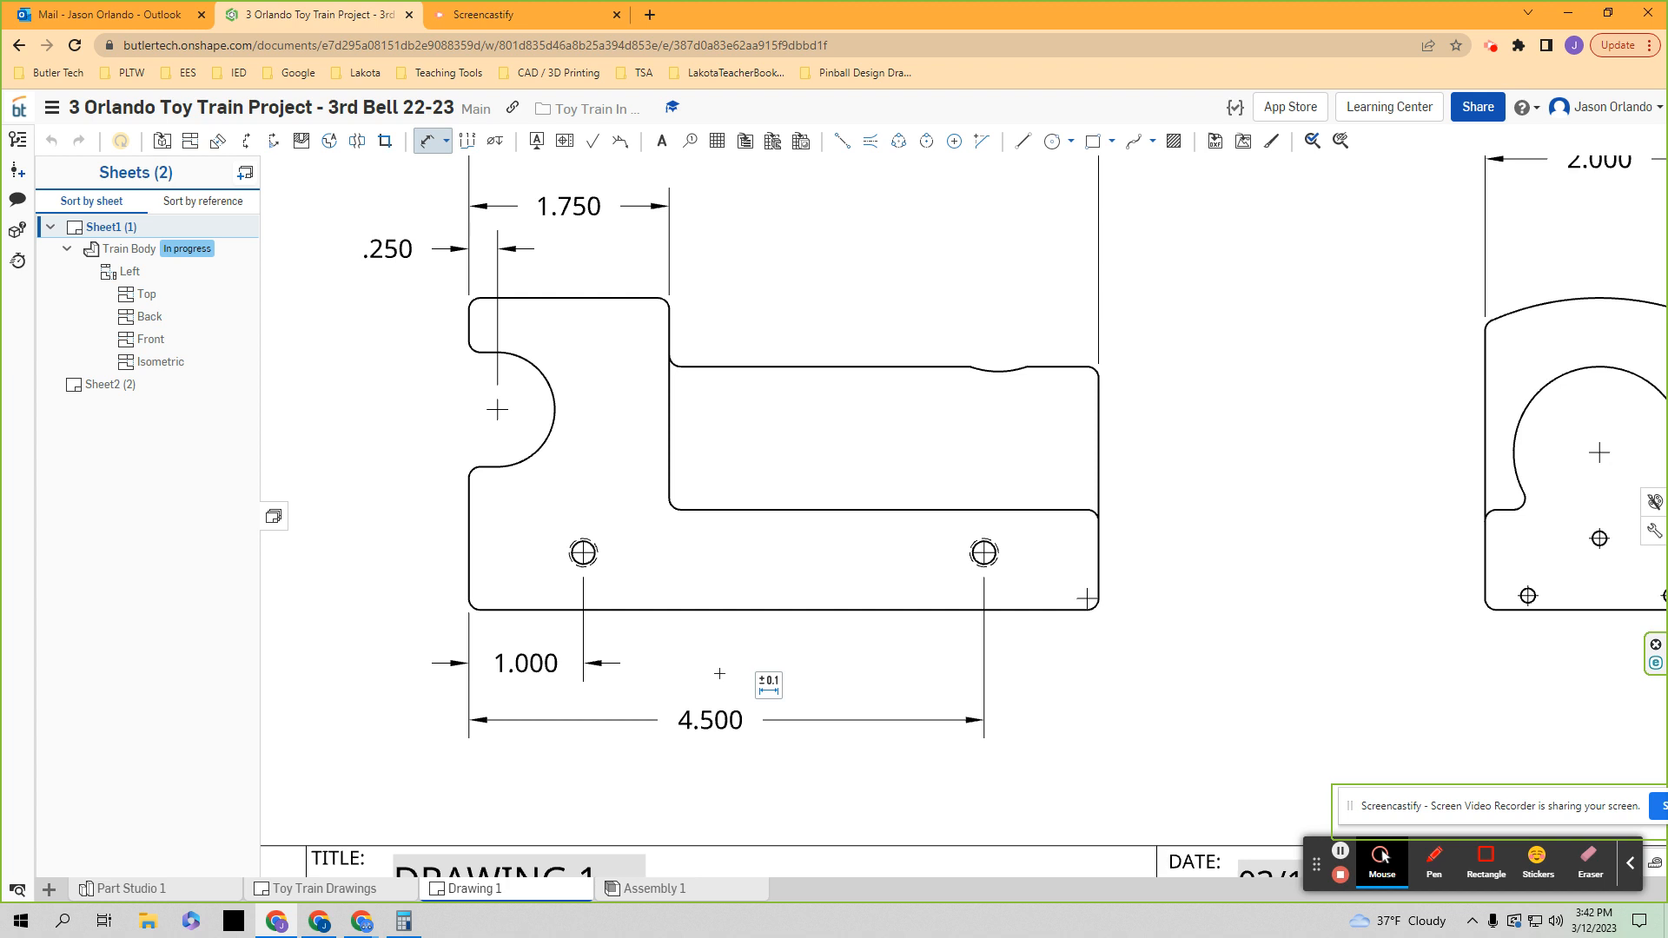
{"action": "middle_click_drag", "start_coordinate": [720, 673], "coordinate": [722, 682]}
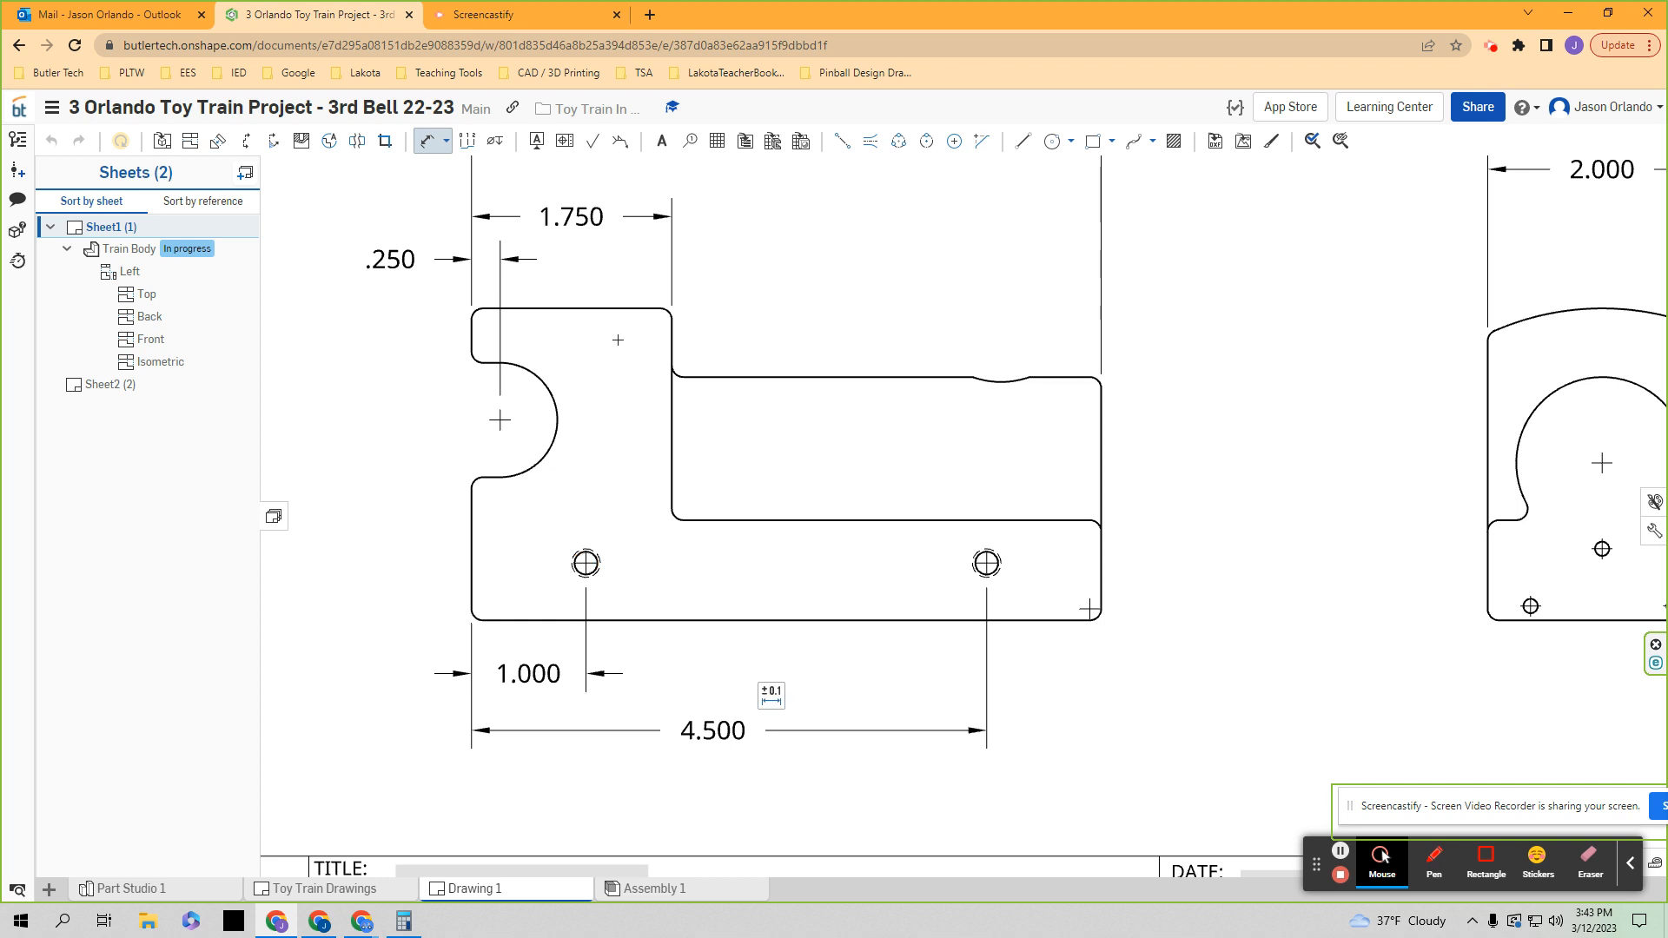
{"action": "scroll", "coordinate": [576, 316], "scroll_direction": "down", "scroll_amount": 3}
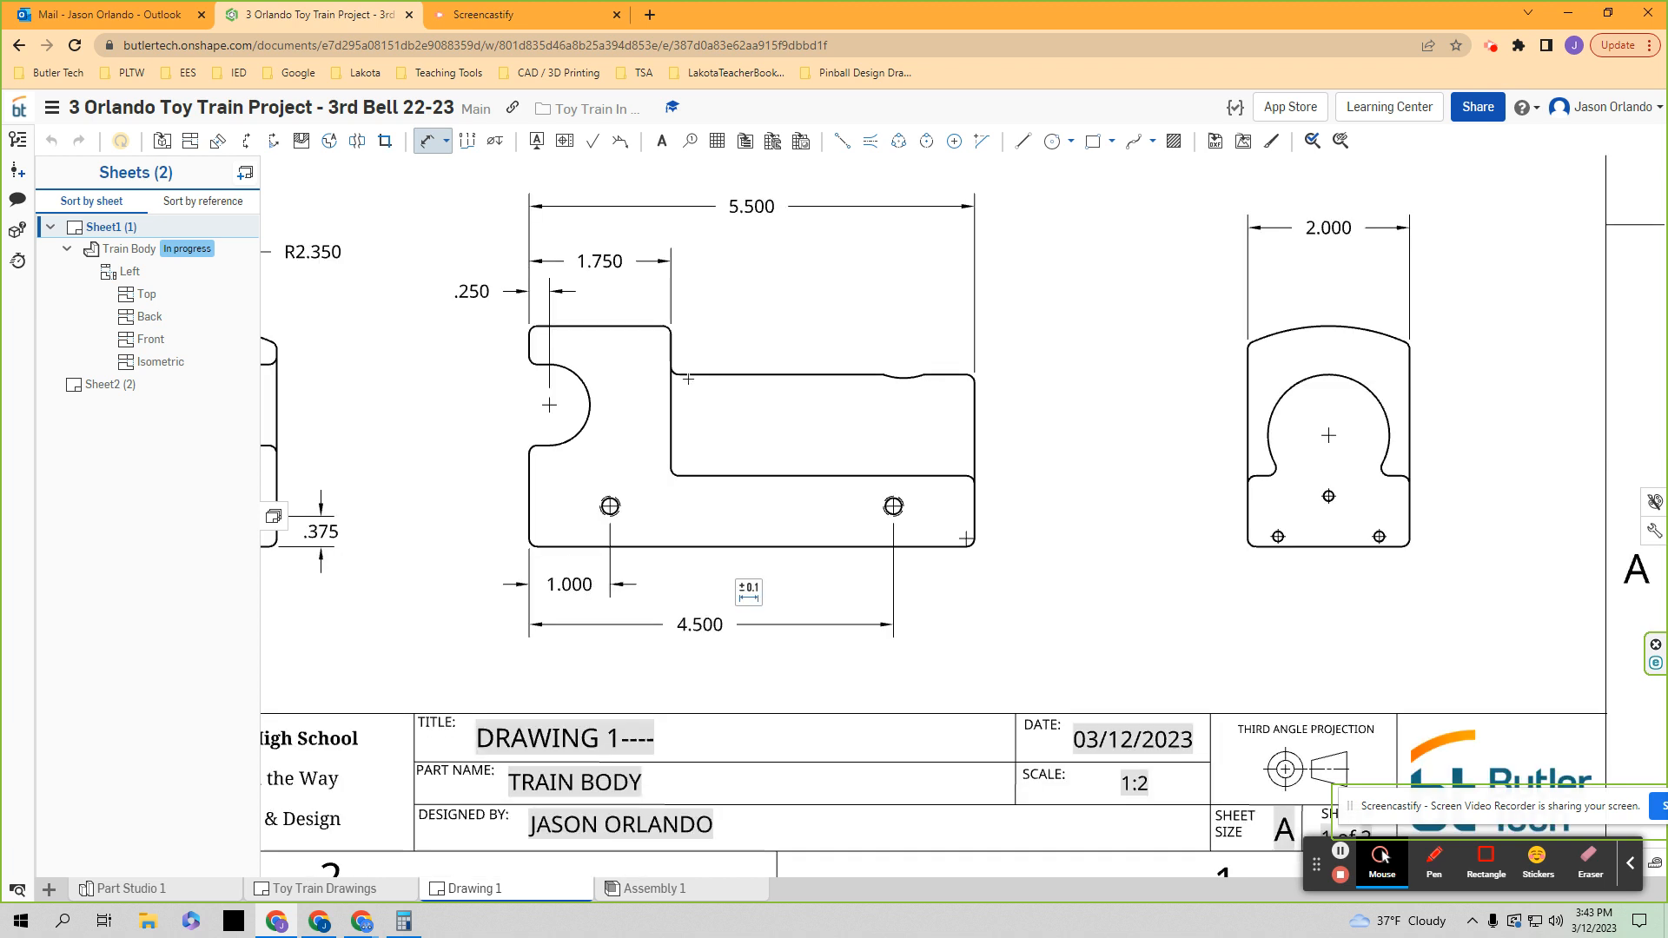
{"action": "scroll", "coordinate": [708, 588], "scroll_direction": "up", "scroll_amount": 3}
{"action": "middle_click_drag", "start_coordinate": [702, 582], "coordinate": [829, 599]}
{"action": "left_click", "coordinate": [774, 618]}
{"action": "scroll", "coordinate": [733, 600], "scroll_direction": "up", "scroll_amount": 1}
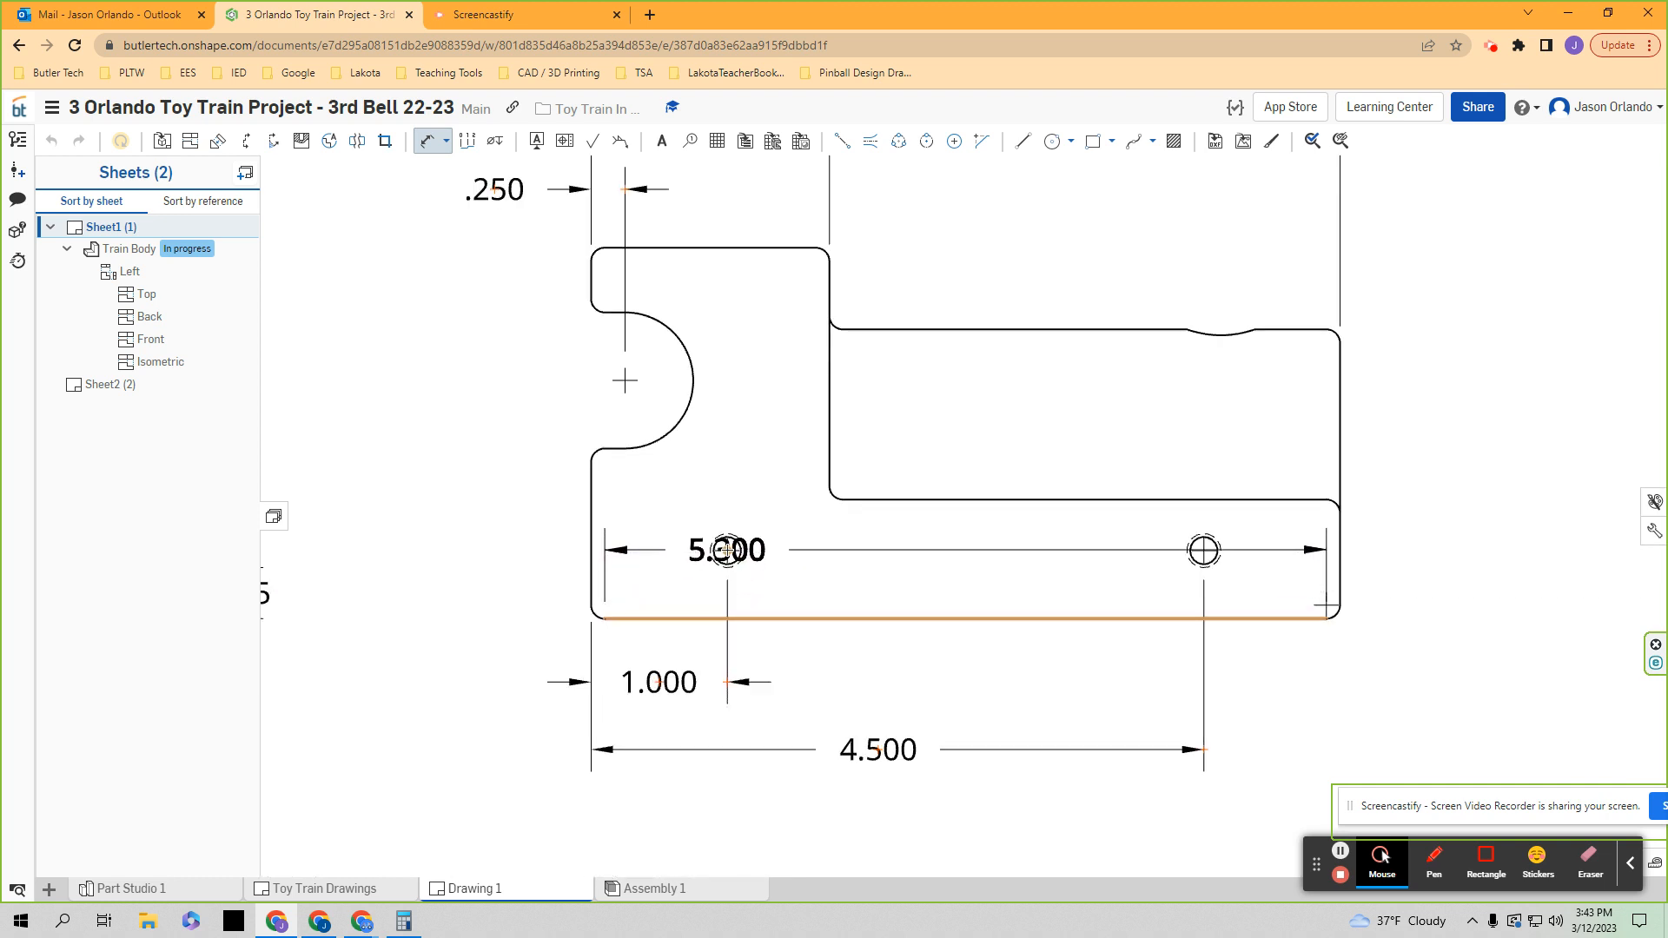
{"action": "left_click", "coordinate": [727, 550]}
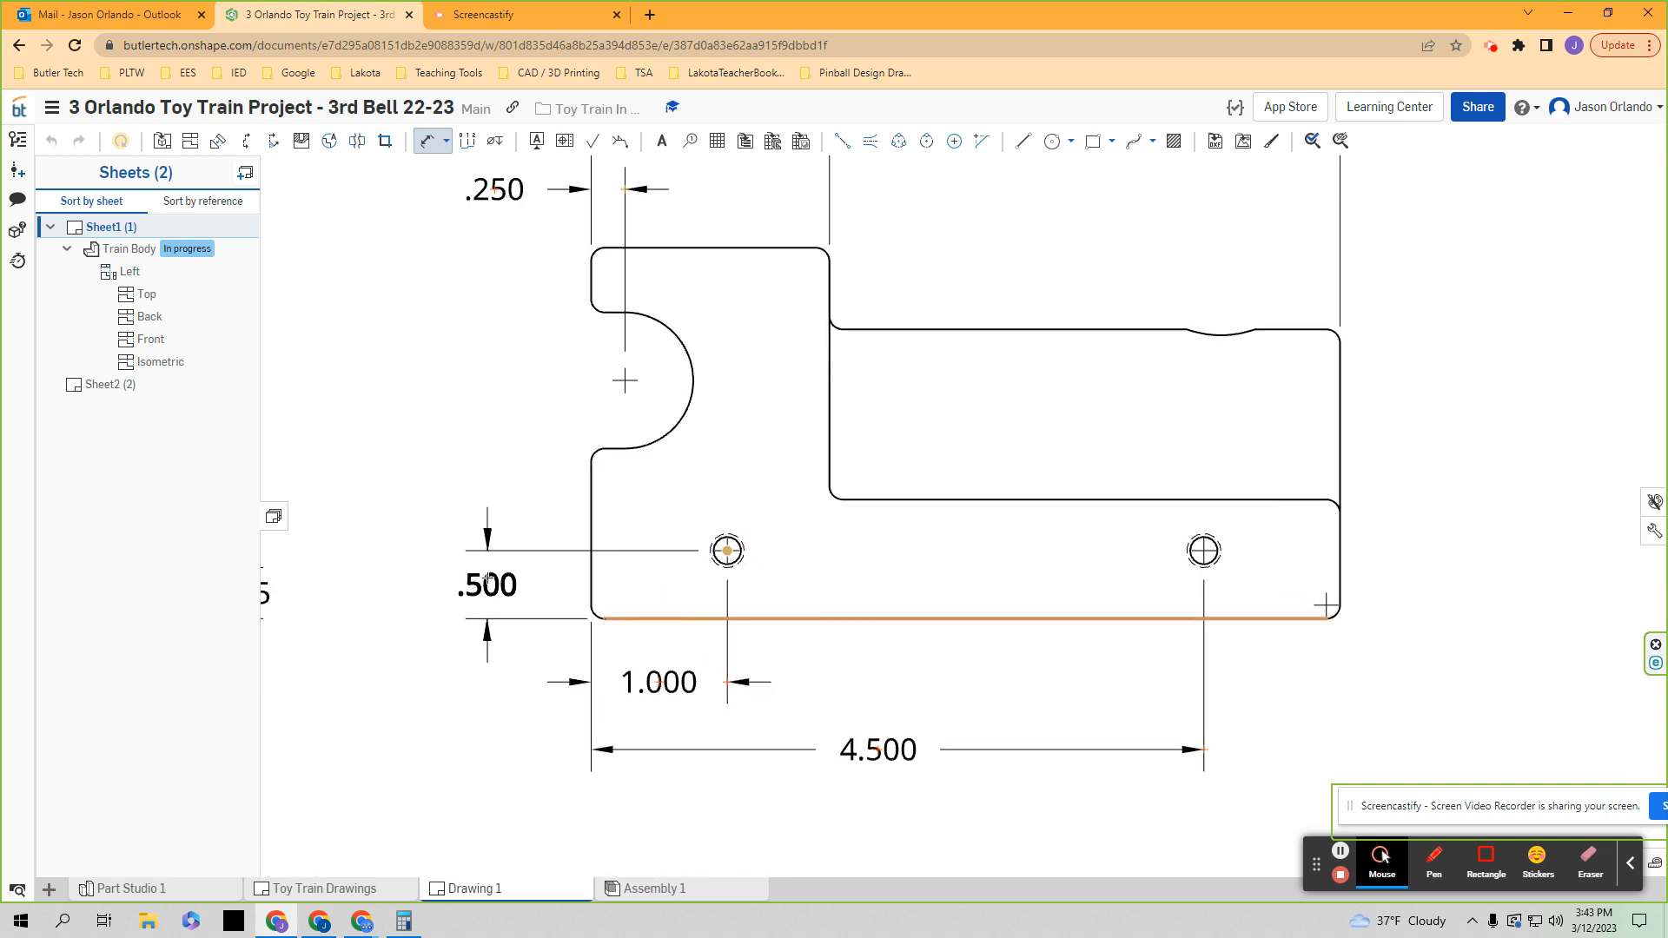
{"action": "left_click", "coordinate": [488, 580]}
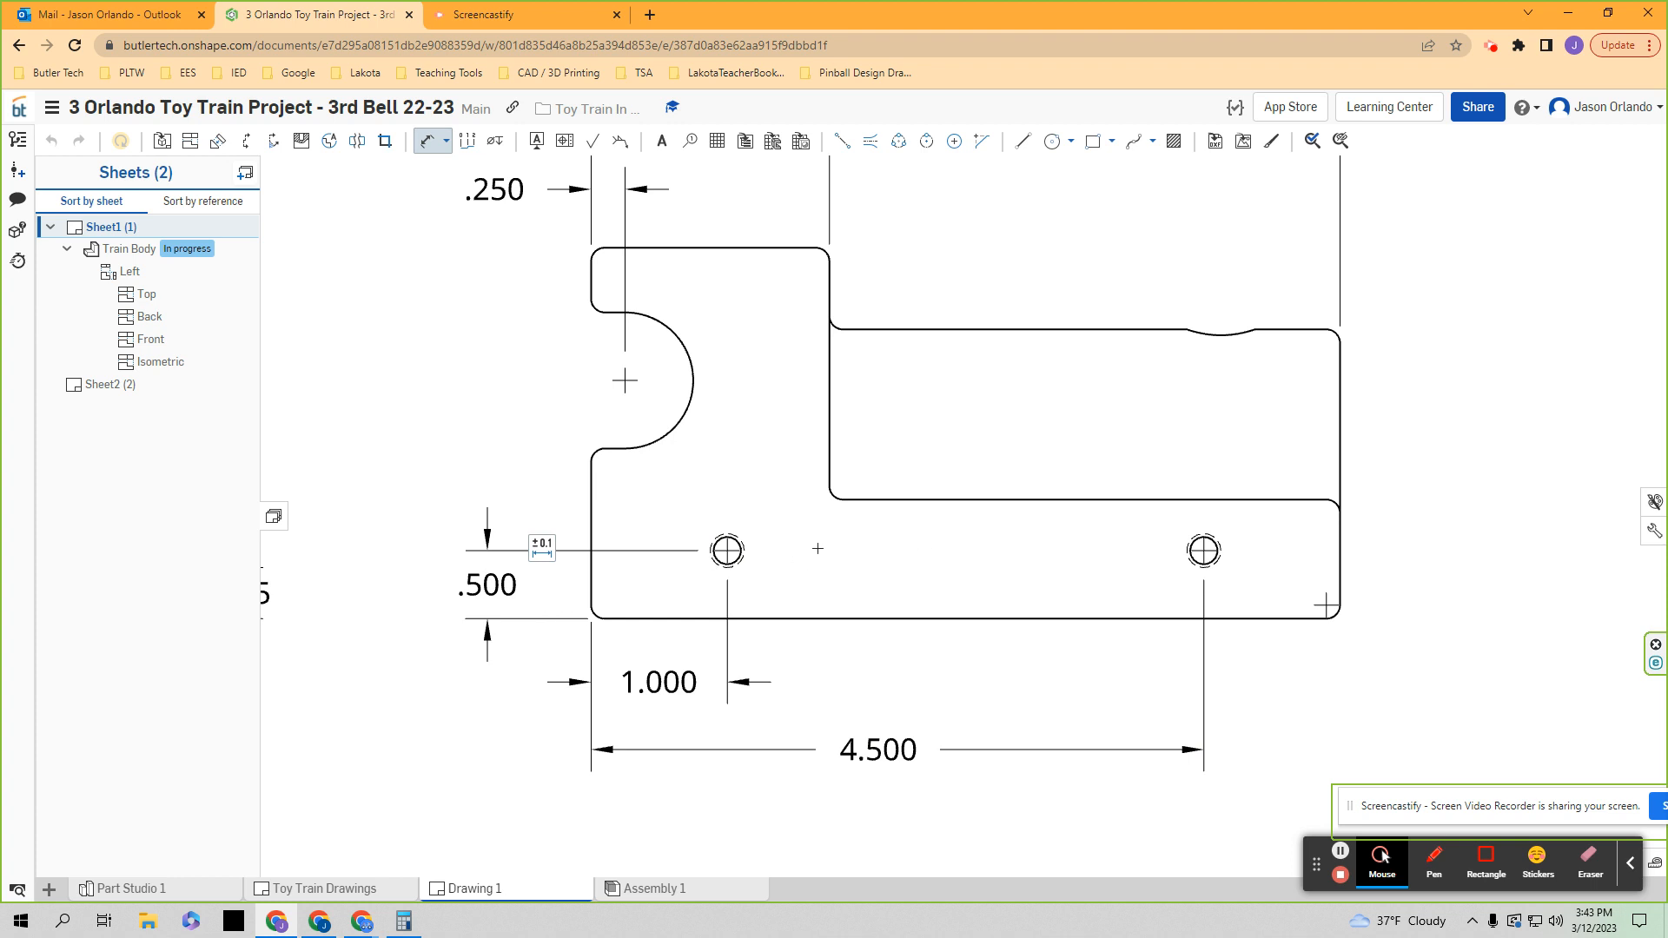
- Dimension the vertical distance from the bottom edge to the farther axle hole's center, placing the text beyond the existing hole height dimension
{"action": "left_click", "coordinate": [1229, 615]}
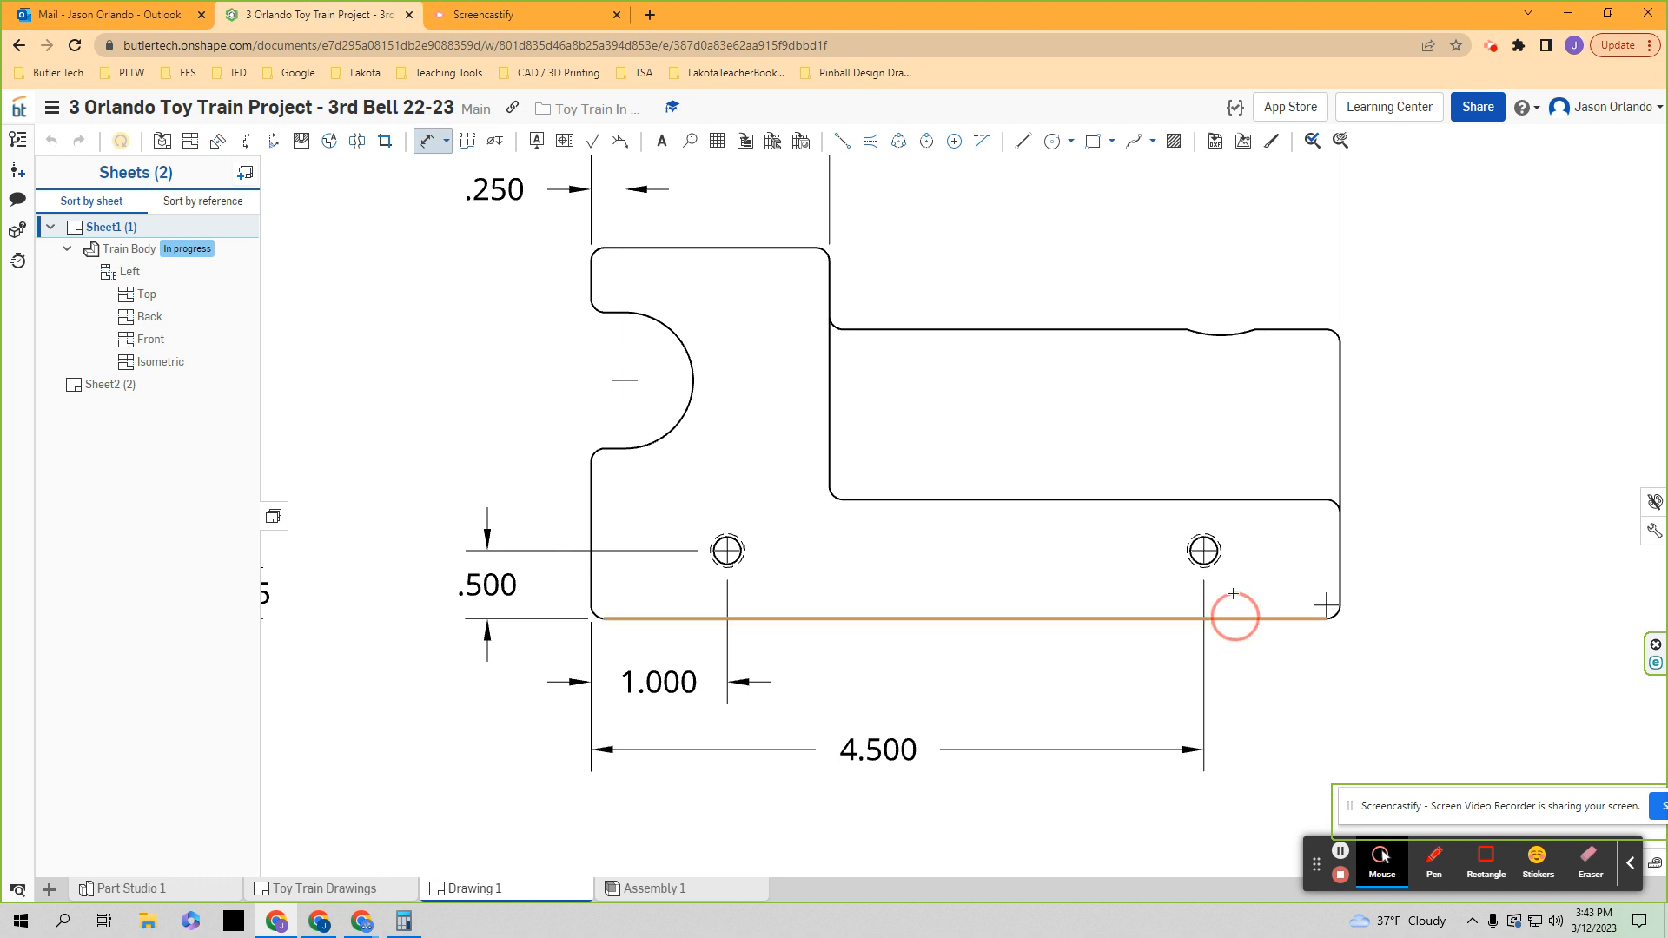
{"action": "left_click", "coordinate": [1204, 550]}
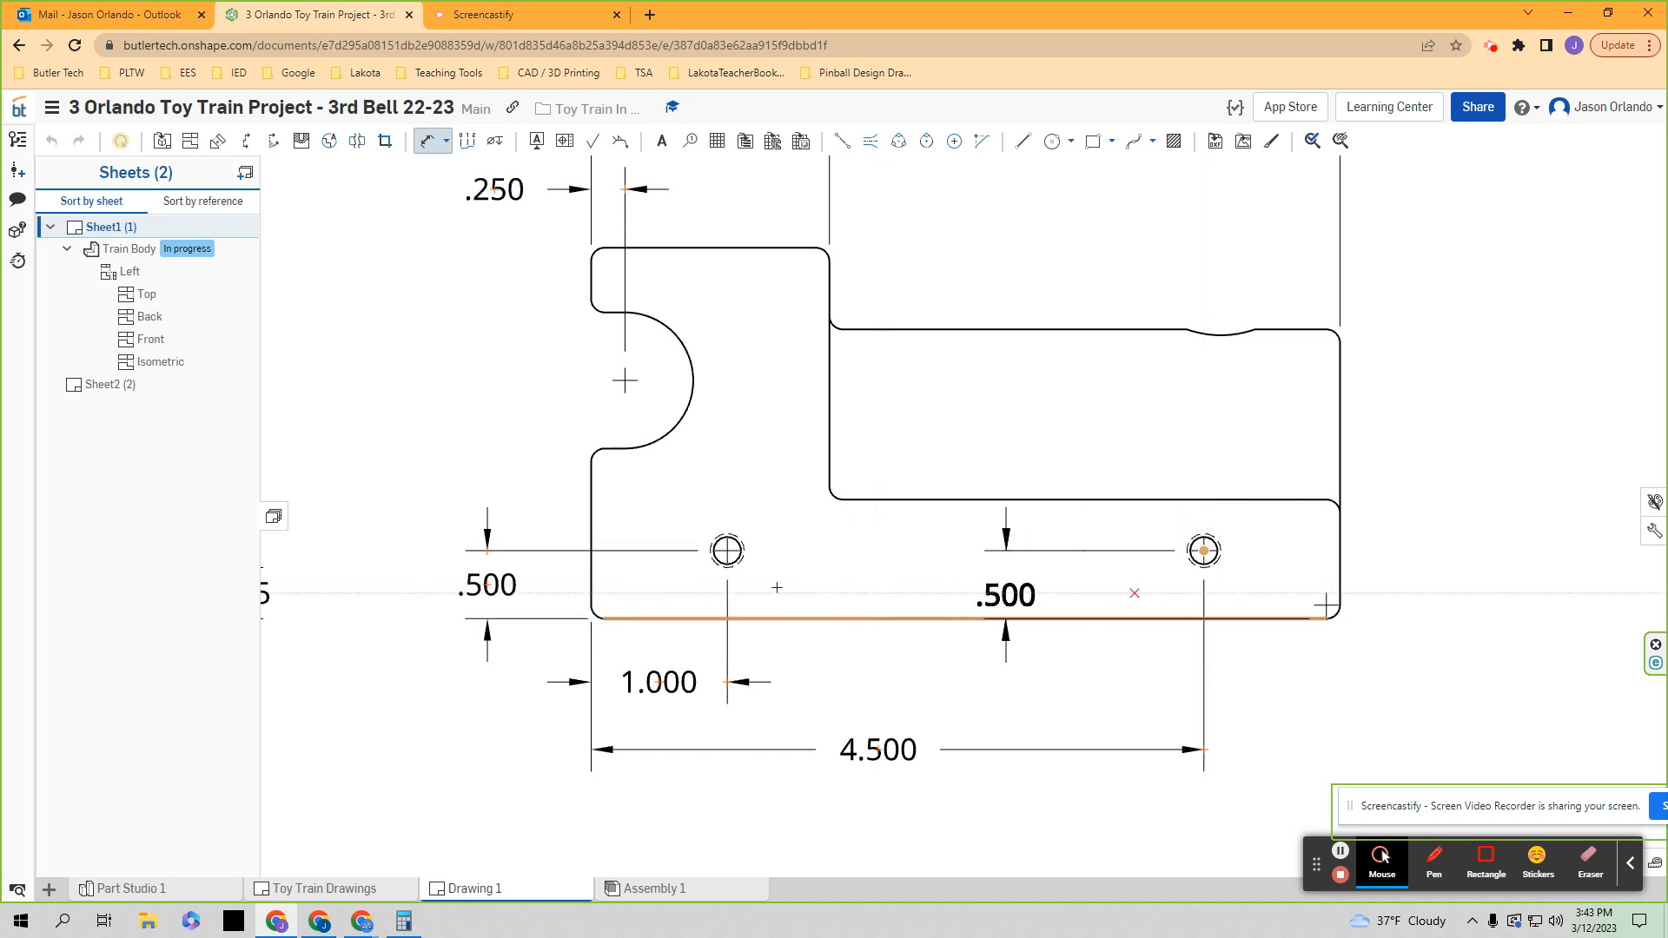
{"action": "left_click", "coordinate": [408, 575]}
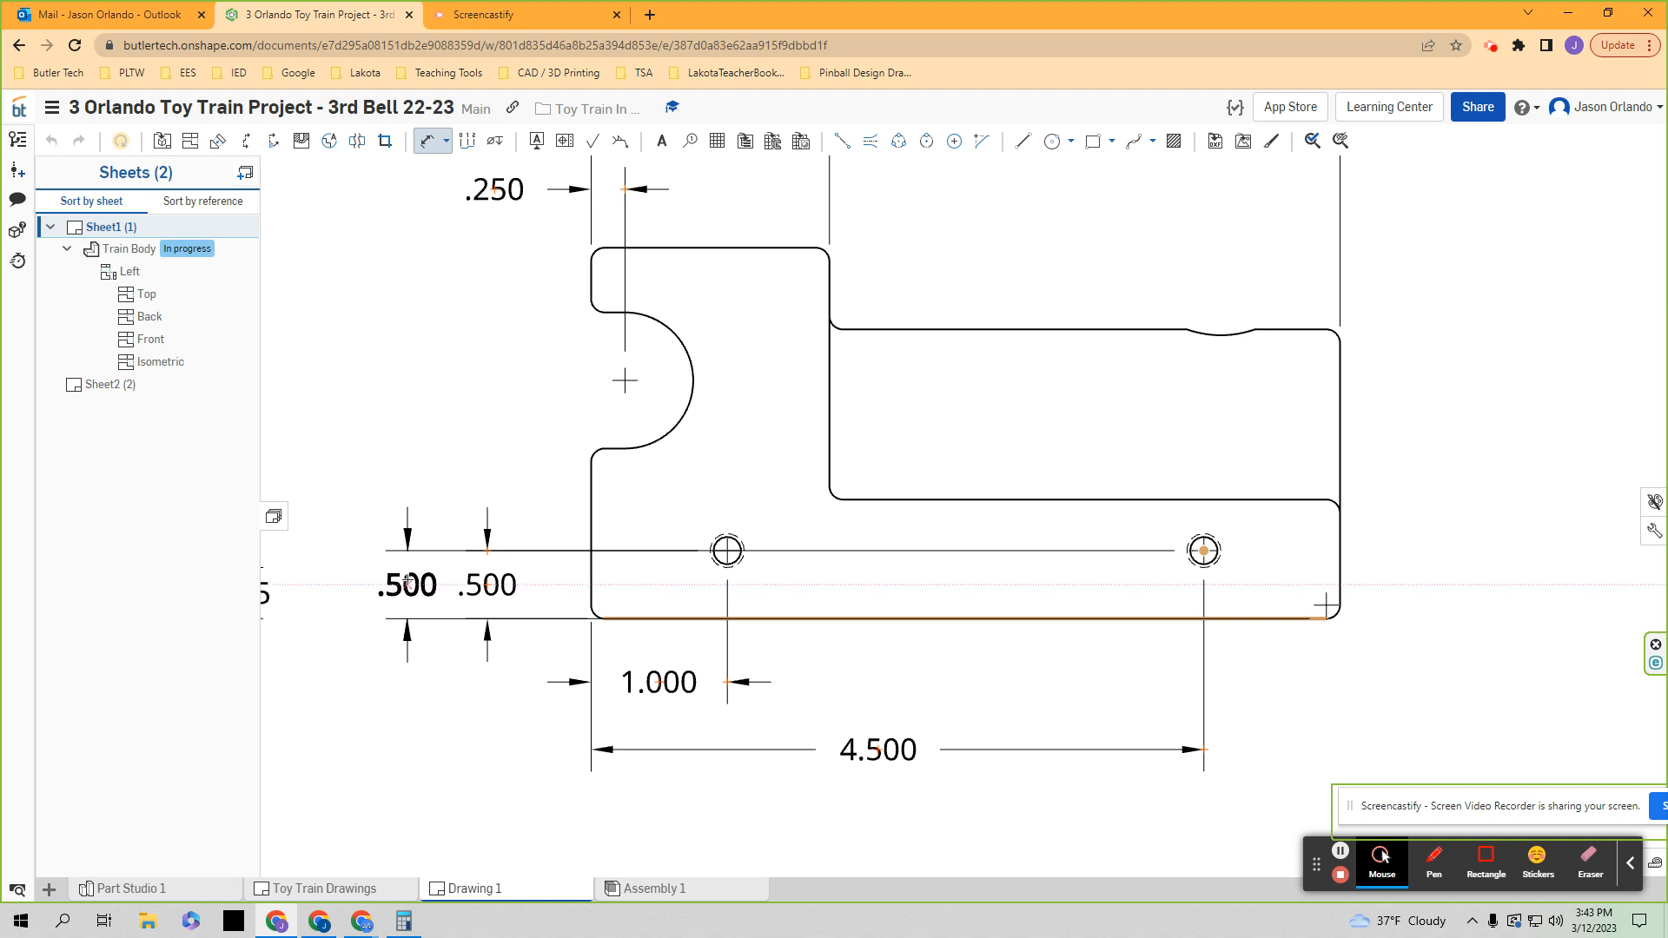
{"action": "key", "text": "Escape"}
- Delete the nearer axle hole's height dimension and move the farther hole's height dimension into its place closer to the Left view
{"action": "left_click", "coordinate": [487, 586]}
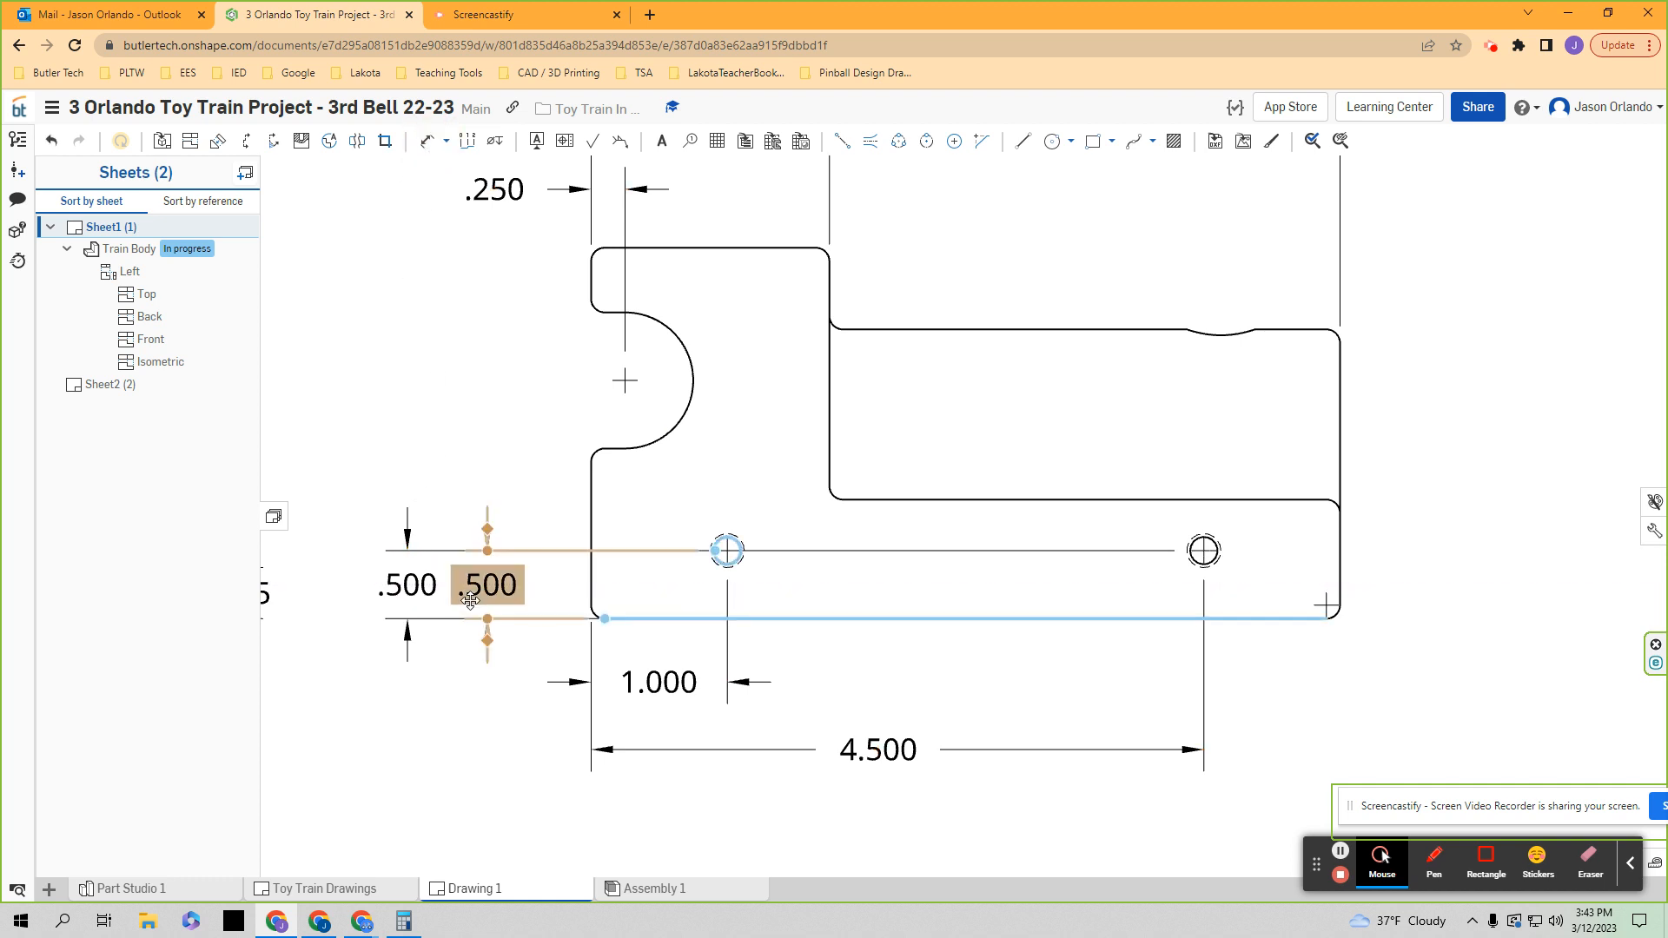
{"action": "key", "text": "Delete"}
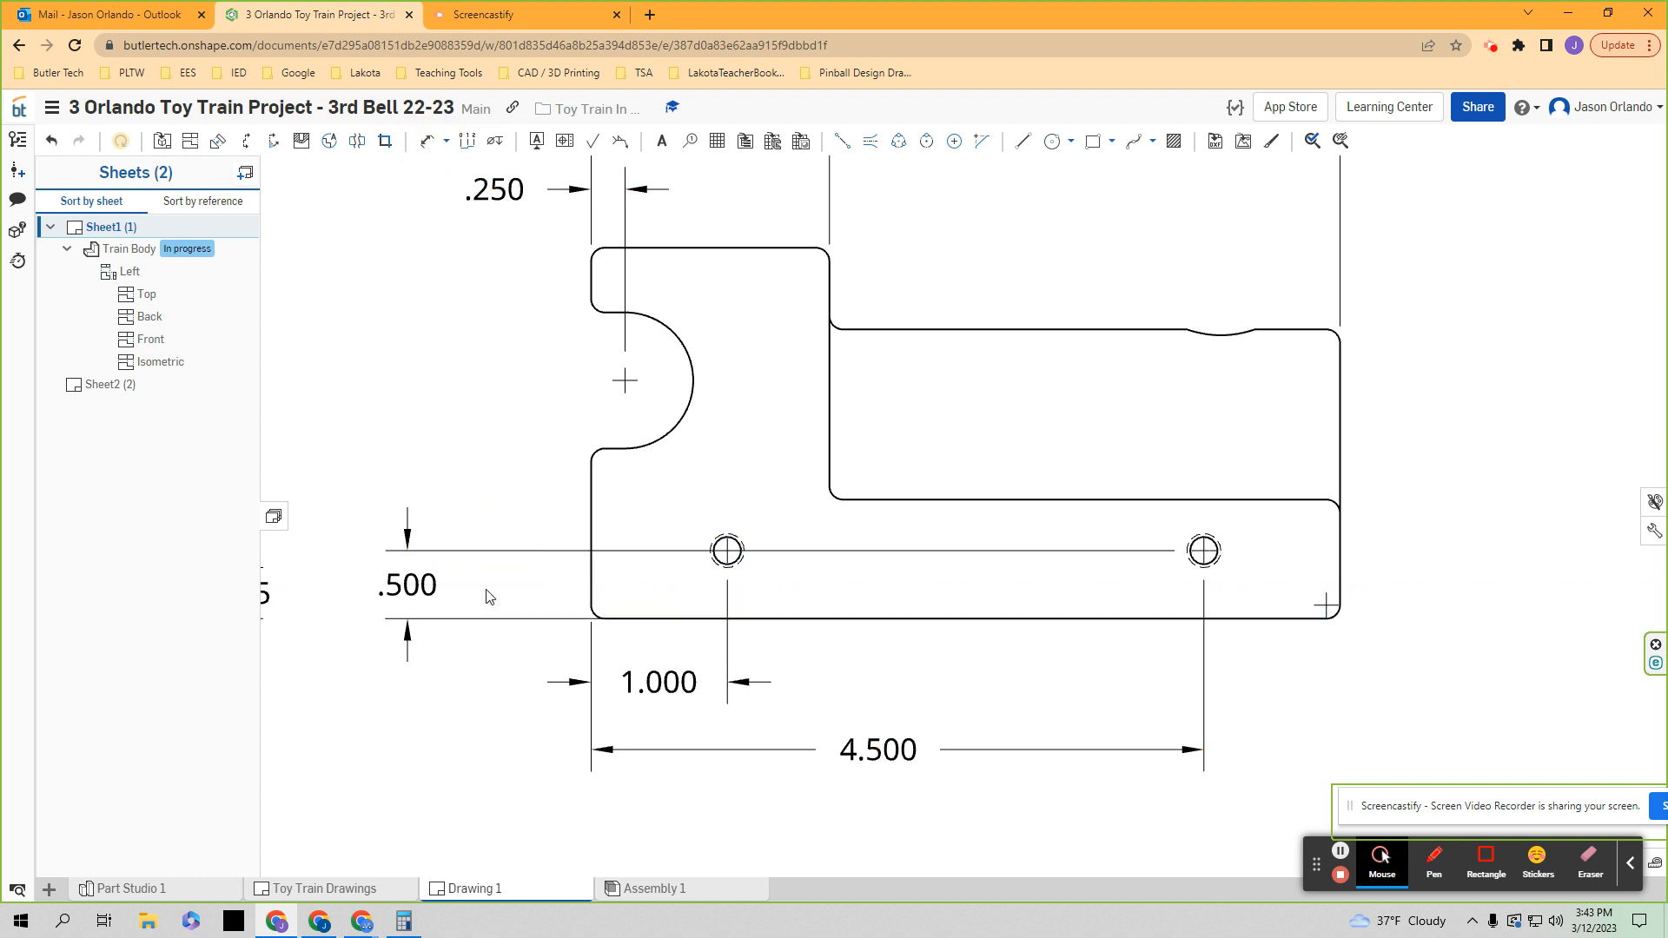
{"action": "left_click", "coordinate": [550, 553]}
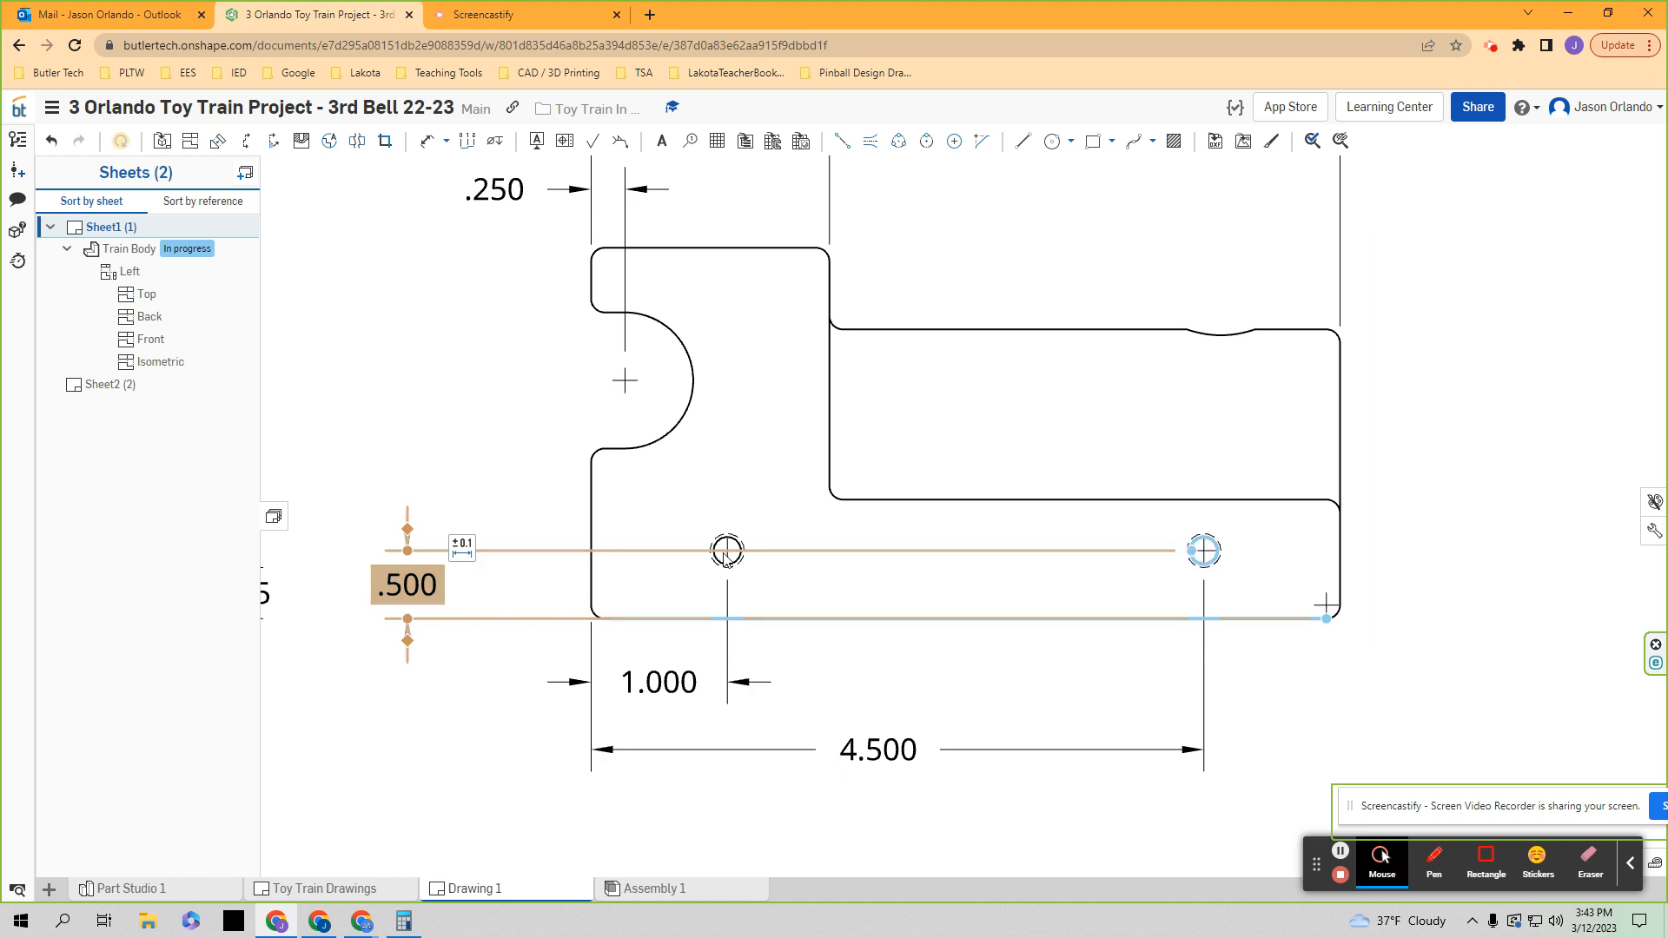
{"action": "left_click_drag", "start_coordinate": [419, 586], "coordinate": [494, 582]}
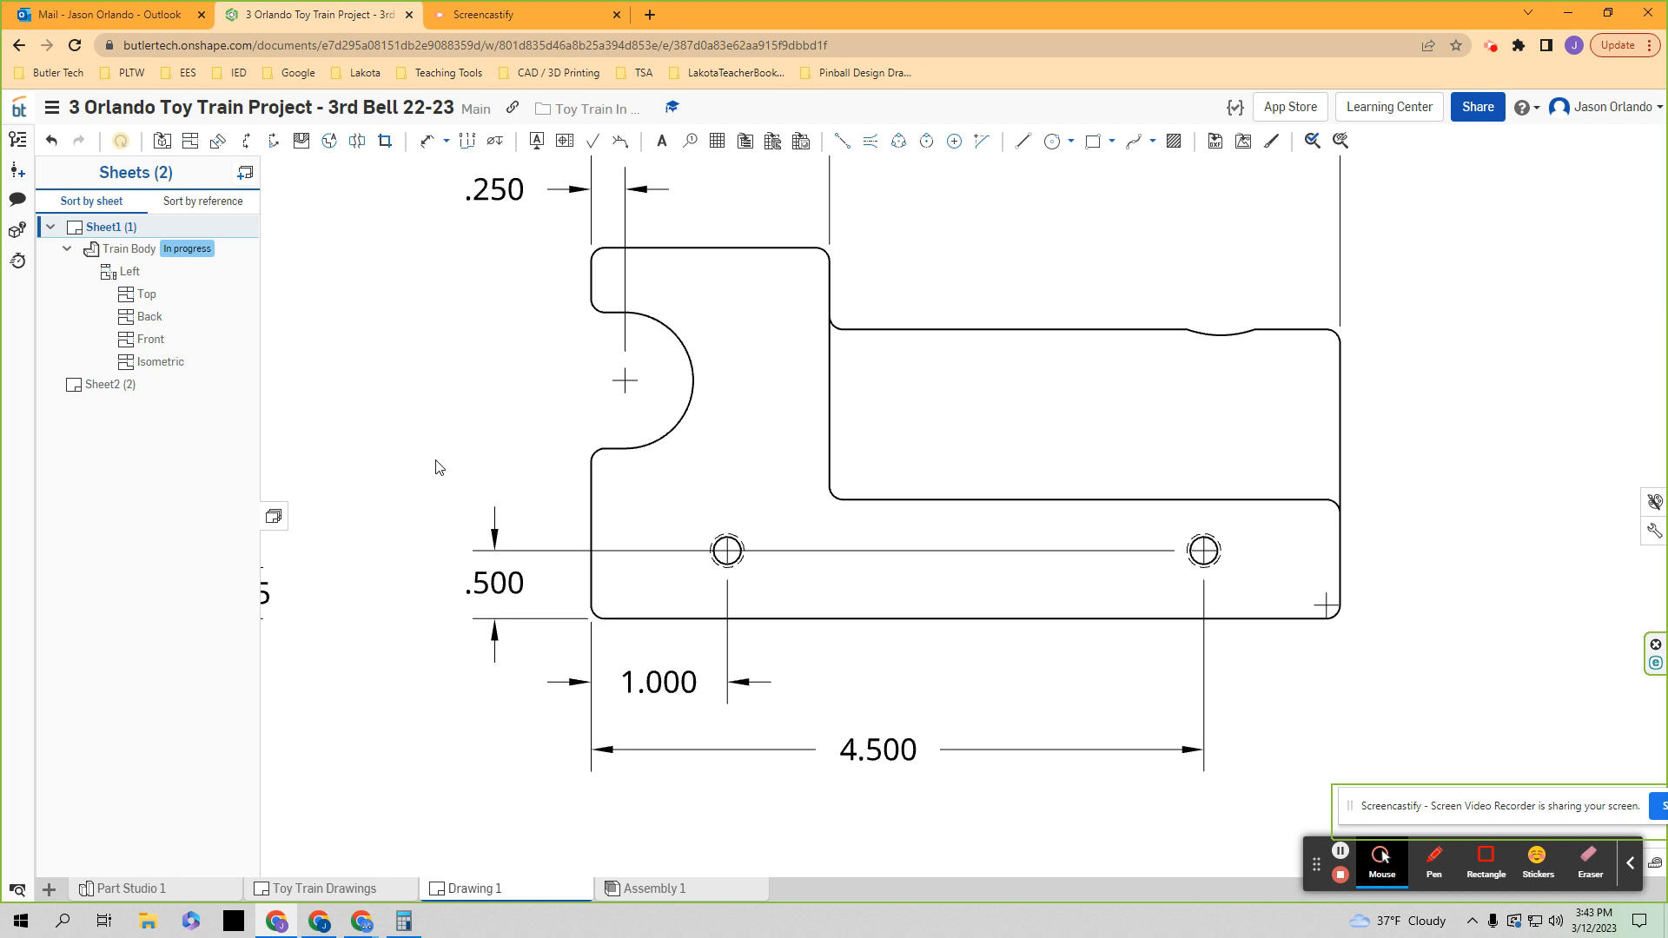
- Dimension the vertical distance from the Left view's bottom edge to the window arc's center, placing it outside the hole height dimension
{"action": "scroll", "coordinate": [436, 460], "scroll_direction": "down", "scroll_amount": 1}
{"action": "middle_click_drag", "start_coordinate": [397, 397], "coordinate": [403, 444]}
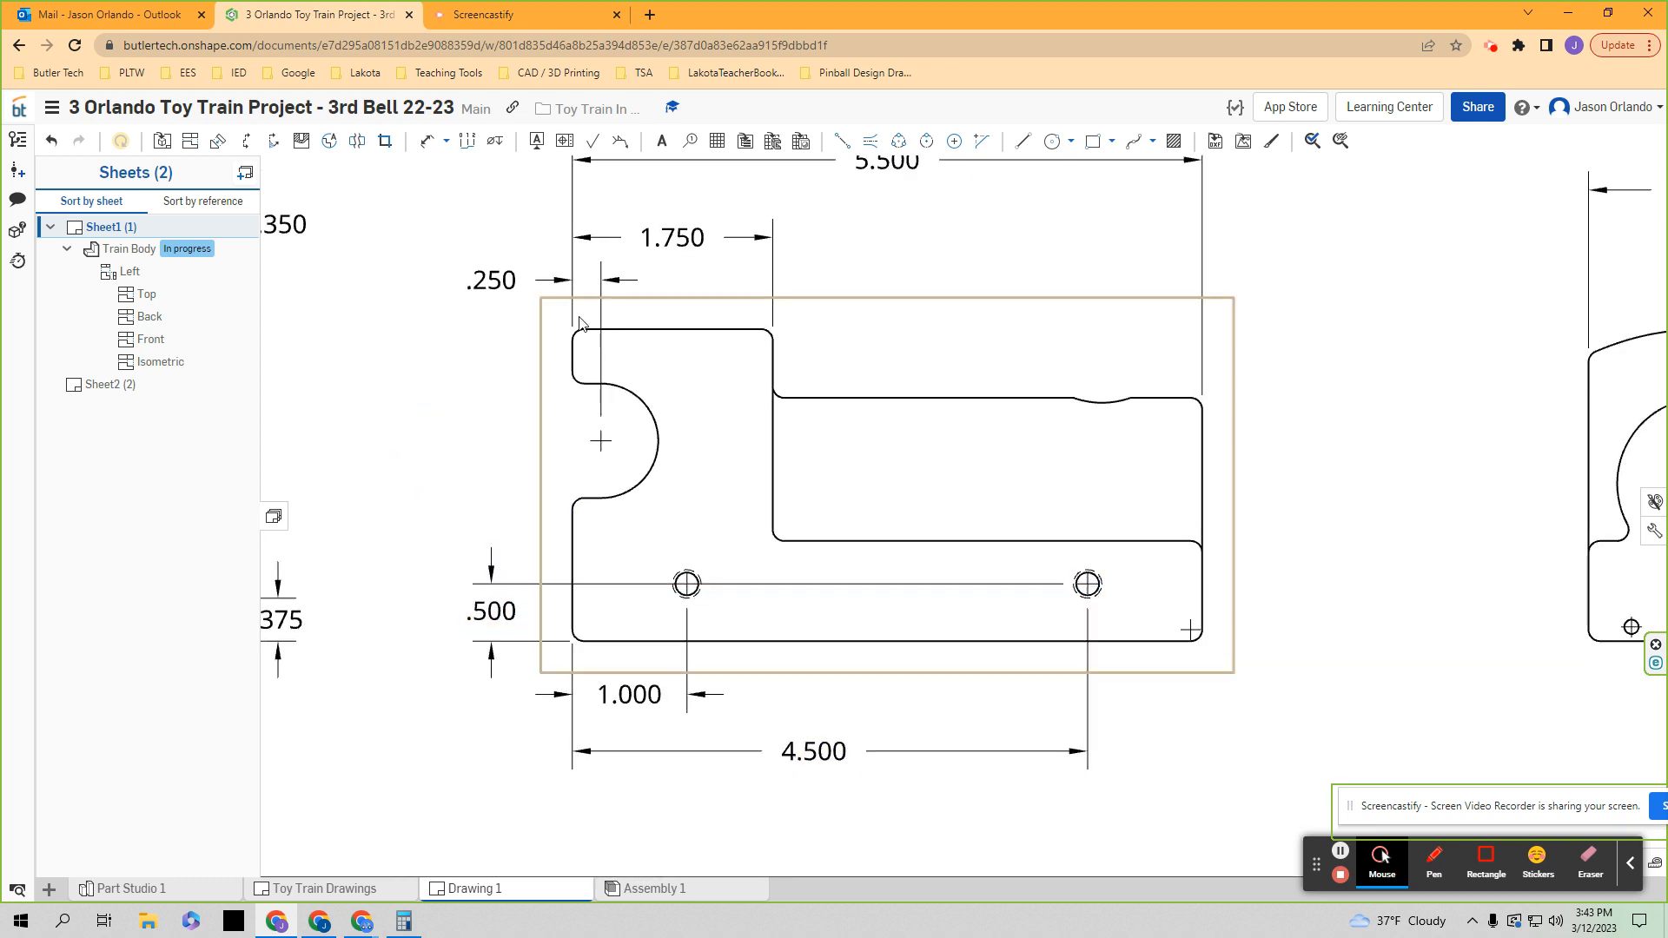
{"action": "left_click", "coordinate": [426, 141]}
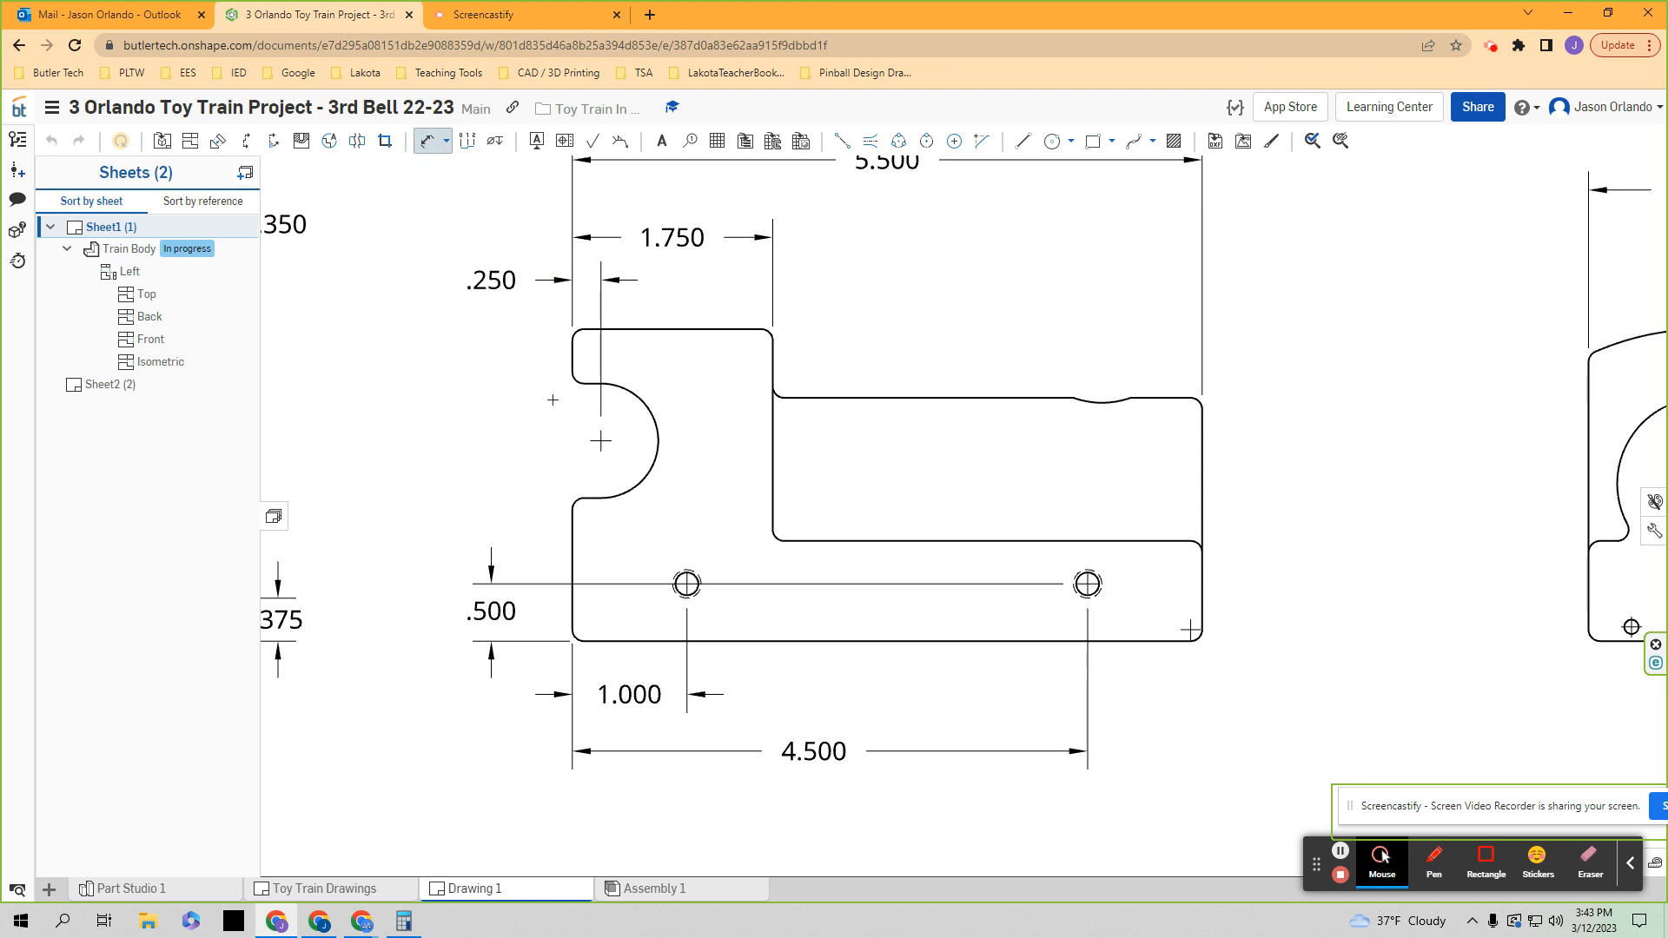
{"action": "scroll", "coordinate": [595, 448], "scroll_direction": "up", "scroll_amount": 3}
{"action": "scroll", "coordinate": [643, 660], "scroll_direction": "down", "scroll_amount": 2}
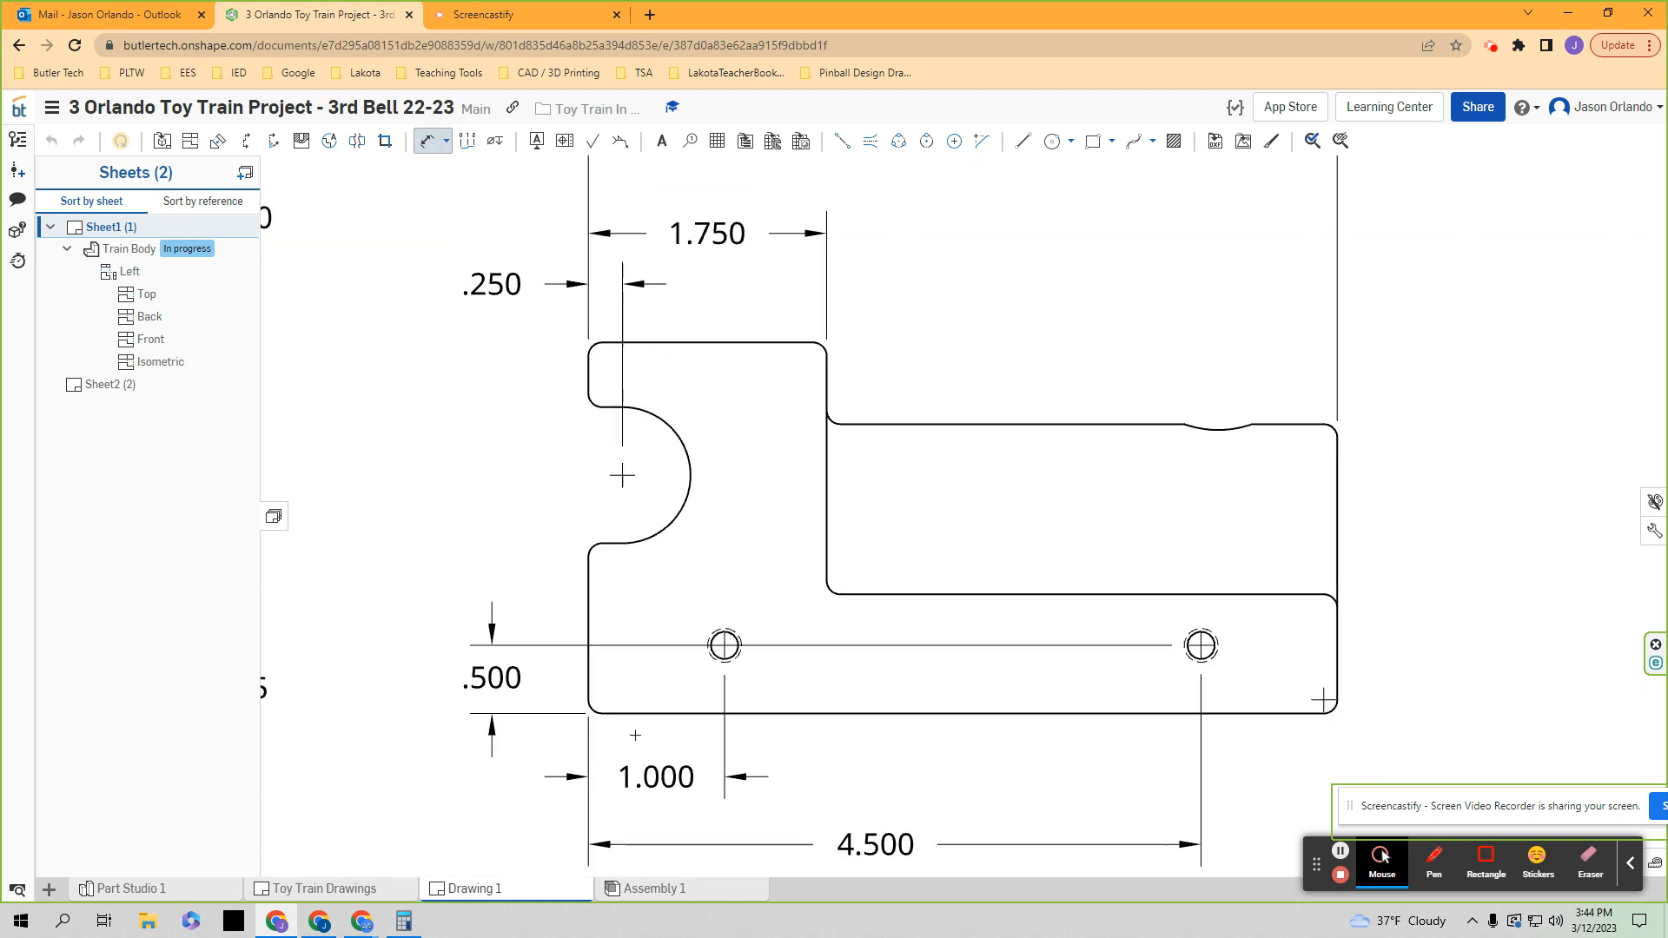
{"action": "left_click", "coordinate": [634, 714]}
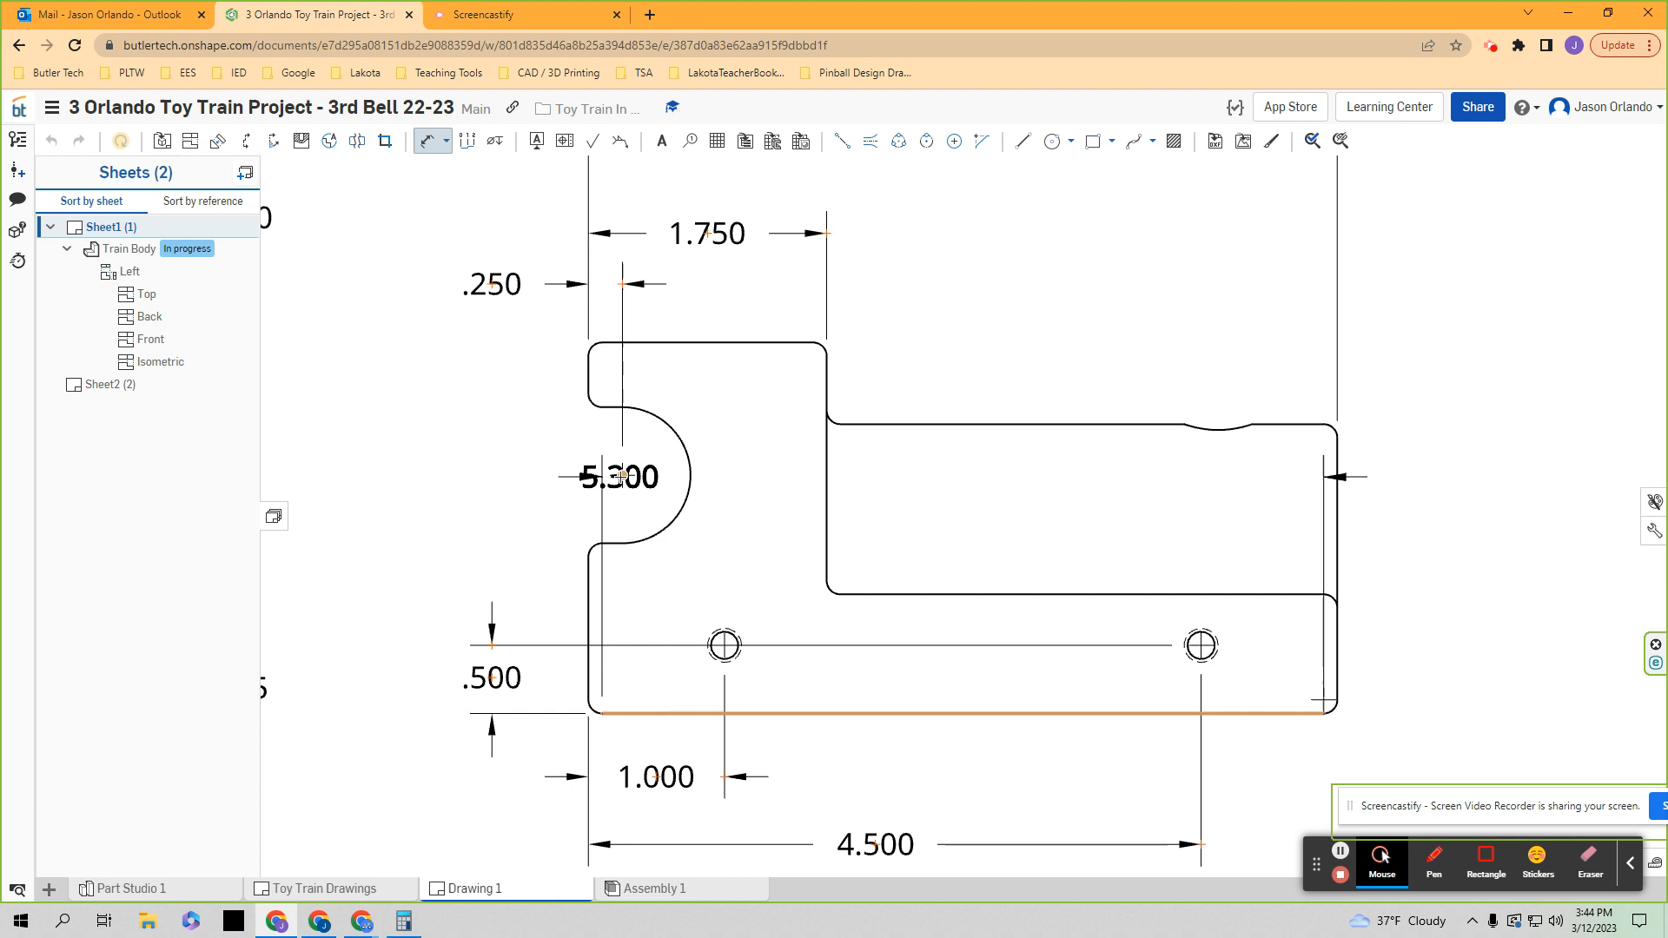
{"action": "left_click", "coordinate": [622, 476]}
{"action": "scroll", "coordinate": [398, 573], "scroll_direction": "down", "scroll_amount": 2}
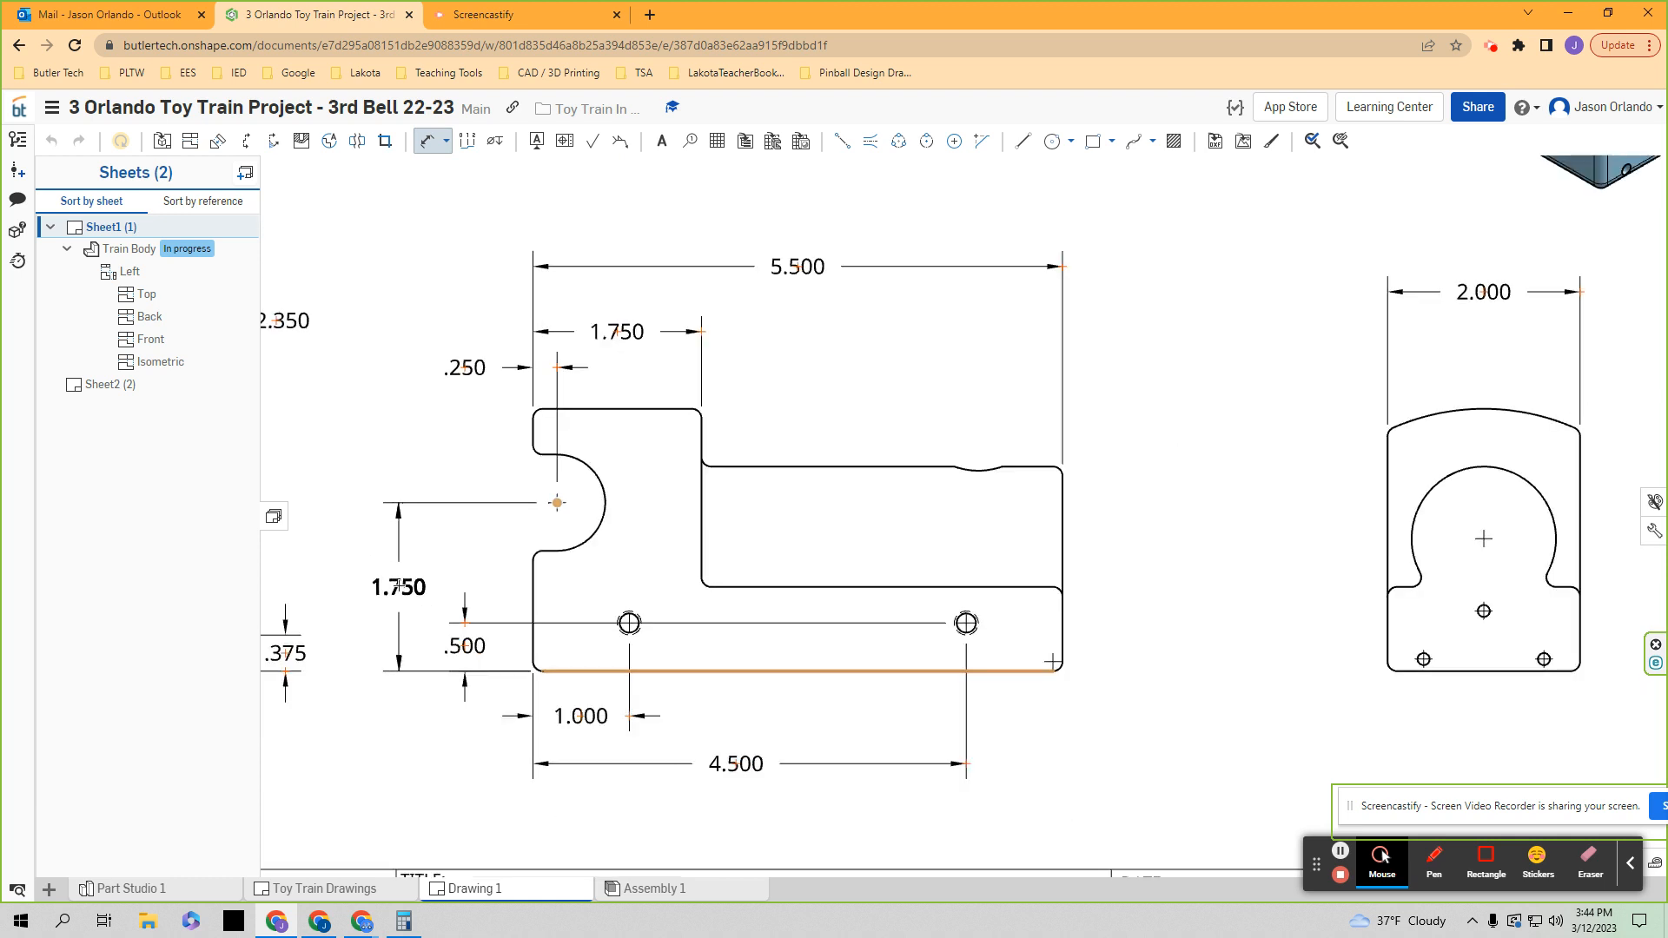
{"action": "left_click", "coordinate": [399, 585]}
- Examine the Left and Front views to see which features still need dimensions
{"action": "scroll", "coordinate": [483, 562], "scroll_direction": "down", "scroll_amount": 2}
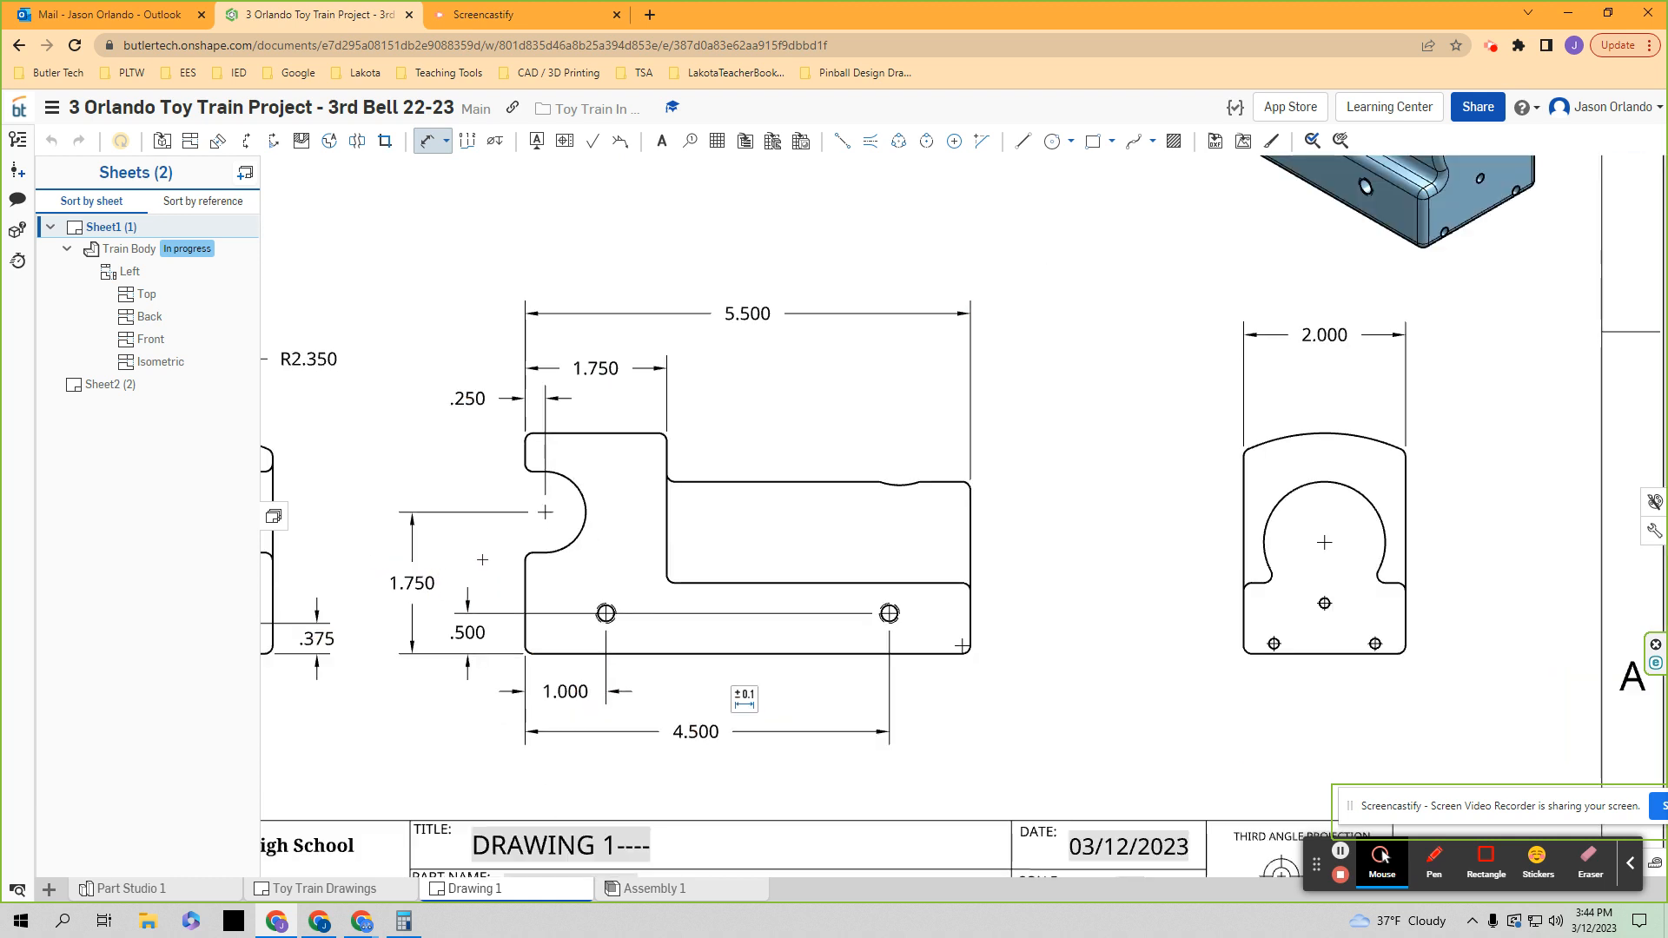
{"action": "middle_click_drag", "start_coordinate": [483, 562], "coordinate": [569, 588]}
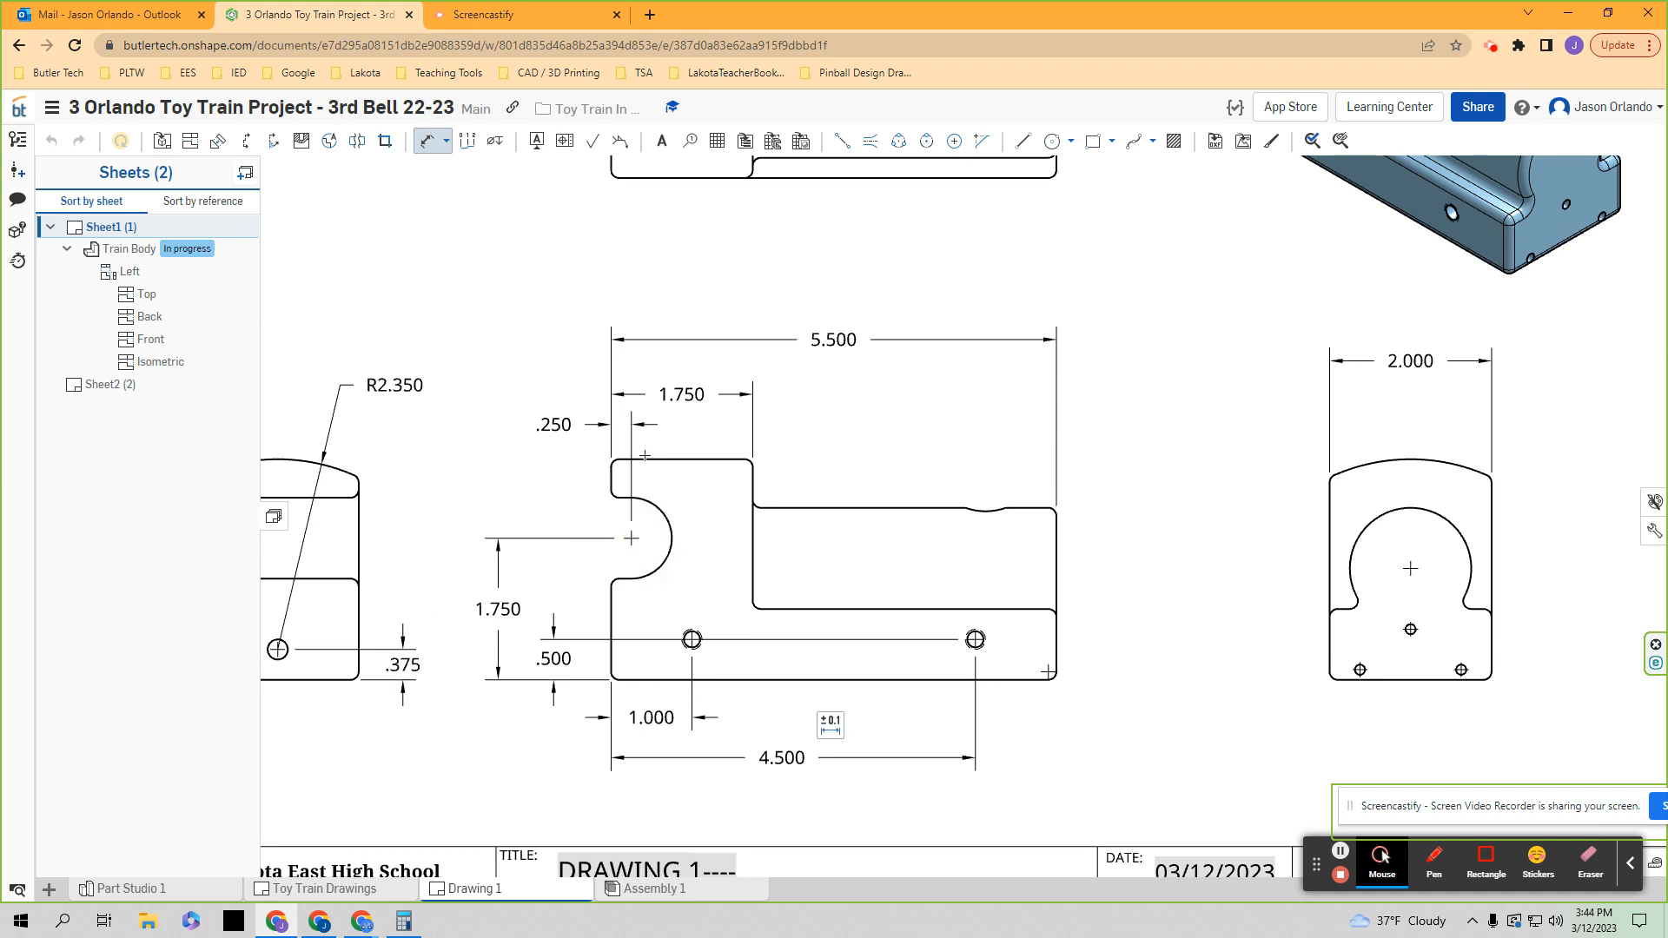
{"action": "scroll", "coordinate": [648, 459], "scroll_direction": "up", "scroll_amount": 1}
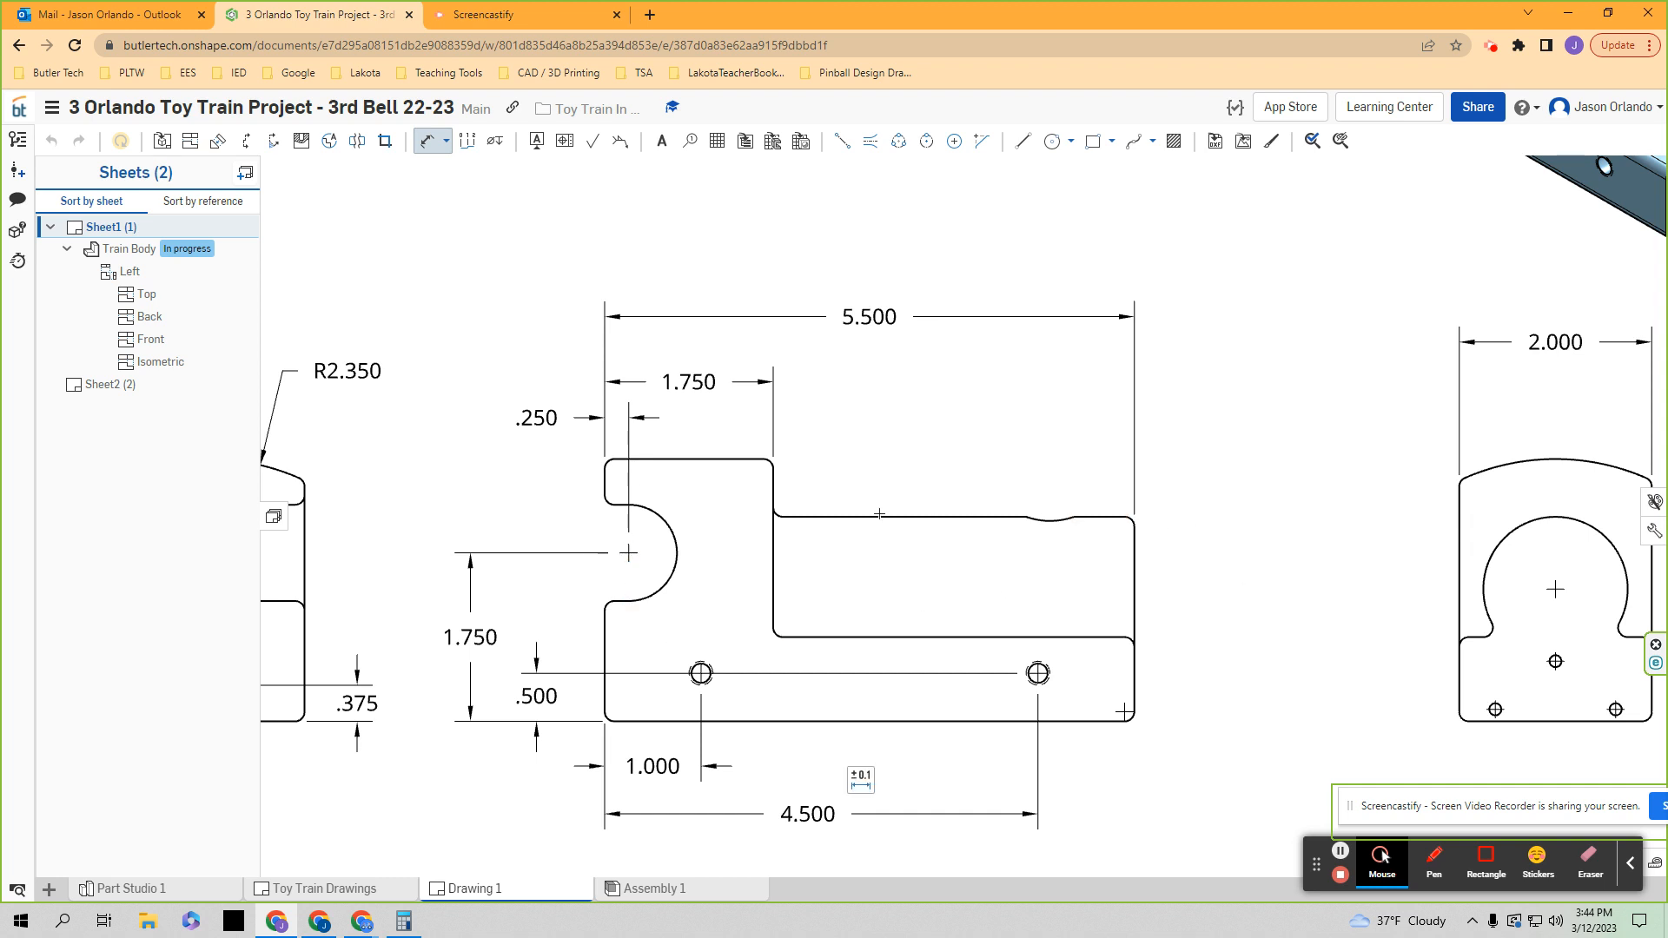
{"action": "middle_click_drag", "start_coordinate": [1298, 541], "coordinate": [1169, 546]}
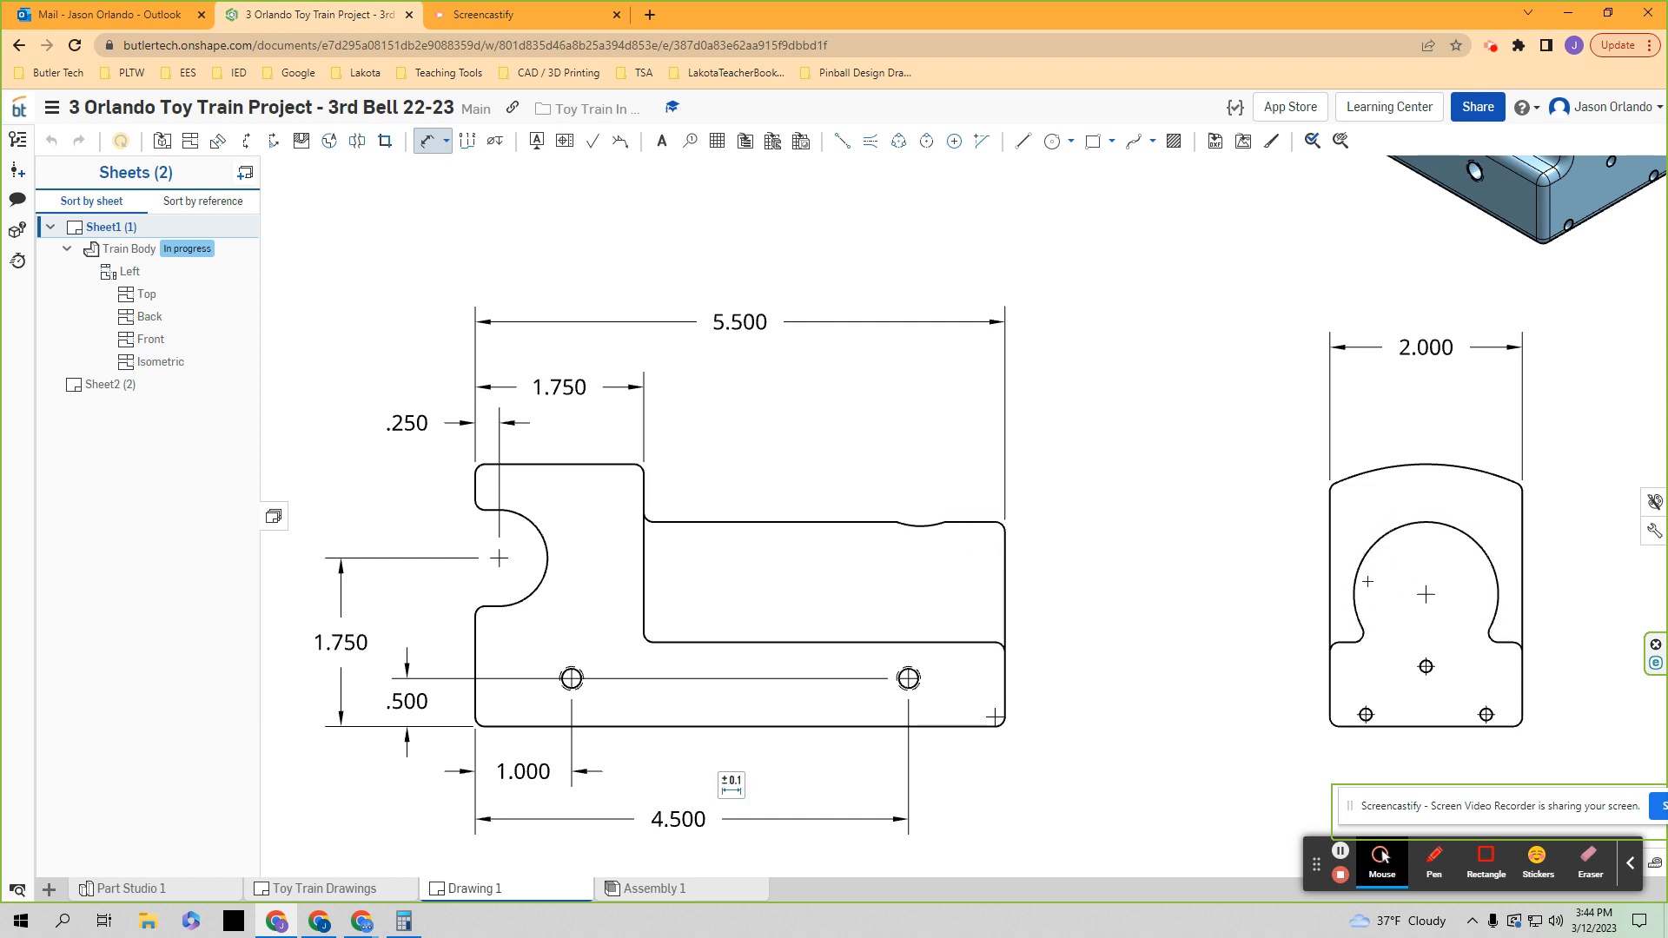
{"action": "left_click", "coordinate": [1385, 540]}
{"action": "scroll", "coordinate": [1154, 578], "scroll_direction": "down", "scroll_amount": 1}
{"action": "middle_click_drag", "start_coordinate": [1120, 603], "coordinate": [1170, 603]}
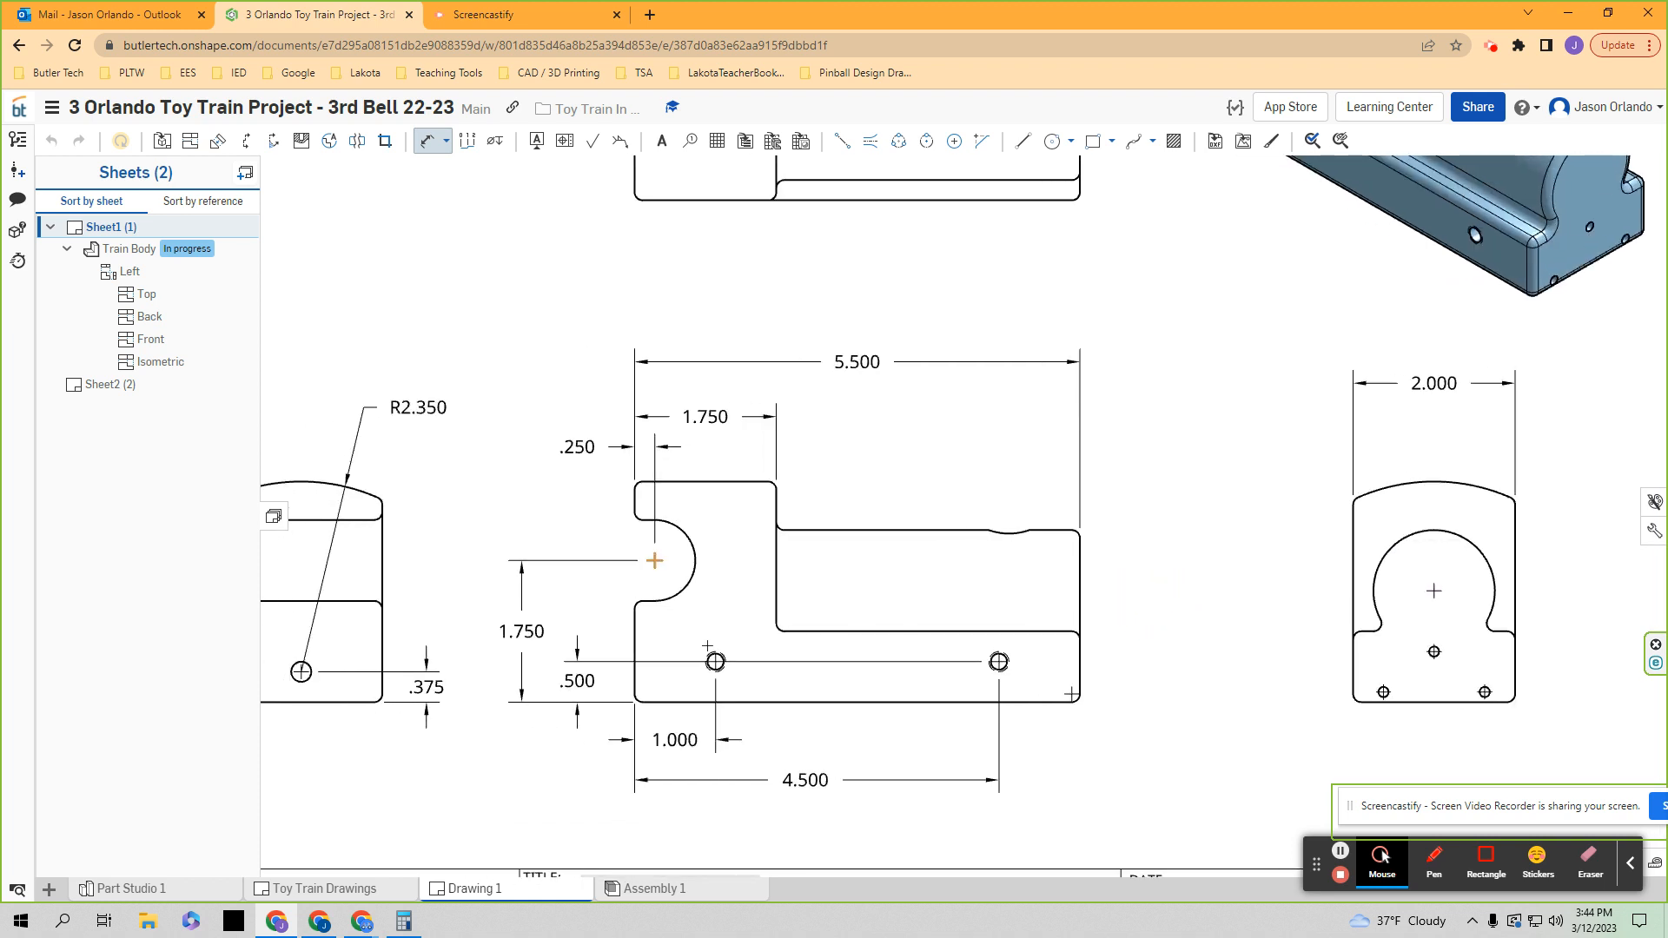
{"action": "scroll", "coordinate": [1135, 609], "scroll_direction": "up", "scroll_amount": 1}
{"action": "middle_click_drag", "start_coordinate": [1136, 609], "coordinate": [1203, 610]}
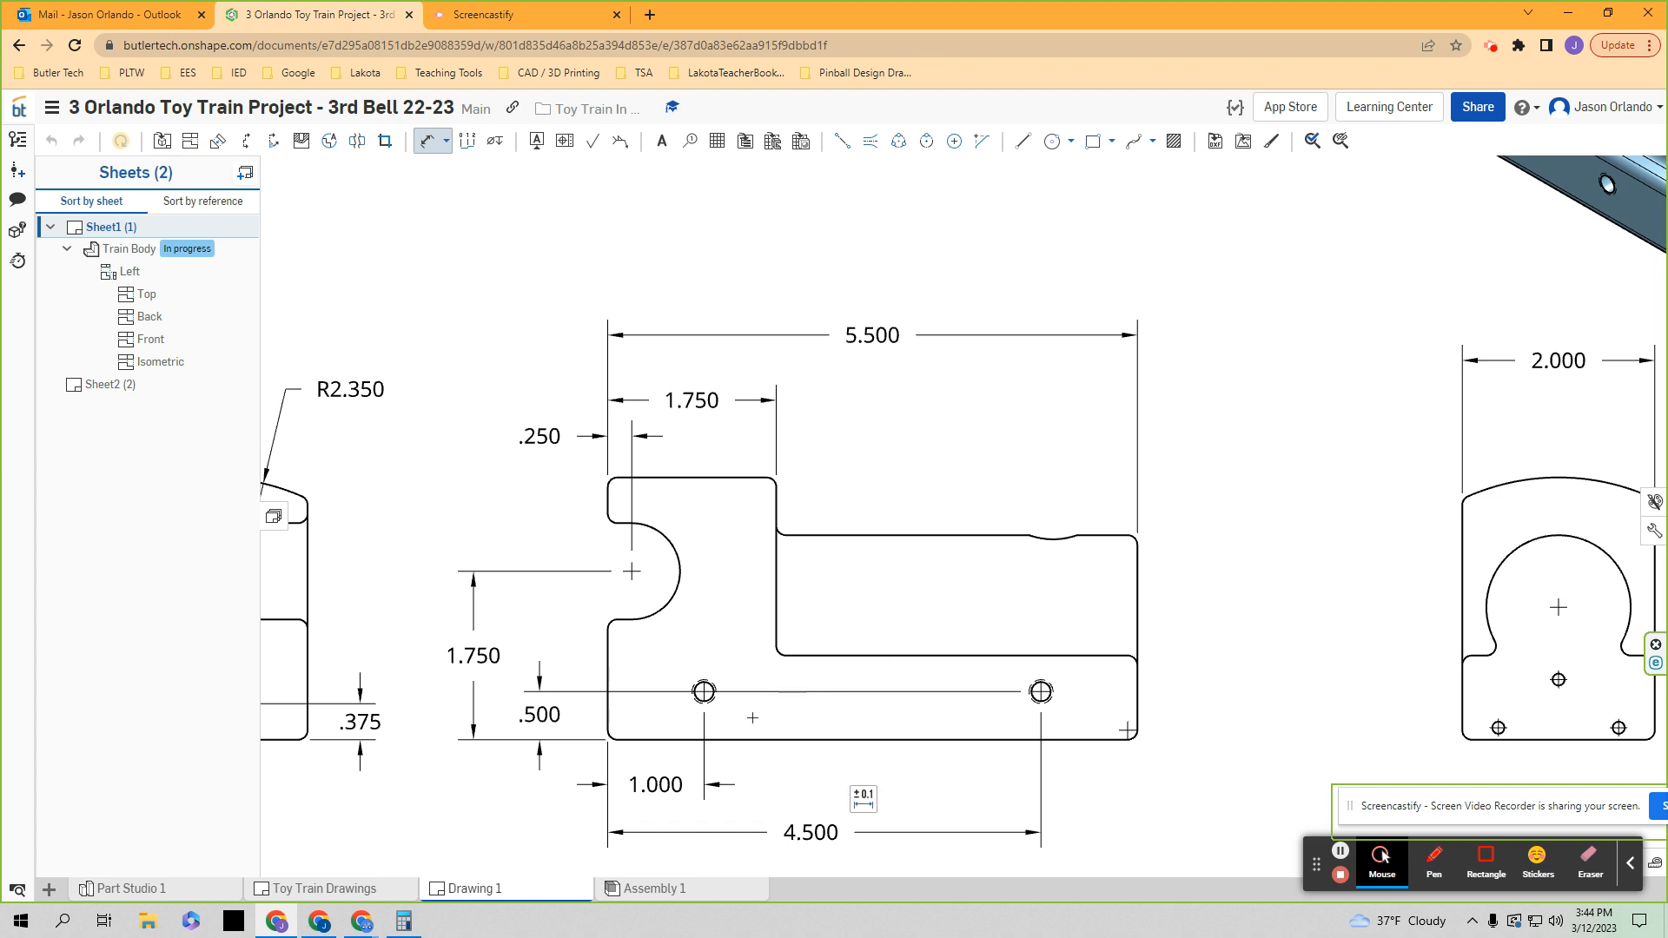
- Dimension the radius of the window arc in the Left view, placing the text outside the outline between the existing .250 and 1.750 height dimensions
{"action": "scroll", "coordinate": [753, 718], "scroll_direction": "up", "scroll_amount": 2}
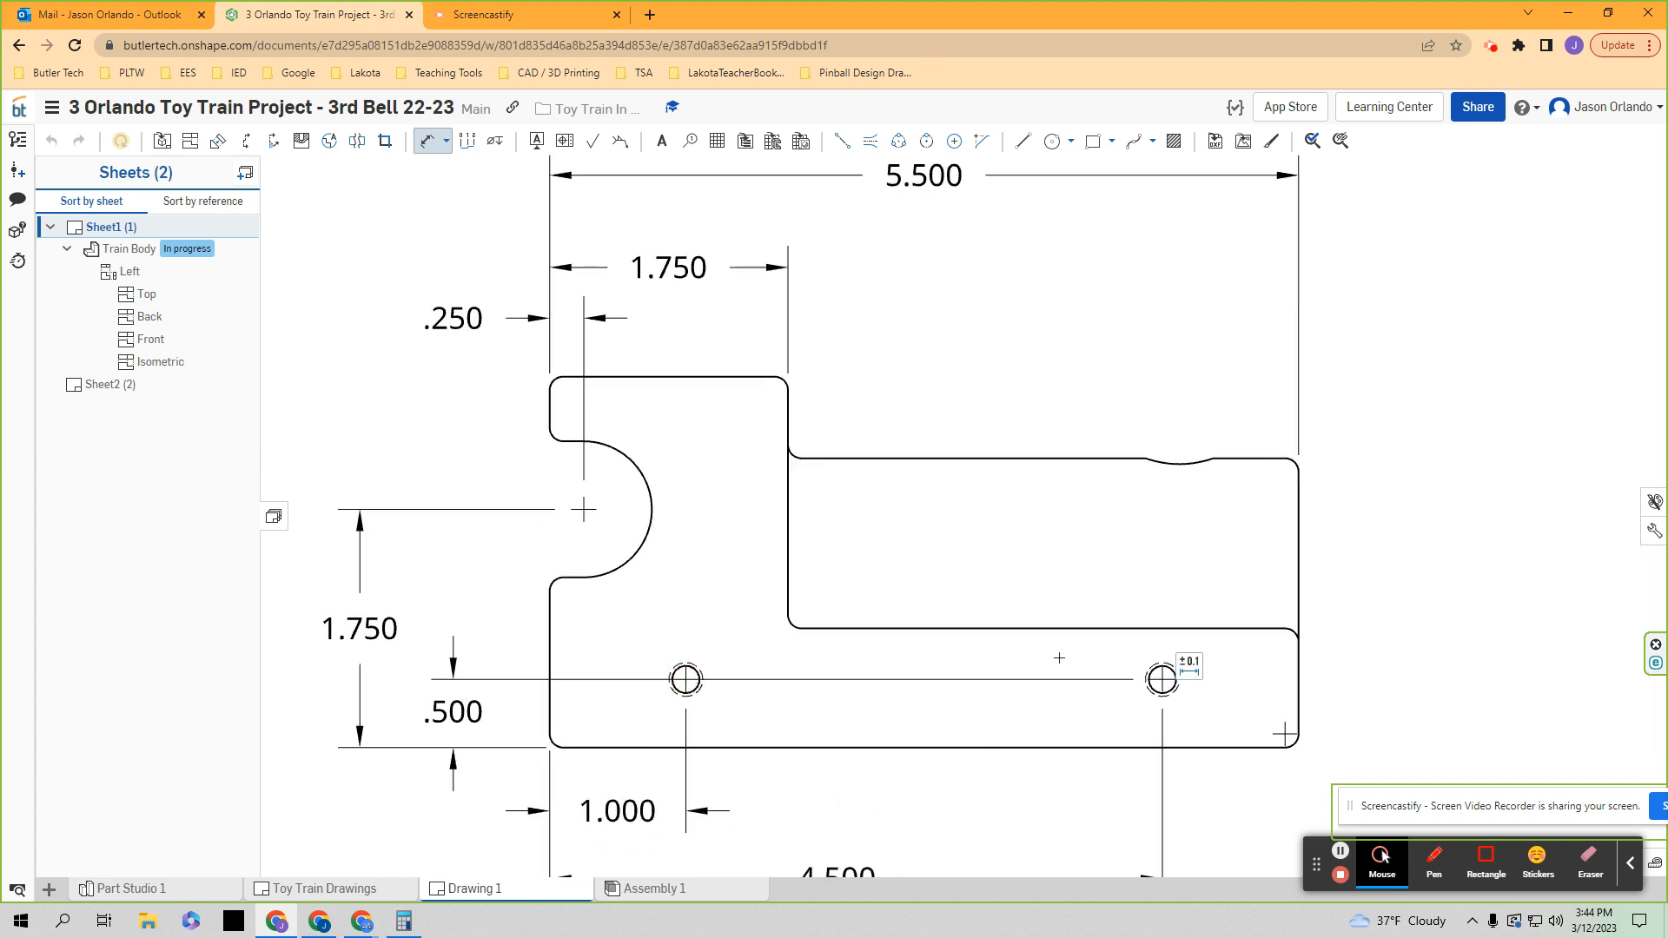
{"action": "scroll", "coordinate": [836, 551], "scroll_direction": "down", "scroll_amount": 1}
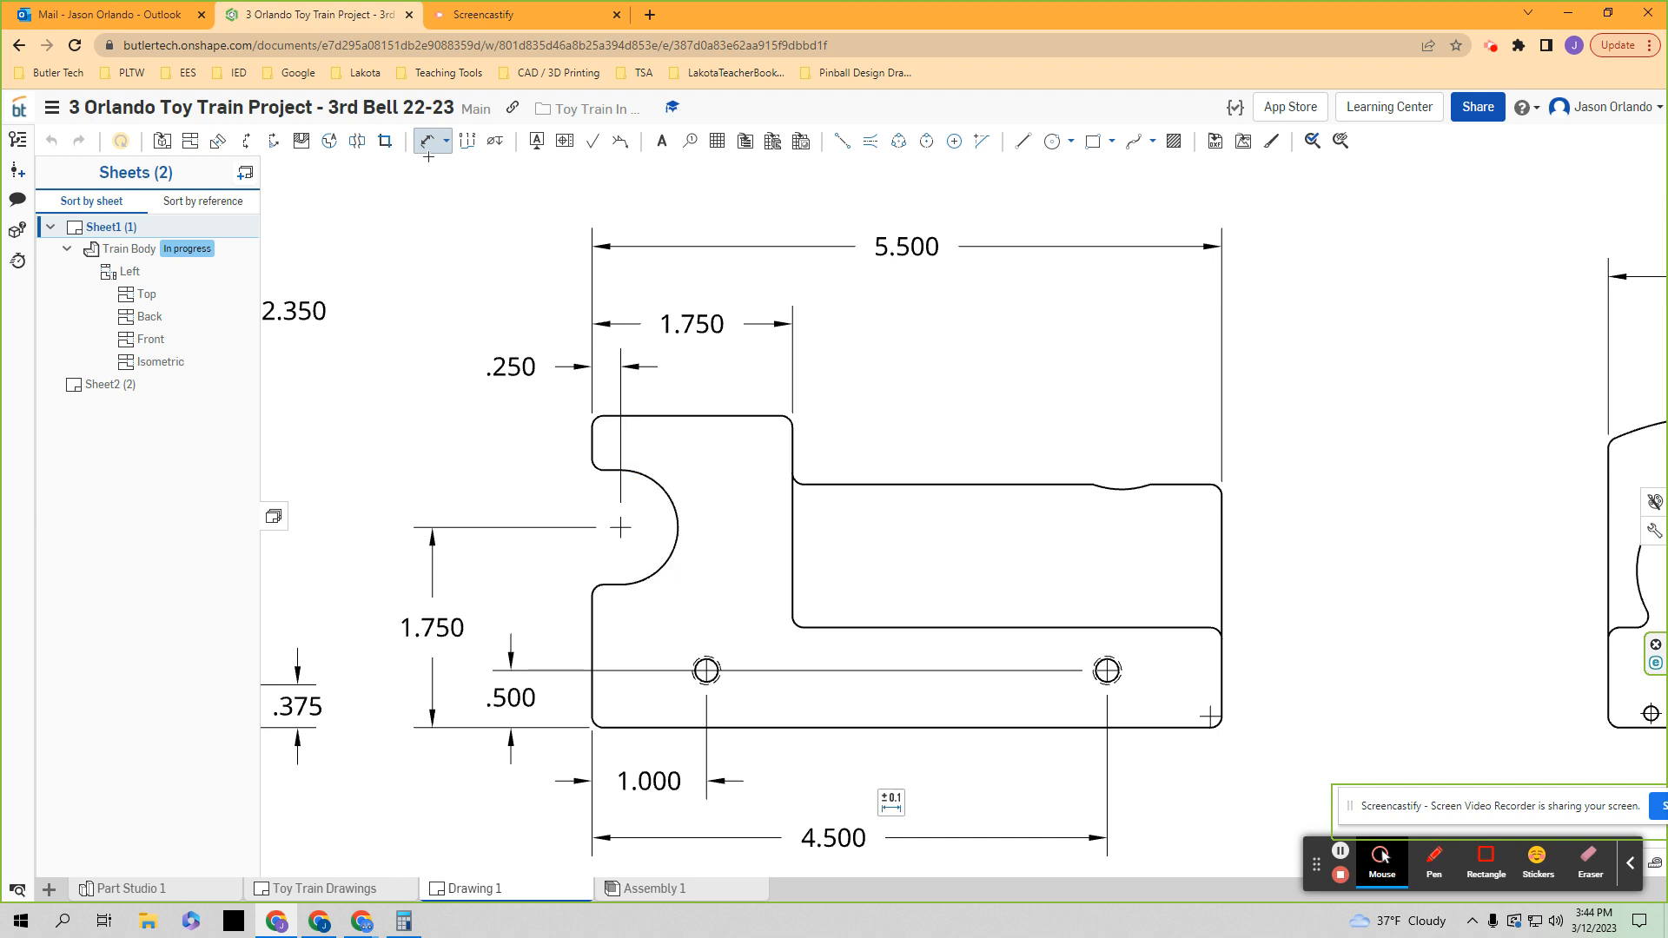
{"action": "left_click", "coordinate": [672, 547]}
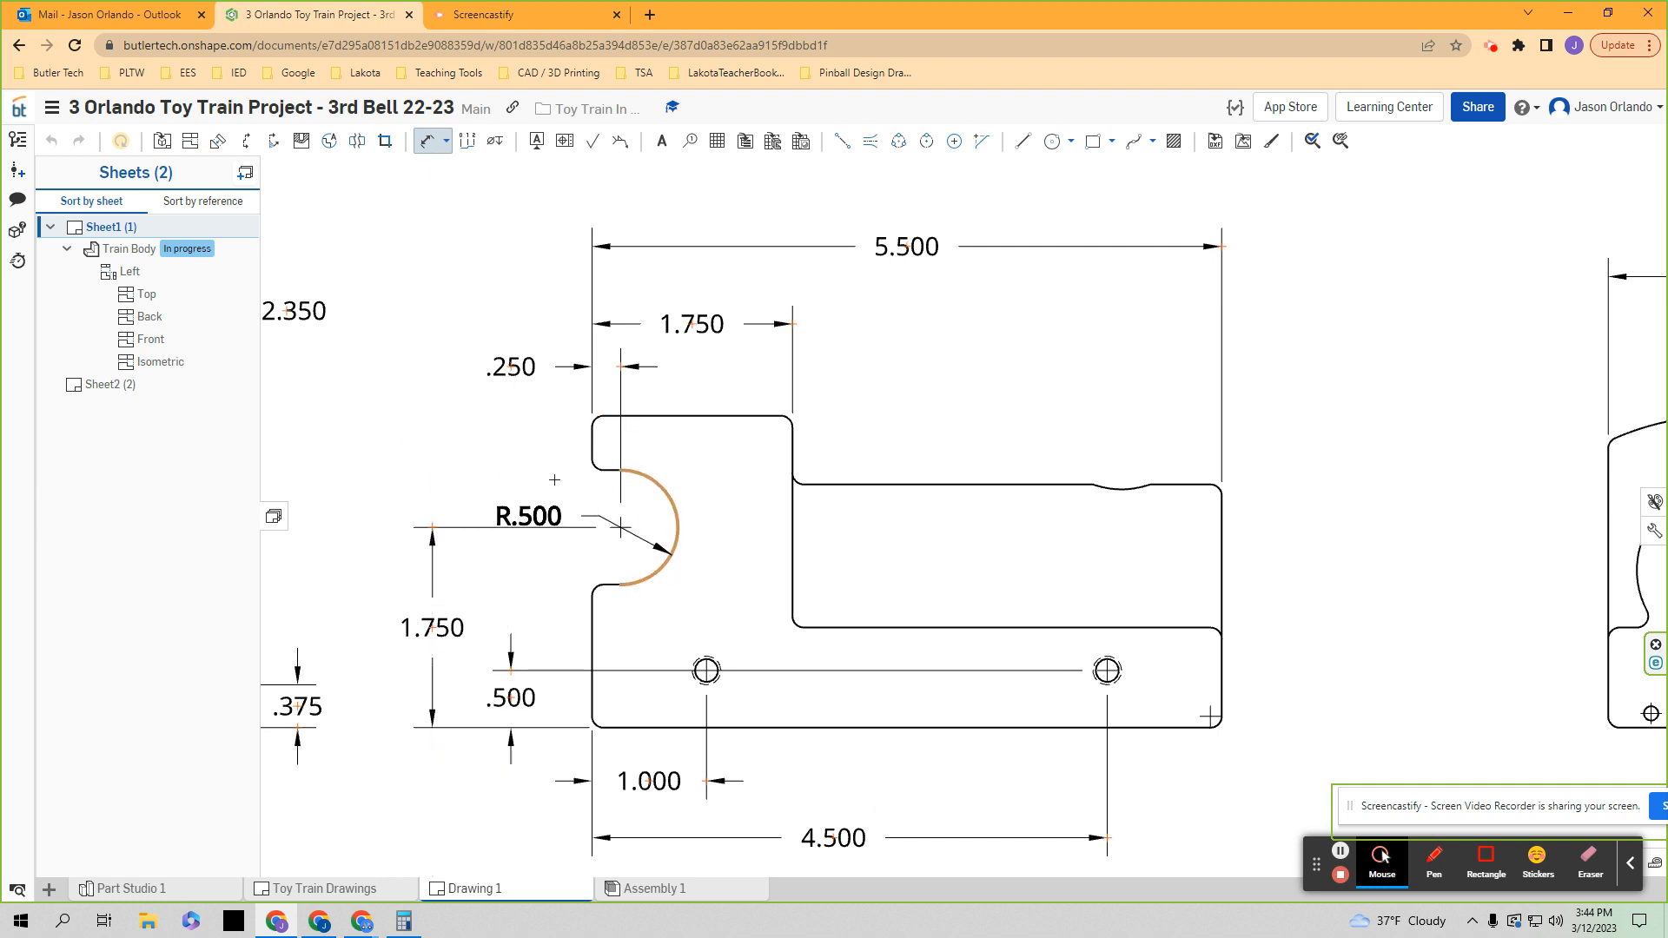
{"action": "scroll", "coordinate": [490, 429], "scroll_direction": "down", "scroll_amount": 1}
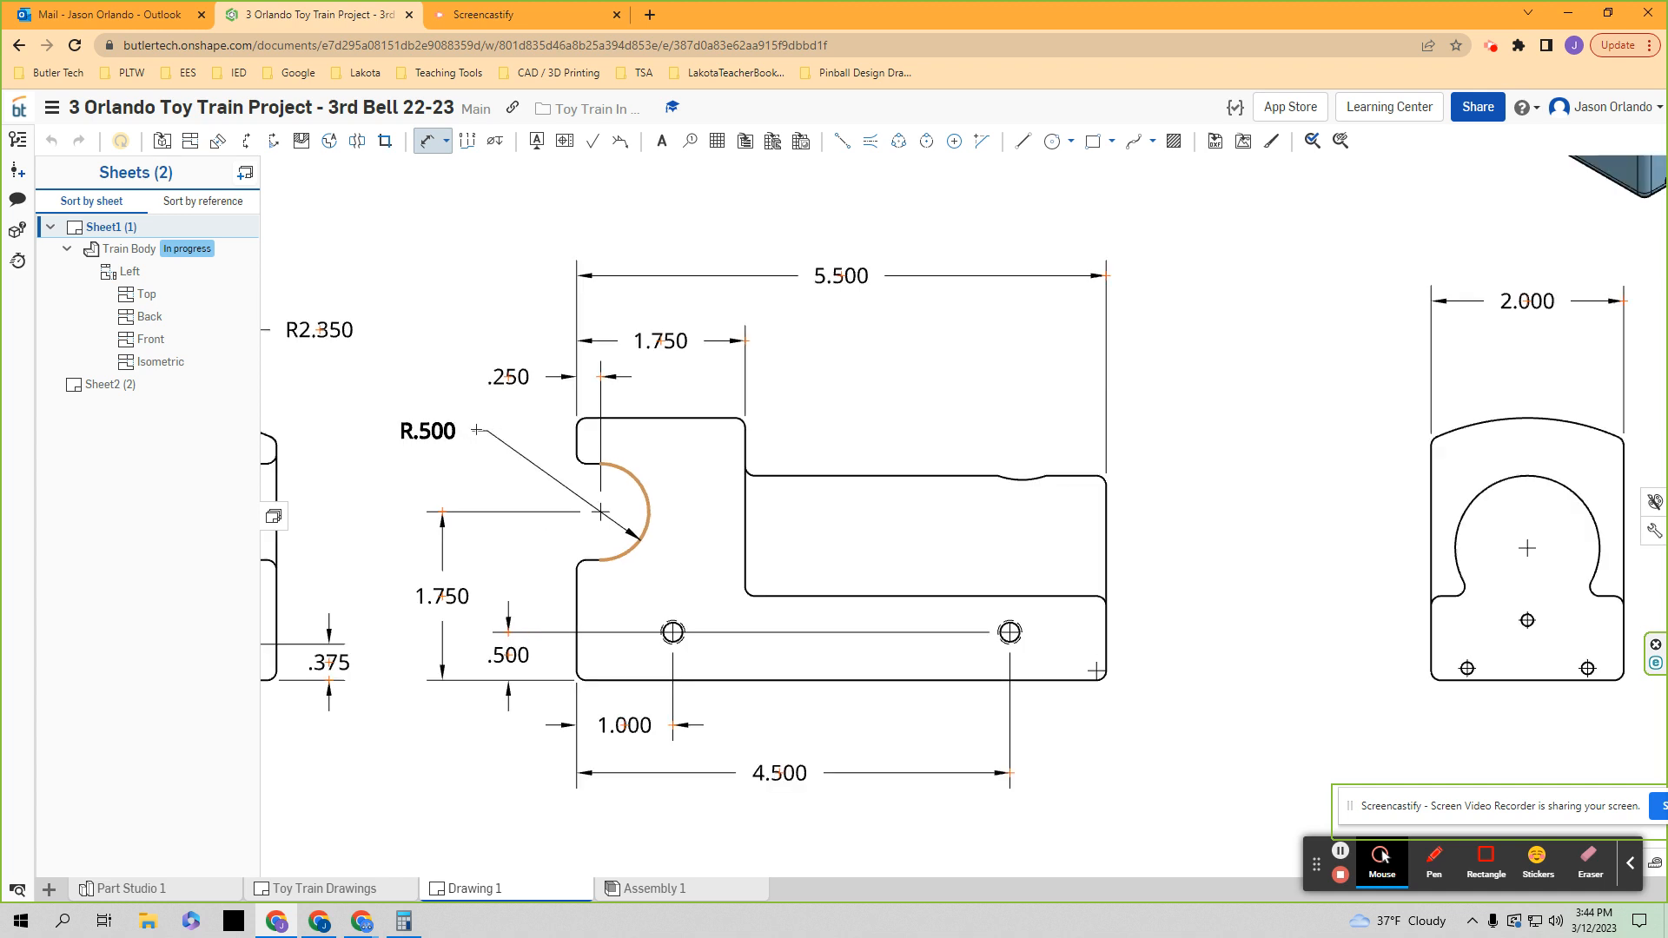
{"action": "left_click", "coordinate": [477, 429]}
{"action": "scroll", "coordinate": [577, 479], "scroll_direction": "up", "scroll_amount": 1}
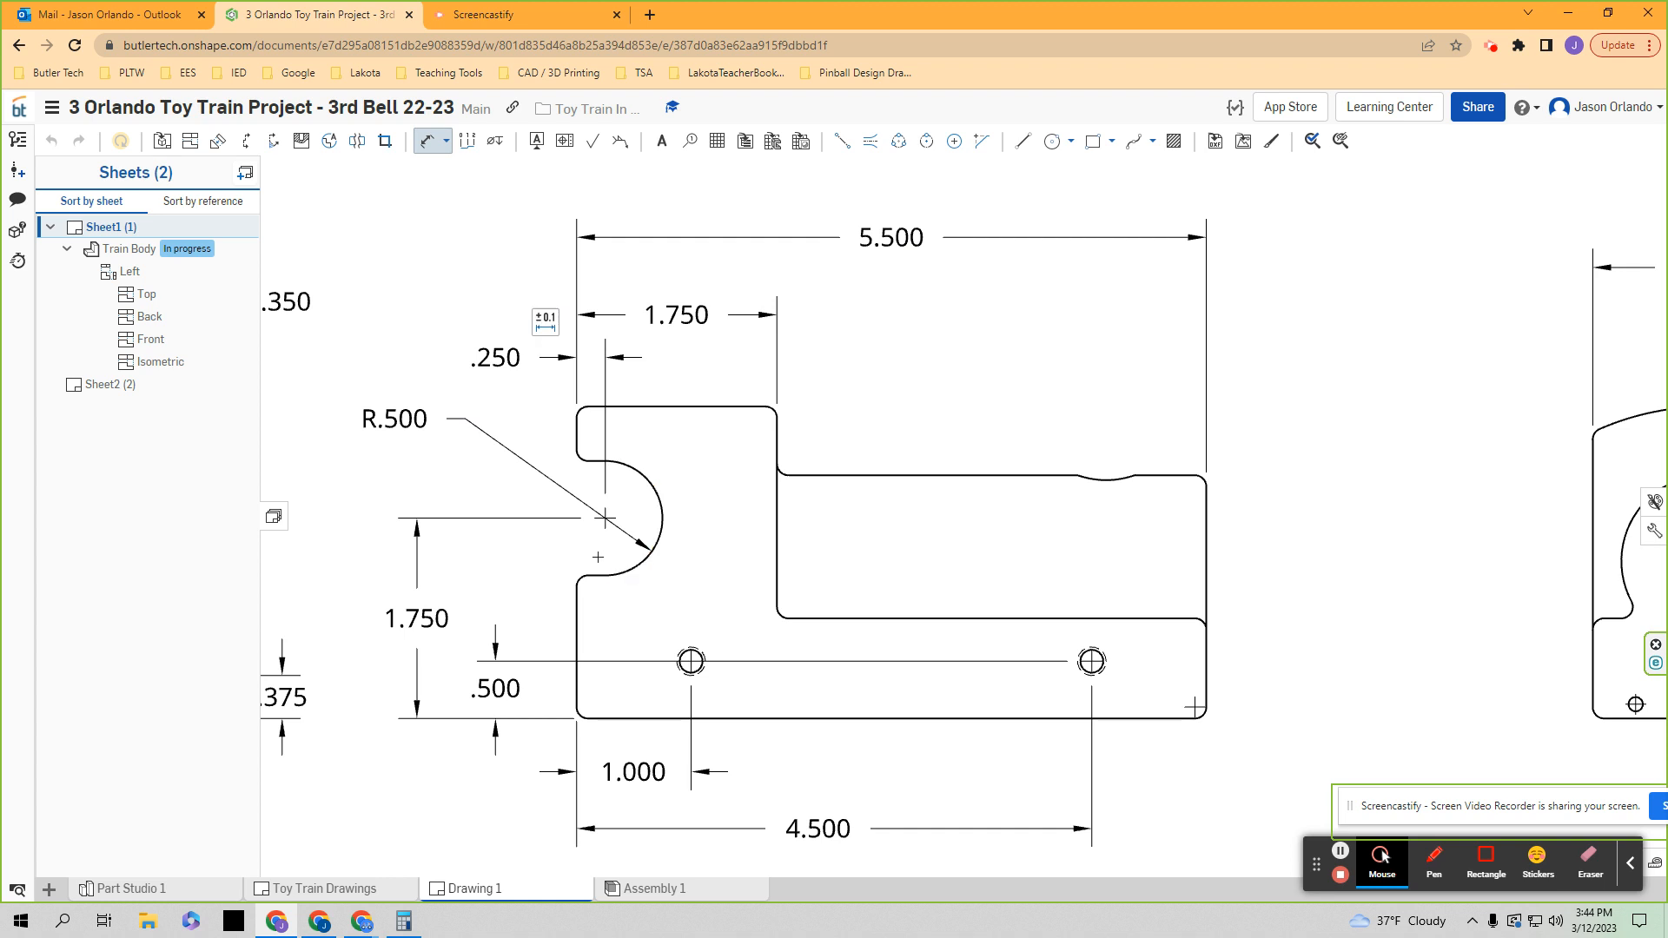
{"action": "scroll", "coordinate": [605, 518], "scroll_direction": "up", "scroll_amount": 3}
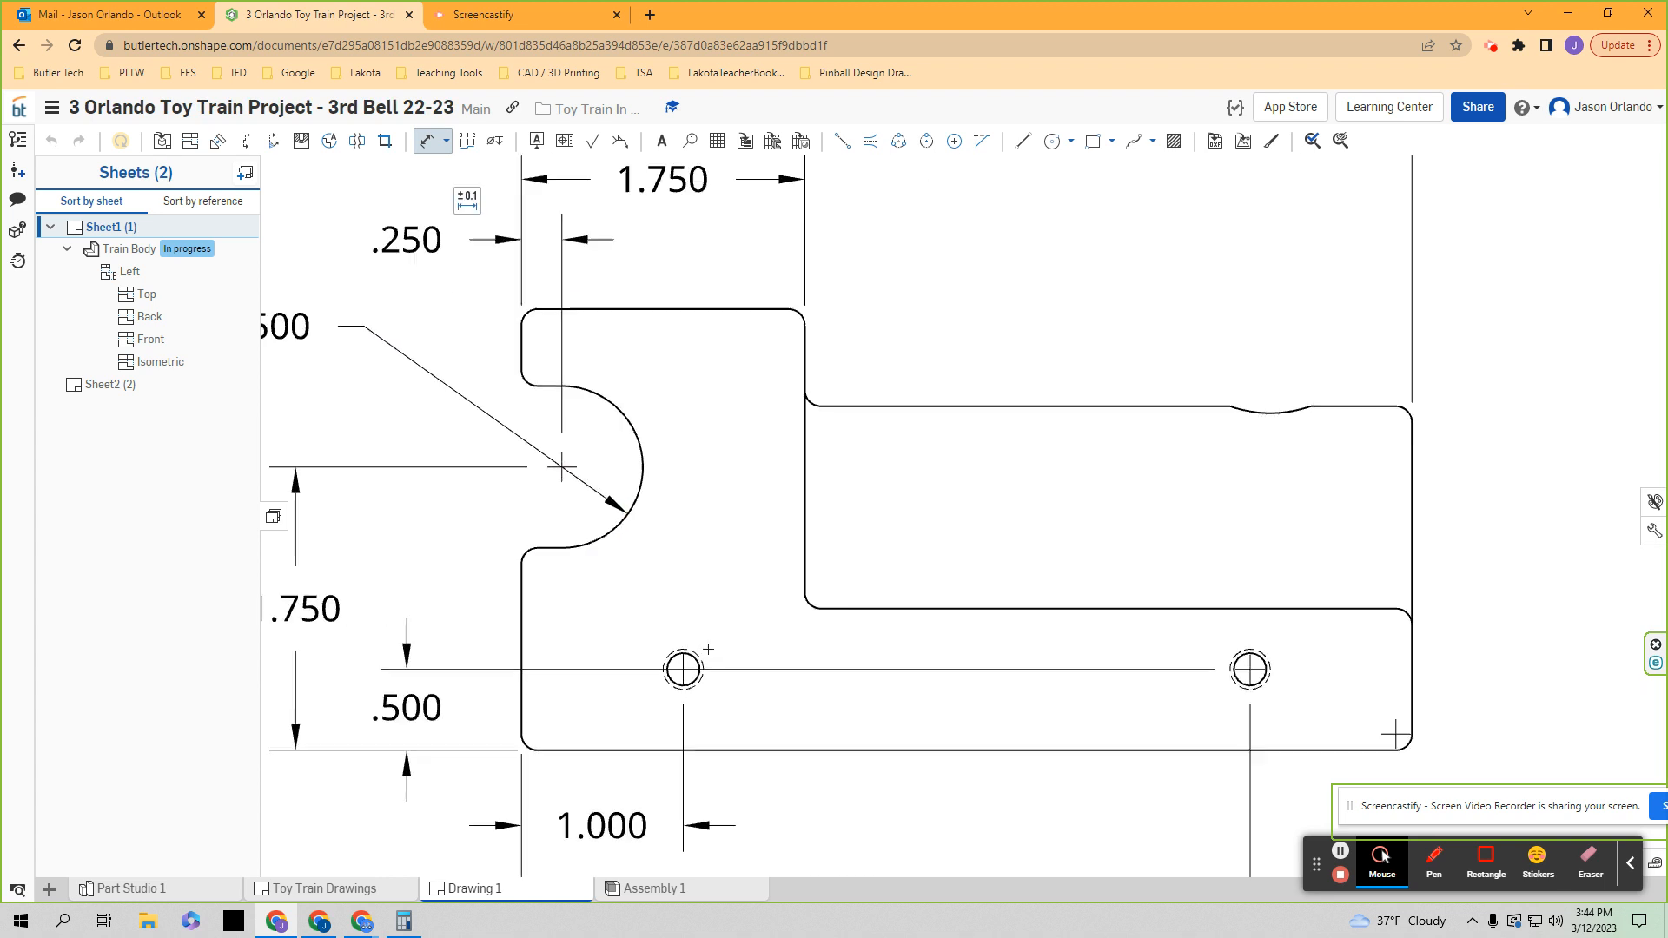
{"action": "left_click", "coordinate": [680, 672]}
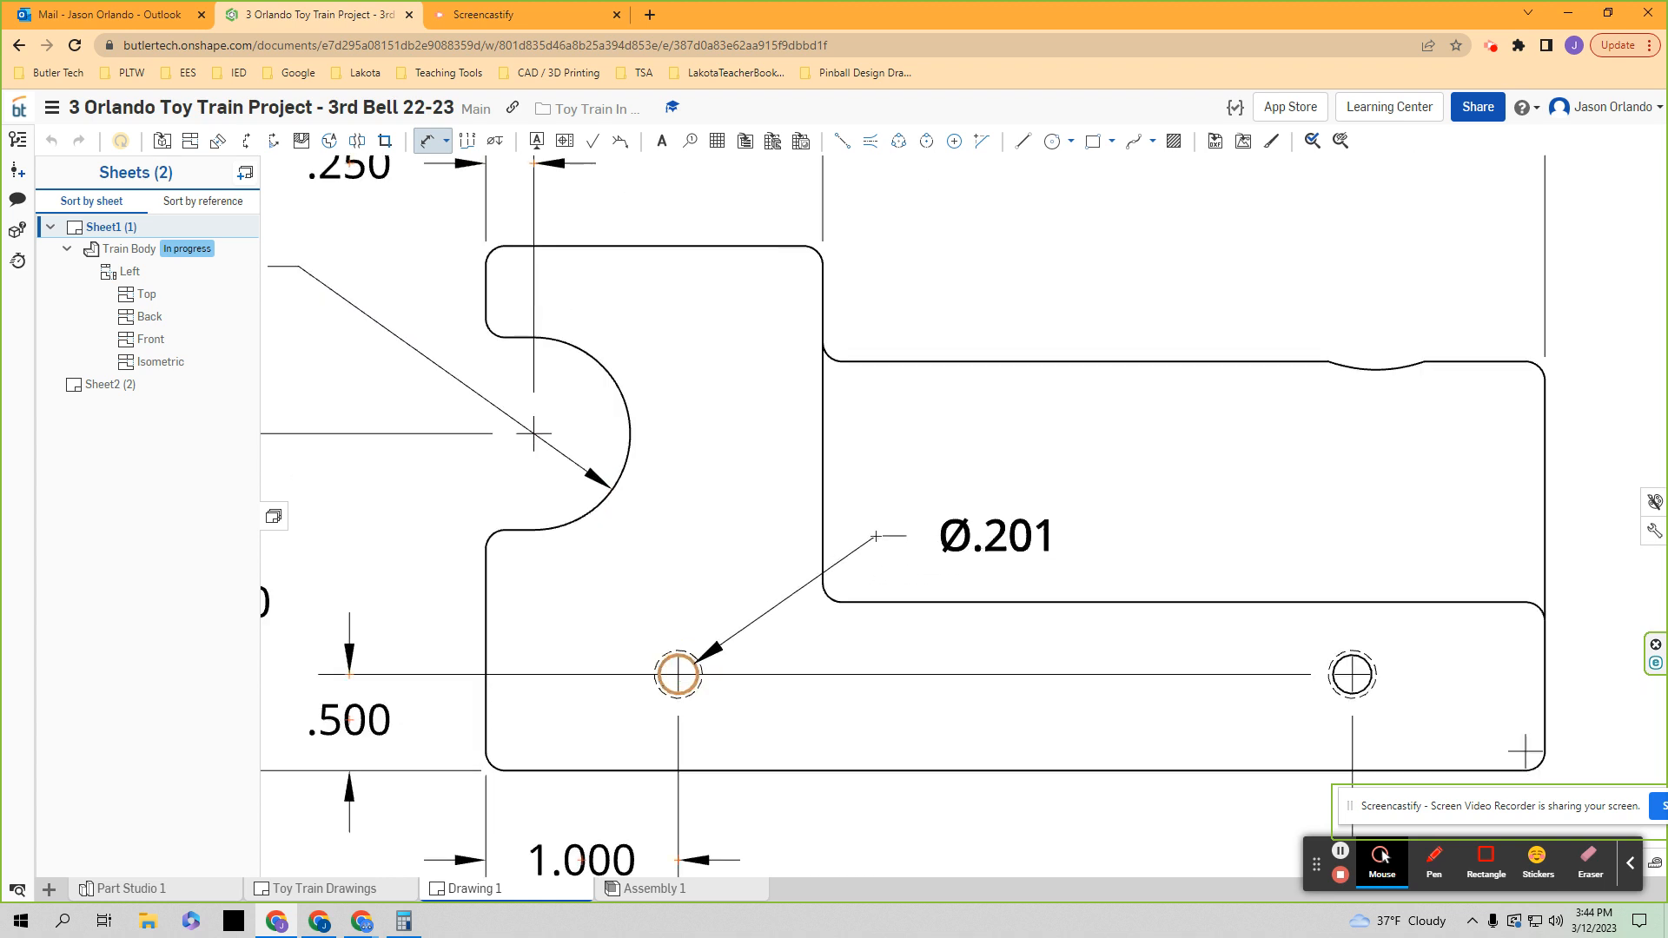
{"action": "left_click", "coordinate": [875, 537]}
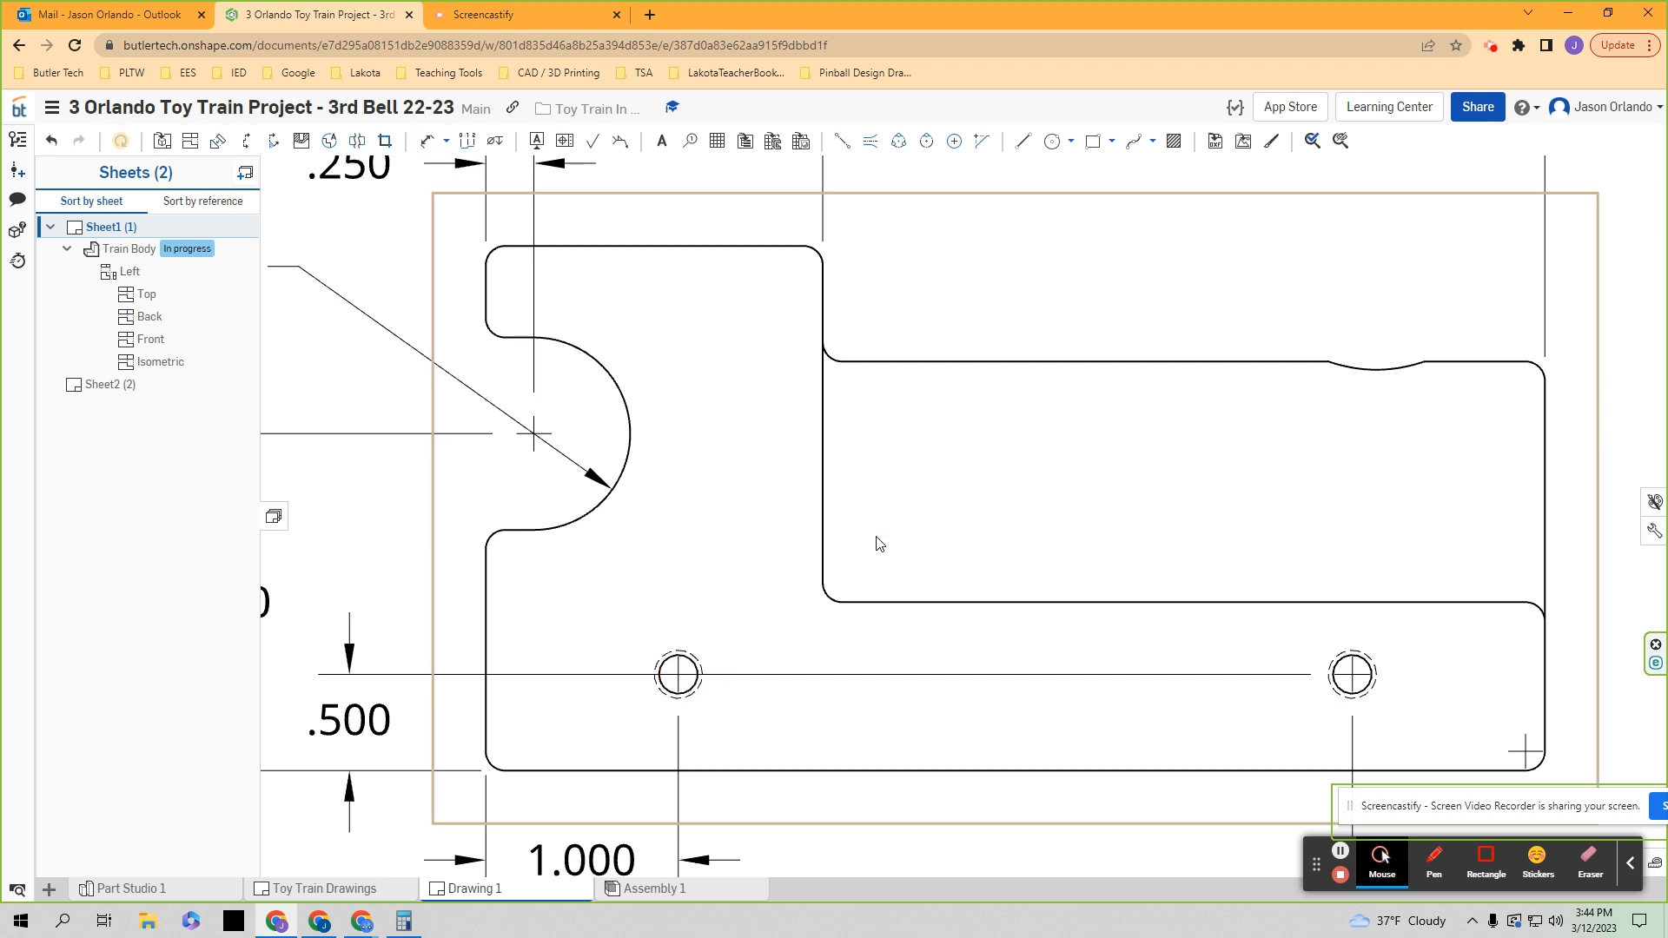
- Shift the window arc's radius dimension text slightly closer to the Left view's outline
{"action": "scroll", "coordinate": [876, 546], "scroll_direction": "down", "scroll_amount": 5}
{"action": "scroll", "coordinate": [522, 434], "scroll_direction": "up", "scroll_amount": 5}
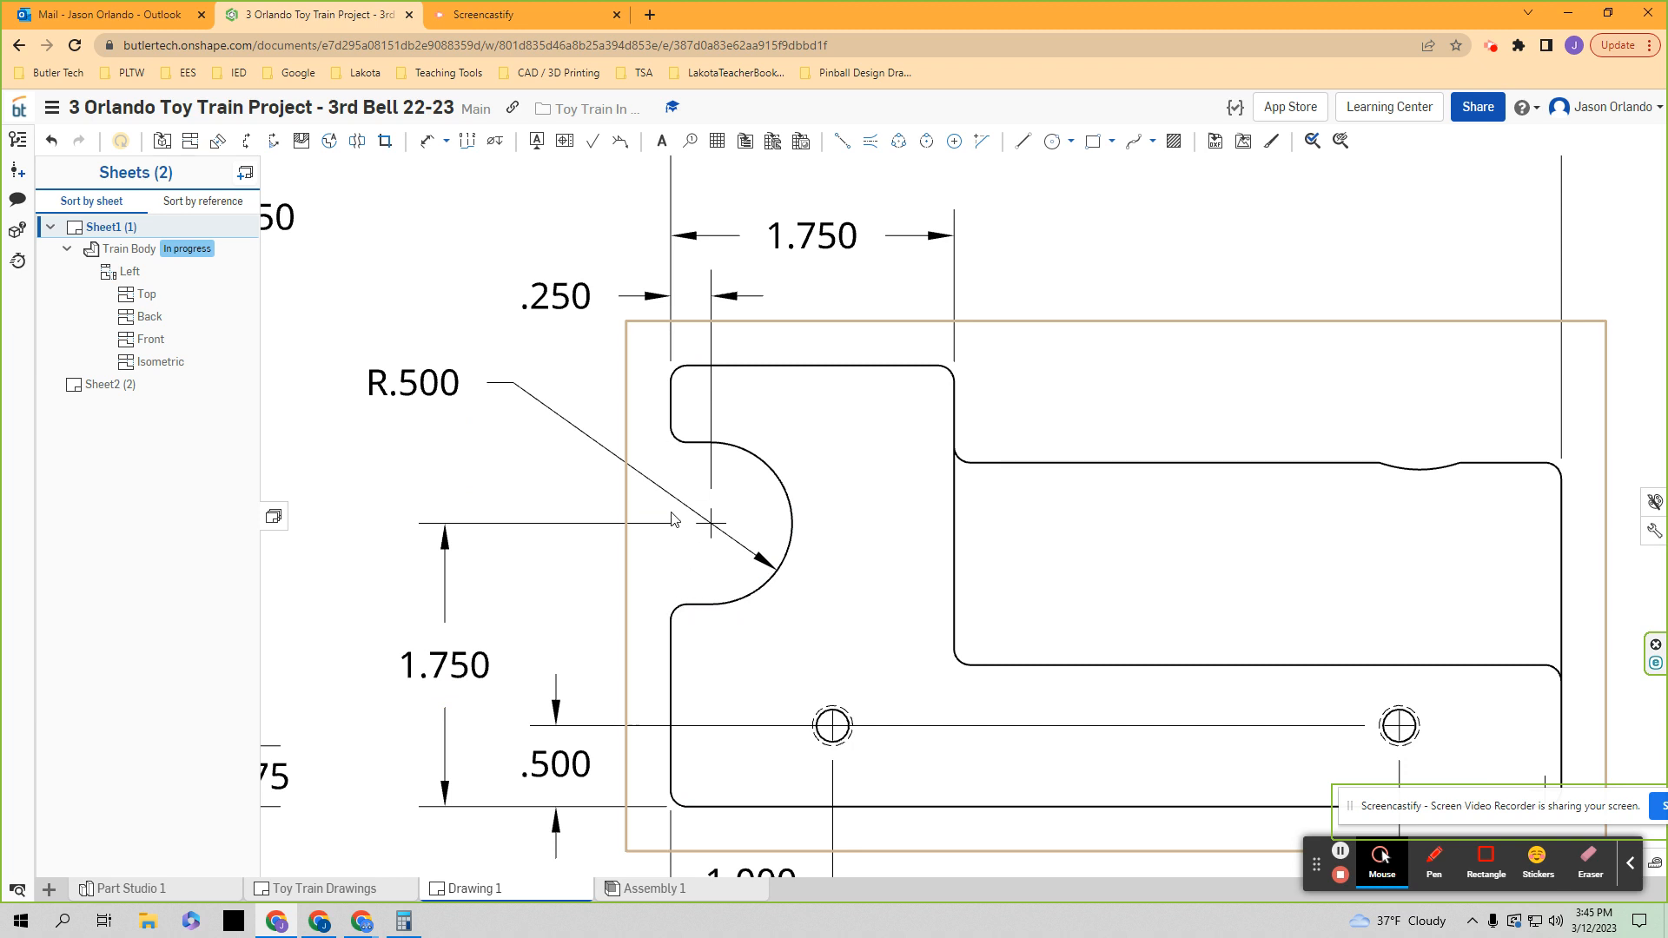
{"action": "scroll", "coordinate": [689, 591], "scroll_direction": "down", "scroll_amount": 2}
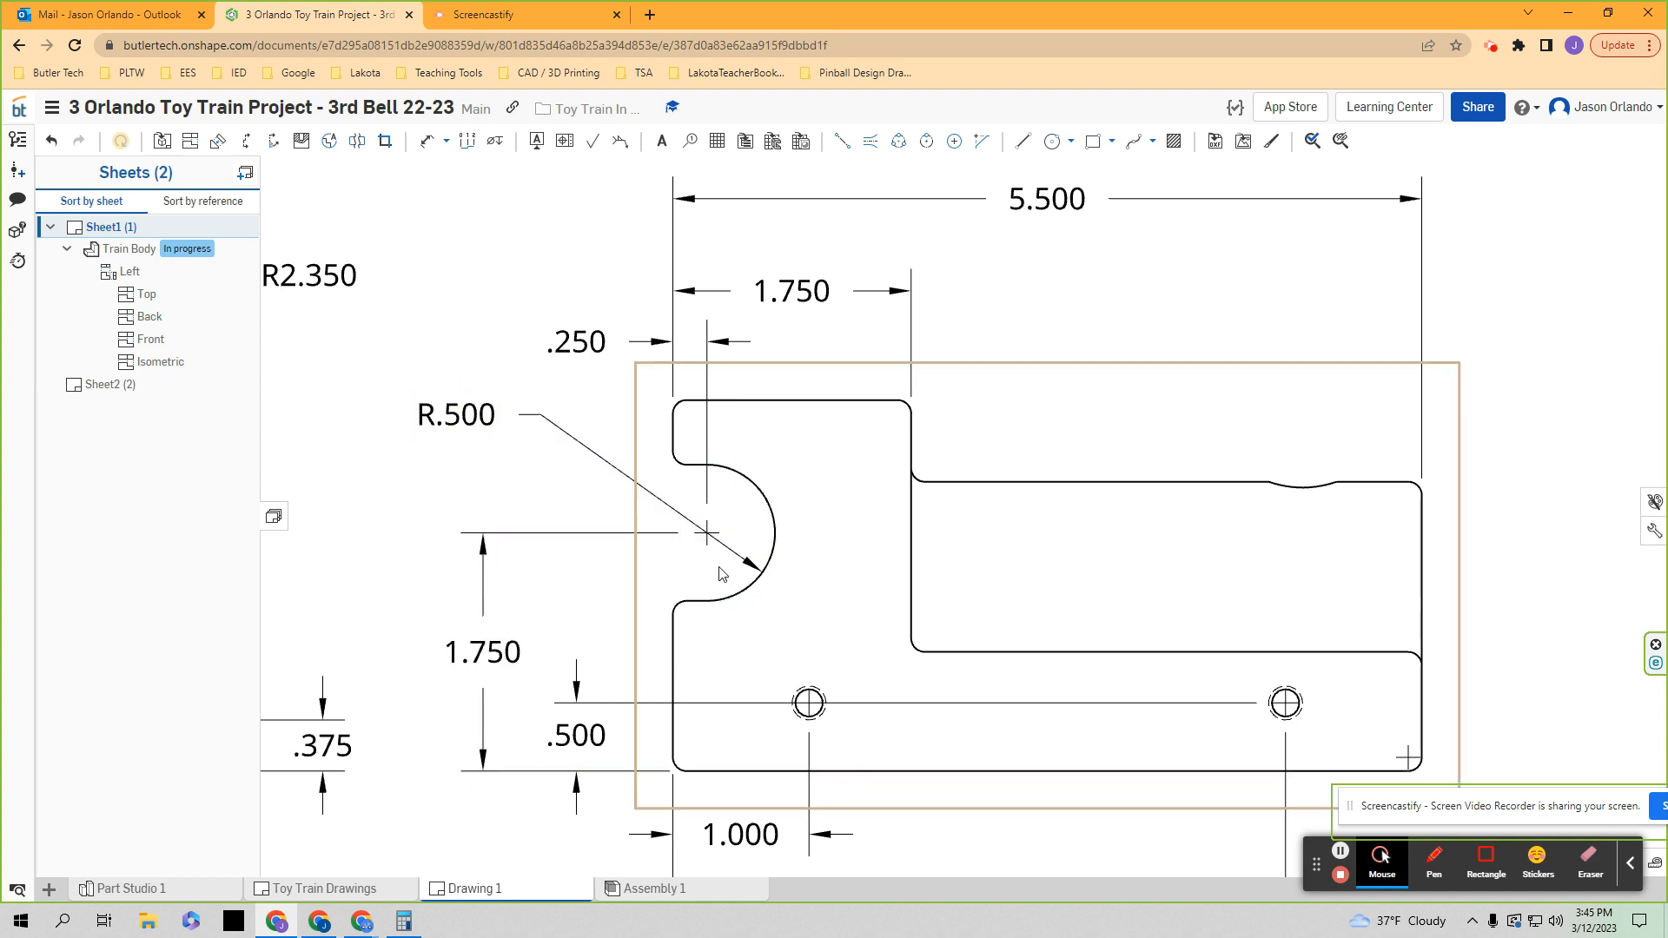
{"action": "mouse_move", "coordinate": [444, 423]}
{"action": "left_mouse_down"}
{"action": "mouse_move", "coordinate": [712, 549]}
{"action": "mouse_move", "coordinate": [454, 416]}
{"action": "left_mouse_up"}
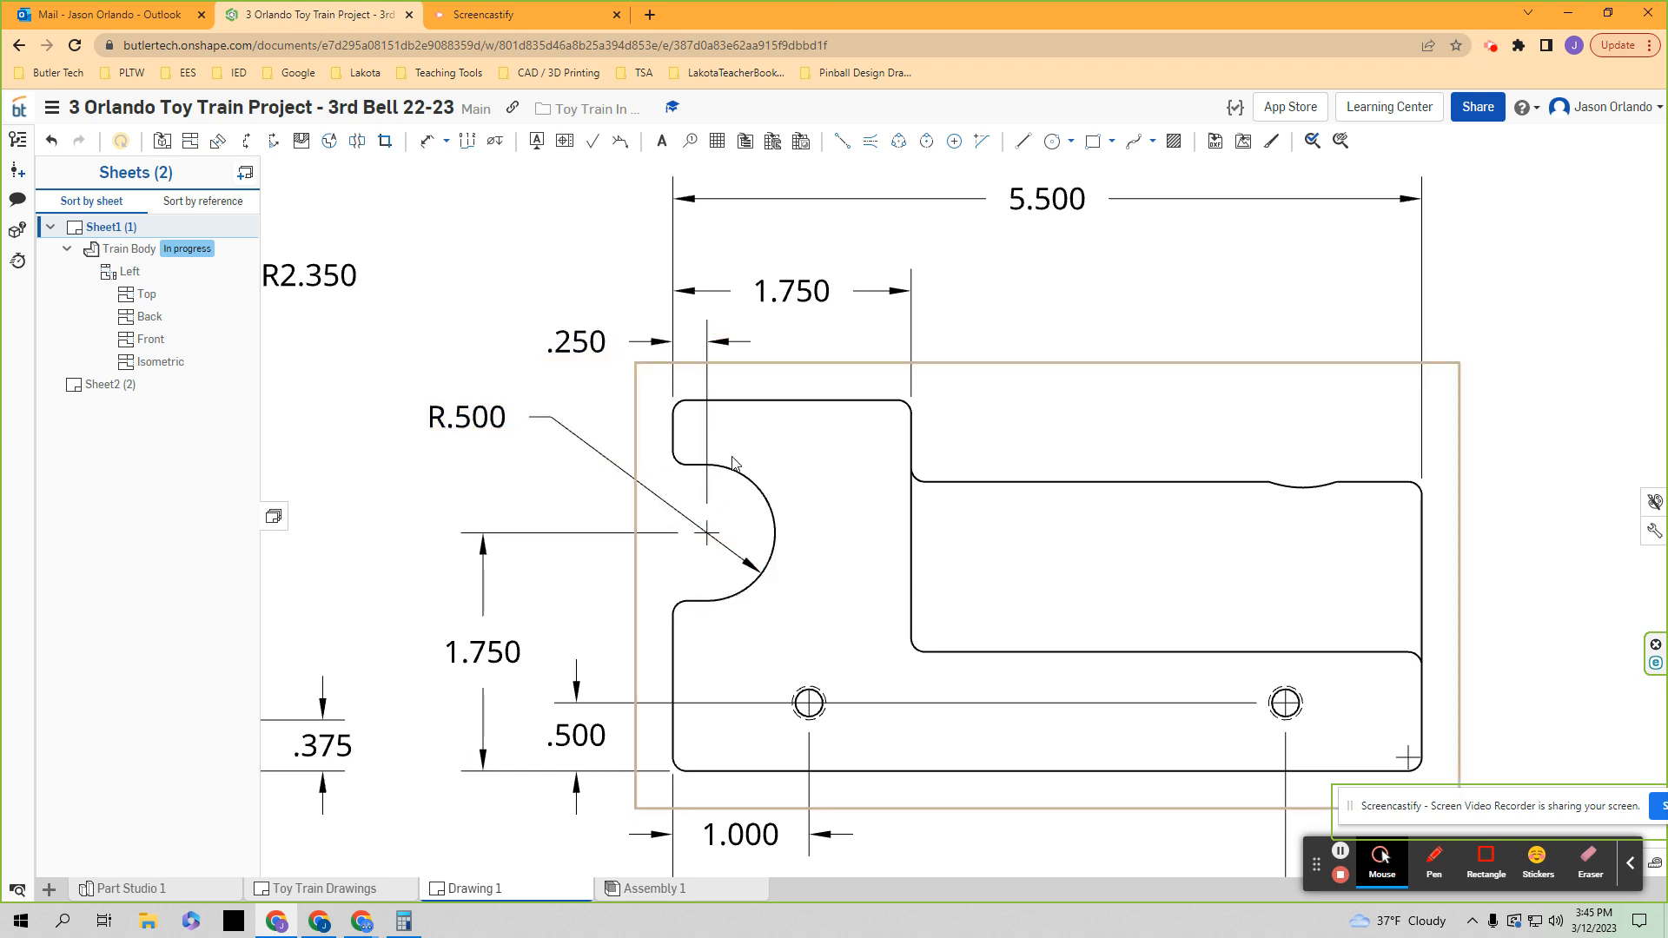
- Add a hole callout to the farther axle hole in the Left view, placing its text below the outline toward the Front view
{"action": "scroll", "coordinate": [643, 487], "scroll_direction": "down", "scroll_amount": 3}
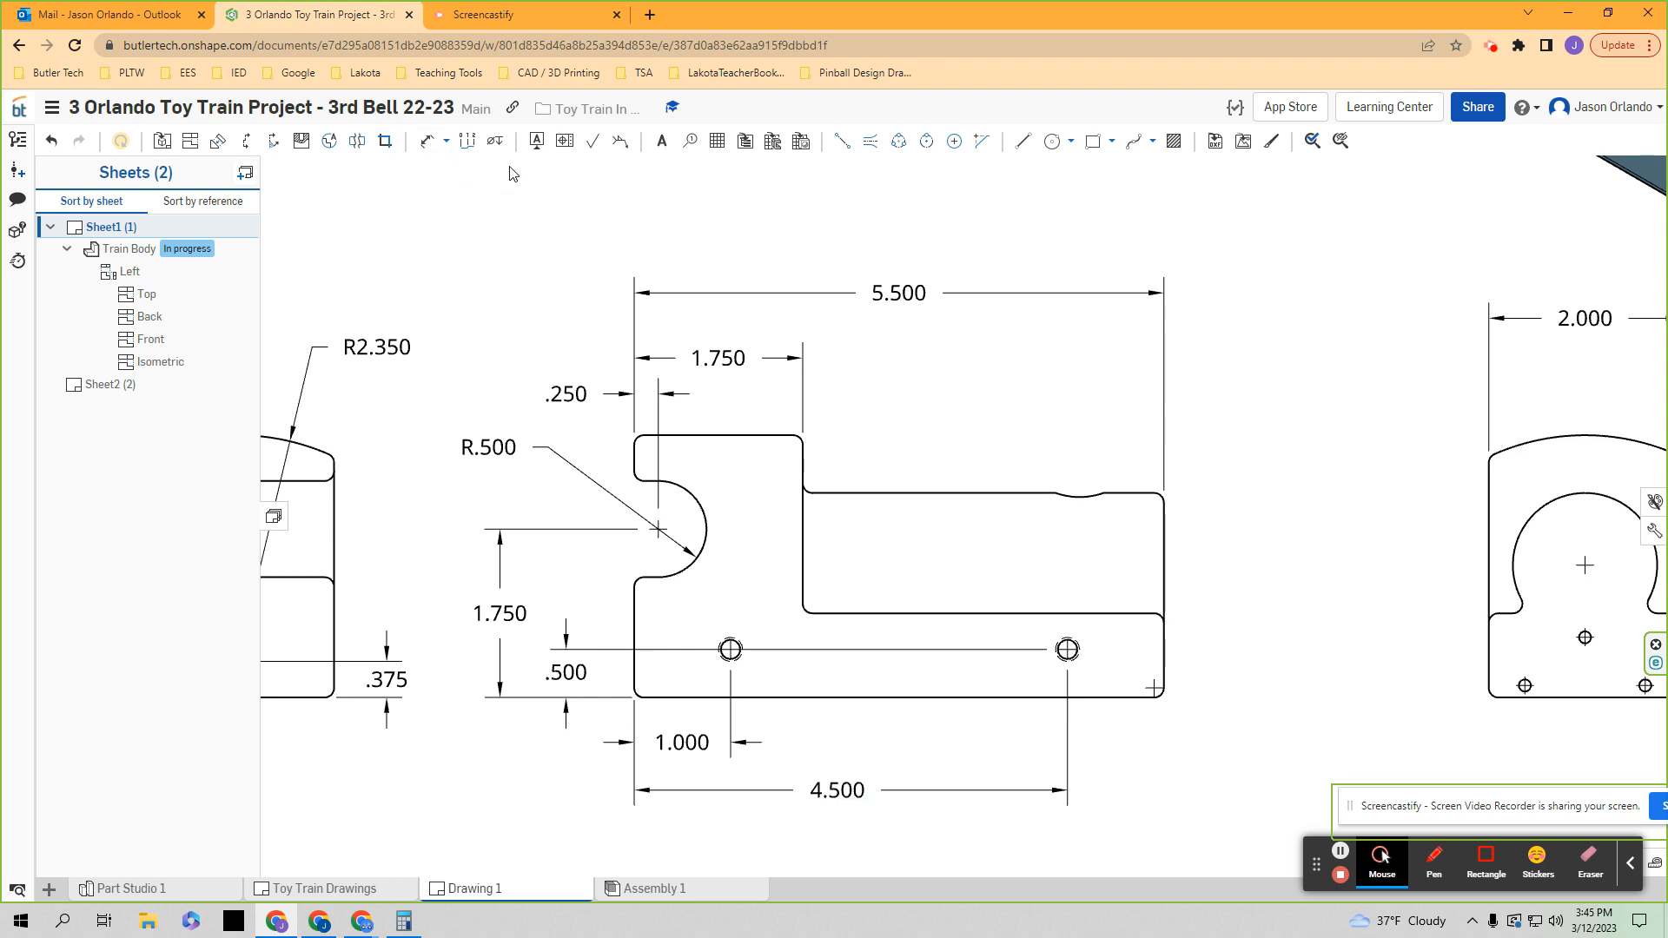
{"action": "left_click", "coordinate": [494, 143]}
{"action": "scroll", "coordinate": [846, 678], "scroll_direction": "up", "scroll_amount": 2}
{"action": "middle_click_drag", "start_coordinate": [1061, 747], "coordinate": [879, 711]}
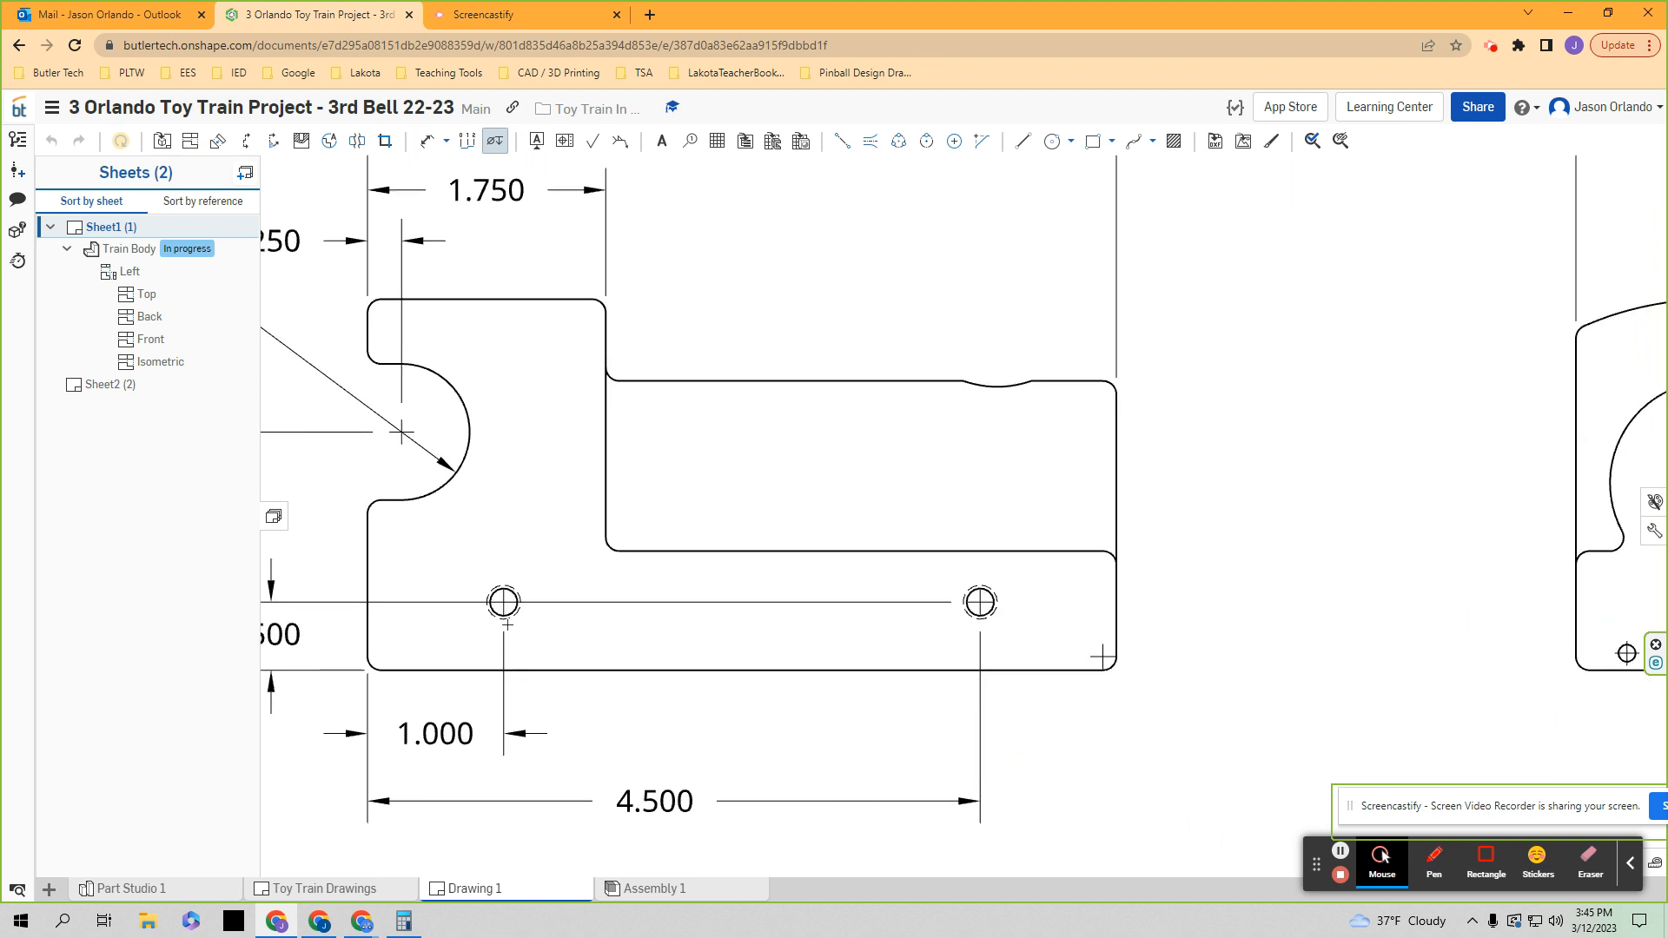
{"action": "scroll", "coordinate": [1103, 661], "scroll_direction": "up", "scroll_amount": 1}
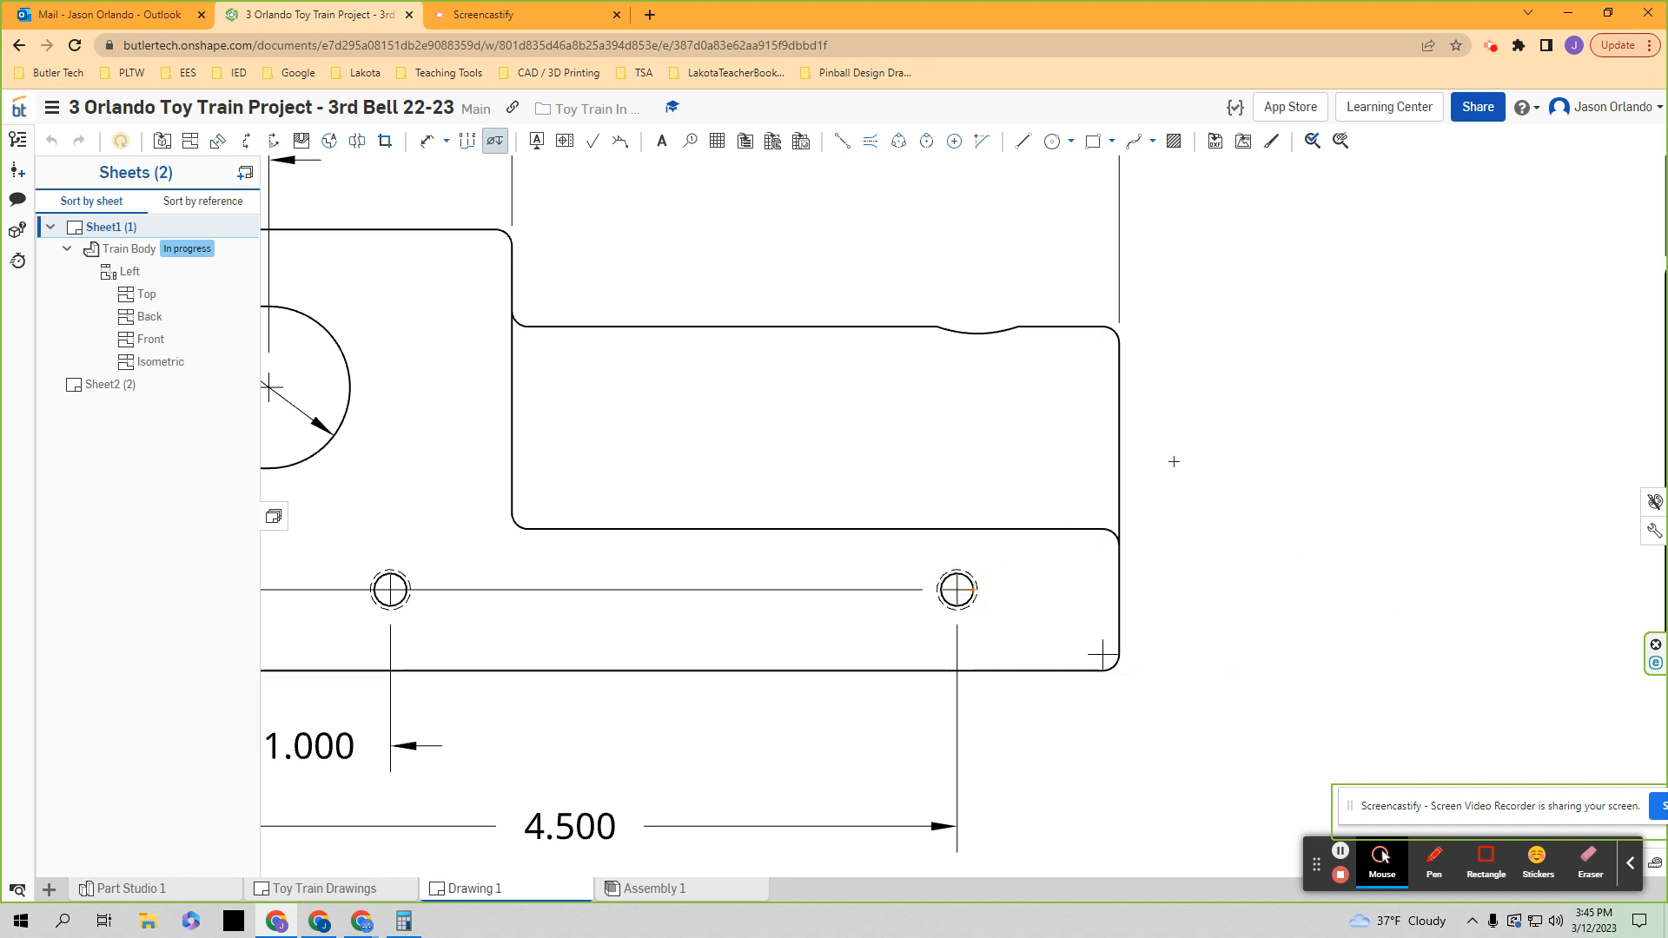
{"action": "left_click", "coordinate": [956, 590]}
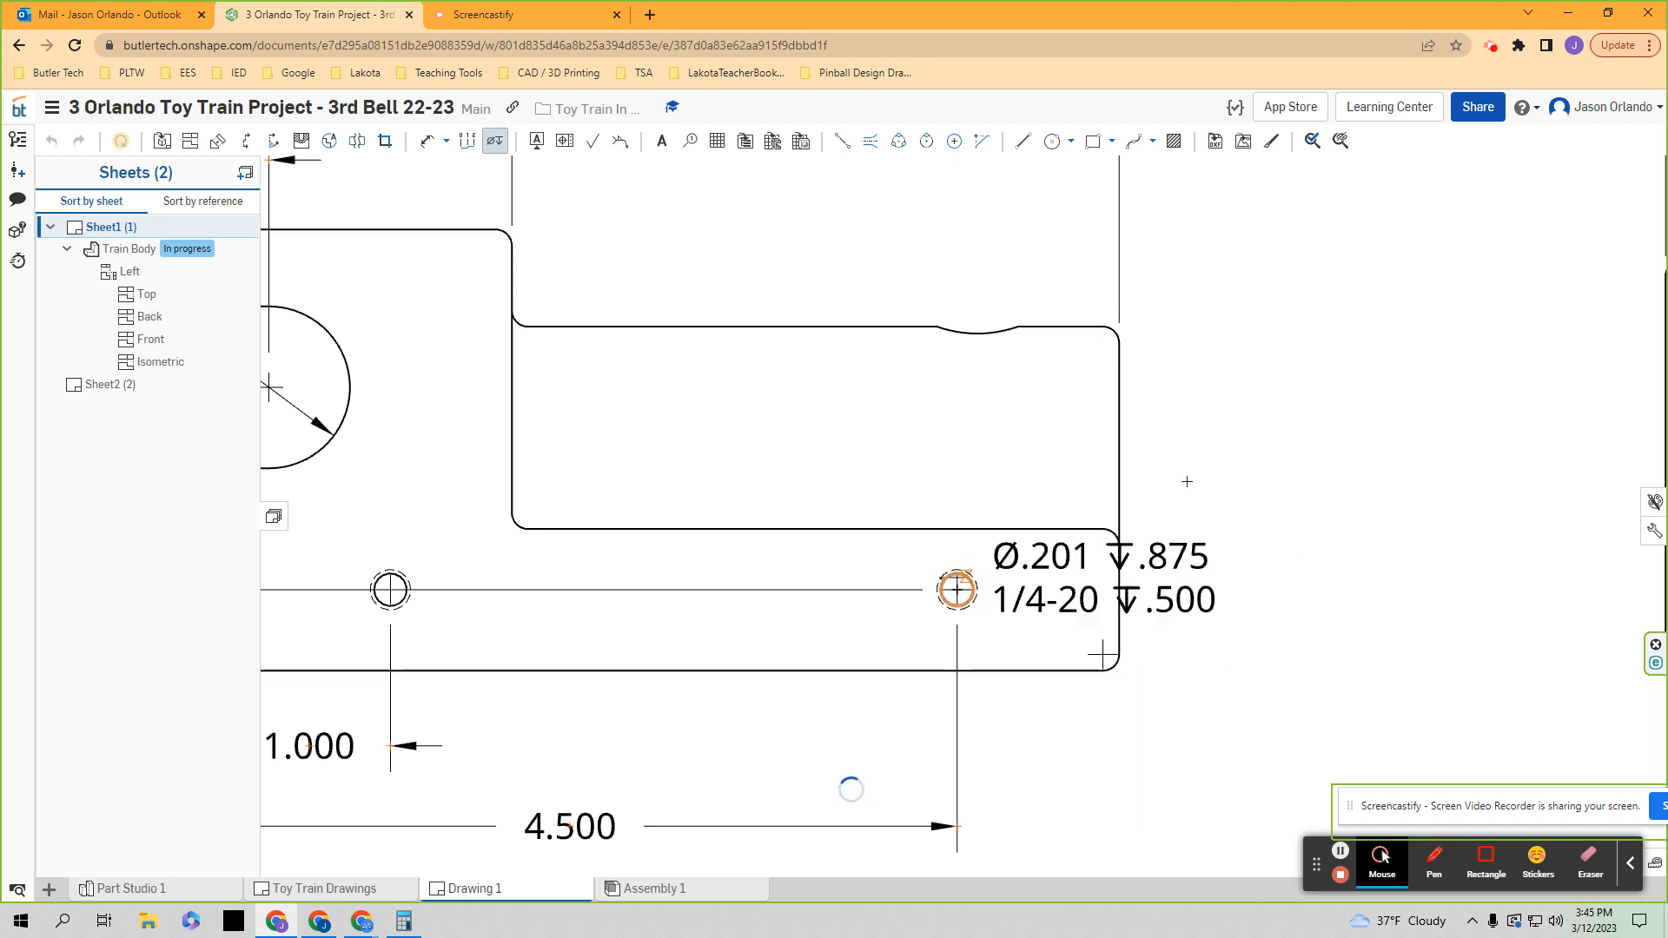
{"action": "scroll", "coordinate": [1212, 428], "scroll_direction": "down", "scroll_amount": 1}
{"action": "middle_click_drag", "start_coordinate": [1212, 430], "coordinate": [1110, 470]}
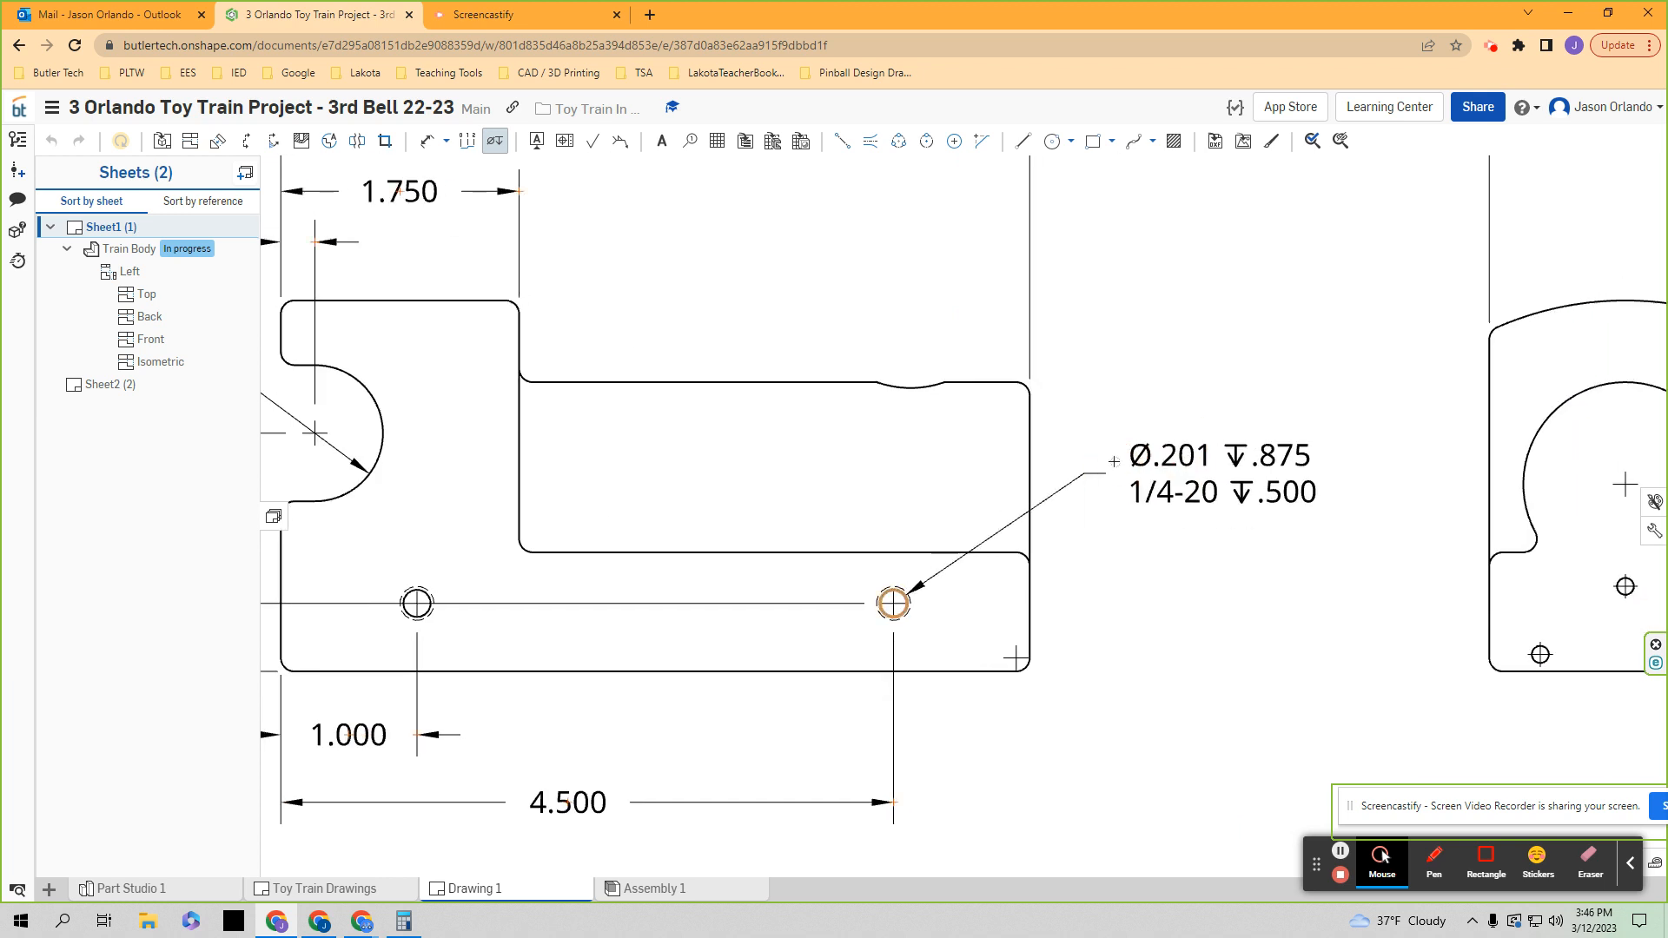
{"action": "middle_click_drag", "start_coordinate": [1067, 759], "coordinate": [945, 659]}
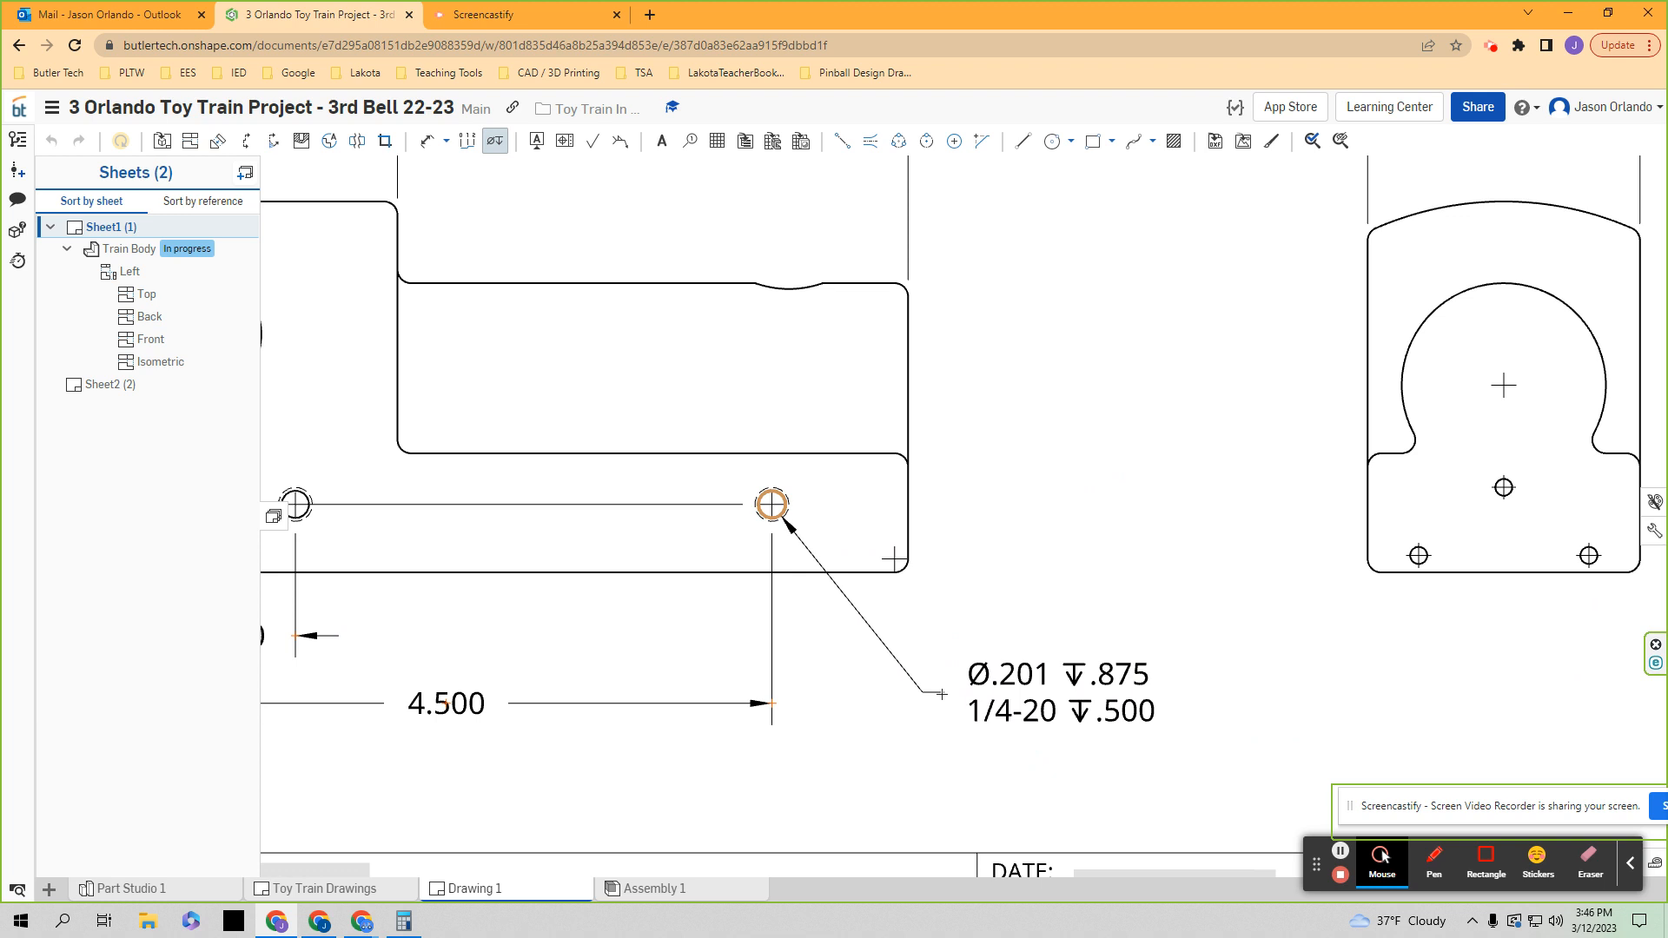
{"action": "left_click", "coordinate": [941, 694]}
{"action": "scroll", "coordinate": [1178, 639], "scroll_direction": "down", "scroll_amount": 1}
{"action": "middle_click_drag", "start_coordinate": [1178, 638], "coordinate": [1086, 635]}
{"action": "mouse_move", "coordinate": [1013, 693]}
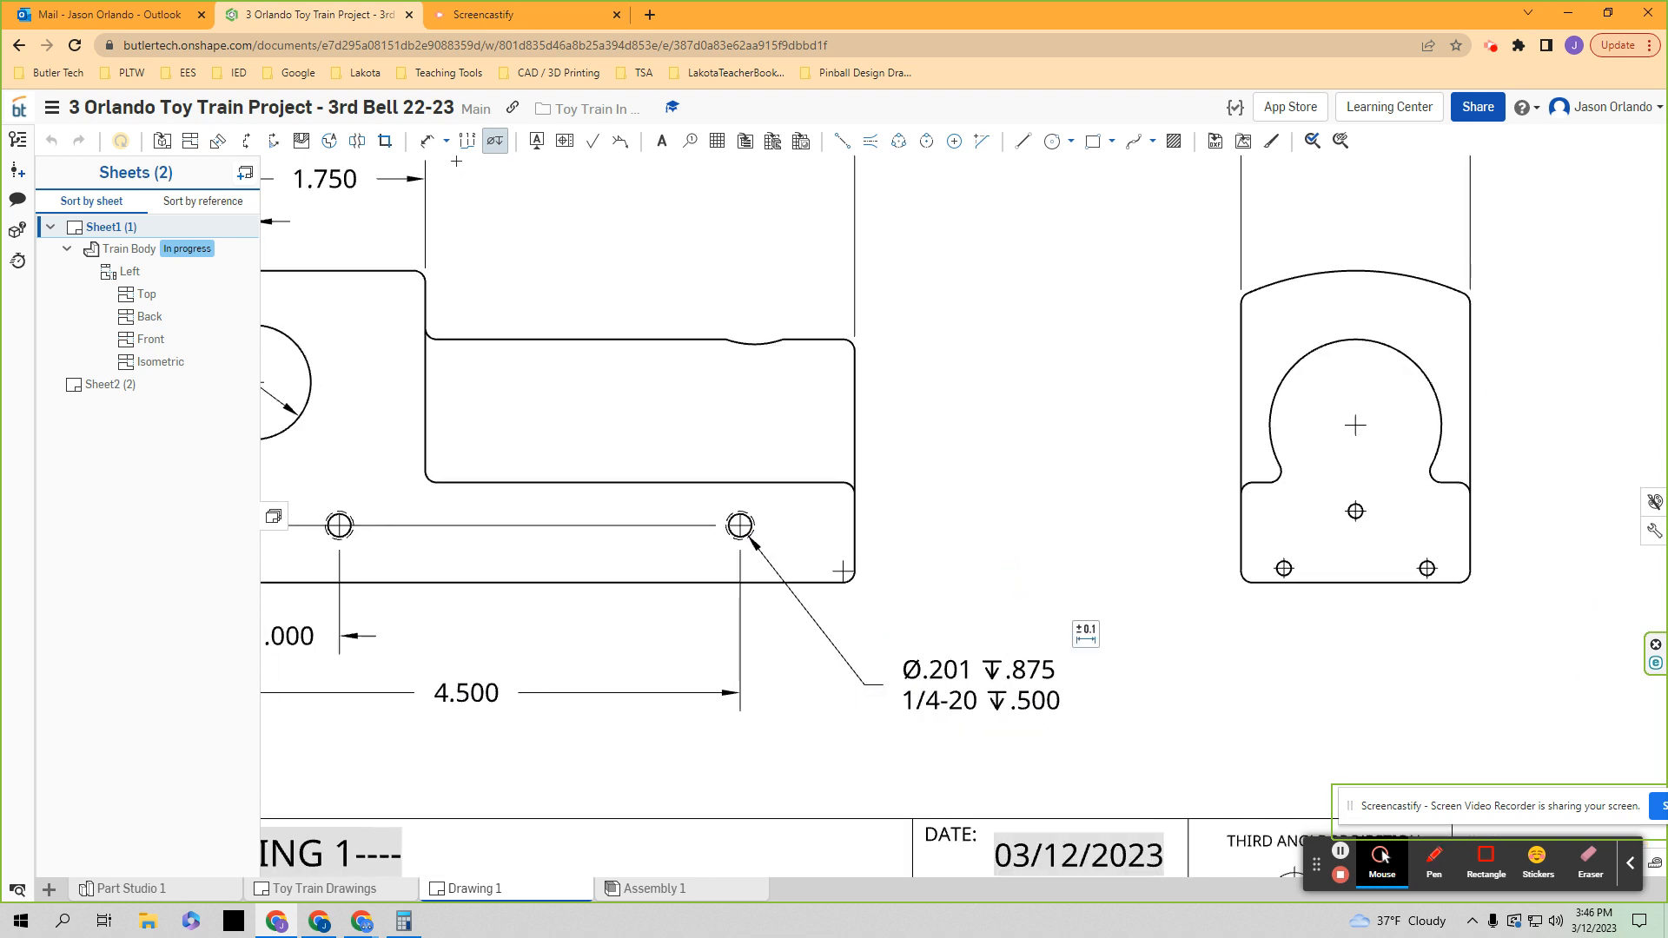
{"action": "left_click", "coordinate": [494, 140]}
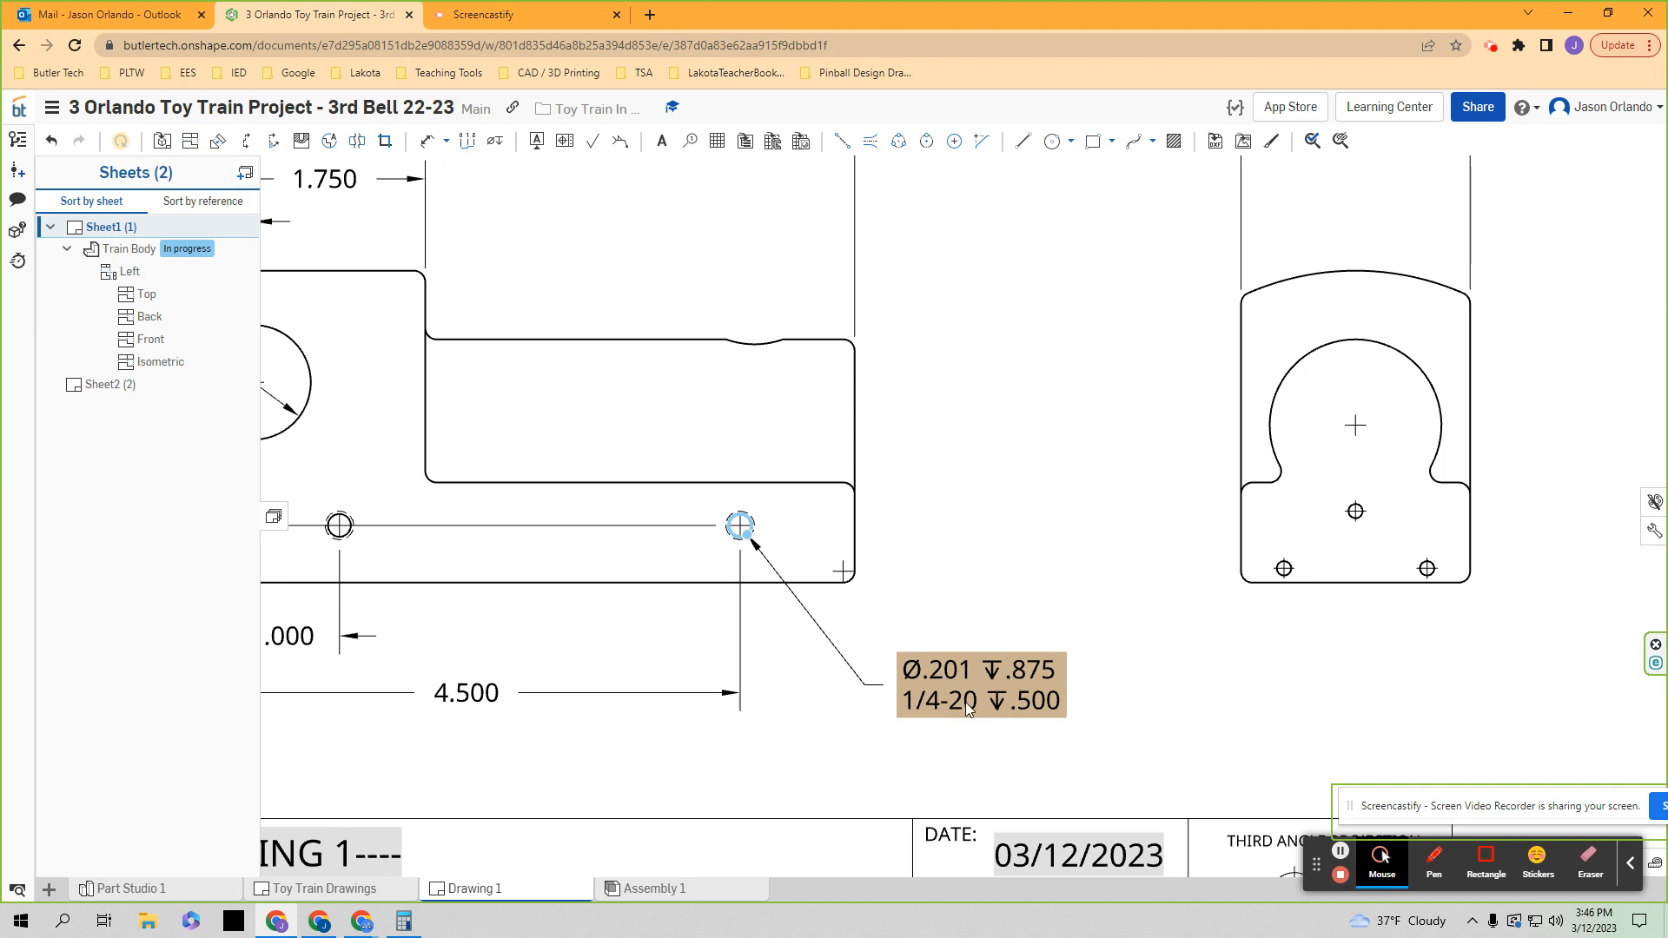
- Add the text "Tapped Axle Hole" as a line above the axle hole callout's values
{"action": "scroll", "coordinate": [969, 706], "scroll_direction": "up", "scroll_amount": 2}
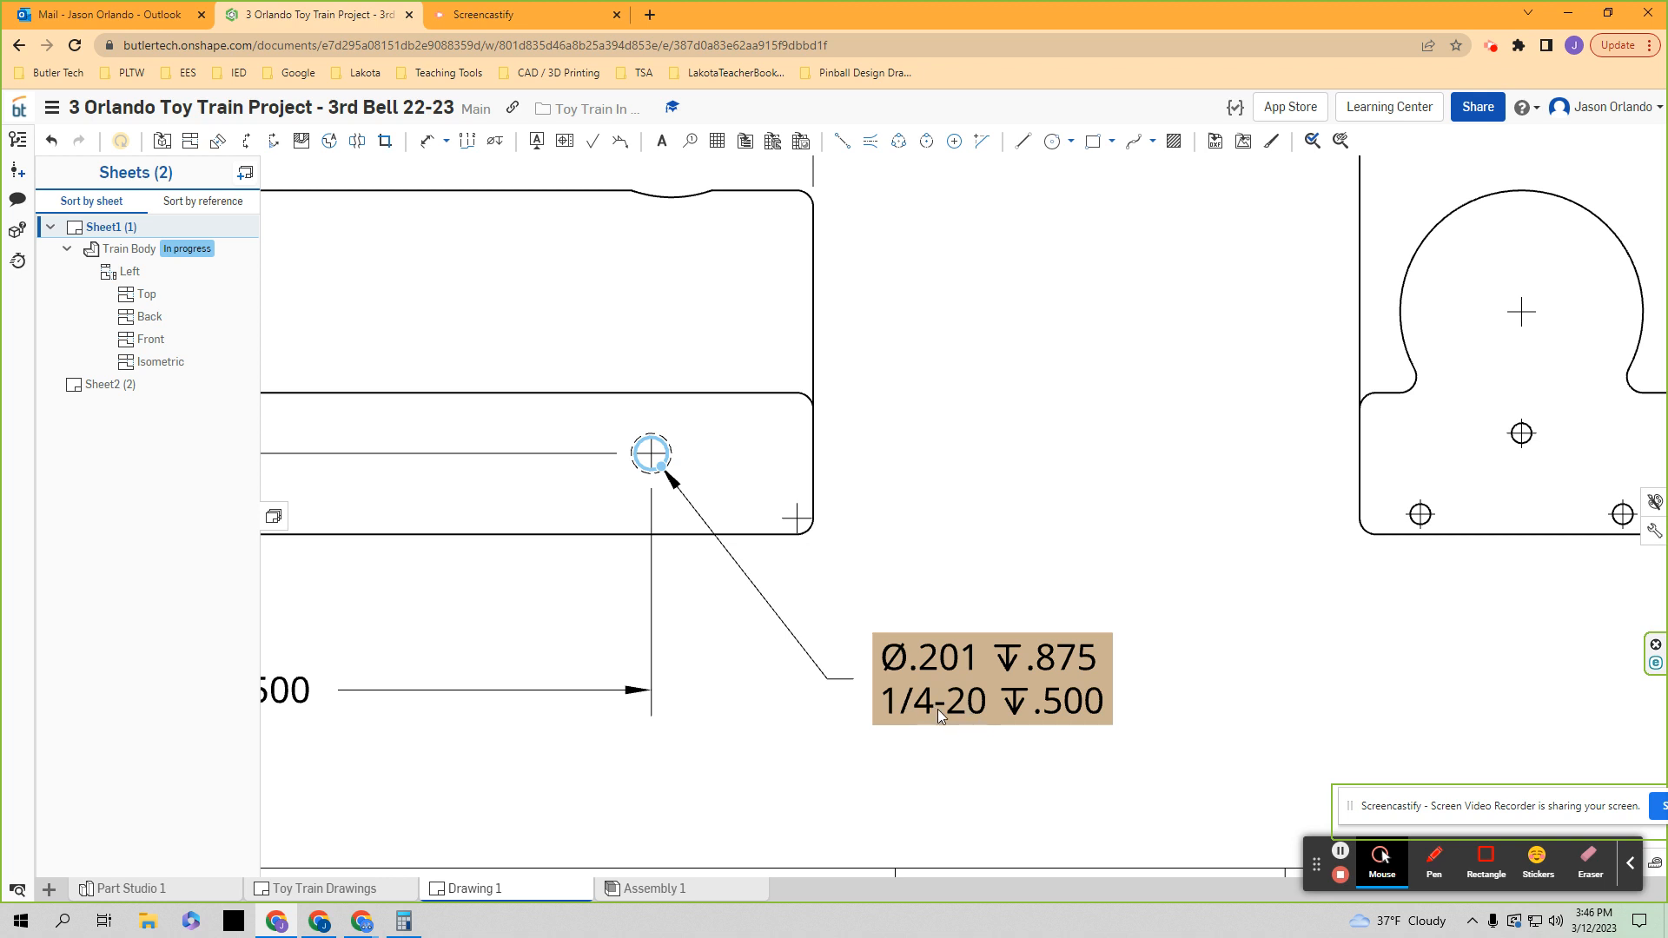
{"action": "scroll", "coordinate": [1068, 711], "scroll_direction": "up", "scroll_amount": 3}
{"action": "double_click", "coordinate": [1067, 680]}
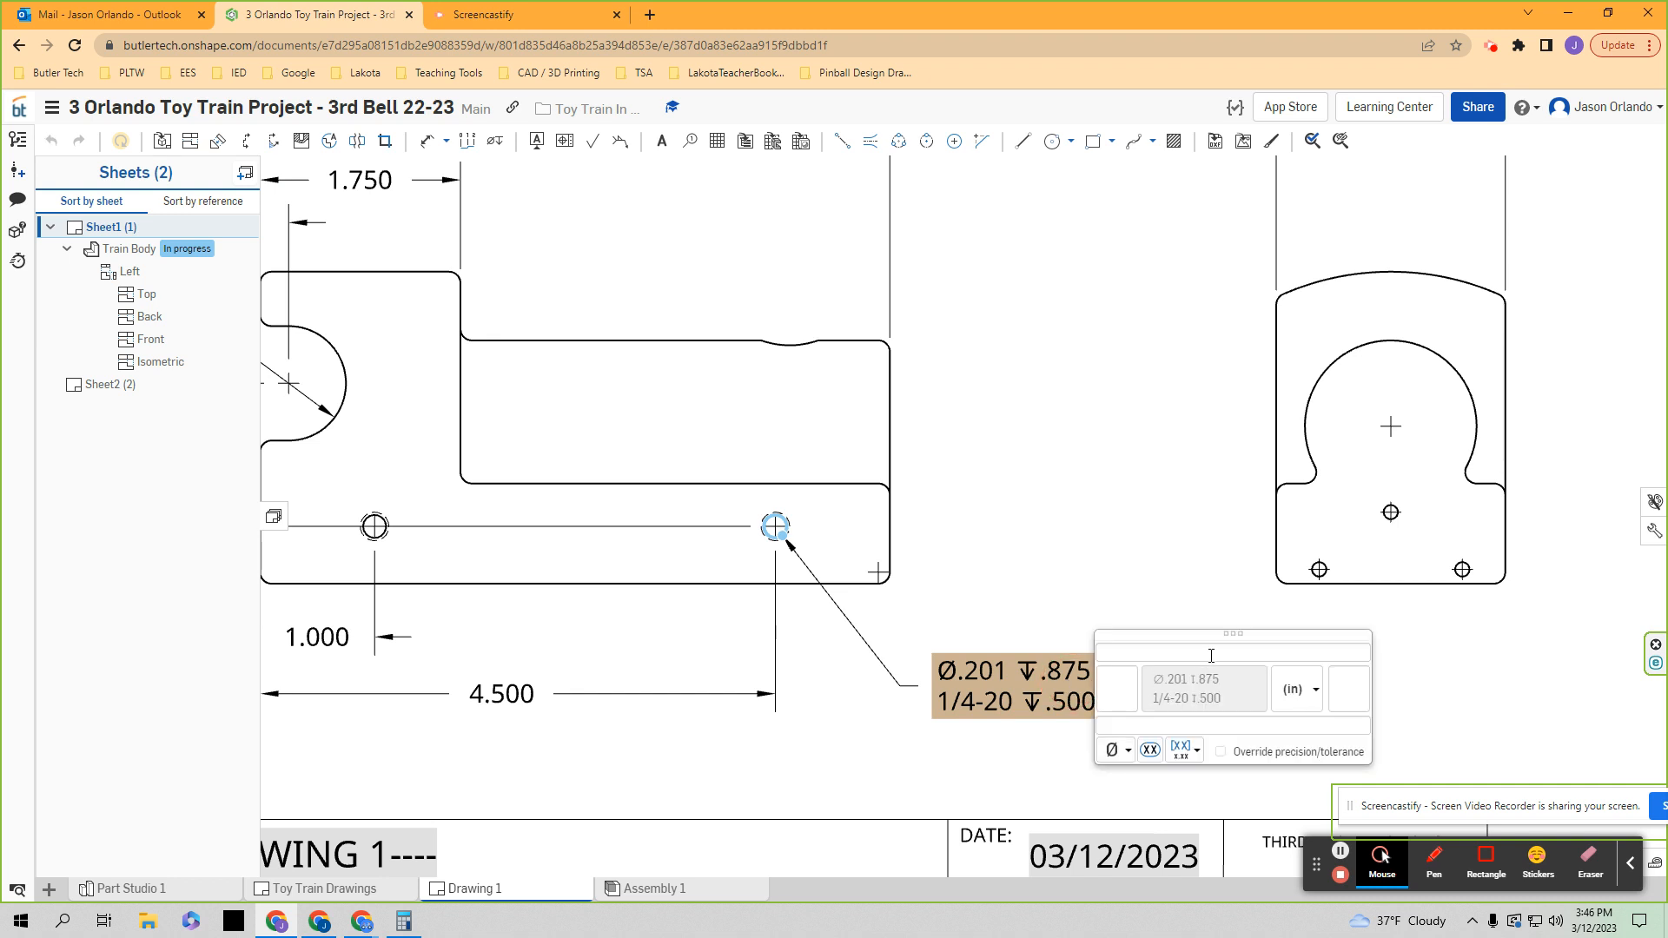
{"action": "left_click", "coordinate": [1211, 655]}
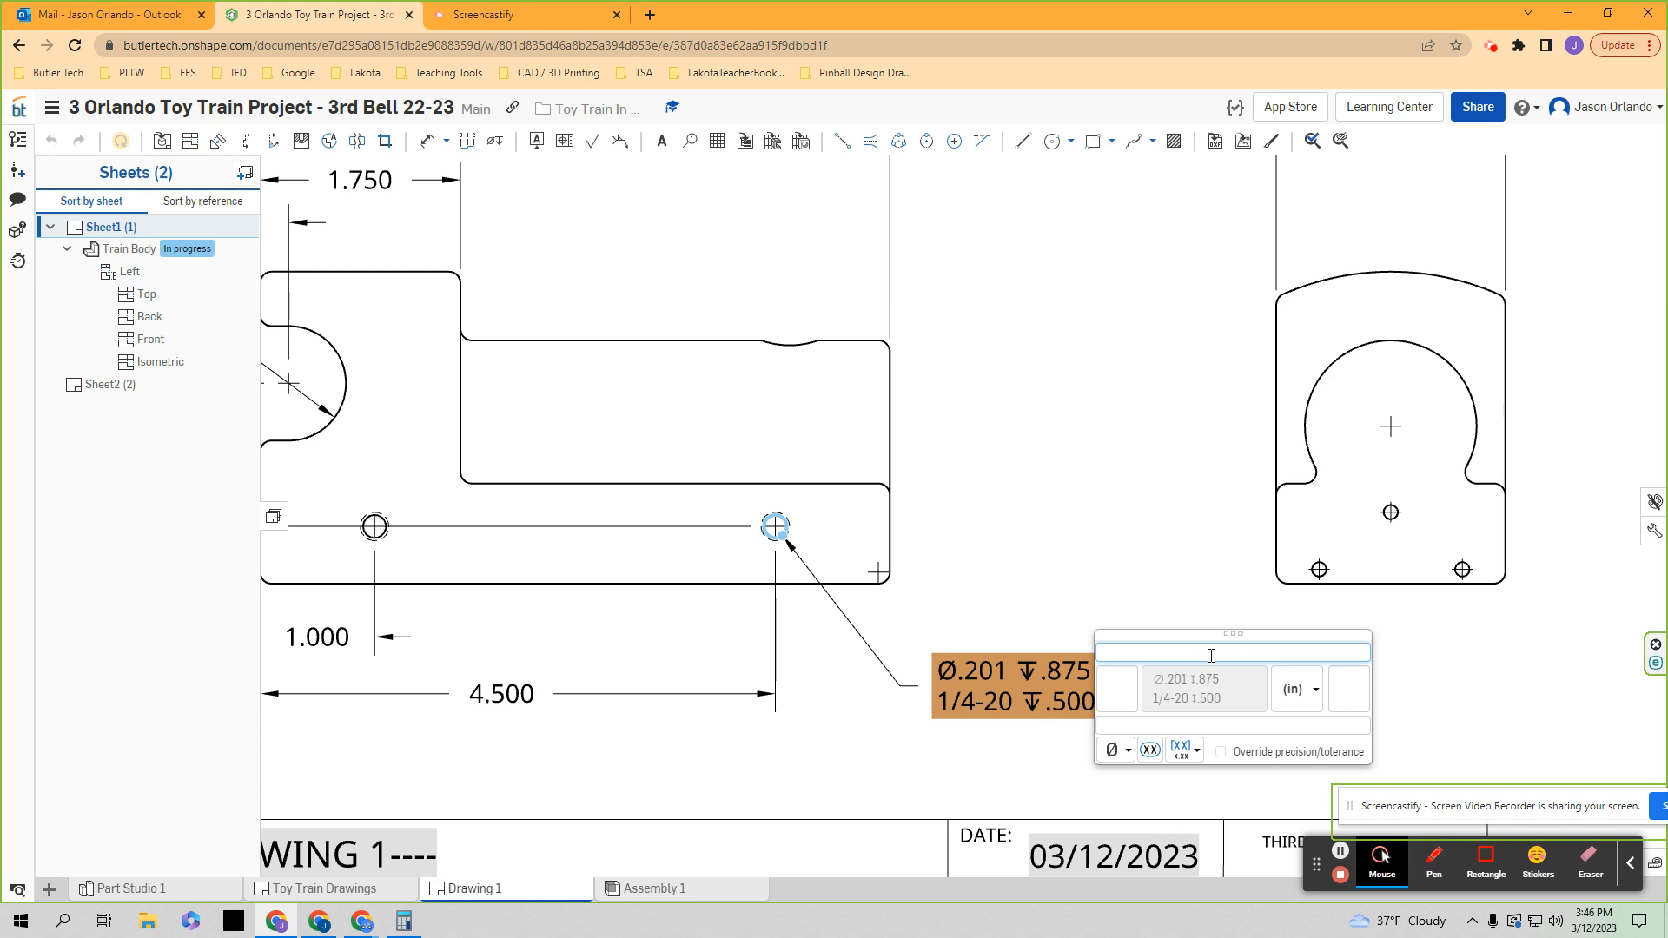
{"action": "type", "text": "Ta[[ed"}
{"action": "key", "text": "BackSpace"}
{"action": "key", "text": "BackSpace"}
{"action": "key", "text": "BackSpace"}
{"action": "key", "text": "BackSpace"}
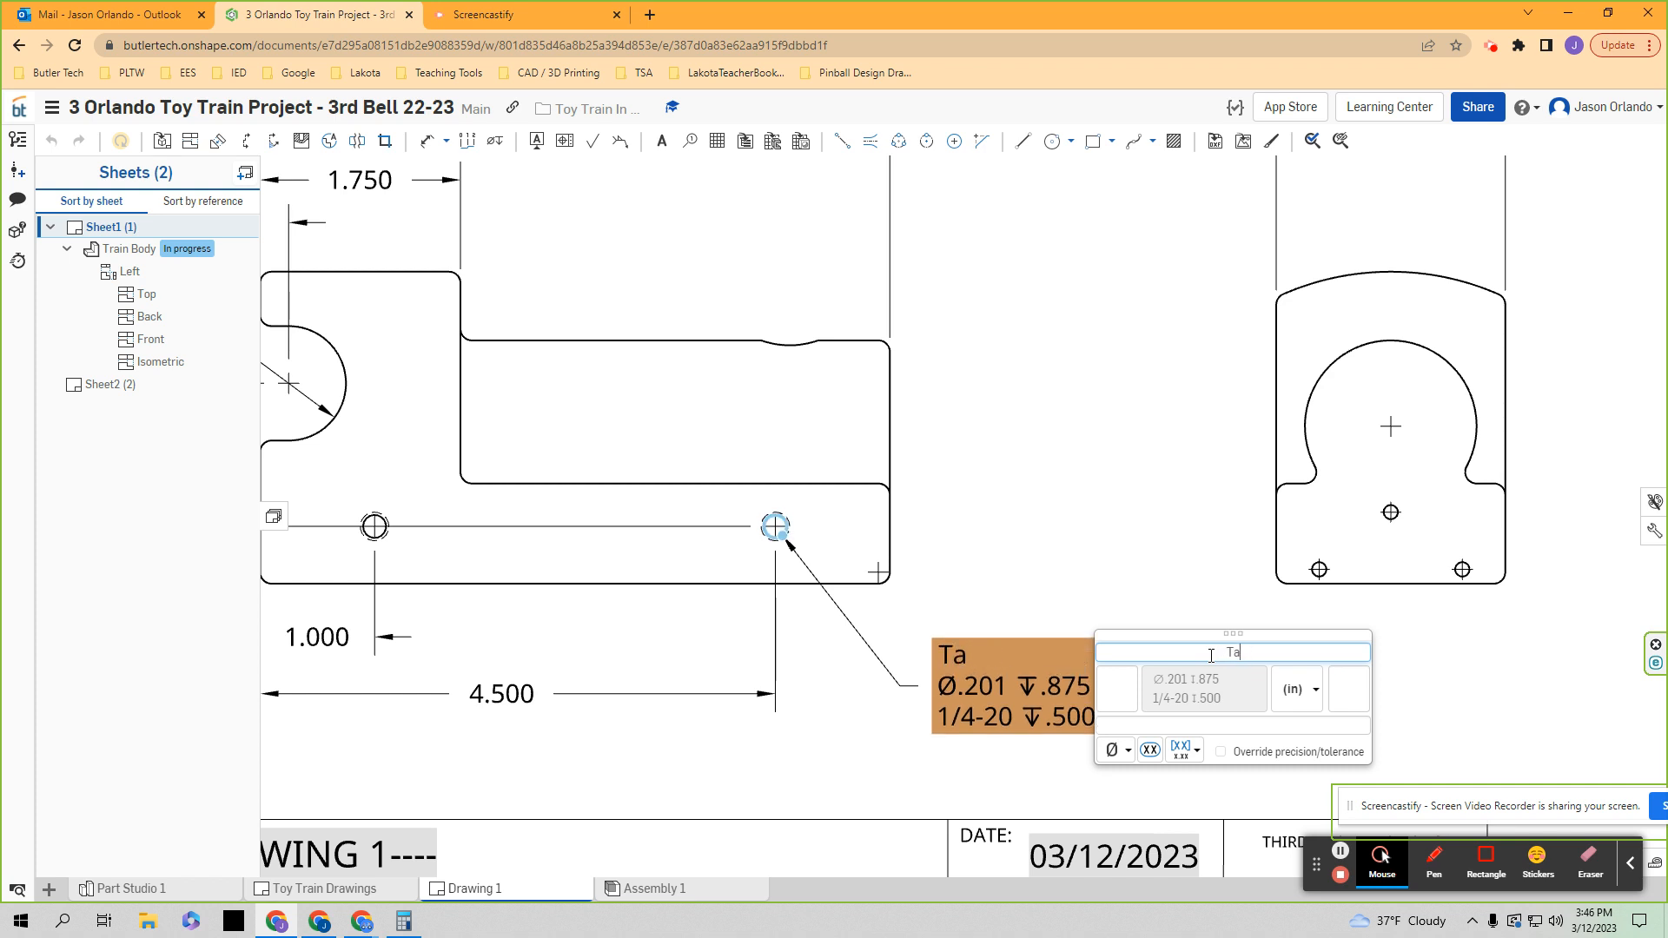
{"action": "type", "text": "pped A"}
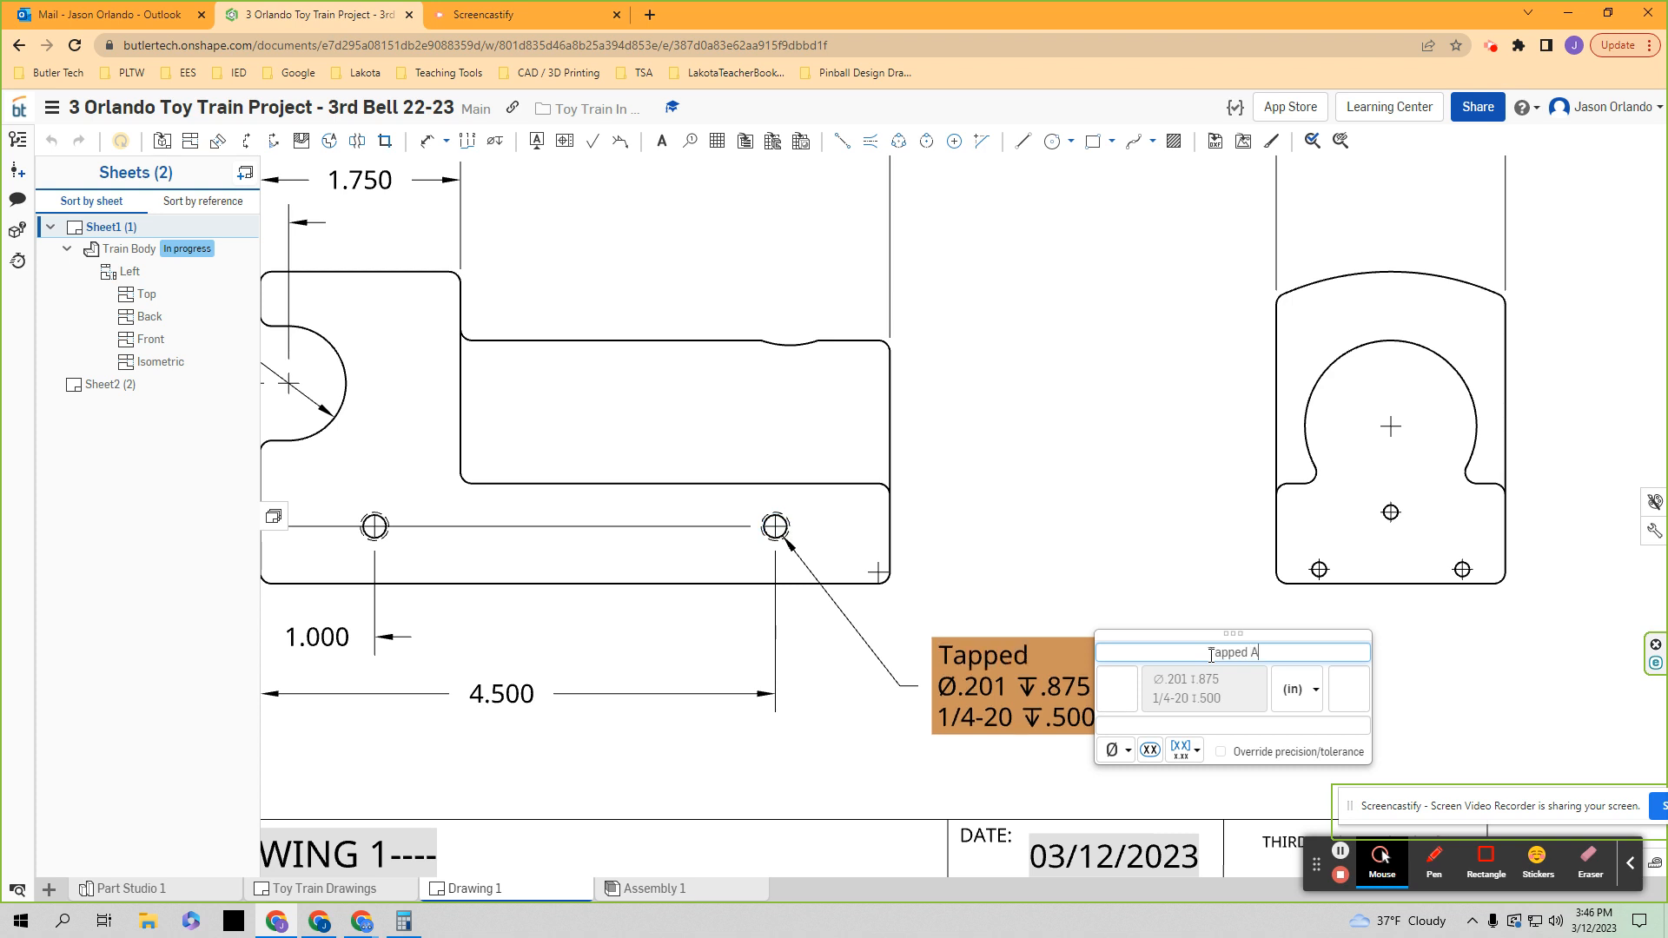
{"action": "type", "text": "xle Hole"}
- Append the quantity X4 after the axle hole callout's thread specification and finish editing the callout
{"action": "left_click", "coordinate": [1109, 676]}
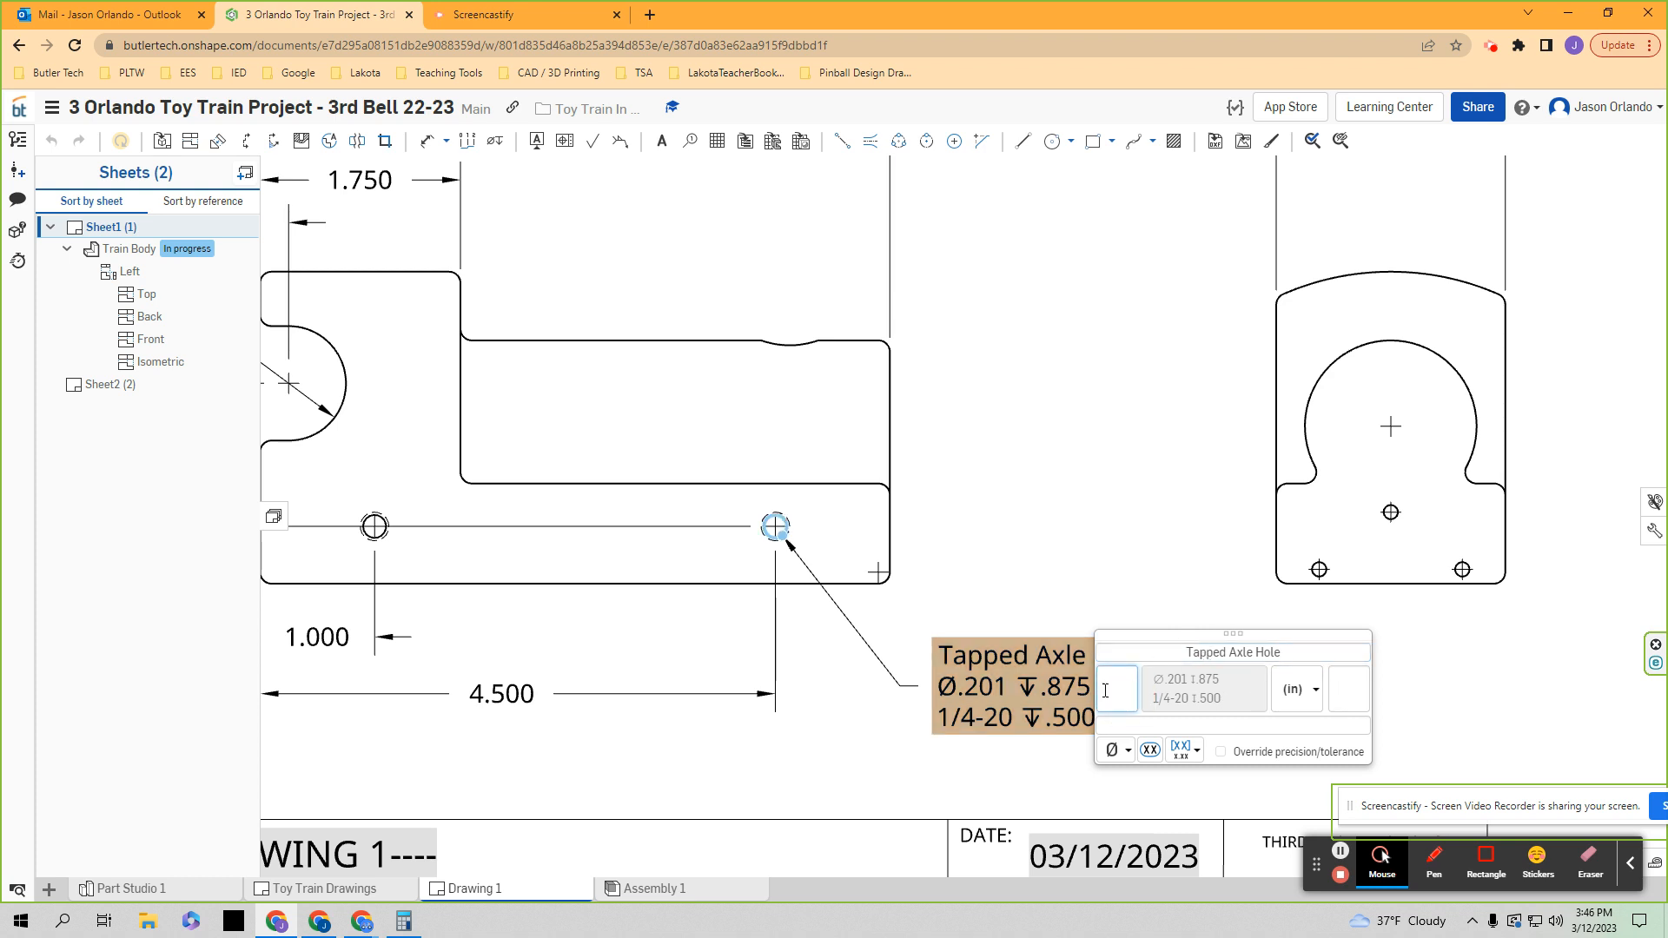
{"action": "left_click", "coordinate": [1350, 691]}
{"action": "left_click", "coordinate": [1268, 726]}
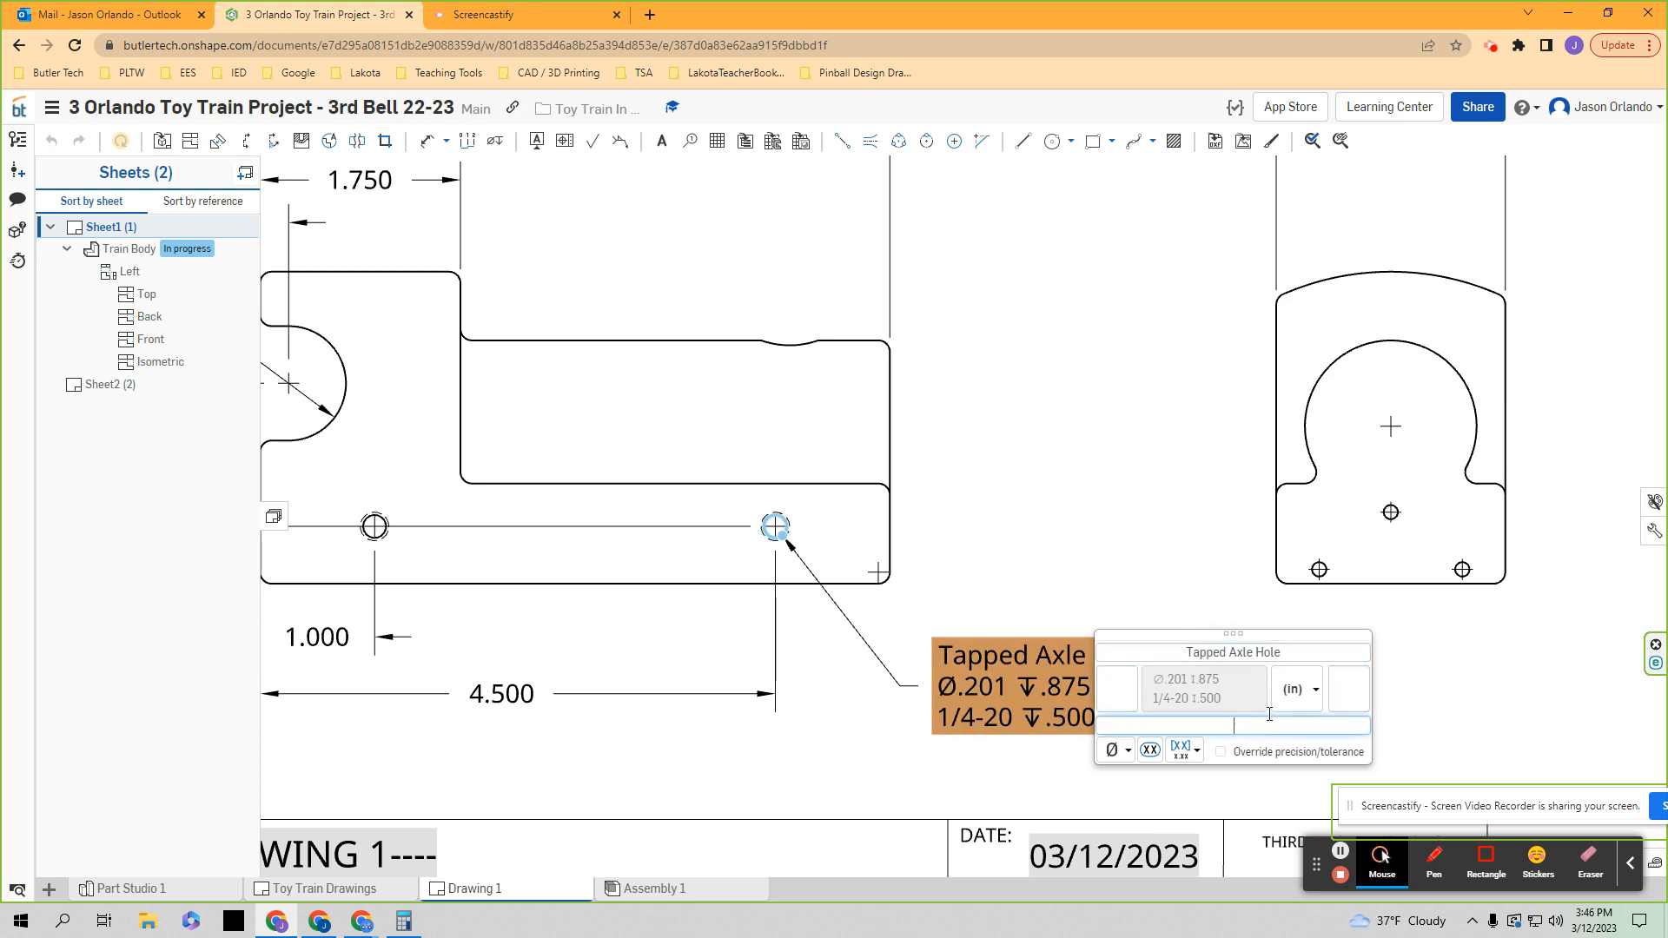
{"action": "left_click_drag", "start_coordinate": [1245, 631], "coordinate": [1364, 632]}
{"action": "left_click", "coordinate": [1477, 688]}
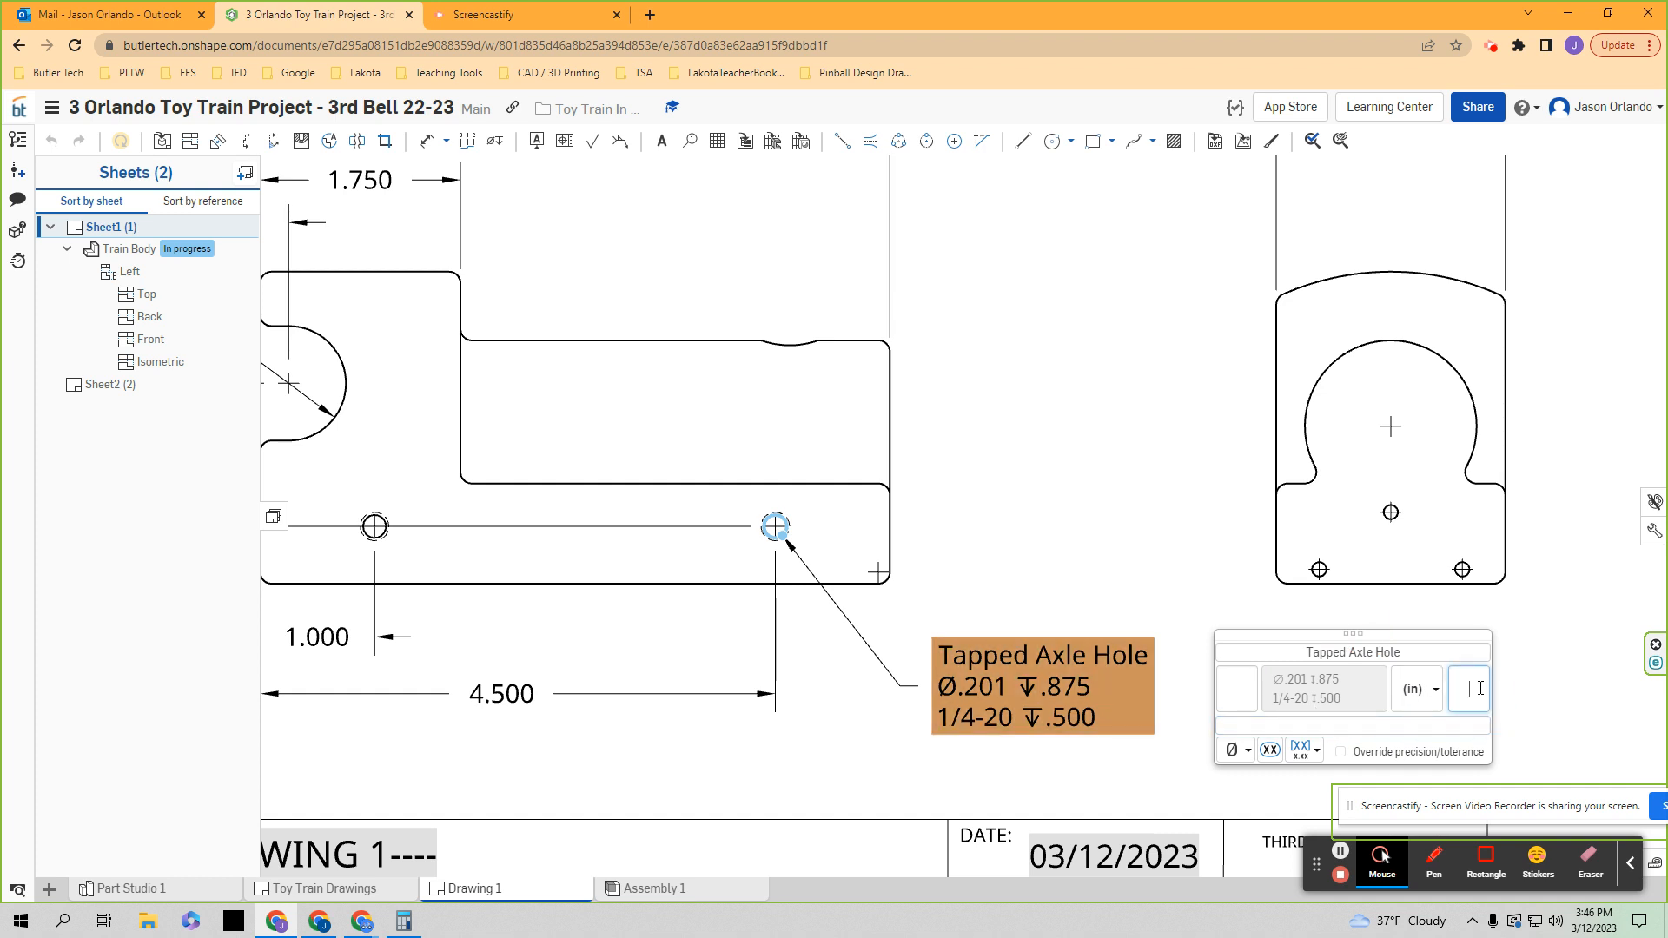
{"action": "type", "text": "x4"}
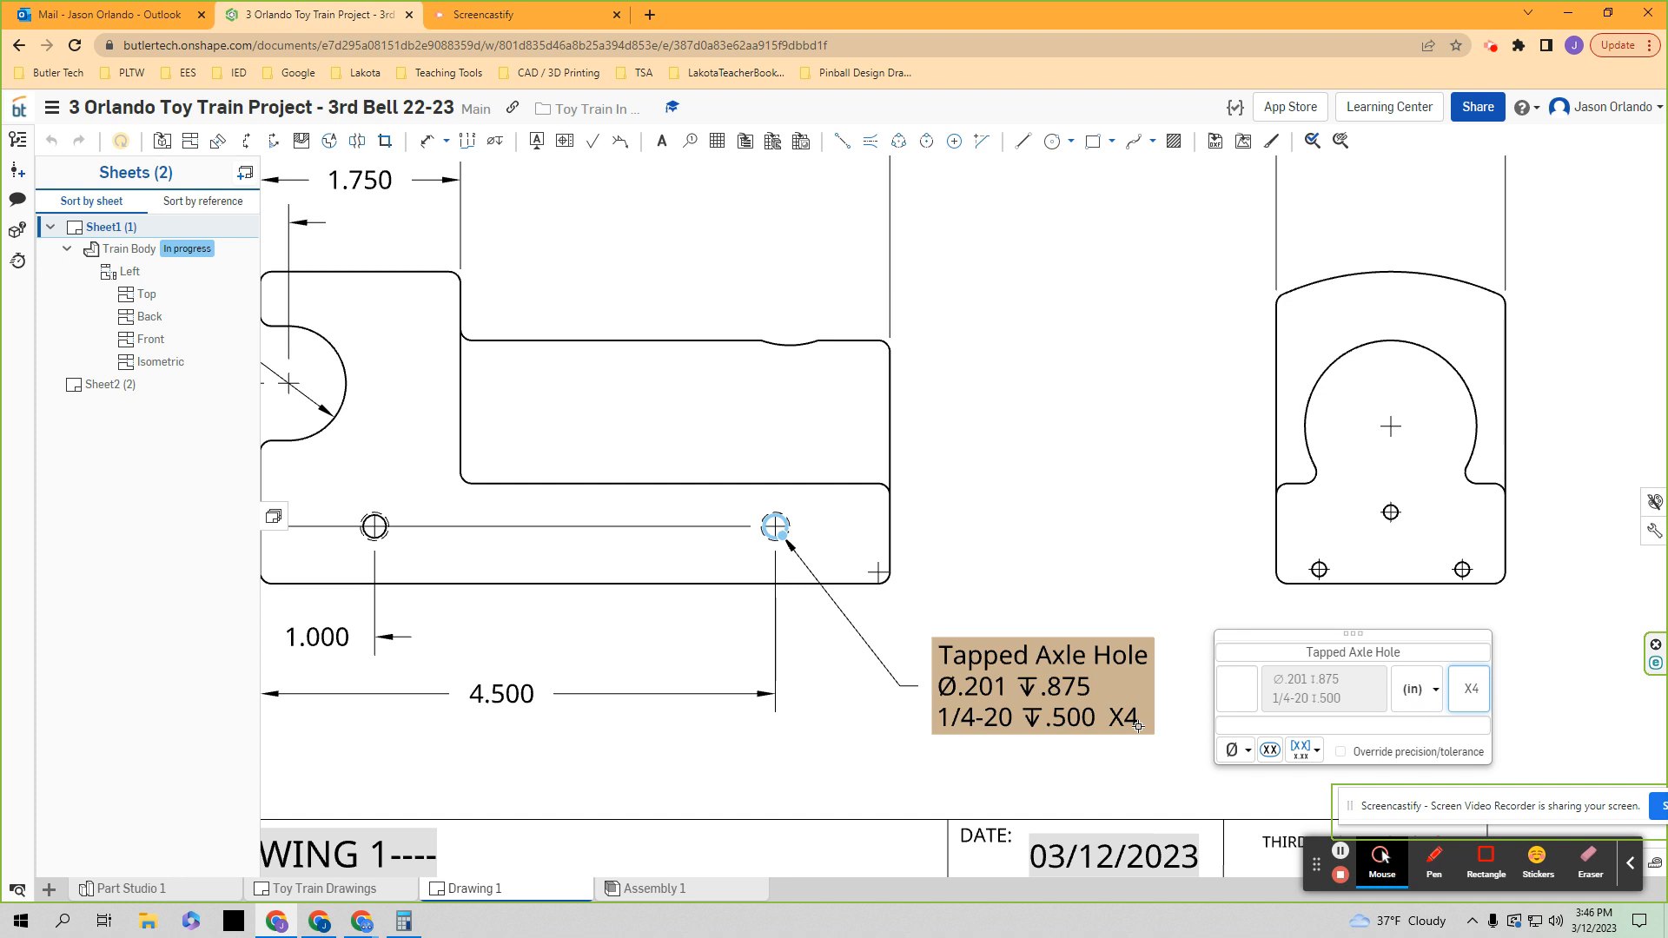
{"action": "left_click", "coordinate": [1161, 591]}
- Dimension the vertical distance from the Front view's bottom edge to the large arc's center, placing it on the side facing the Left view
{"action": "scroll", "coordinate": [1159, 594], "scroll_direction": "down", "scroll_amount": 3}
{"action": "mouse_move", "coordinate": [1048, 516]}
{"action": "right_mouse_down"}
{"action": "mouse_move", "coordinate": [1069, 517]}
{"action": "mouse_move", "coordinate": [1107, 584]}
{"action": "right_mouse_up"}
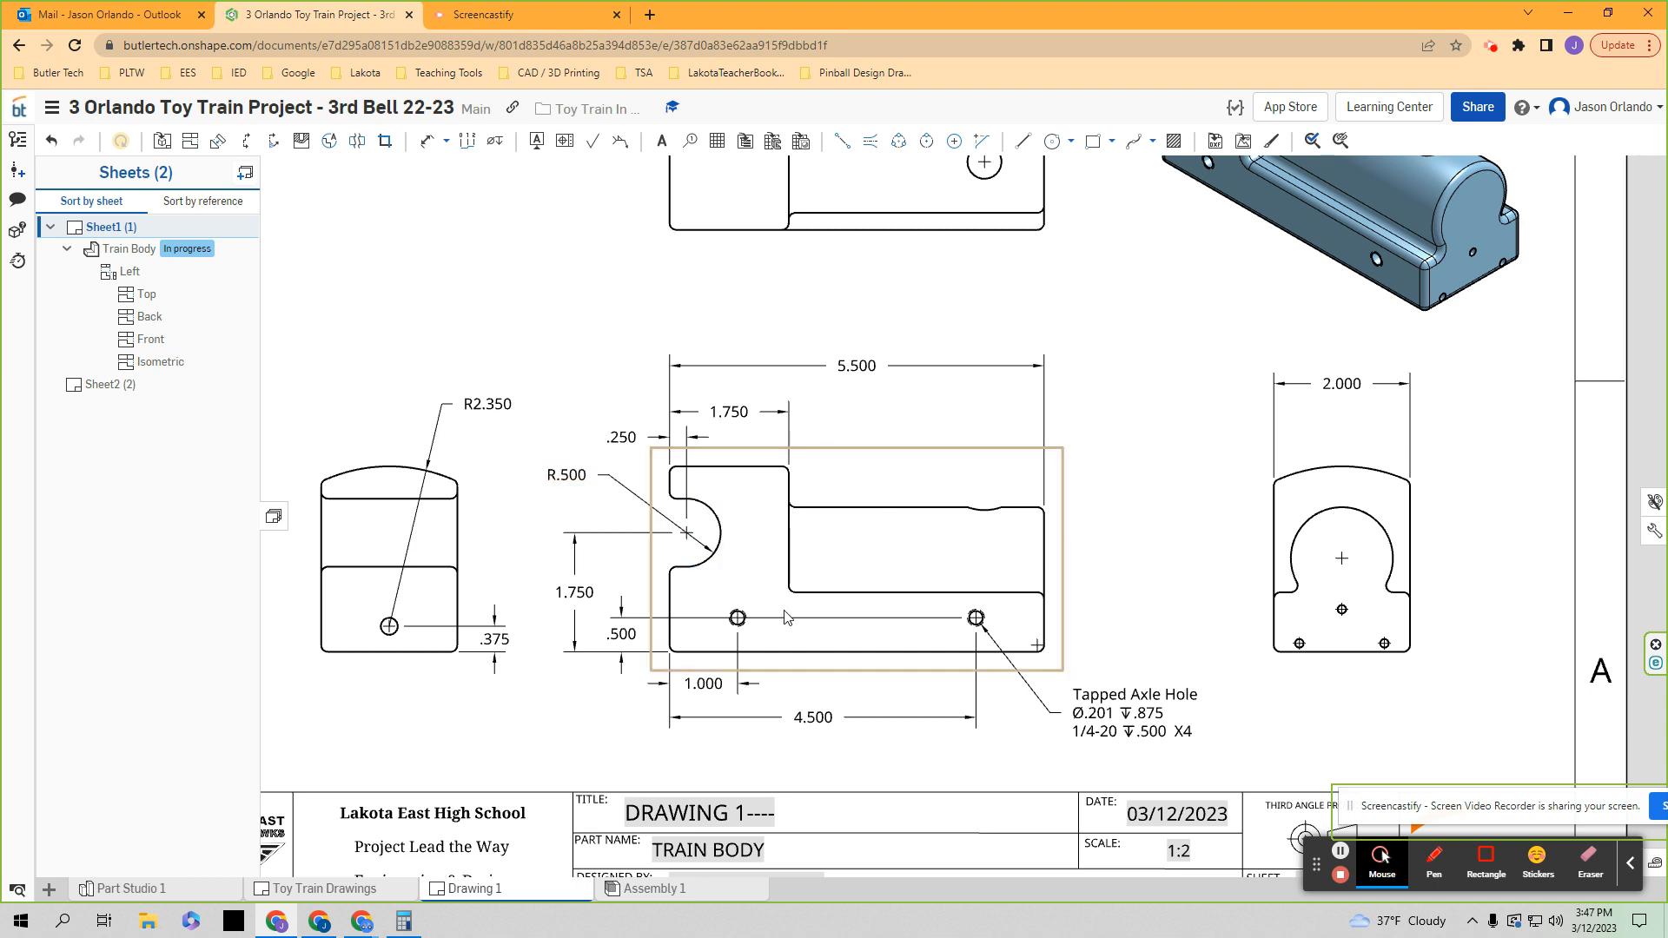
{"action": "scroll", "coordinate": [839, 600], "scroll_direction": "up", "scroll_amount": 1}
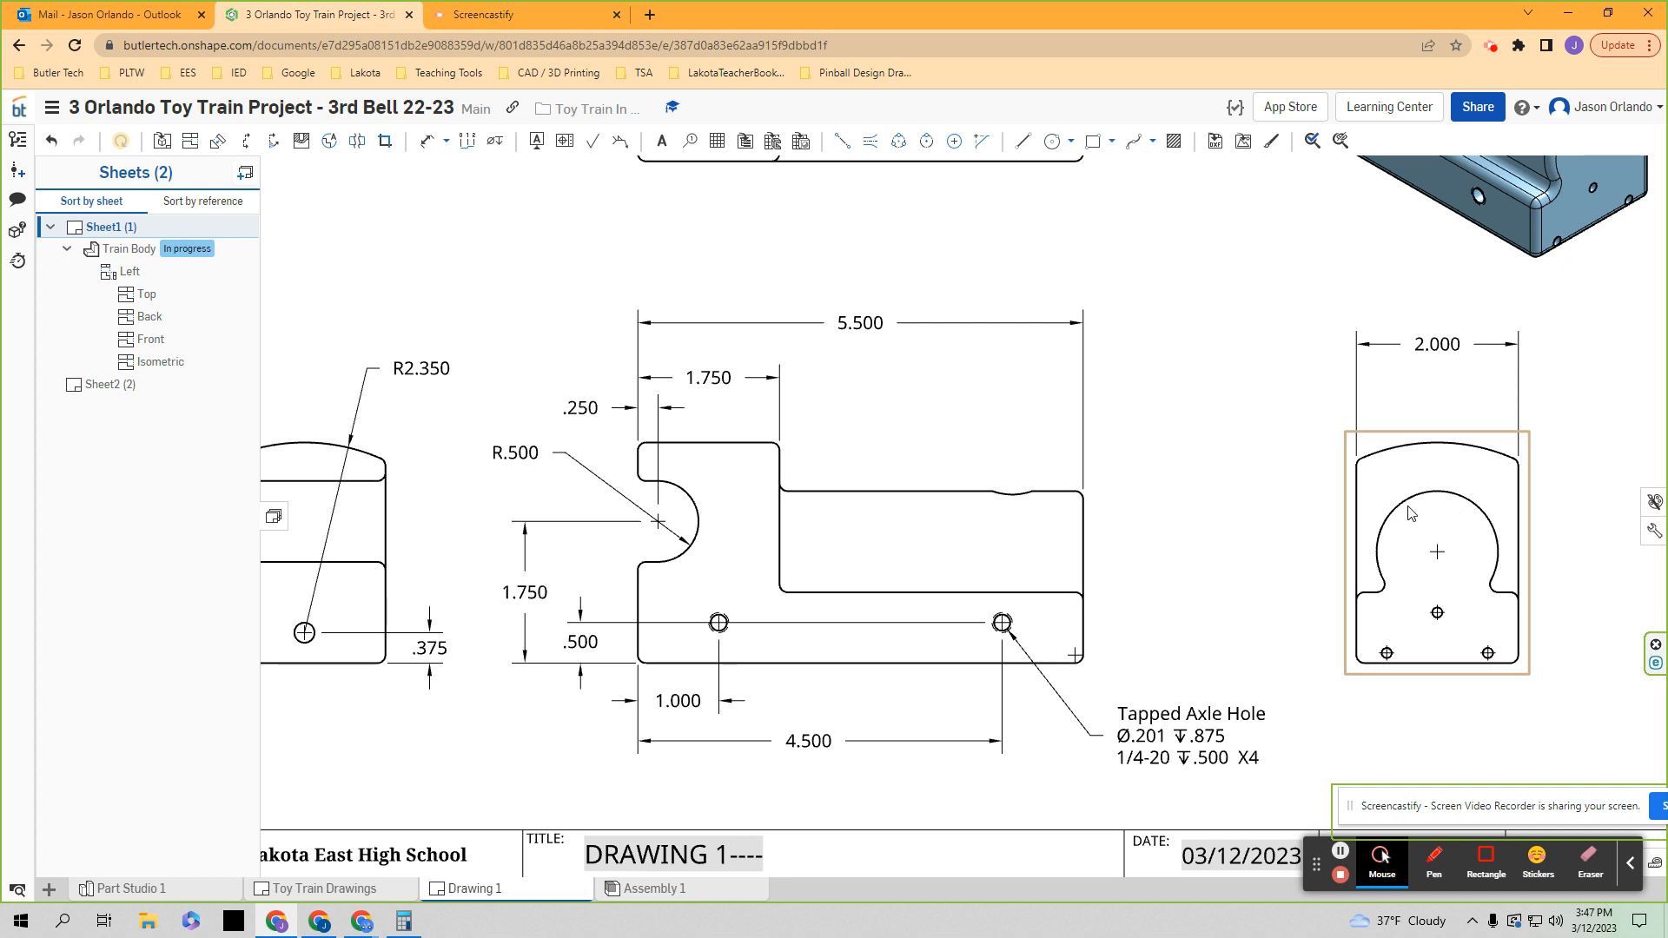
{"action": "scroll", "coordinate": [1269, 491], "scroll_direction": "down", "scroll_amount": 2}
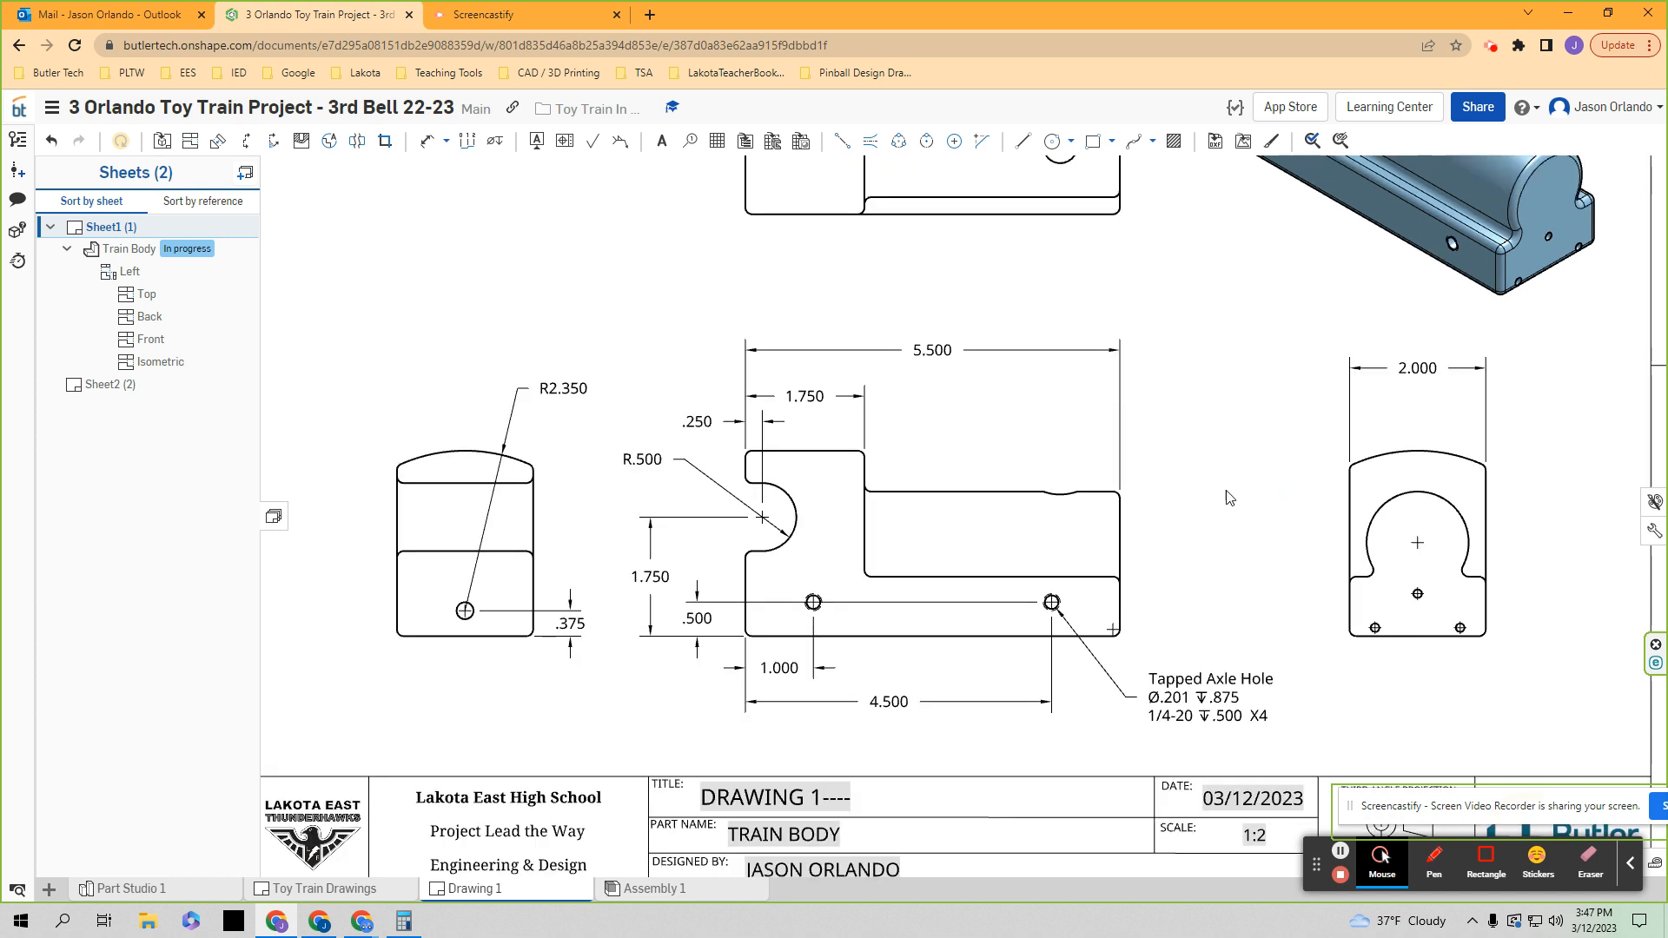
{"action": "middle_click_drag", "start_coordinate": [1376, 534], "coordinate": [1176, 530]}
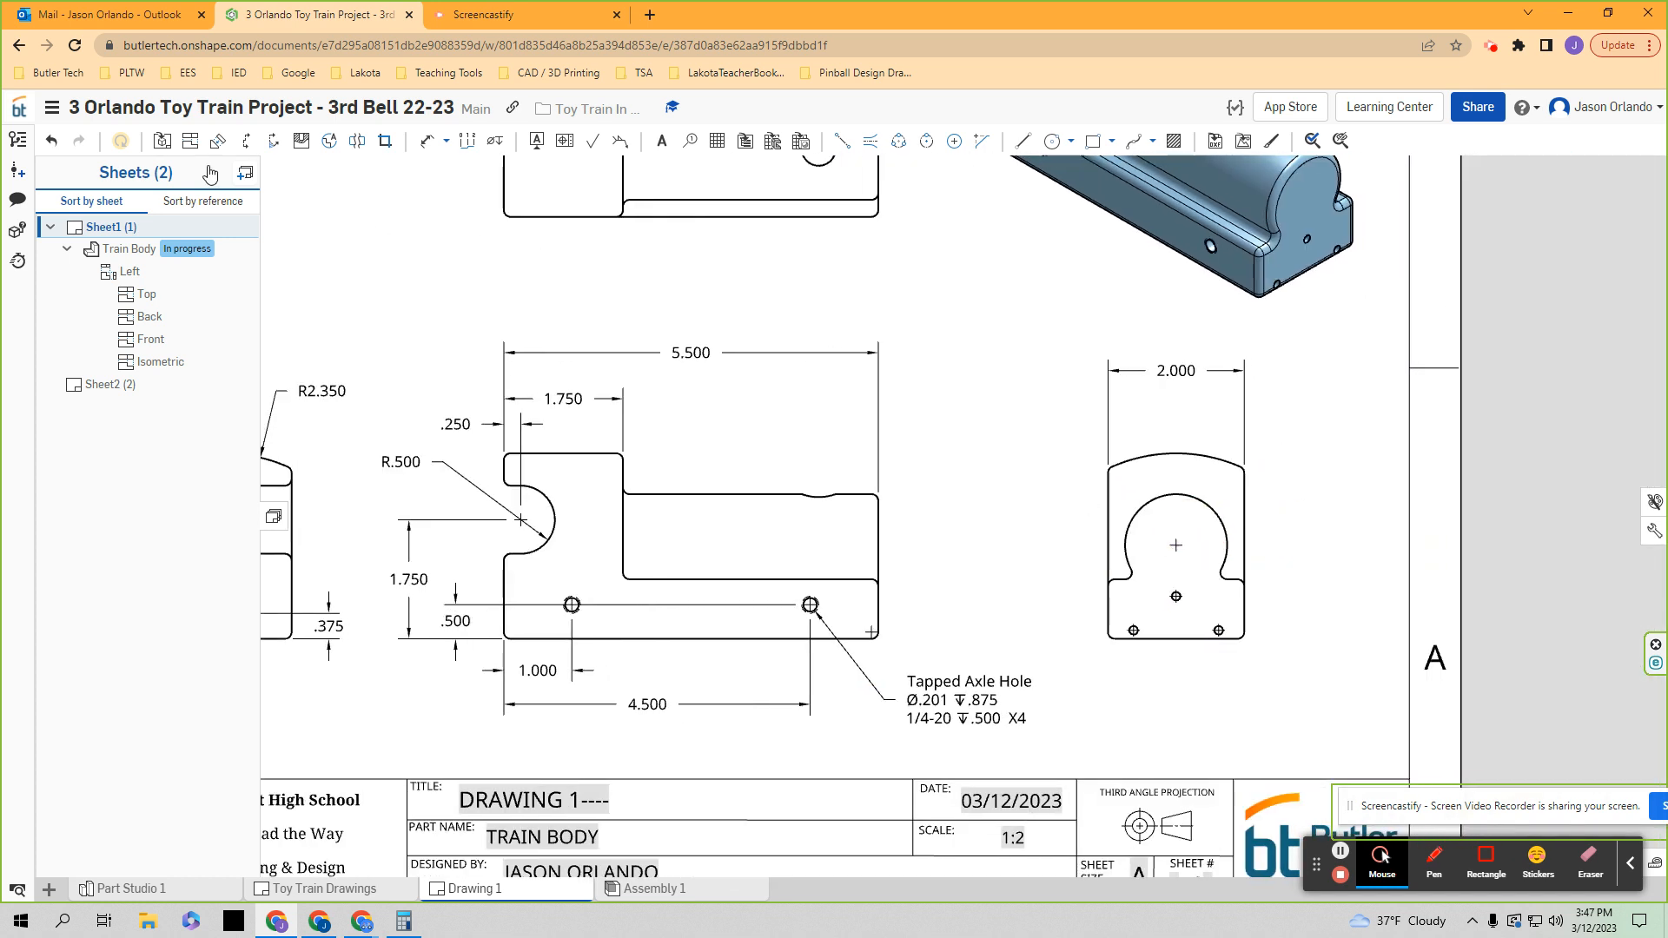
{"action": "left_click", "coordinate": [426, 150]}
{"action": "scroll", "coordinate": [1198, 500], "scroll_direction": "up", "scroll_amount": 2}
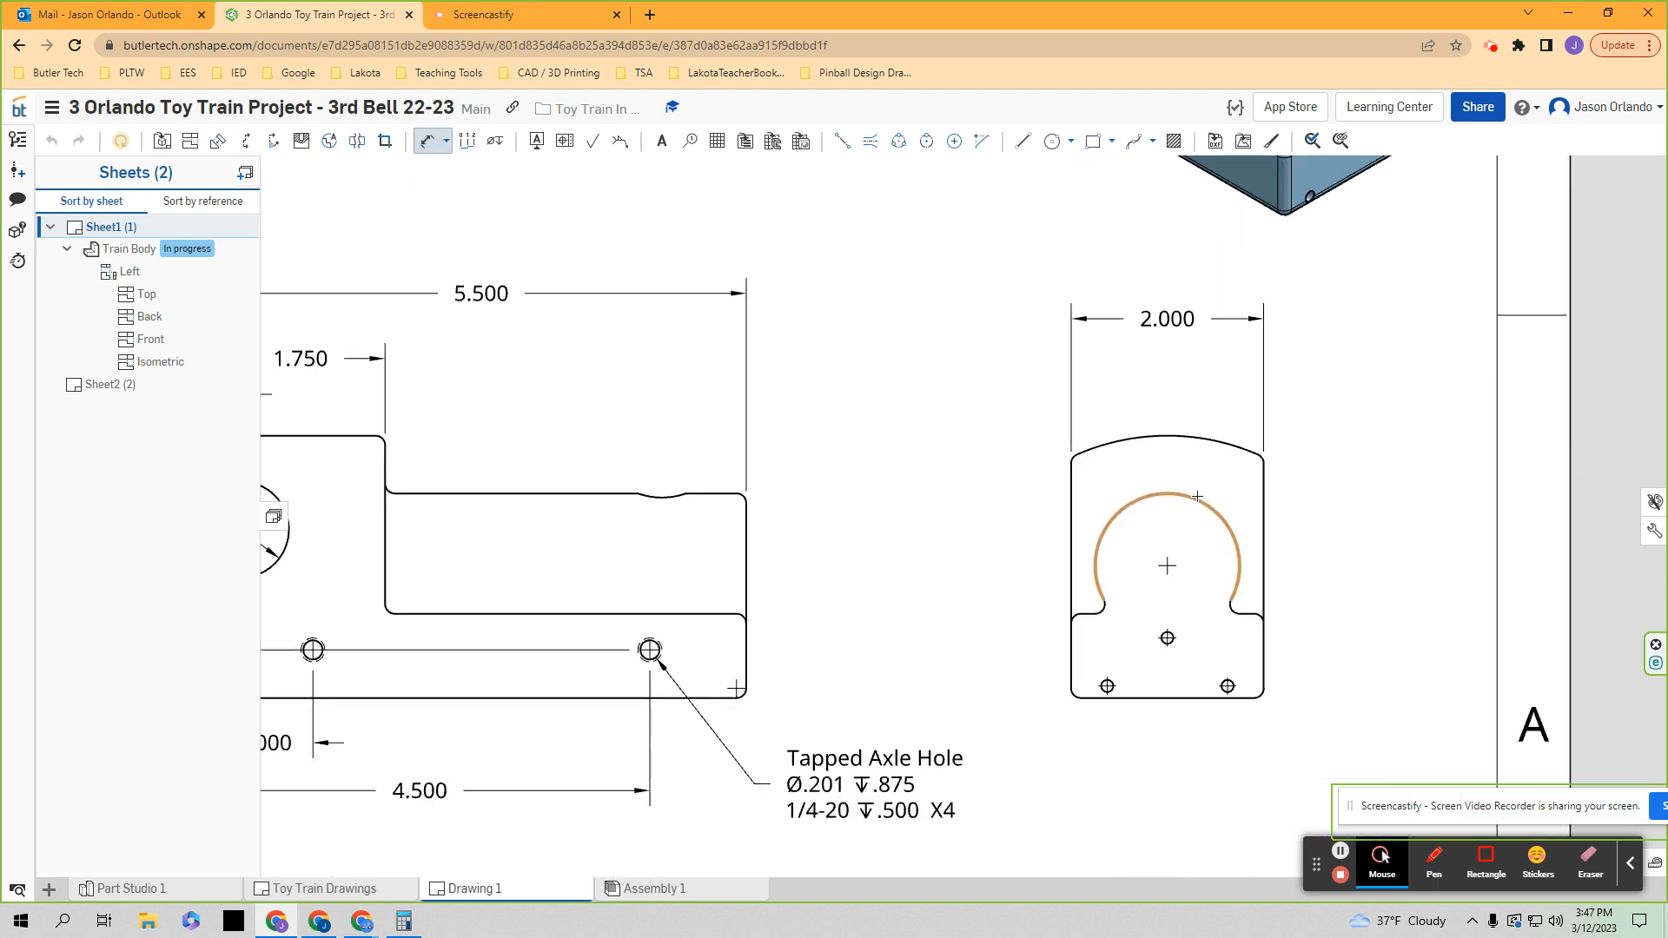
{"action": "left_click", "coordinate": [1168, 565]}
{"action": "left_click", "coordinate": [1170, 696]}
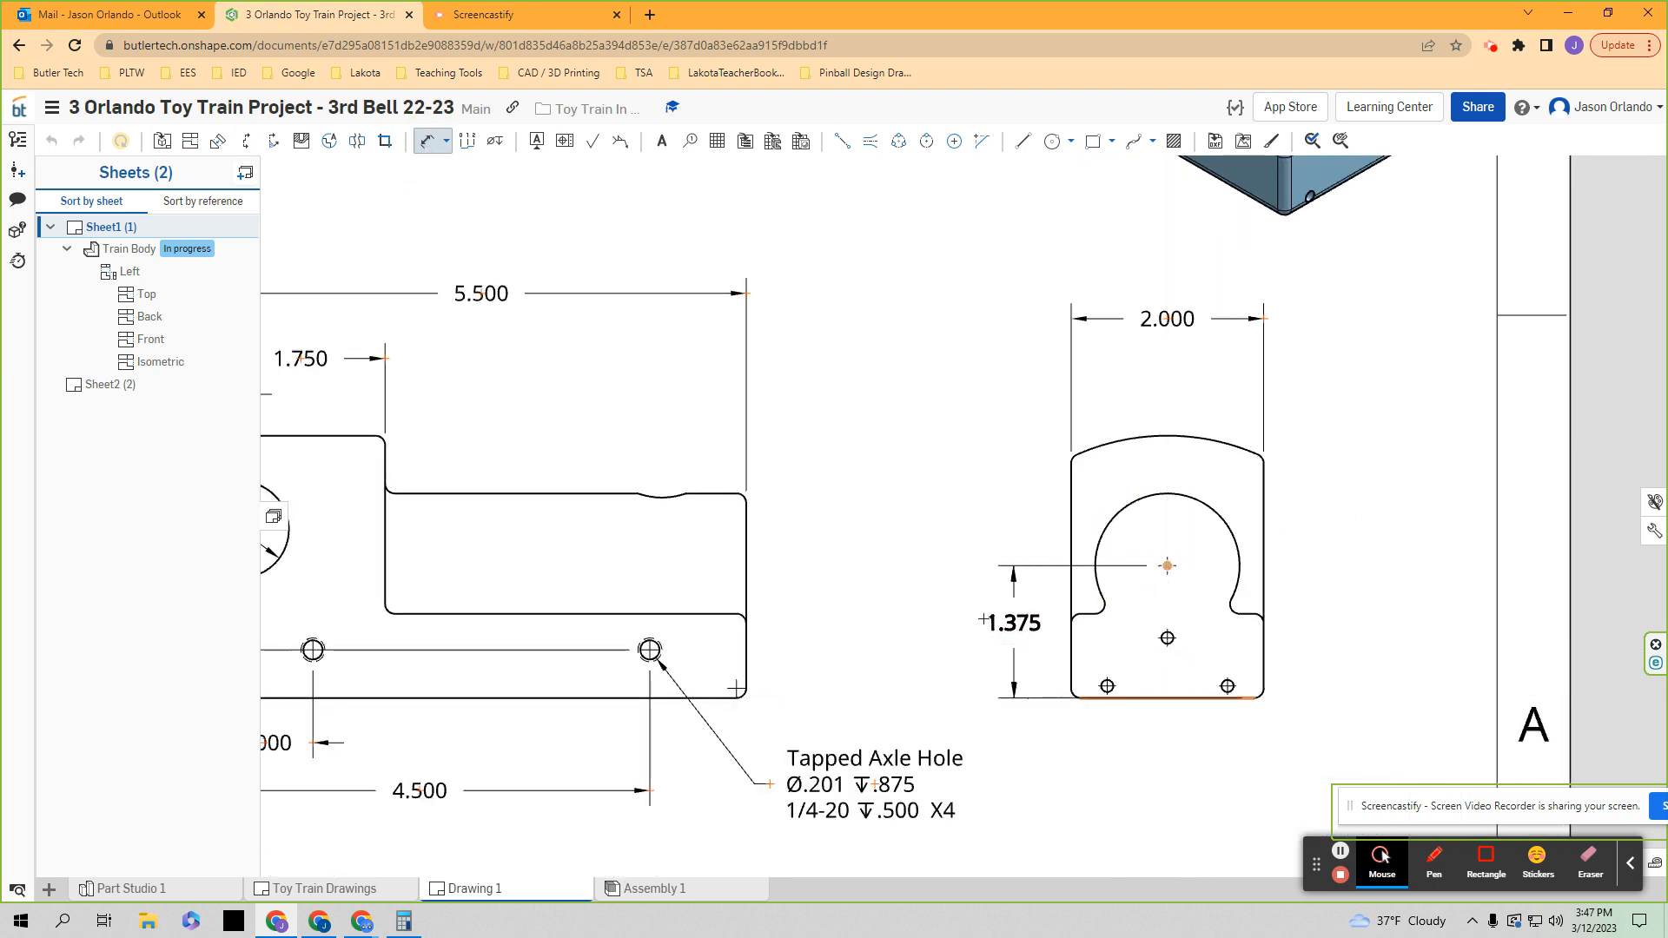
{"action": "left_click", "coordinate": [979, 633]}
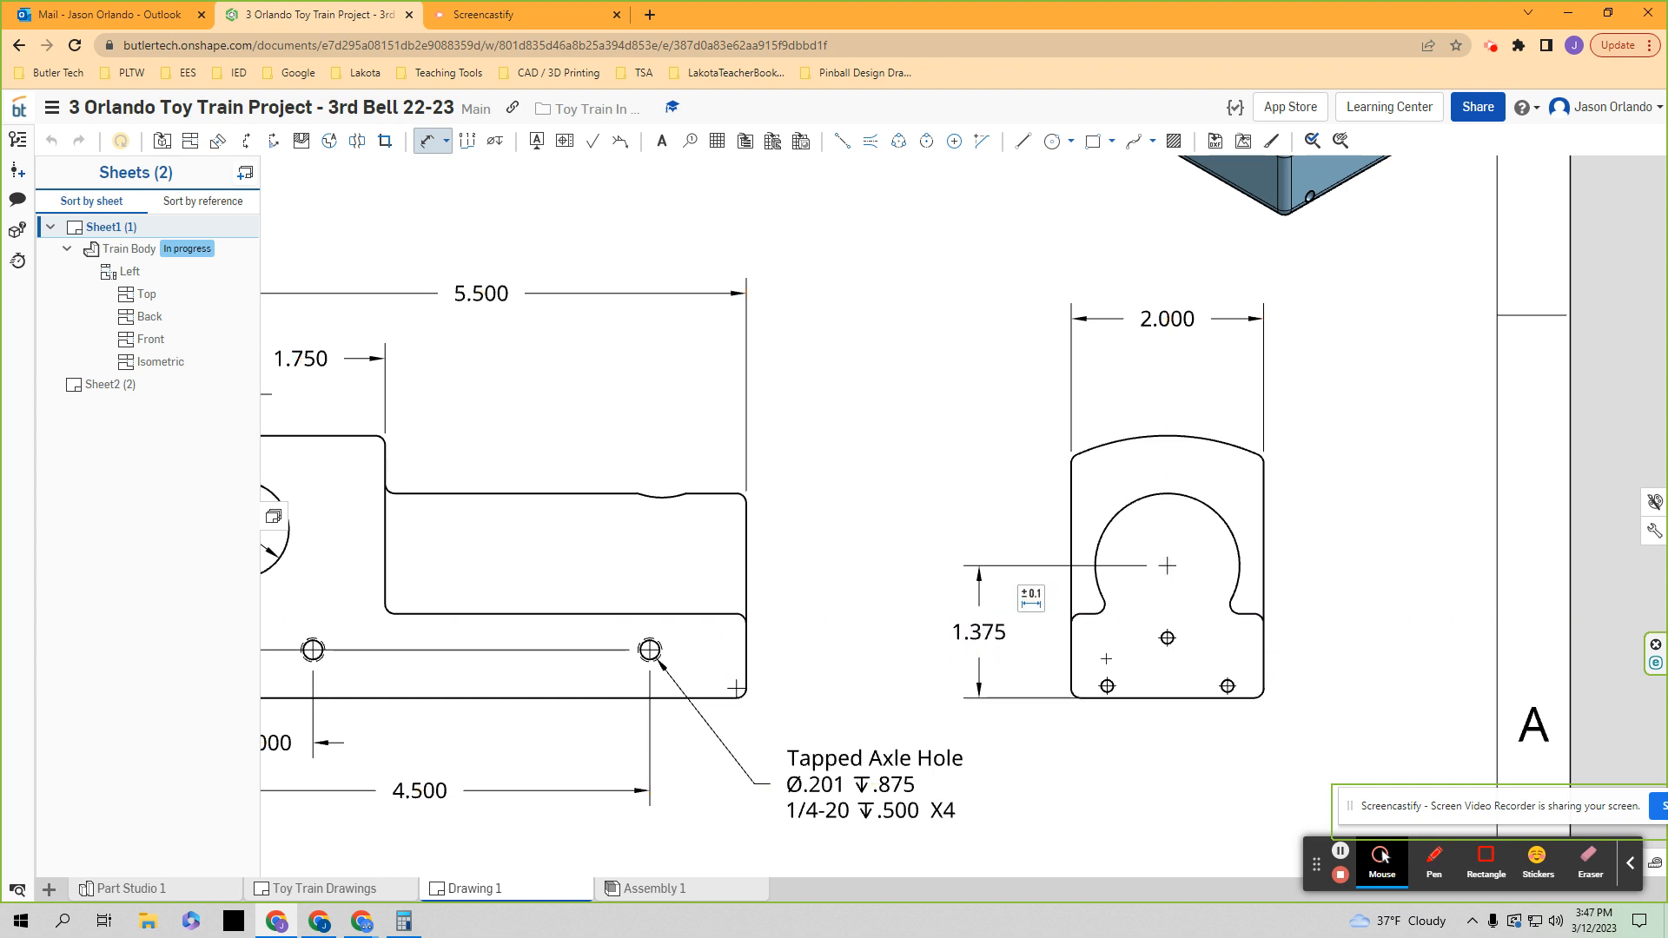
- Dimension the horizontal distance from the Front view's side edge to the large arc's center below the outline, and add the arc's radius dimension
{"action": "left_click", "coordinate": [1070, 670]}
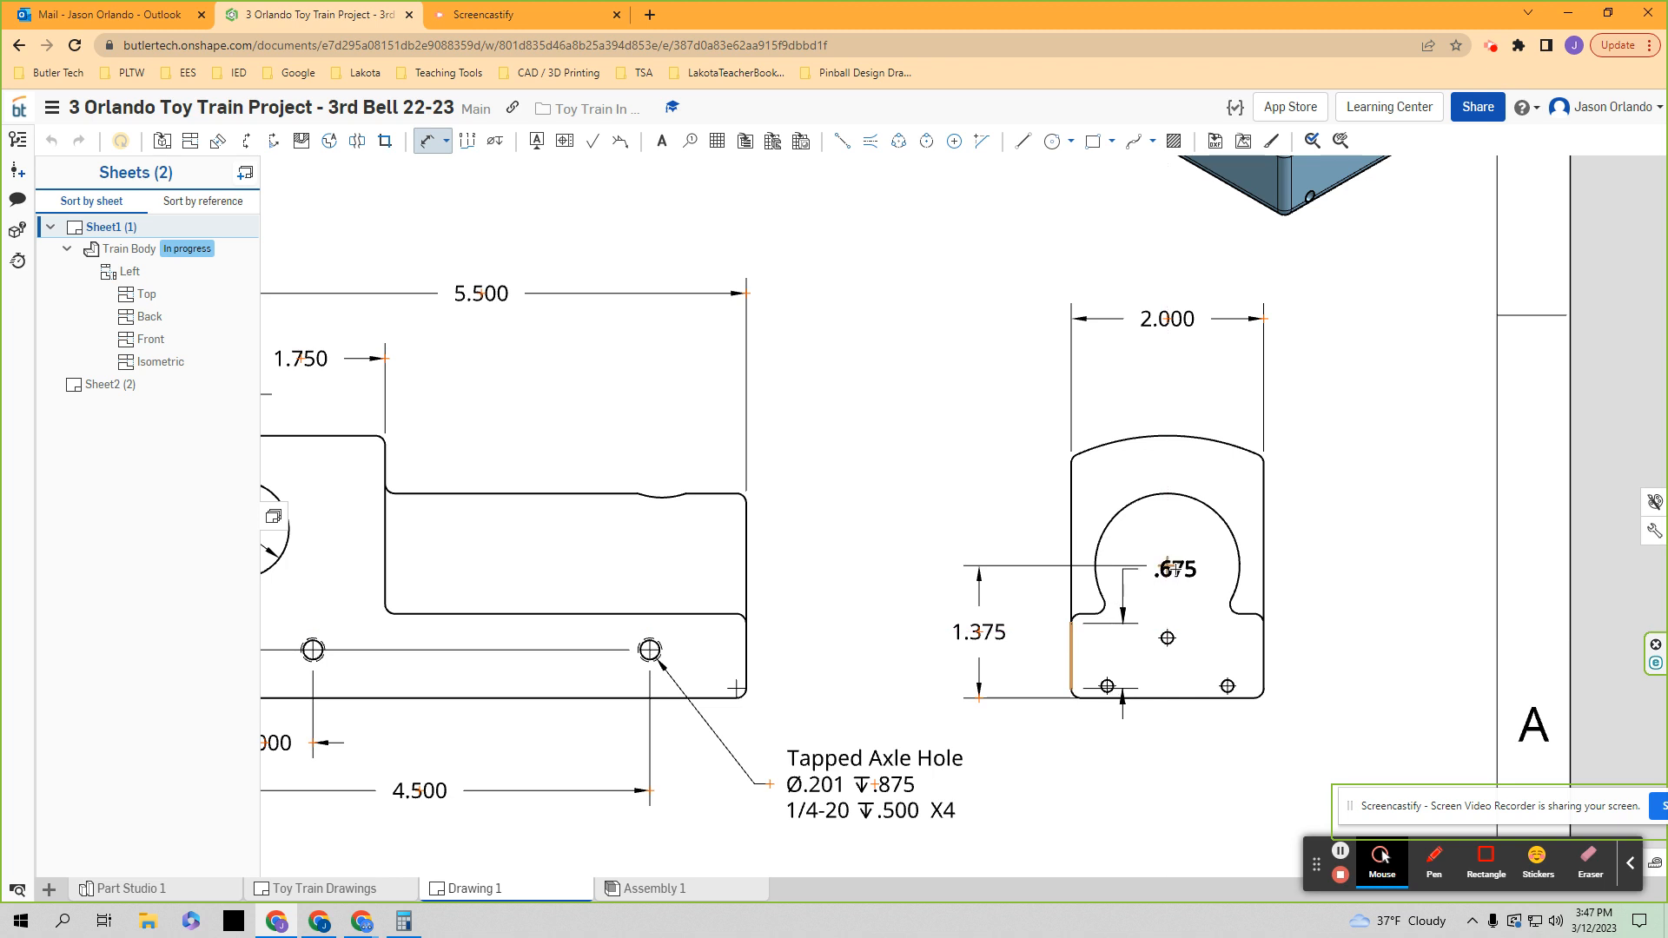
{"action": "left_click", "coordinate": [1167, 566]}
{"action": "left_click", "coordinate": [1121, 763]}
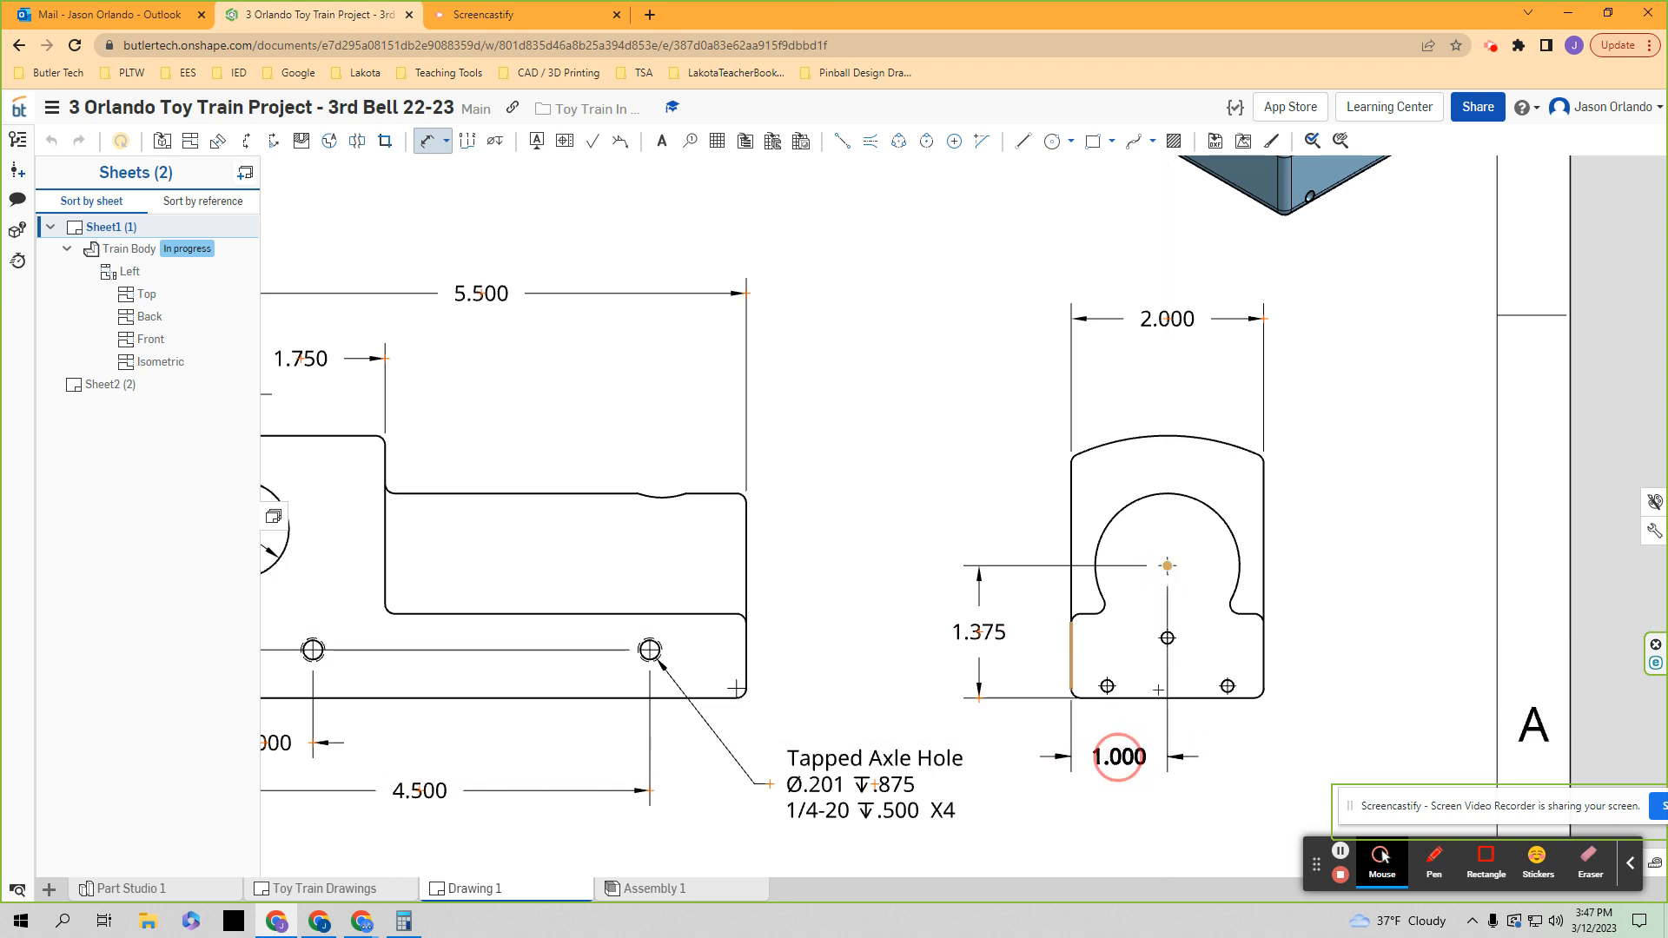
{"action": "left_click", "coordinate": [1100, 537]}
{"action": "left_click", "coordinate": [941, 456]}
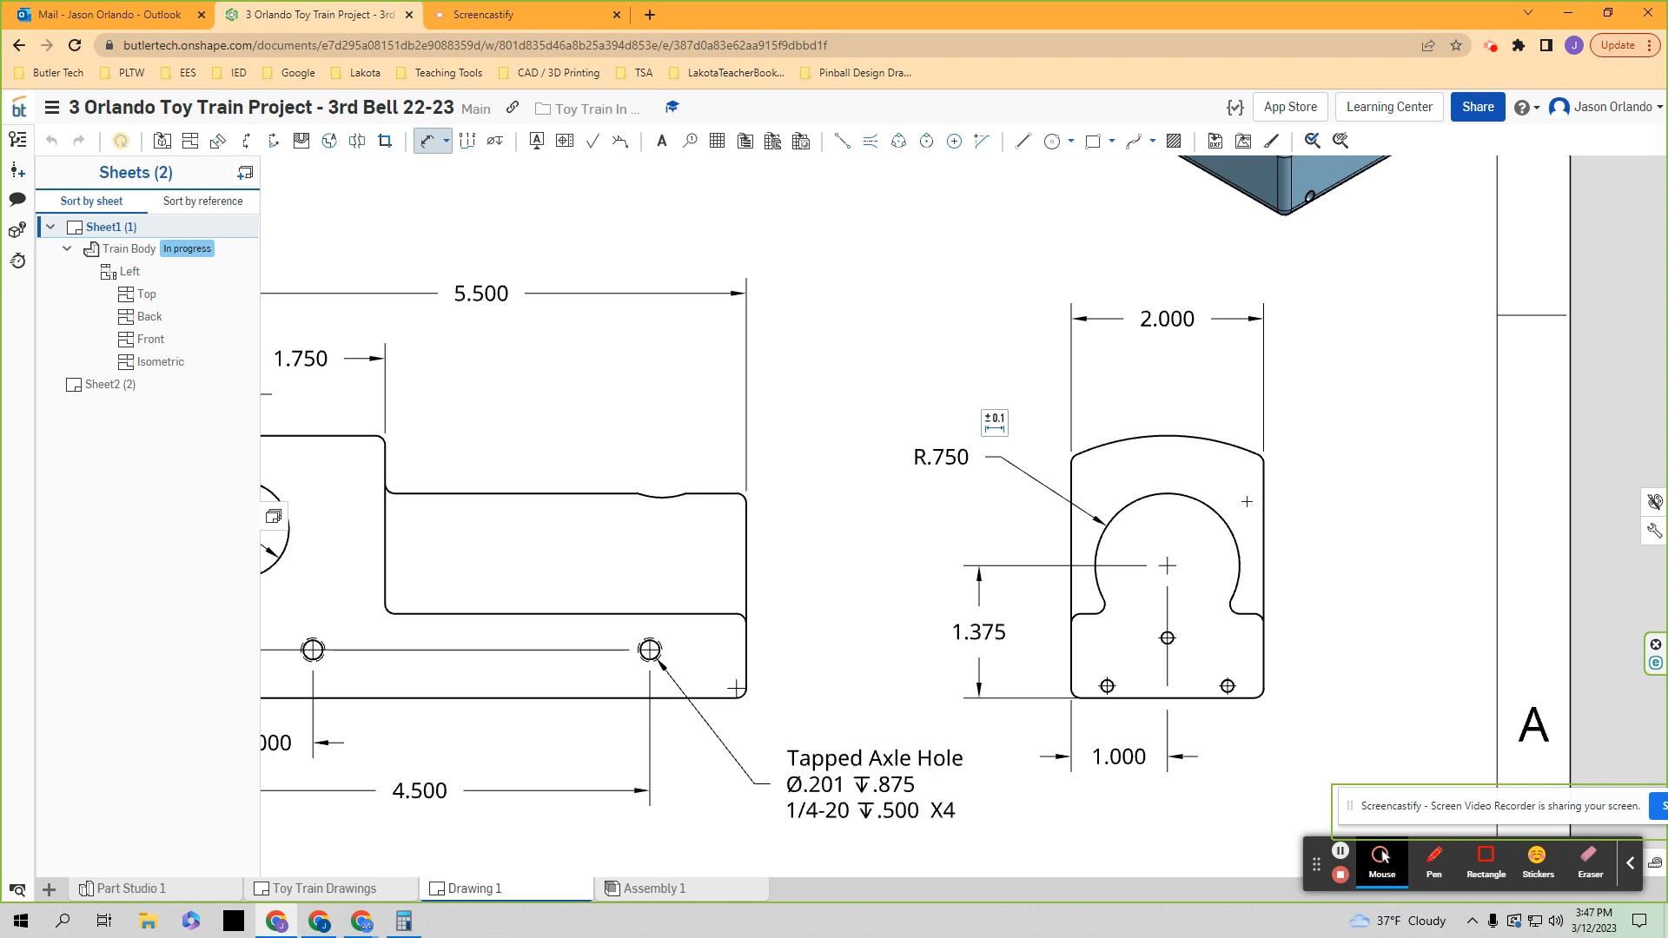
- Examine the top arc and shoulder in the Front view against the Back, Left and Isometric views to check for missing dimensions
{"action": "scroll", "coordinate": [1247, 501], "scroll_direction": "down", "scroll_amount": 1}
{"action": "scroll", "coordinate": [1166, 446], "scroll_direction": "down", "scroll_amount": 3}
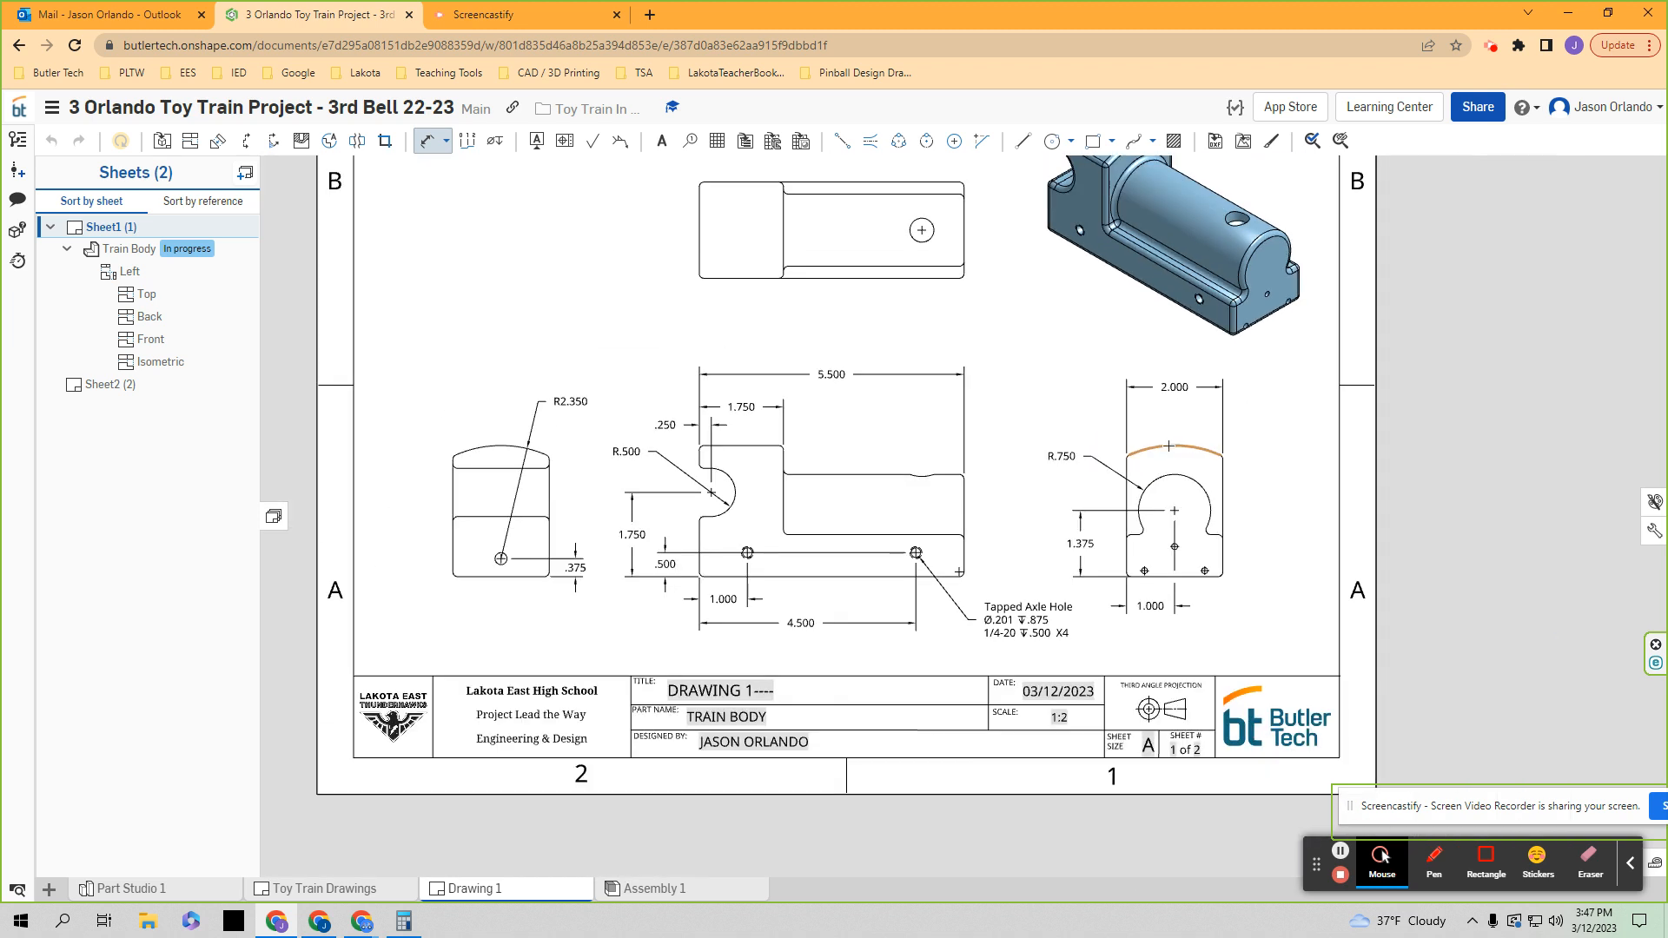
{"action": "scroll", "coordinate": [456, 431], "scroll_direction": "up", "scroll_amount": 4}
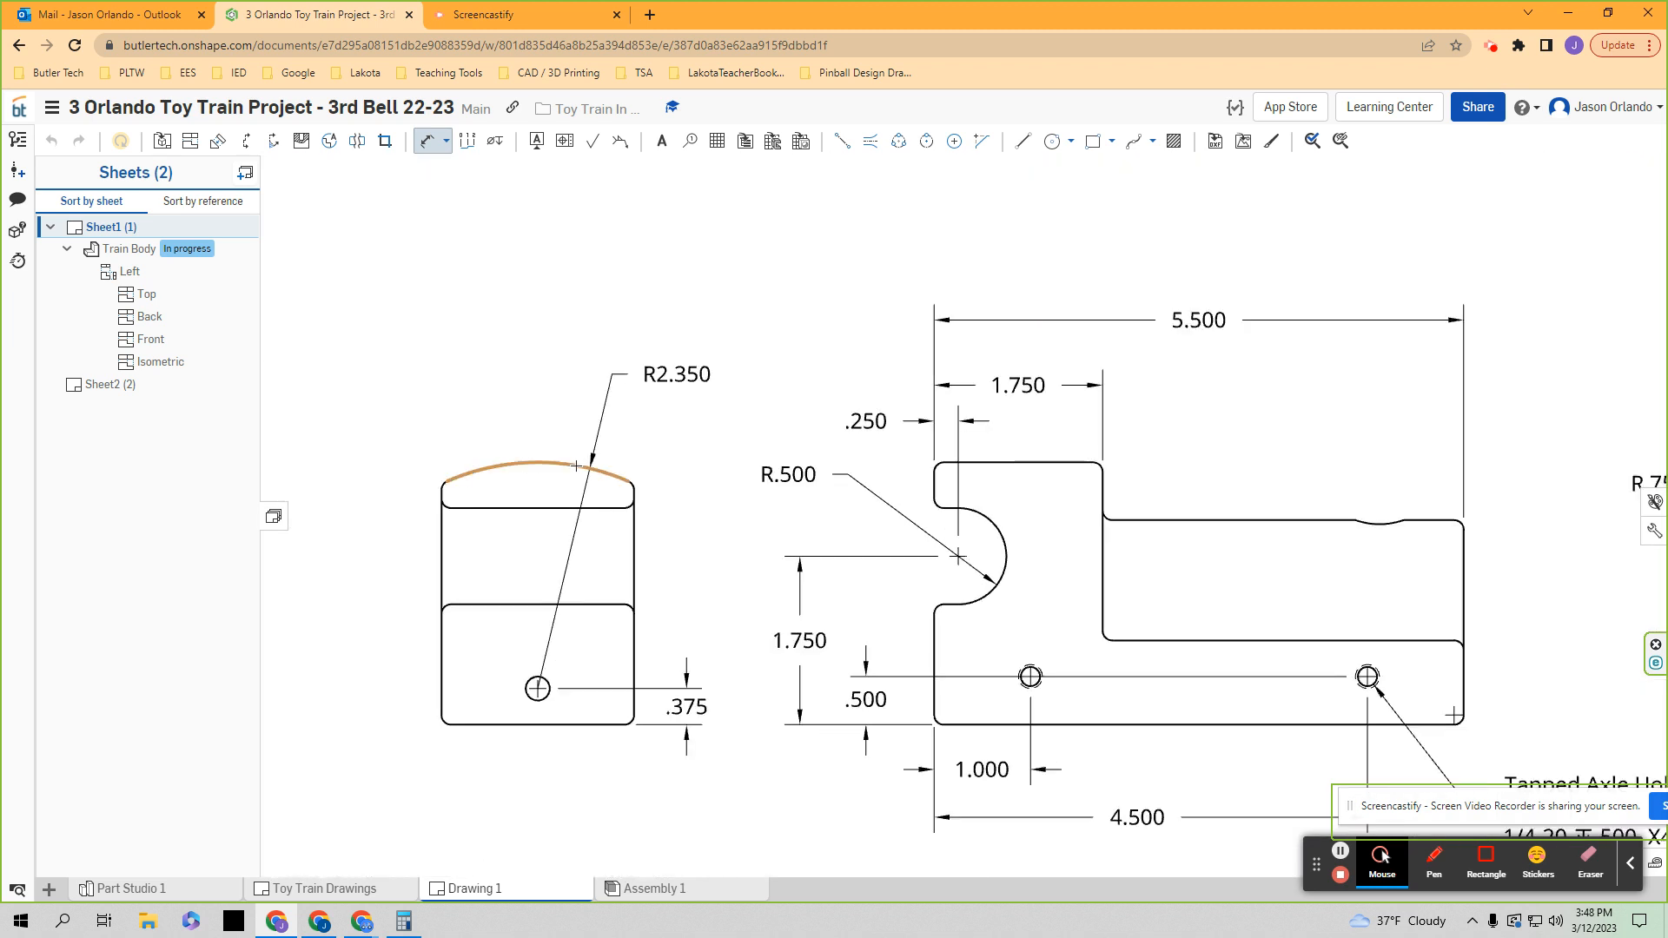
{"action": "scroll", "coordinate": [586, 476], "scroll_direction": "down", "scroll_amount": 3}
{"action": "scroll", "coordinate": [990, 467], "scroll_direction": "up", "scroll_amount": 2}
{"action": "scroll", "coordinate": [991, 466], "scroll_direction": "up", "scroll_amount": 2}
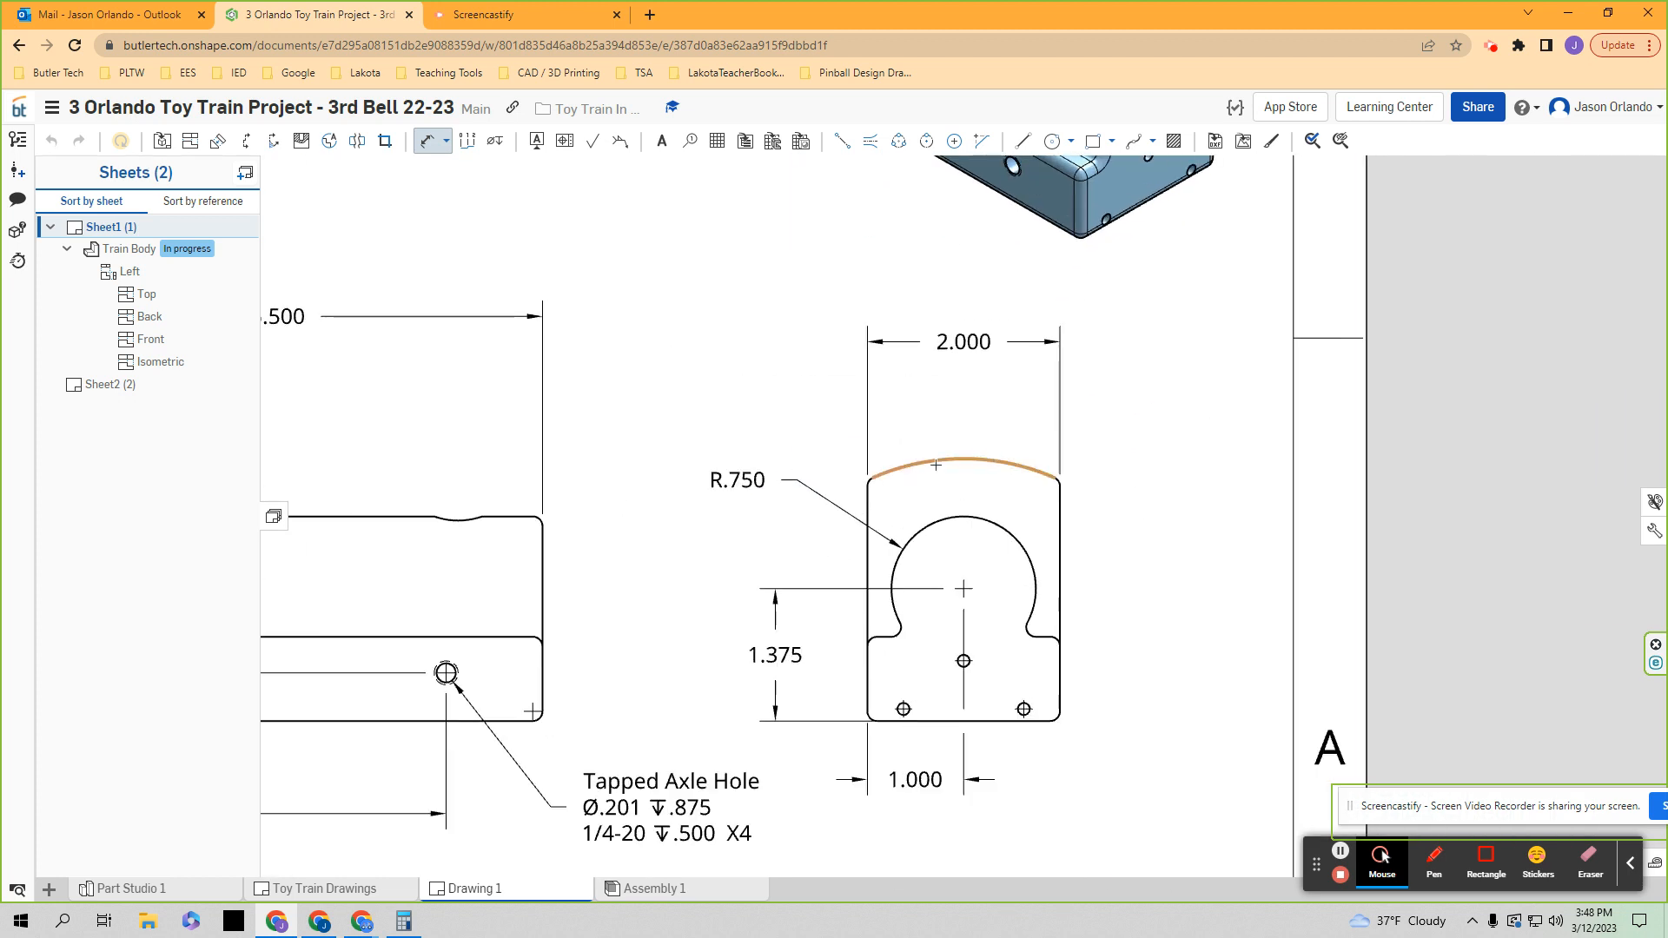
{"action": "left_click", "coordinate": [1031, 454]}
{"action": "middle_click_drag", "start_coordinate": [614, 680], "coordinate": [903, 682]}
{"action": "scroll", "coordinate": [789, 700], "scroll_direction": "up", "scroll_amount": 2}
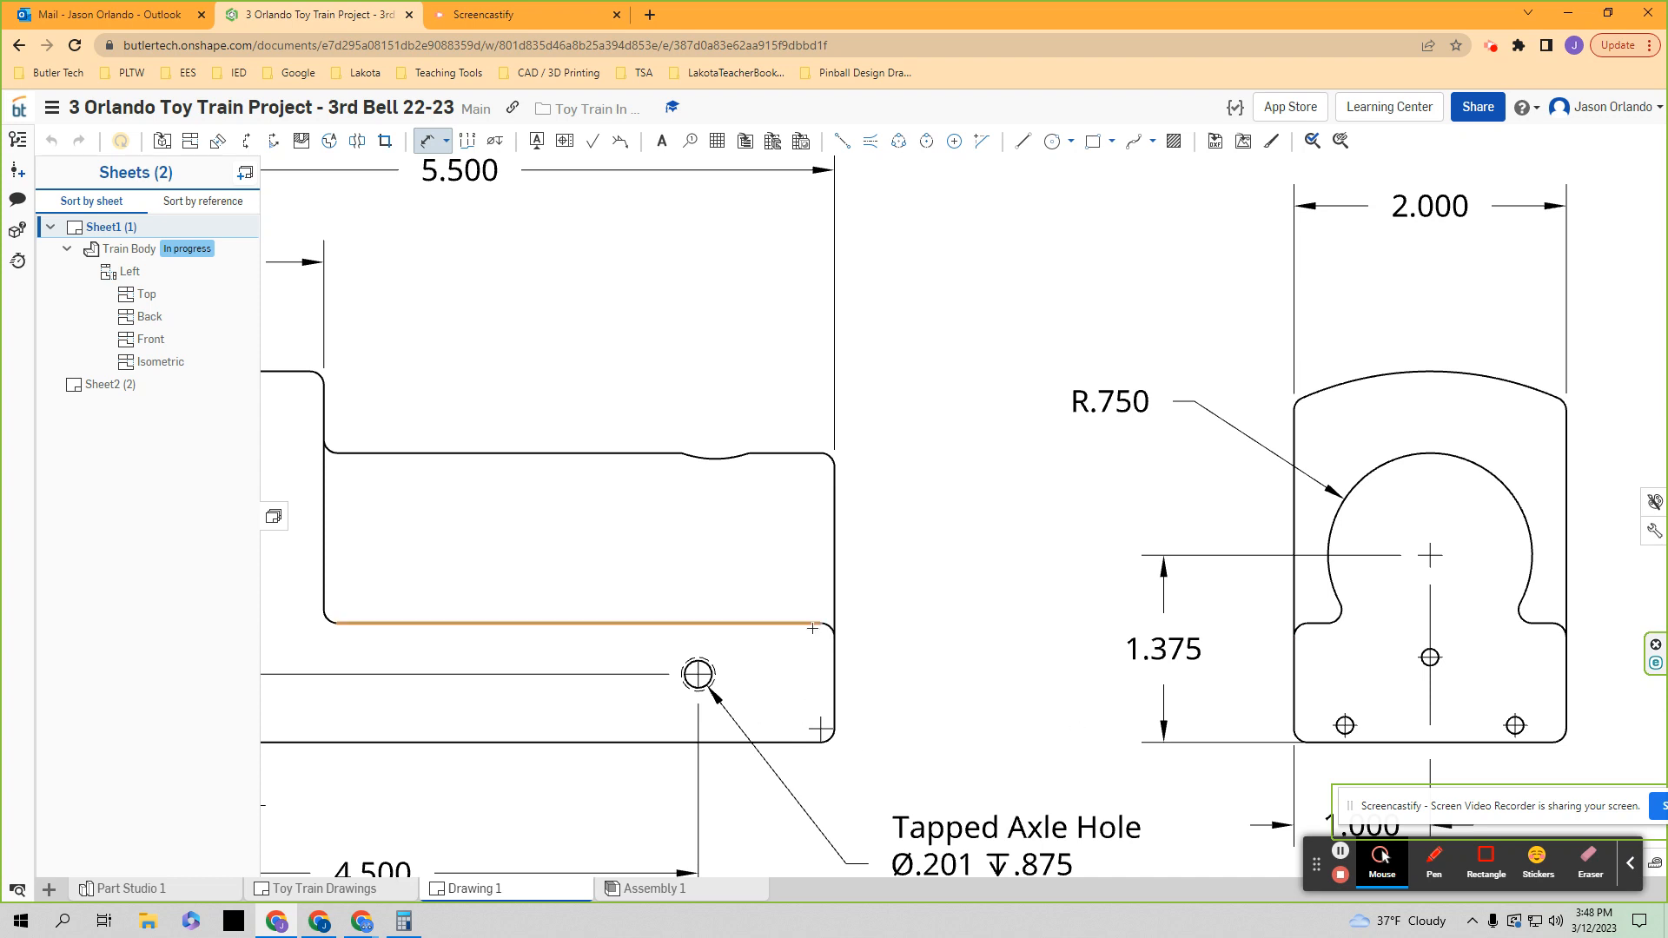
{"action": "scroll", "coordinate": [1019, 607], "scroll_direction": "down", "scroll_amount": 2}
{"action": "middle_click_drag", "start_coordinate": [1067, 495], "coordinate": [1054, 581]}
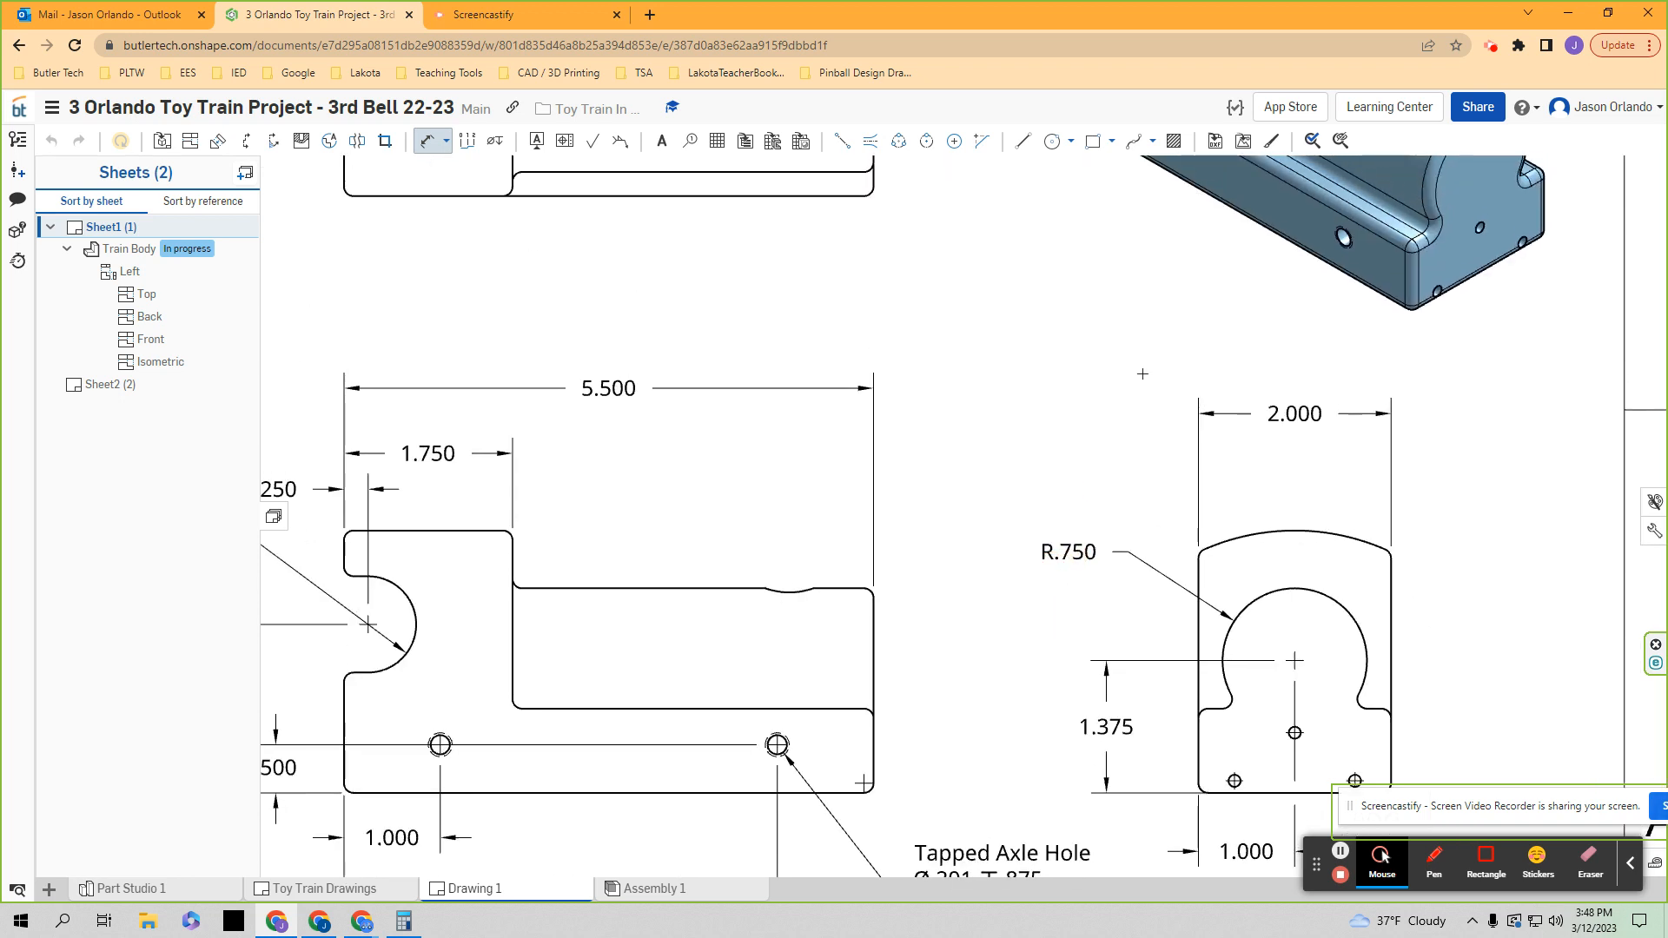
{"action": "middle_click_drag", "start_coordinate": [1431, 243], "coordinate": [1419, 294]}
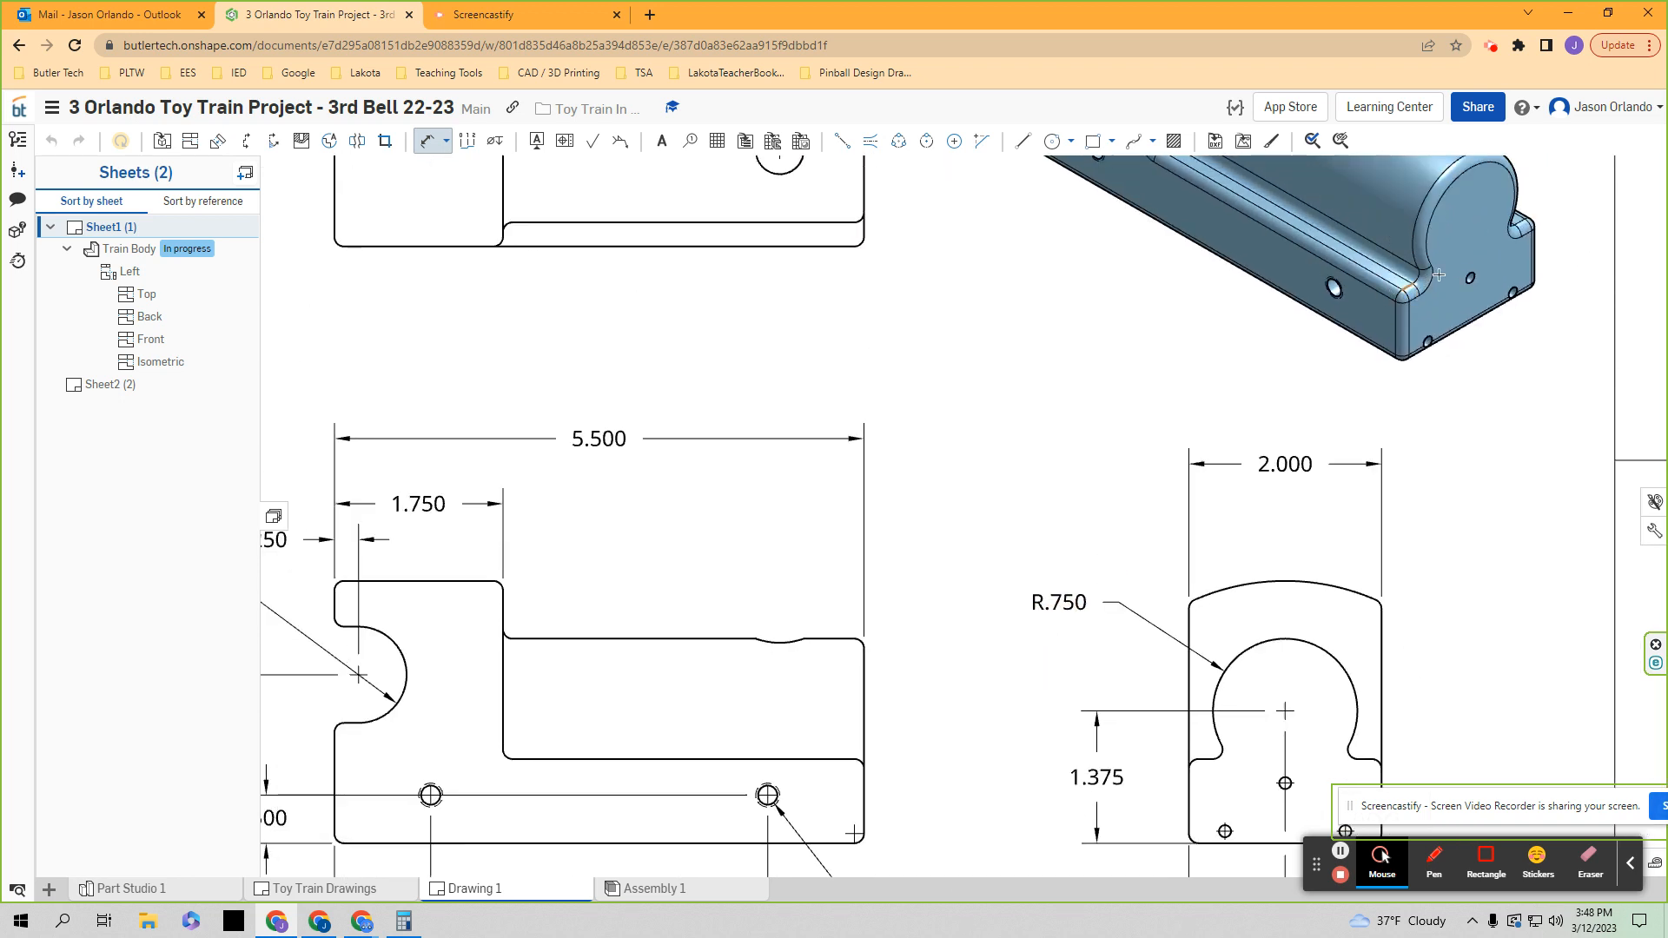
{"action": "middle_click_drag", "start_coordinate": [1028, 616], "coordinate": [1033, 544]}
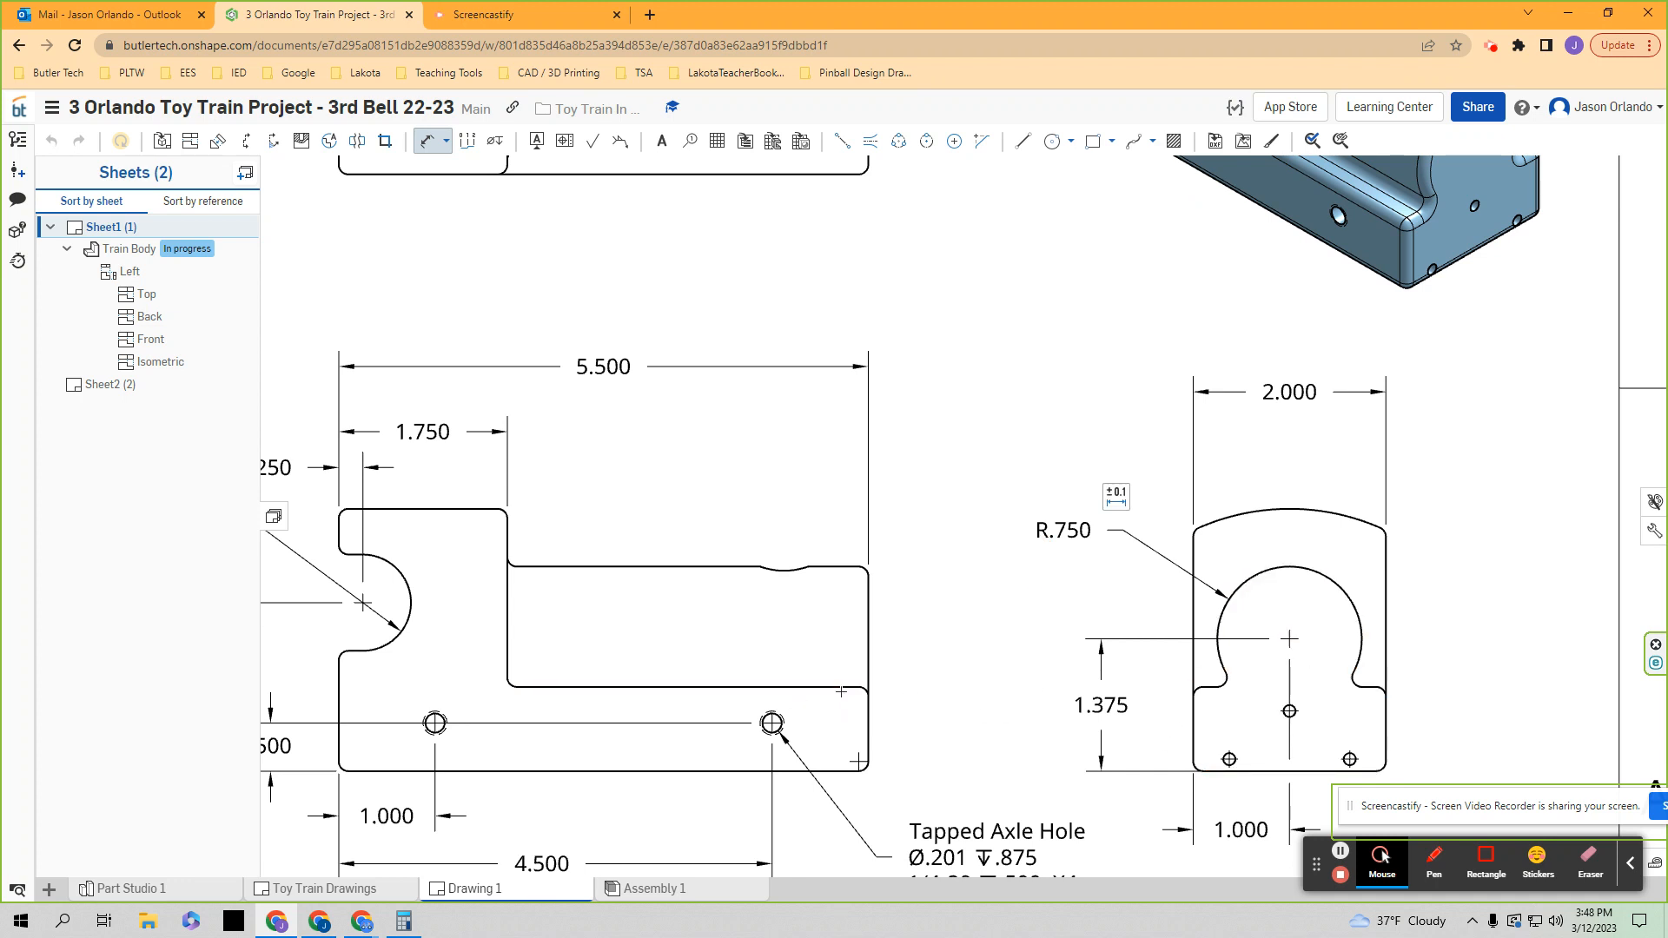
- Dimension the vertical distance from the Front view's bottom edge to the shoulder line, placing it between the outline and the arc-center height dimension
{"action": "middle_click_drag", "start_coordinate": [1149, 735], "coordinate": [1031, 726]}
{"action": "scroll", "coordinate": [1076, 718], "scroll_direction": "up", "scroll_amount": 3}
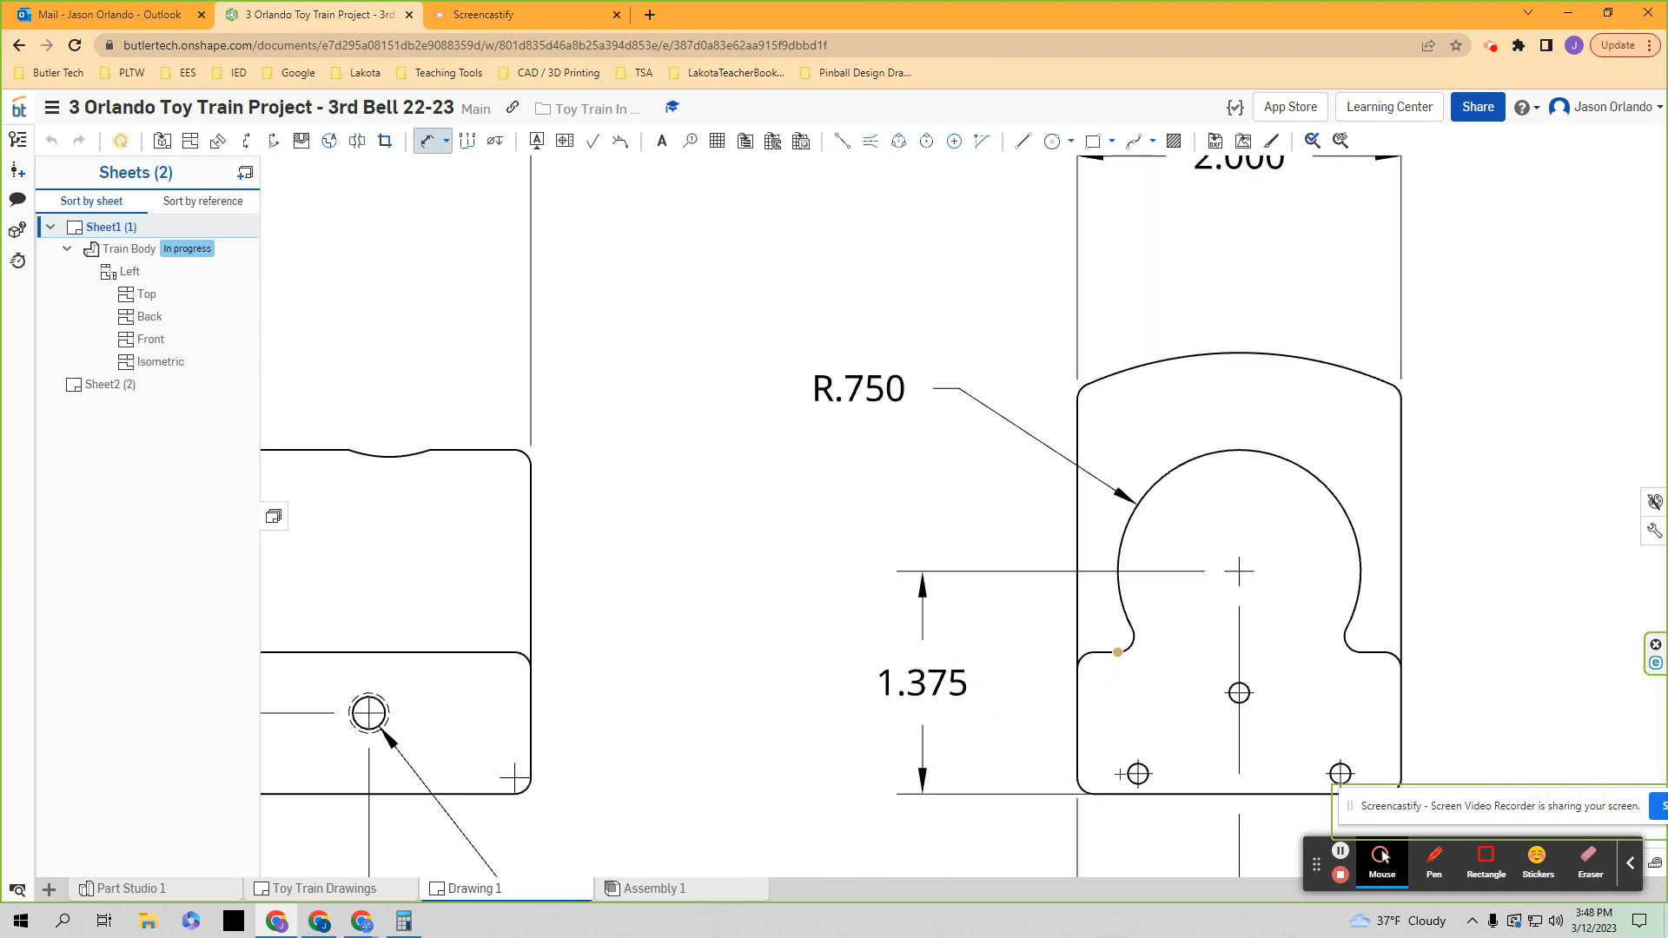
{"action": "left_click", "coordinate": [1114, 777]}
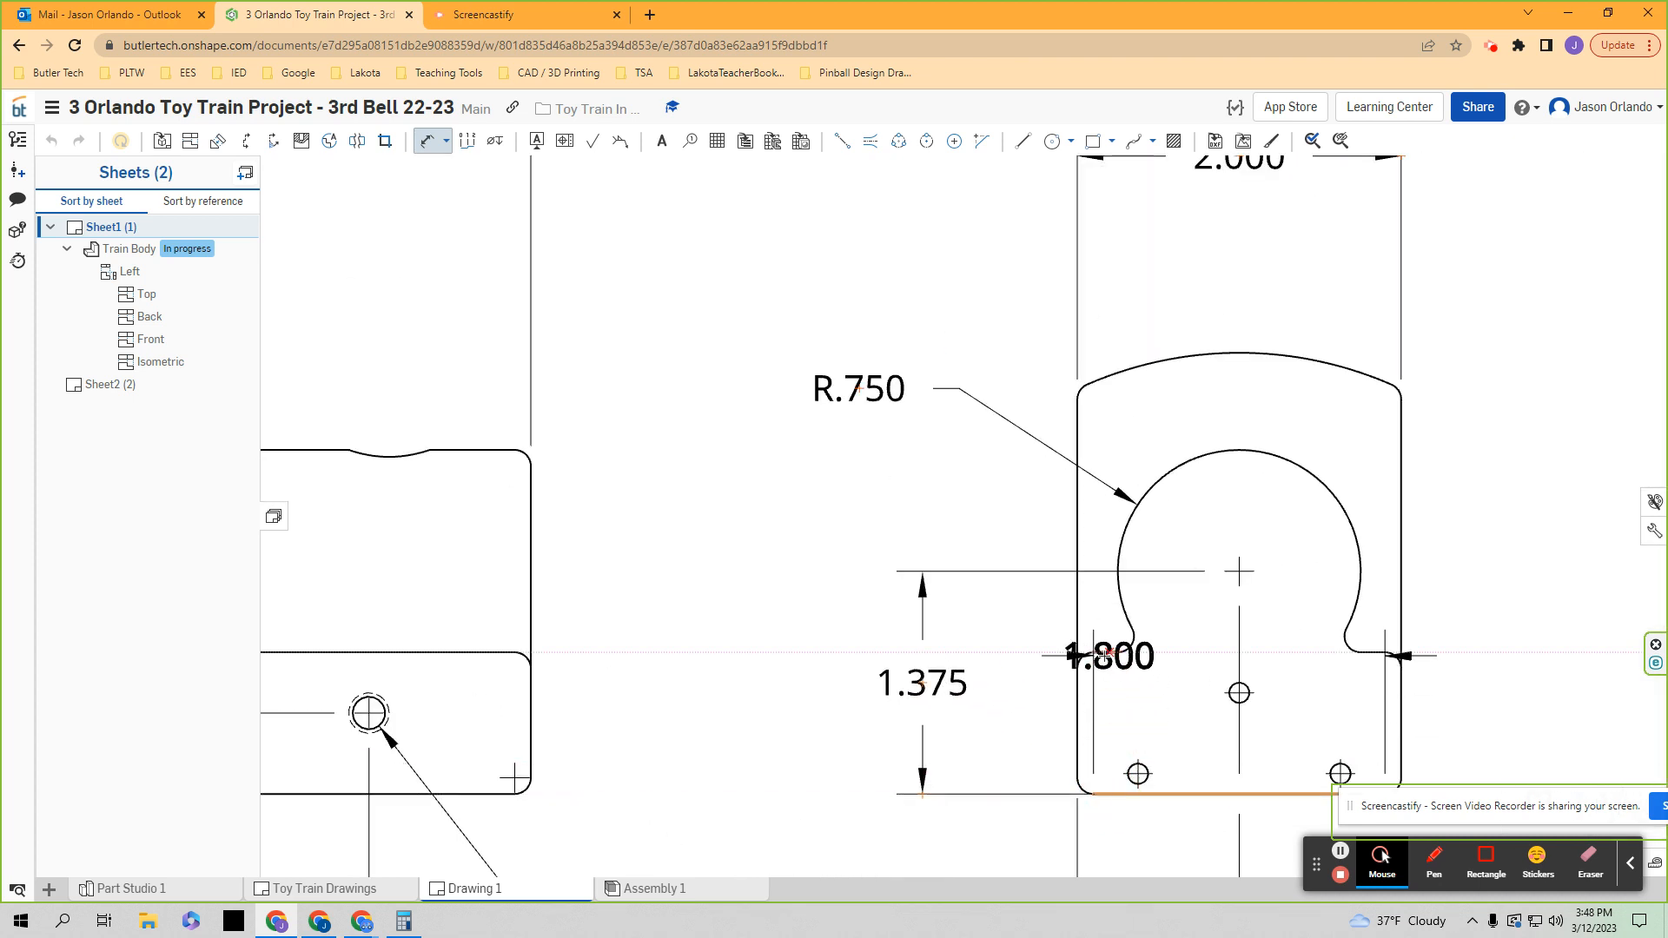
{"action": "scroll", "coordinate": [1102, 654], "scroll_direction": "up", "scroll_amount": 4}
{"action": "left_click", "coordinate": [1103, 651]}
{"action": "scroll", "coordinate": [1077, 670], "scroll_direction": "down", "scroll_amount": 4}
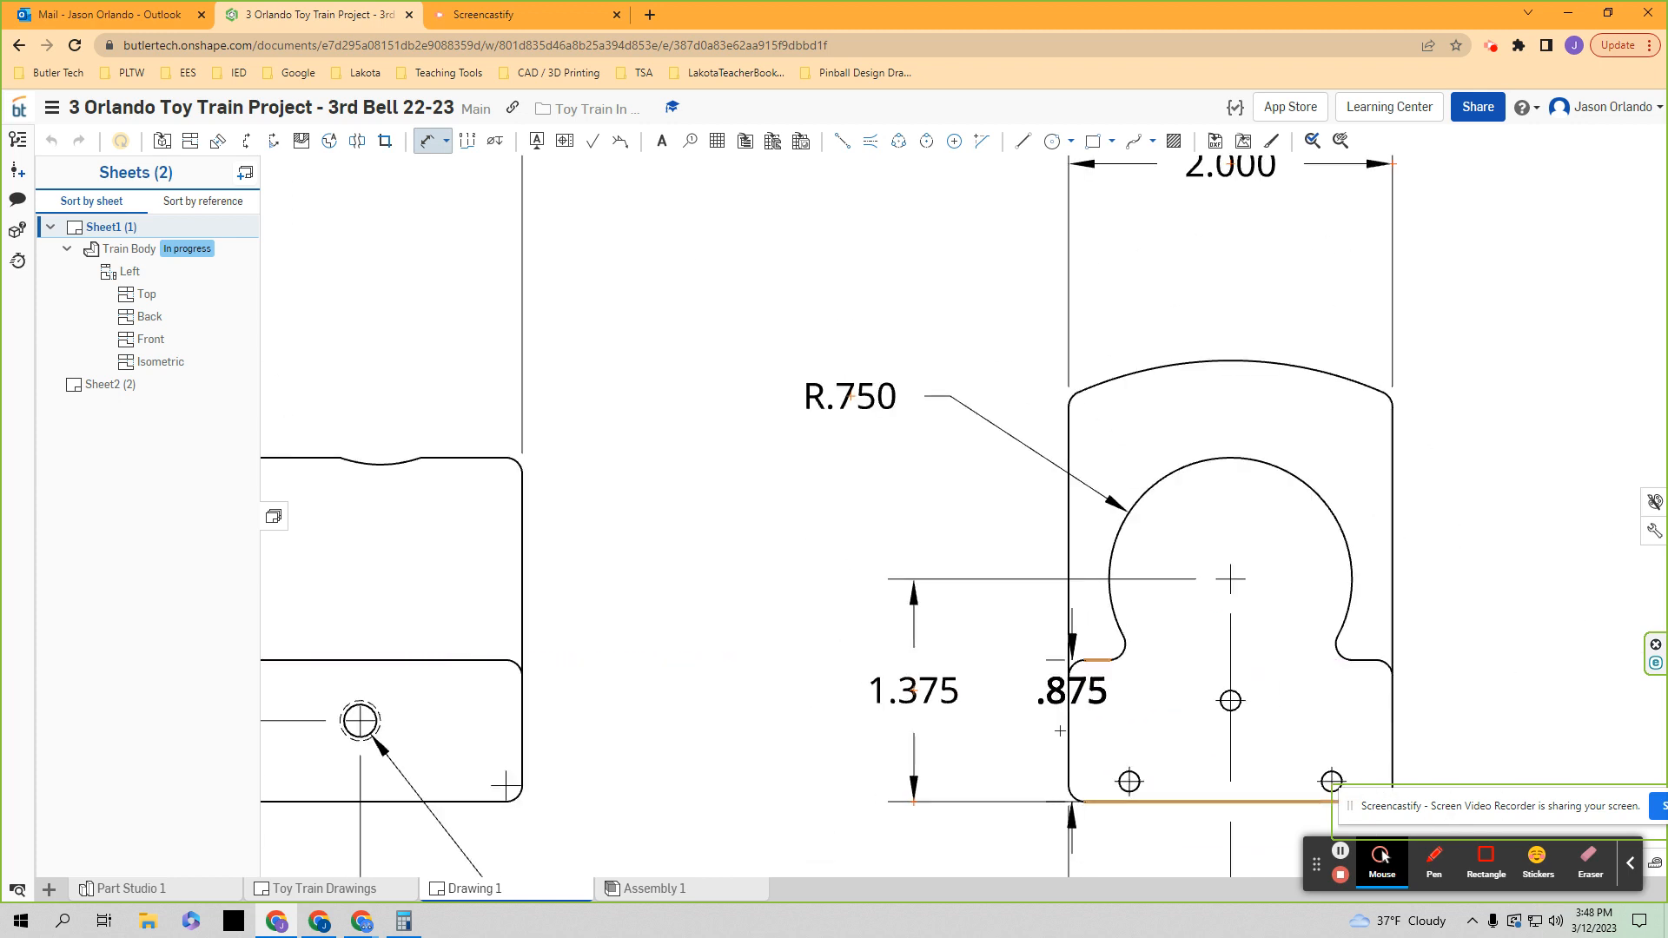
{"action": "left_click", "coordinate": [1000, 732]}
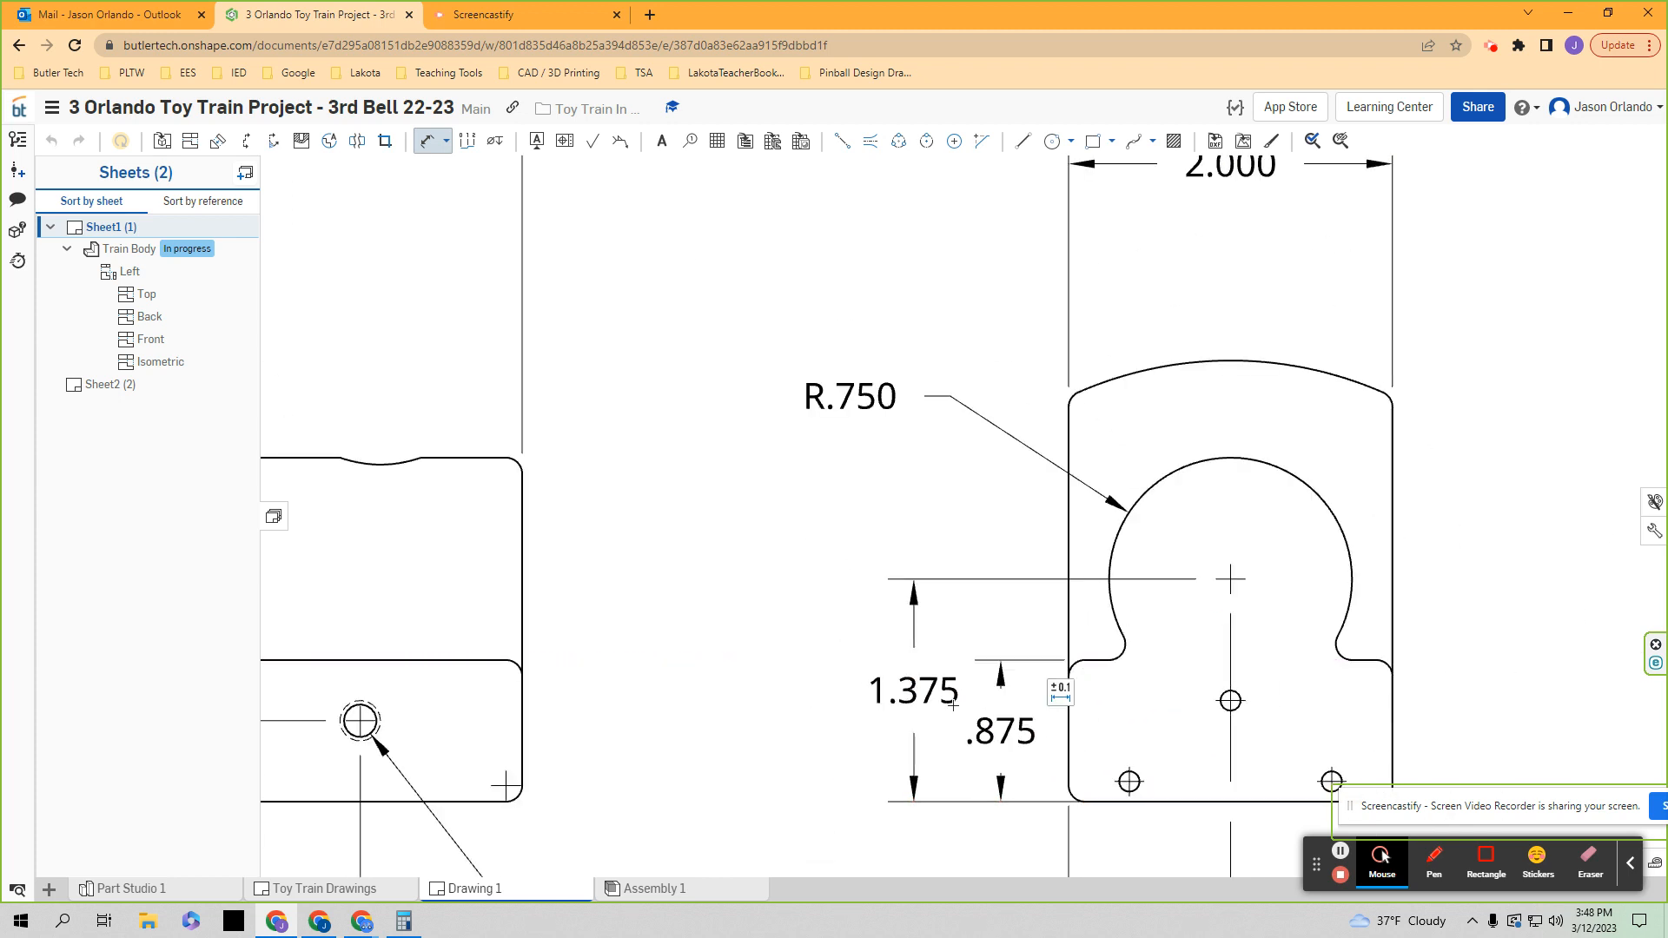
- Move the arc-center height and shoulder height dimensions farther from the Front view's outline, spacing them apart
{"action": "scroll", "coordinate": [955, 710], "scroll_direction": "down", "scroll_amount": 2}
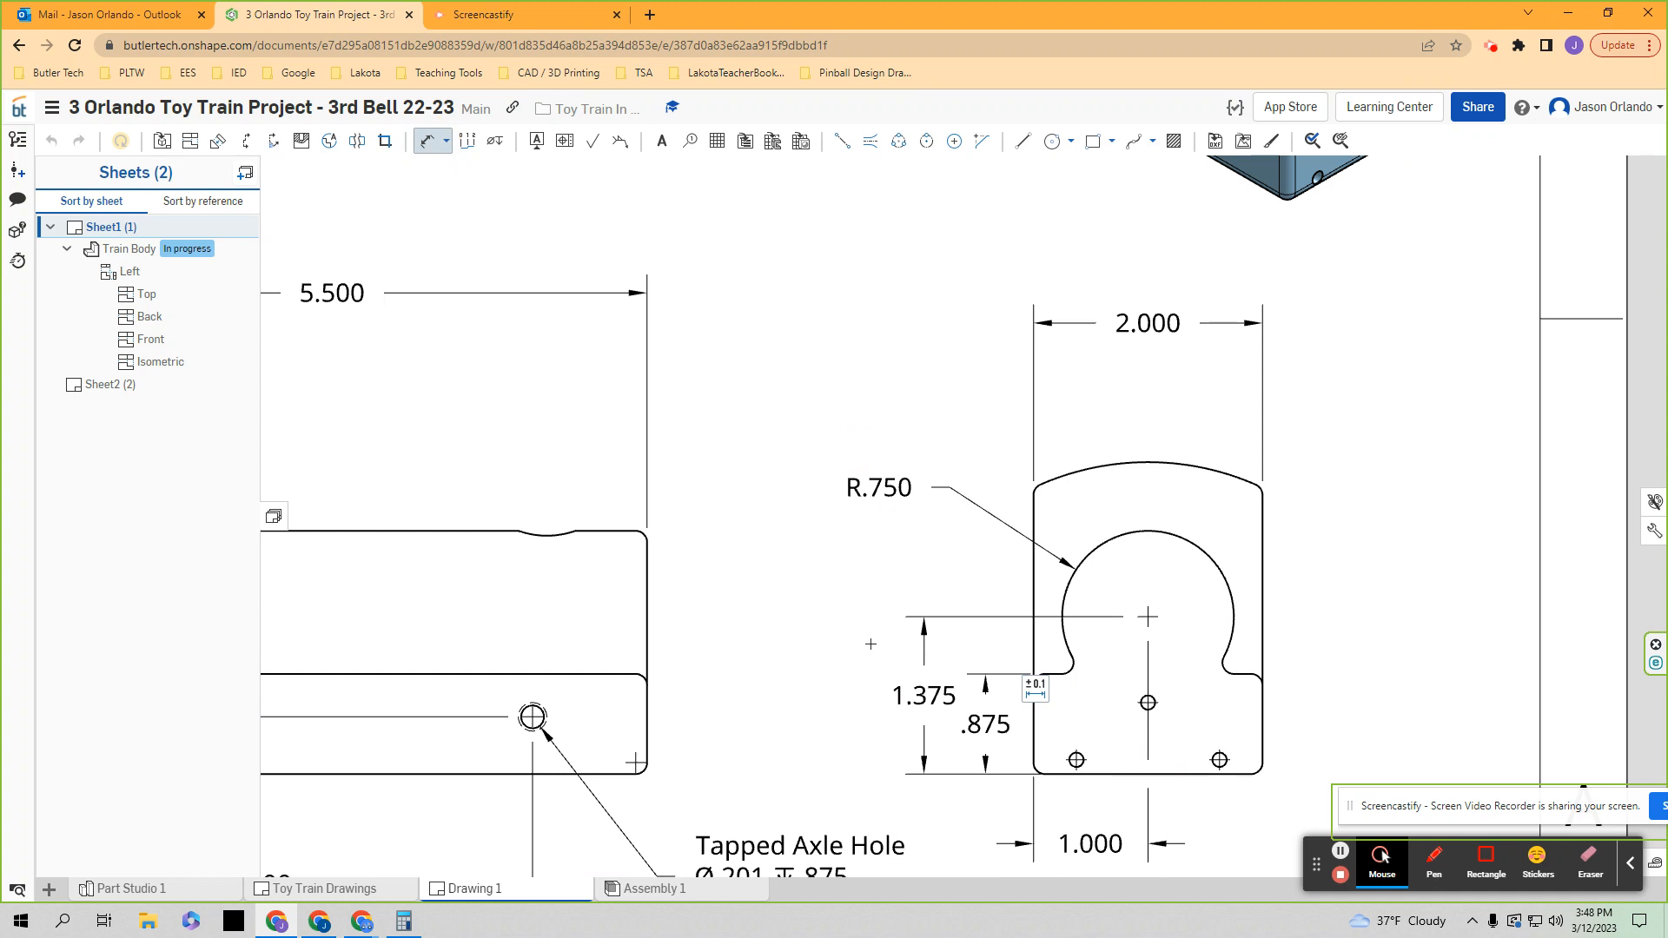
{"action": "left_click_drag", "start_coordinate": [923, 695], "coordinate": [847, 694]}
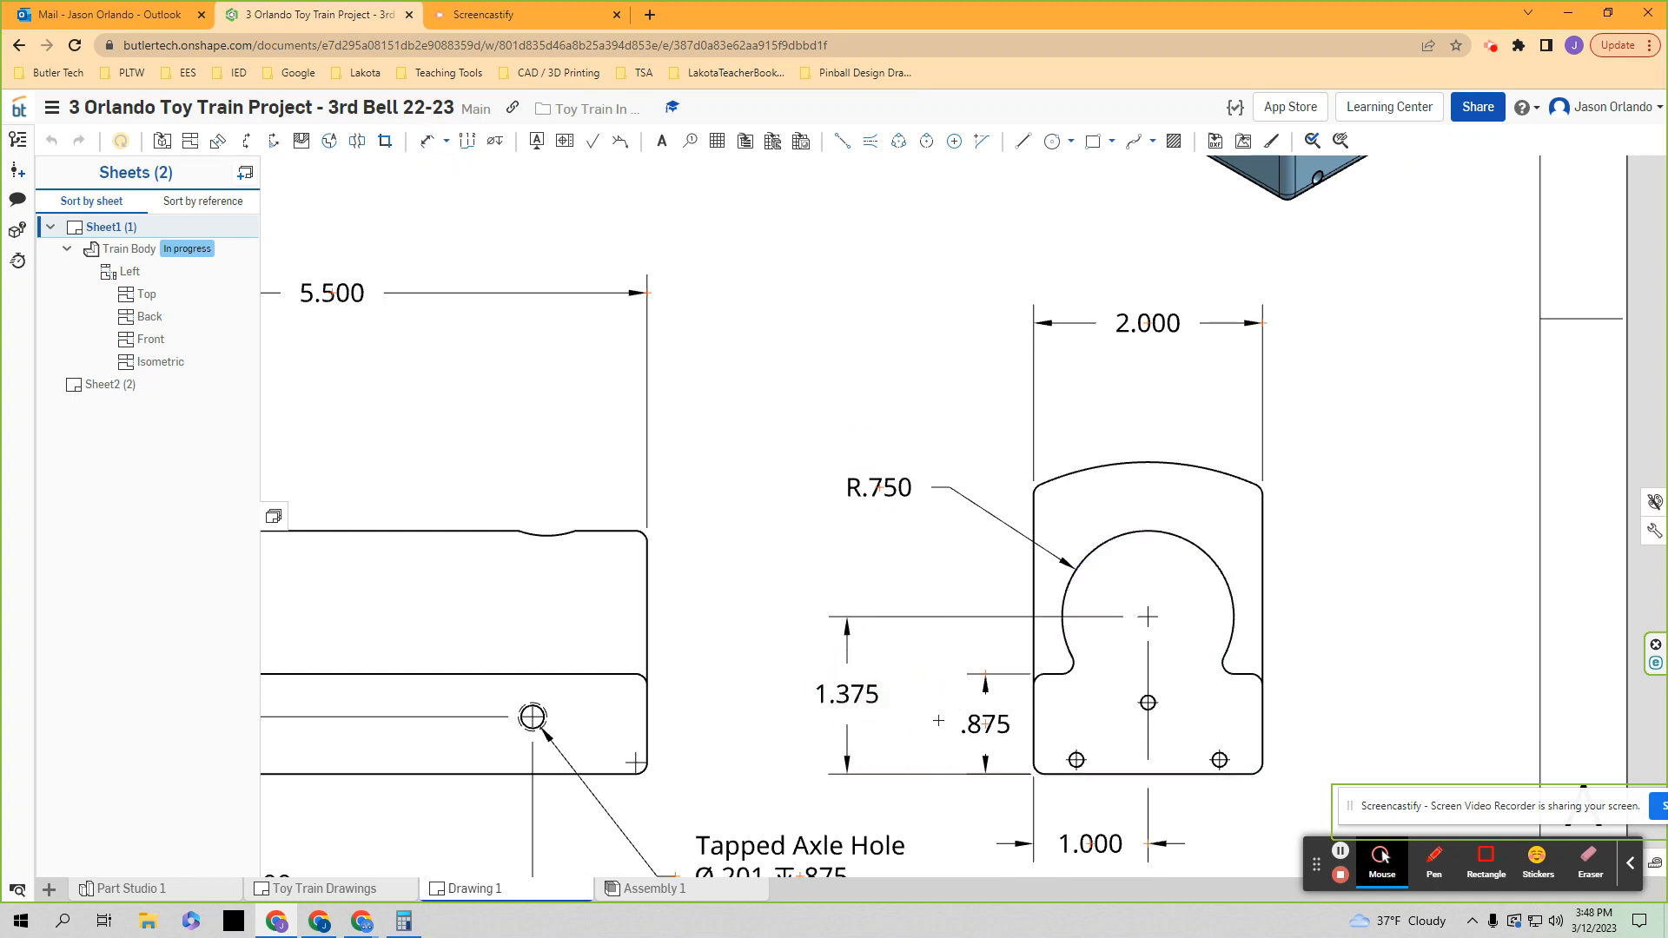
{"action": "left_click_drag", "start_coordinate": [986, 724], "coordinate": [965, 725]}
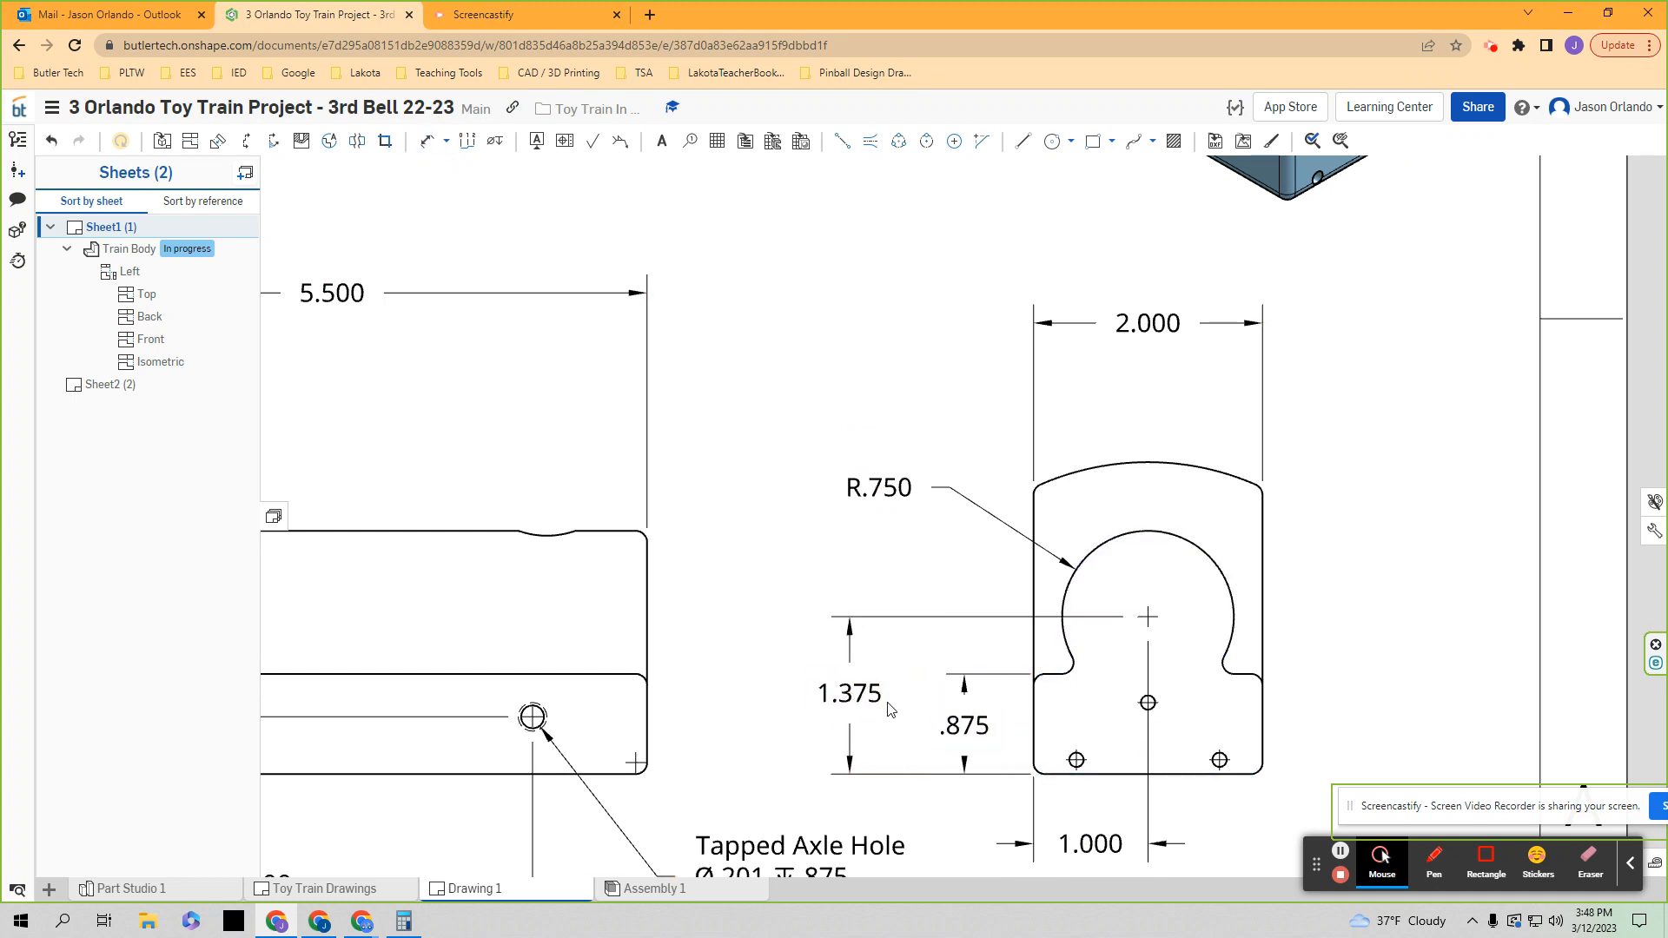
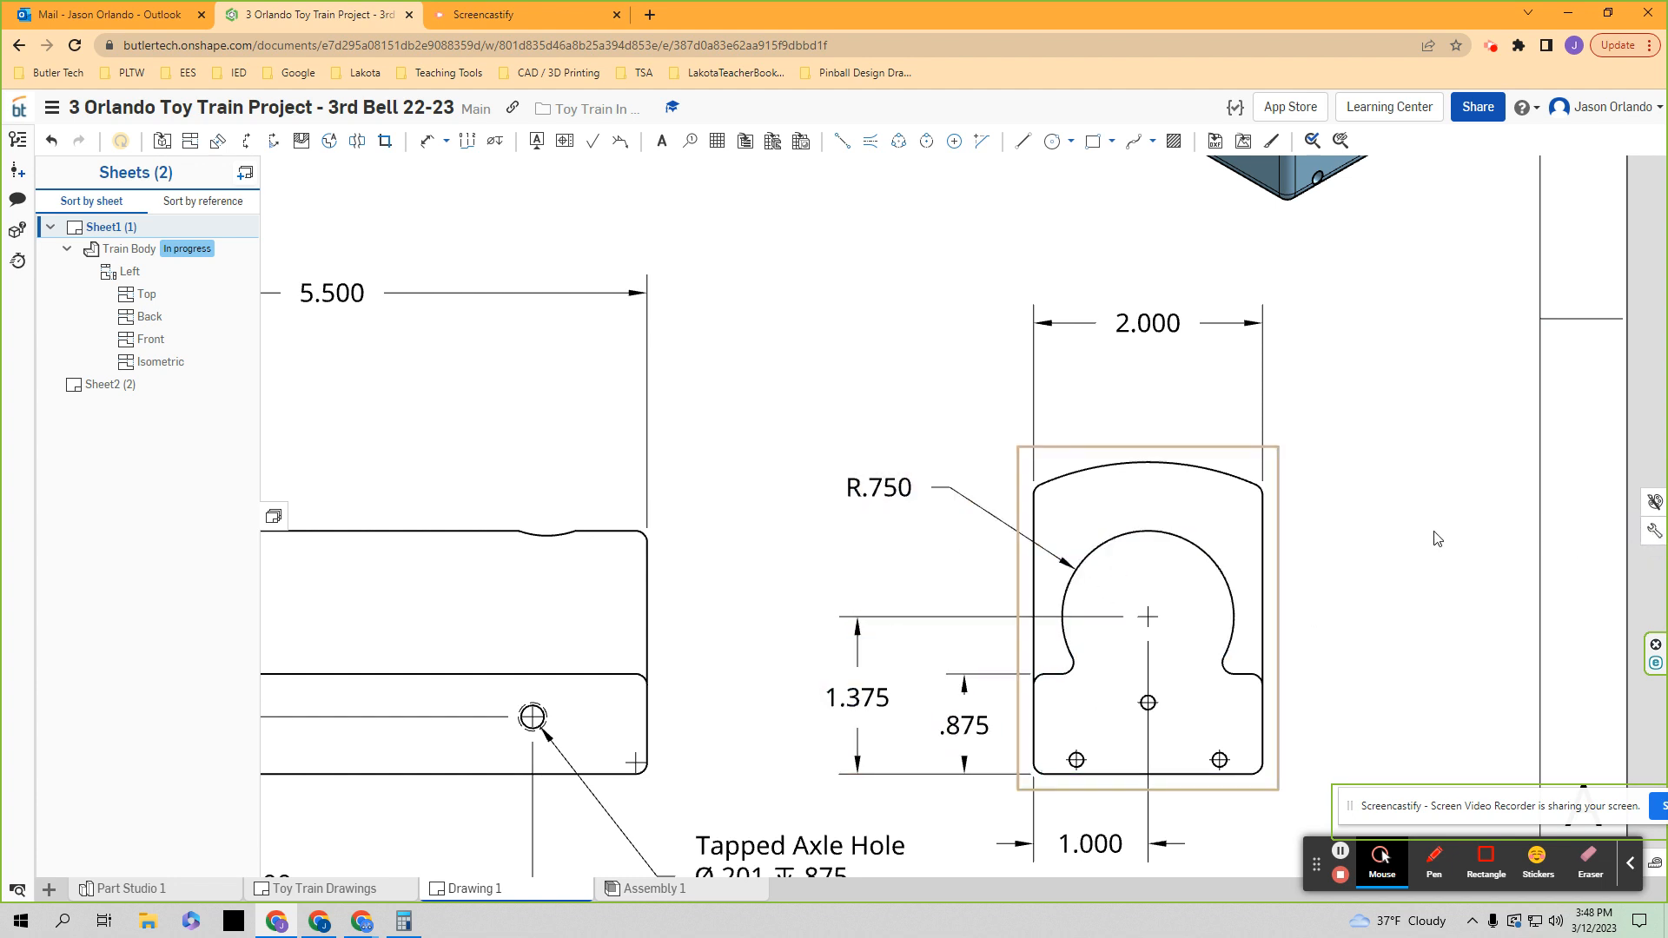
- Set the text height and arrowhead size of all dimensions to 0.06 in in the drawing properties
{"action": "scroll", "coordinate": [1447, 546], "scroll_direction": "down", "scroll_amount": 2}
{"action": "scroll", "coordinate": [1435, 553], "scroll_direction": "down", "scroll_amount": 2}
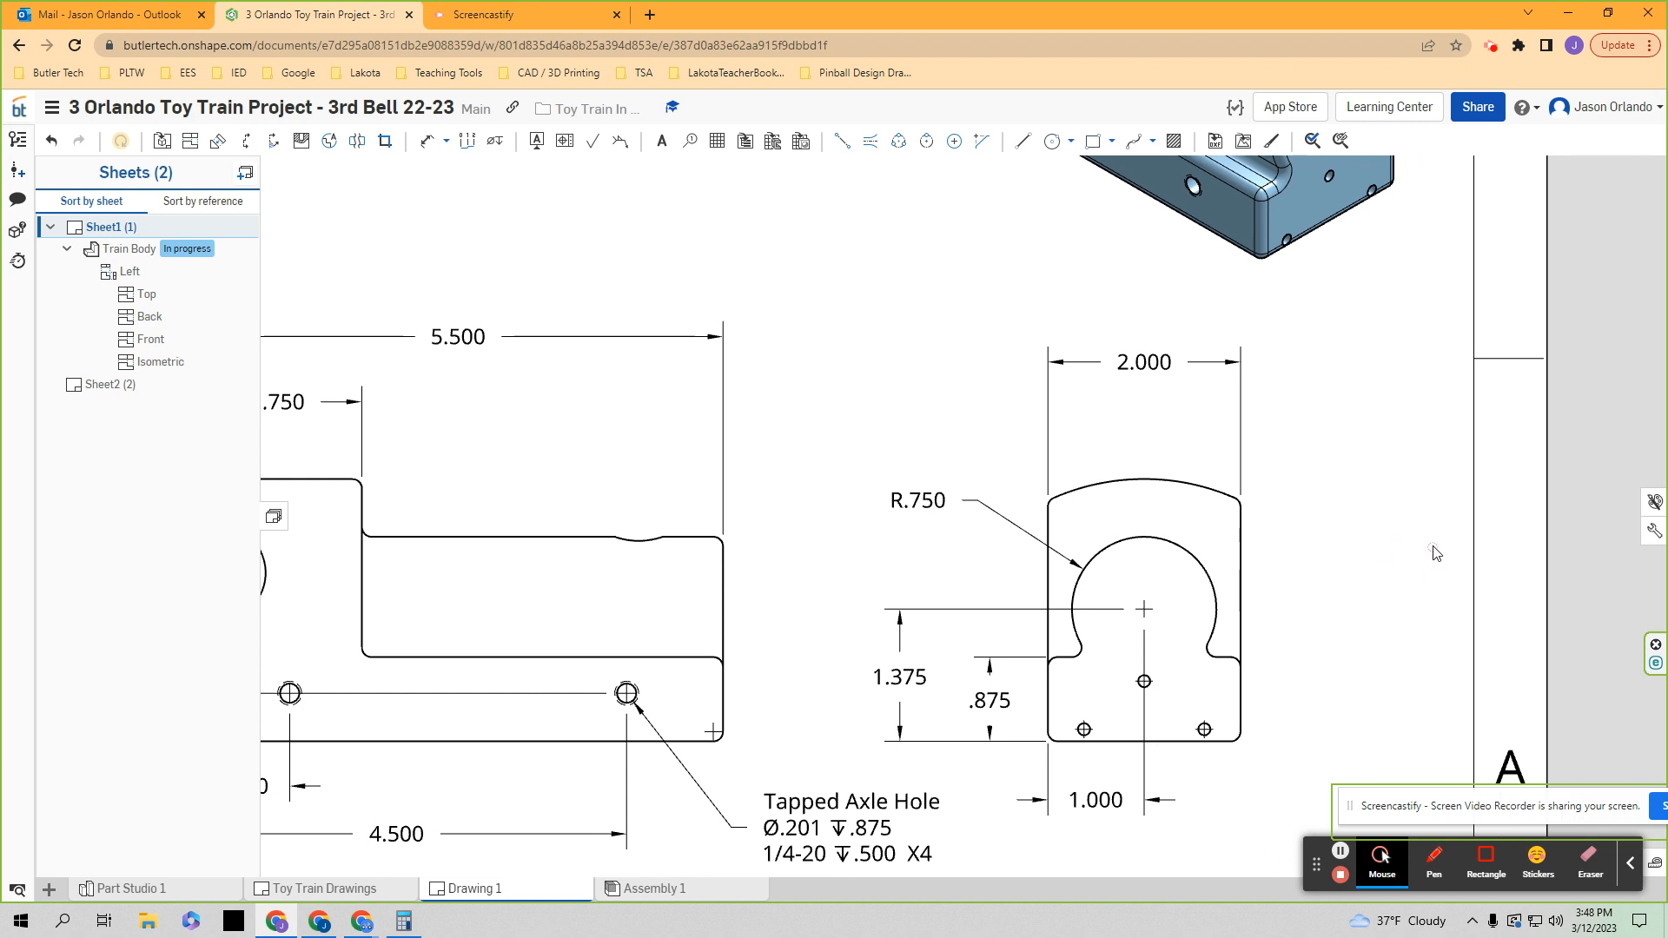
{"action": "left_click", "coordinate": [1655, 530]}
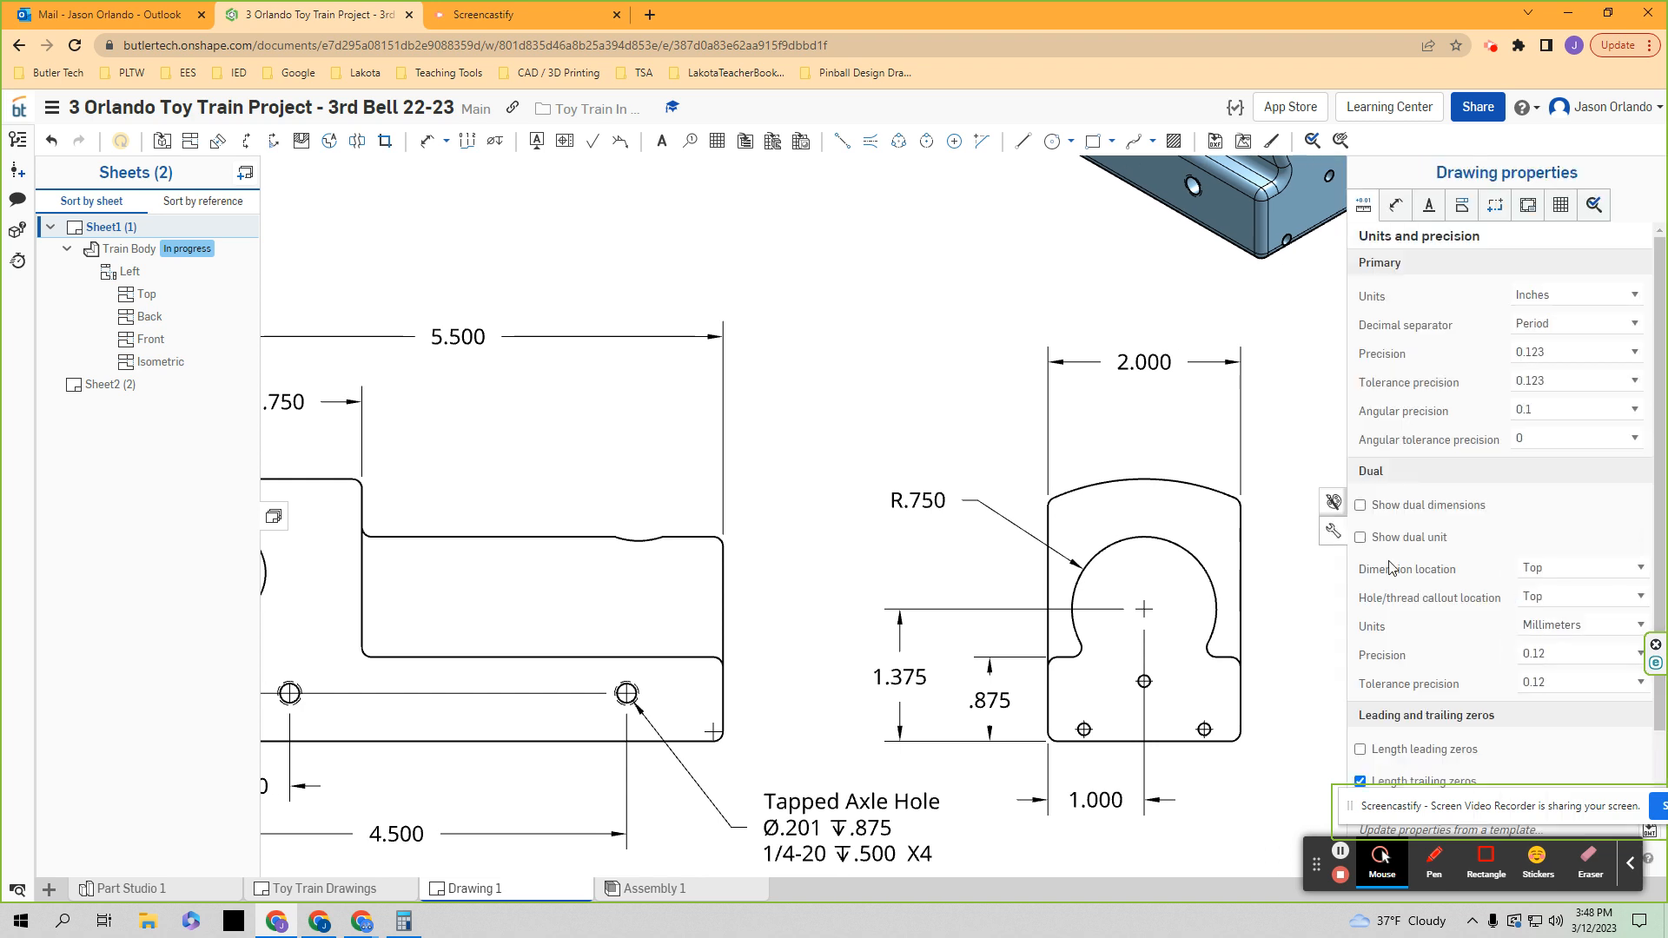
{"action": "left_click", "coordinate": [1336, 532]}
{"action": "left_click", "coordinate": [1654, 531]}
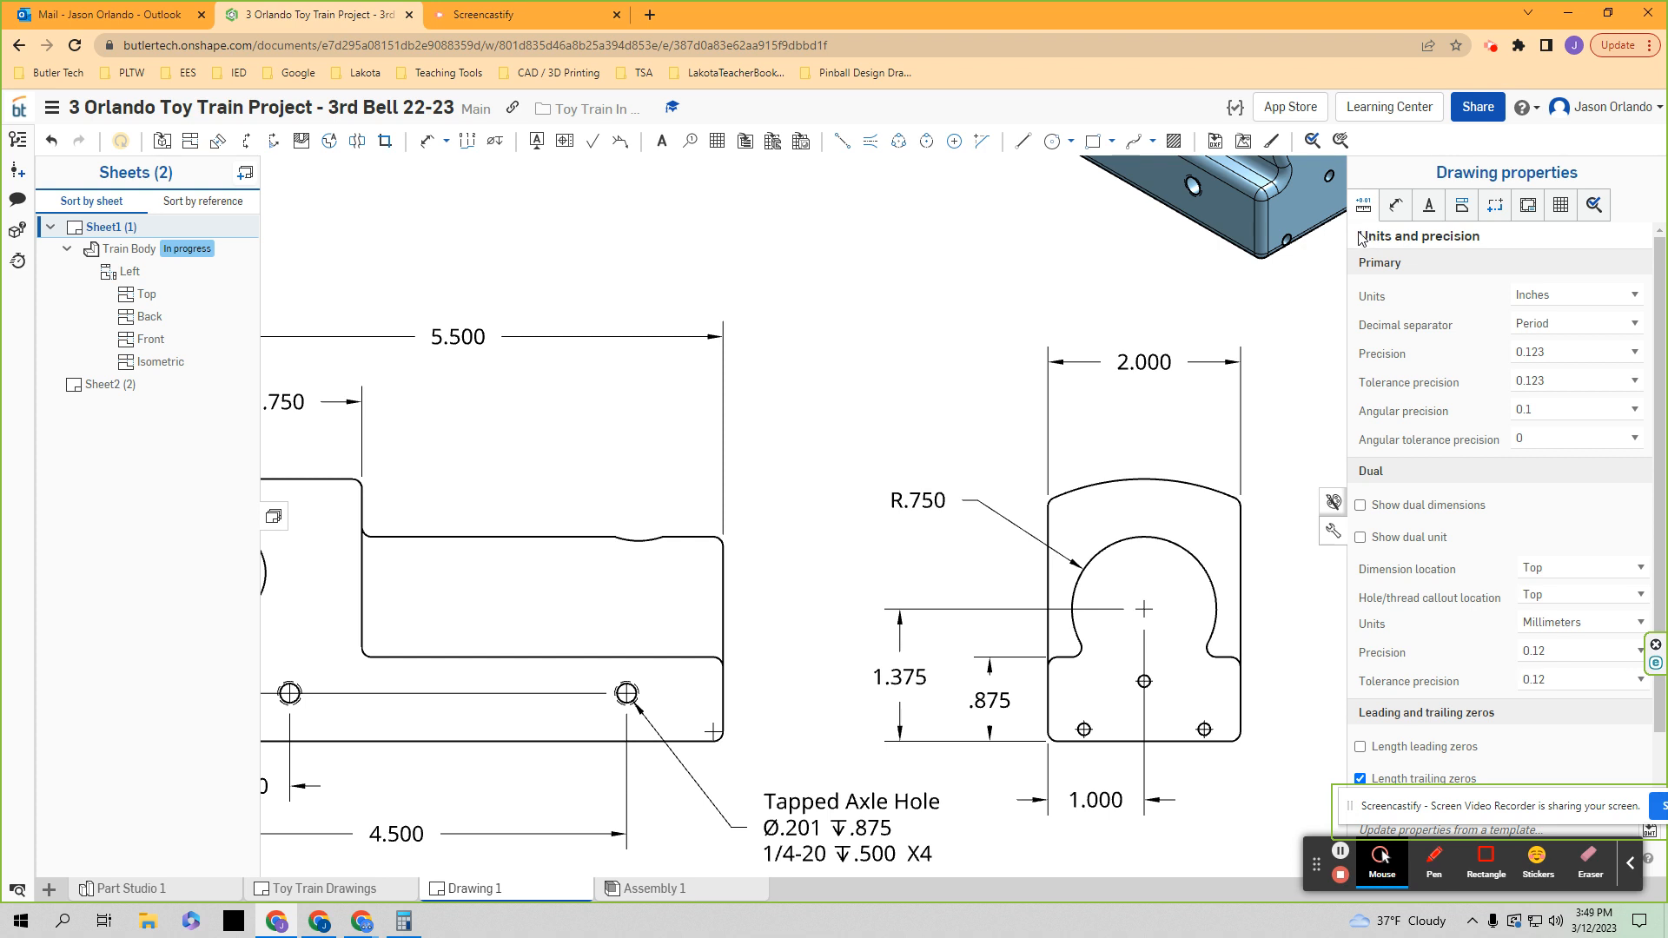
{"action": "left_click", "coordinate": [1395, 206]}
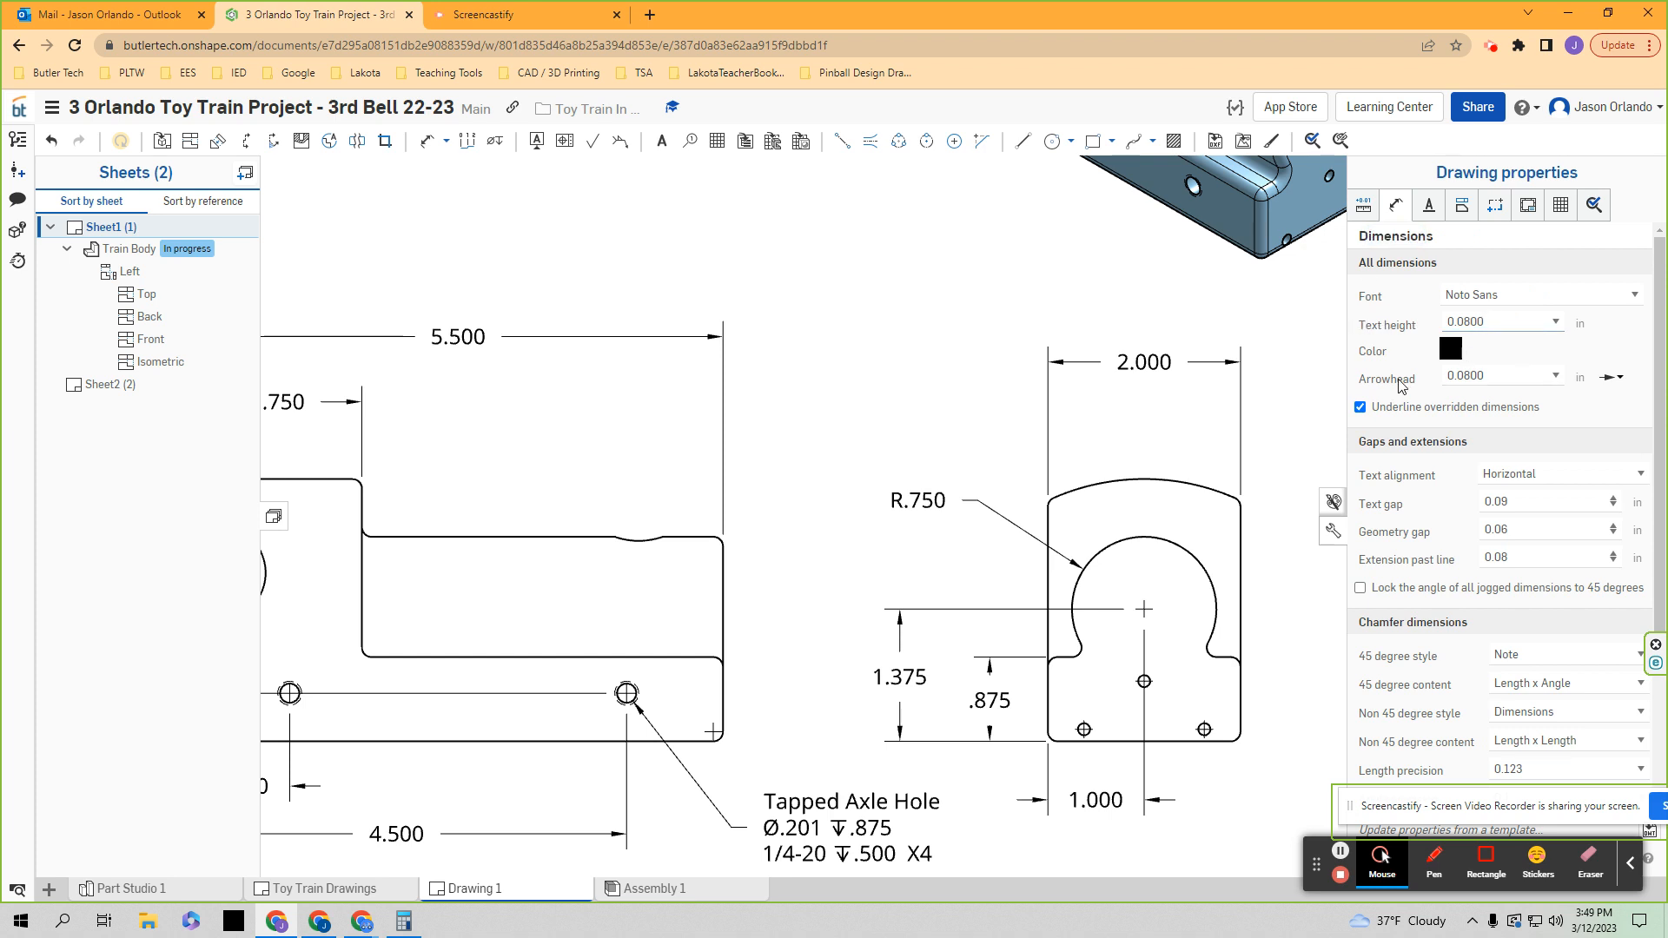
{"action": "double_click", "coordinate": [1488, 321]}
{"action": "type", "text": ".06"}
{"action": "key", "text": "Tab"}
{"action": "key", "text": "BackSpace"}
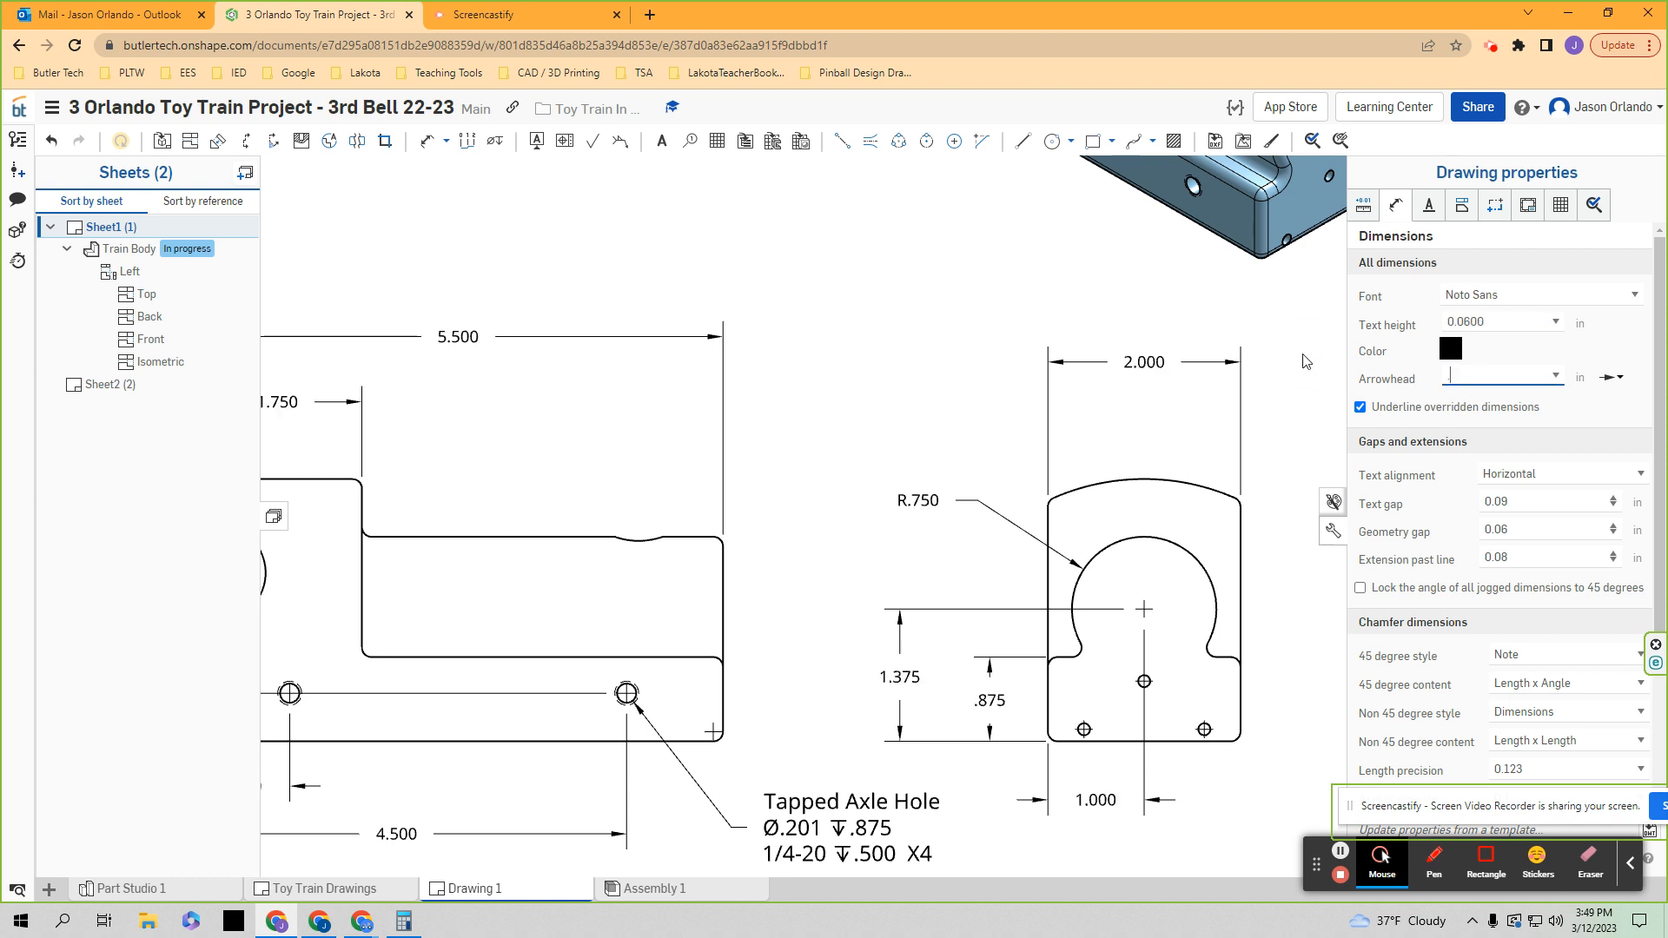
{"action": "type", "text": "0.0600"}
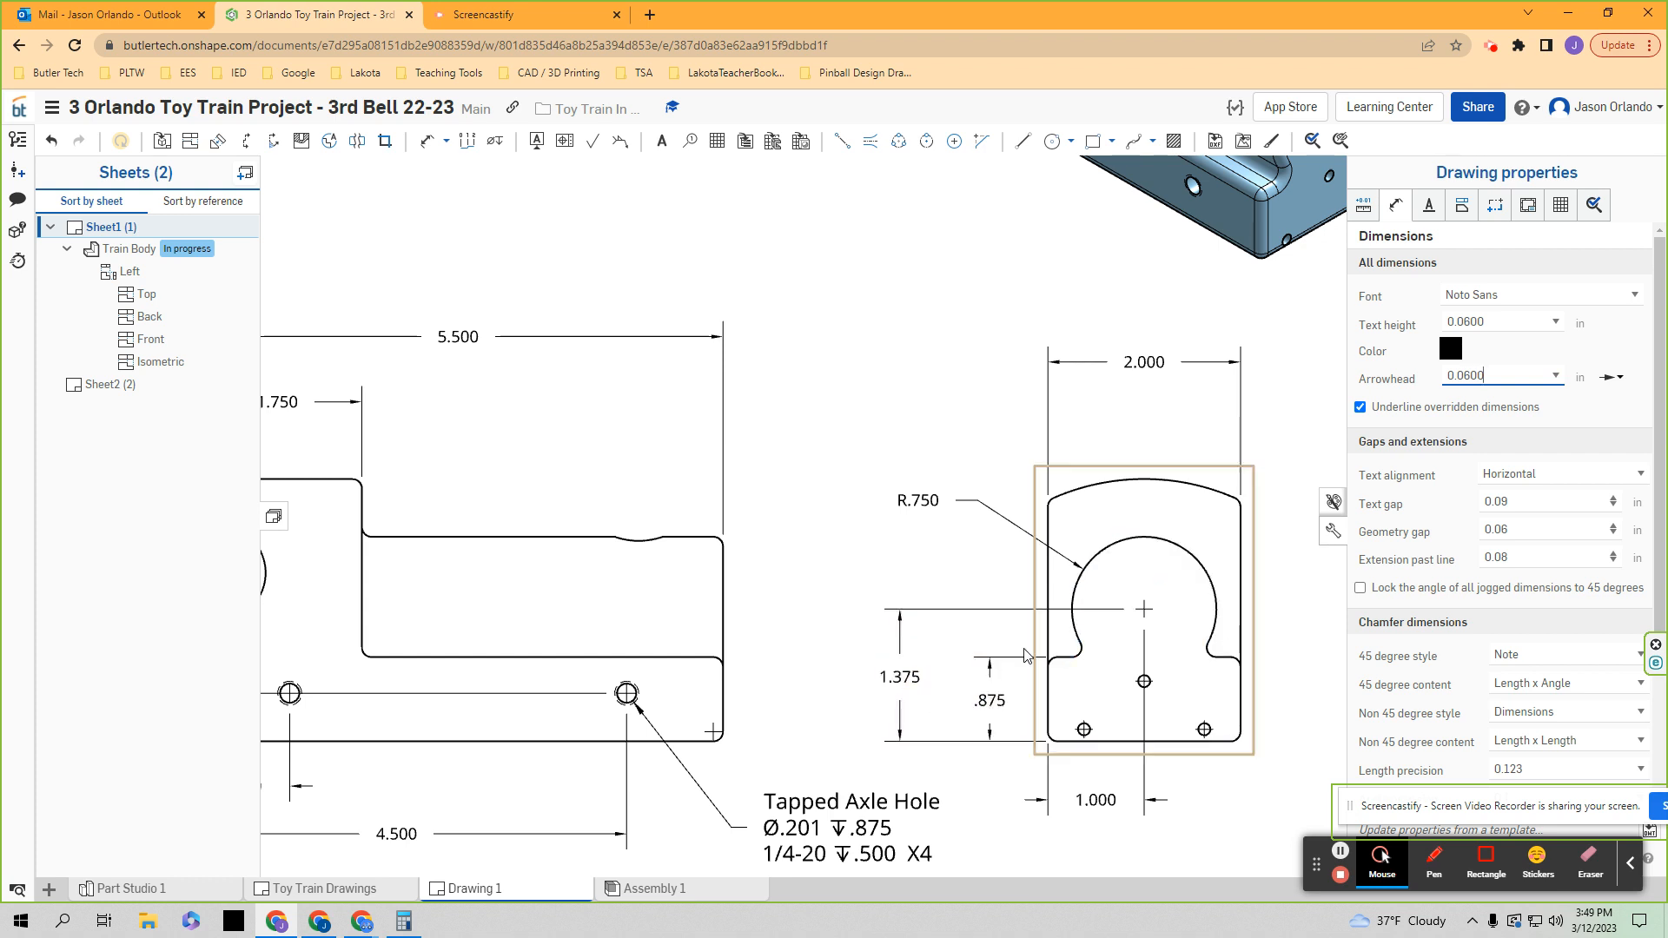
- Set the text height of hole/thread callouts to 0.06 in in the annotation properties and close the drawing properties
{"action": "middle_click_drag", "start_coordinate": [722, 695], "coordinate": [728, 538]}
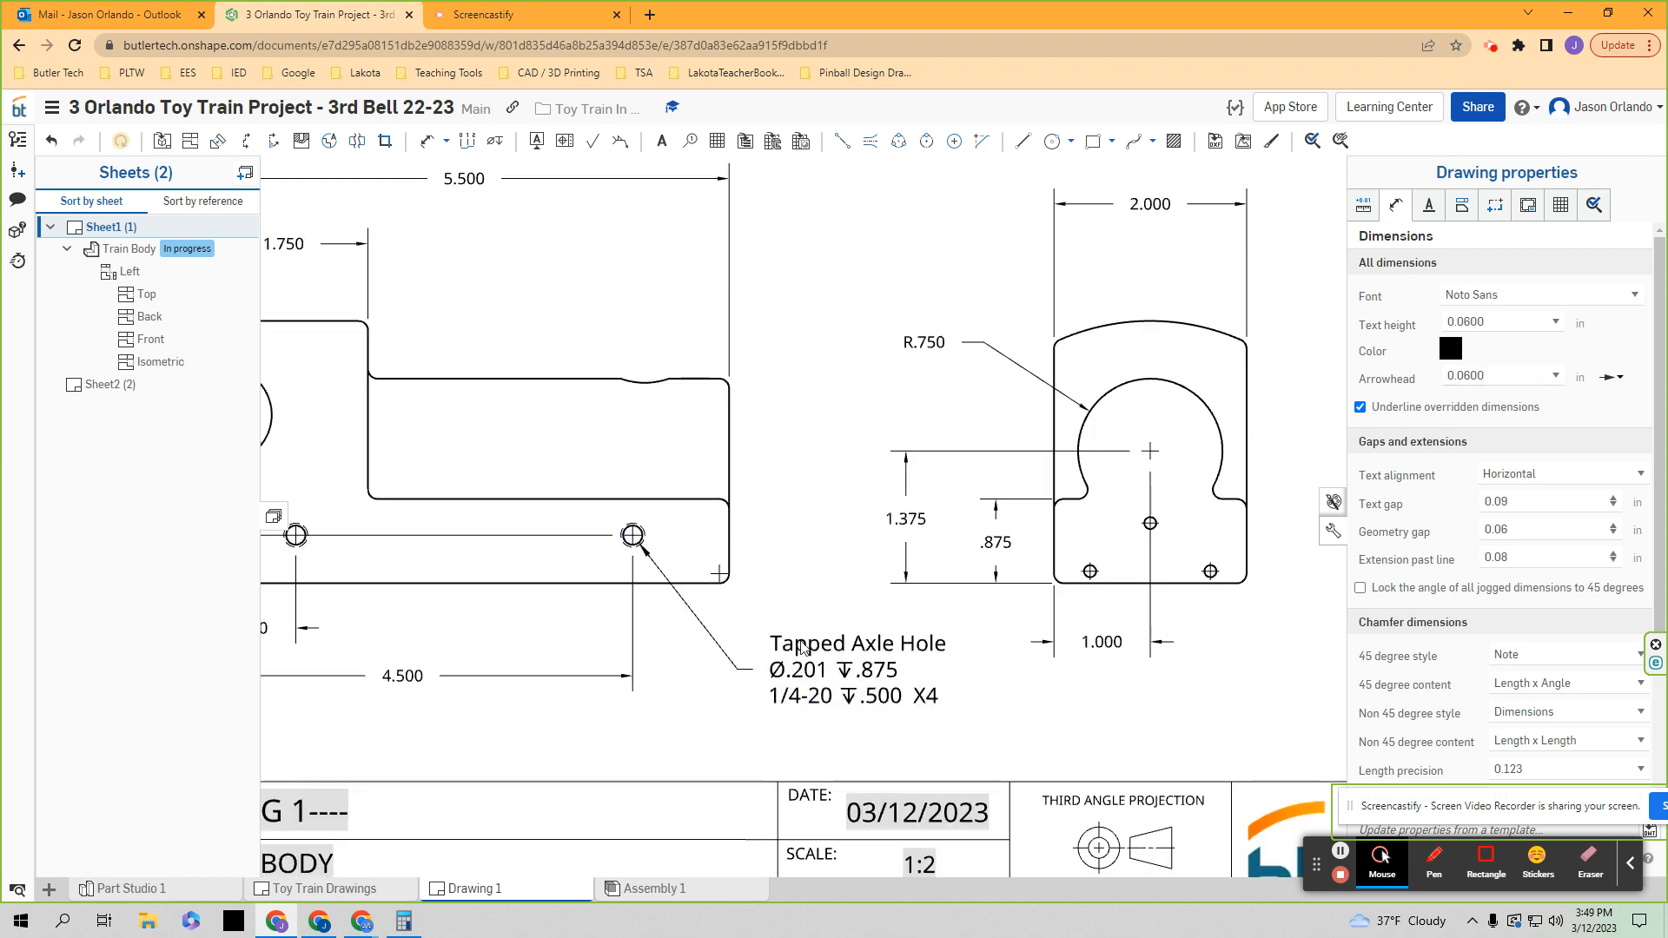
{"action": "middle_click_drag", "start_coordinate": [1023, 738], "coordinate": [971, 744]}
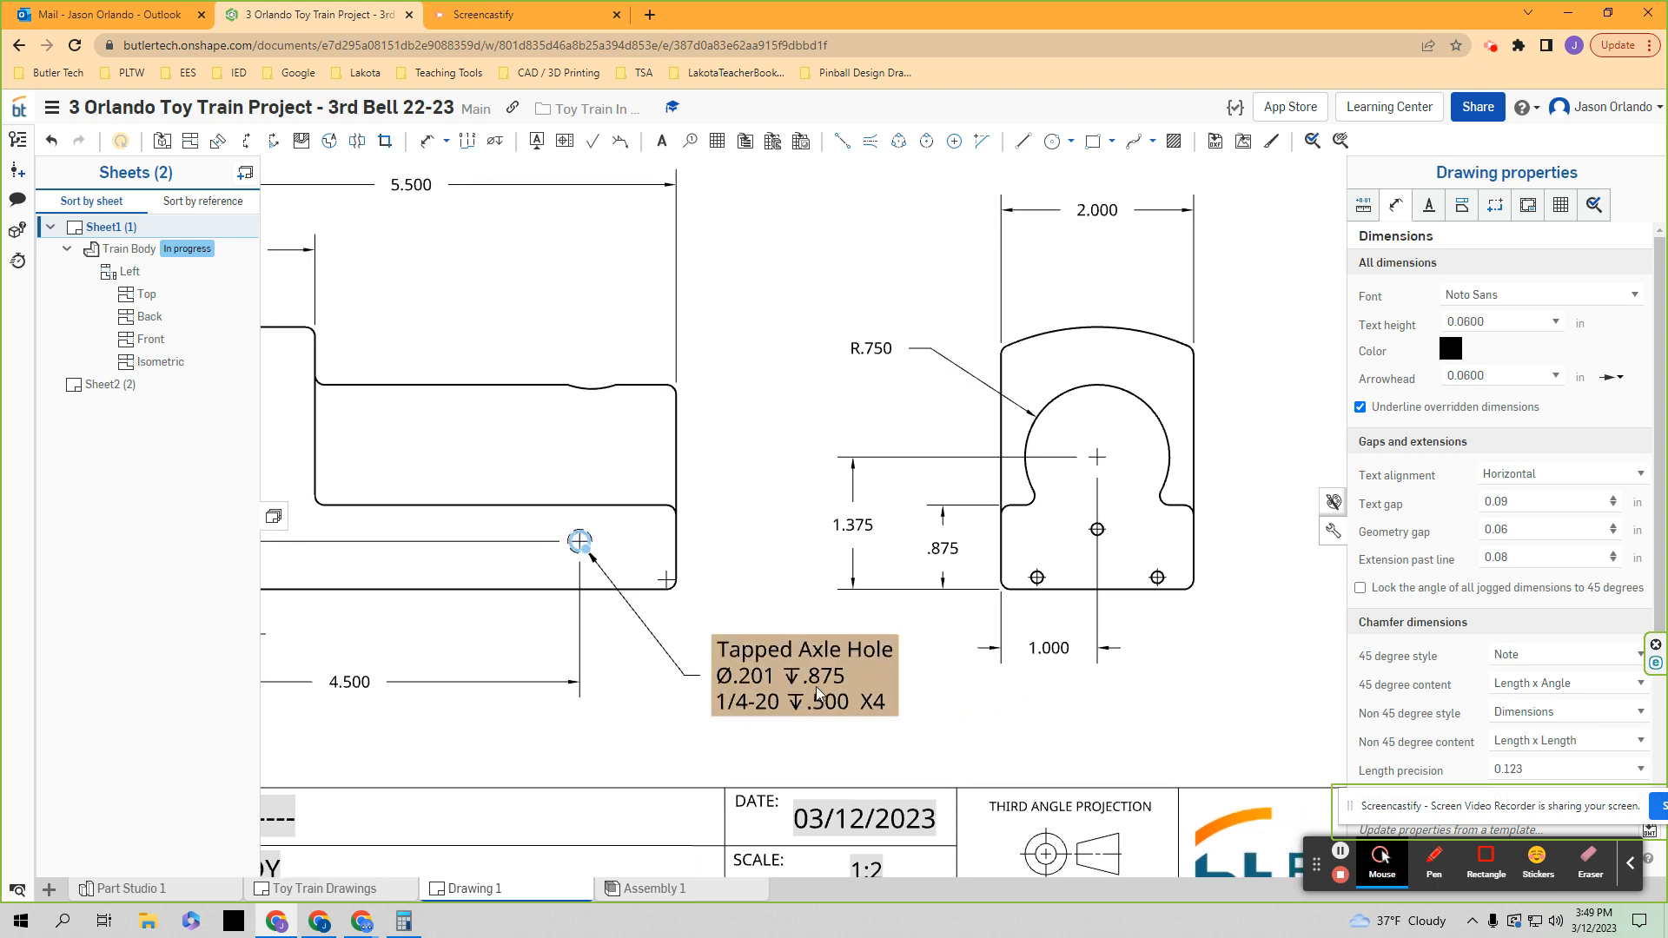
{"action": "left_click", "coordinate": [1429, 207]}
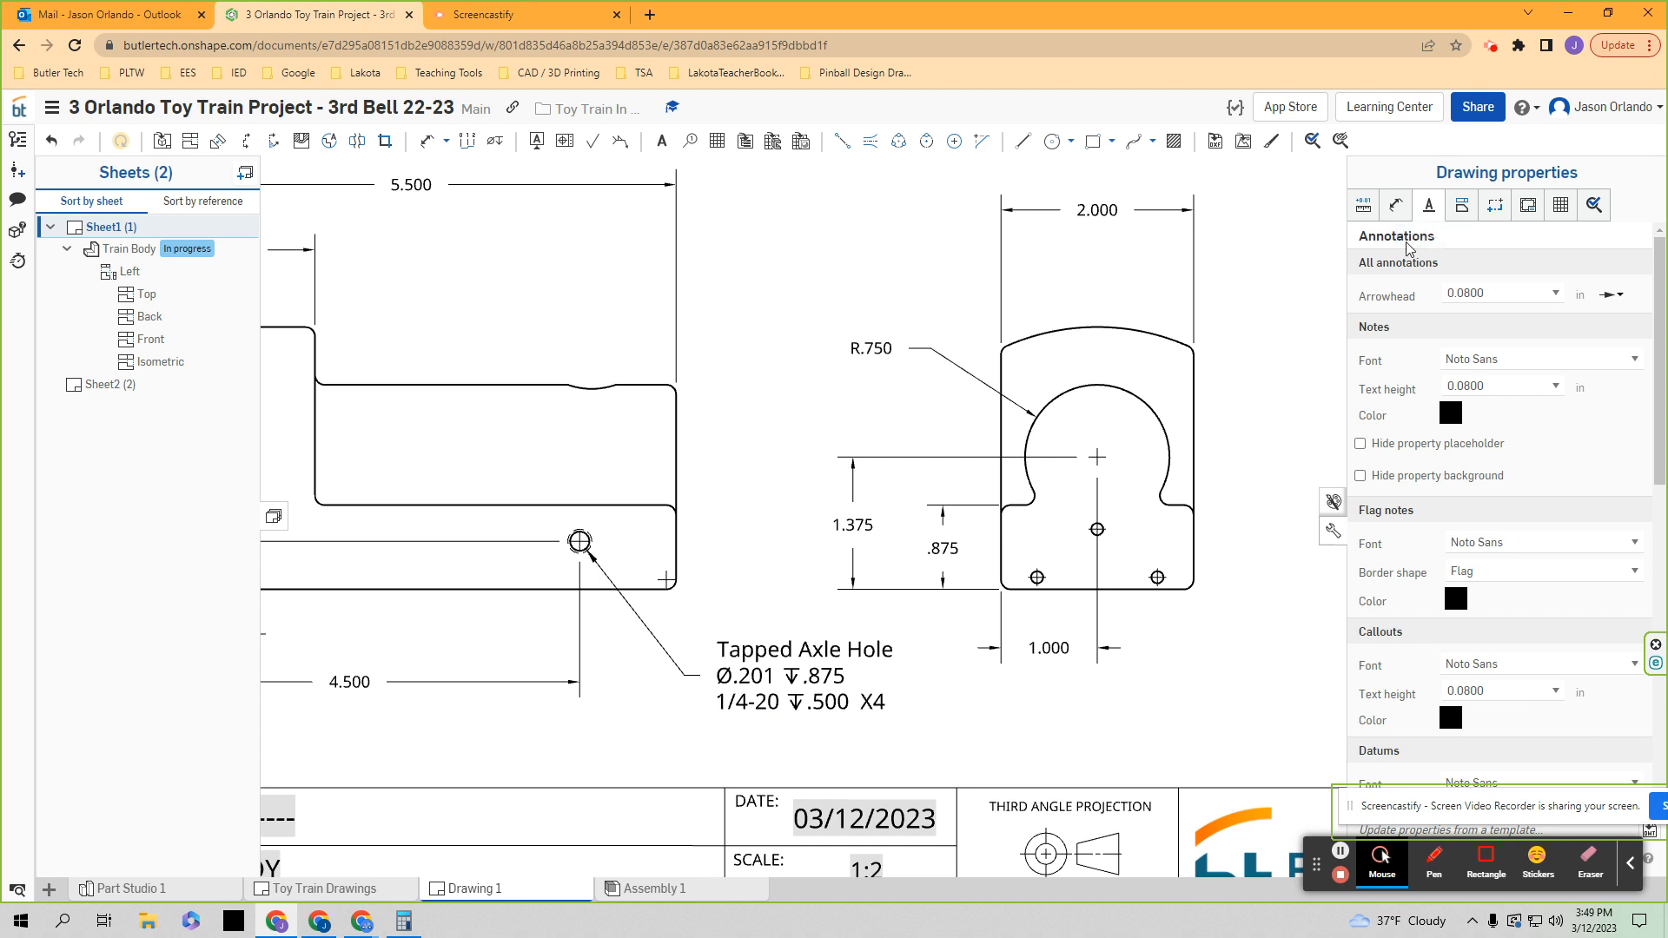
{"action": "scroll", "coordinate": [1420, 356], "scroll_direction": "down", "scroll_amount": 10}
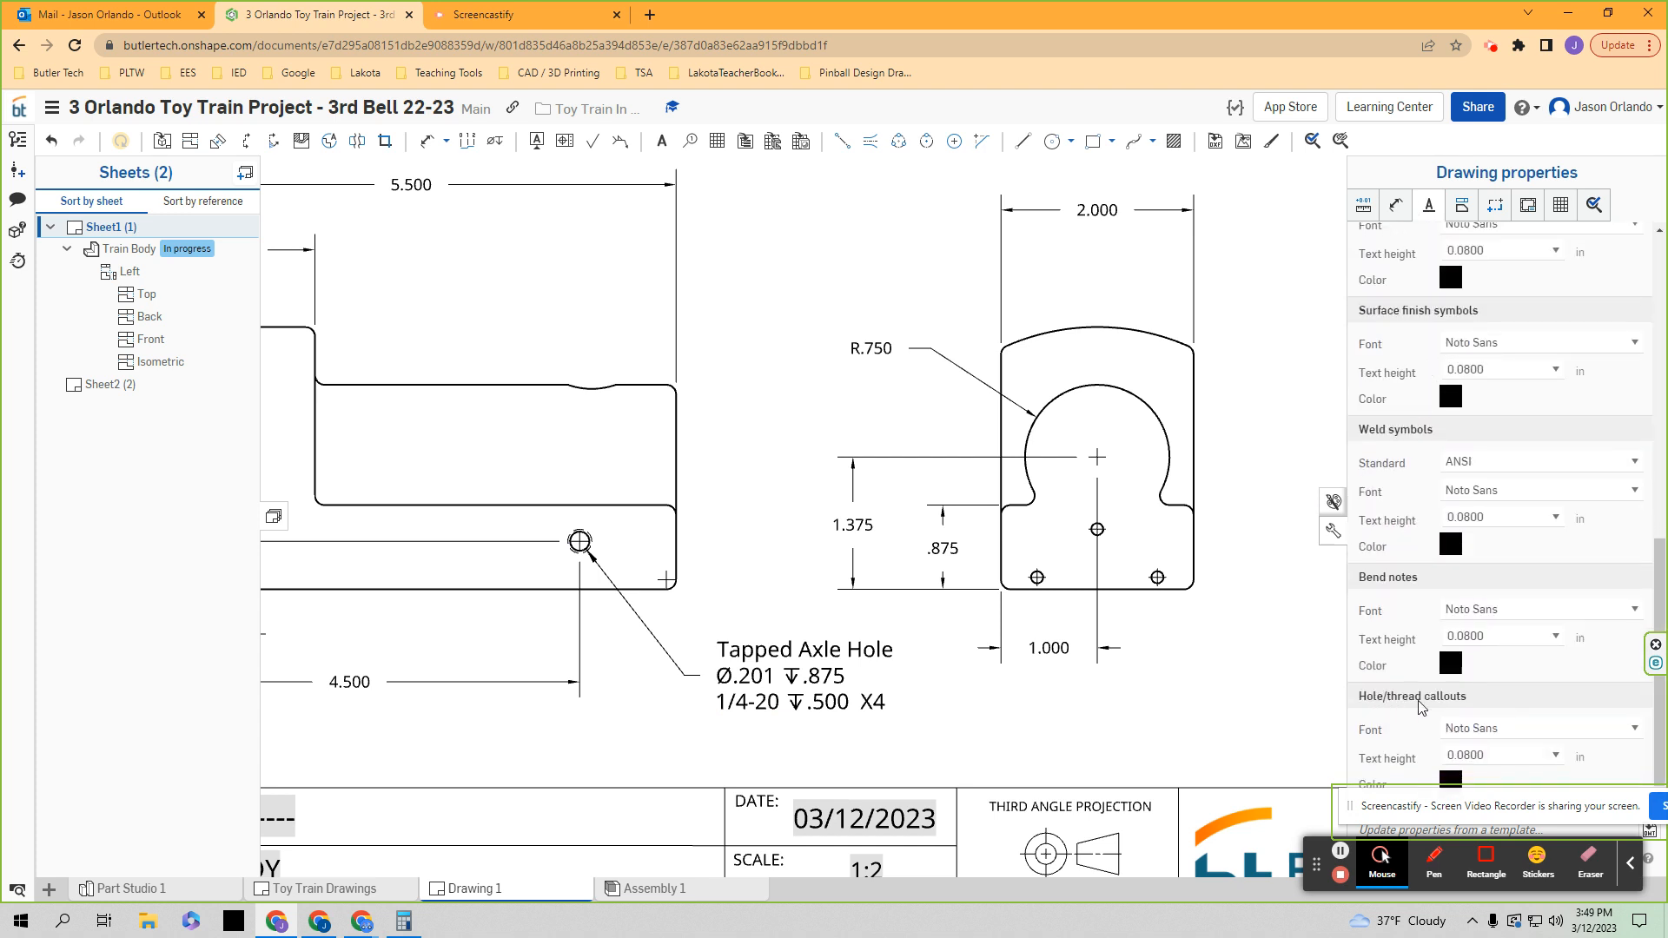
{"action": "left_click", "coordinate": [1477, 754]}
{"action": "type", "text": ".06"}
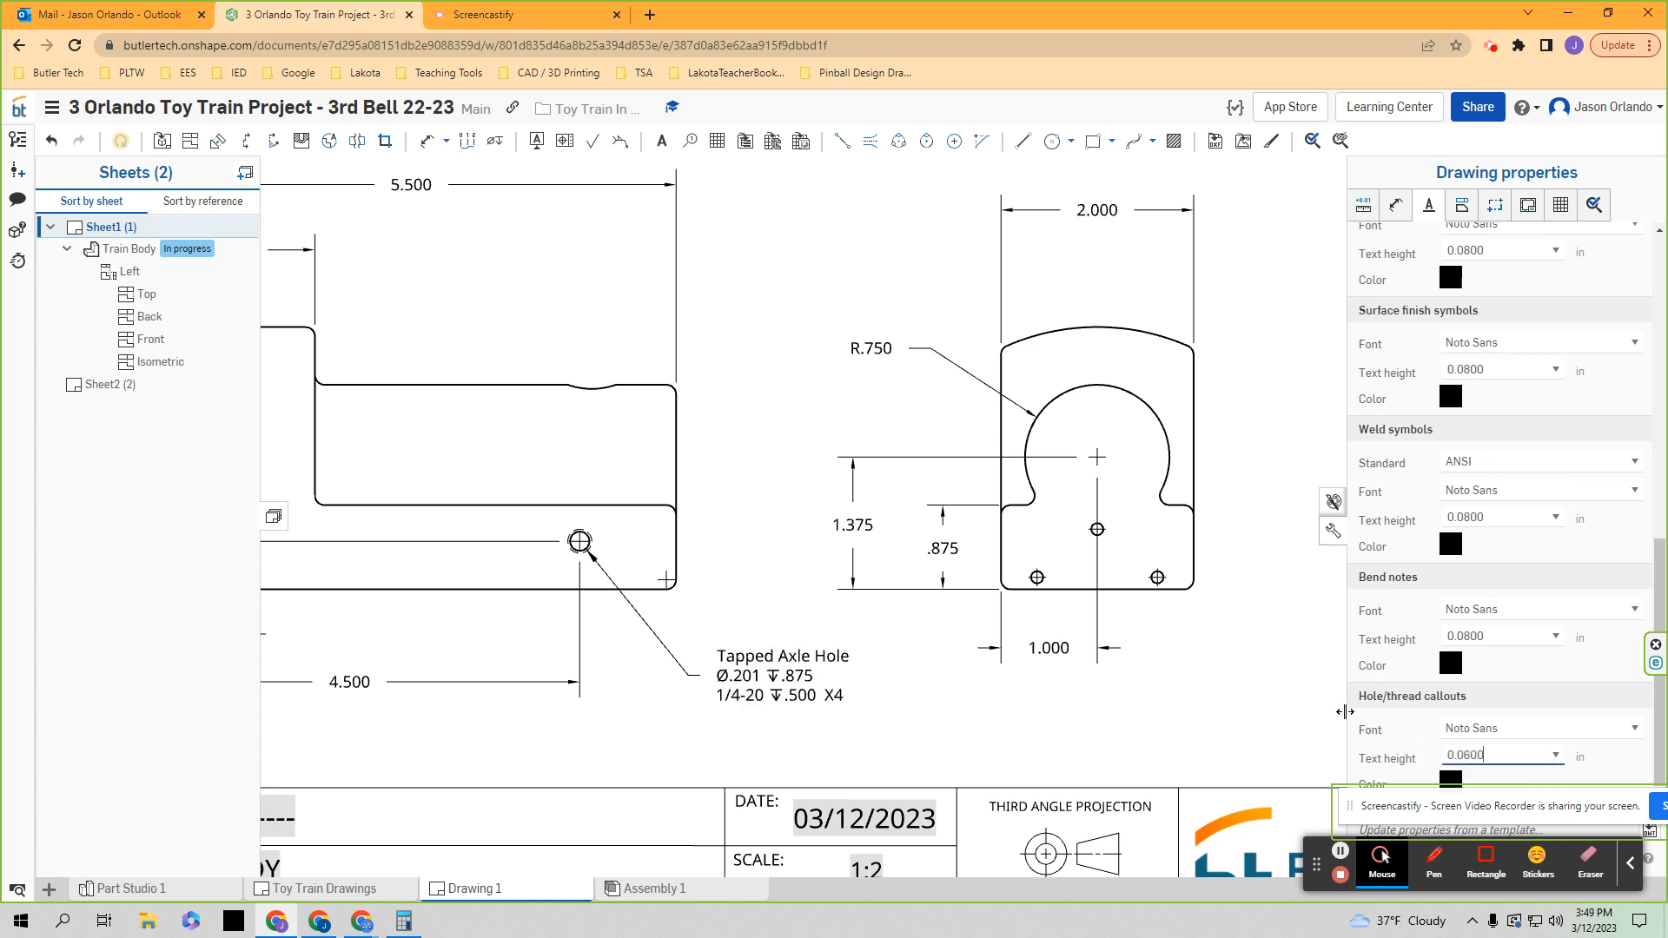
{"action": "scroll", "coordinate": [830, 678], "scroll_direction": "down", "scroll_amount": 3}
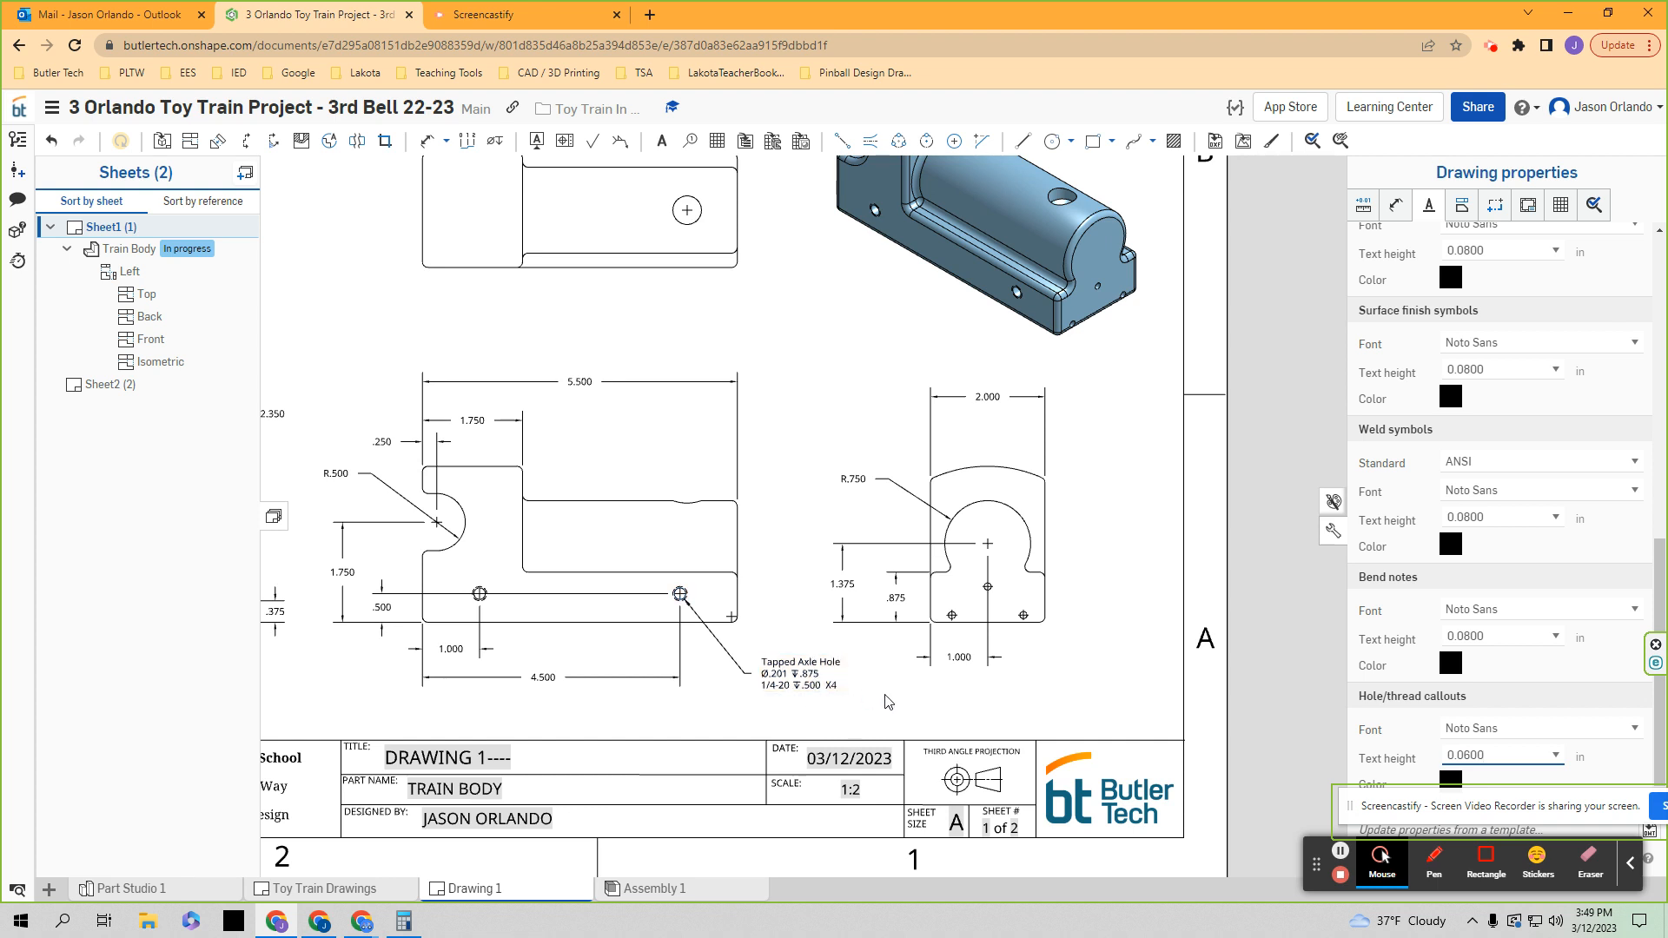
{"action": "middle_click_drag", "start_coordinate": [886, 696], "coordinate": [932, 716]}
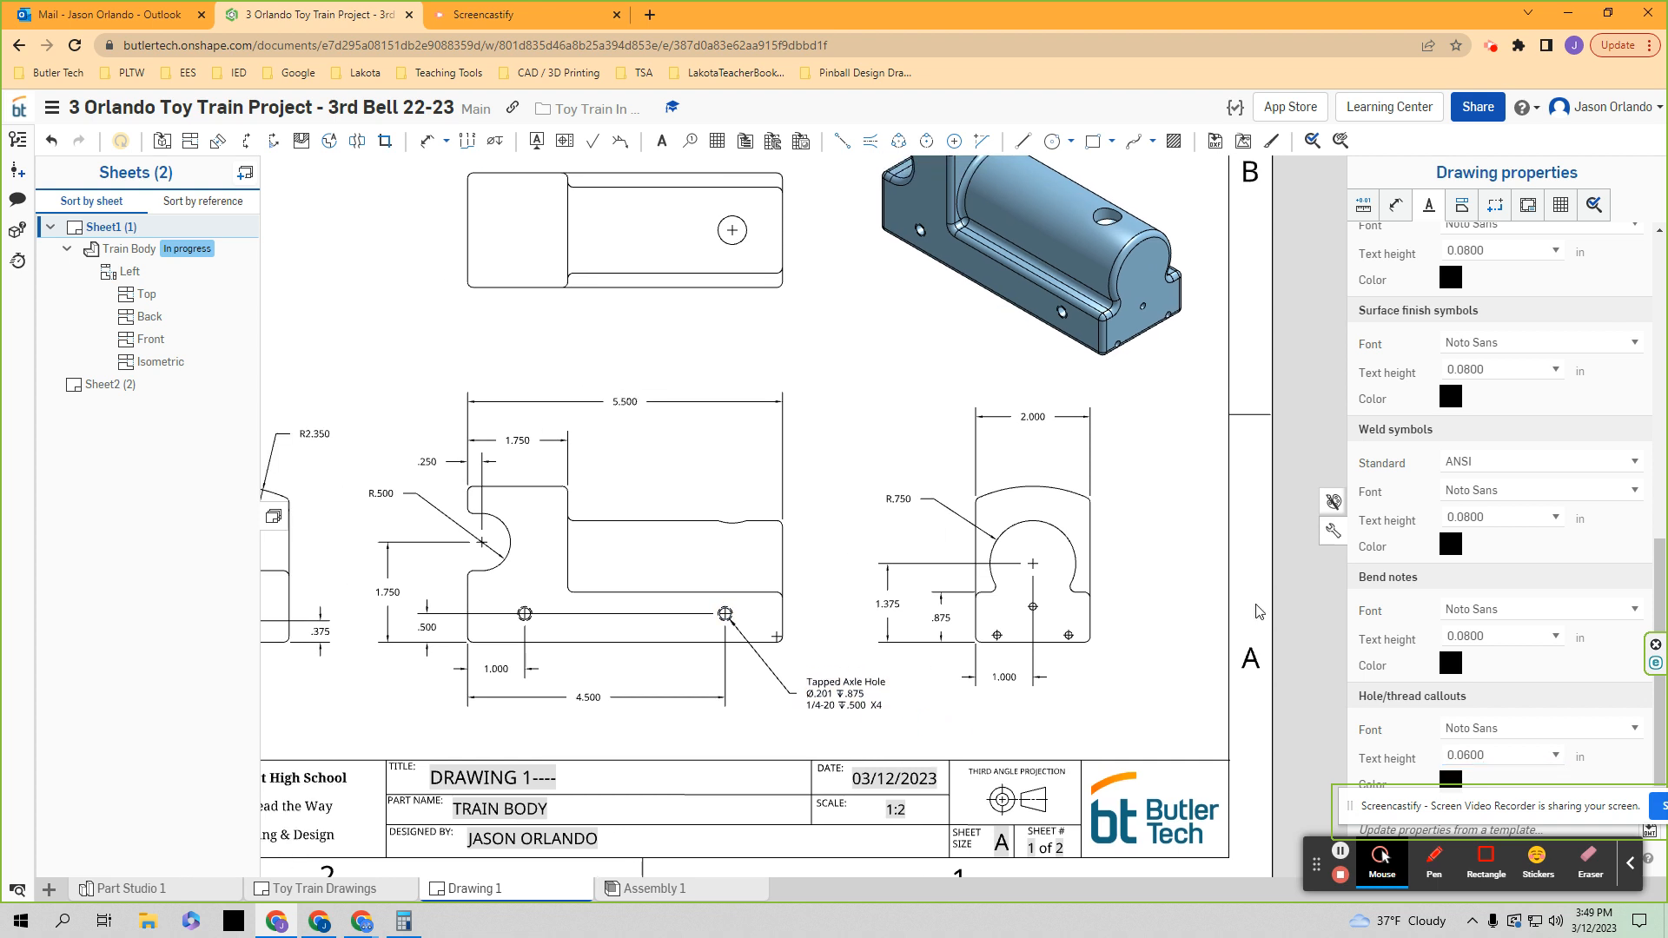
{"action": "left_click", "coordinate": [1329, 532]}
{"action": "scroll", "coordinate": [1169, 563], "scroll_direction": "up", "scroll_amount": 1}
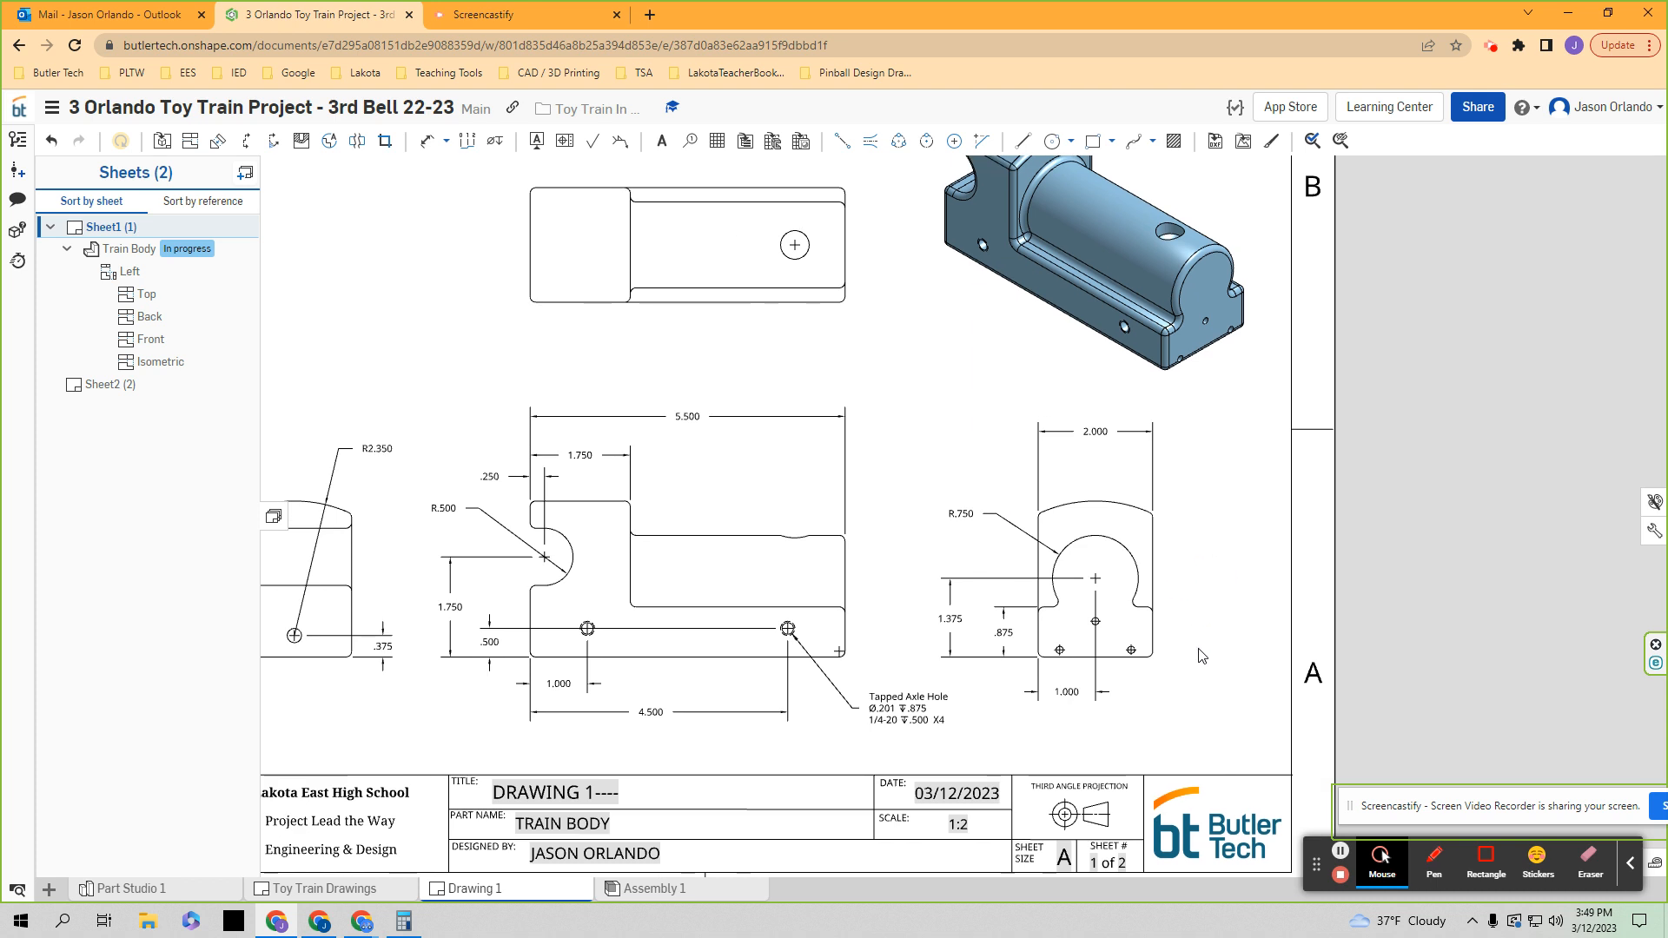
{"action": "scroll", "coordinate": [1199, 643], "scroll_direction": "up", "scroll_amount": 1}
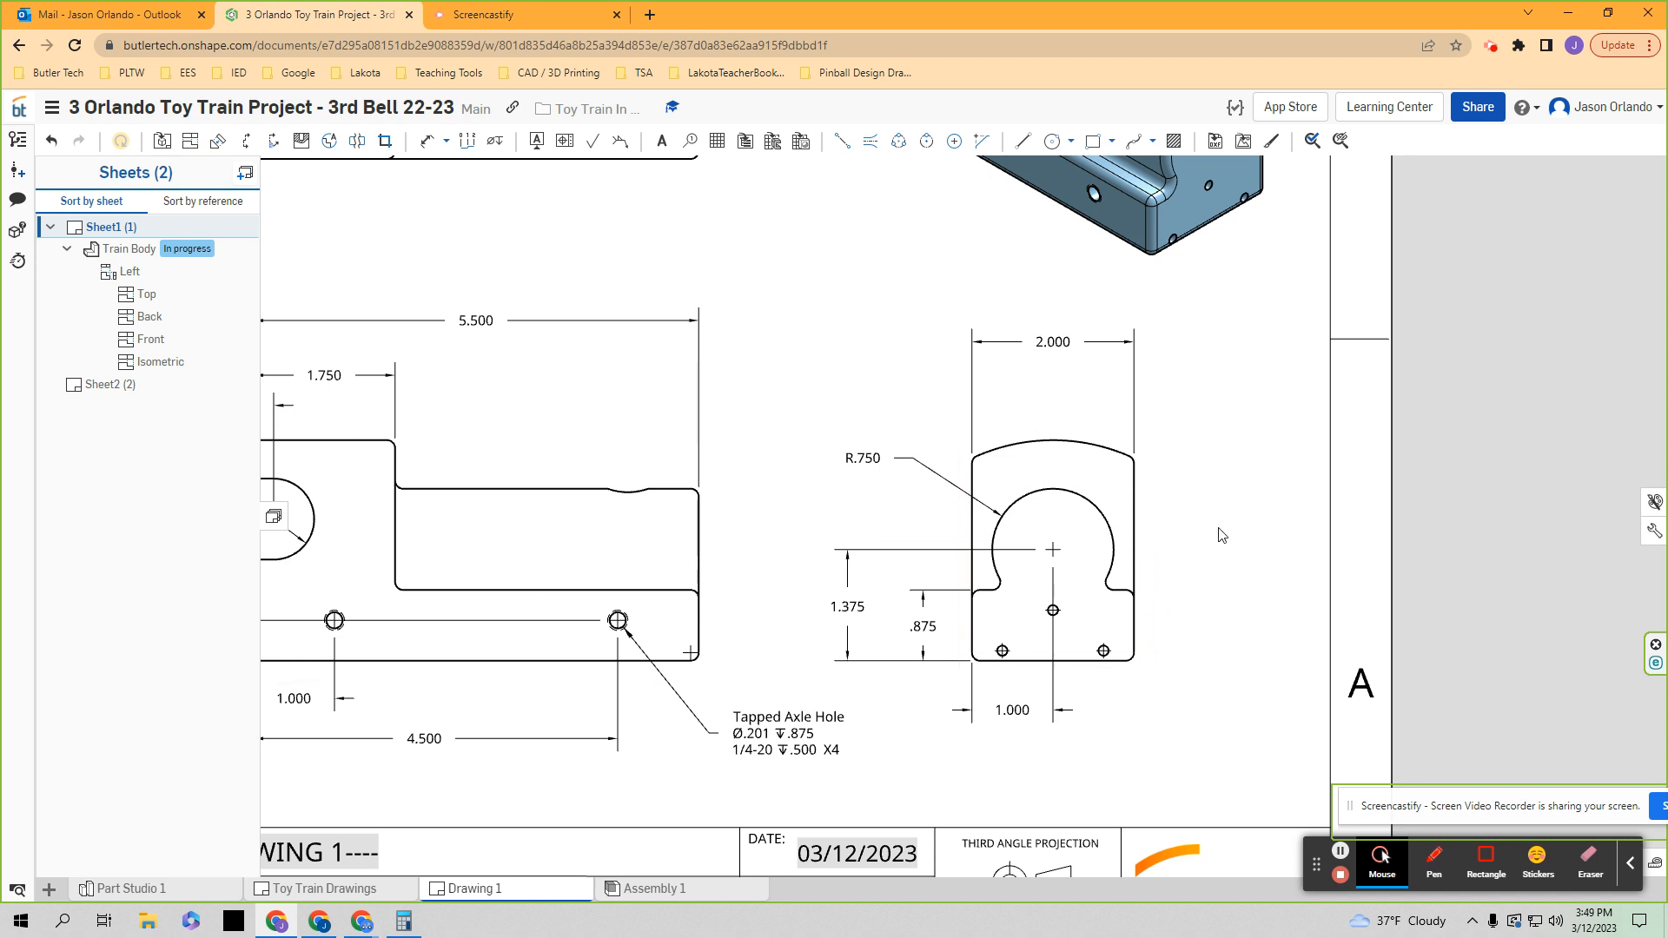
{"action": "middle_click_drag", "start_coordinate": [1220, 535], "coordinate": [1275, 548]}
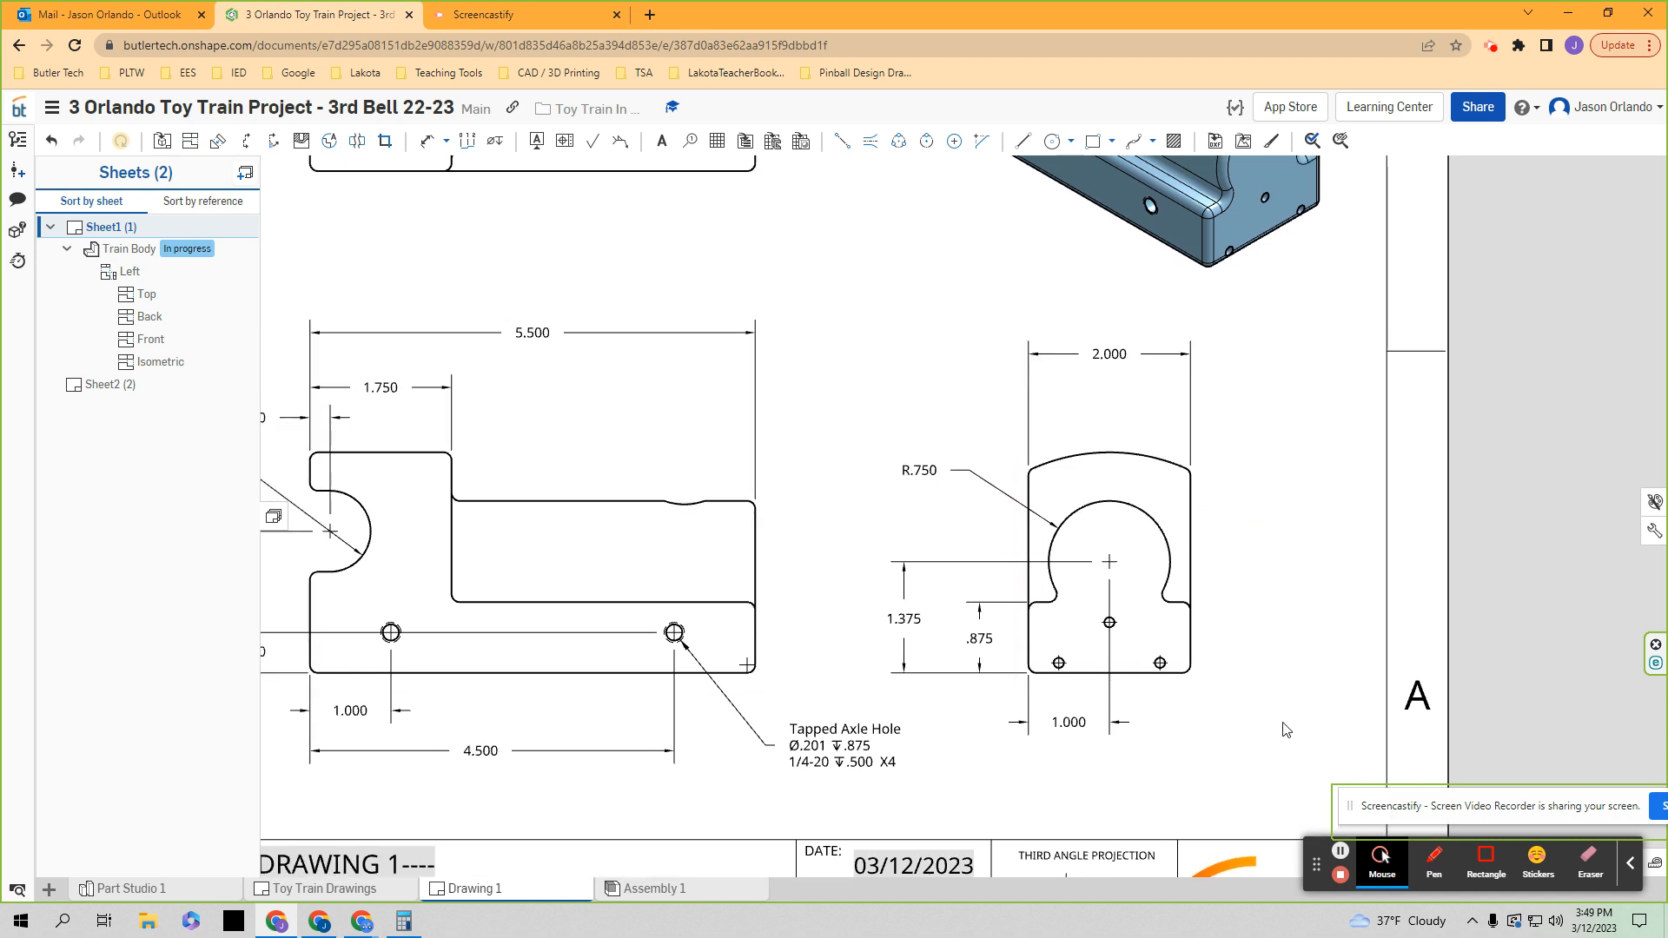
{"action": "scroll", "coordinate": [1286, 730], "scroll_direction": "up", "scroll_amount": 3}
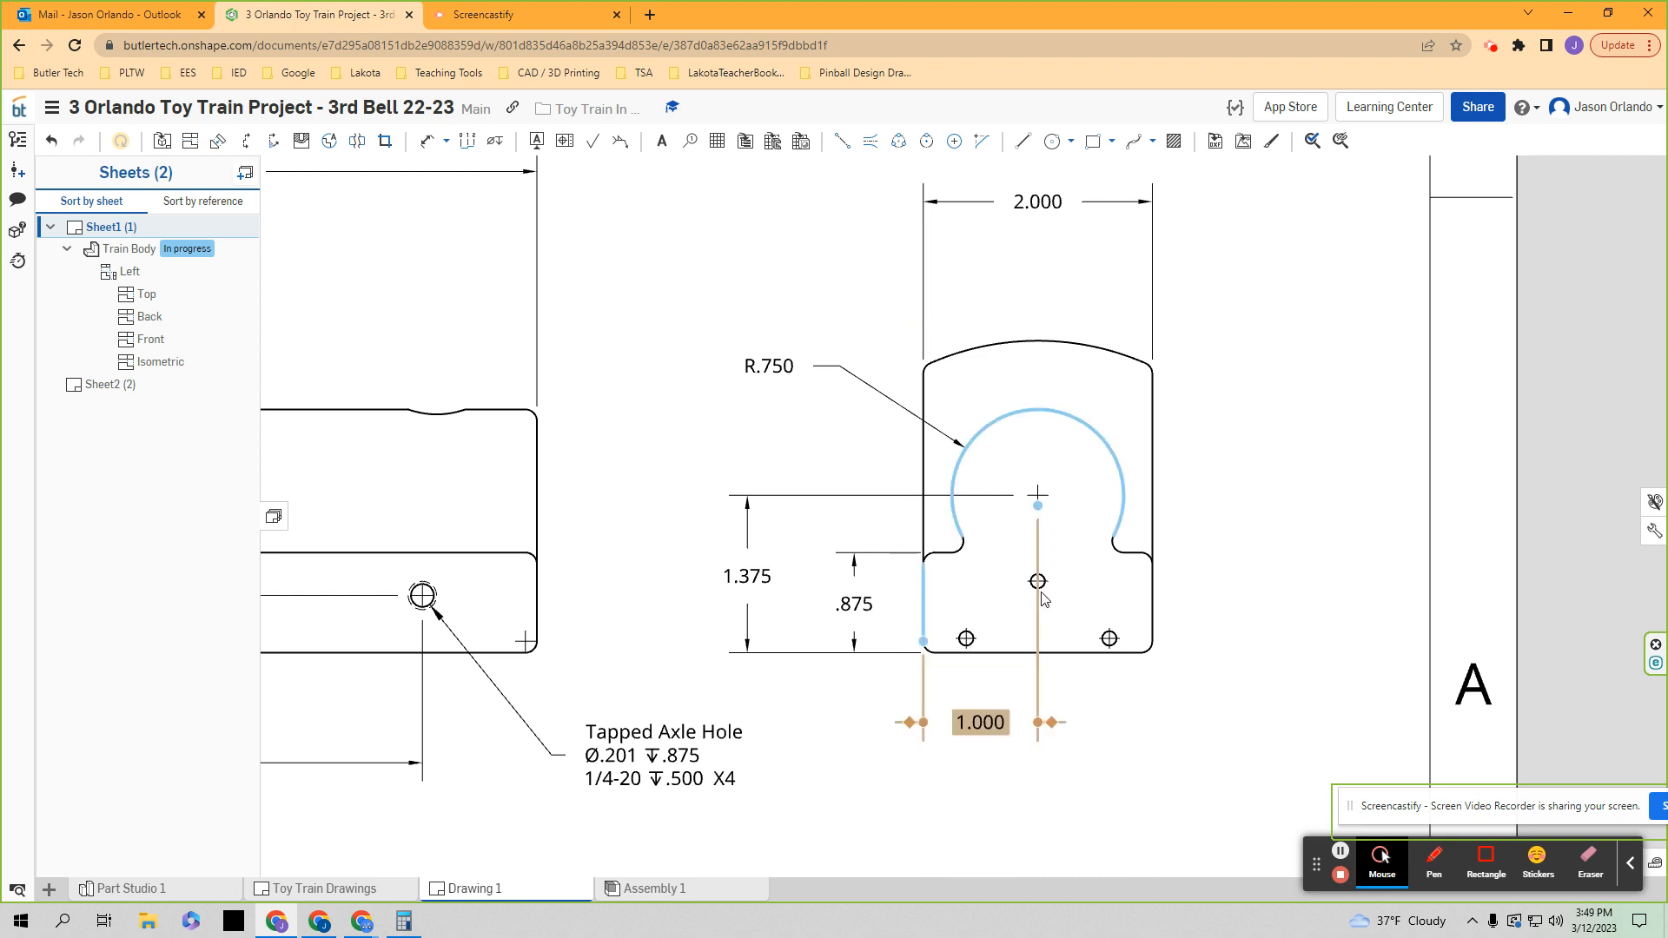
- Lower the arc-center horizontal dimension, then dimension the horizontal distance from the Front view's left edge to the lower-left hole, placed below the outline
{"action": "scroll", "coordinate": [1188, 720], "scroll_direction": "down", "scroll_amount": 3}
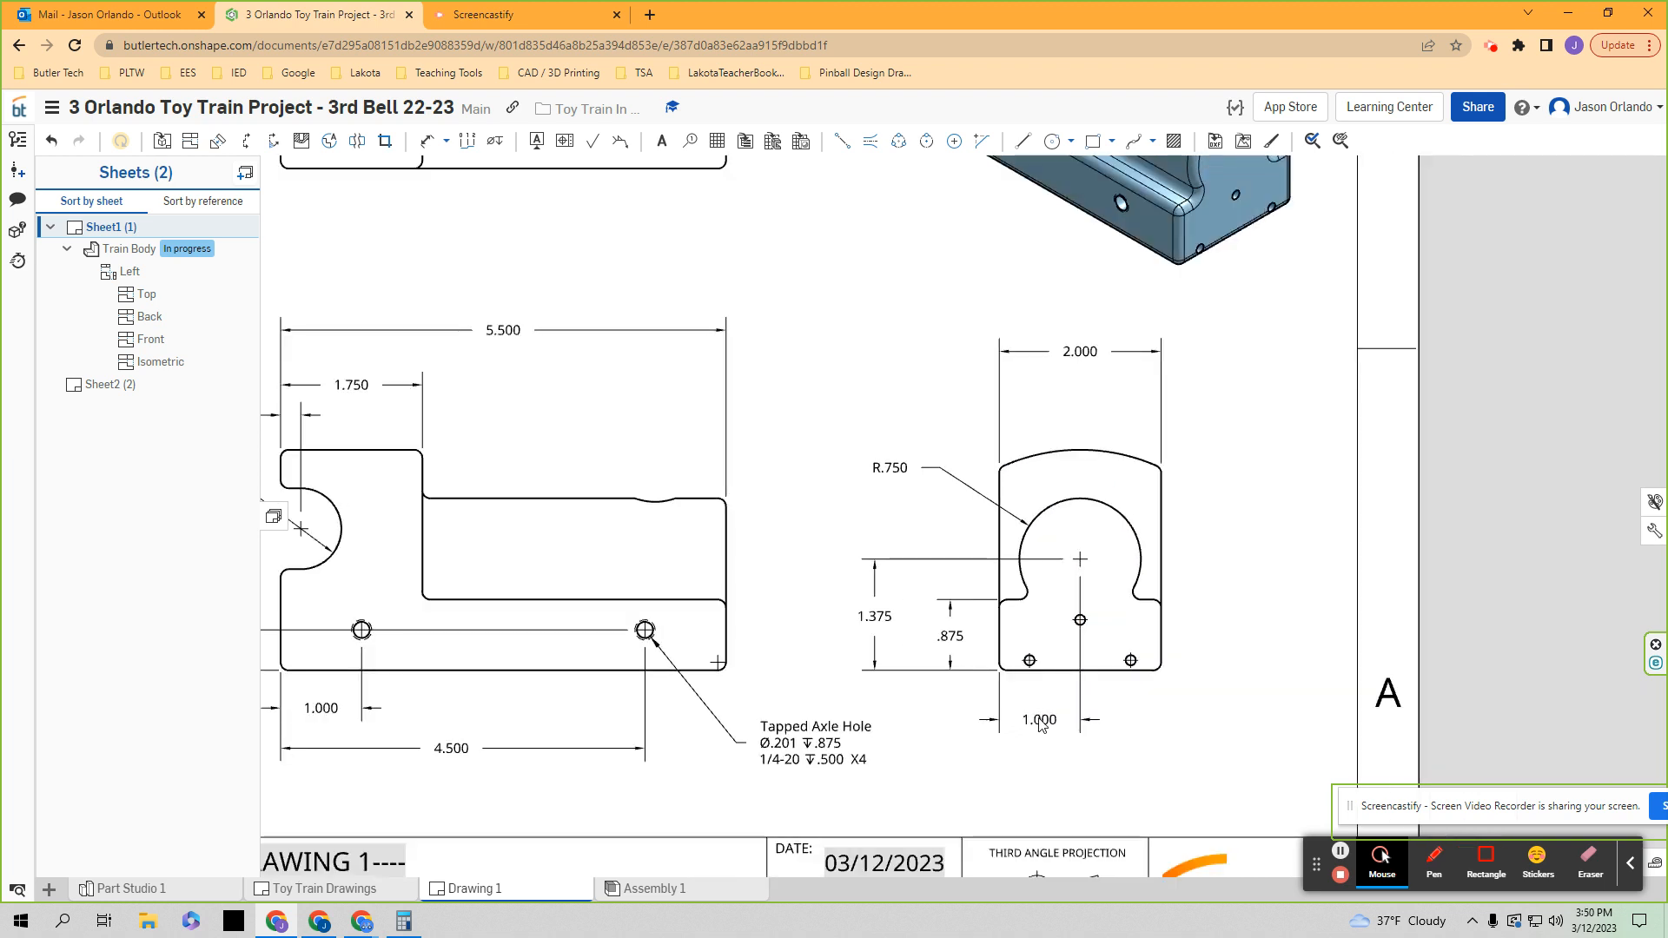
{"action": "left_click_drag", "start_coordinate": [1047, 721], "coordinate": [1047, 758]}
{"action": "left_click", "coordinate": [429, 141]}
{"action": "scroll", "coordinate": [1170, 657], "scroll_direction": "up", "scroll_amount": 6}
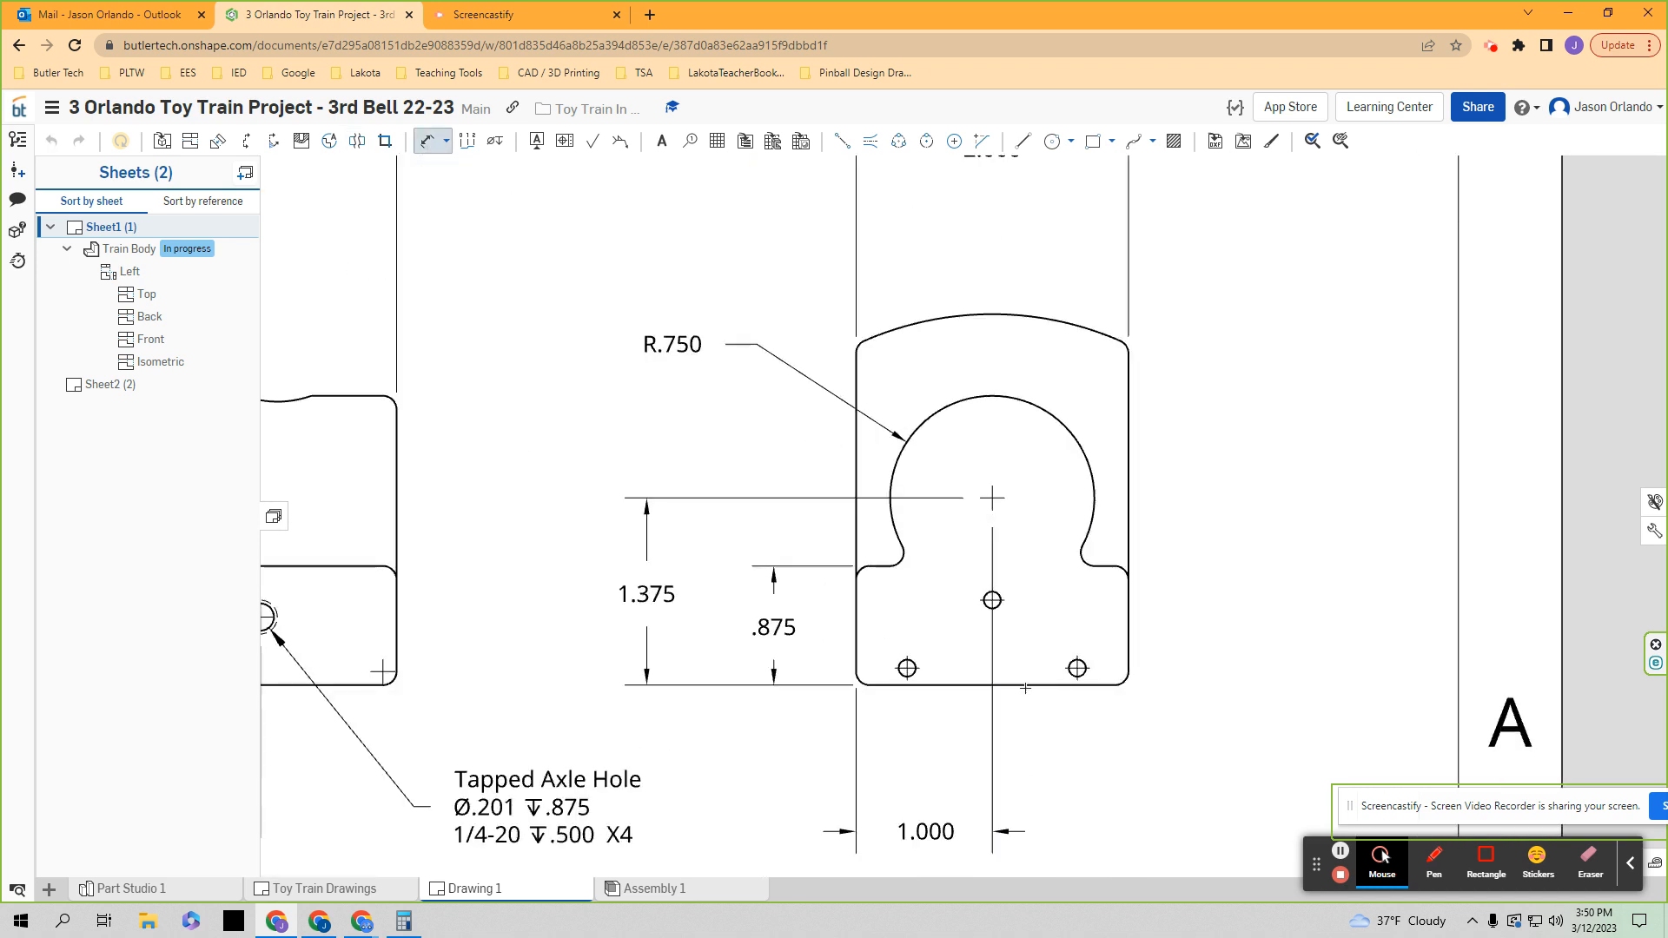
{"action": "middle_click_drag", "start_coordinate": [883, 732], "coordinate": [875, 681]}
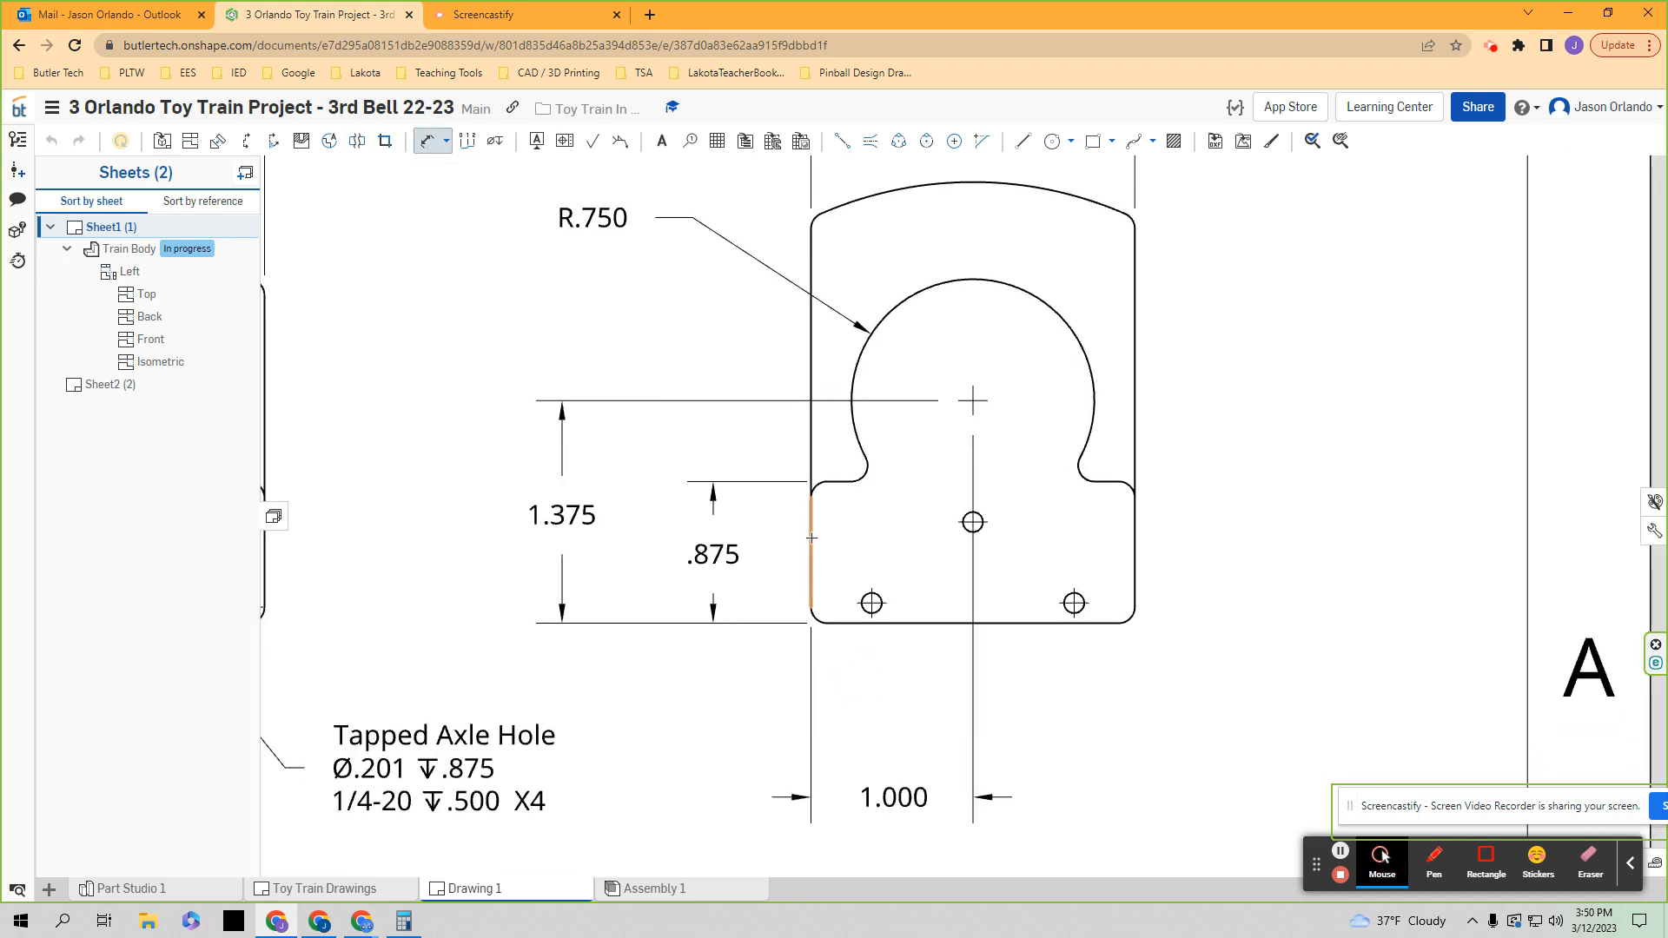
{"action": "left_click", "coordinate": [811, 593]}
{"action": "scroll", "coordinate": [836, 618], "scroll_direction": "up", "scroll_amount": 2}
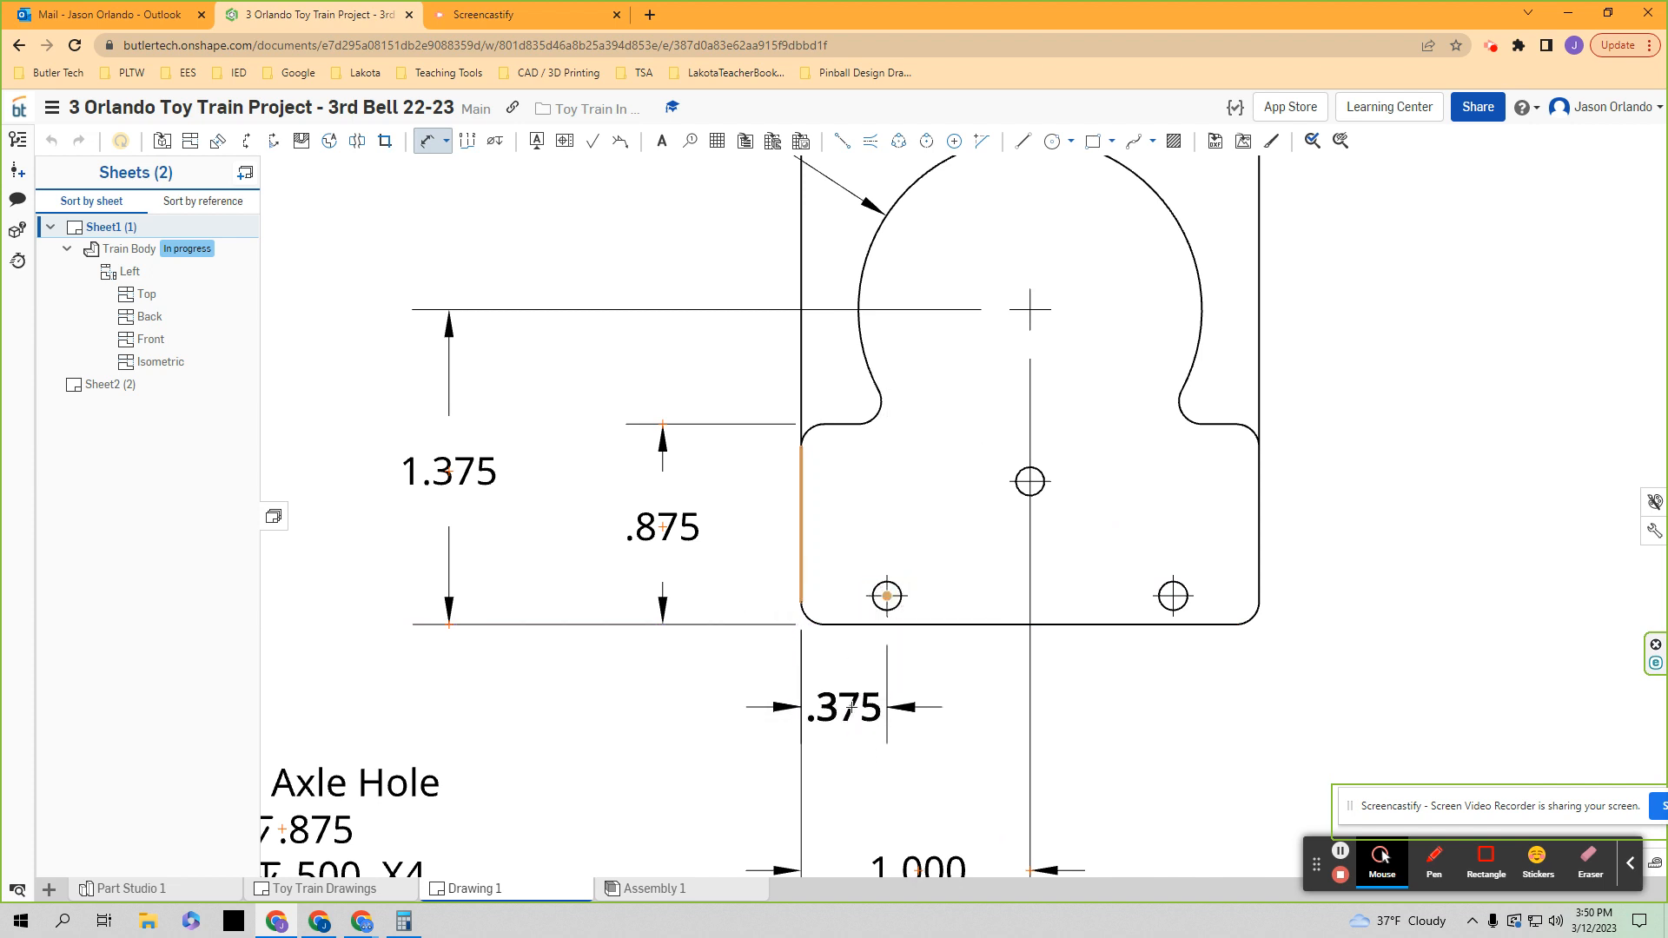
{"action": "left_click", "coordinate": [847, 708]}
- Dimension the horizontal distance from the Front view's left edge to the lower-right hole, placing it below the other horizontal dimensions
{"action": "left_click", "coordinate": [801, 596]}
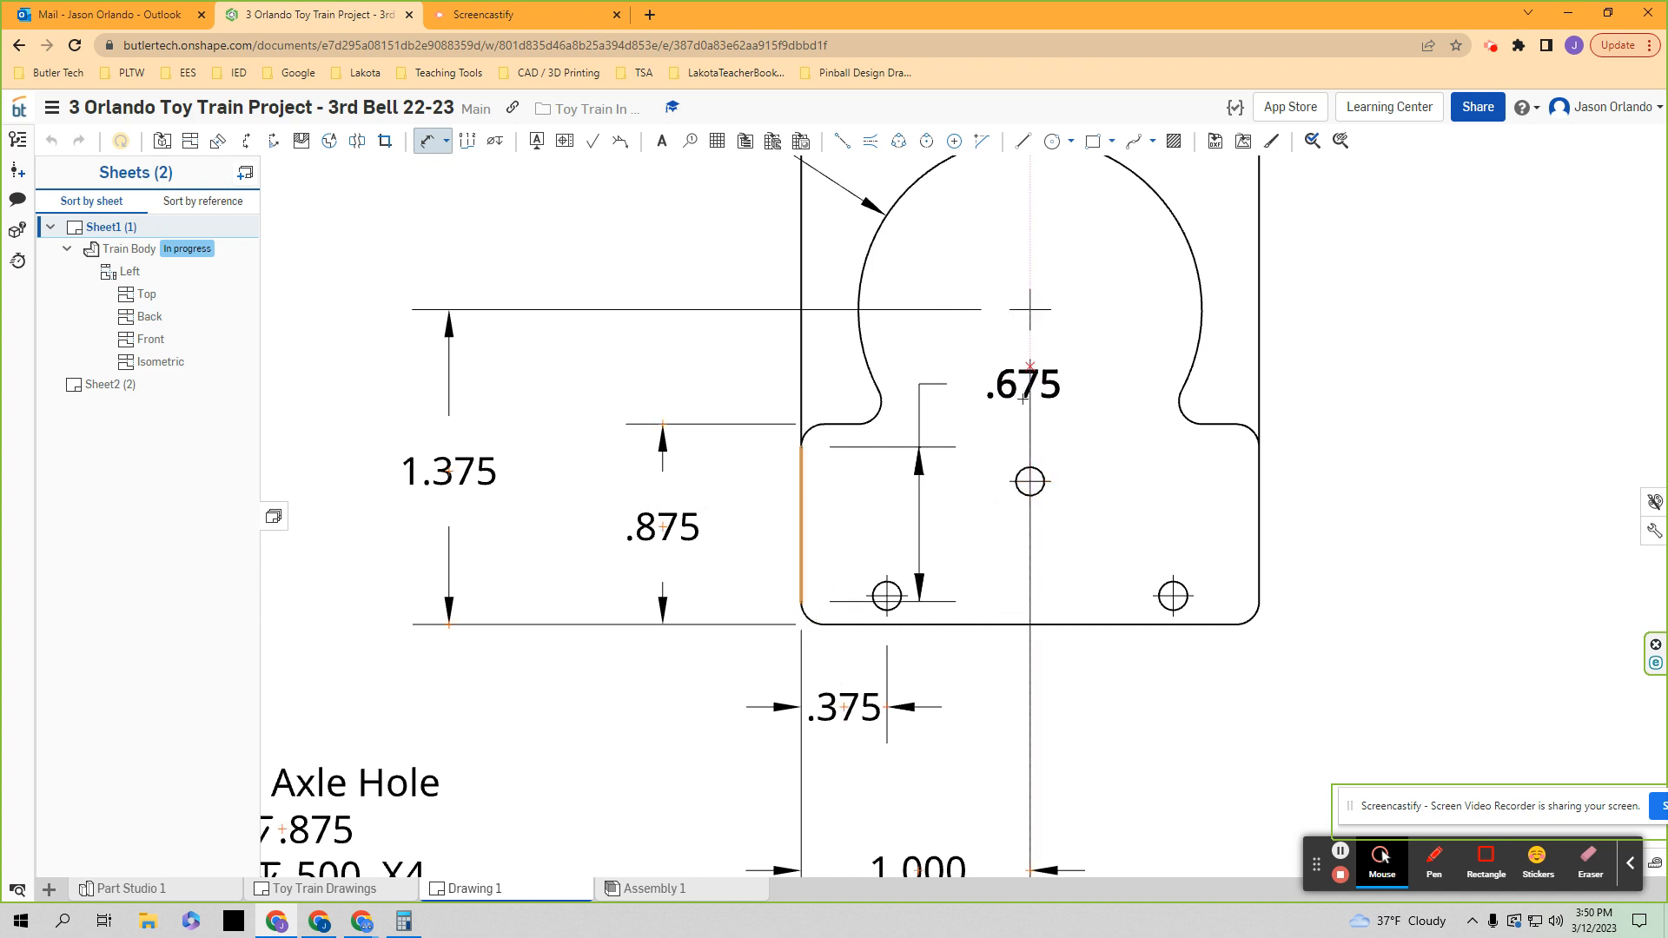
{"action": "scroll", "coordinate": [1010, 618], "scroll_direction": "up", "scroll_amount": 2}
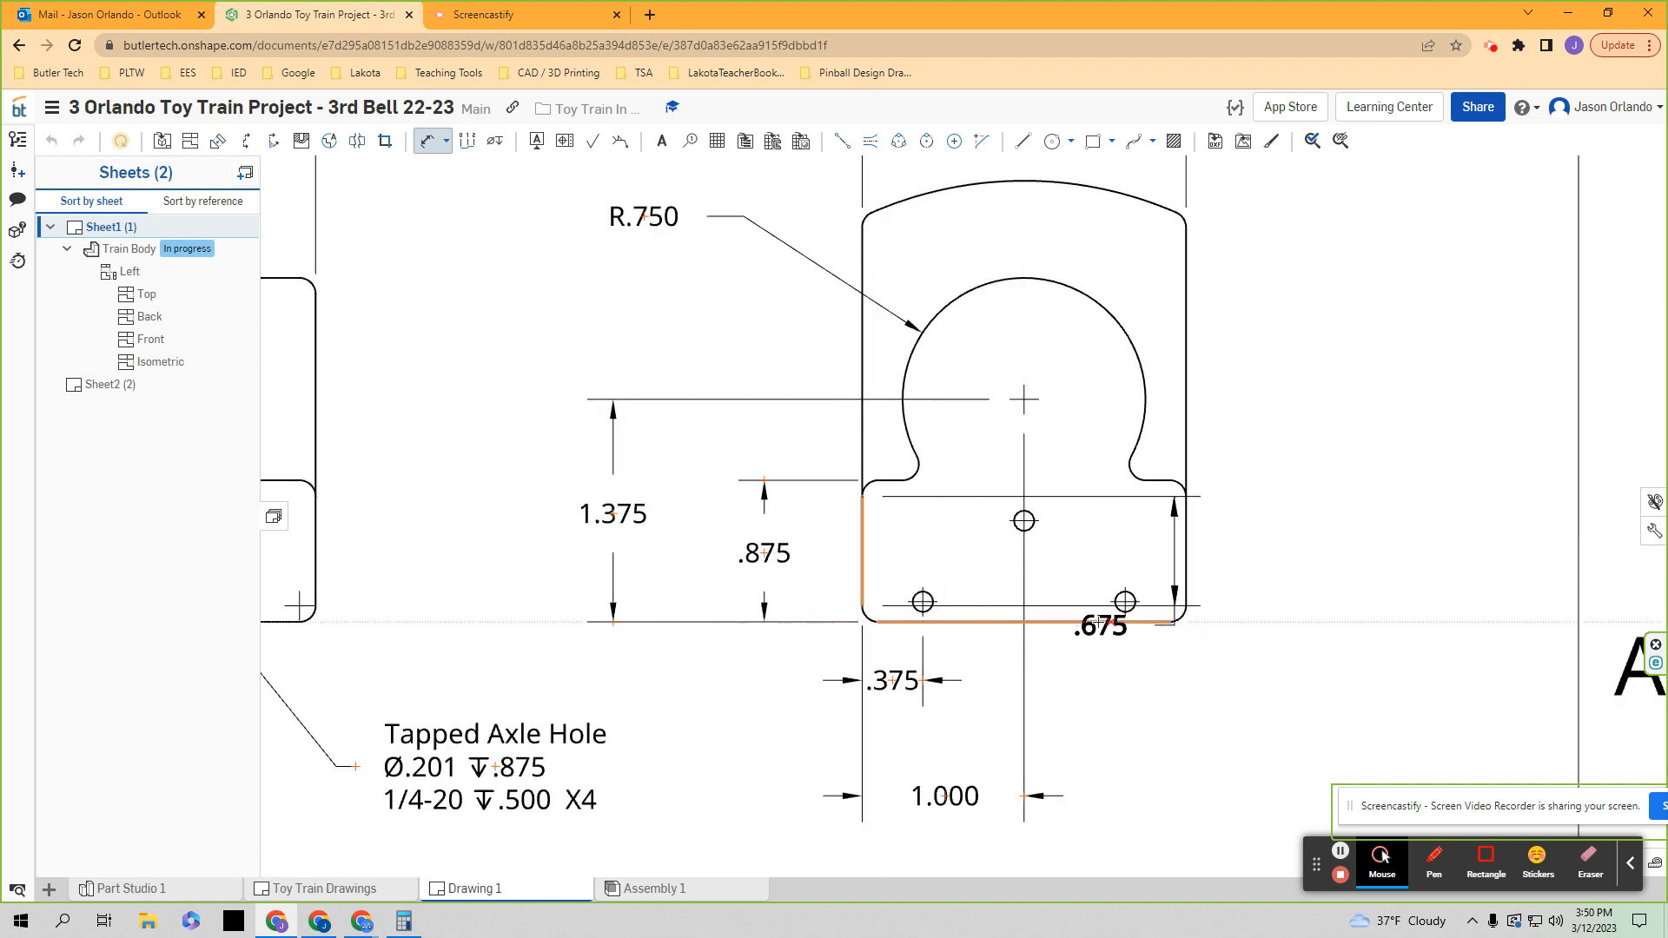
{"action": "scroll", "coordinate": [1094, 624], "scroll_direction": "down", "scroll_amount": 3}
{"action": "left_click", "coordinate": [1151, 592]}
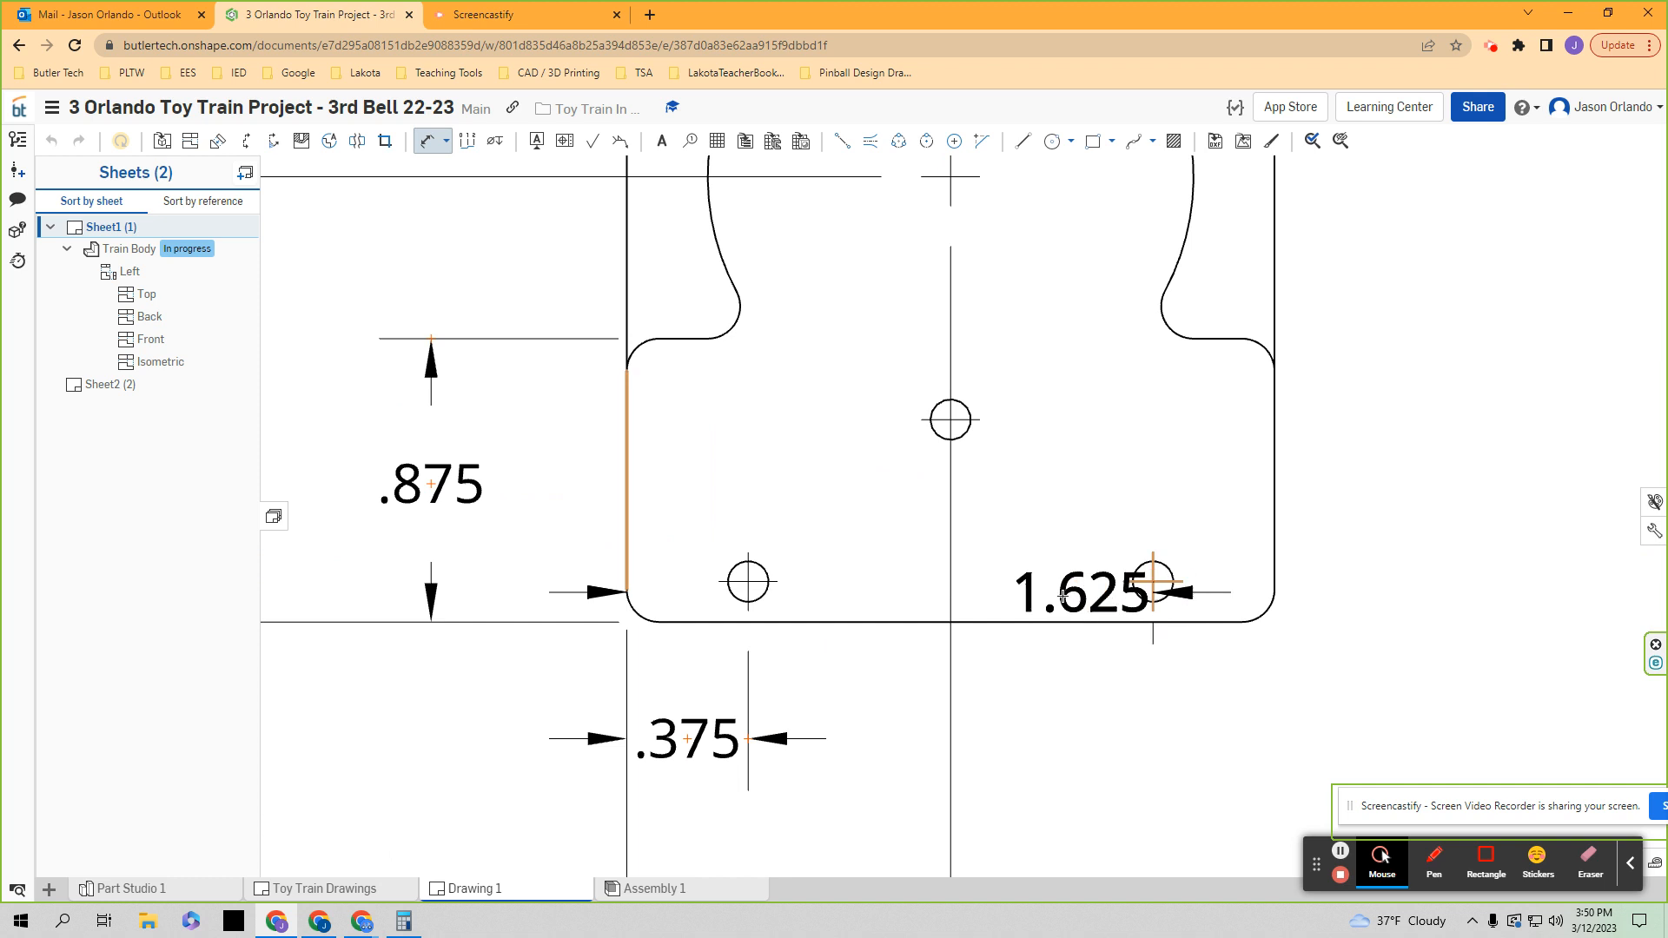
{"action": "scroll", "coordinate": [1057, 597], "scroll_direction": "up", "scroll_amount": 4}
{"action": "left_click", "coordinate": [998, 779]}
- Tighten the spacing of the stacked horizontal dimensions below the Front view and move the lower-left hole dimension's text outside its extension lines to the left
{"action": "left_click_drag", "start_coordinate": [962, 729], "coordinate": [958, 695]}
{"action": "left_click_drag", "start_coordinate": [998, 779], "coordinate": [1005, 739]}
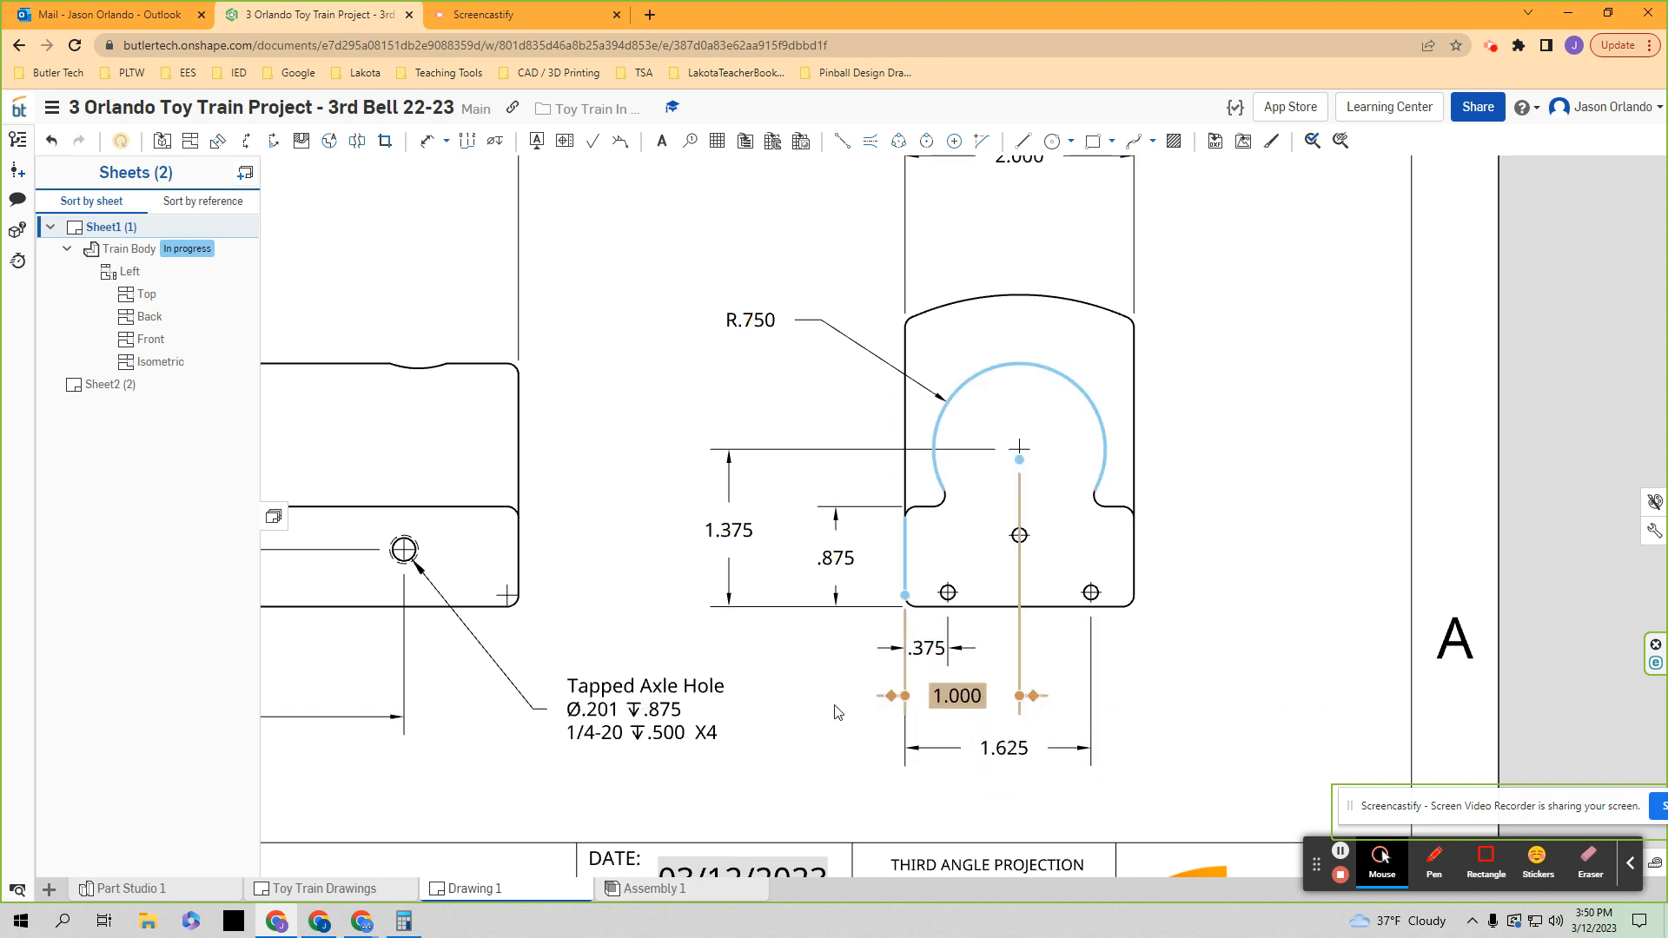
{"action": "scroll", "coordinate": [889, 648], "scroll_direction": "up", "scroll_amount": 4}
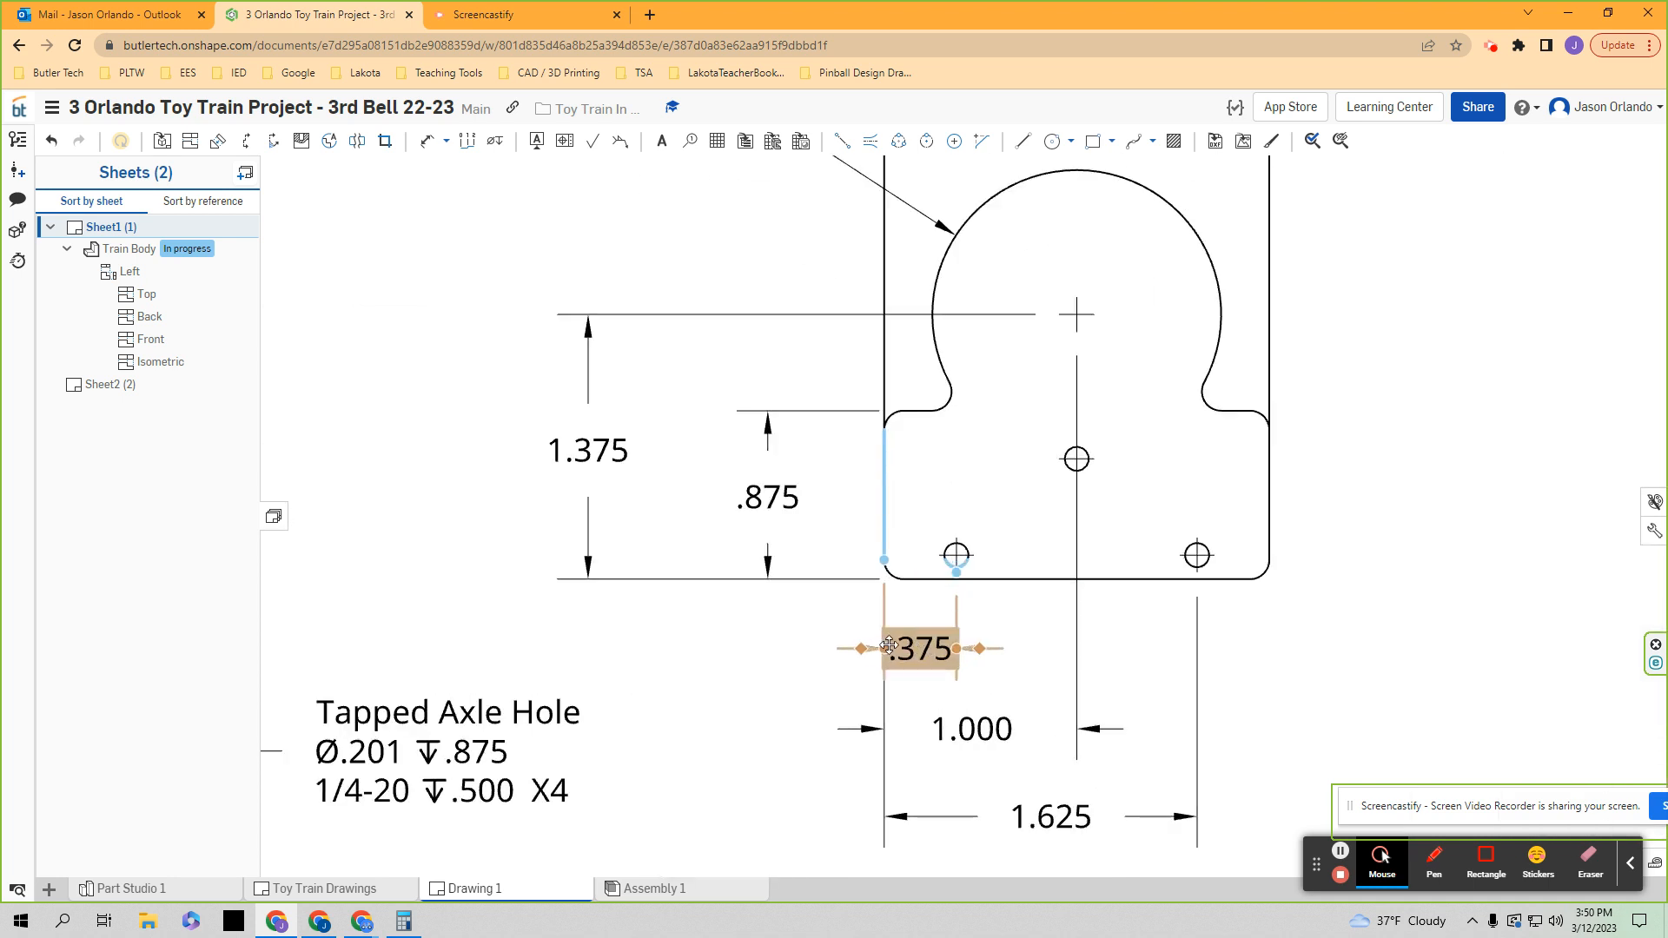
{"action": "scroll", "coordinate": [934, 655], "scroll_direction": "down", "scroll_amount": 1}
{"action": "left_click_drag", "start_coordinate": [926, 652], "coordinate": [814, 651]}
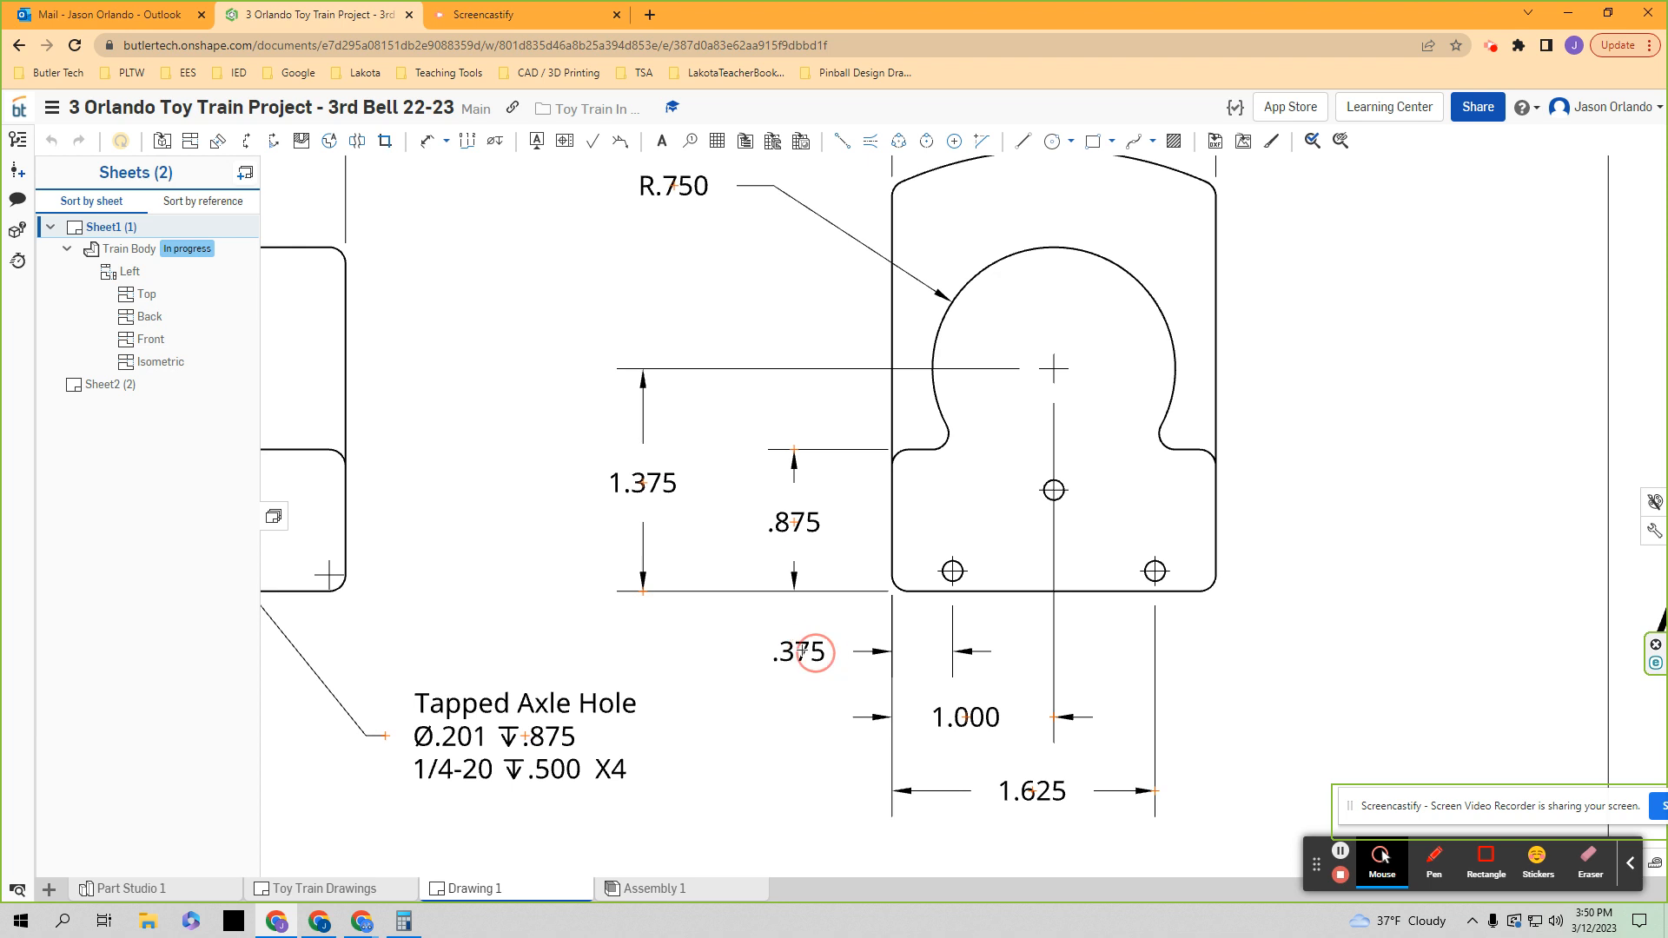
{"action": "scroll", "coordinate": [1268, 674], "scroll_direction": "down", "scroll_amount": 1}
{"action": "middle_click_drag", "start_coordinate": [1257, 676], "coordinate": [1206, 671]}
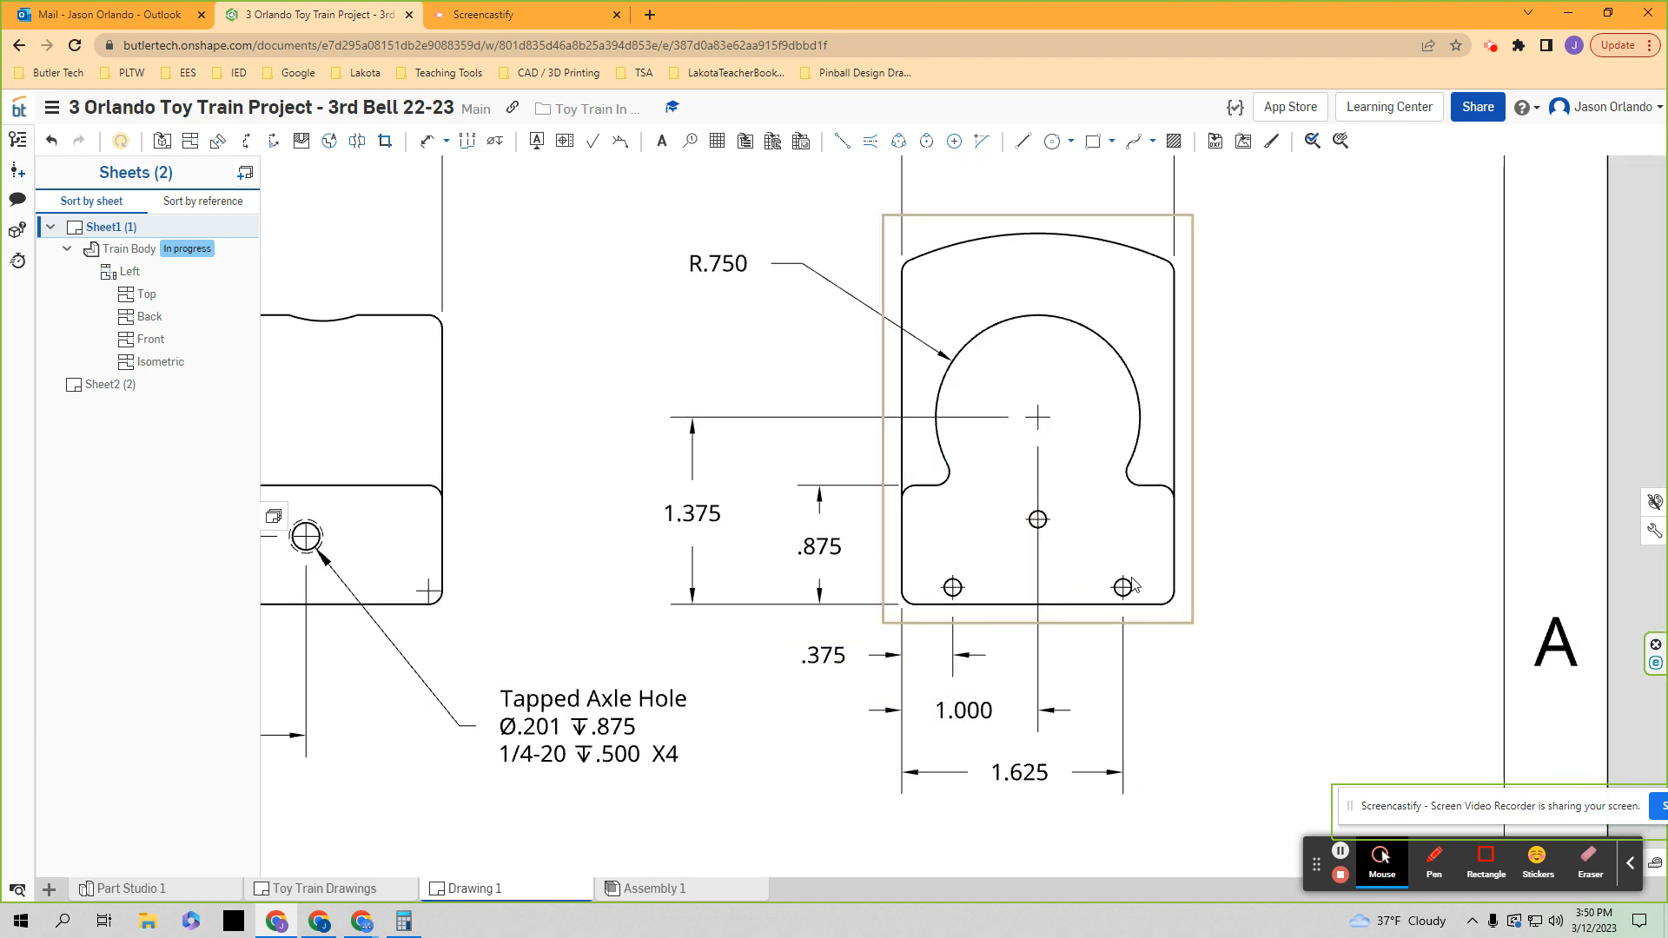
- Dimension the vertical distance from the Front view's bottom edge to the lower-left hole, placing it to the right of the outline
{"action": "left_click", "coordinate": [434, 146]}
{"action": "scroll", "coordinate": [1190, 603], "scroll_direction": "up", "scroll_amount": 1}
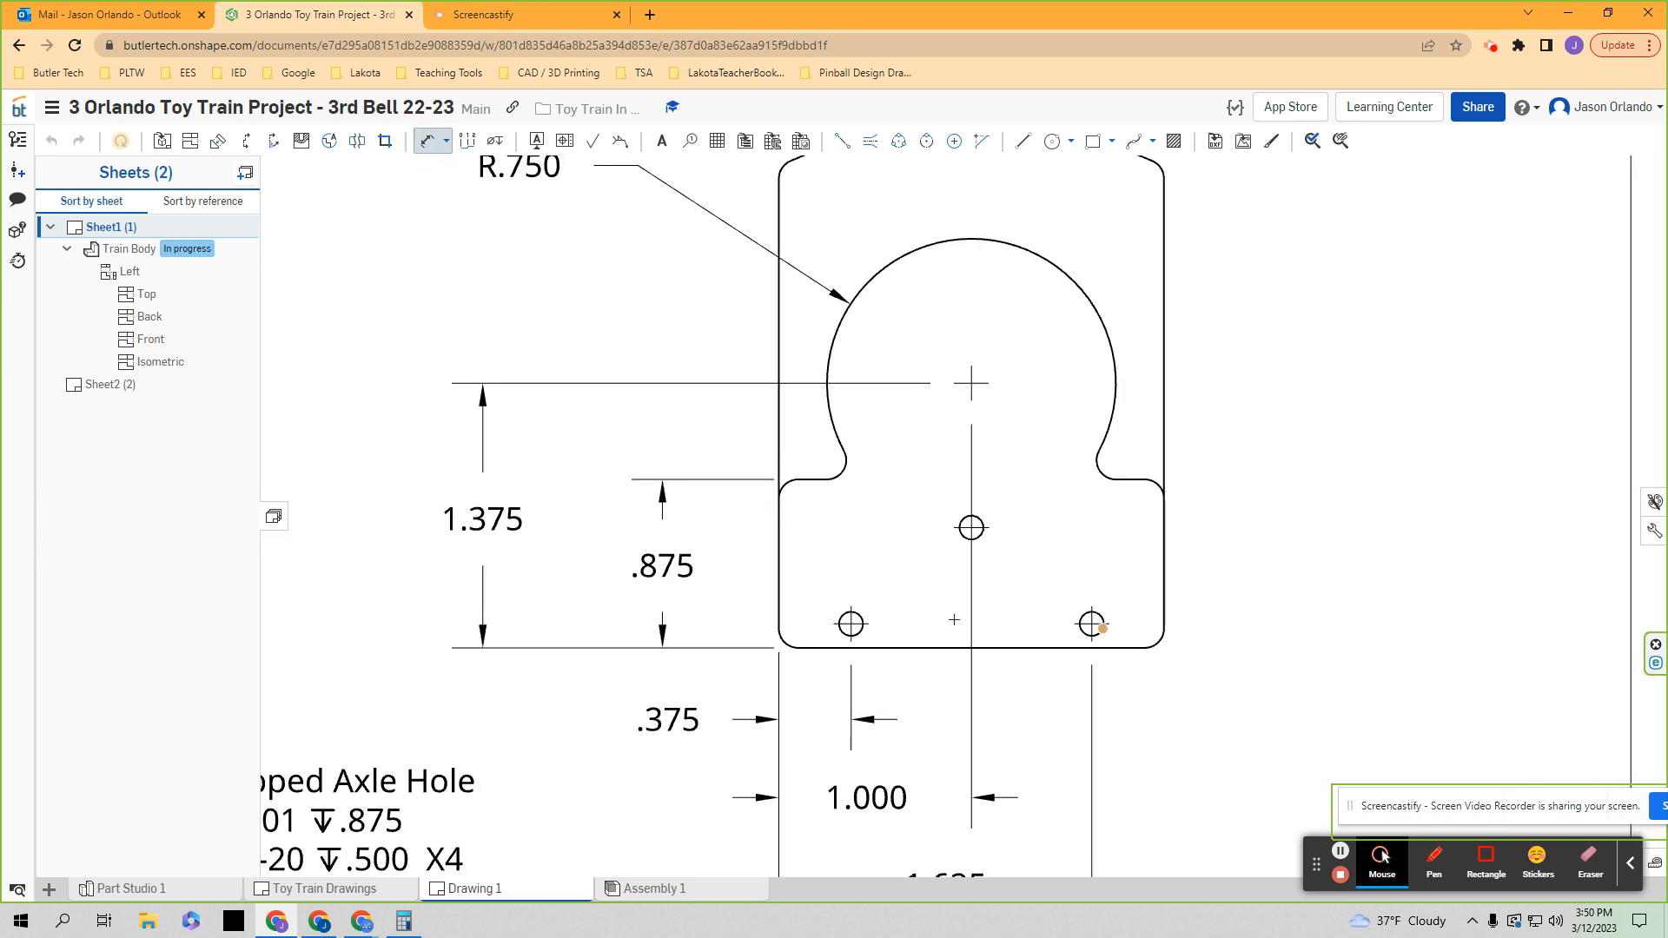
{"action": "left_click", "coordinate": [891, 649]}
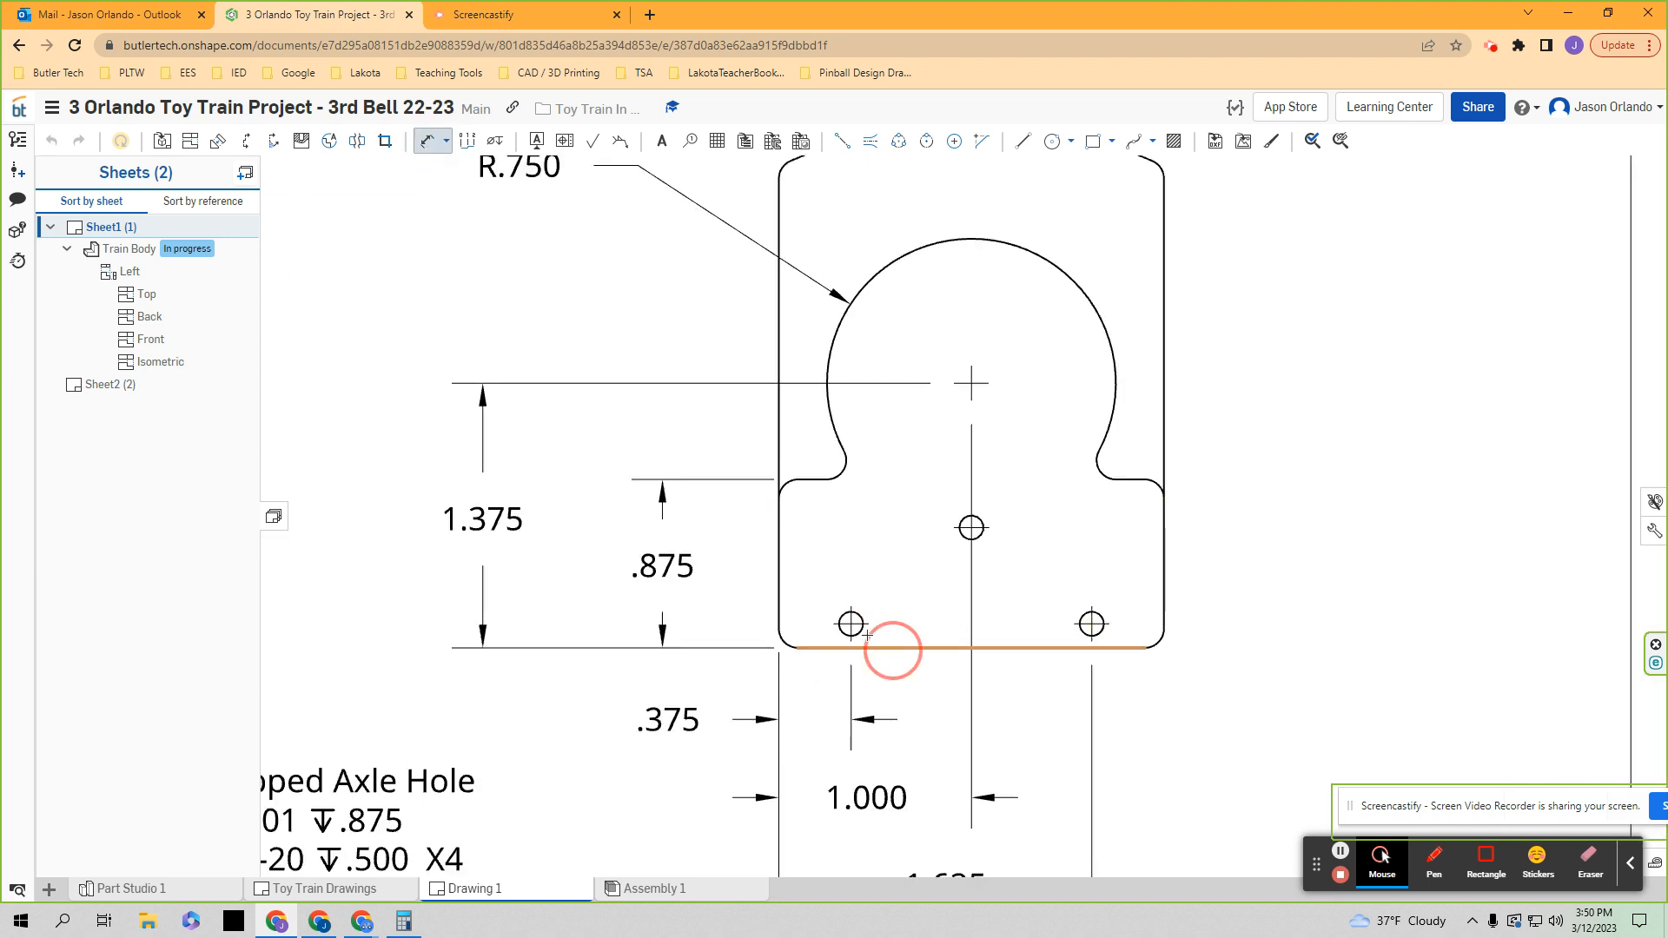
{"action": "left_click", "coordinate": [854, 624]}
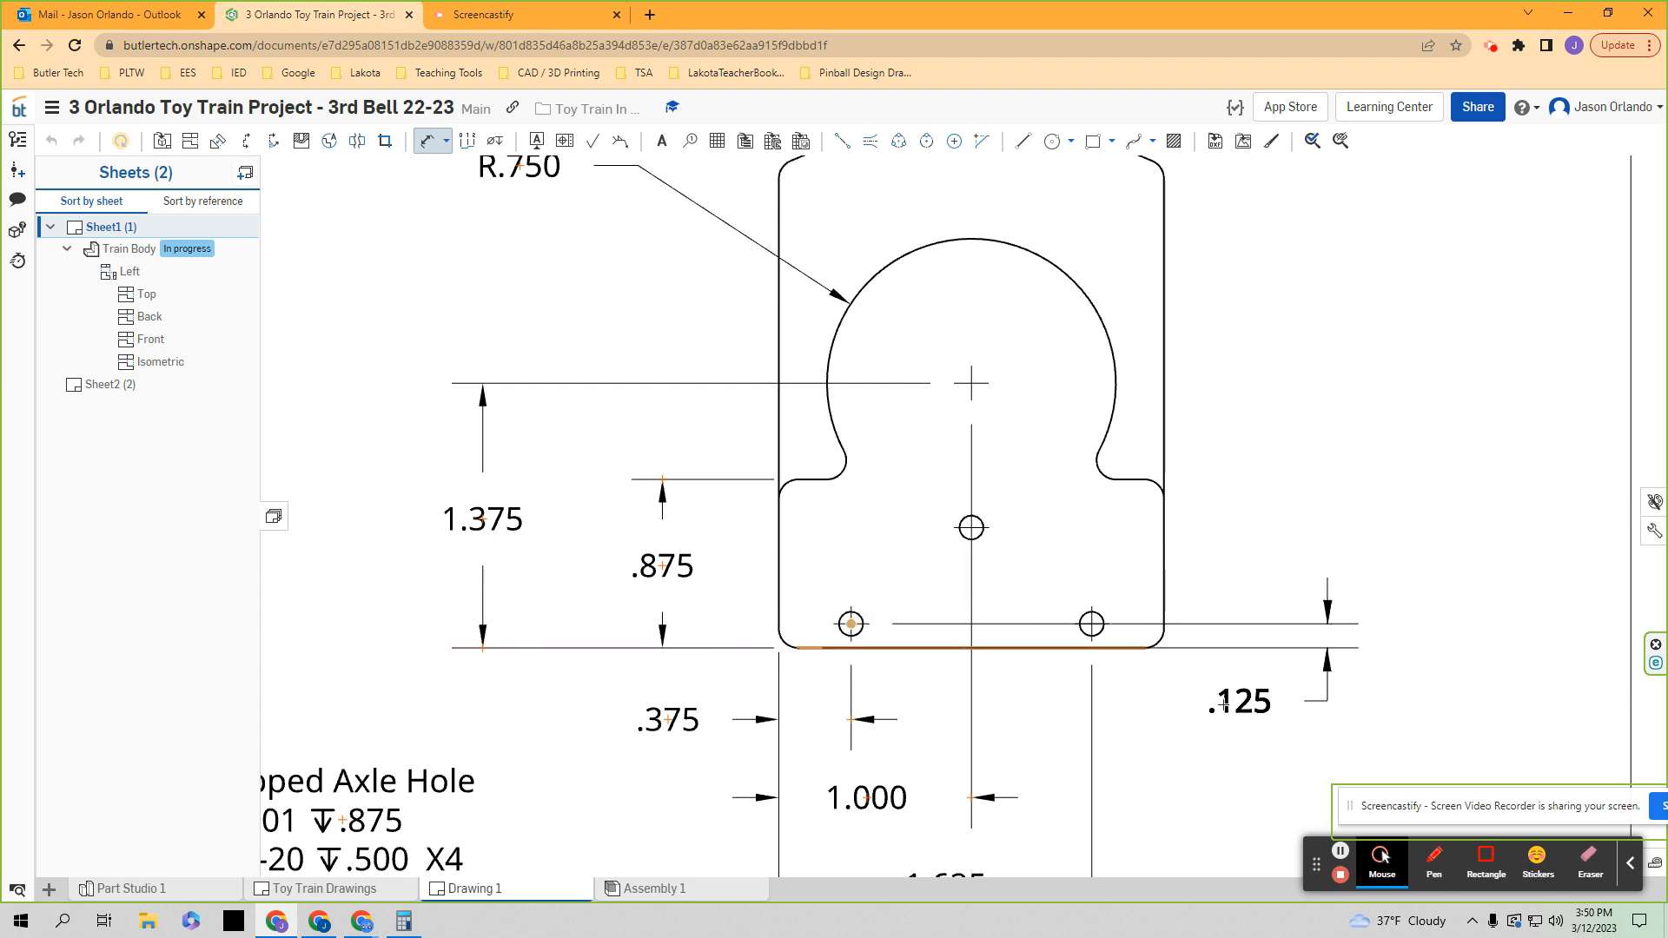
{"action": "left_click", "coordinate": [1205, 719]}
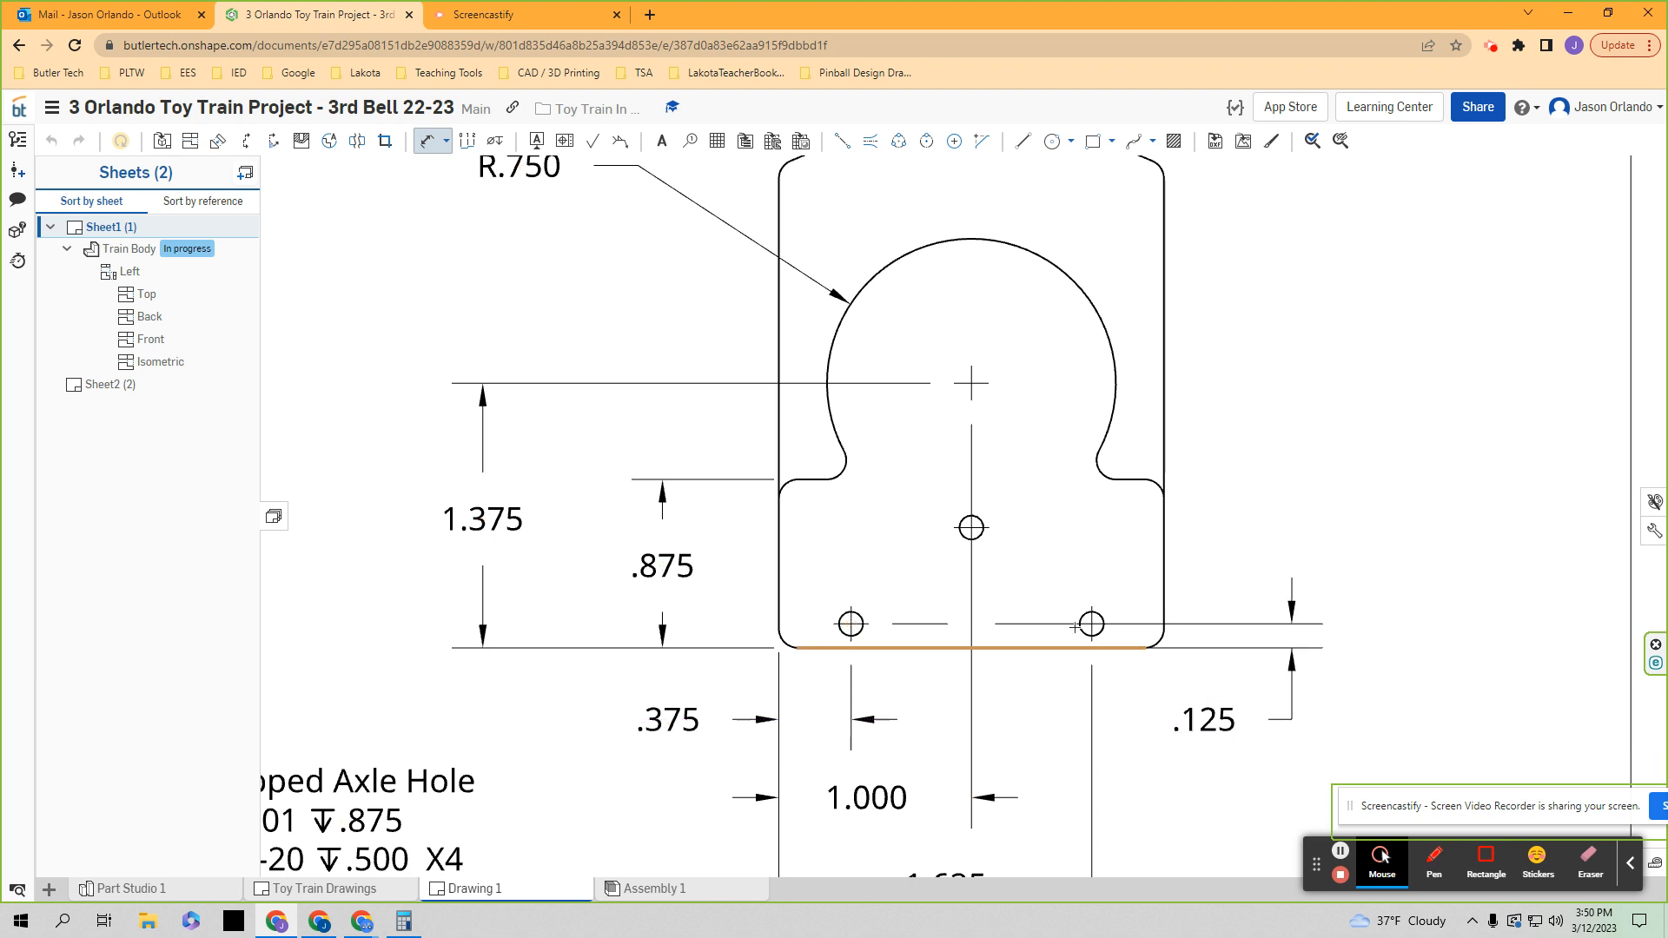
- Dimension the vertical distance from the Front view's bottom edge to the middle hole, placing it outside the lower hole's height dimension
{"action": "scroll", "coordinate": [1065, 630], "scroll_direction": "down", "scroll_amount": 2}
{"action": "middle_click_drag", "start_coordinate": [1157, 683], "coordinate": [1028, 678]}
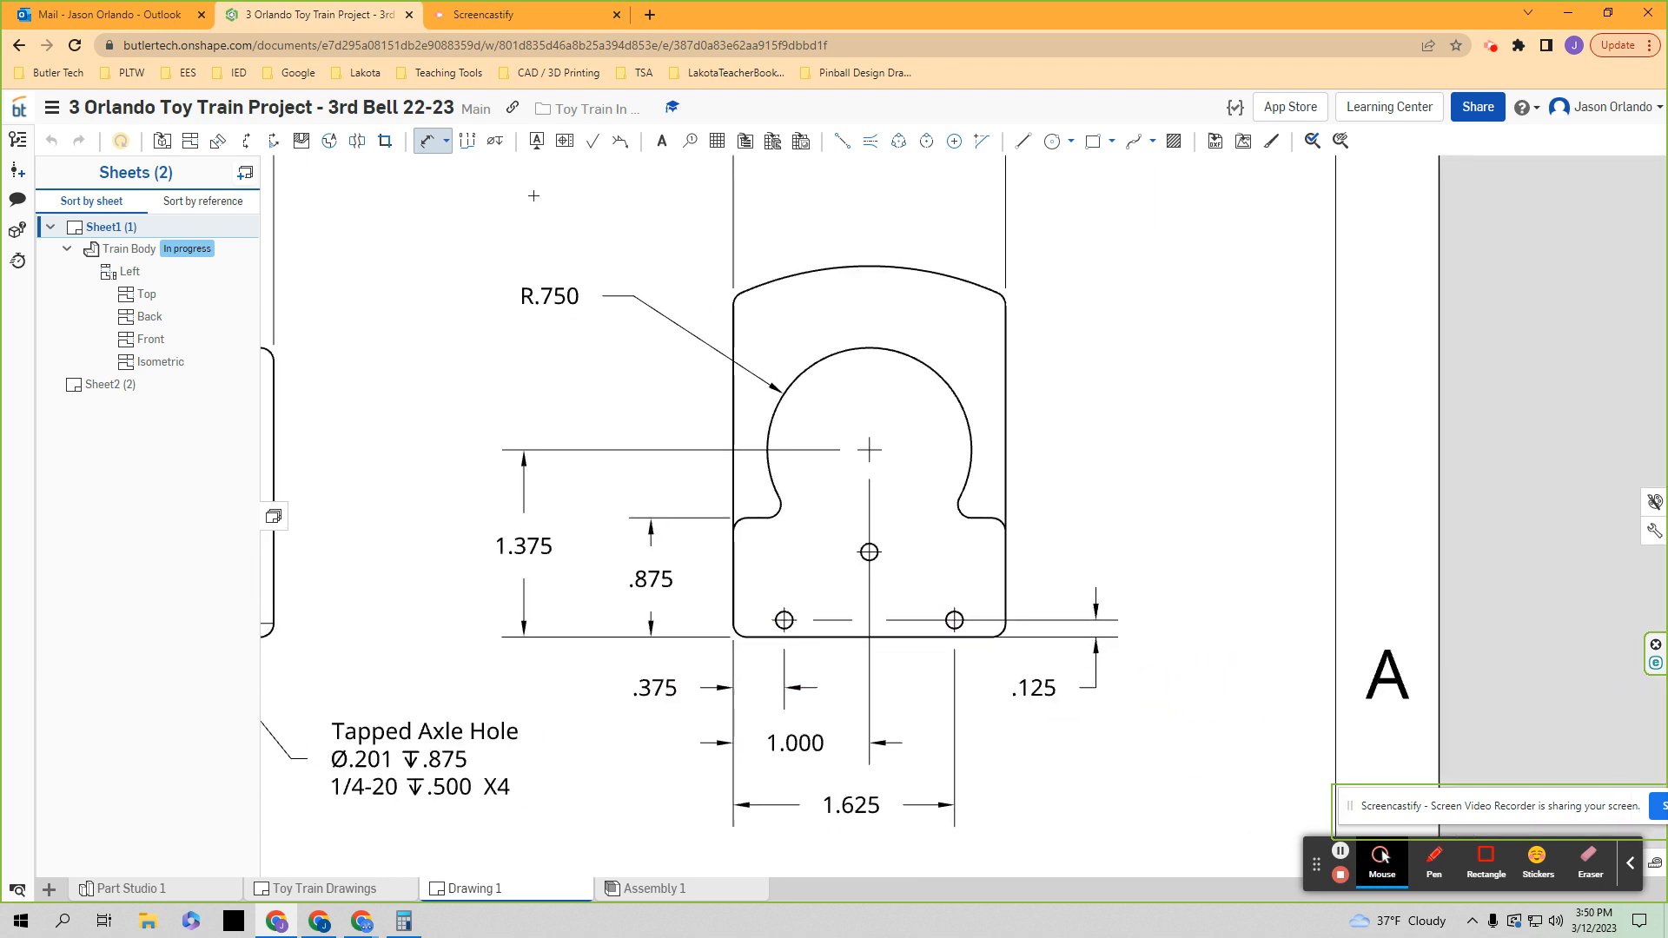
{"action": "left_click", "coordinate": [901, 637]}
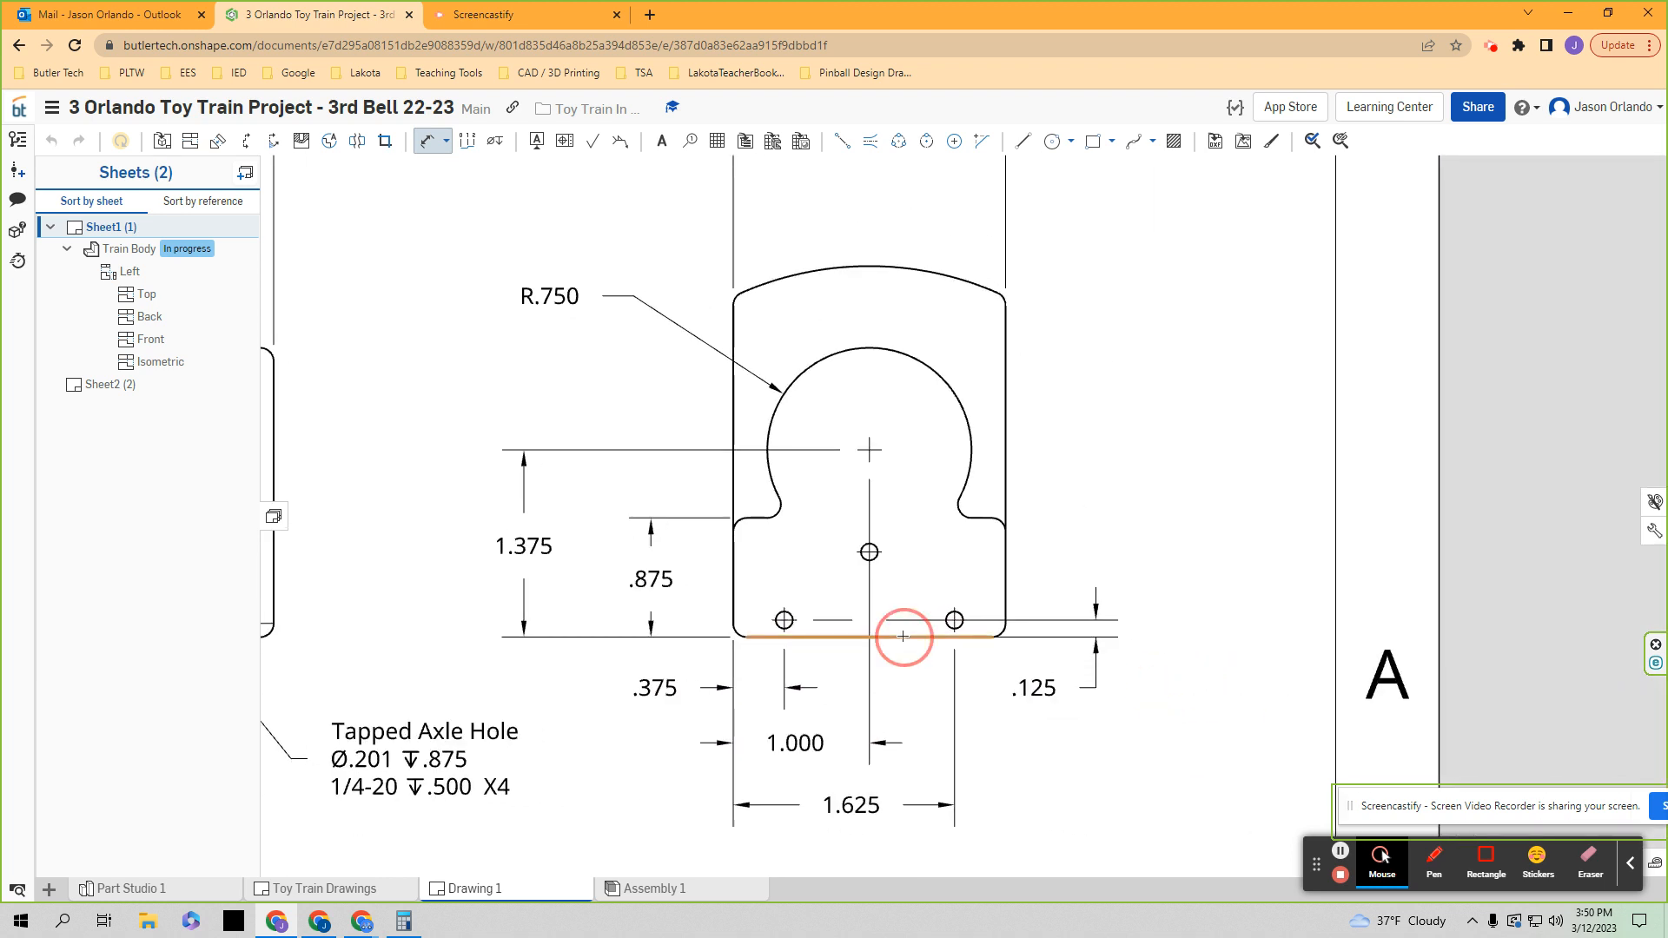
{"action": "left_click", "coordinate": [869, 553]}
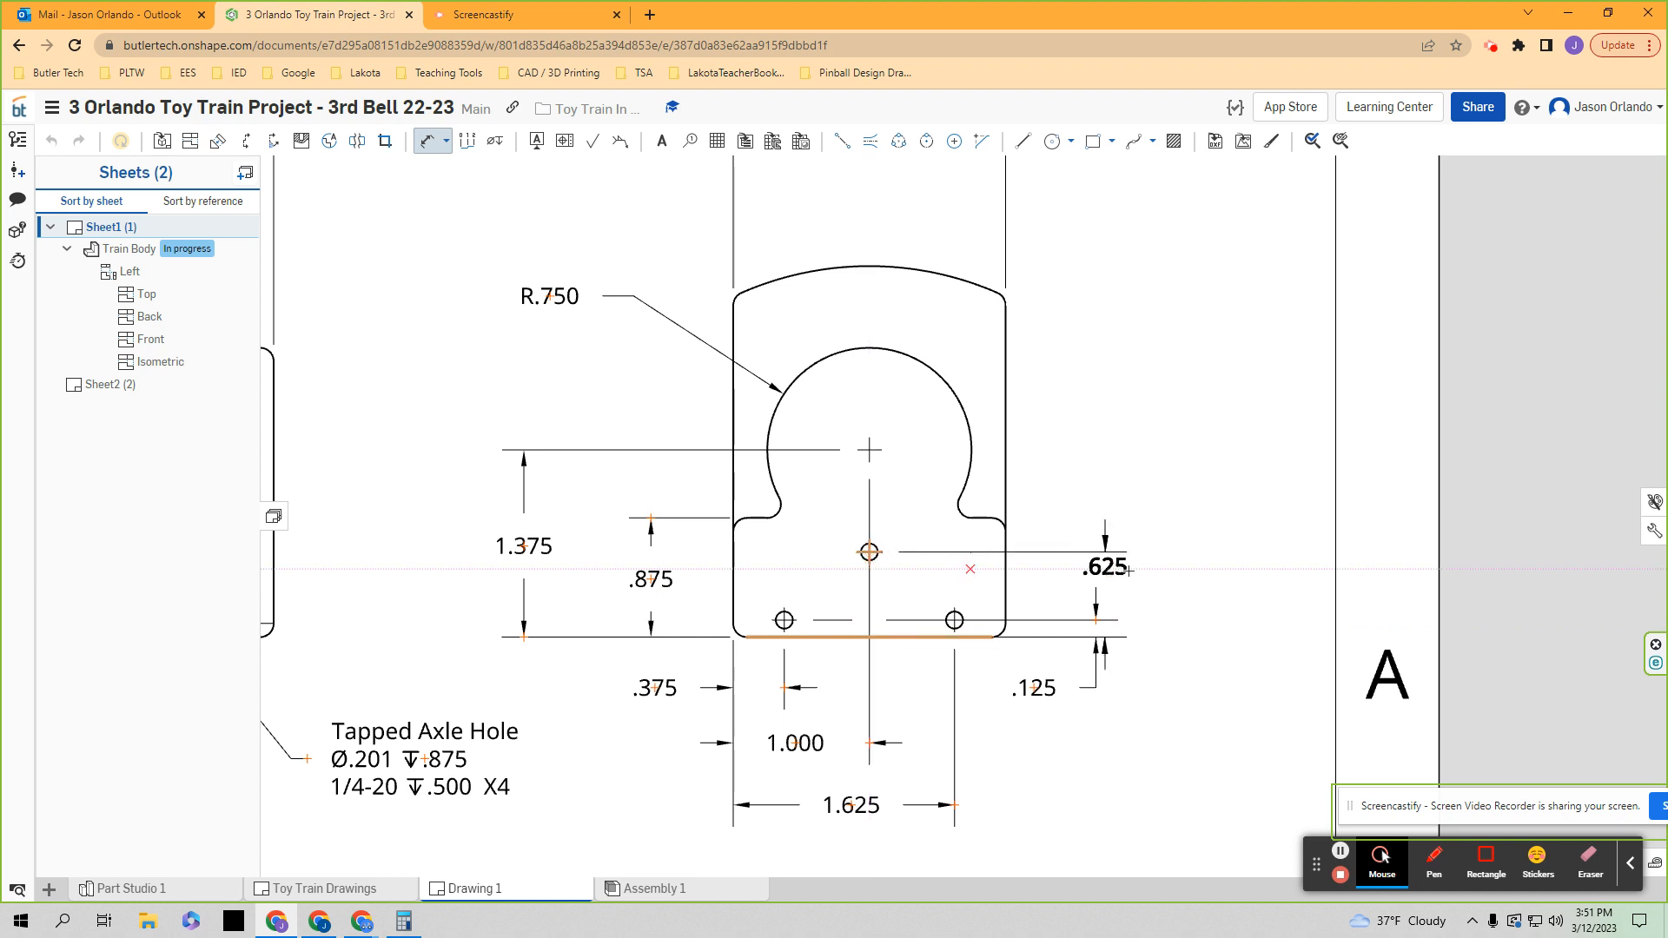
{"action": "left_click", "coordinate": [1173, 595]}
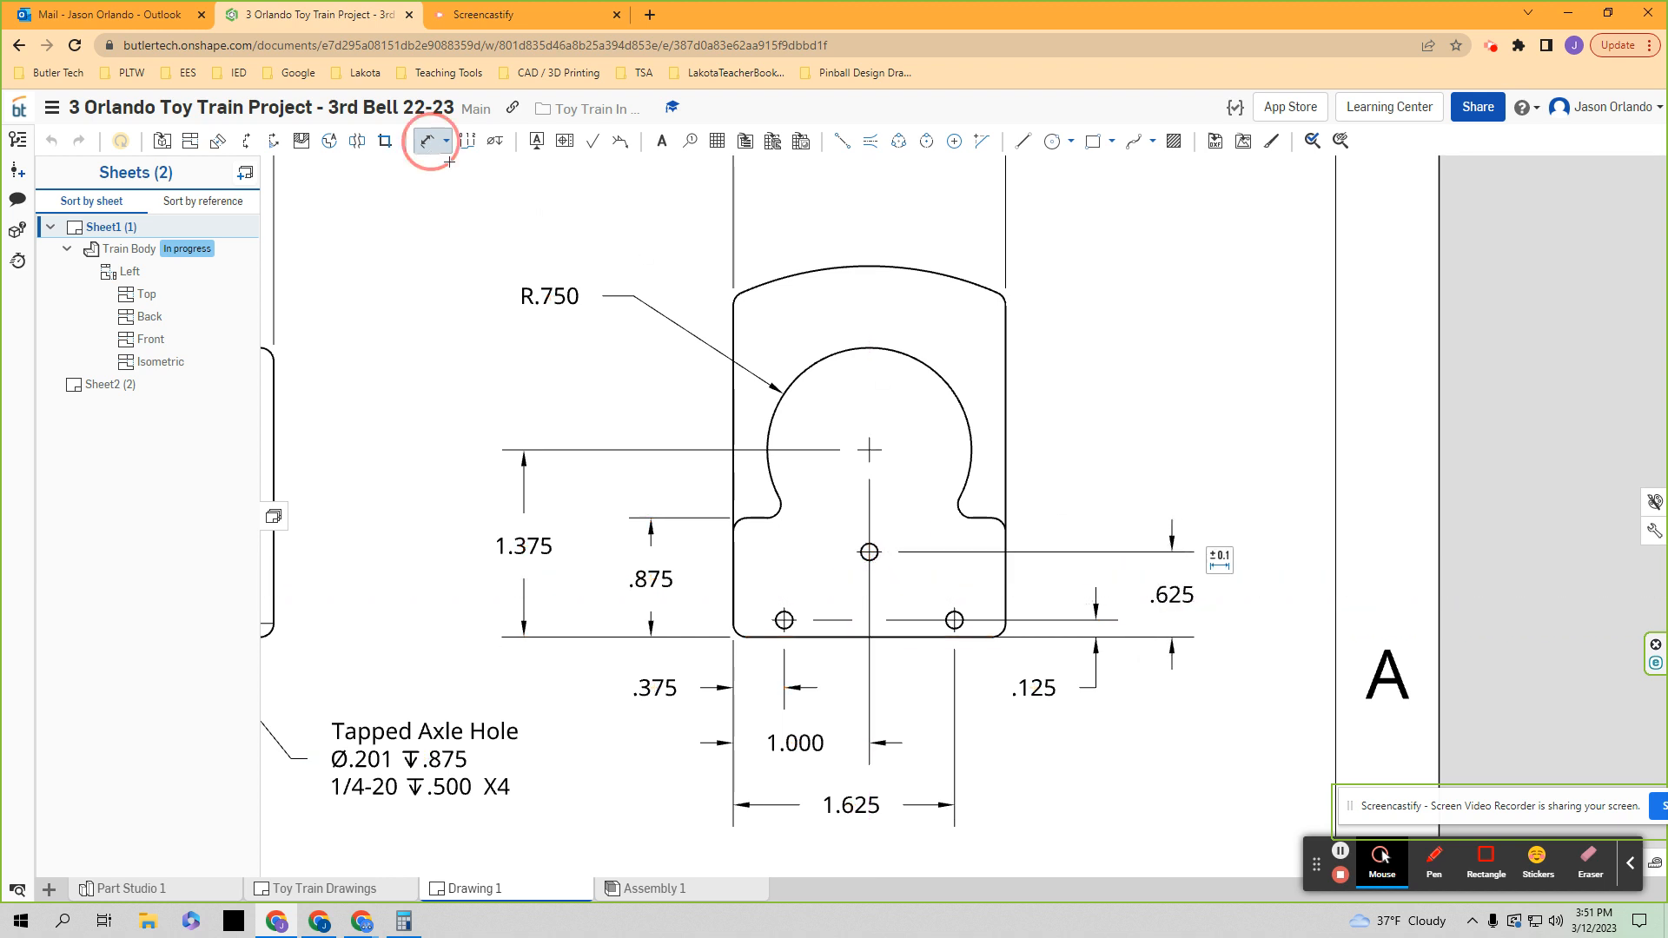
- Move the lower hole's height dimension text farther below the Front view, keeping it left of its leader and clear of the neighboring dimensions
{"action": "scroll", "coordinate": [1093, 658], "scroll_direction": "up", "scroll_amount": 2}
{"action": "scroll", "coordinate": [1097, 737], "scroll_direction": "down", "scroll_amount": 2}
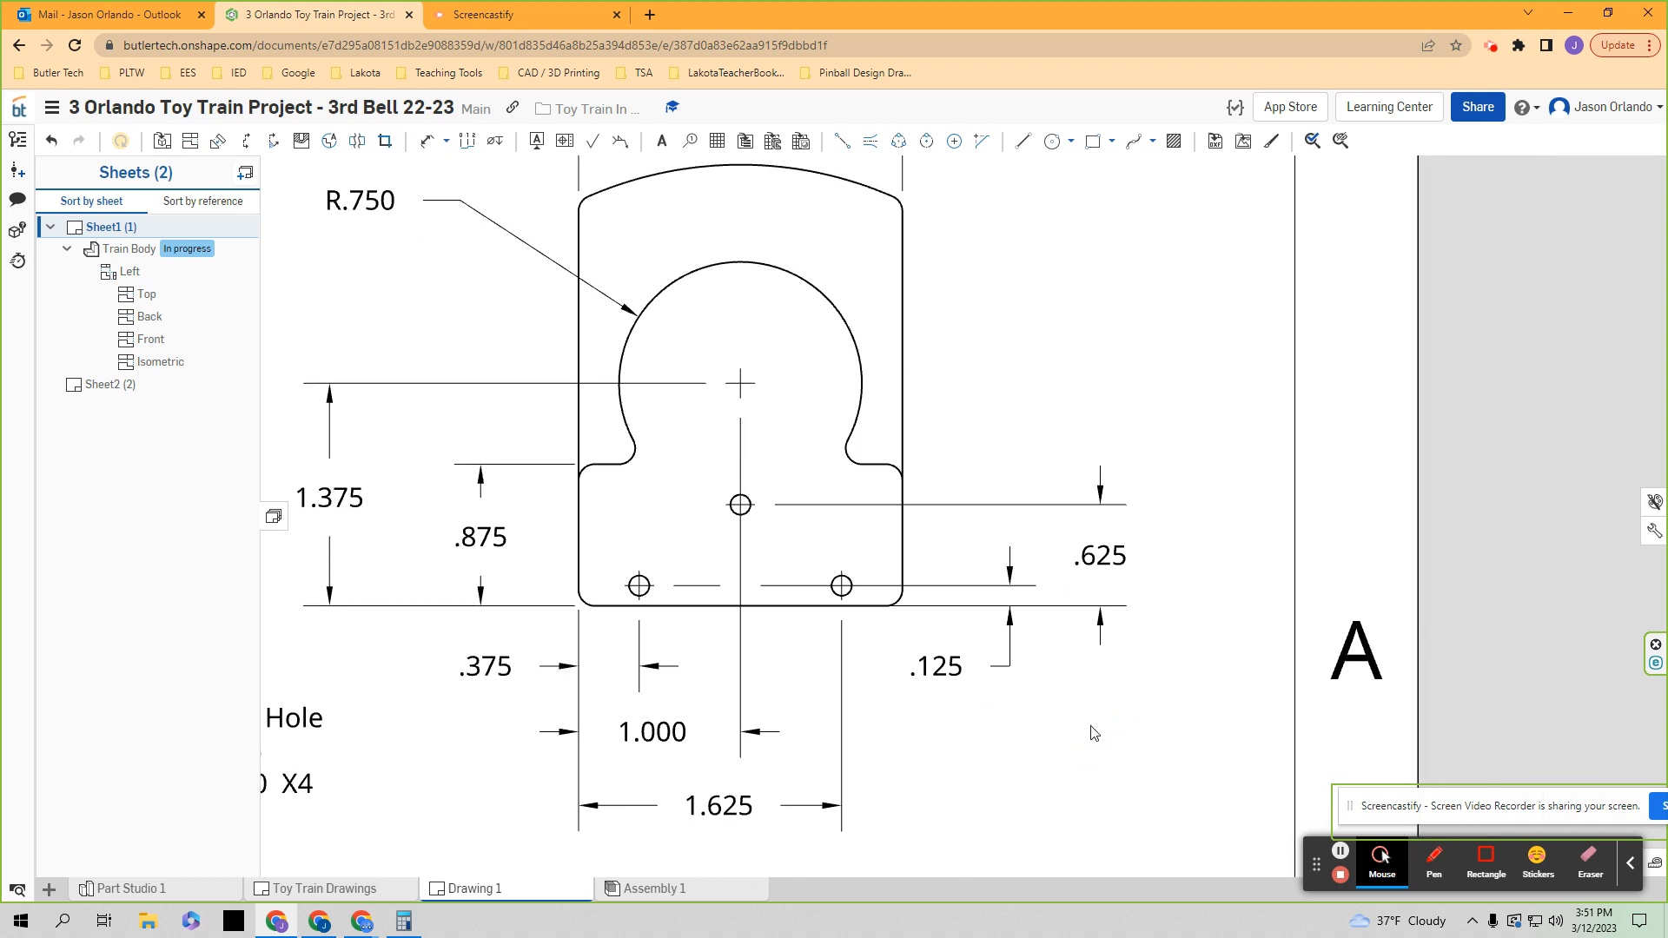
{"action": "left_click_drag", "start_coordinate": [951, 672], "coordinate": [914, 669]}
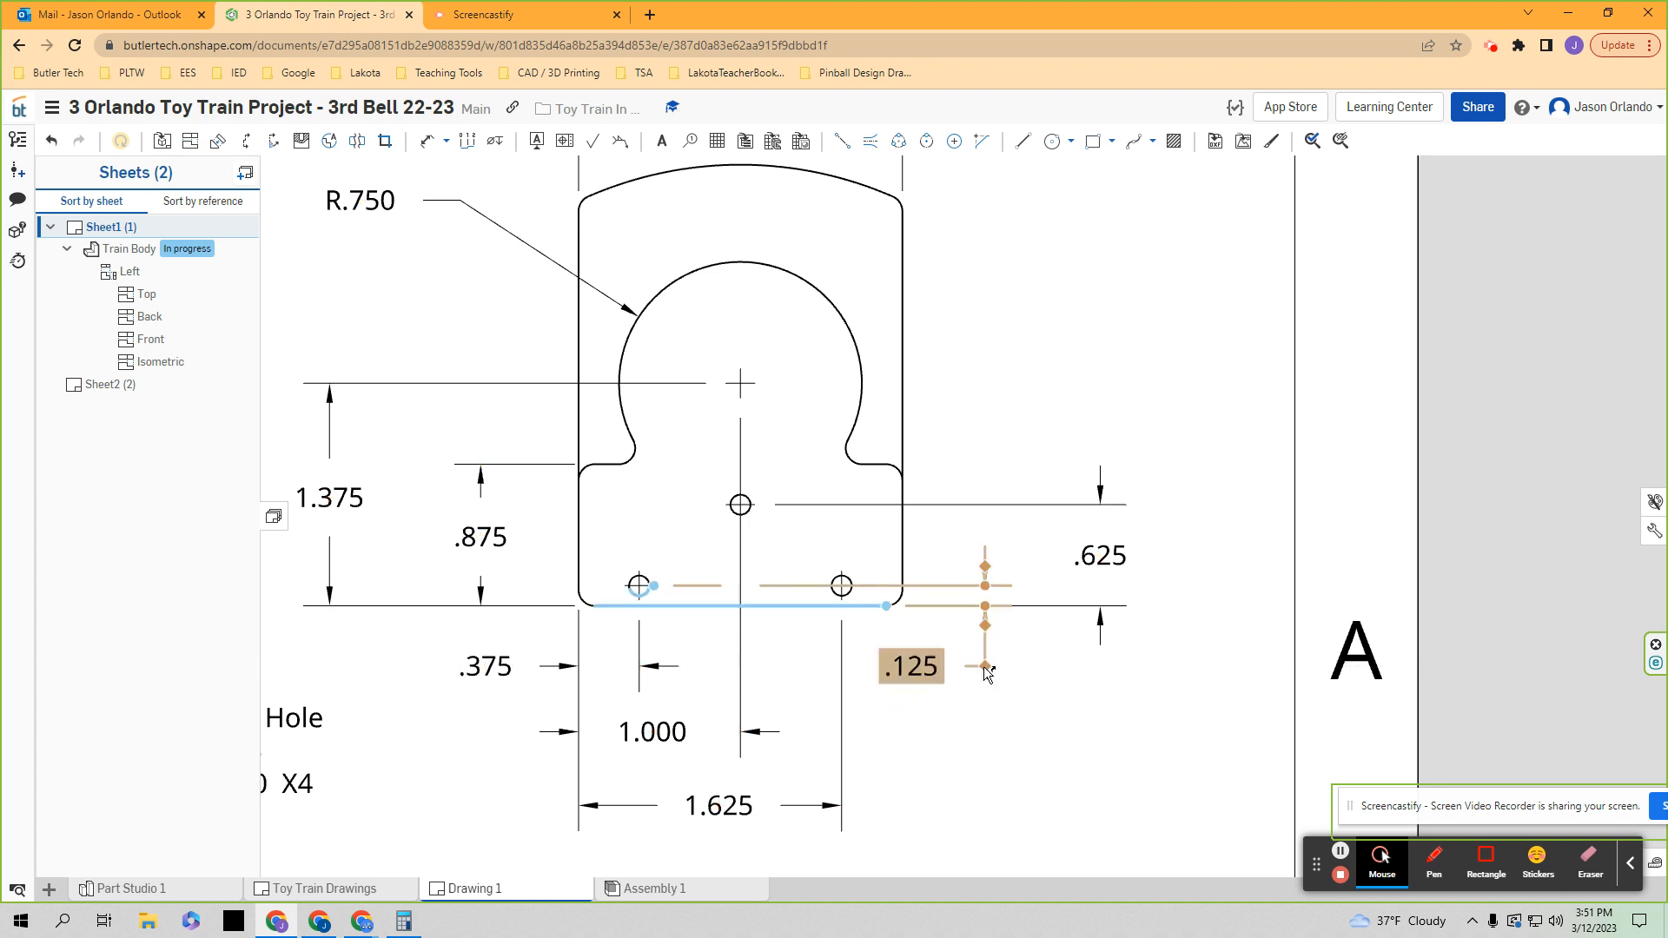
{"action": "left_click", "coordinate": [987, 672]}
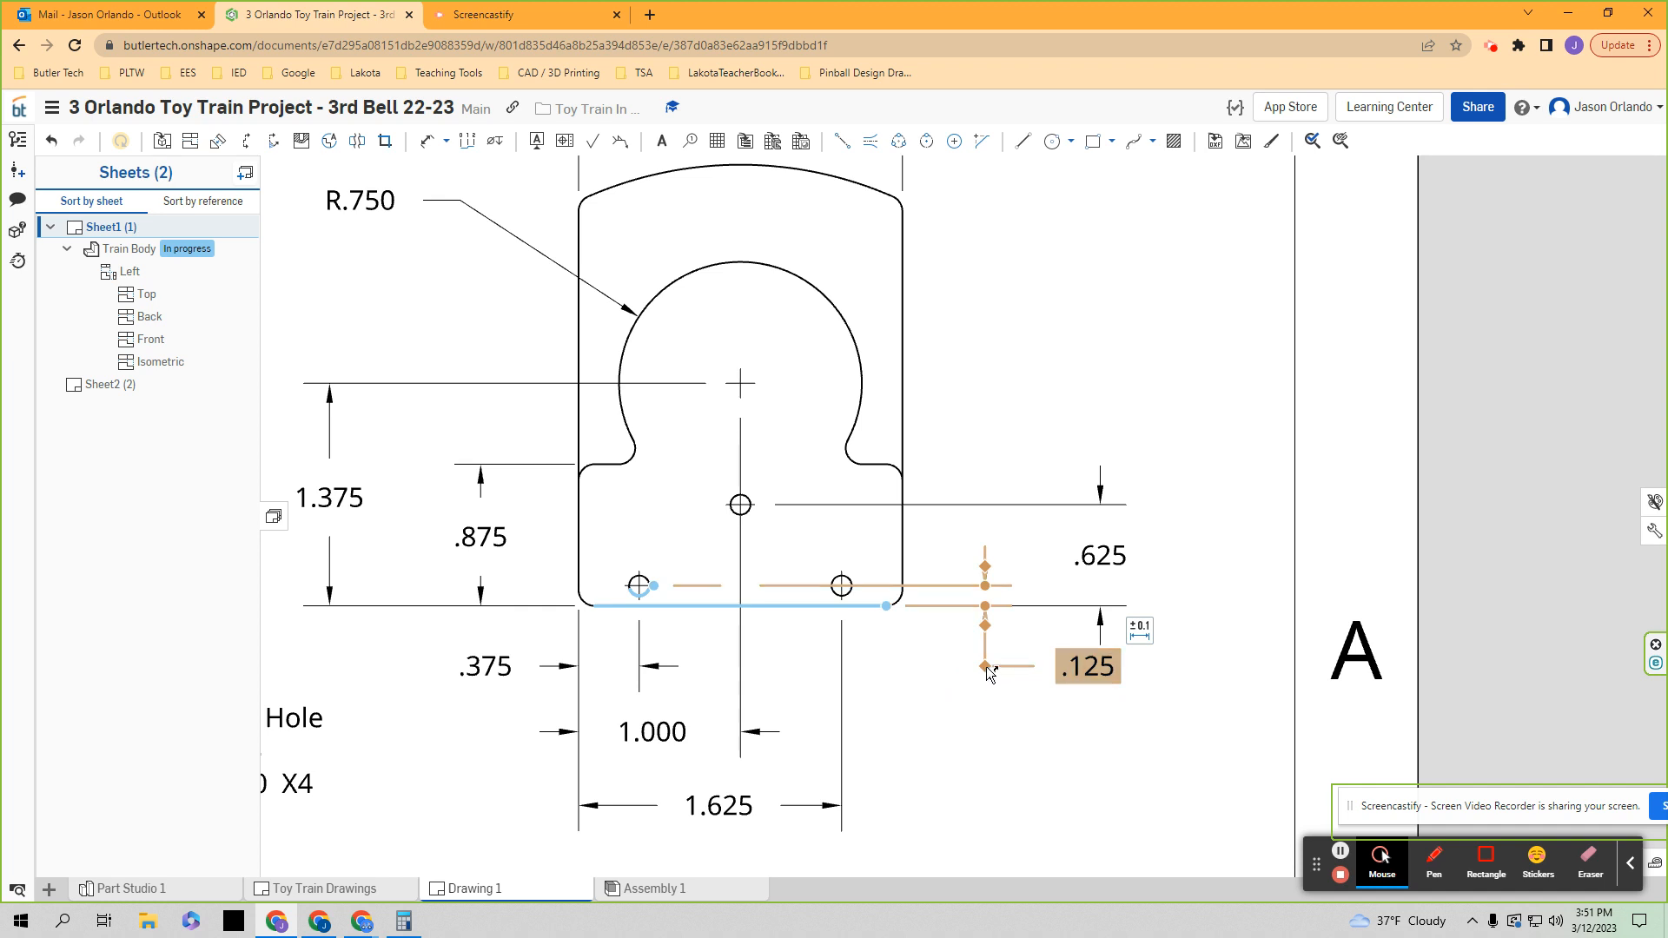
{"action": "left_click", "coordinate": [990, 675]}
{"action": "left_click", "coordinate": [989, 672]}
{"action": "left_click_drag", "start_coordinate": [1099, 695], "coordinate": [1102, 736]}
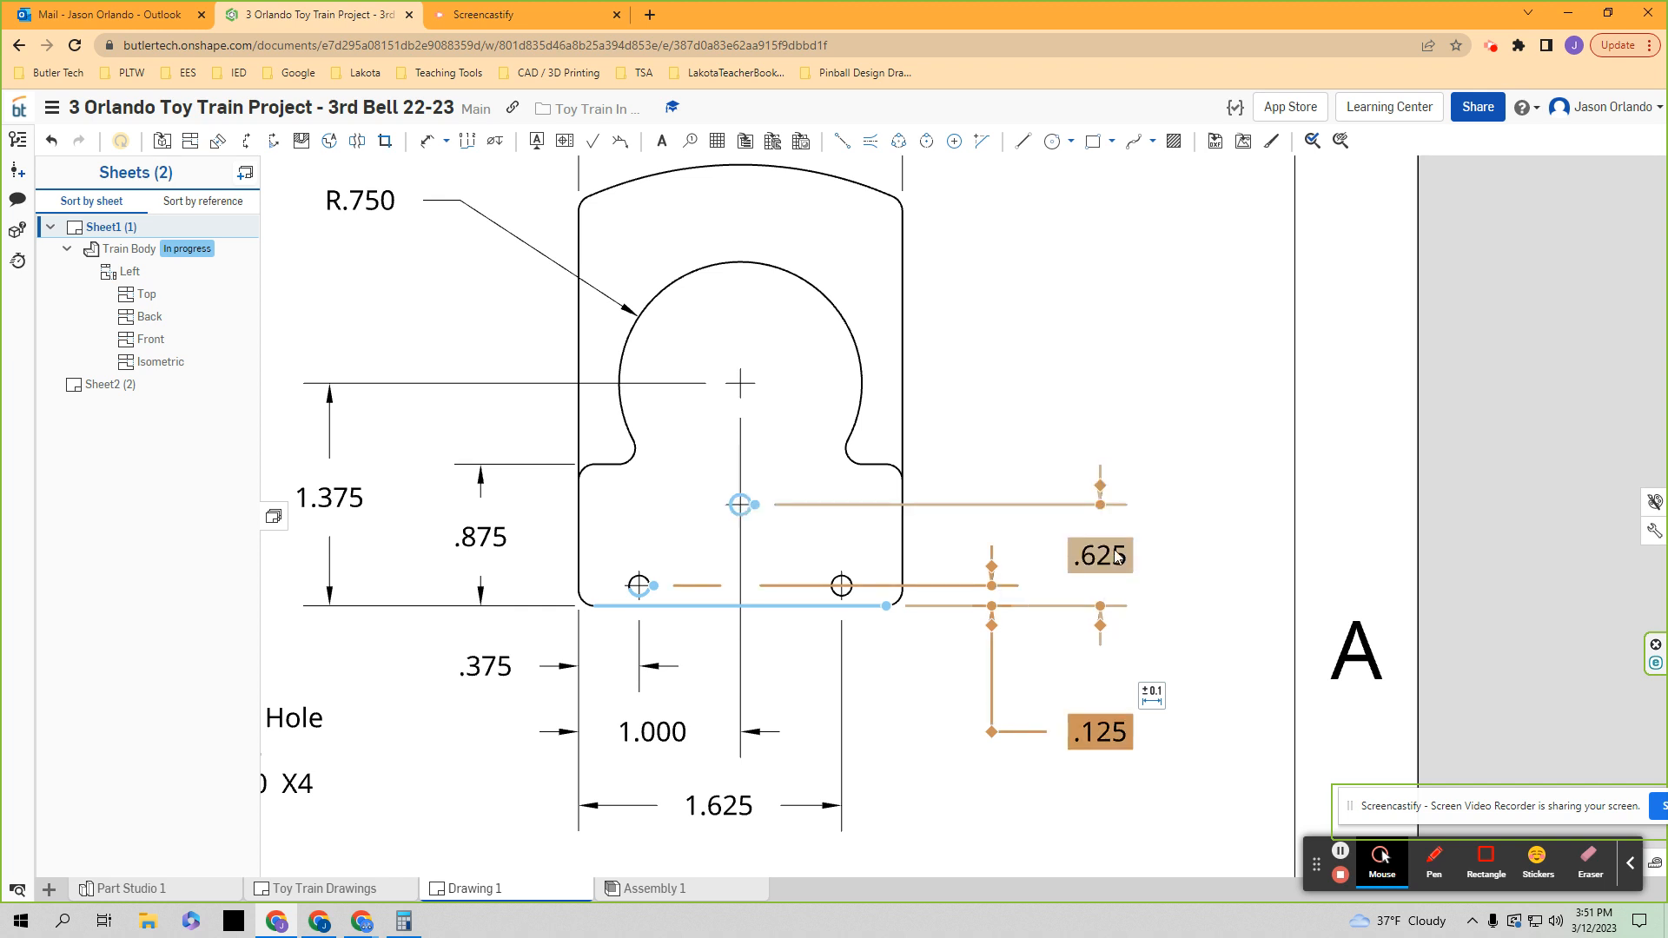
{"action": "left_click", "coordinate": [994, 732]}
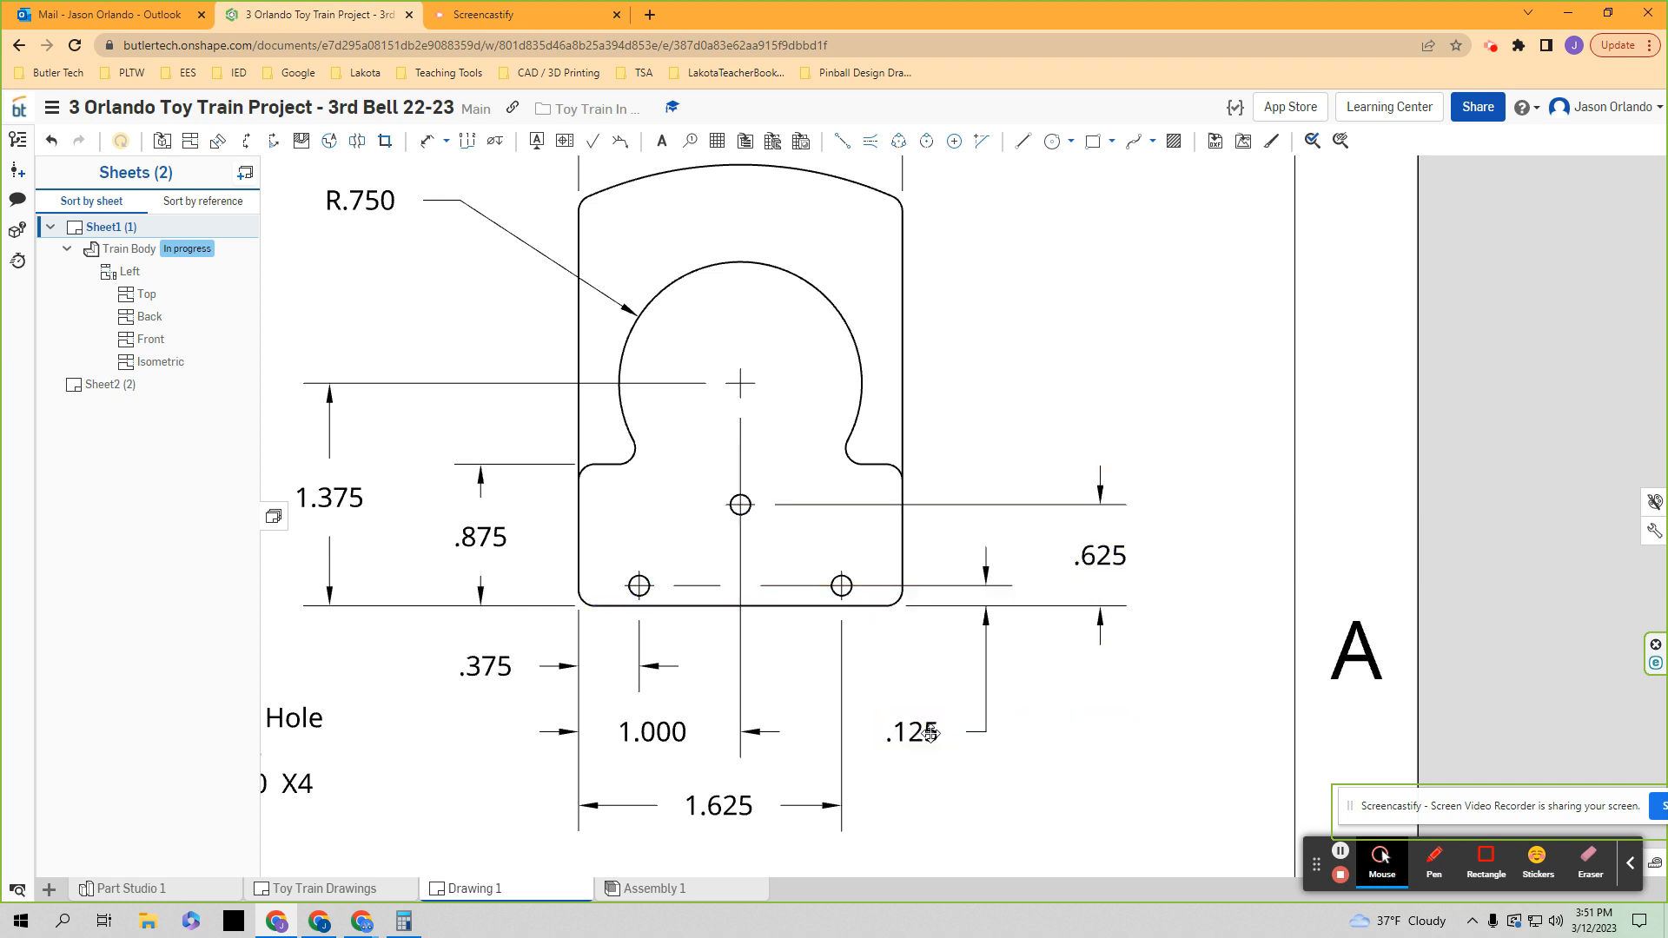
{"action": "mouse_move", "coordinate": [930, 732]}
{"action": "left_mouse_down"}
{"action": "mouse_move", "coordinate": [962, 726]}
{"action": "mouse_move", "coordinate": [946, 724]}
{"action": "left_mouse_up"}
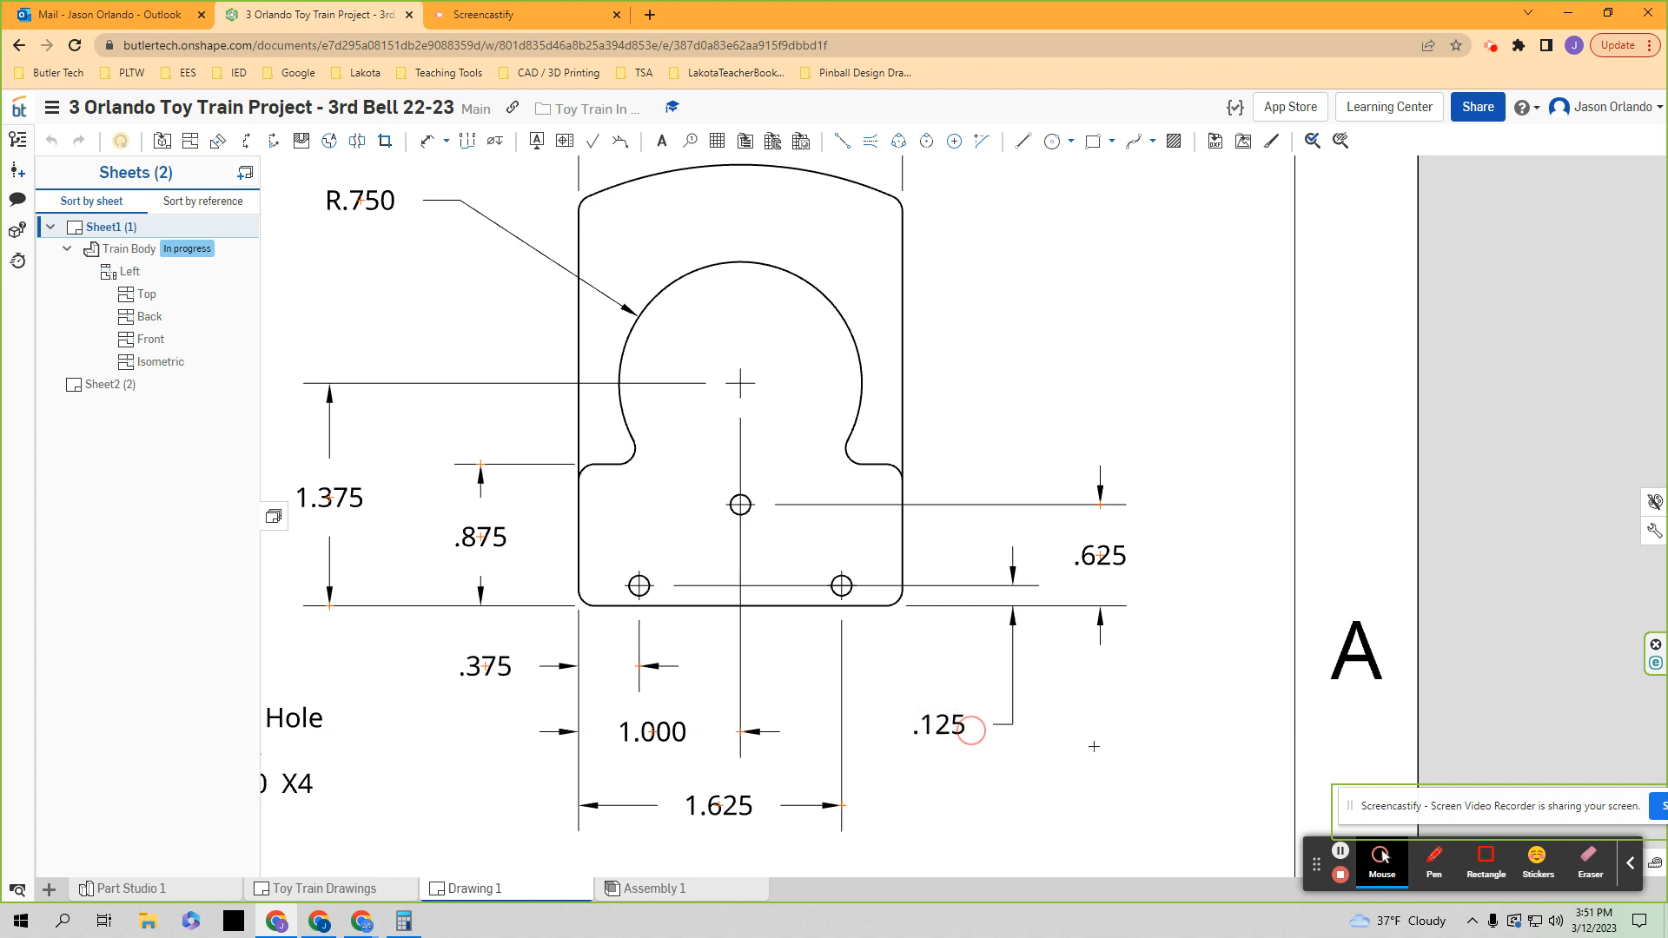
- Add a hole callout to the Front view's middle hole, placing its text outside the outline to the upper right
{"action": "scroll", "coordinate": [1094, 749], "scroll_direction": "down", "scroll_amount": 1}
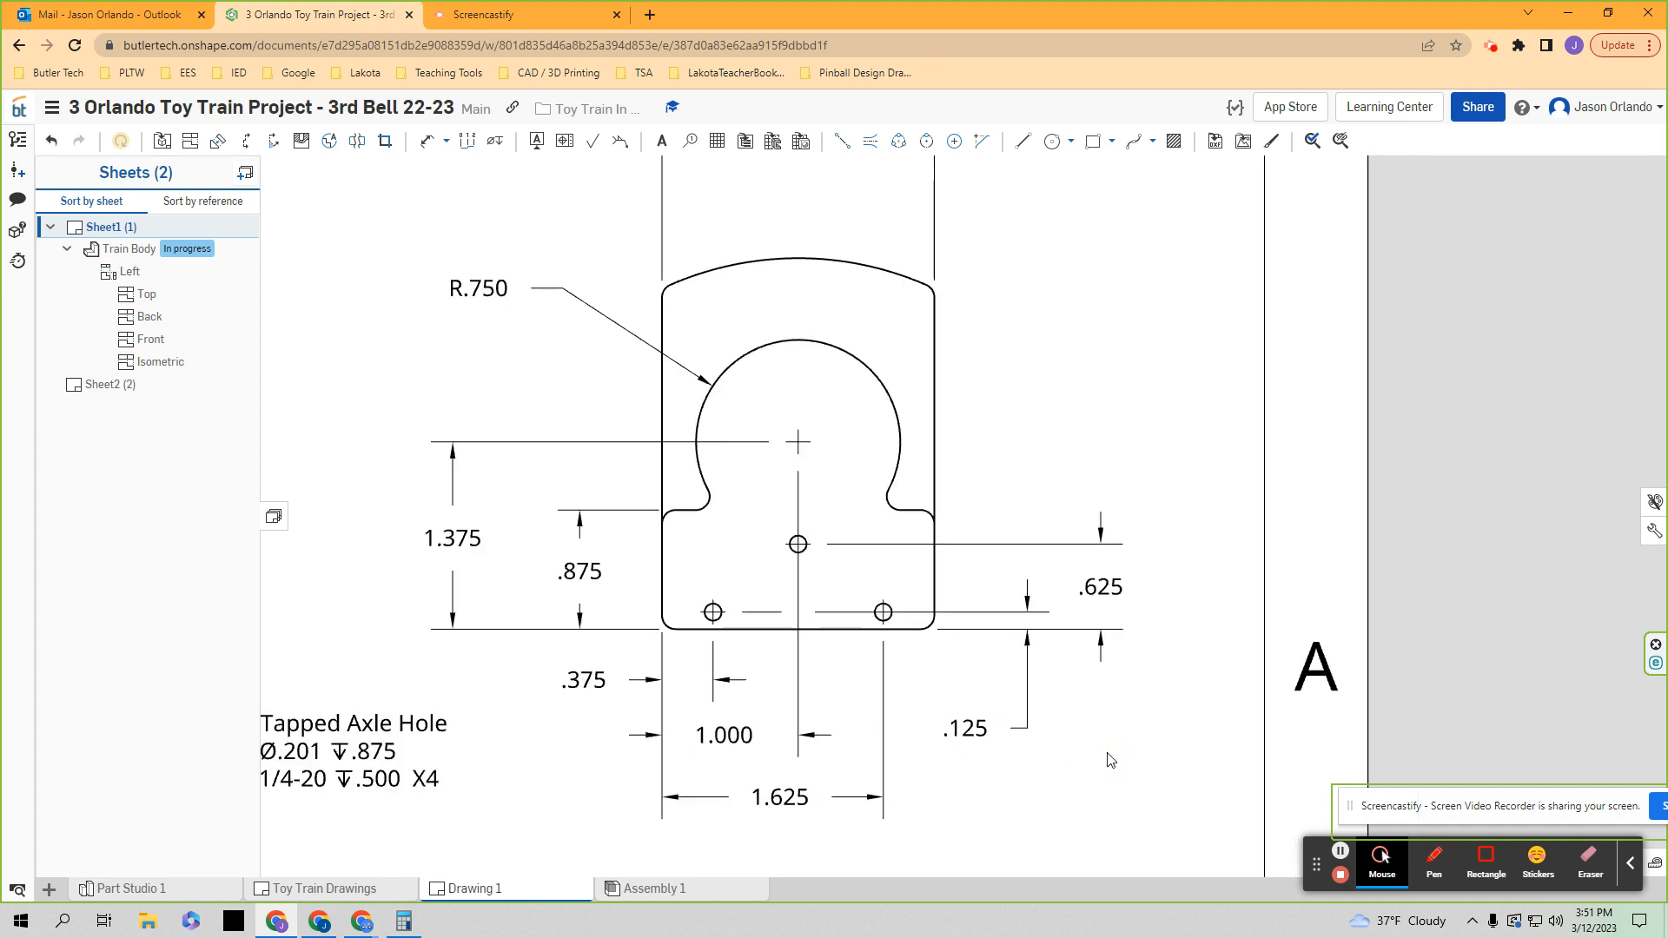
{"action": "scroll", "coordinate": [1110, 760], "scroll_direction": "down", "scroll_amount": 1}
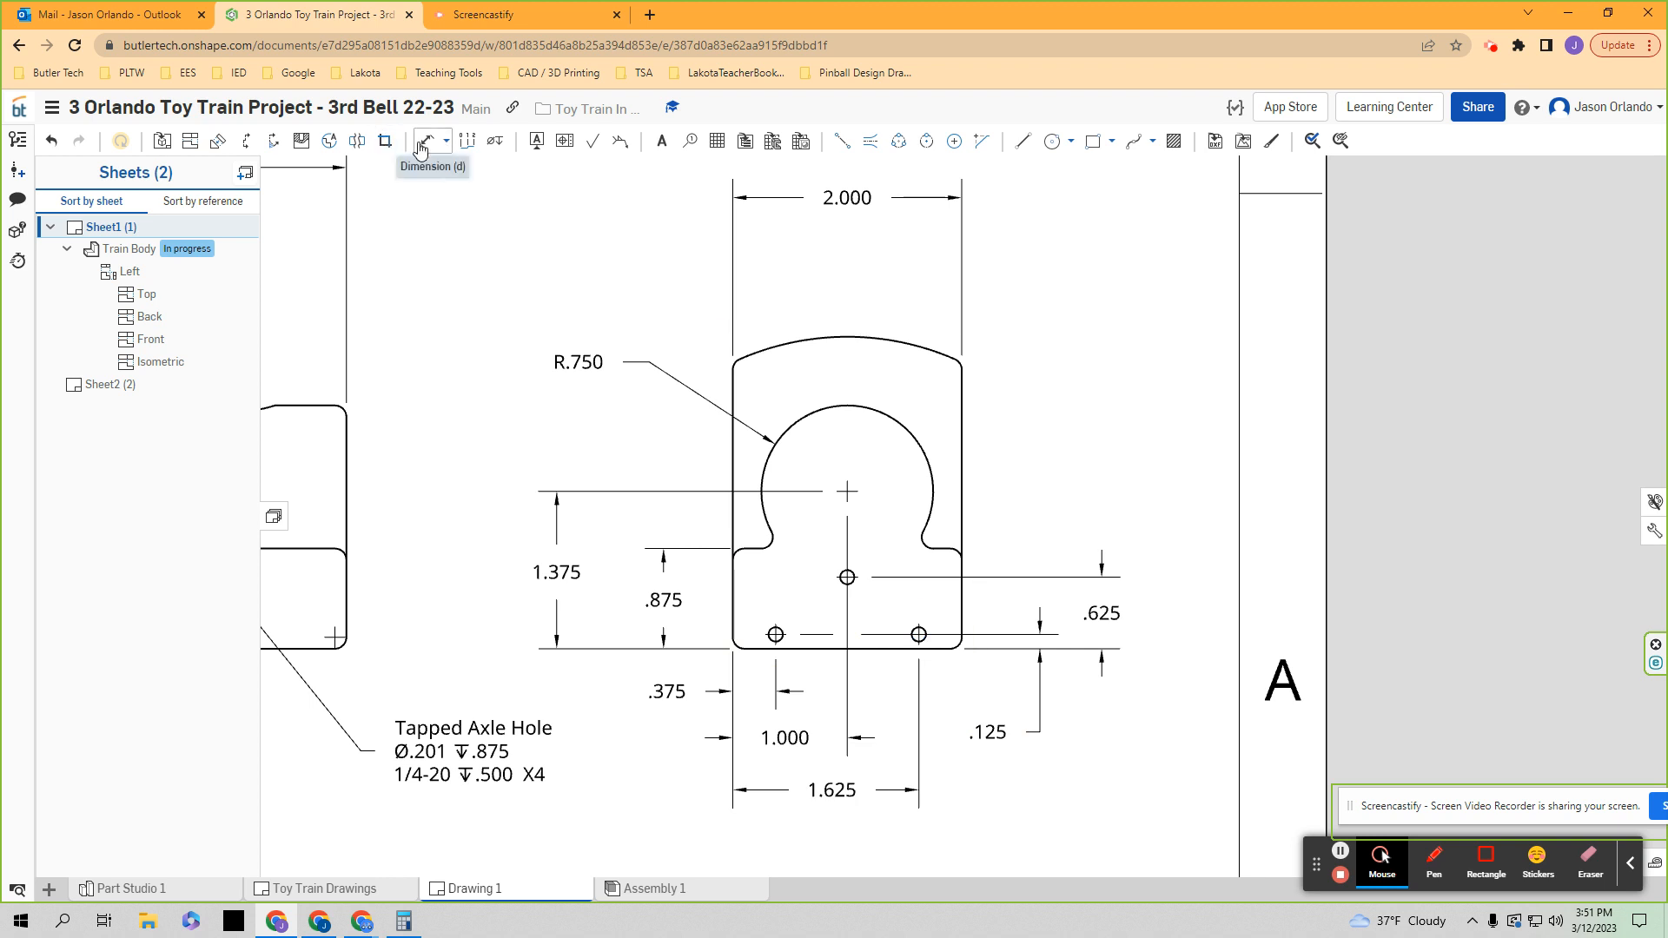
{"action": "left_click", "coordinate": [494, 141]}
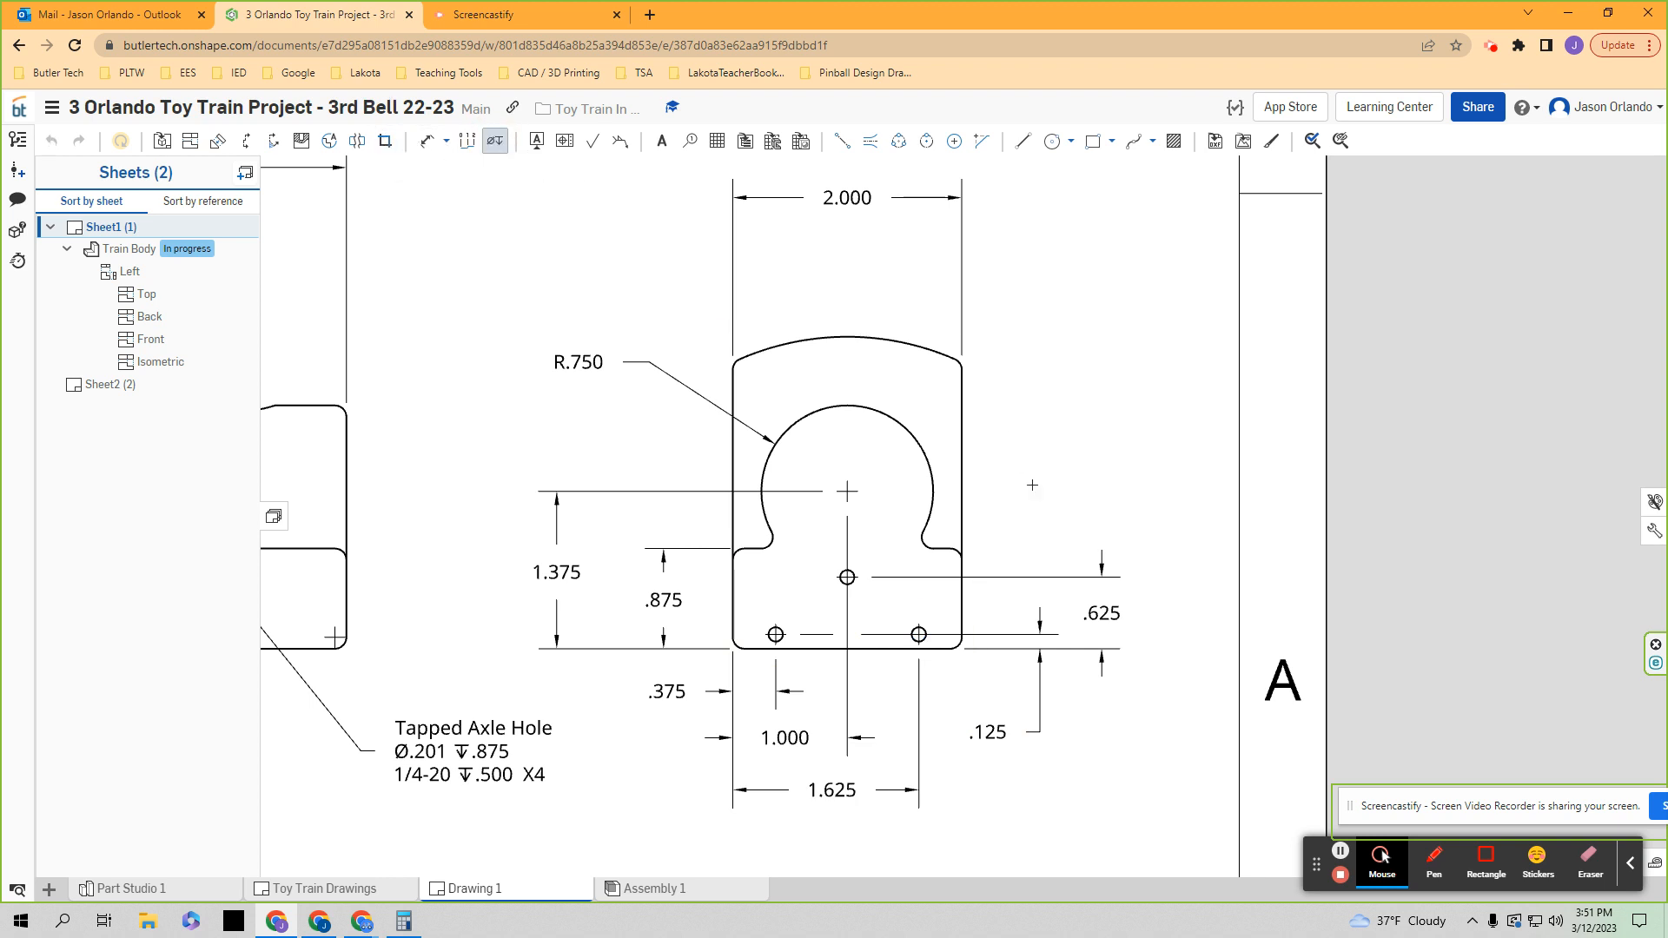
{"action": "scroll", "coordinate": [897, 564], "scroll_direction": "up", "scroll_amount": 2}
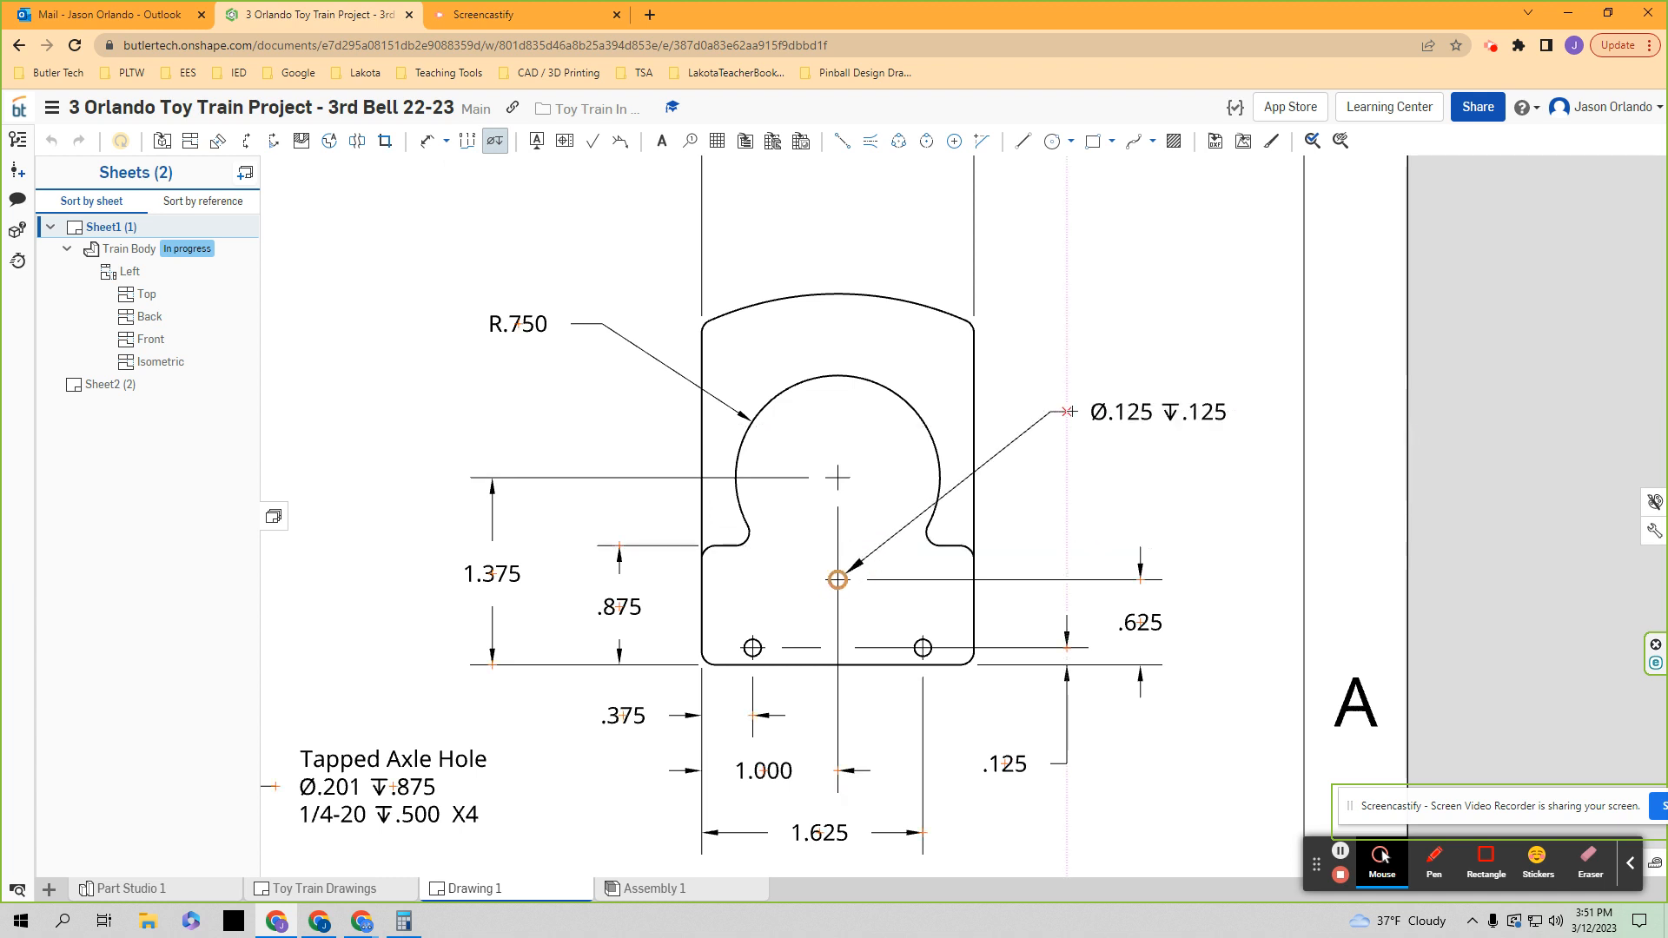
{"action": "left_click", "coordinate": [1062, 408]}
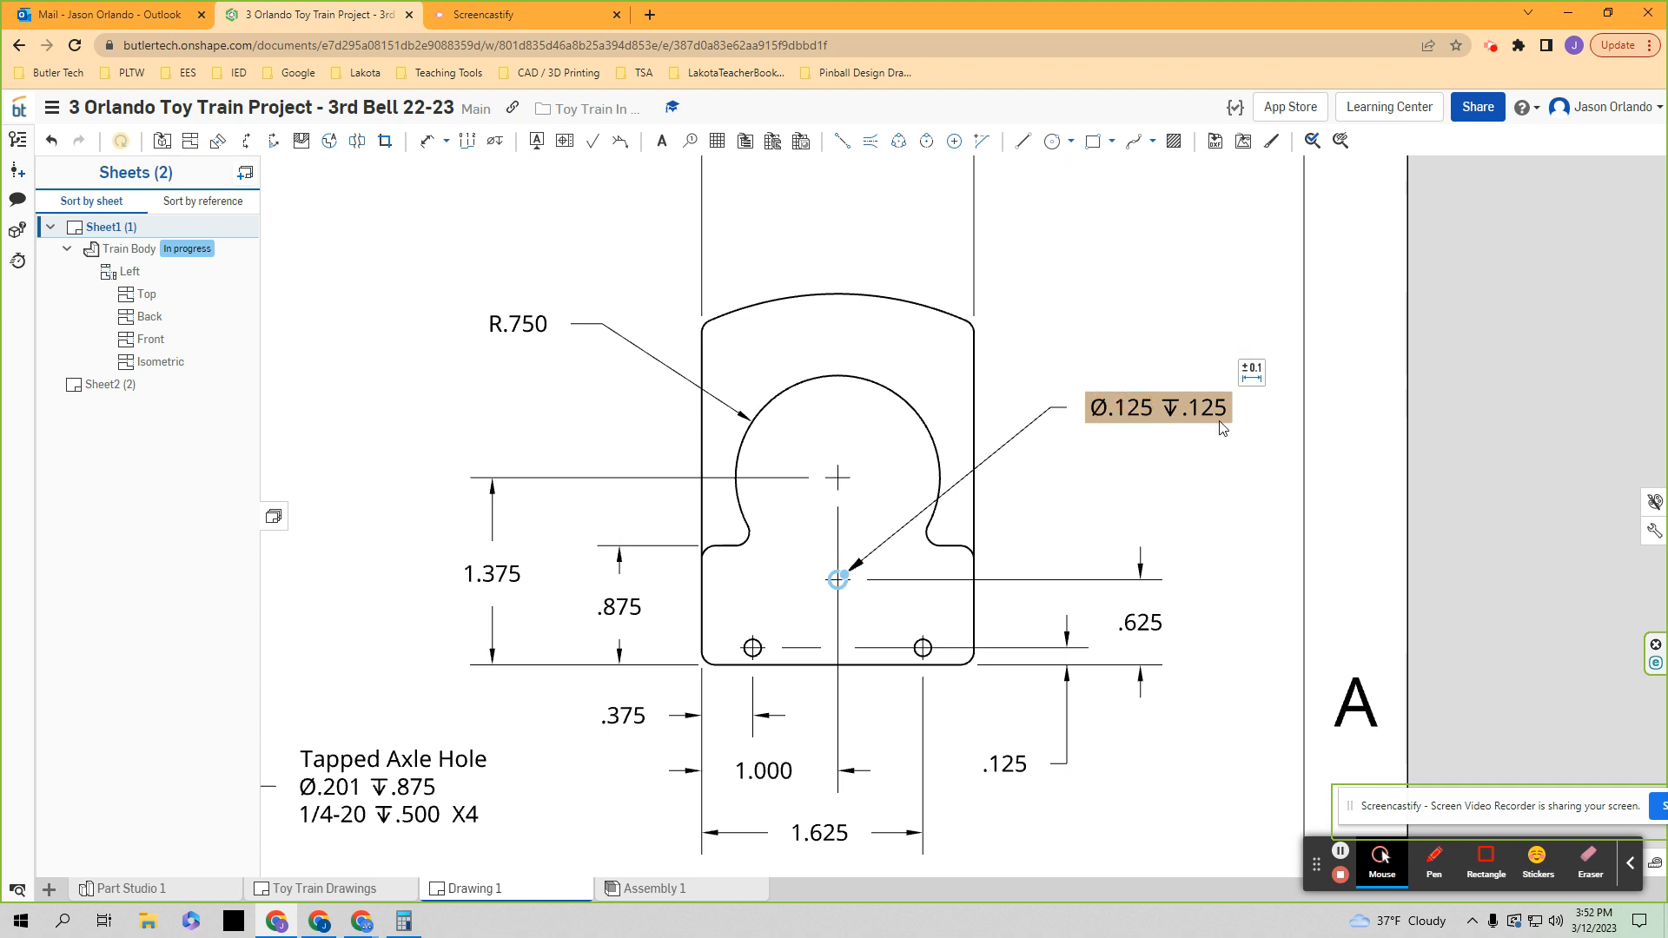
- Append the suffix X3 to the middle hole's callout and shift the callout slightly upward
{"action": "left_click", "coordinate": [1252, 372]}
{"action": "left_click", "coordinate": [1478, 419]}
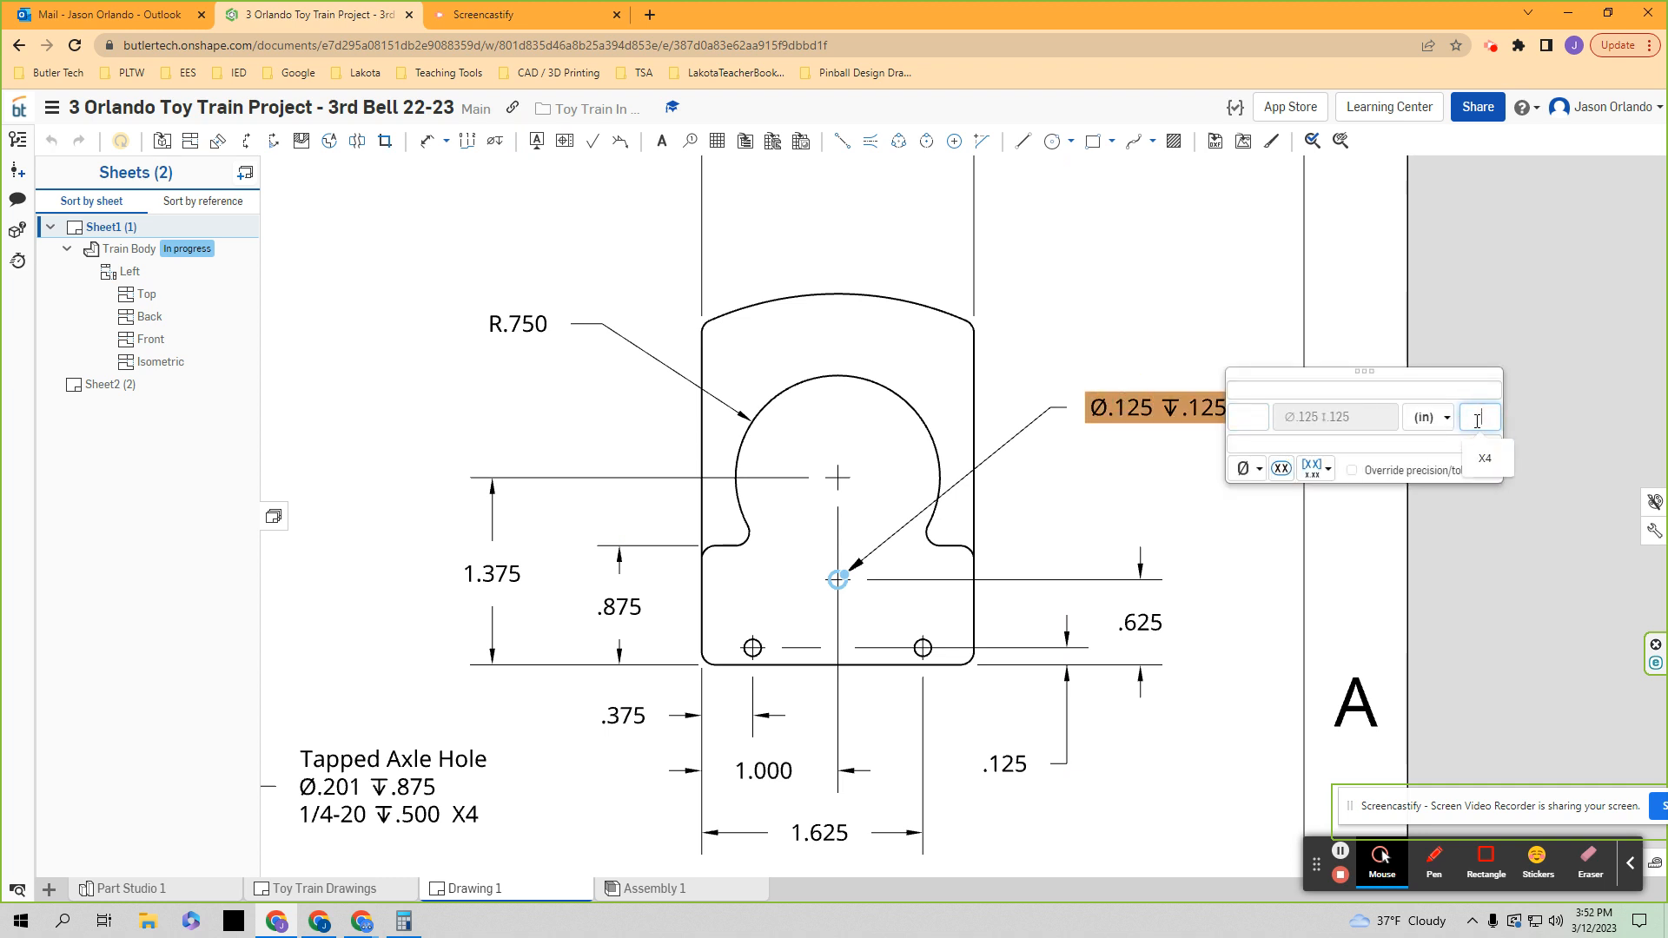
{"action": "type", "text": "X3"}
{"action": "left_click", "coordinate": [1196, 247]}
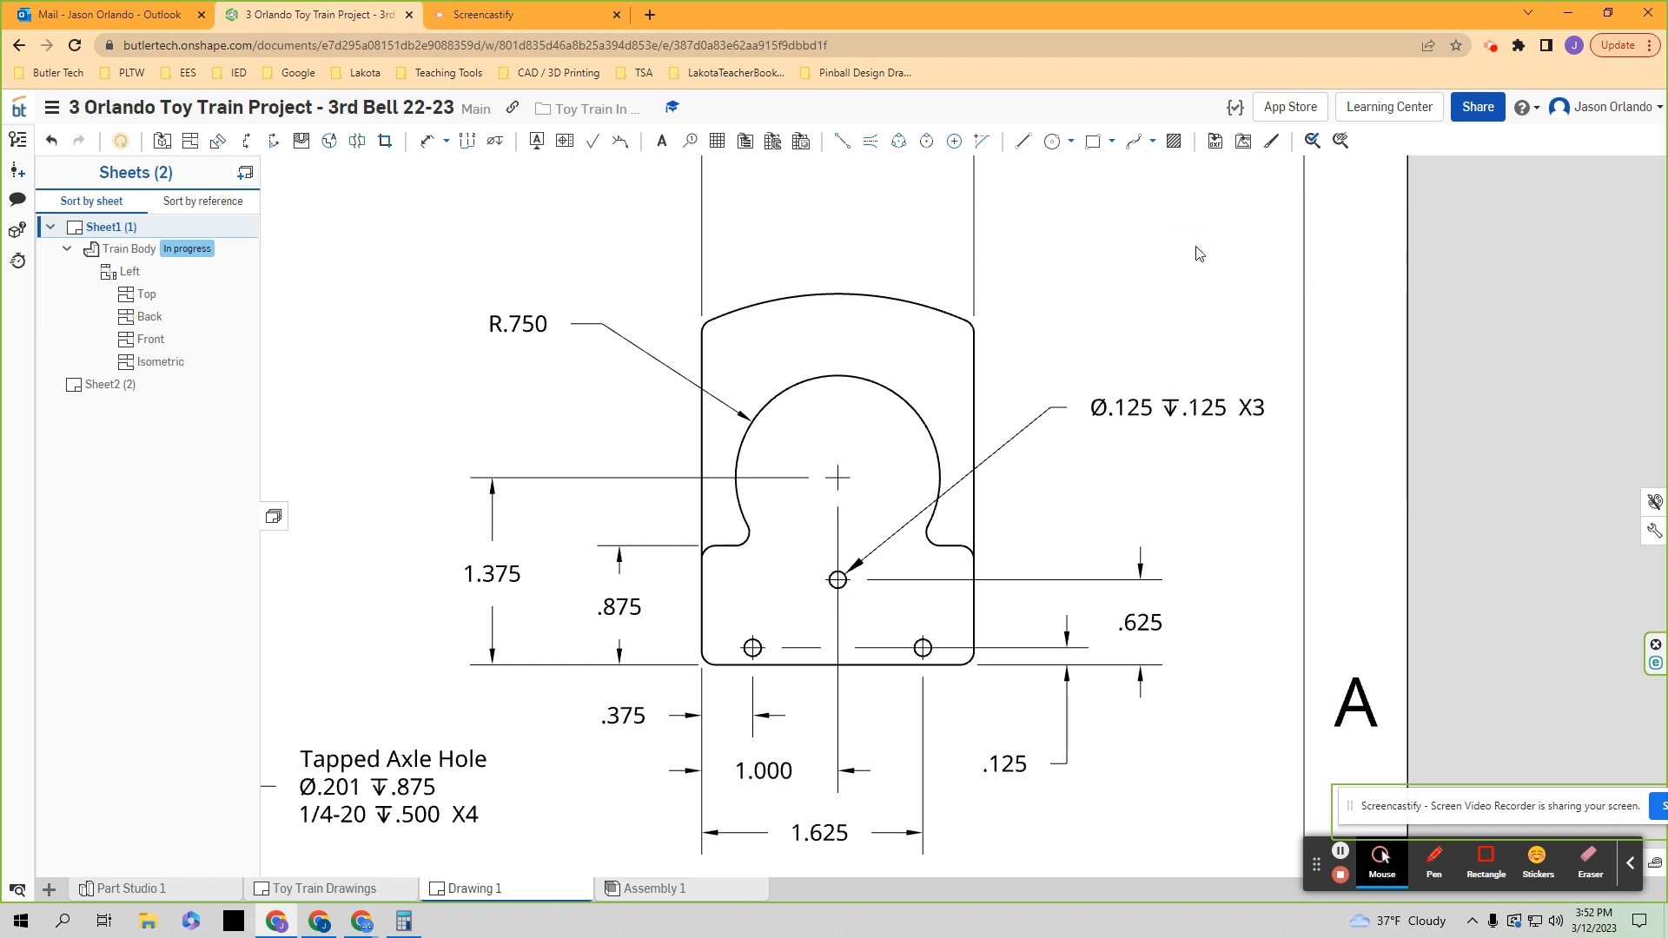
{"action": "mouse_move", "coordinate": [1171, 404]}
{"action": "left_mouse_down"}
{"action": "mouse_move", "coordinate": [1347, 373]}
{"action": "mouse_move", "coordinate": [1139, 393]}
{"action": "mouse_move", "coordinate": [1177, 396]}
{"action": "left_mouse_up"}
- Move the Back view closer to the sheet's left border and shift the Left view slightly left along with the Top view
{"action": "scroll", "coordinate": [1181, 398], "scroll_direction": "down", "scroll_amount": 3}
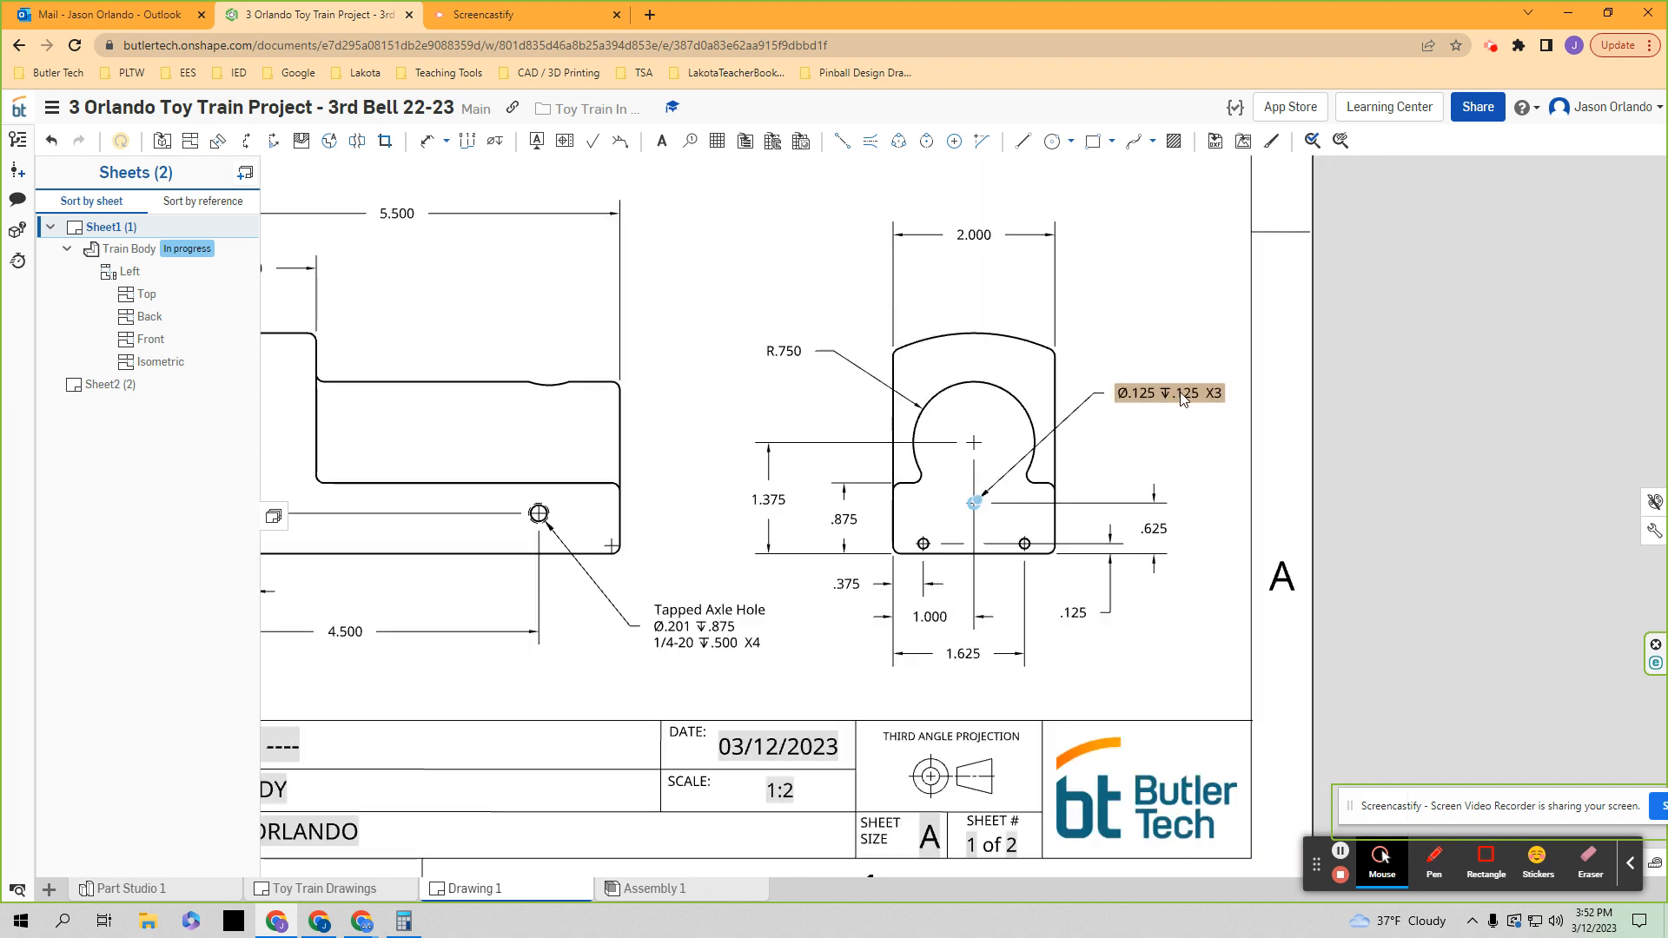
{"action": "scroll", "coordinate": [1181, 398], "scroll_direction": "down", "scroll_amount": 5}
{"action": "scroll", "coordinate": [999, 408], "scroll_direction": "up", "scroll_amount": 2}
{"action": "scroll", "coordinate": [999, 411], "scroll_direction": "down", "scroll_amount": 2}
{"action": "scroll", "coordinate": [886, 561], "scroll_direction": "up", "scroll_amount": 1}
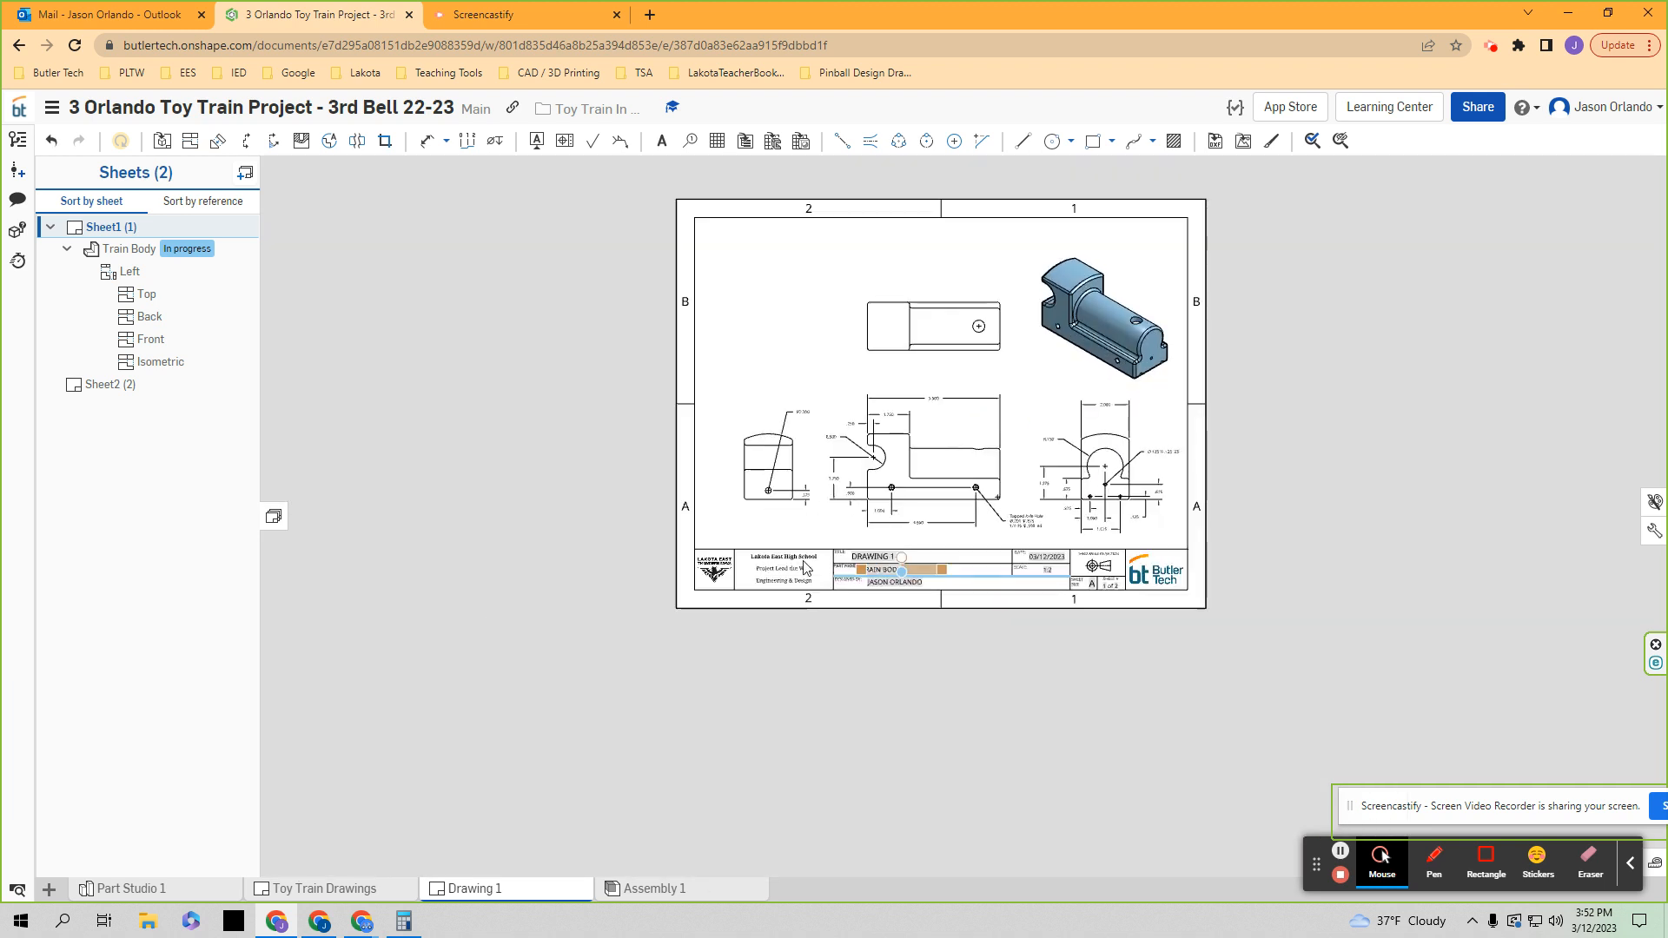
{"action": "left_click", "coordinate": [739, 432]}
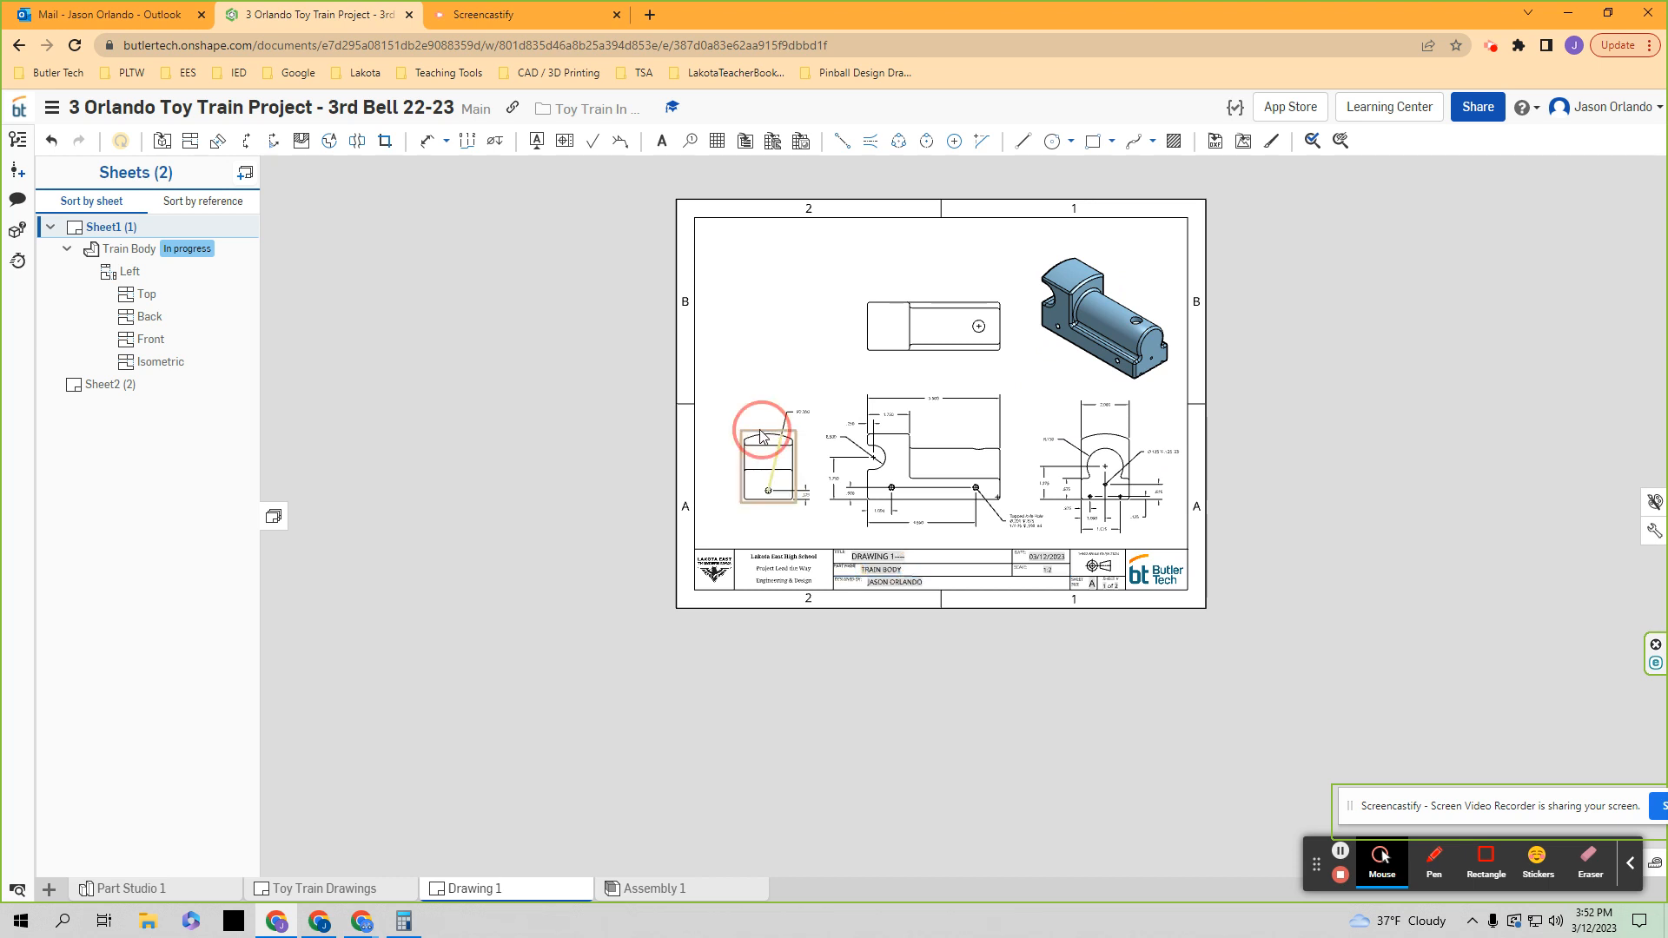
{"action": "left_click", "coordinate": [961, 443]}
{"action": "left_click_drag", "start_coordinate": [961, 437], "coordinate": [952, 439]}
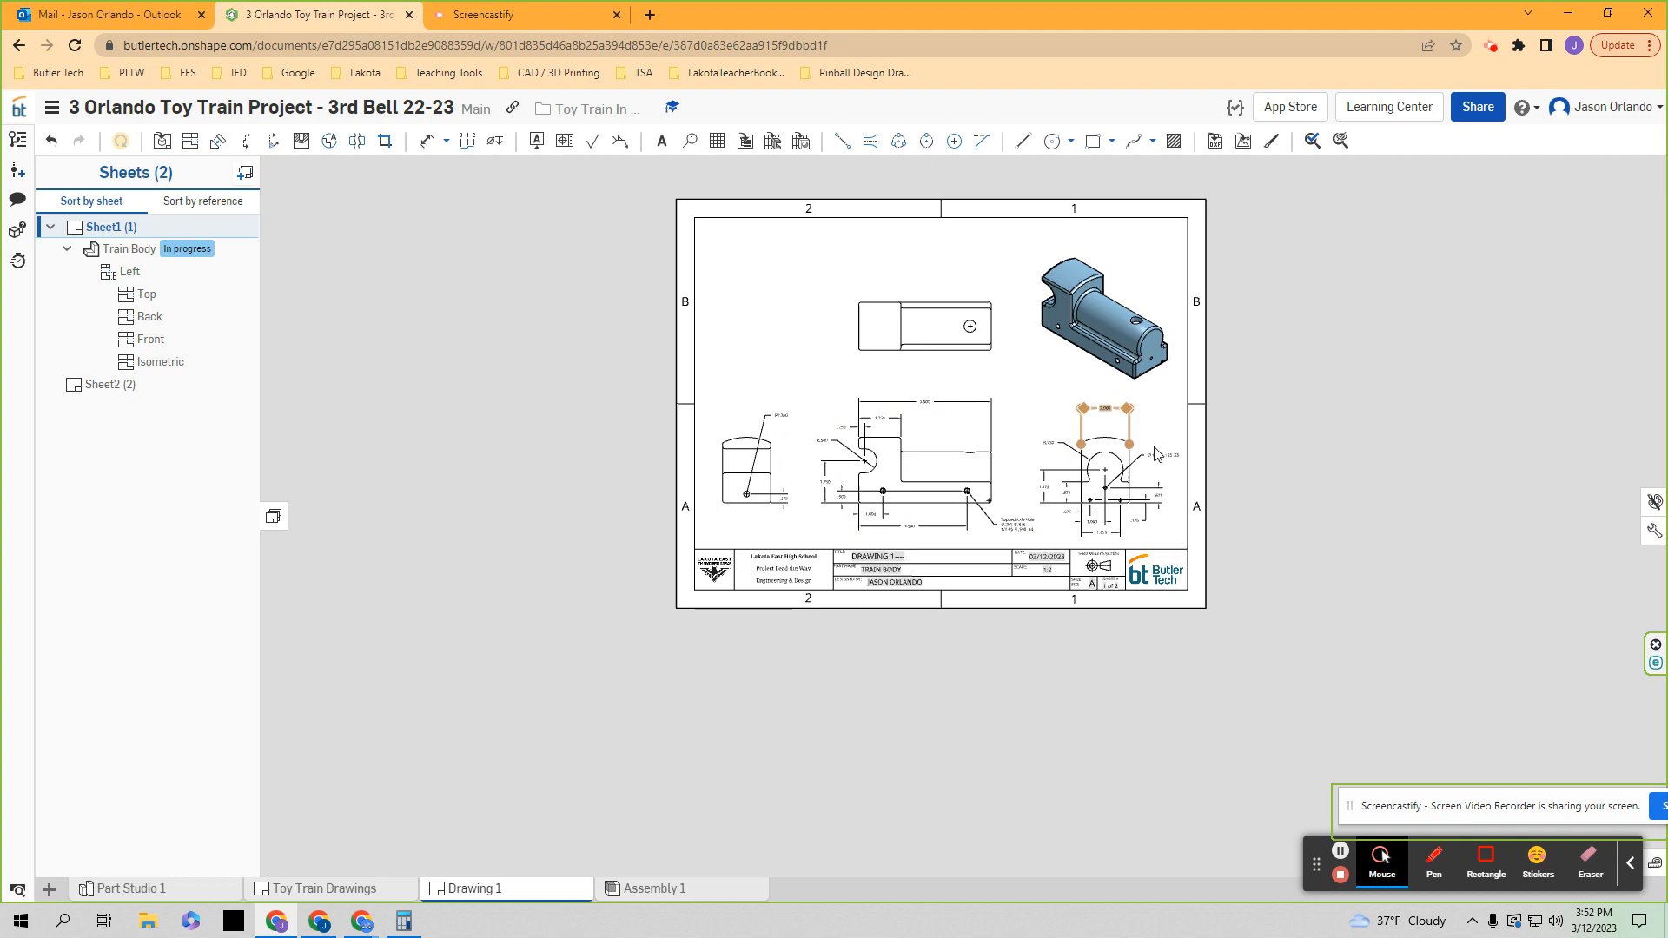
- Move the Top view slightly upward and raise the isometric view closer to the sheet's top border
{"action": "left_click", "coordinate": [937, 325]}
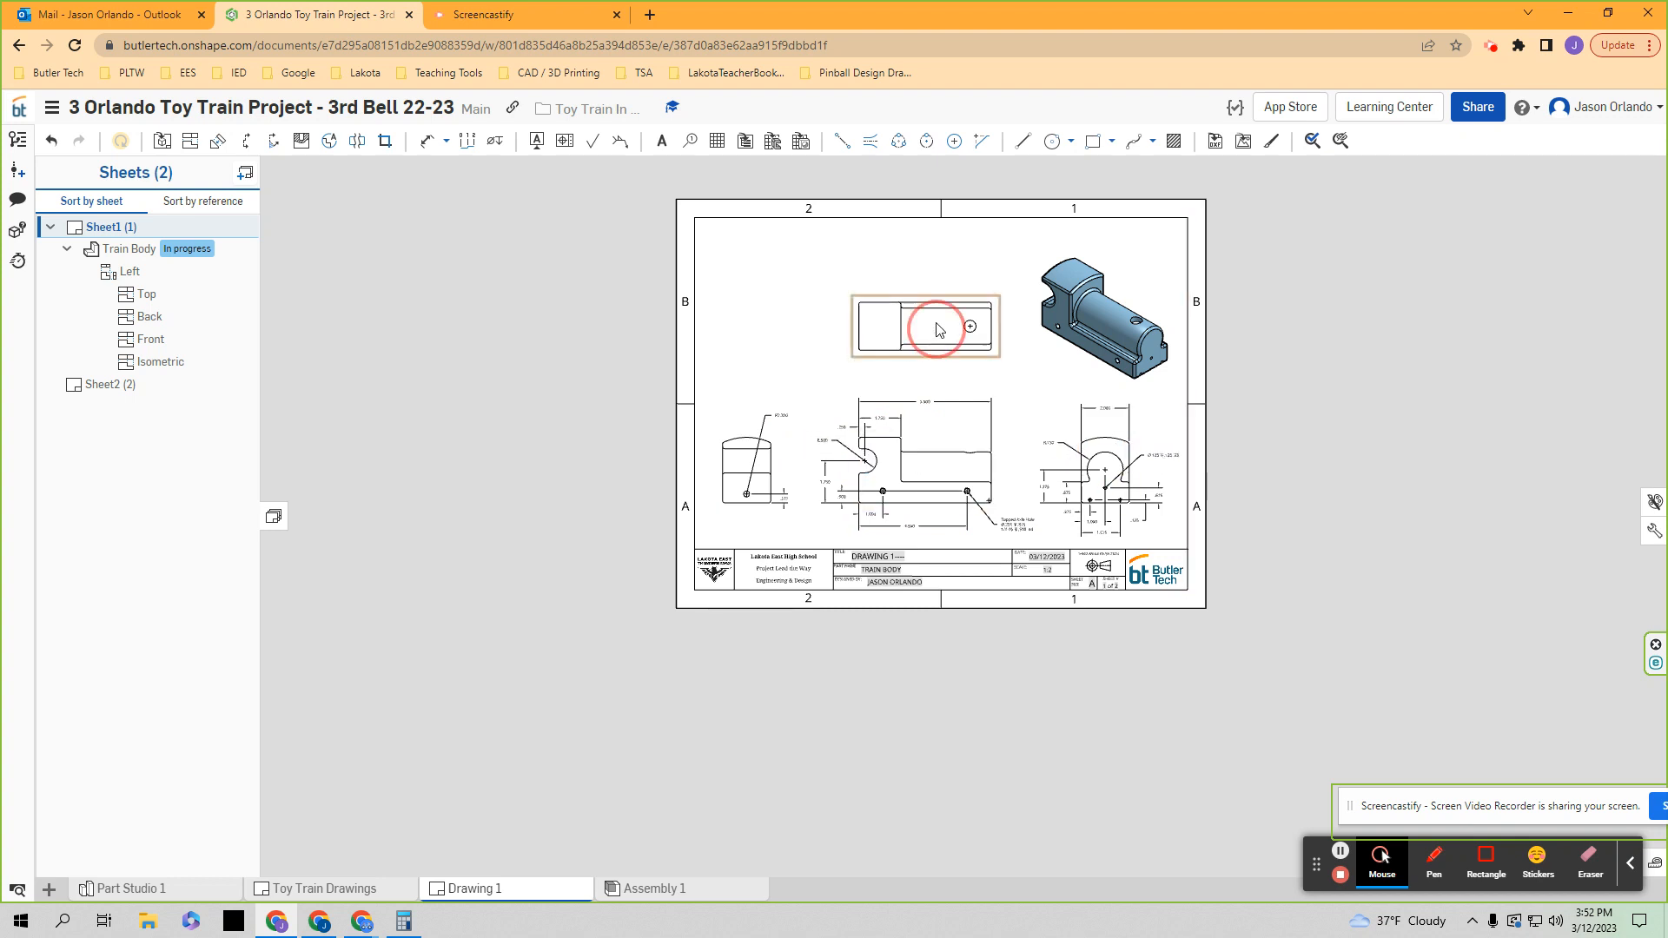
{"action": "left_click_drag", "start_coordinate": [1081, 313], "coordinate": [1080, 289]}
{"action": "scroll", "coordinate": [956, 417], "scroll_direction": "down", "scroll_amount": 3}
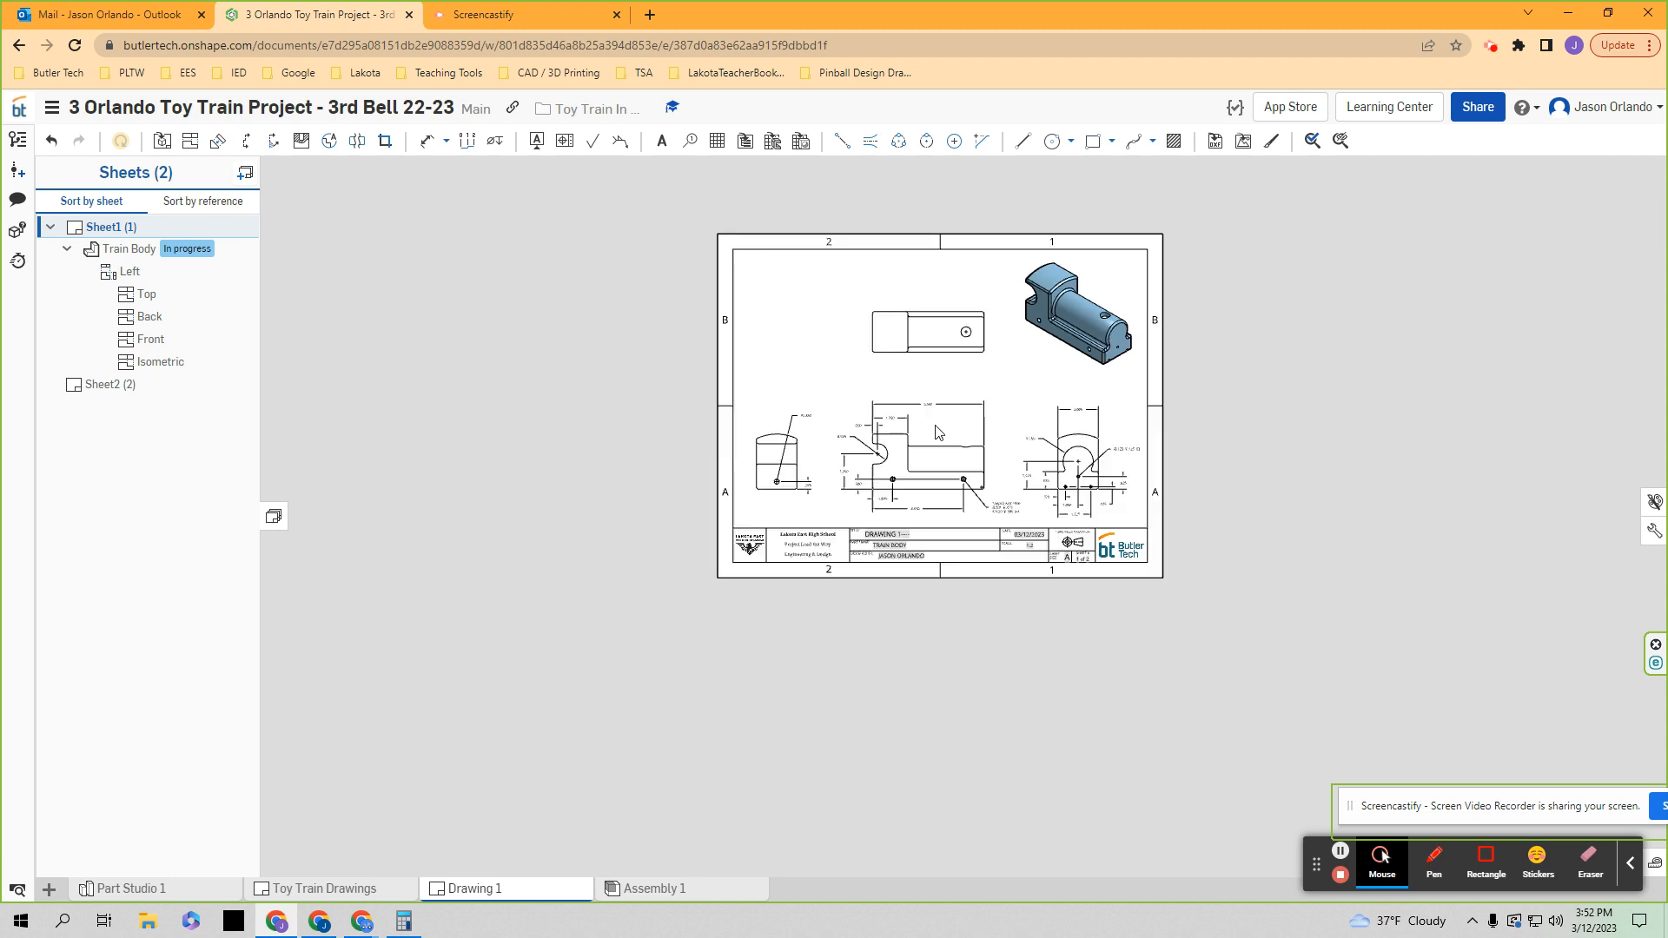
{"action": "scroll", "coordinate": [980, 374], "scroll_direction": "up", "scroll_amount": 2}
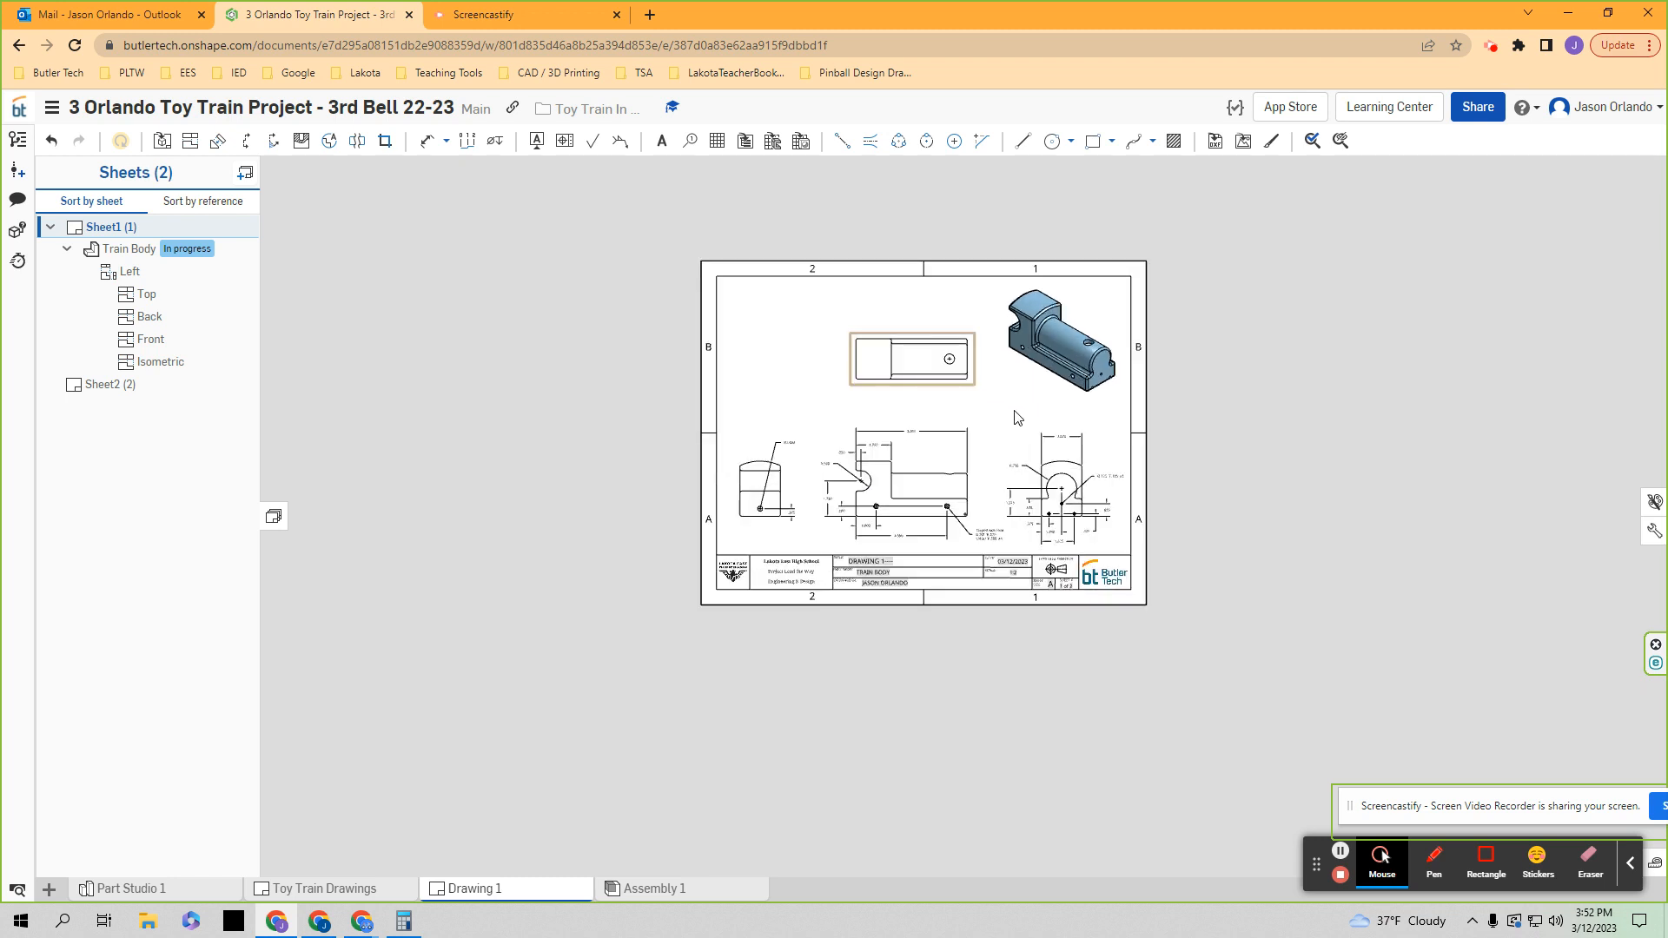
{"action": "scroll", "coordinate": [940, 448], "scroll_direction": "up", "scroll_amount": 1}
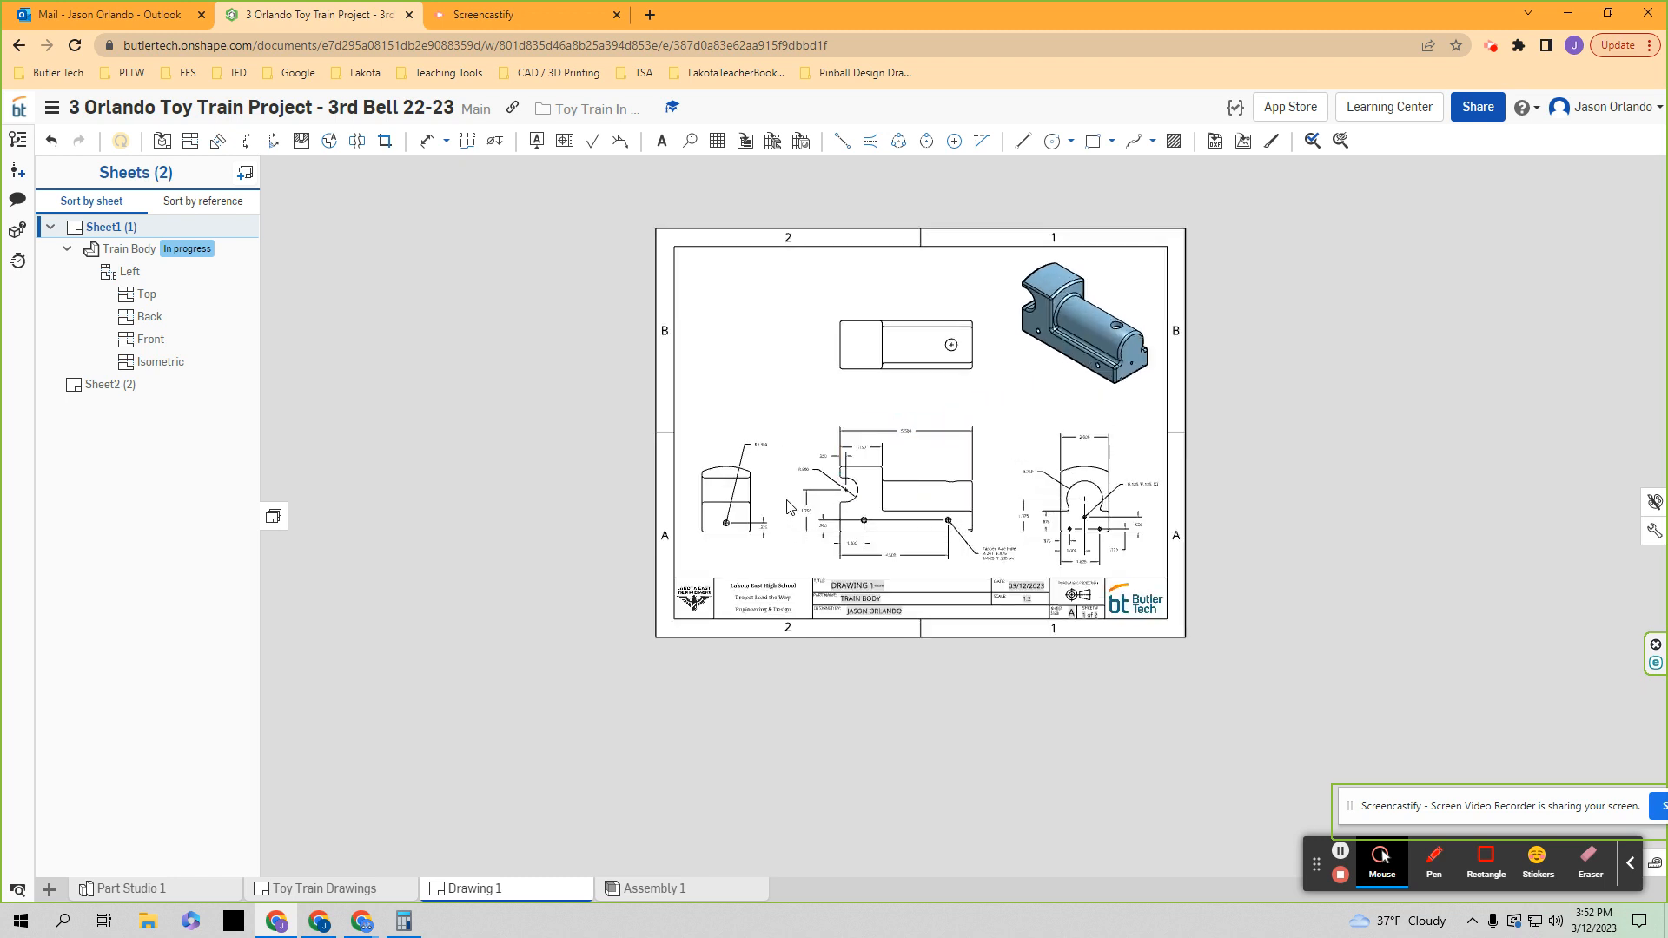
- Nudge the Left and Front views slightly left and raise the lower row of views away from the title block
{"action": "left_click", "coordinate": [926, 465]}
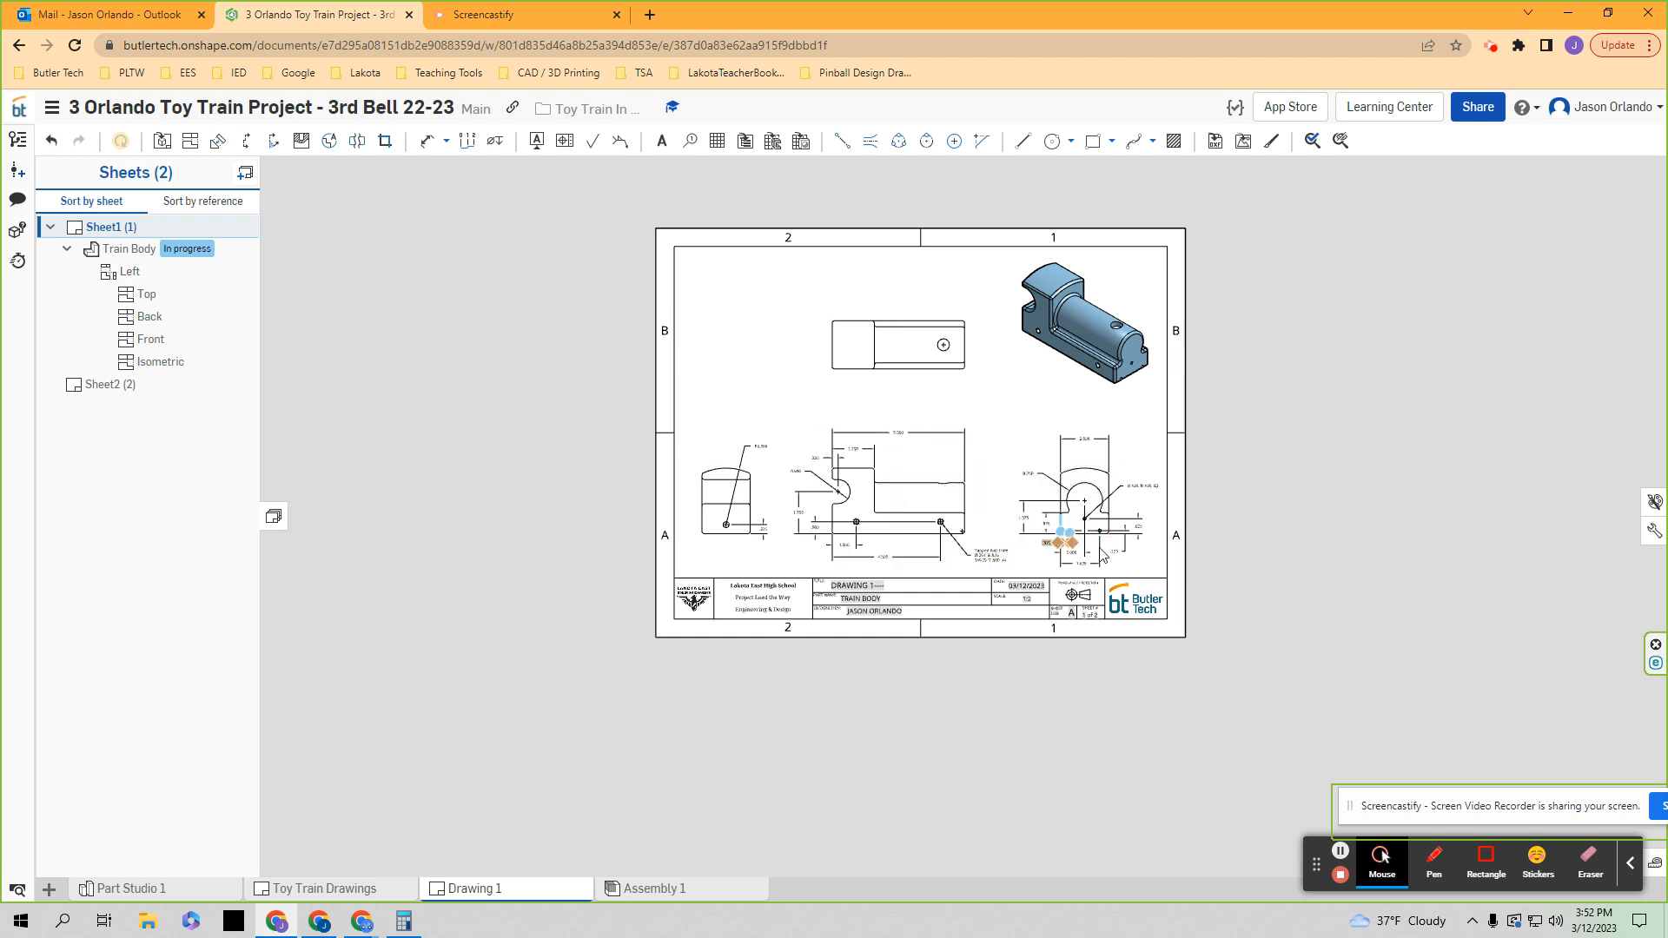
{"action": "left_click", "coordinate": [1093, 469]}
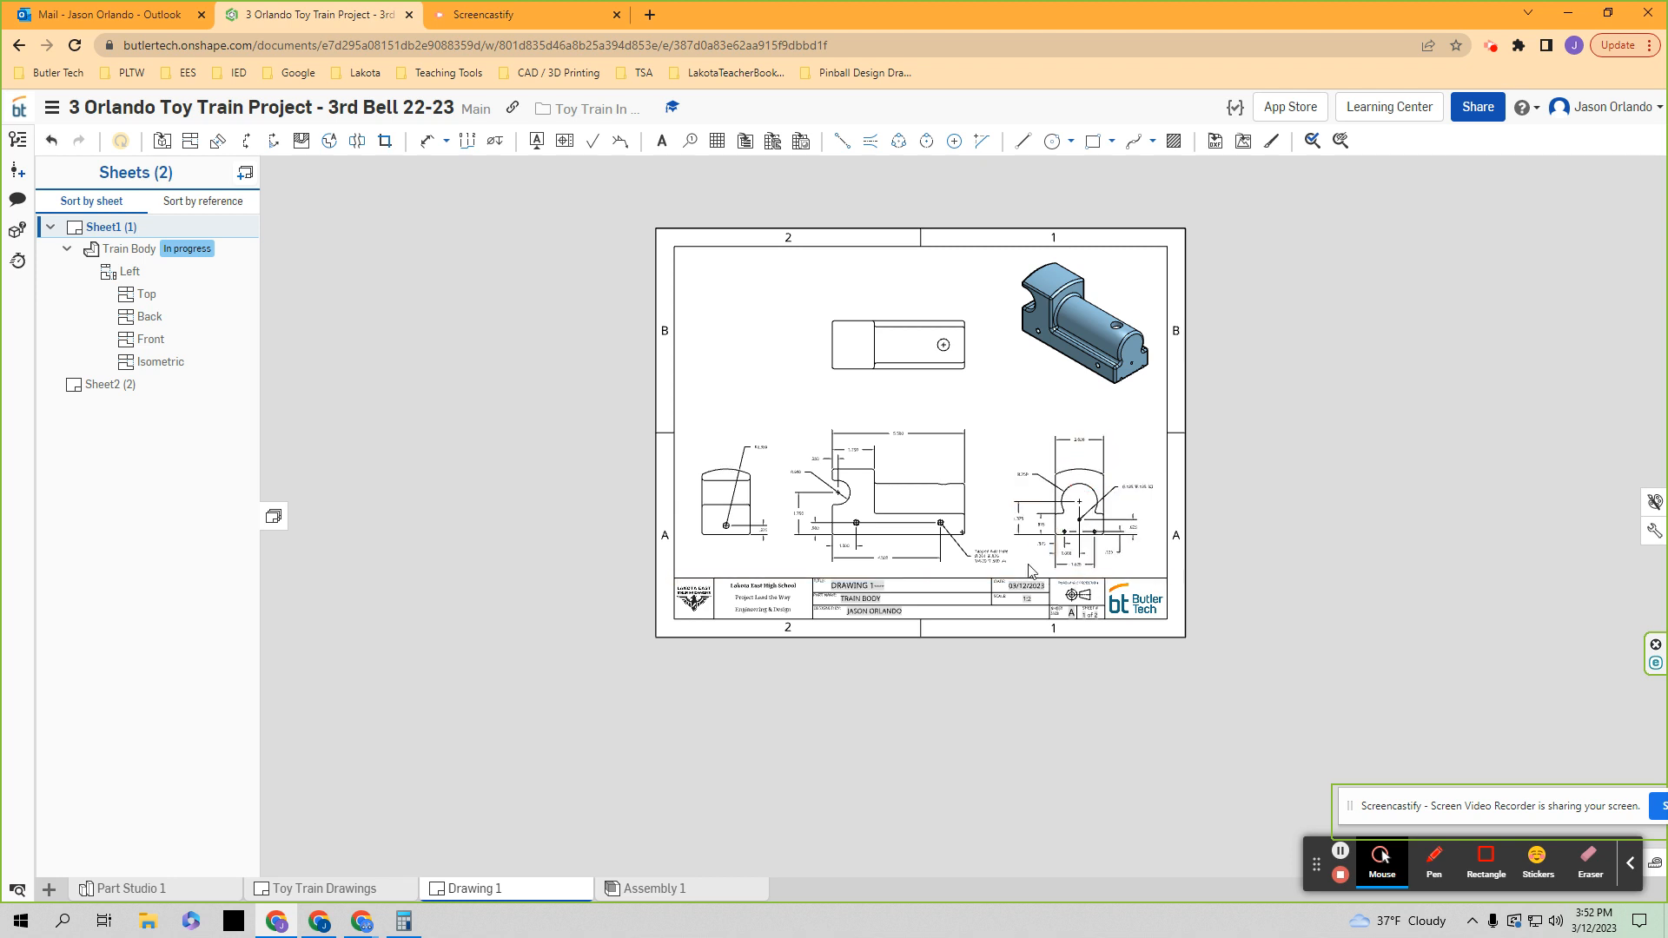
{"action": "left_click", "coordinate": [919, 464]}
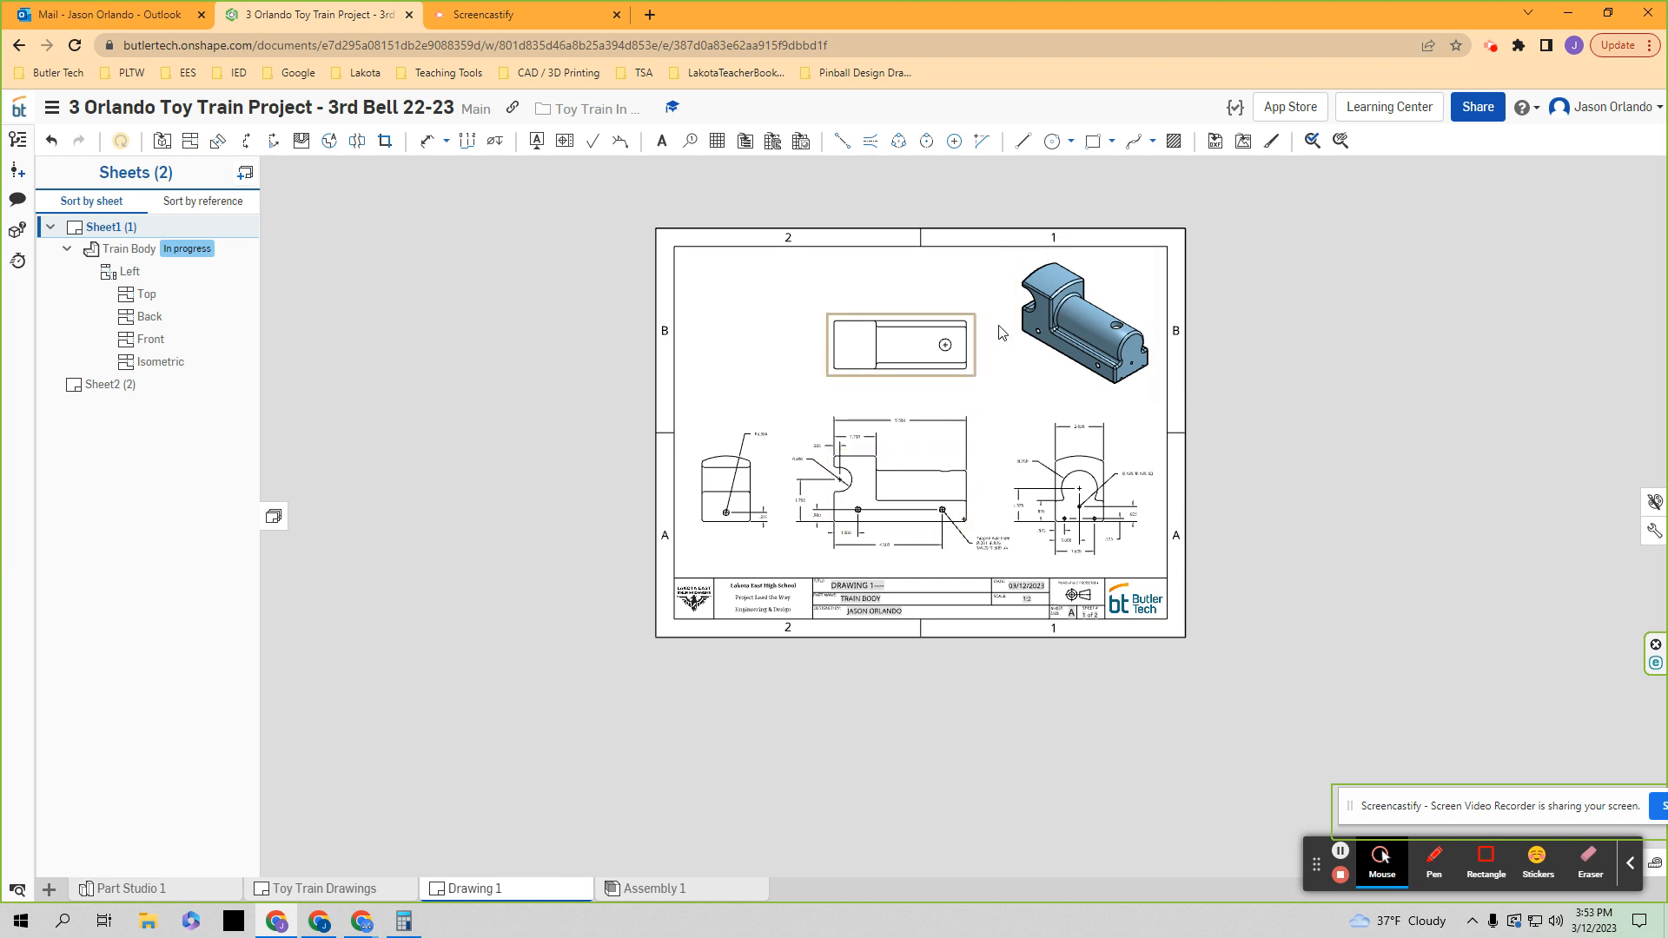
- Dimension the horizontal distance from the Back view's right edge to the hole's center, placing it below the view
{"action": "scroll", "coordinate": [952, 407], "scroll_direction": "down", "scroll_amount": 2}
{"action": "scroll", "coordinate": [980, 458], "scroll_direction": "up", "scroll_amount": 3}
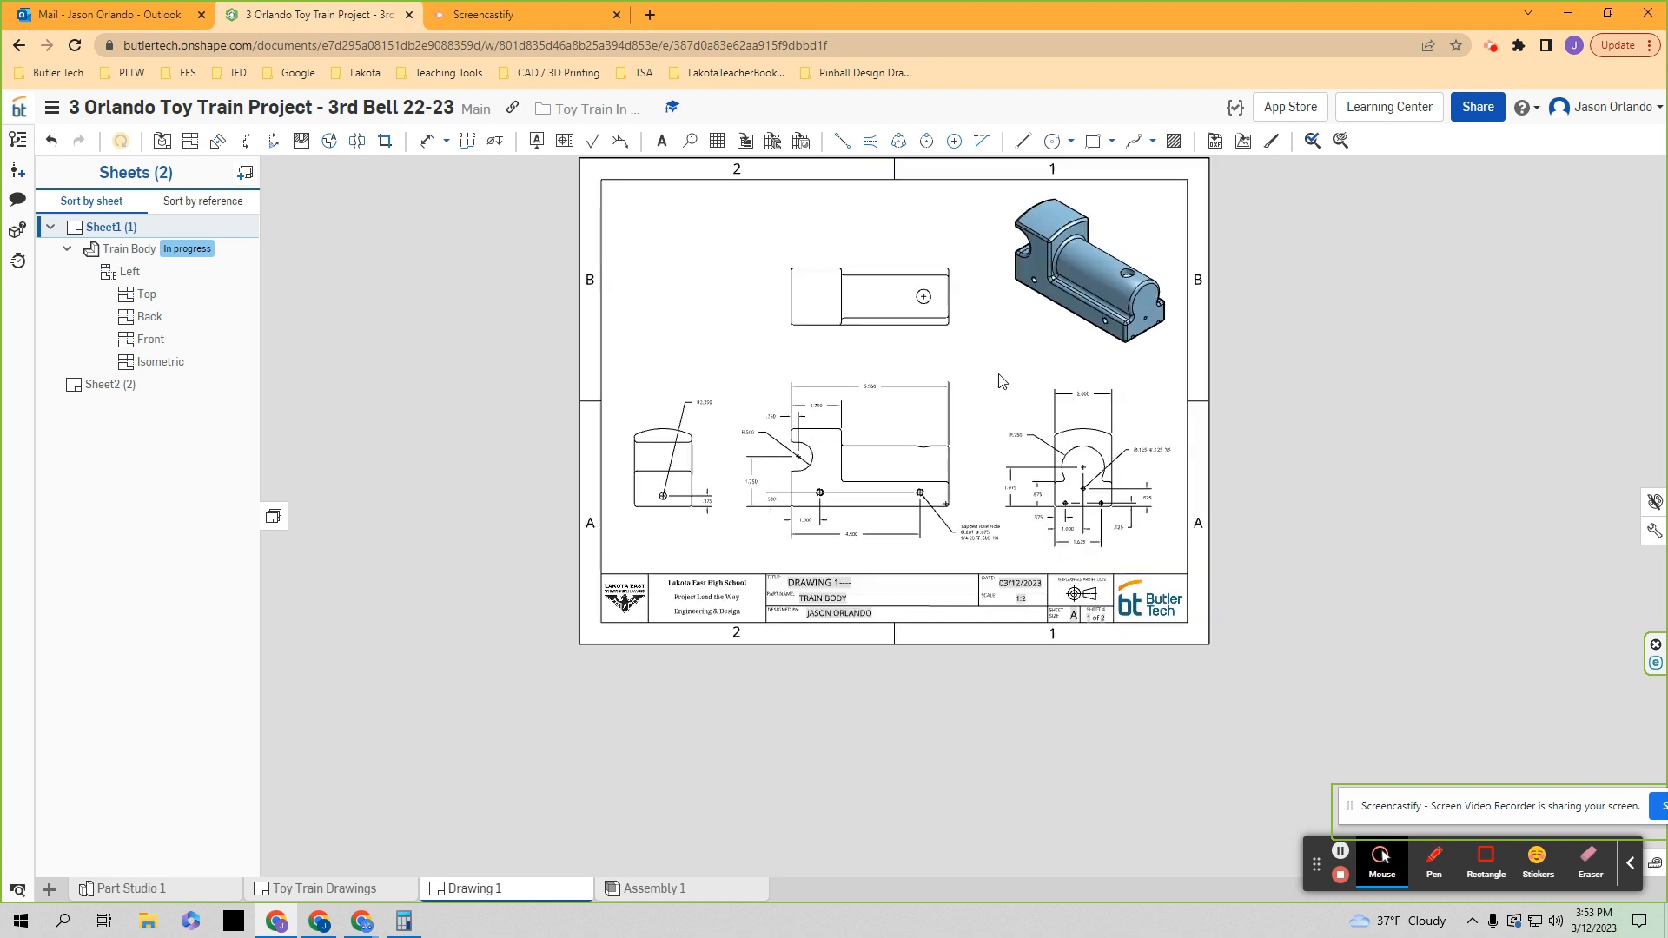
{"action": "middle_click_drag", "start_coordinate": [1001, 377], "coordinate": [1037, 425]}
{"action": "scroll", "coordinate": [1034, 432], "scroll_direction": "up", "scroll_amount": 2}
{"action": "scroll", "coordinate": [1023, 431], "scroll_direction": "up", "scroll_amount": 1}
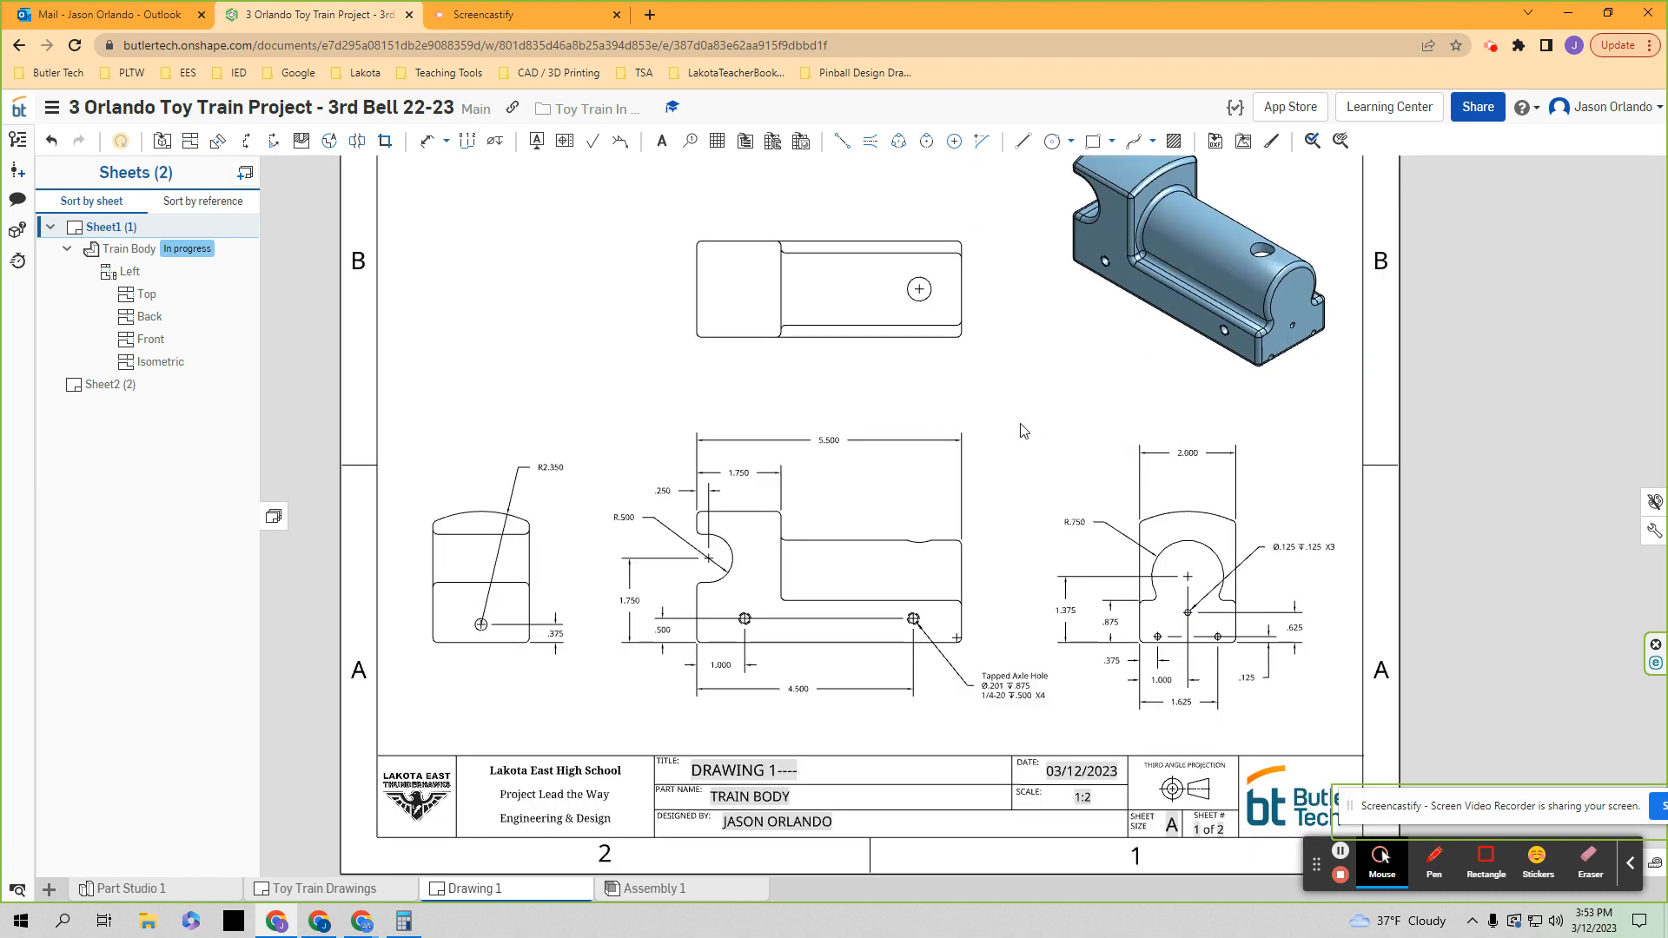
{"action": "left_click", "coordinate": [1254, 642]}
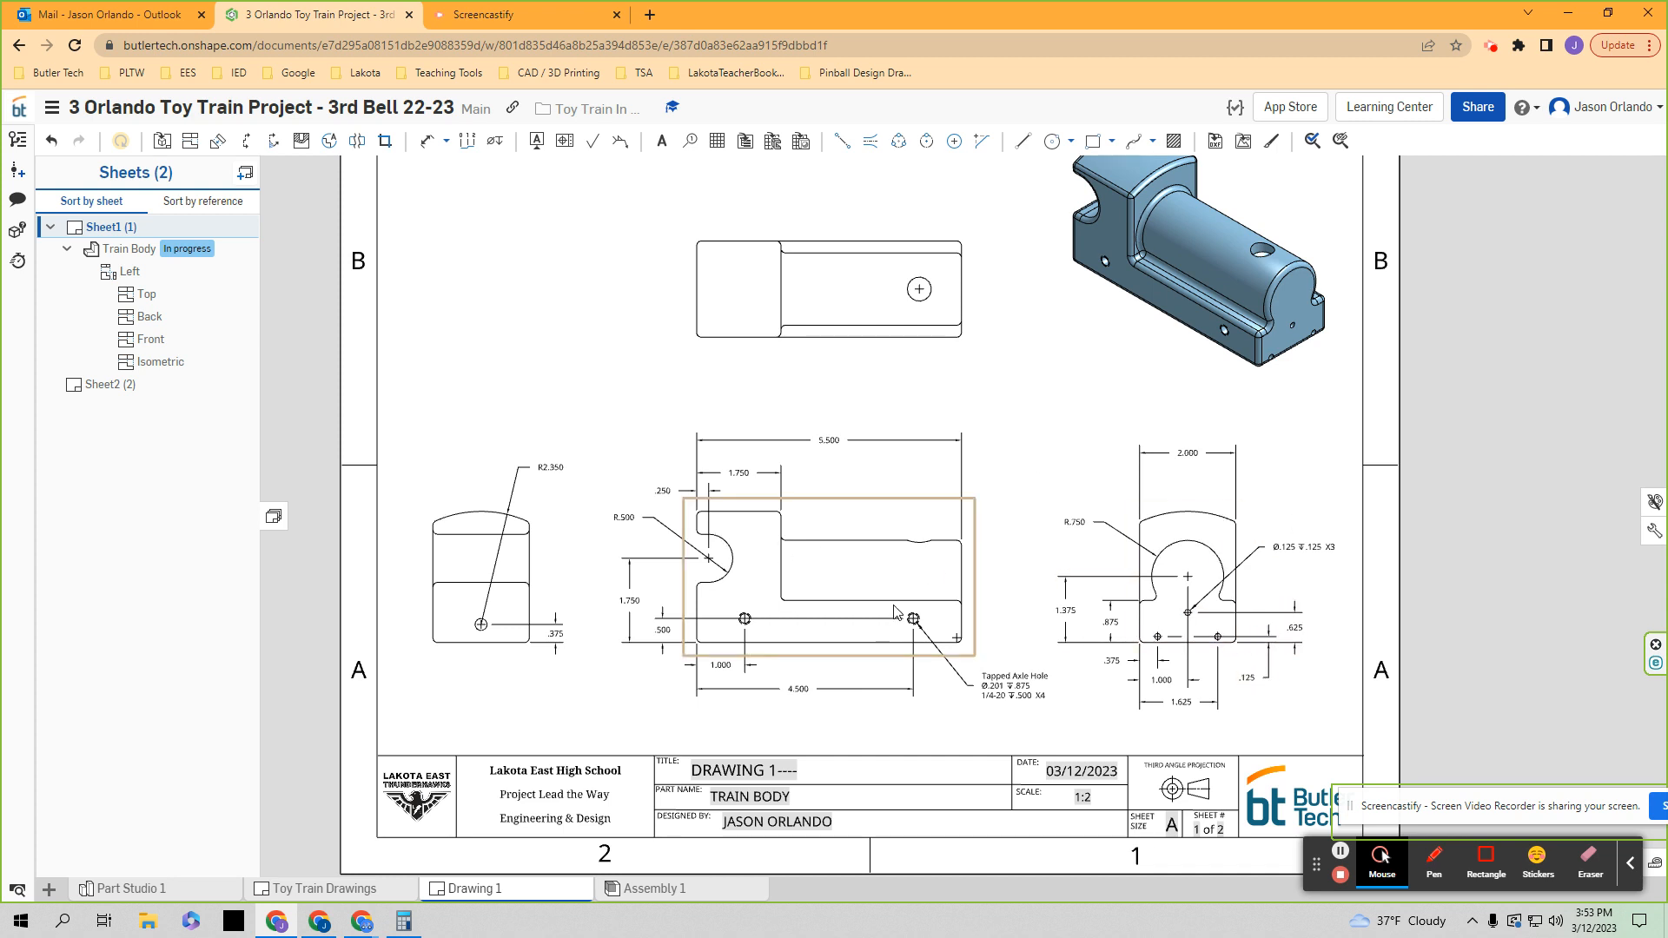
{"action": "scroll", "coordinate": [450, 591], "scroll_direction": "up", "scroll_amount": 3}
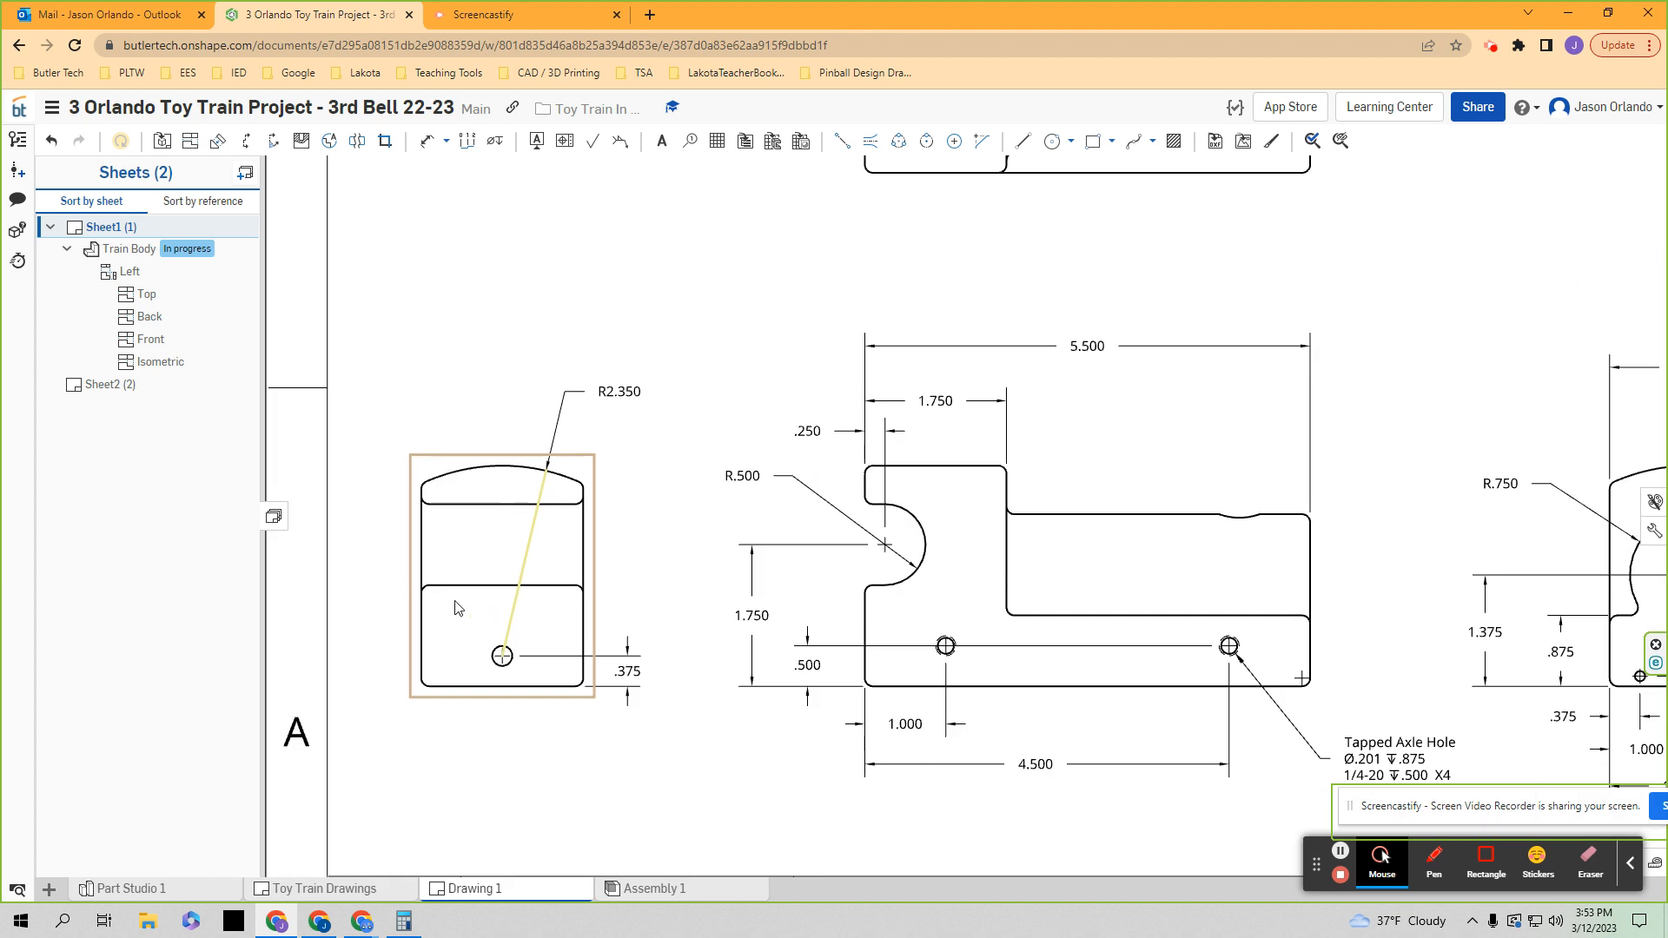
{"action": "scroll", "coordinate": [512, 567], "scroll_direction": "up", "scroll_amount": 2}
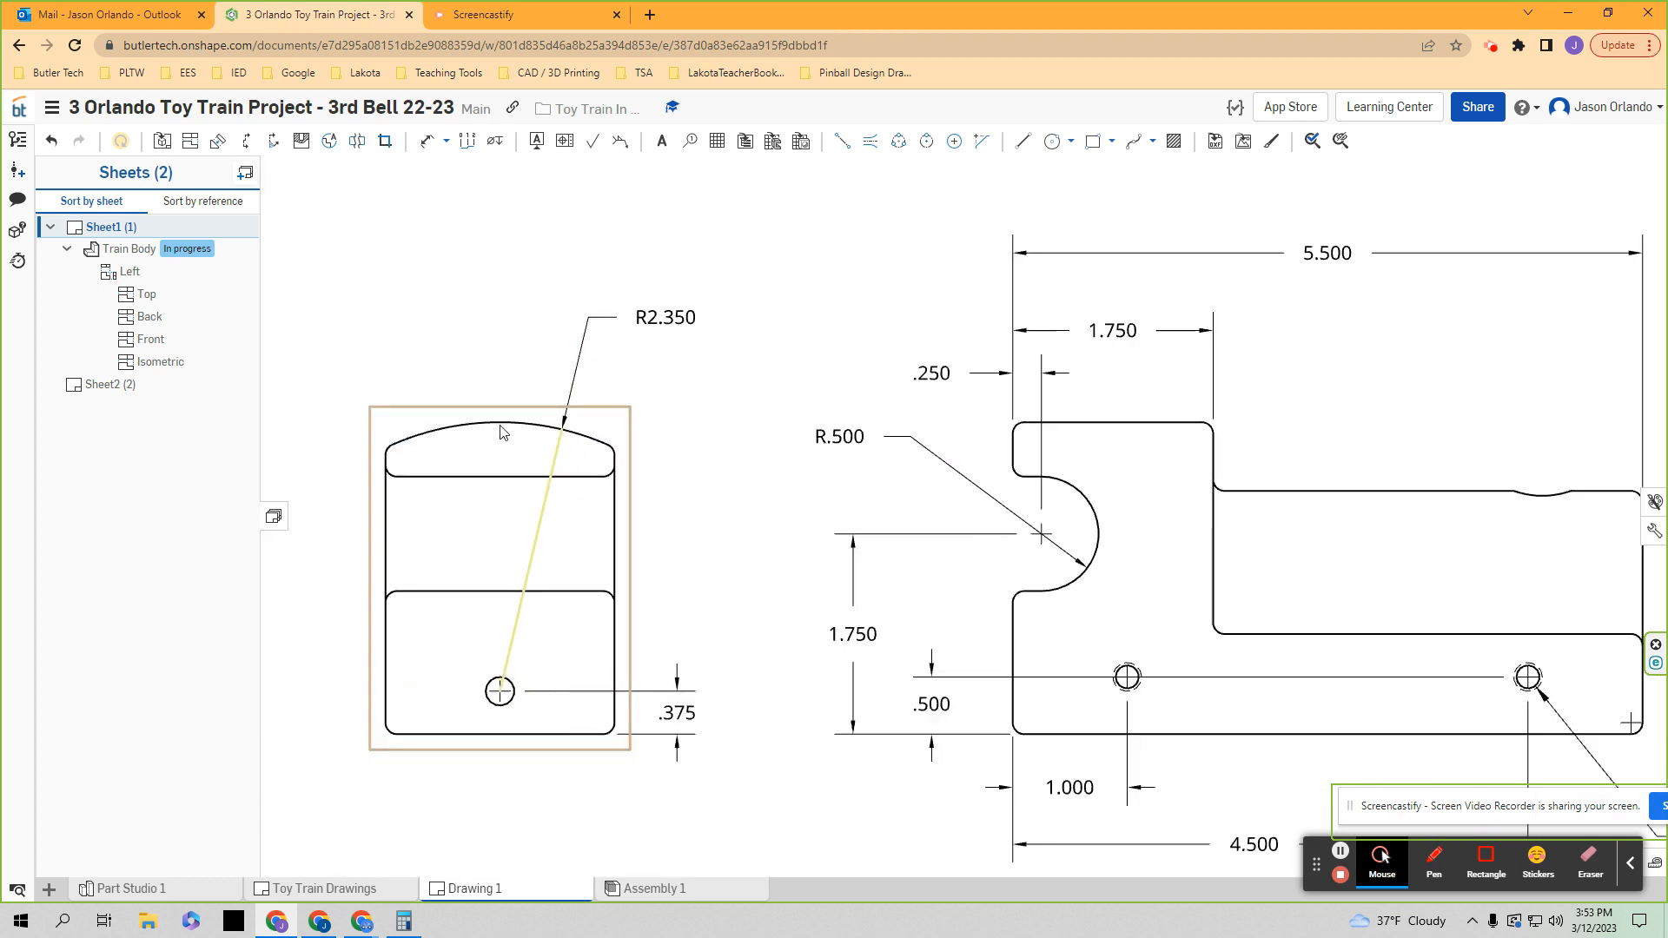
{"action": "left_click", "coordinate": [428, 143]}
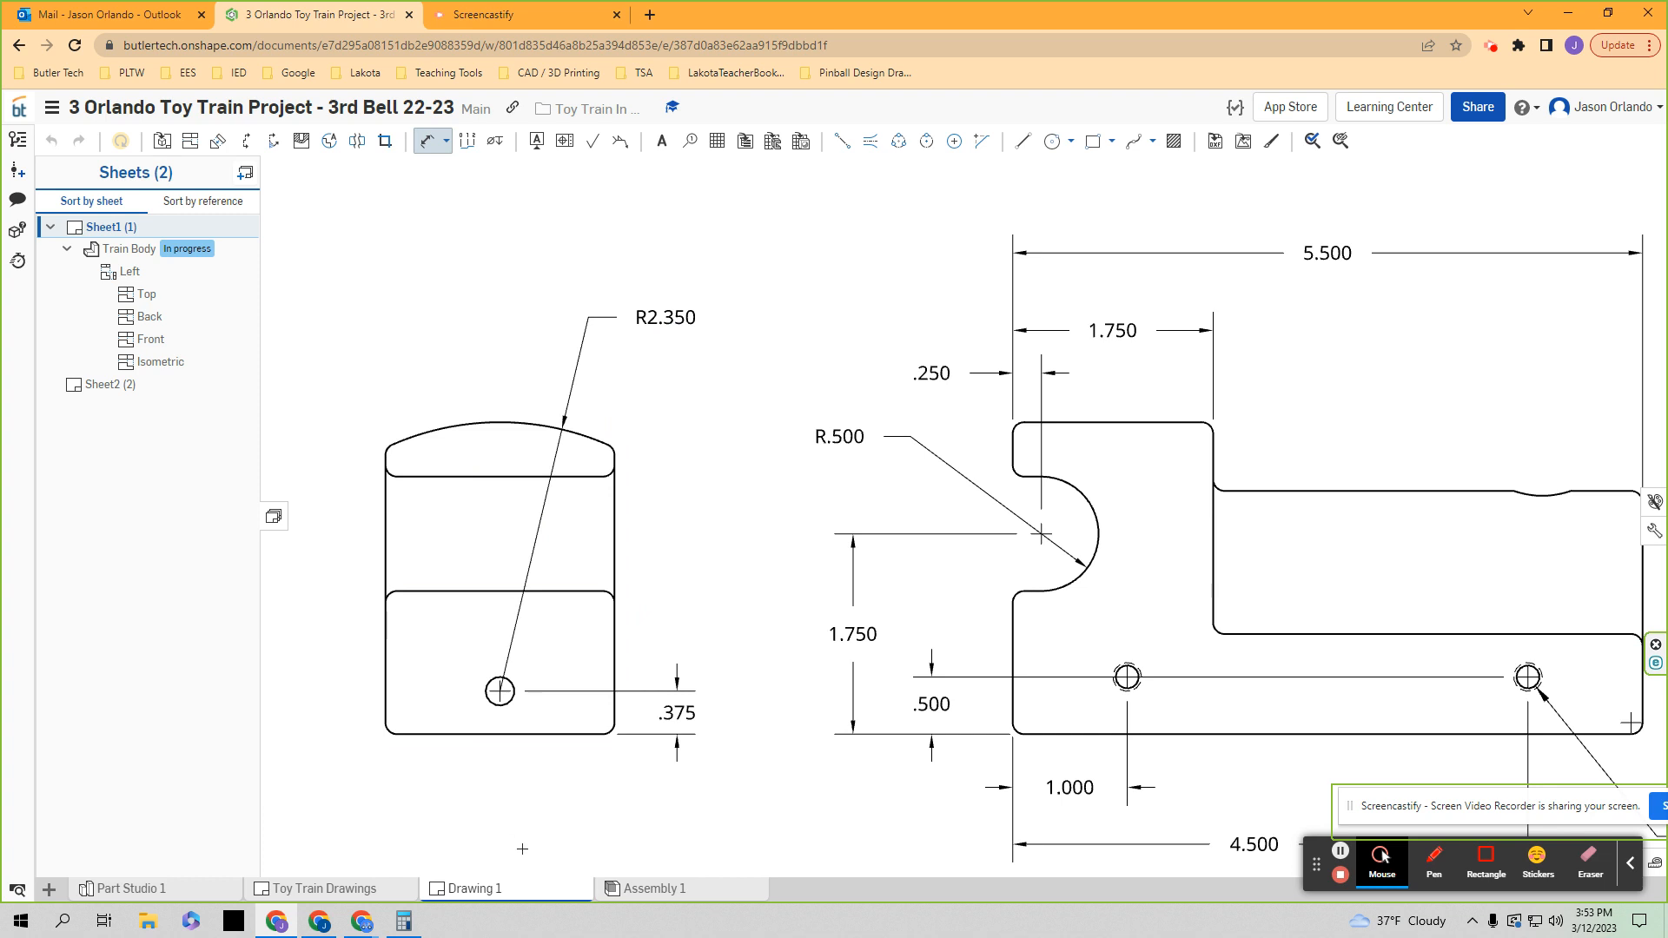
{"action": "scroll", "coordinate": [522, 849], "scroll_direction": "up", "scroll_amount": 1}
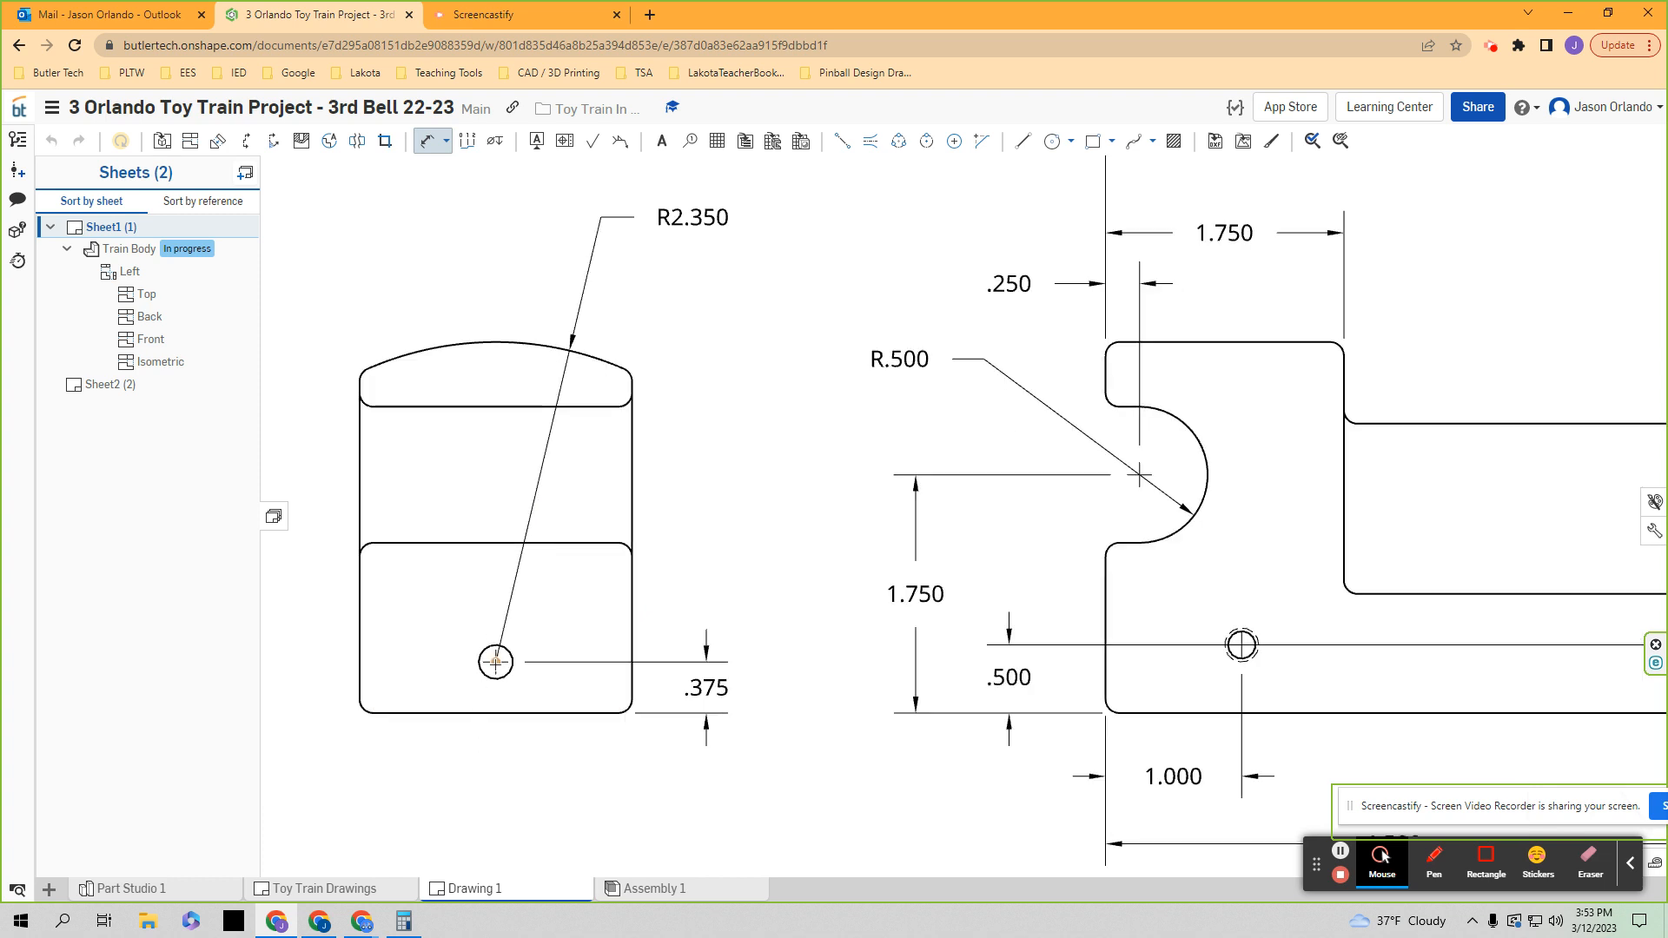
{"action": "left_click", "coordinate": [633, 689]}
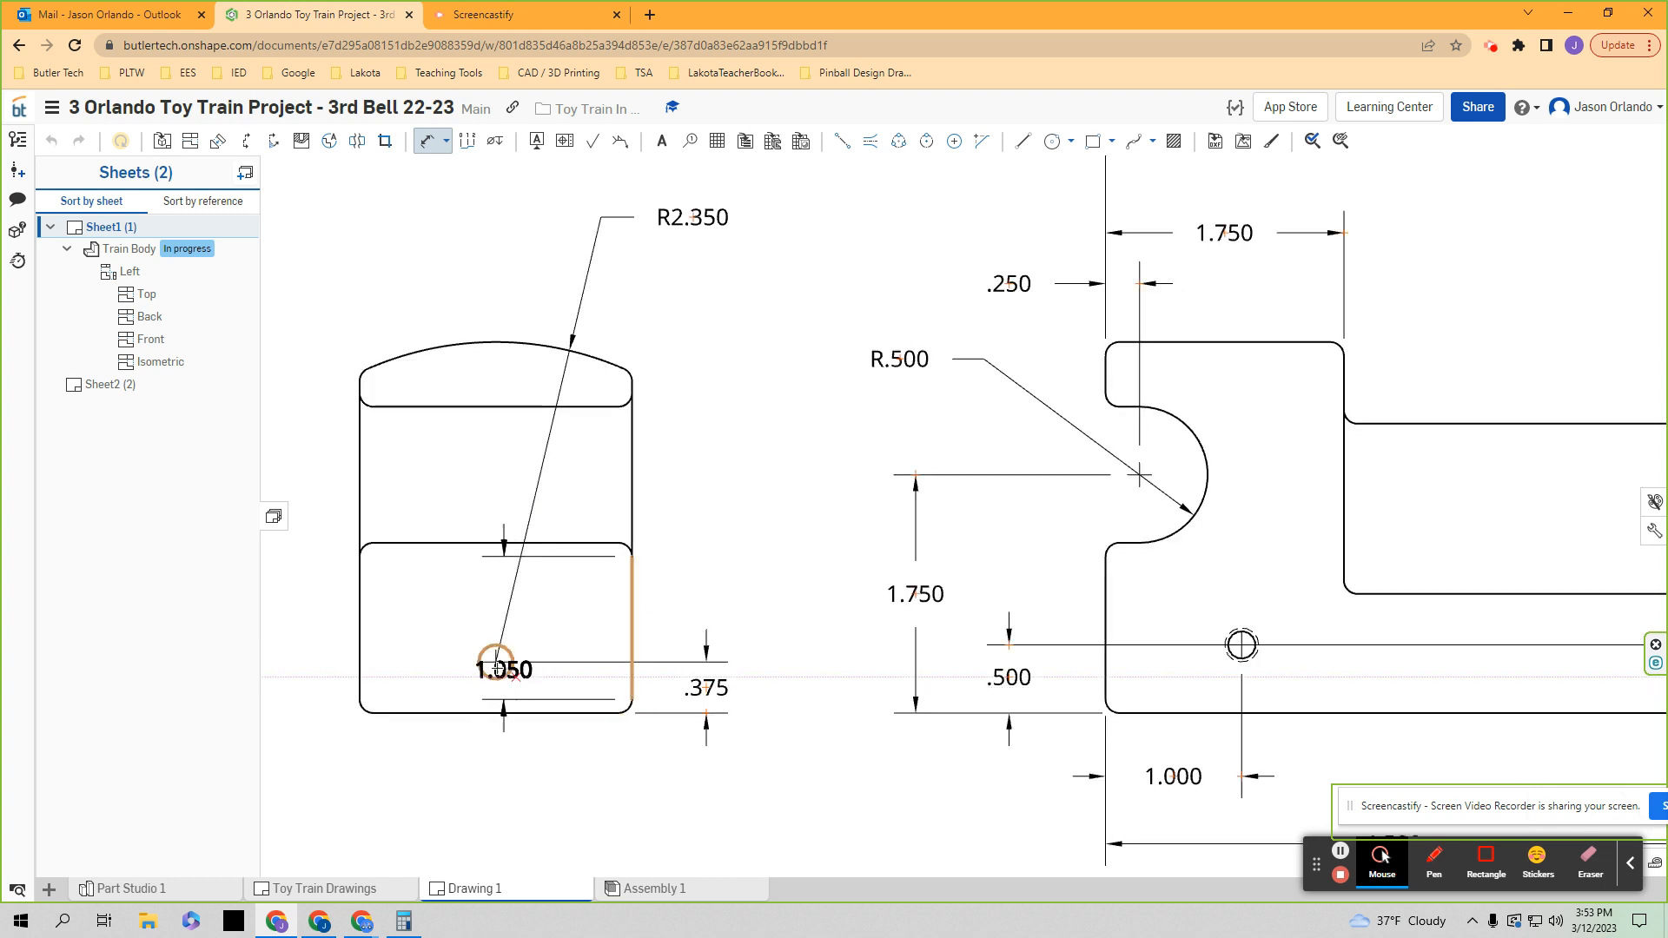
{"action": "left_click", "coordinate": [496, 662]}
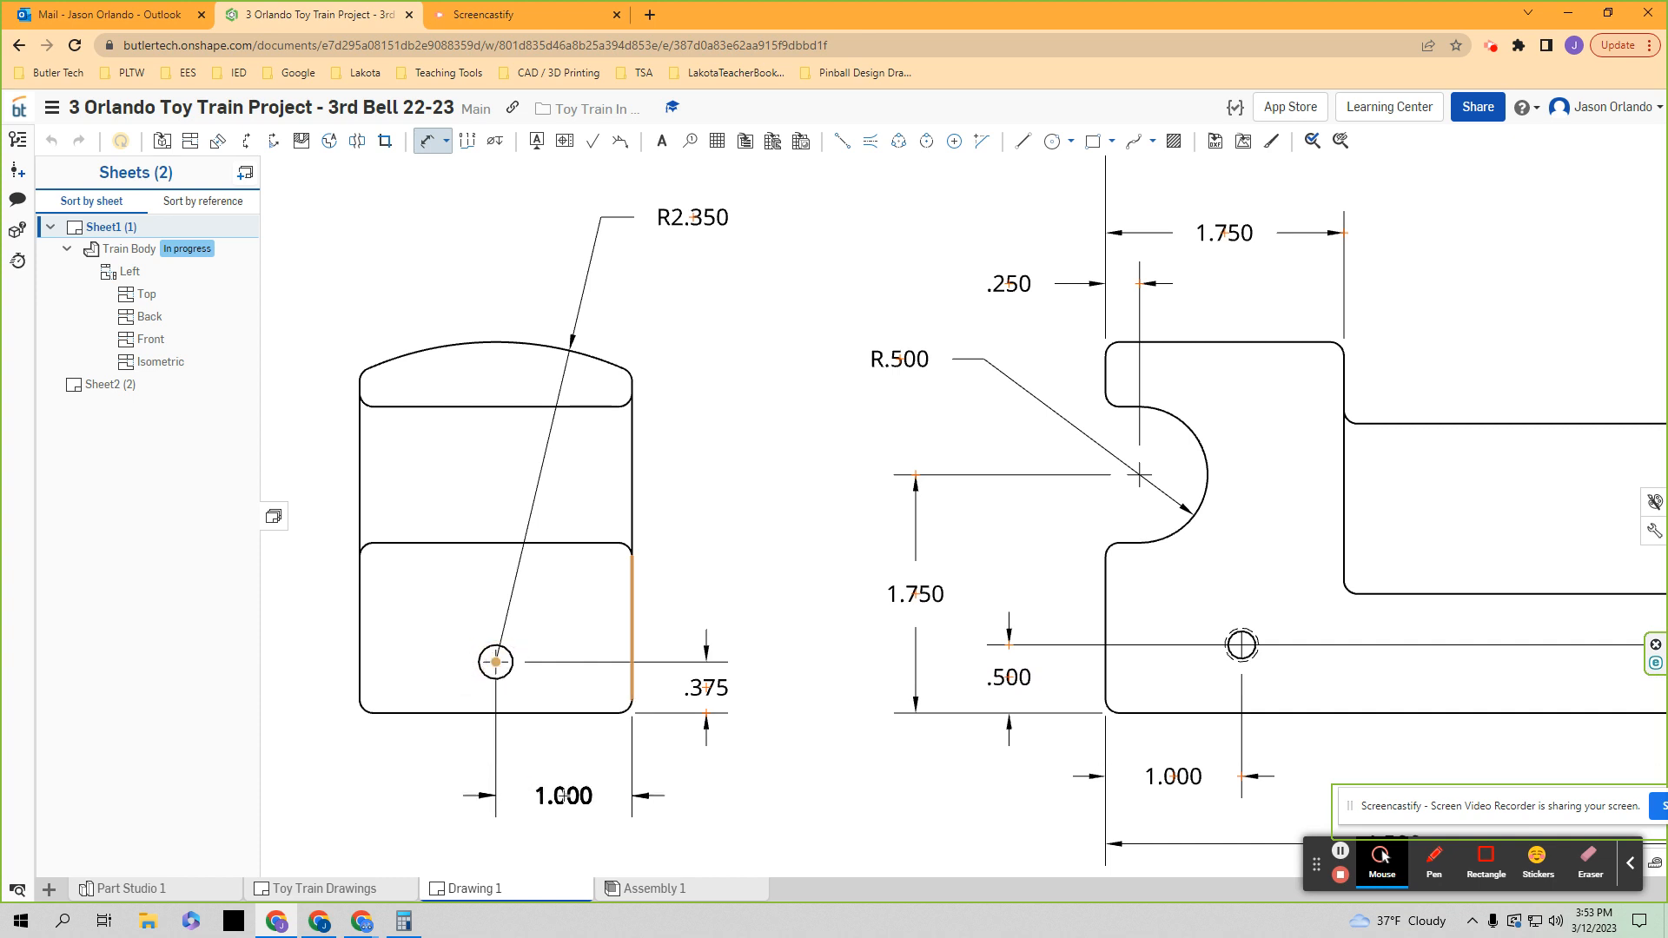
{"action": "left_click", "coordinate": [564, 794]}
- Add a hole callout to the Back view's hole, placing its text outside the outline to the upper right
{"action": "left_click", "coordinate": [495, 140]}
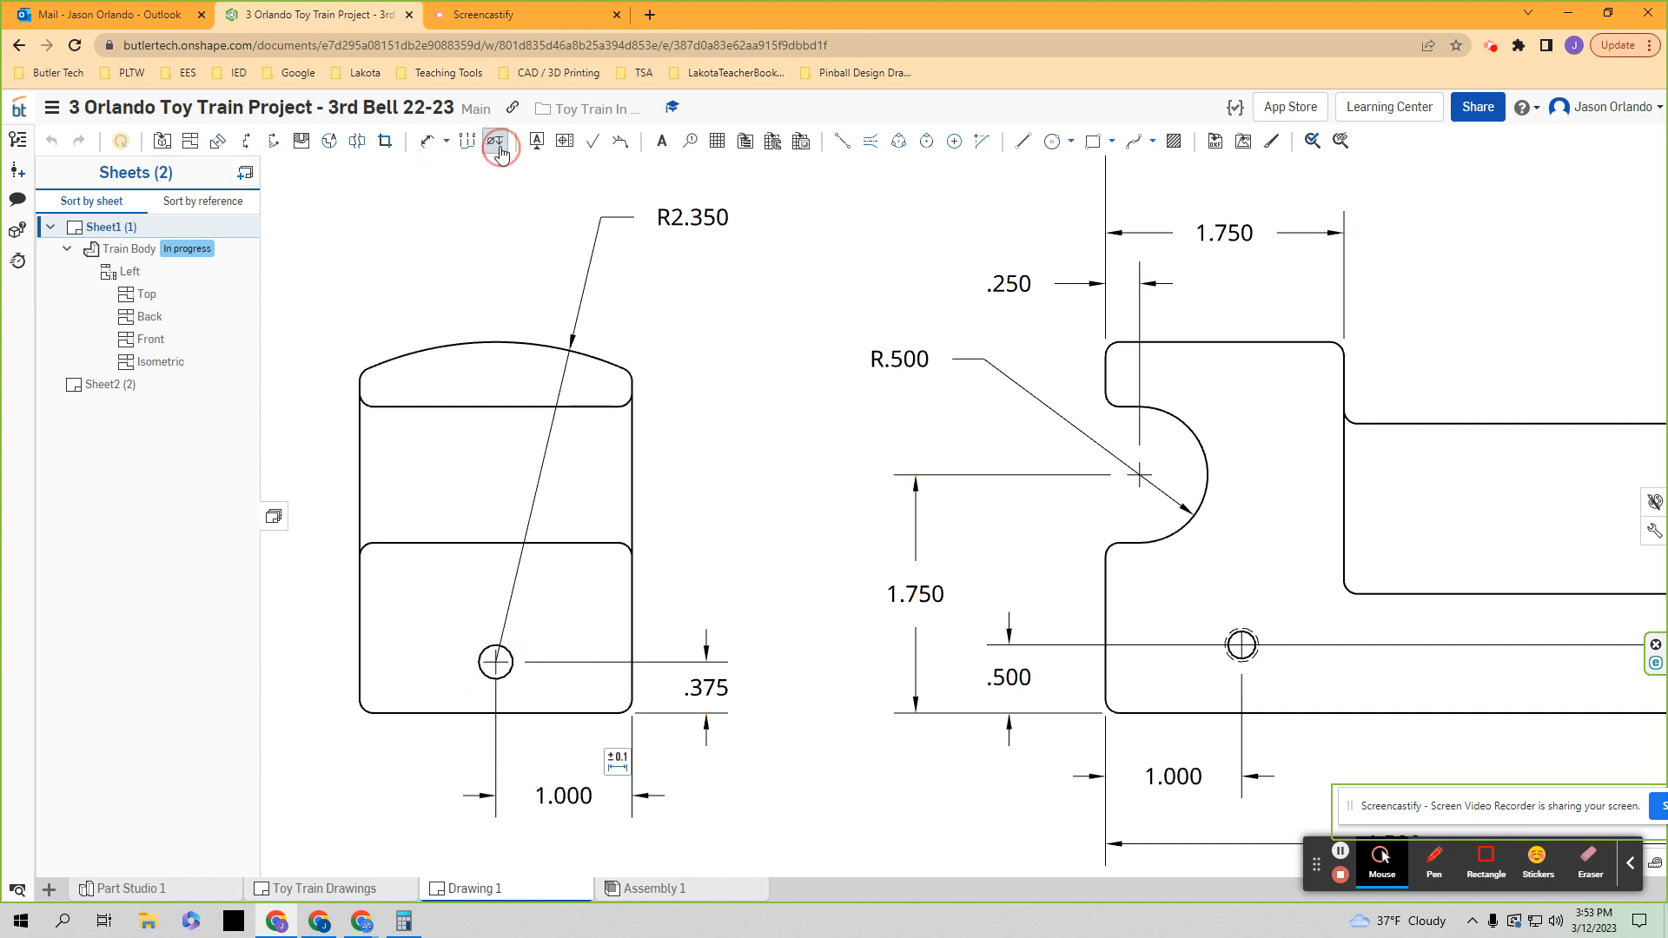
{"action": "scroll", "coordinate": [575, 431], "scroll_direction": "down", "scroll_amount": 1}
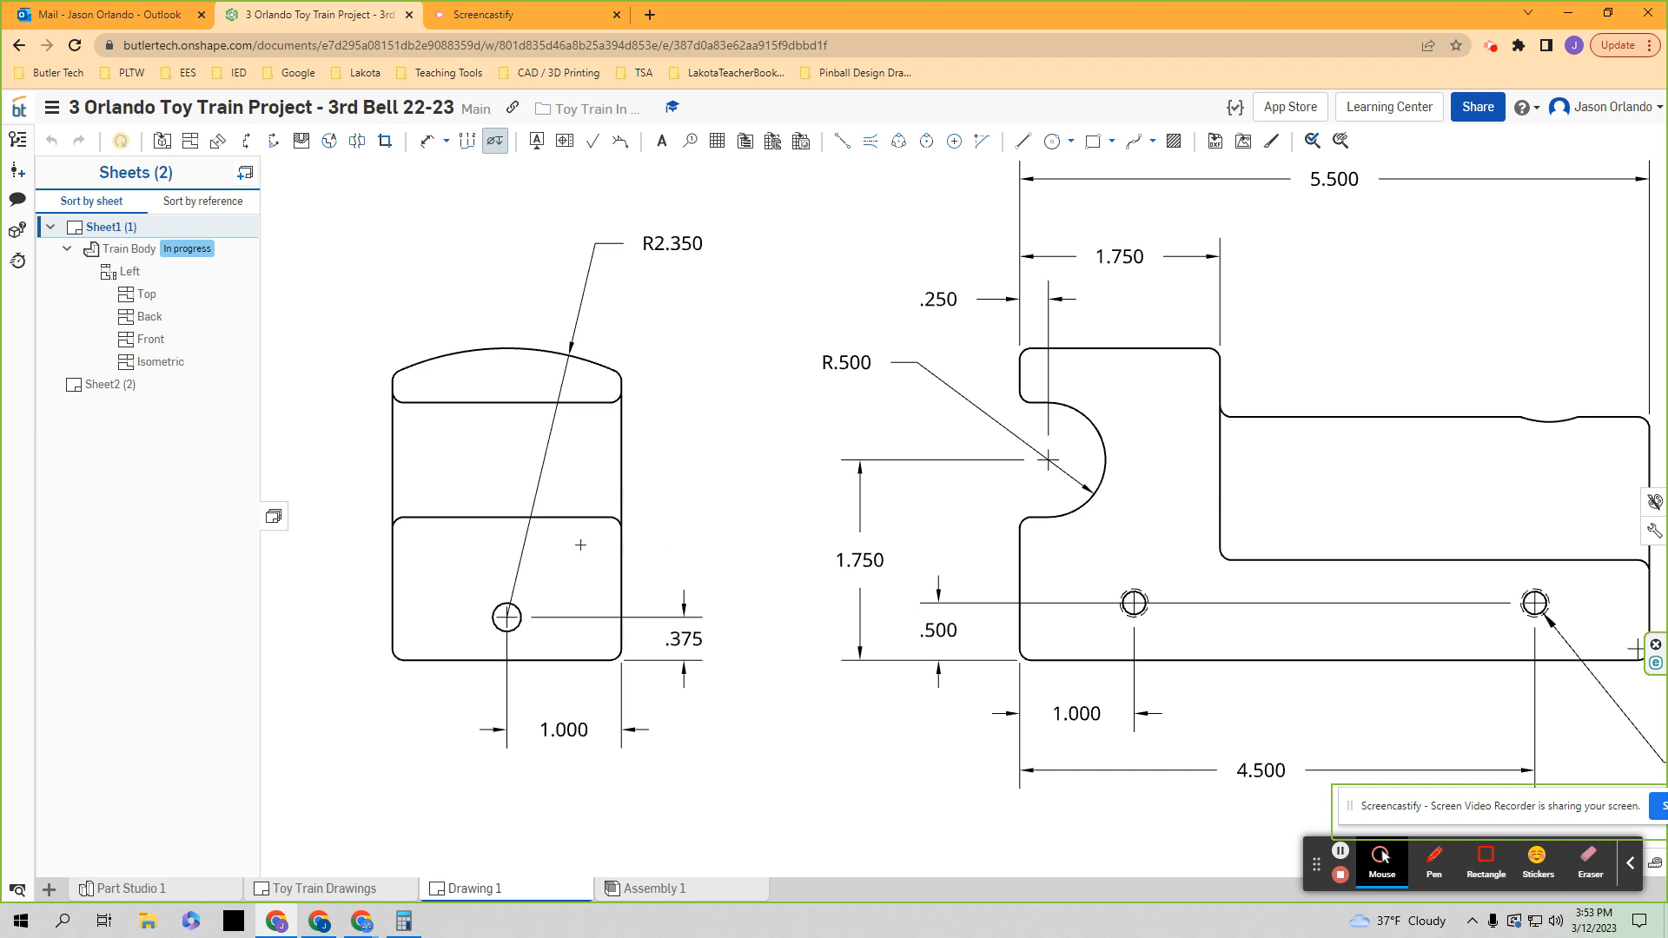
{"action": "middle_click_drag", "start_coordinate": [580, 545], "coordinate": [682, 567]}
{"action": "left_click", "coordinate": [597, 630]}
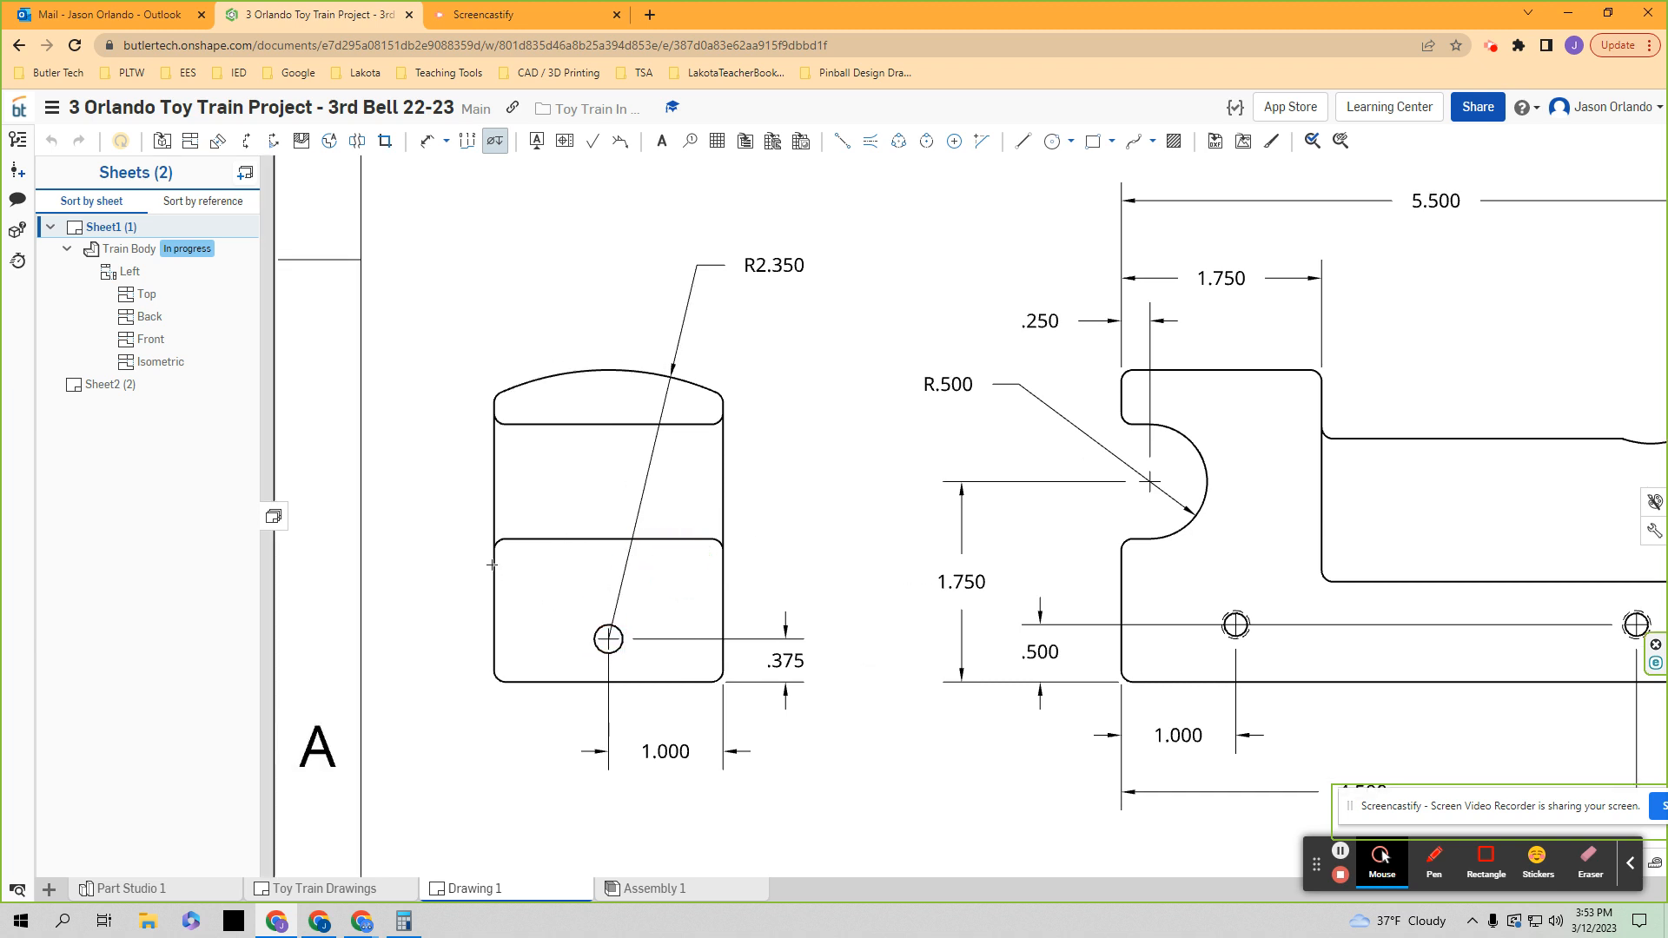
{"action": "left_click", "coordinate": [597, 632]}
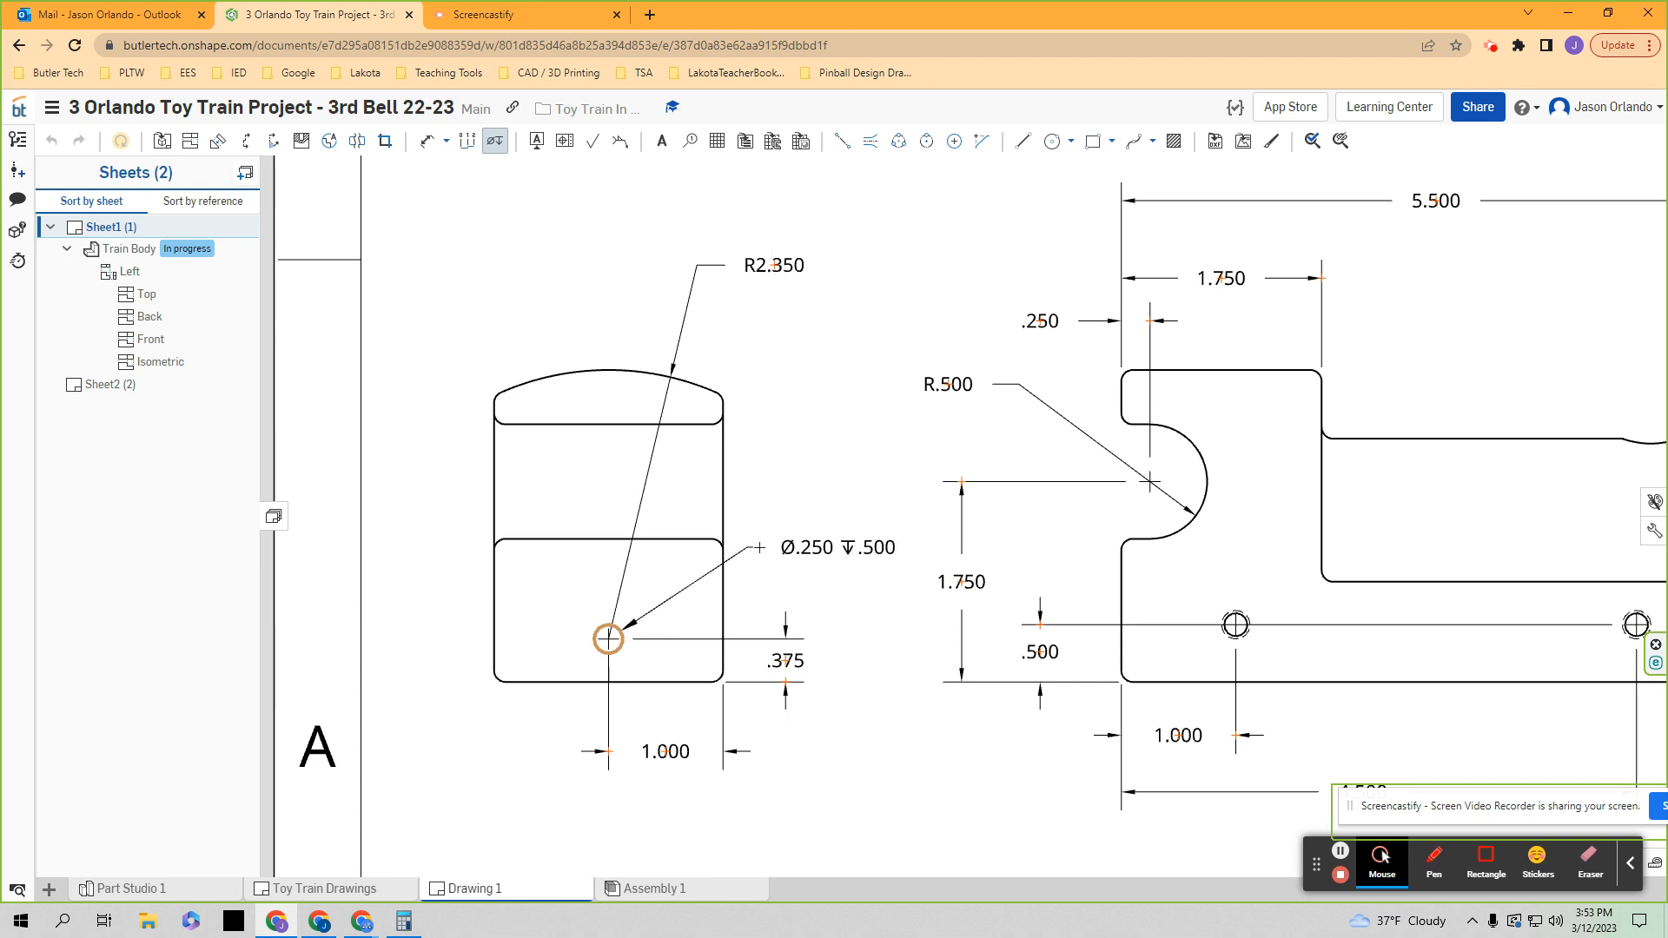
{"action": "left_click", "coordinate": [759, 547]}
- Dimension the horizontal distance from the Top view's right edge to the hole's center, placing it below the view
{"action": "scroll", "coordinate": [819, 626], "scroll_direction": "down", "scroll_amount": 1}
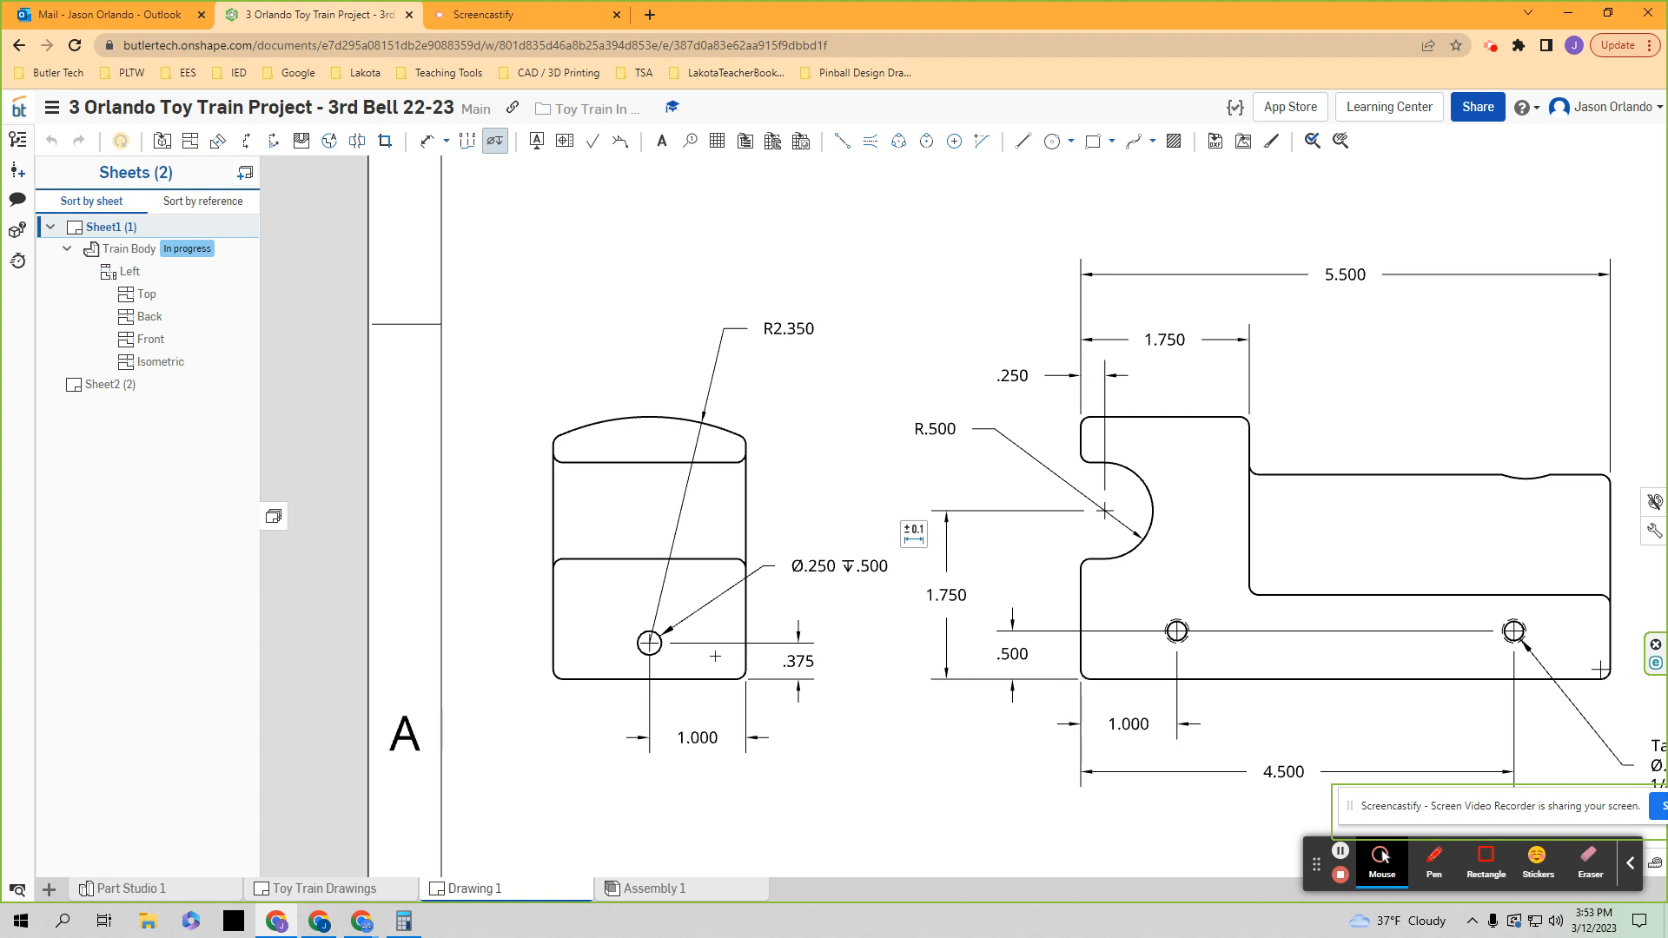
{"action": "scroll", "coordinate": [832, 591], "scroll_direction": "down", "scroll_amount": 1}
{"action": "middle_click_drag", "start_coordinate": [847, 640], "coordinate": [793, 676]}
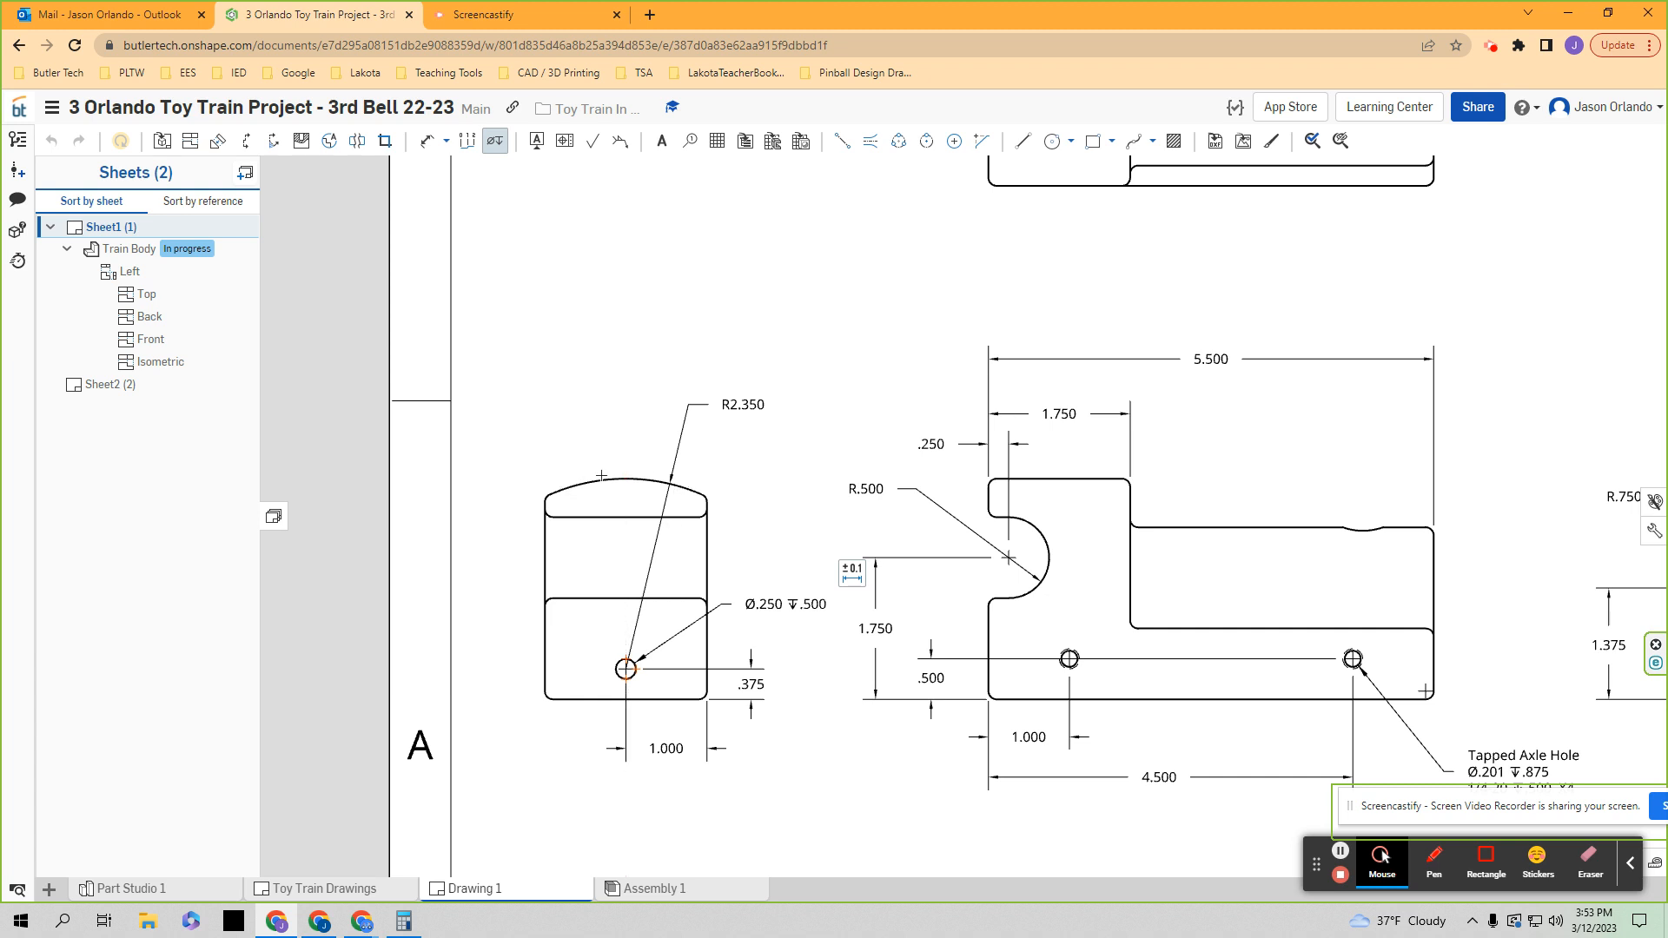
{"action": "scroll", "coordinate": [704, 497], "scroll_direction": "down", "scroll_amount": 2}
{"action": "scroll", "coordinate": [786, 443], "scroll_direction": "down", "scroll_amount": 1}
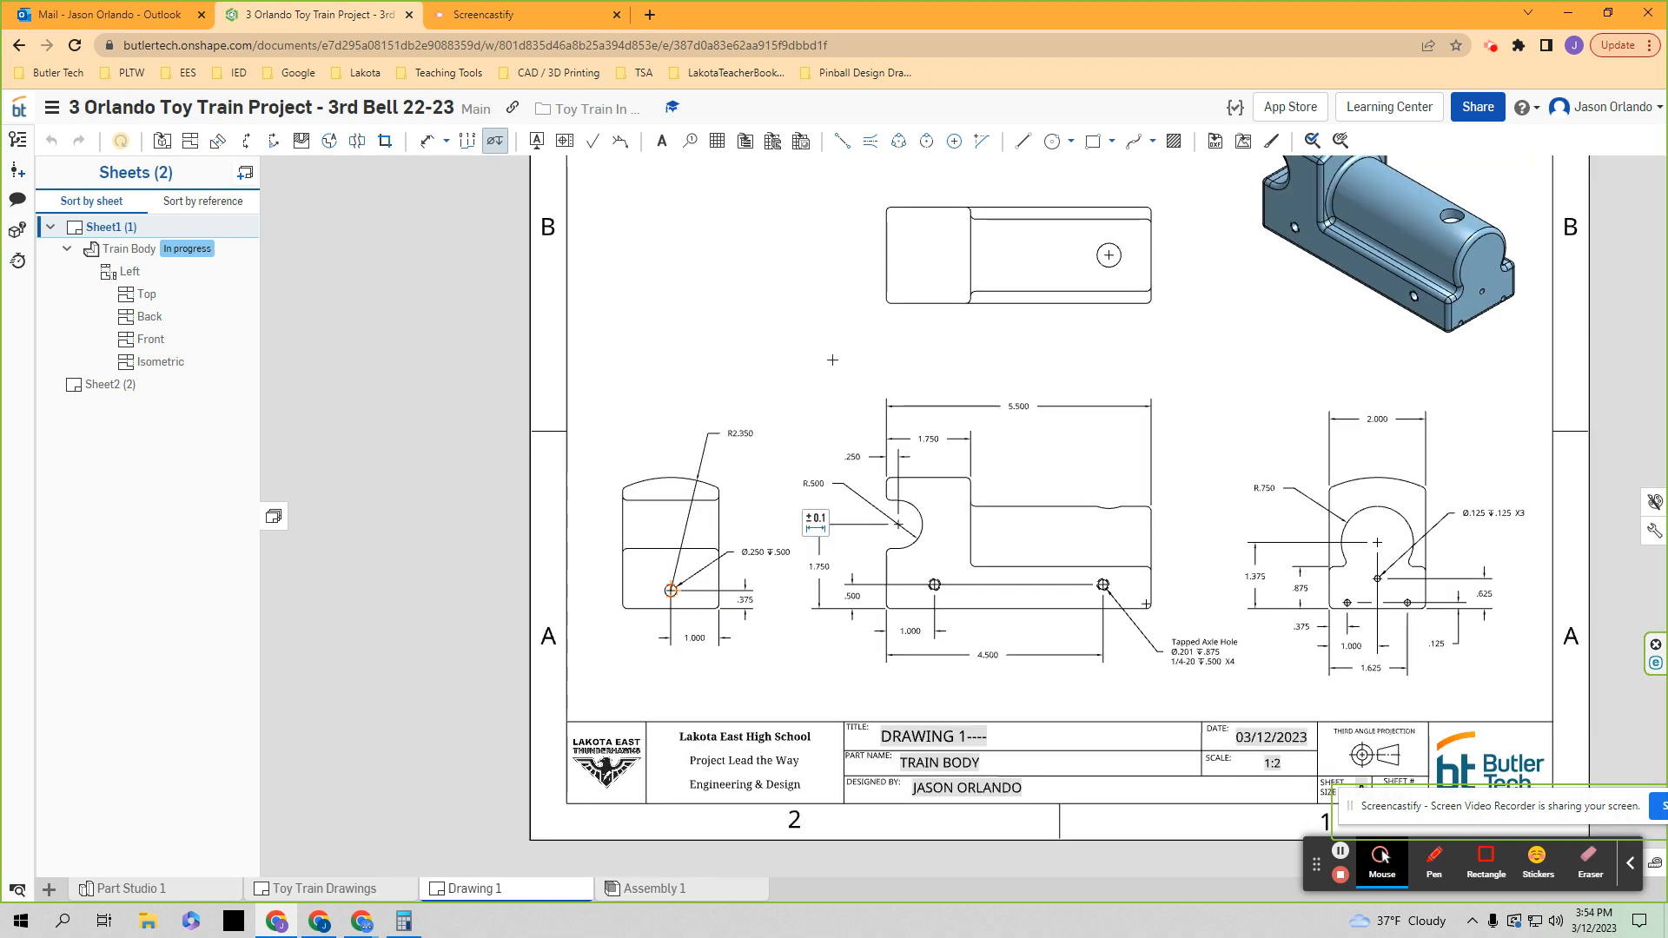
{"action": "middle_click_drag", "start_coordinate": [830, 361], "coordinate": [639, 562]}
{"action": "scroll", "coordinate": [852, 426], "scroll_direction": "up", "scroll_amount": 2}
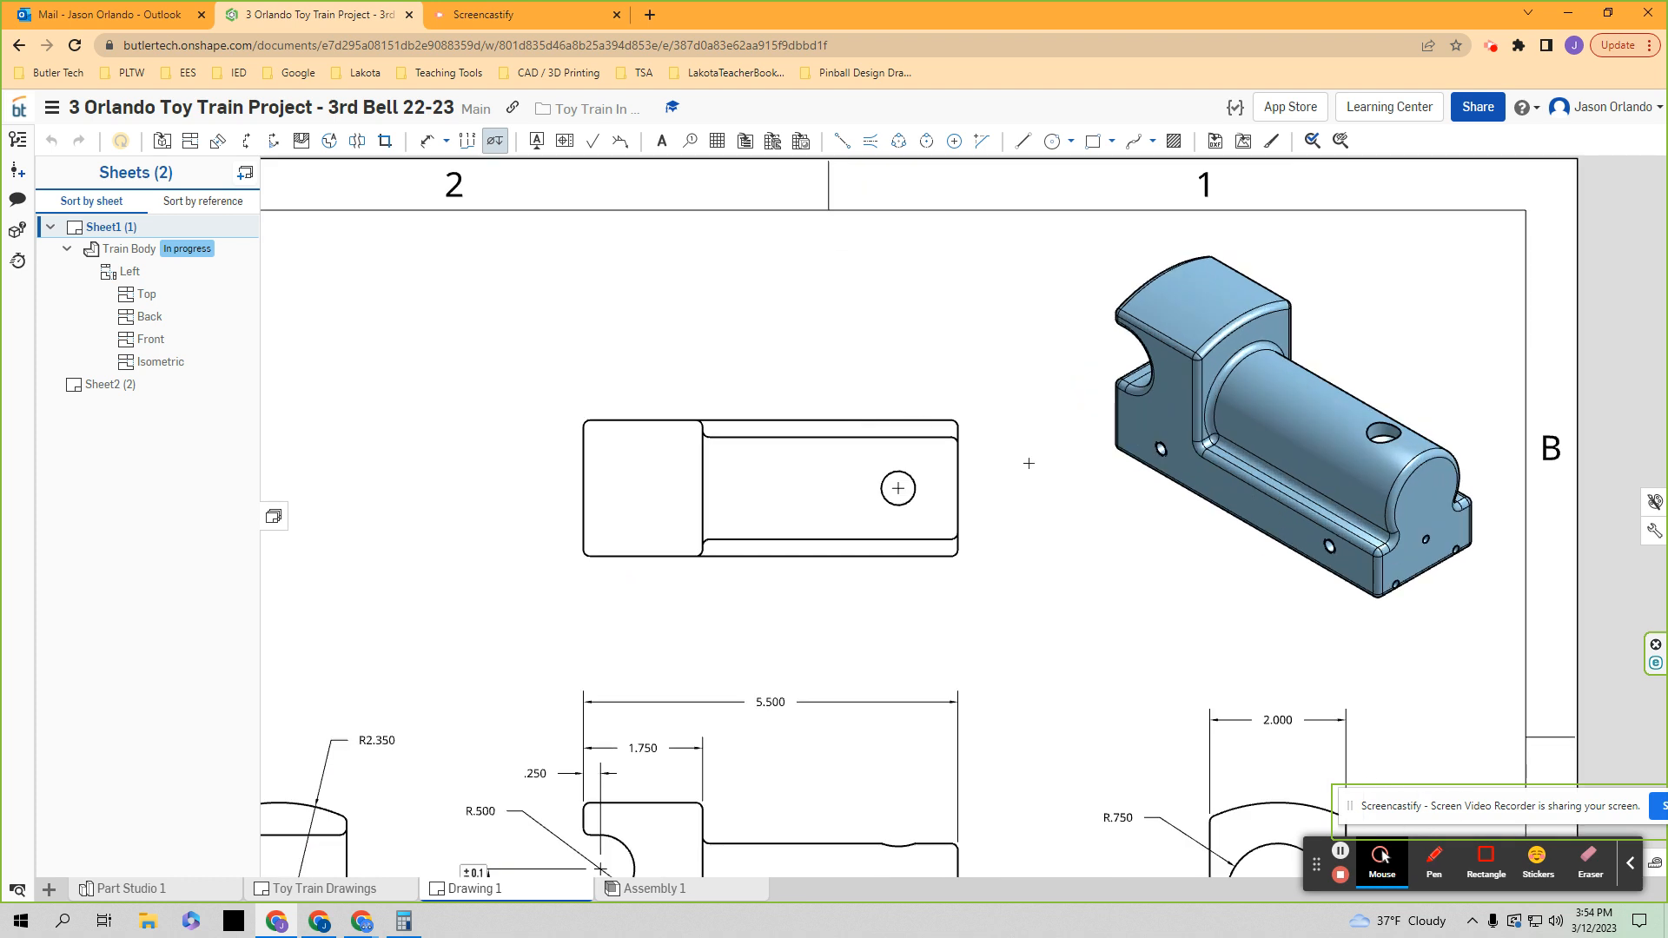
{"action": "scroll", "coordinate": [1030, 464], "scroll_direction": "up", "scroll_amount": 1}
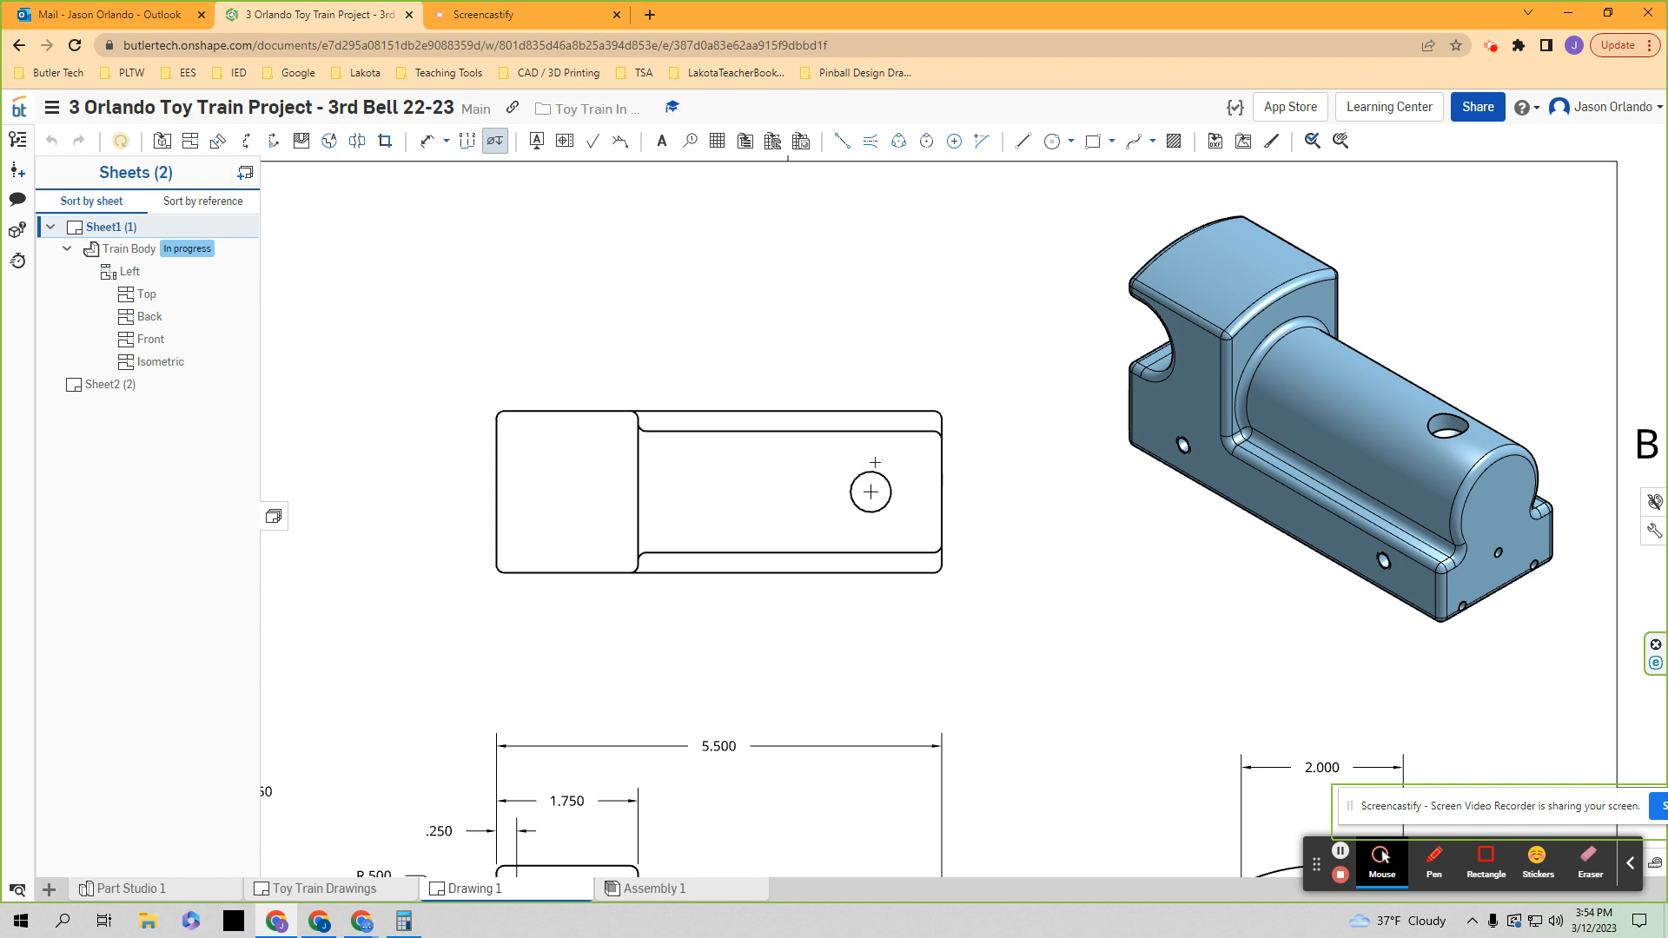
{"action": "scroll", "coordinate": [960, 566], "scroll_direction": "up", "scroll_amount": 1}
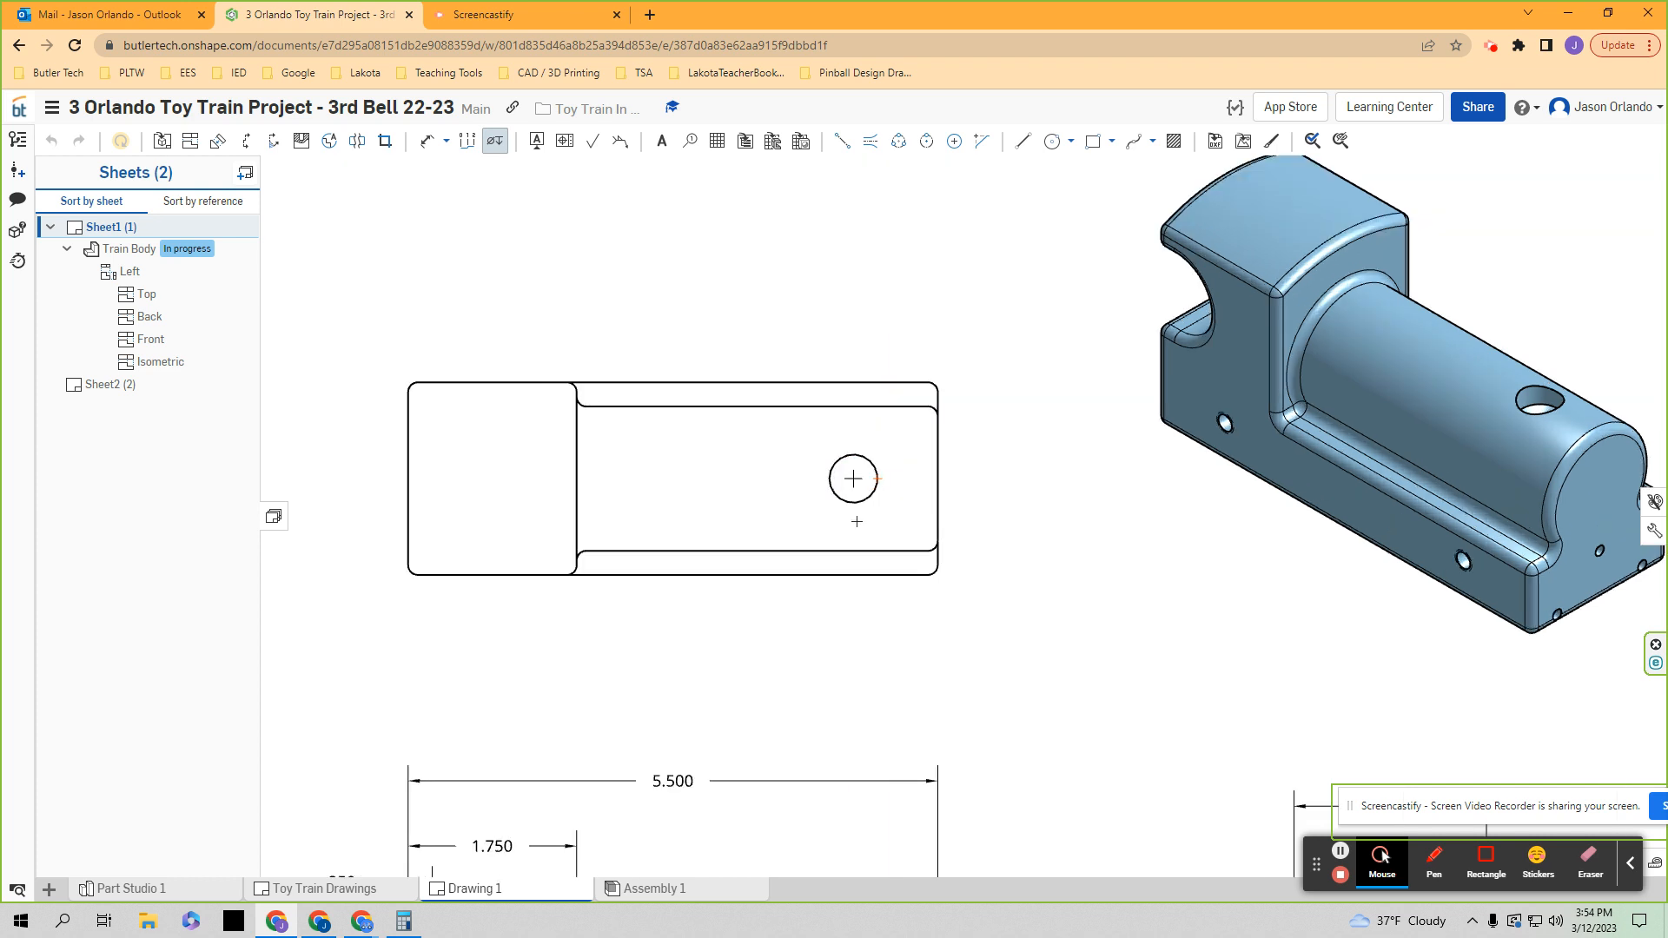
{"action": "scroll", "coordinate": [954, 564], "scroll_direction": "up", "scroll_amount": 2}
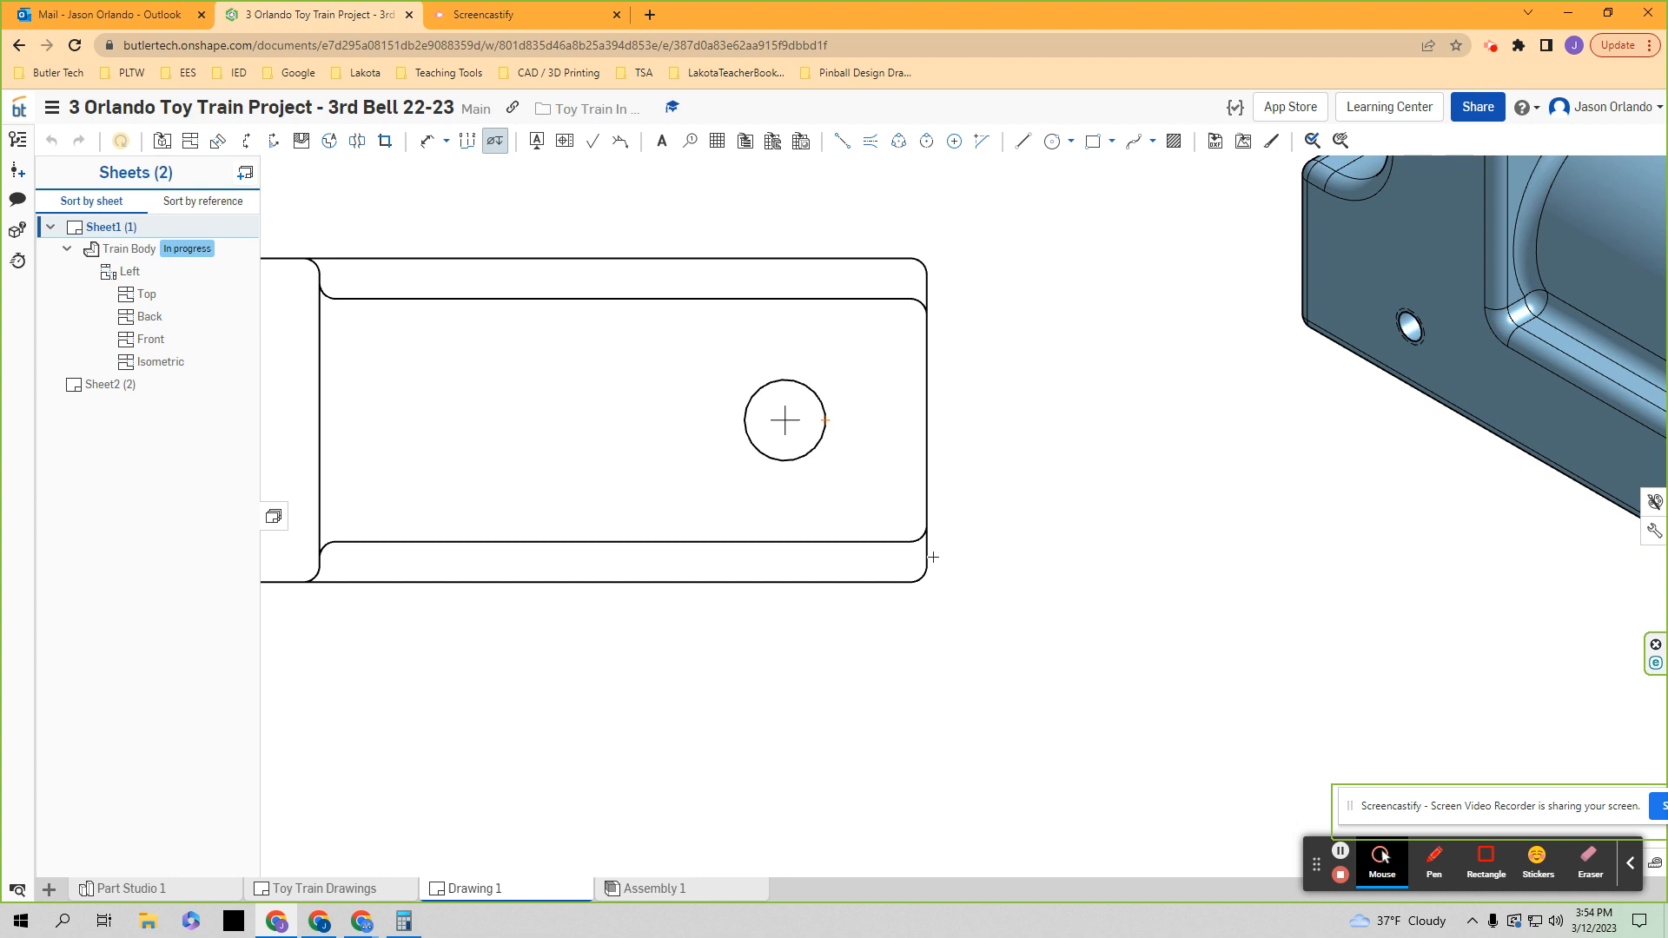
{"action": "left_click", "coordinate": [427, 140]}
{"action": "left_click", "coordinate": [927, 556]}
{"action": "left_click", "coordinate": [785, 421]}
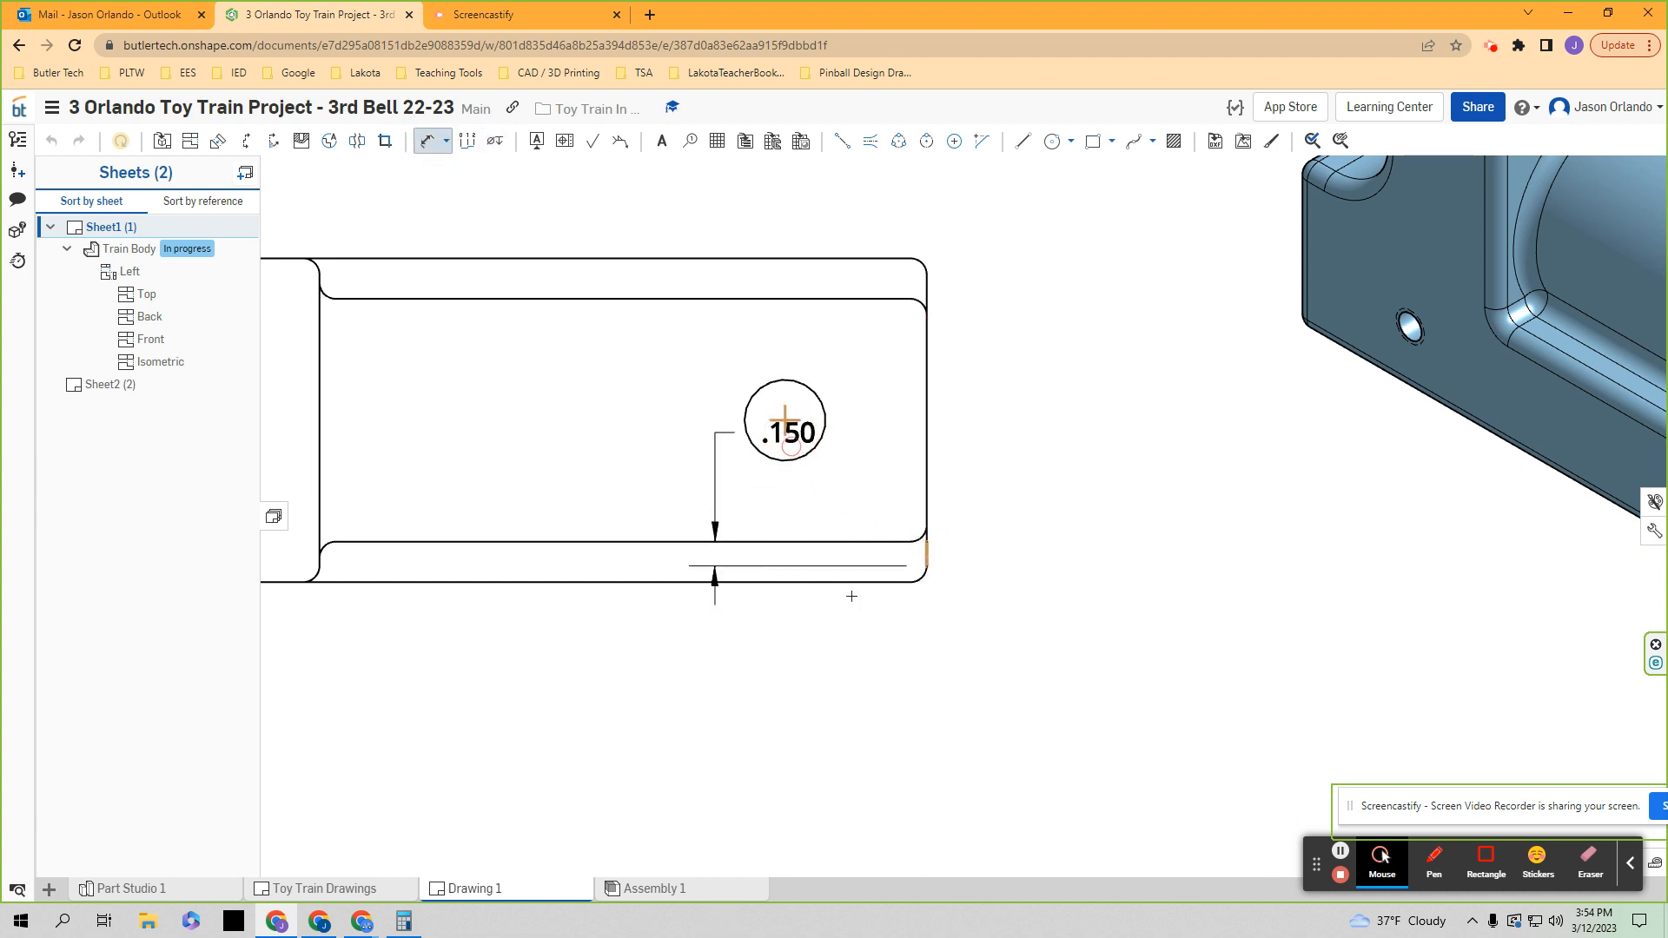
{"action": "left_click", "coordinate": [854, 663]}
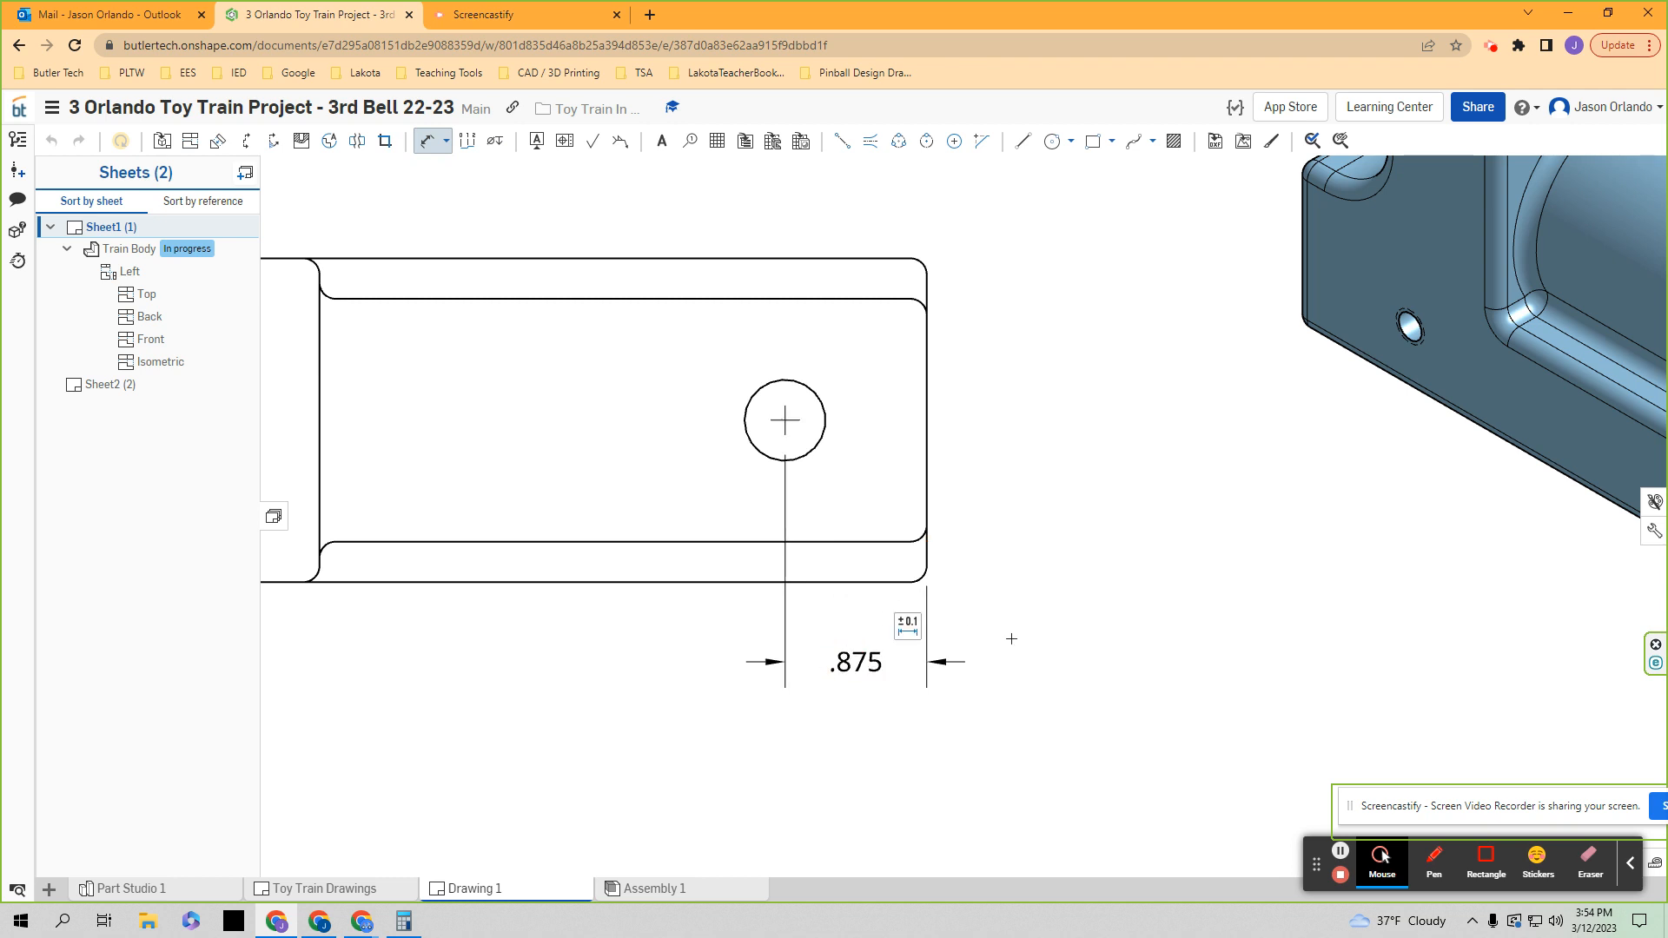
- Dimension the vertical distance from the Top view's bottom edge to the hole's center, placing it right of the view
{"action": "left_click", "coordinate": [857, 582]}
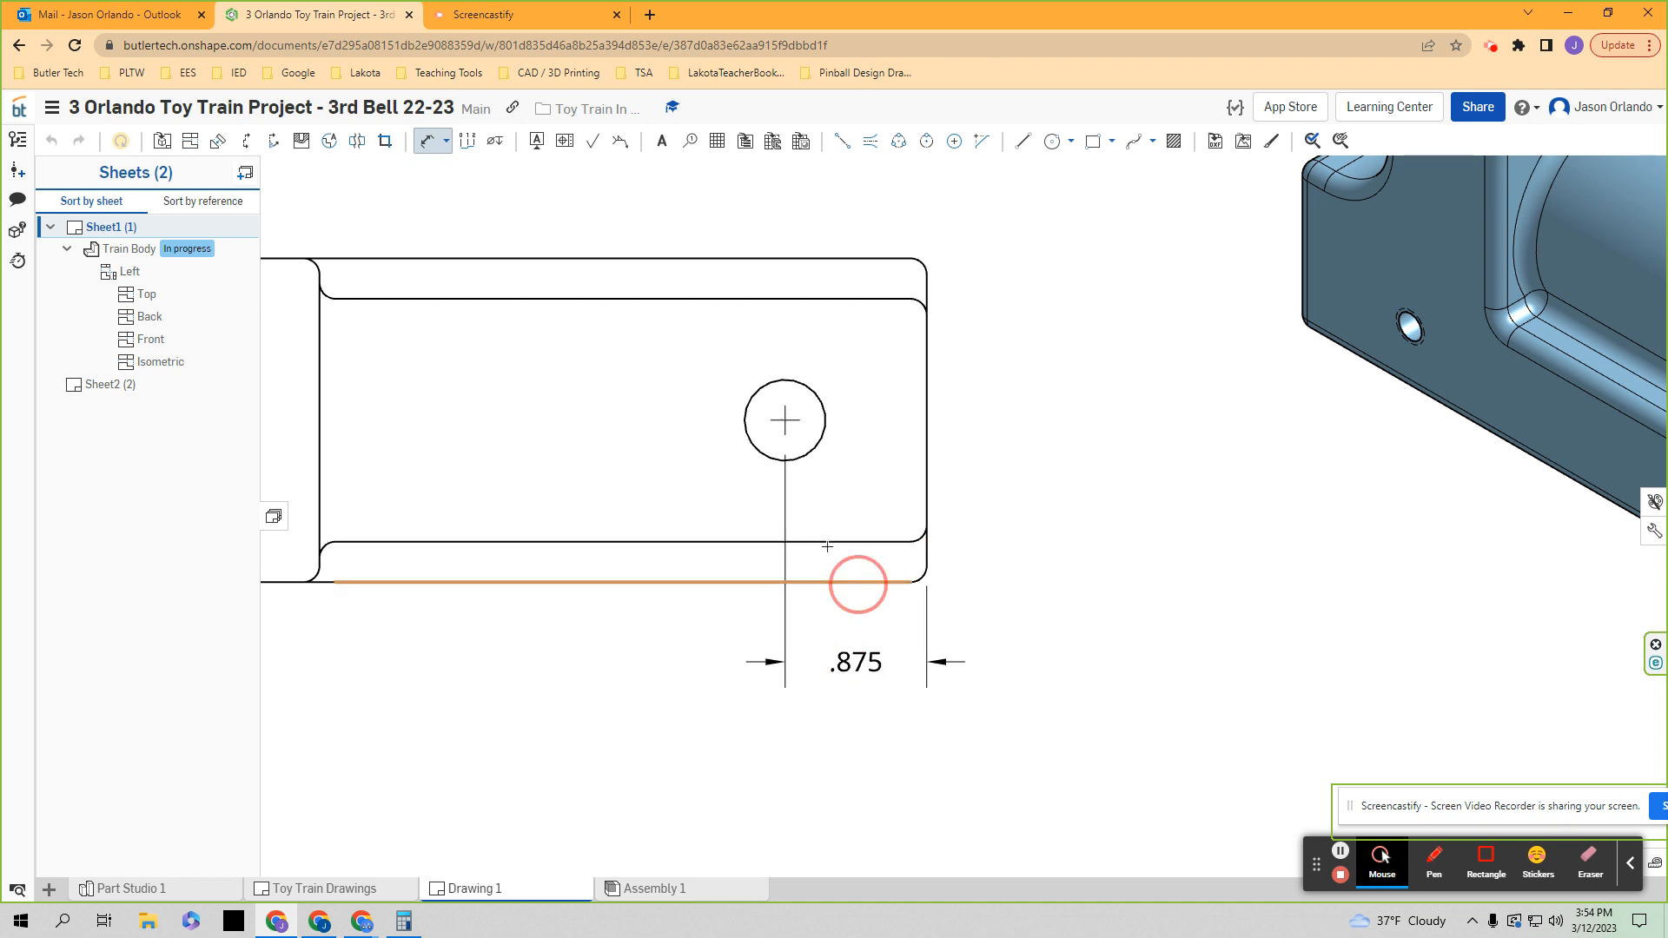
{"action": "left_click", "coordinate": [786, 423]}
{"action": "left_click", "coordinate": [1017, 501]}
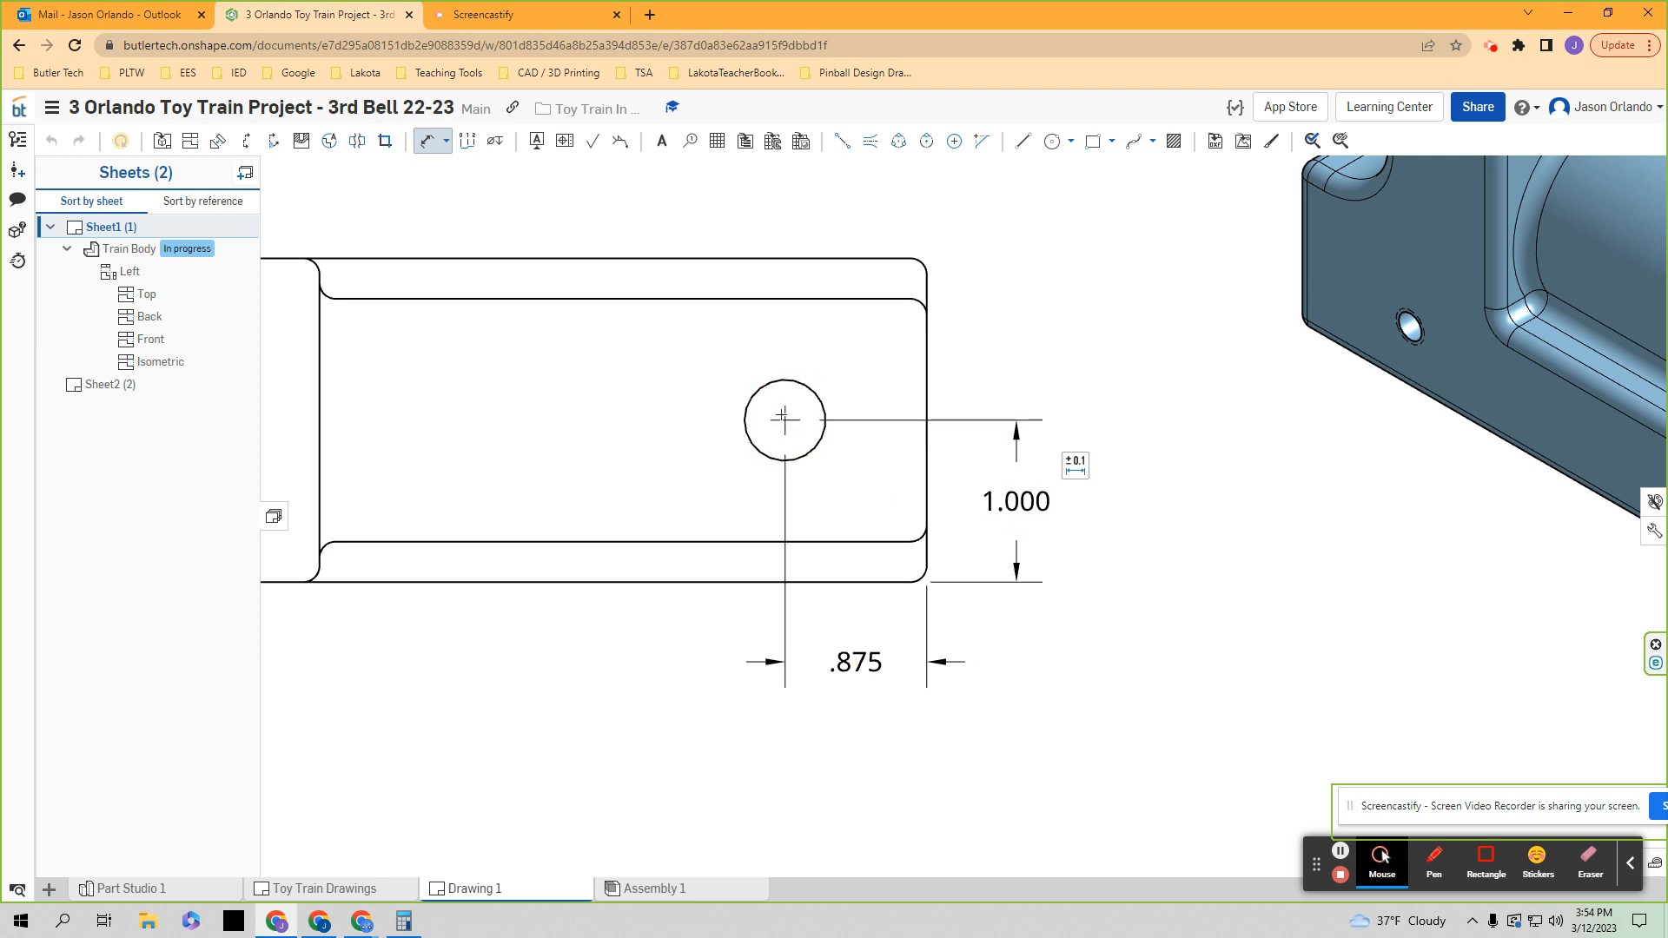
- Add a hole callout to the Top view's hole, placing its text above the outline to the upper left of the hole
{"action": "scroll", "coordinate": [959, 545], "scroll_direction": "down", "scroll_amount": 1}
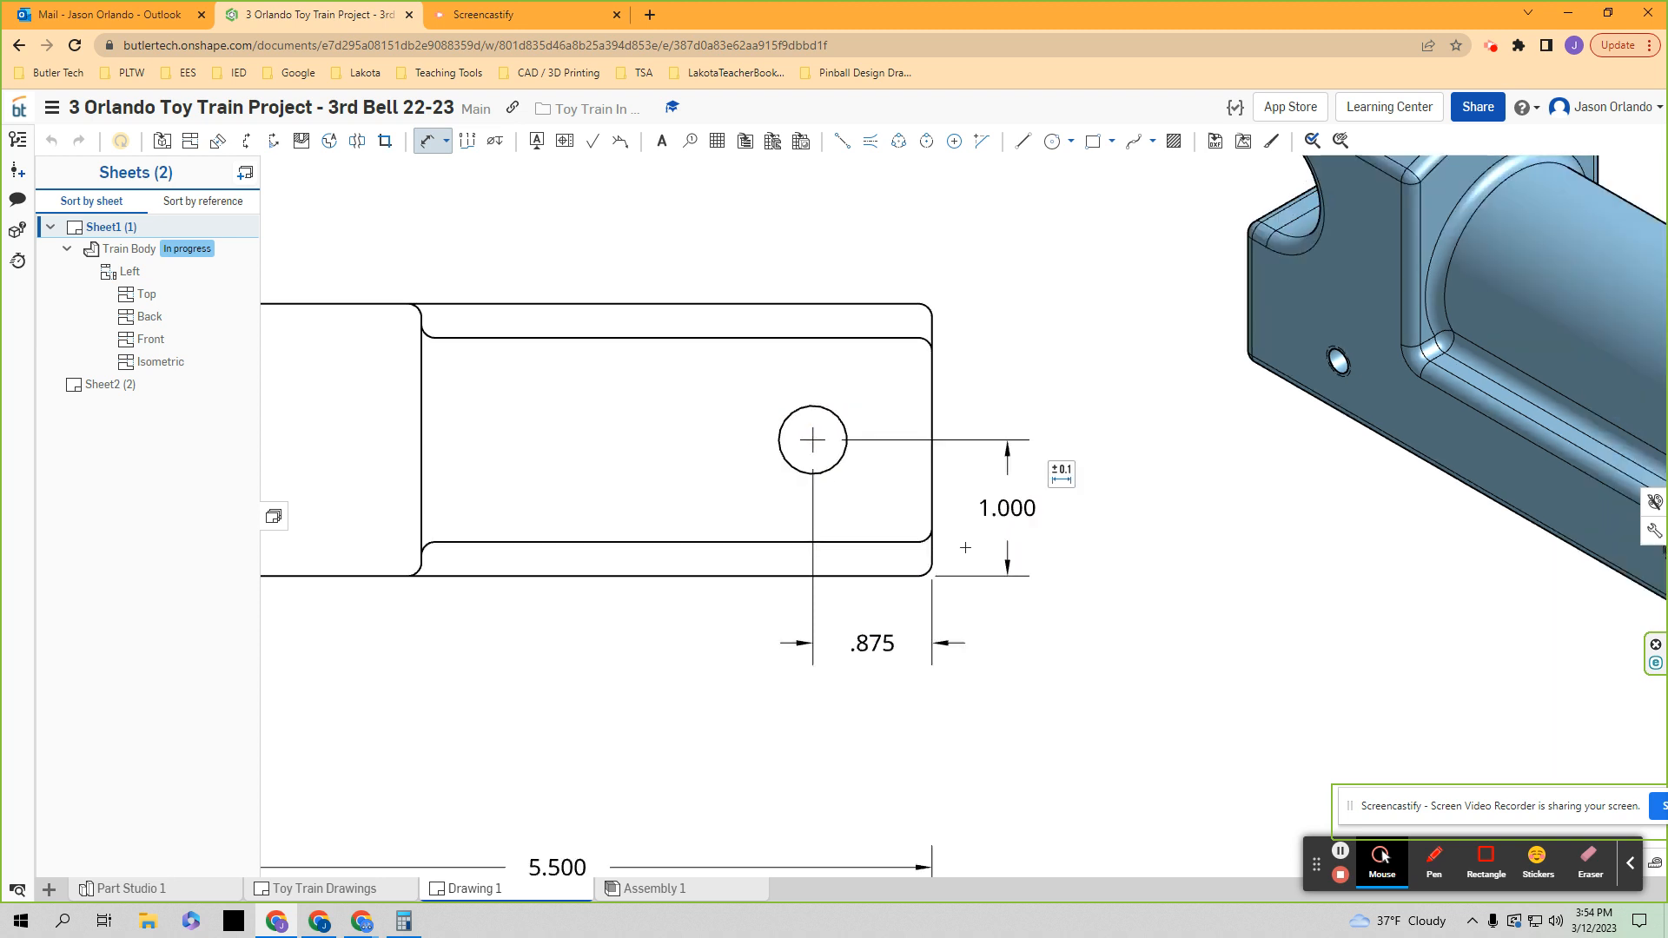
{"action": "left_click", "coordinate": [494, 141]}
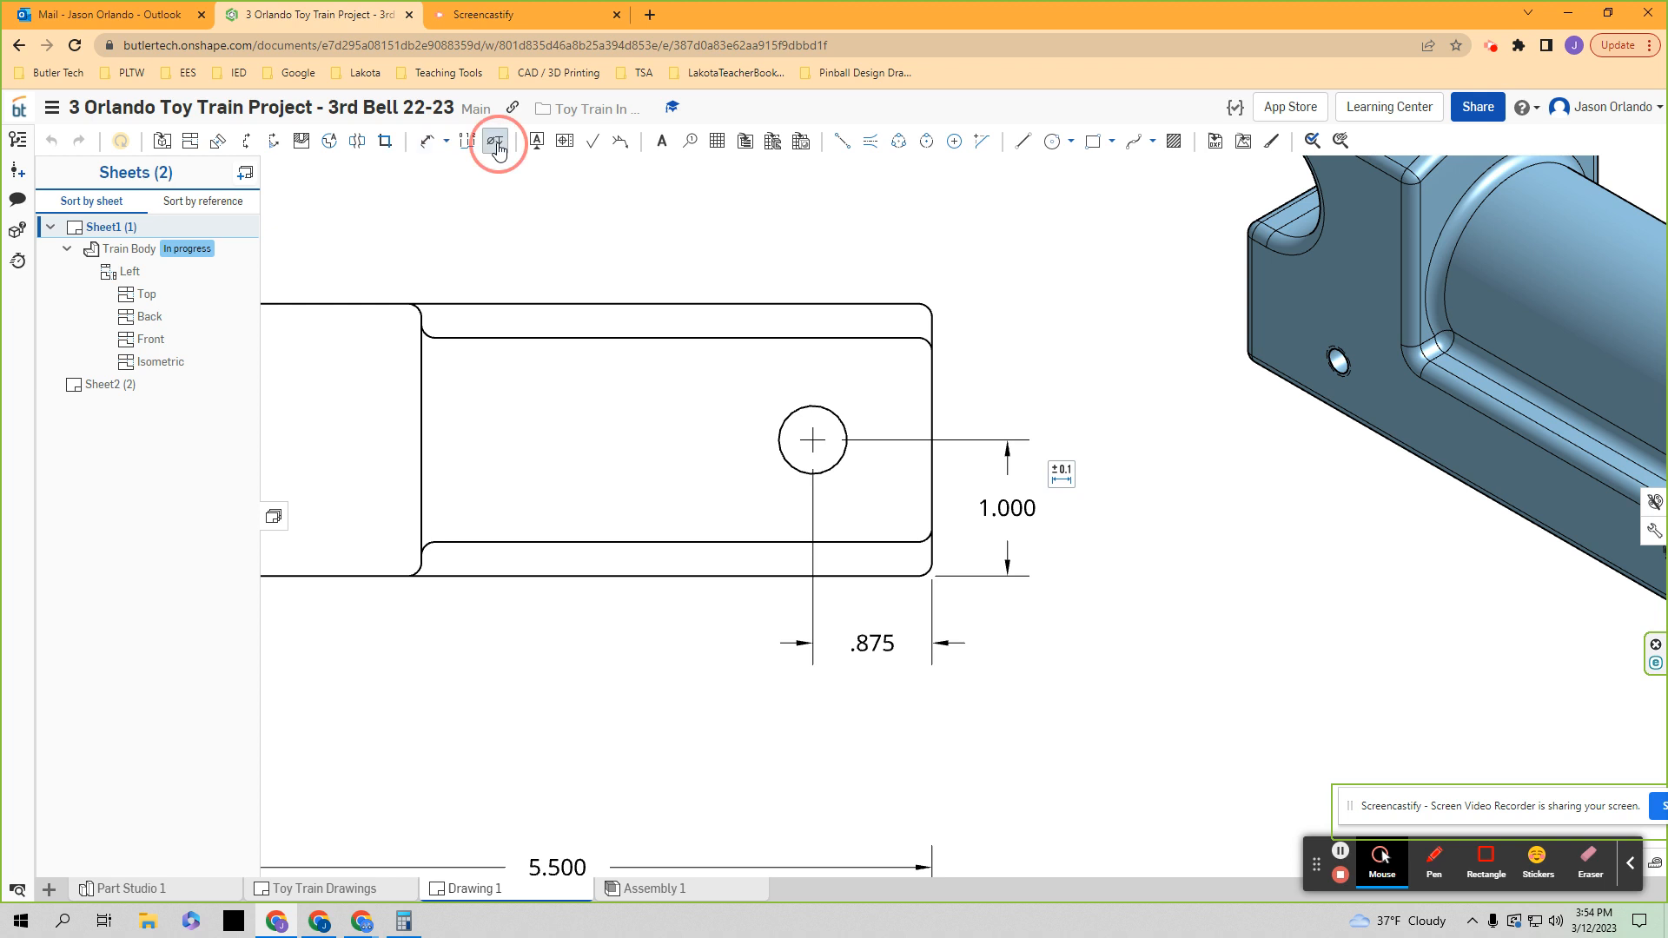
{"action": "left_click", "coordinate": [791, 408]}
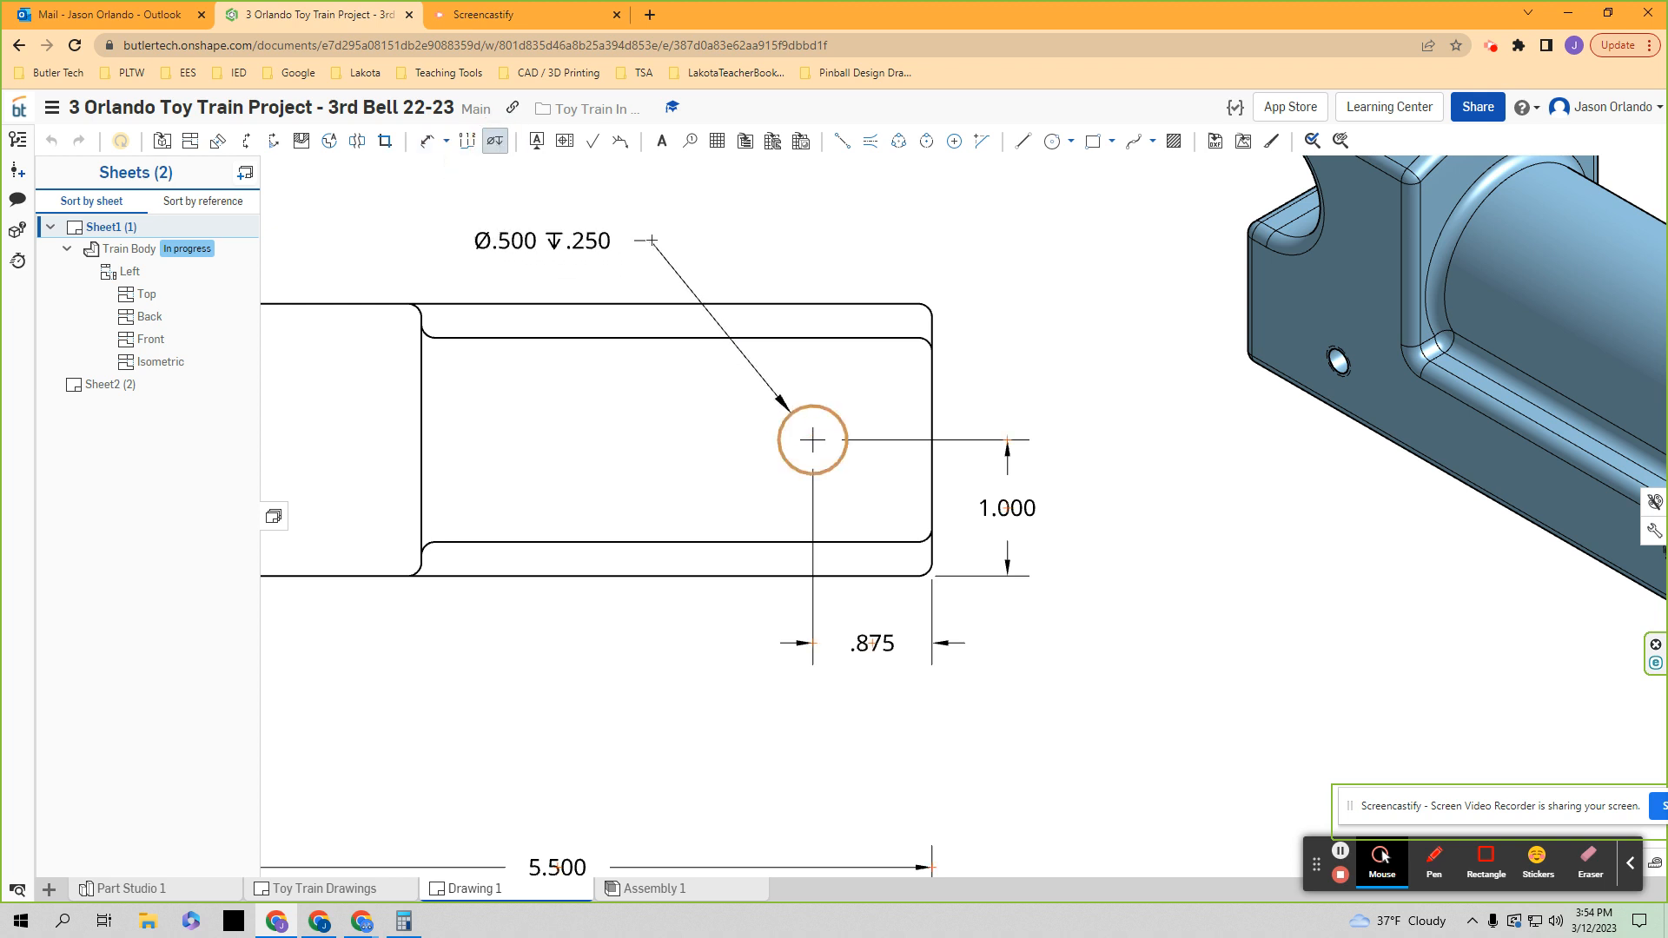
{"action": "left_click", "coordinate": [630, 240]}
{"action": "scroll", "coordinate": [701, 308], "scroll_direction": "down", "scroll_amount": 1}
{"action": "scroll", "coordinate": [649, 394], "scroll_direction": "down", "scroll_amount": 2}
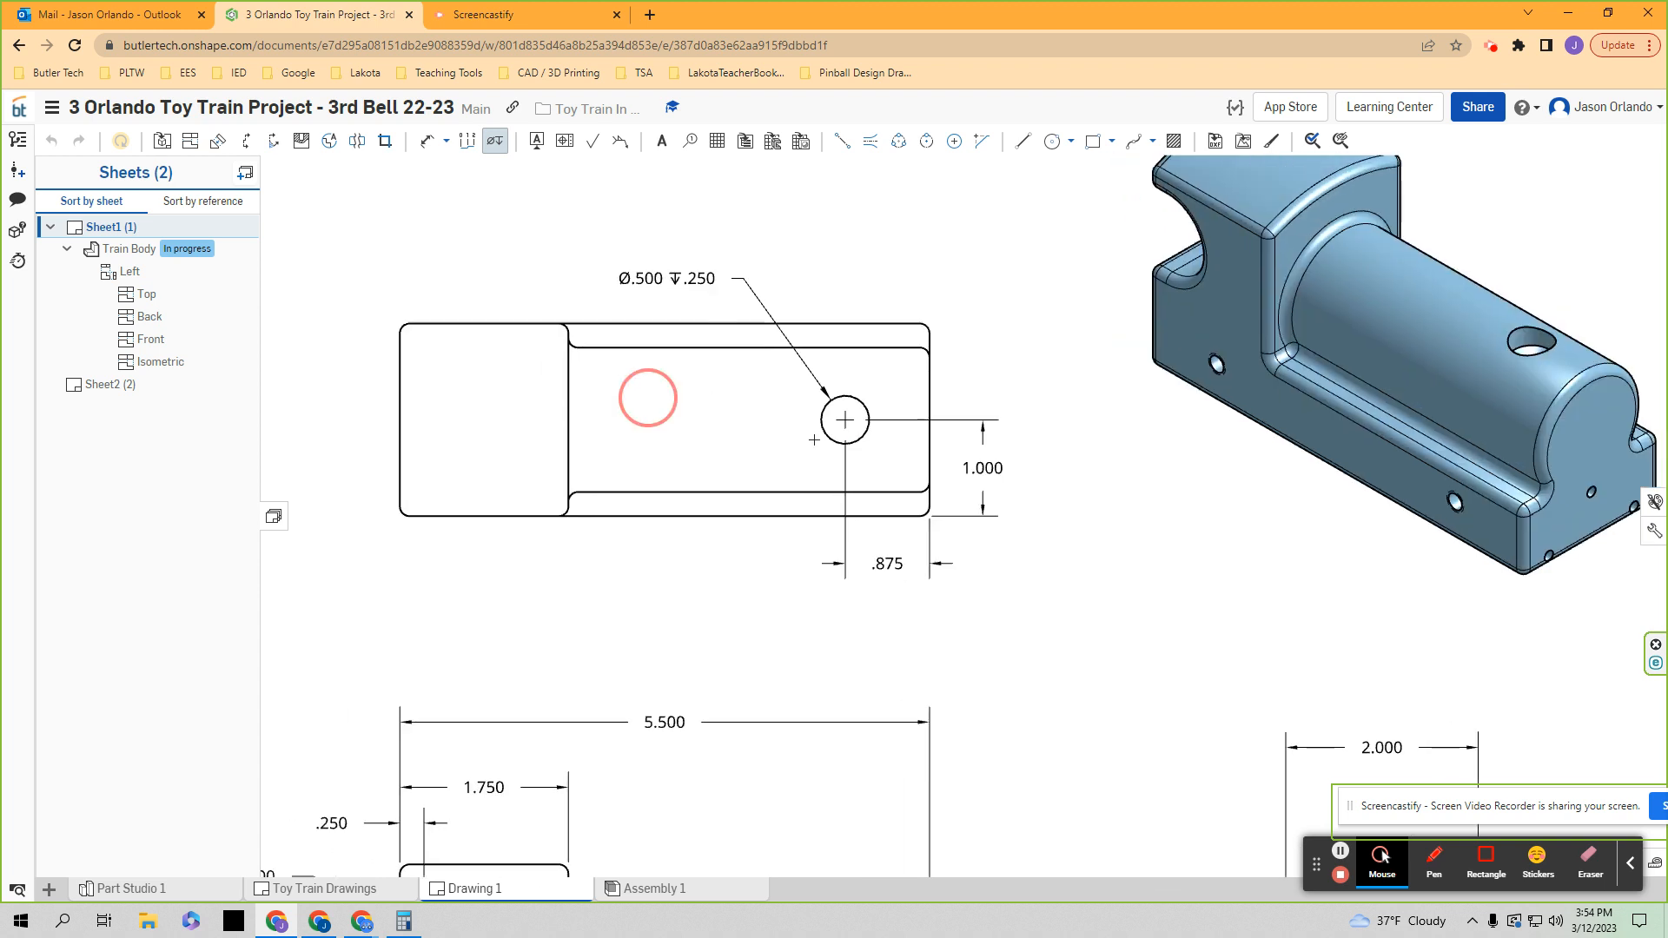
{"action": "middle_click_drag", "start_coordinate": [1047, 531], "coordinate": [1041, 504]}
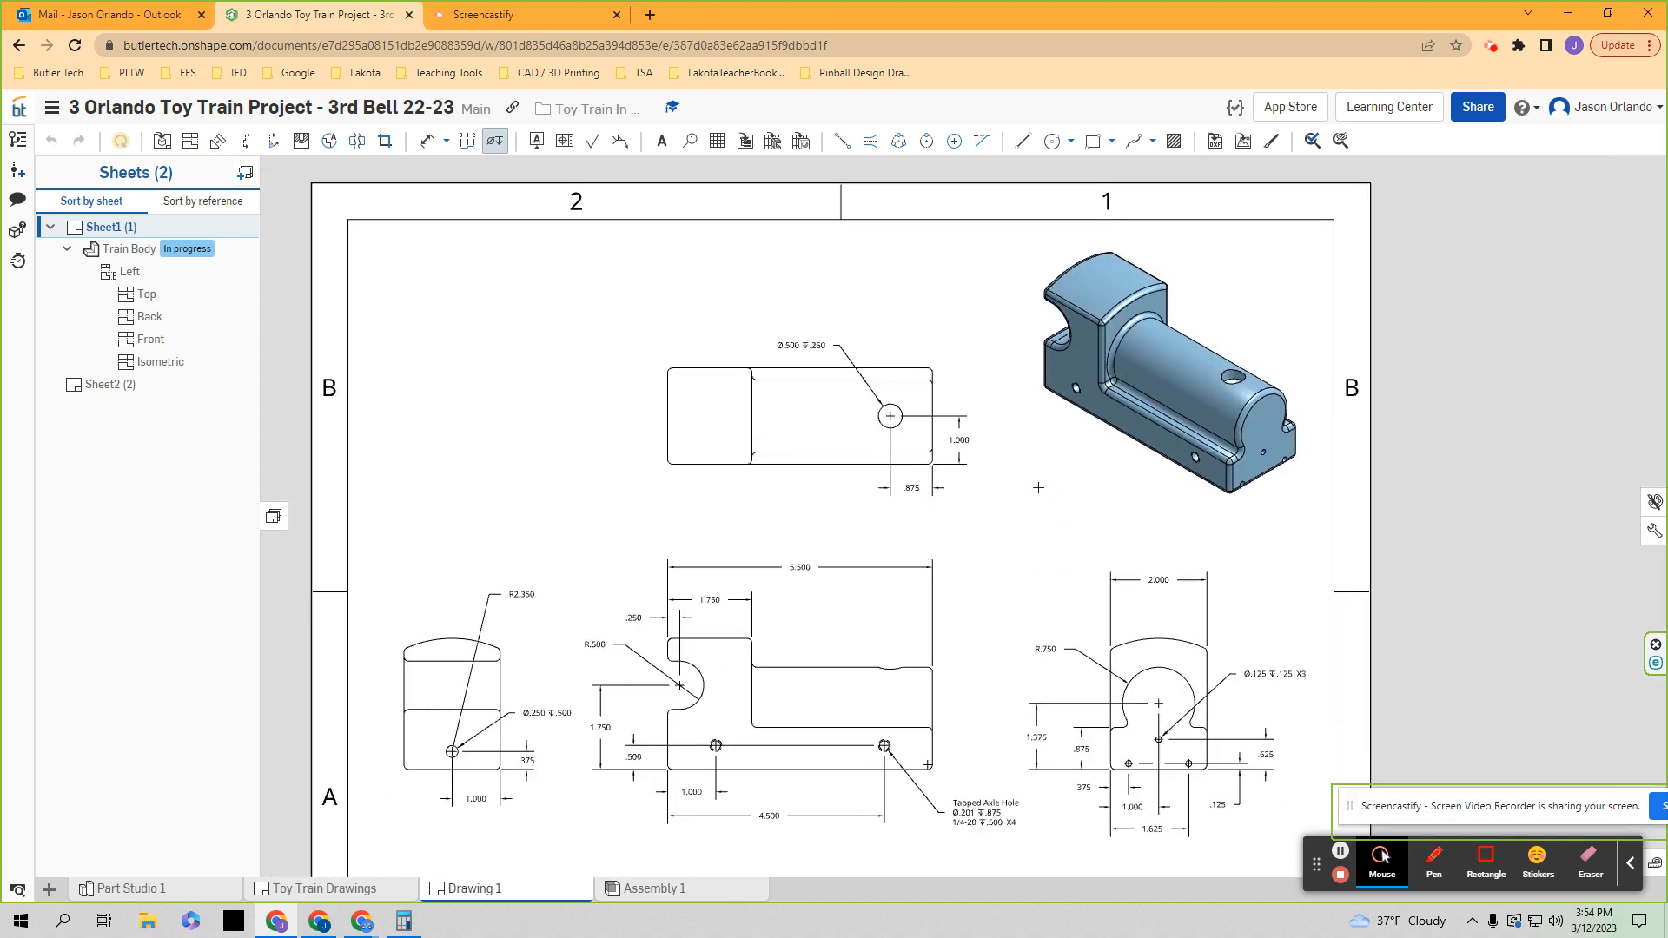
- Dimension the radius of the Top view's upper-left corner fillet, placing the text outside the outline to the upper left
{"action": "left_click", "coordinate": [428, 140]}
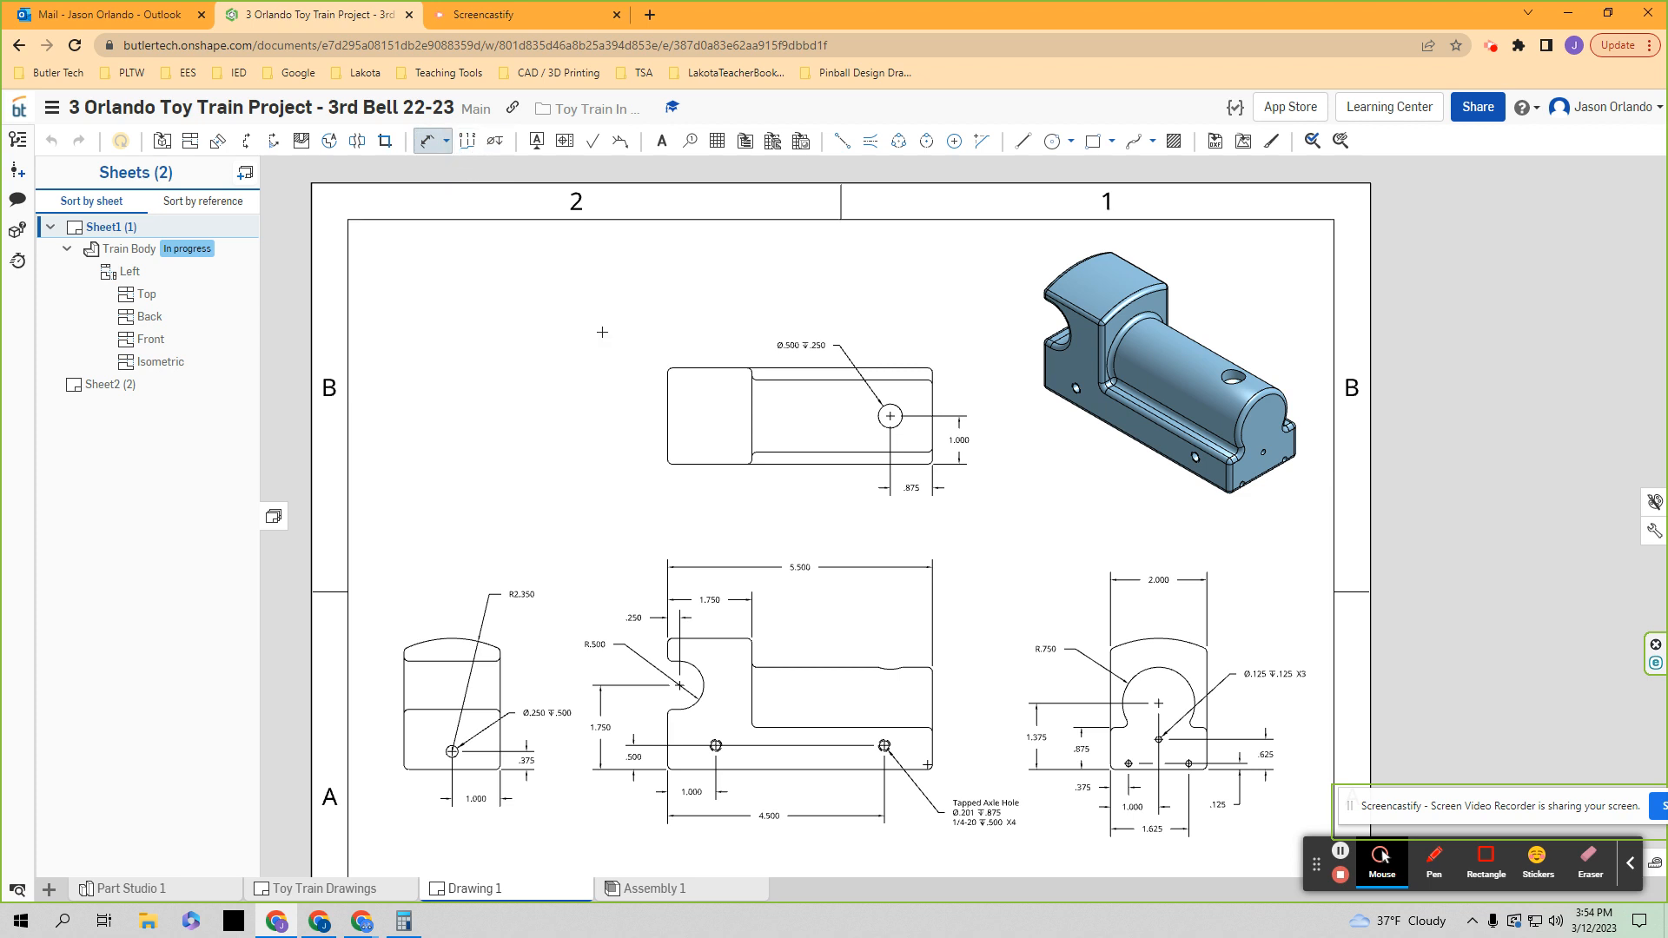
{"action": "scroll", "coordinate": [1072, 402], "scroll_direction": "up", "scroll_amount": 3}
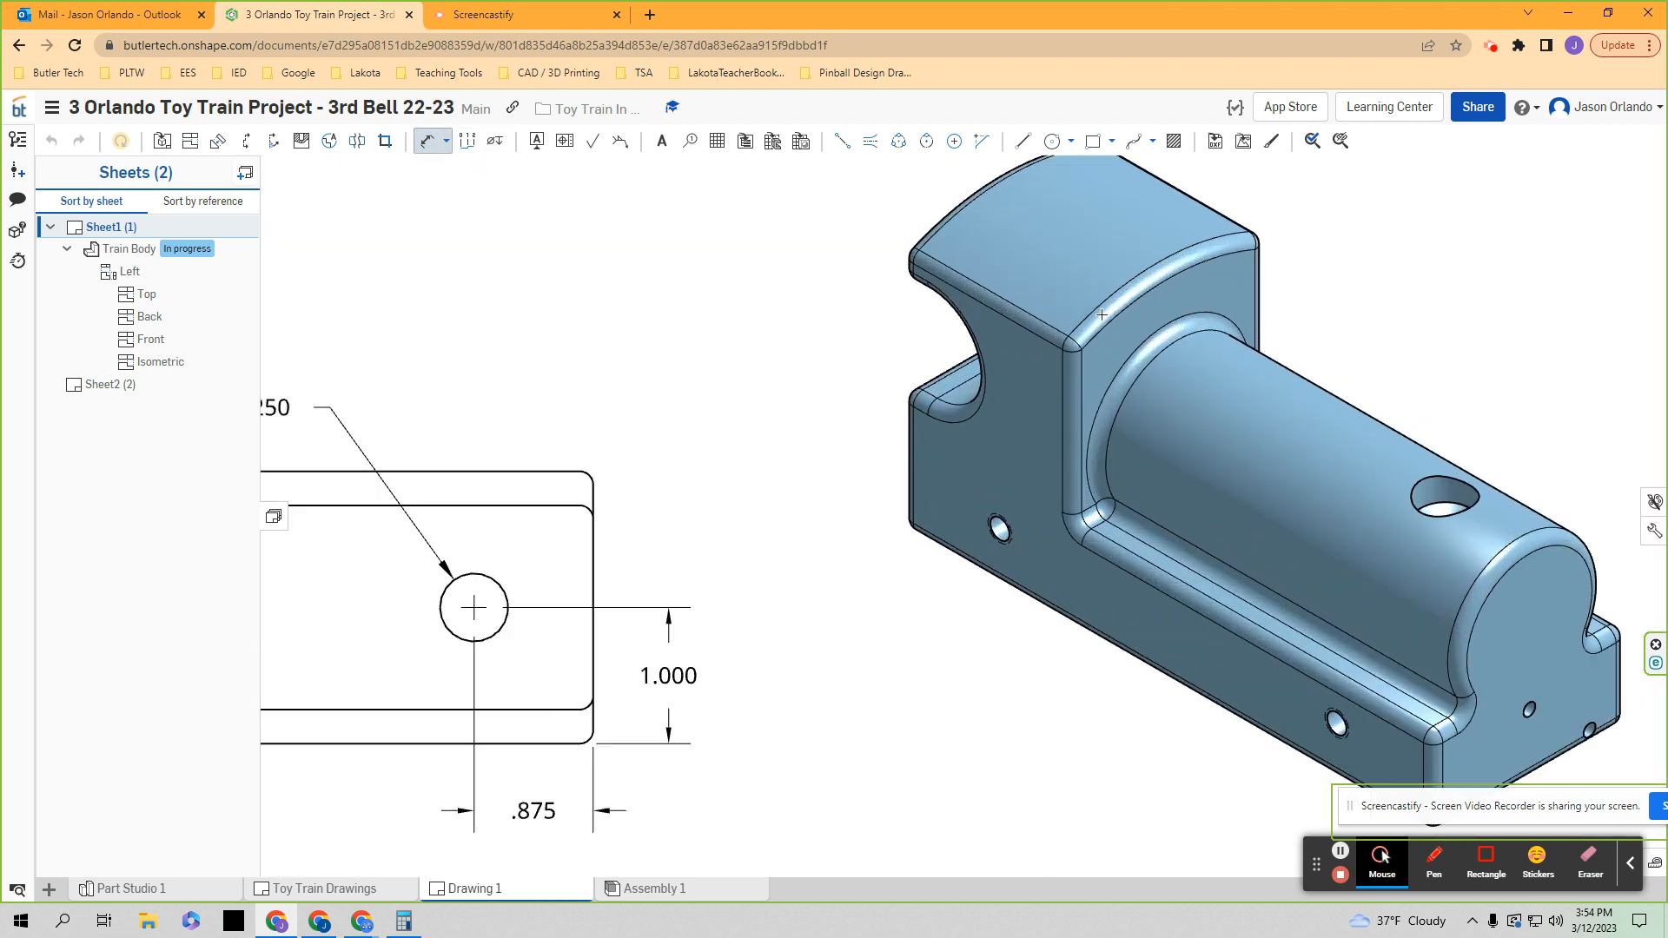
{"action": "scroll", "coordinate": [923, 489], "scroll_direction": "down", "scroll_amount": 3}
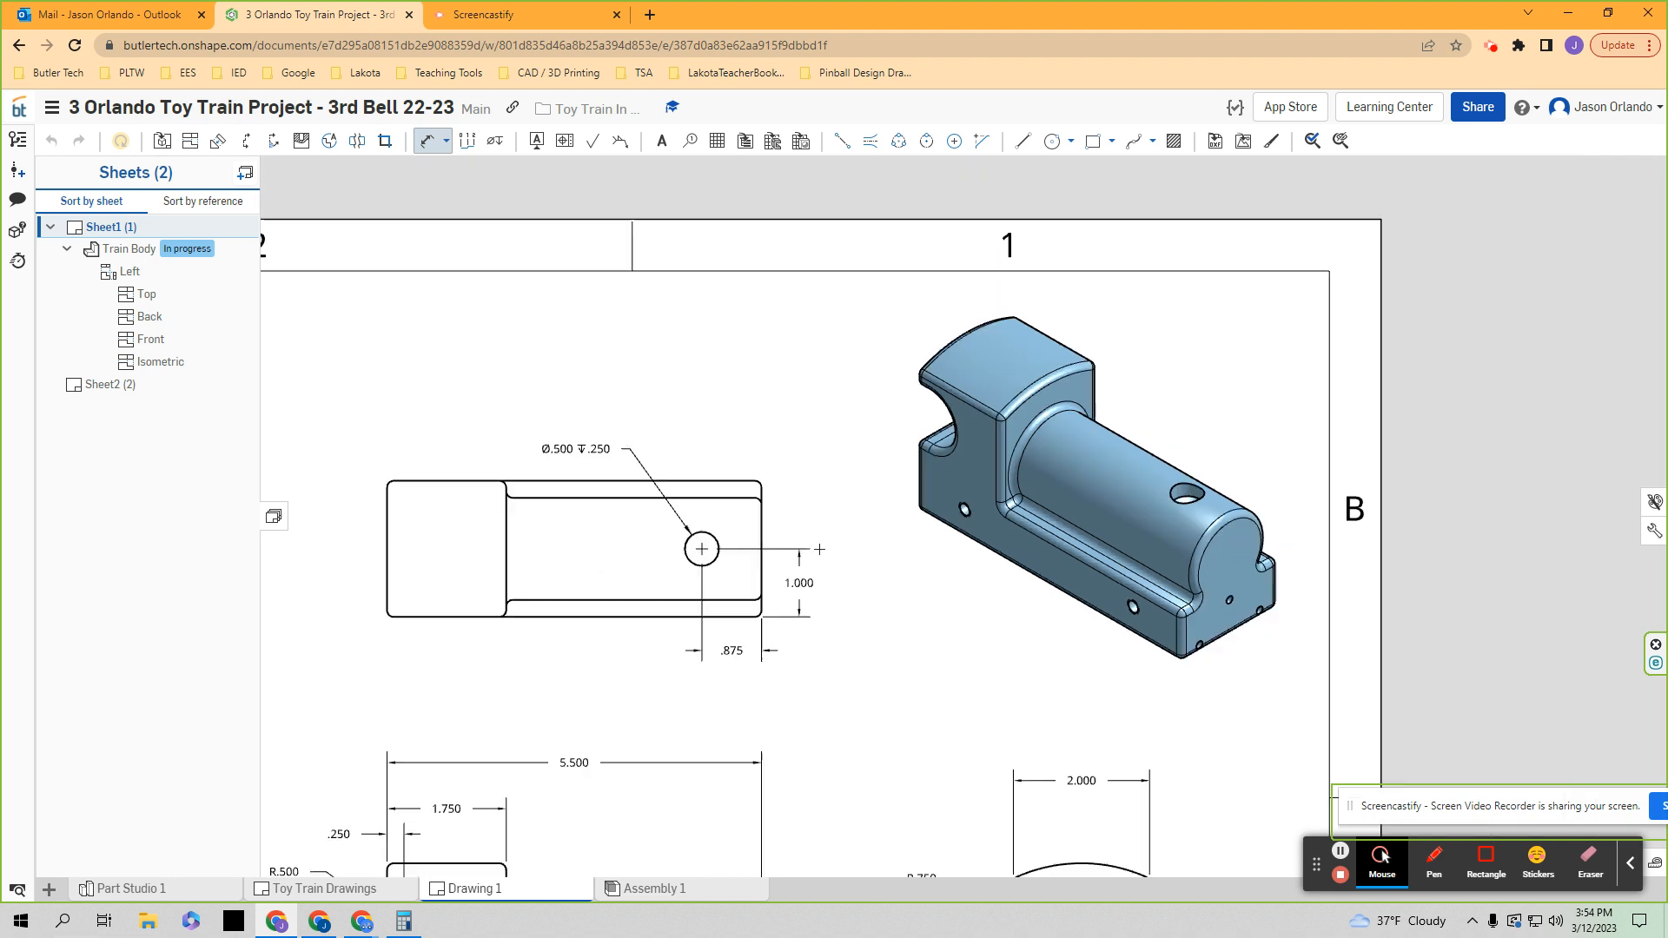
{"action": "middle_click_drag", "start_coordinate": [596, 523], "coordinate": [854, 556]}
{"action": "scroll", "coordinate": [730, 543], "scroll_direction": "up", "scroll_amount": 3}
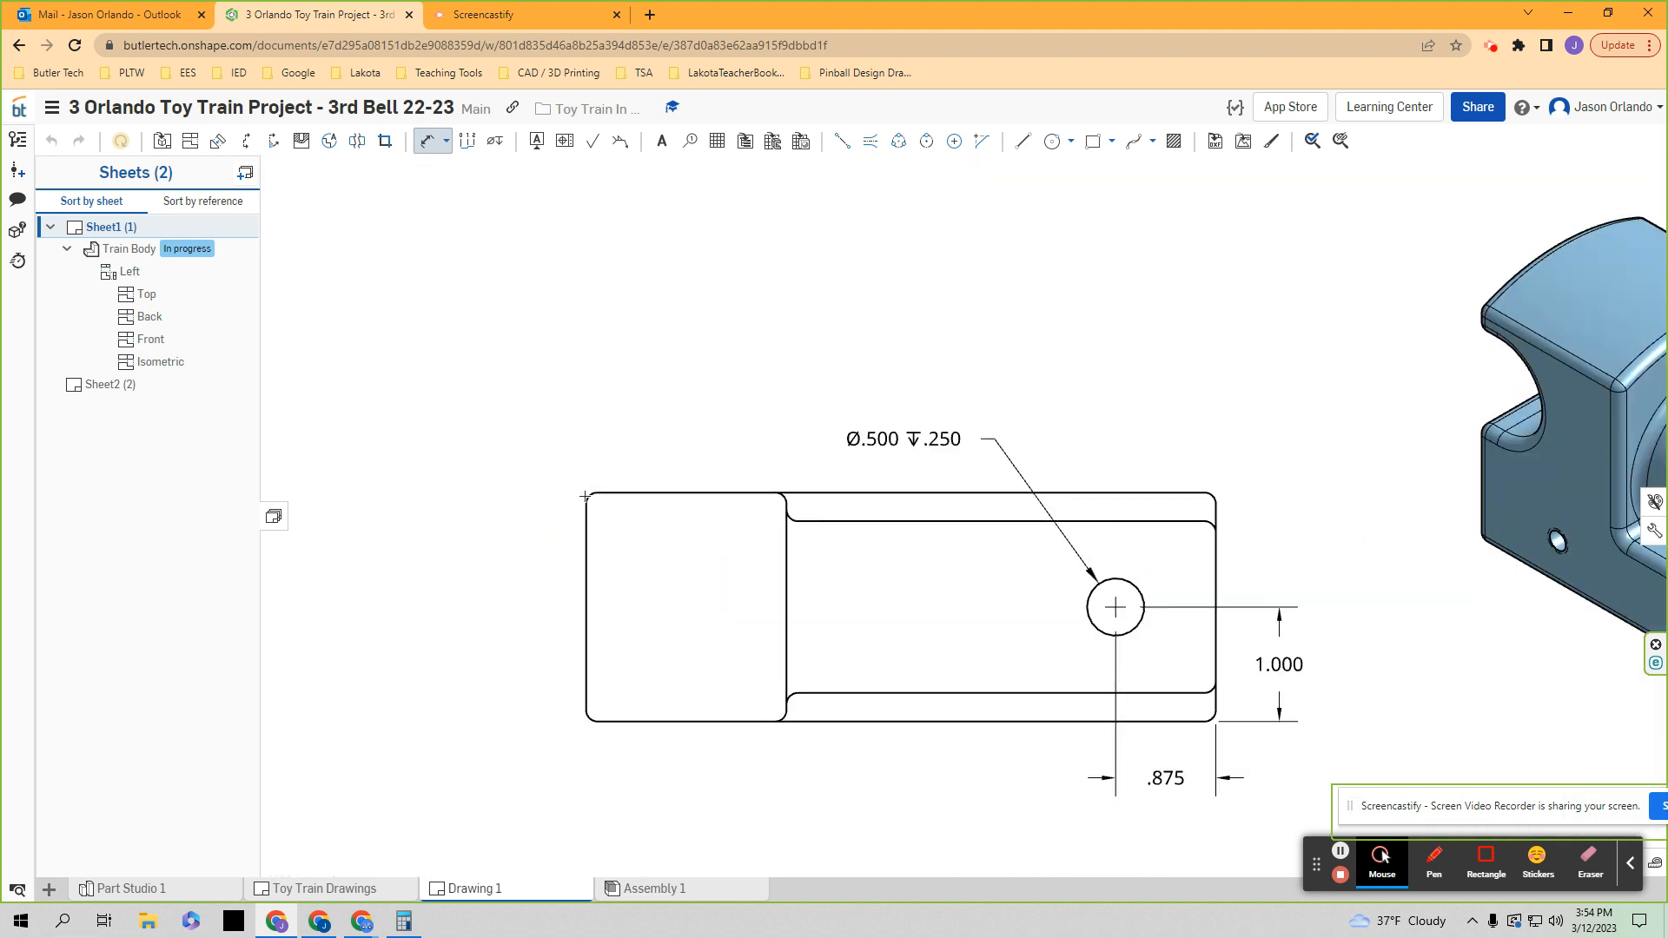
{"action": "scroll", "coordinate": [586, 496], "scroll_direction": "up", "scroll_amount": 3}
{"action": "scroll", "coordinate": [600, 495], "scroll_direction": "down", "scroll_amount": 2}
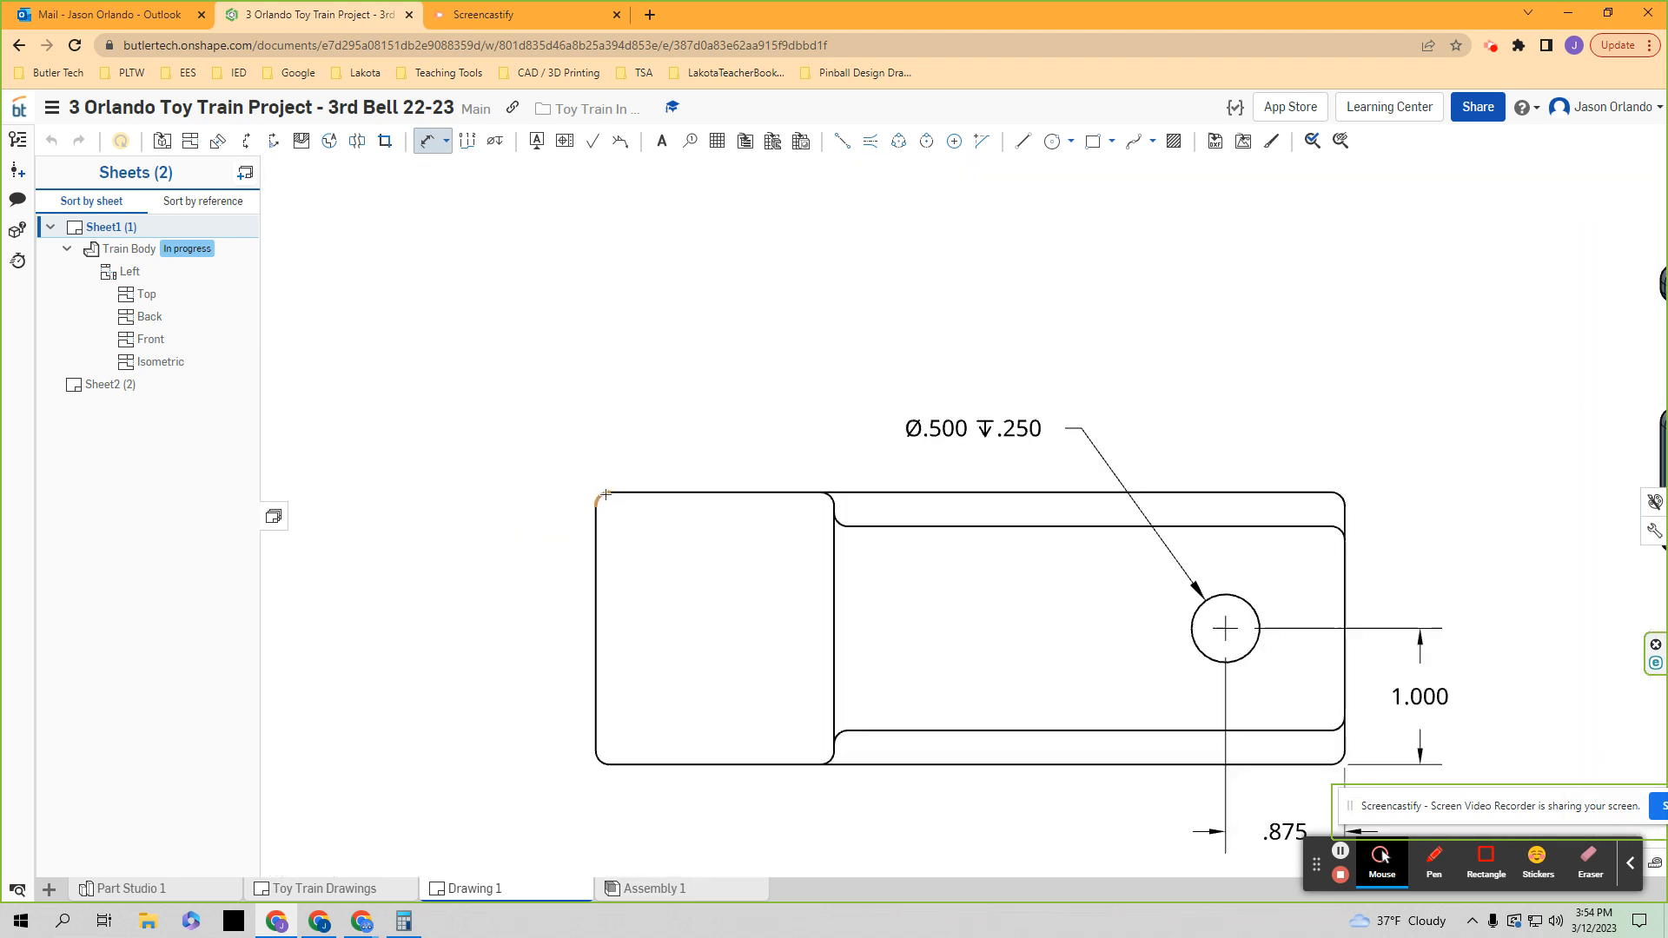
{"action": "scroll", "coordinate": [608, 492], "scroll_direction": "up", "scroll_amount": 3}
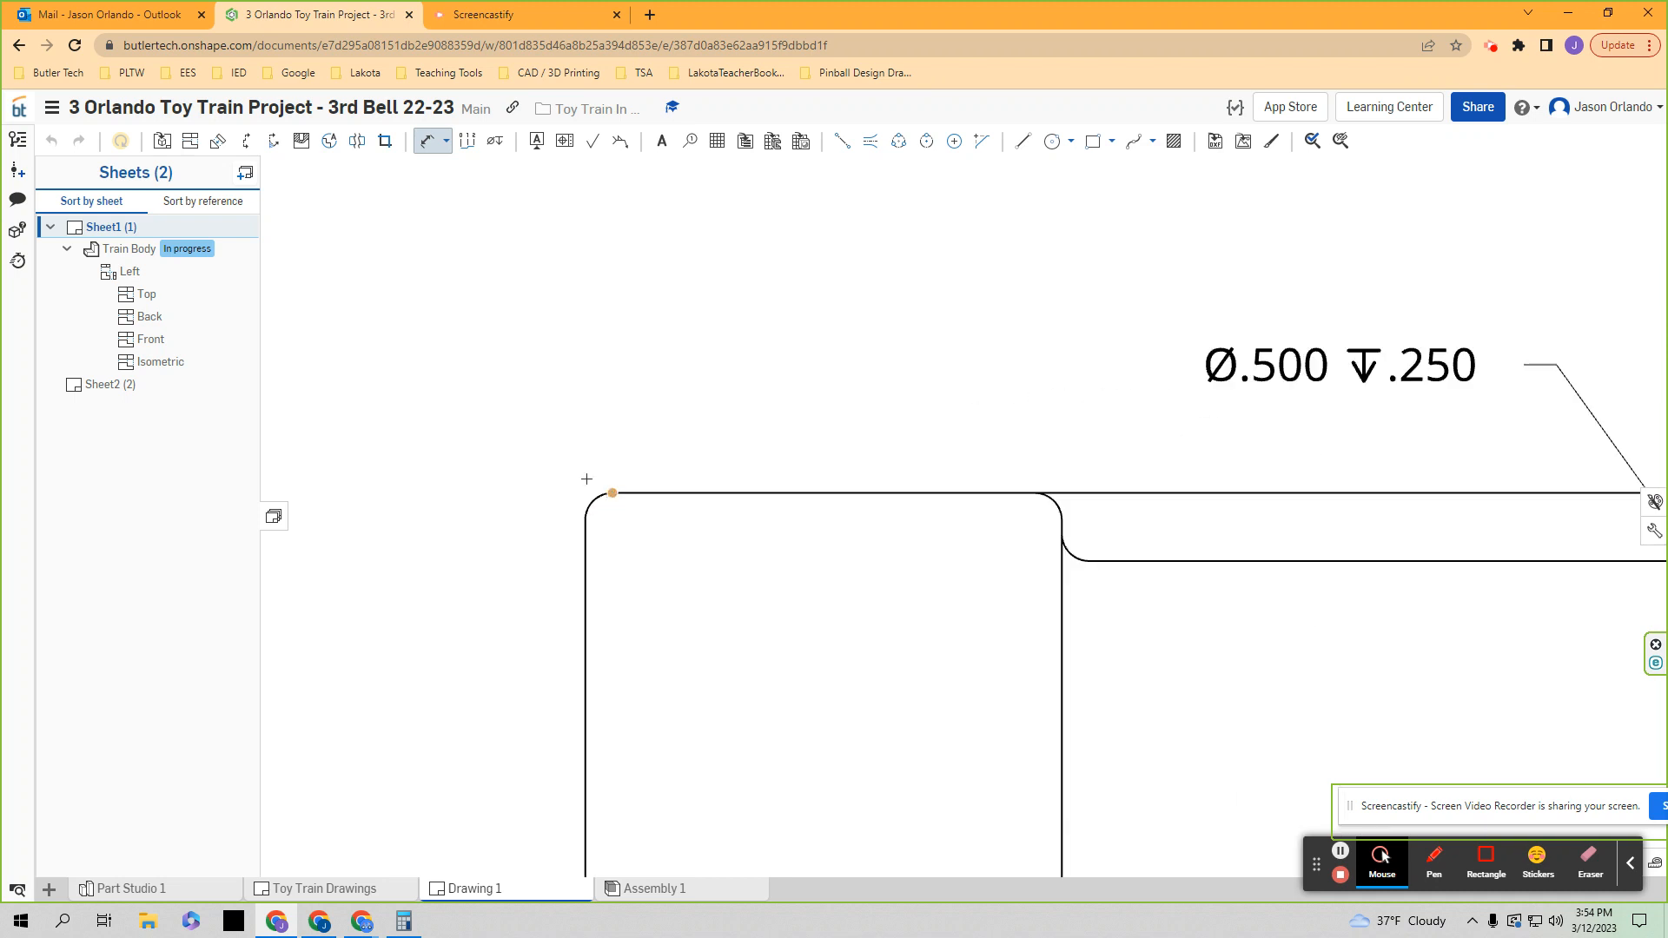
{"action": "left_click", "coordinate": [591, 502]}
{"action": "scroll", "coordinate": [592, 502], "scroll_direction": "down", "scroll_amount": 3}
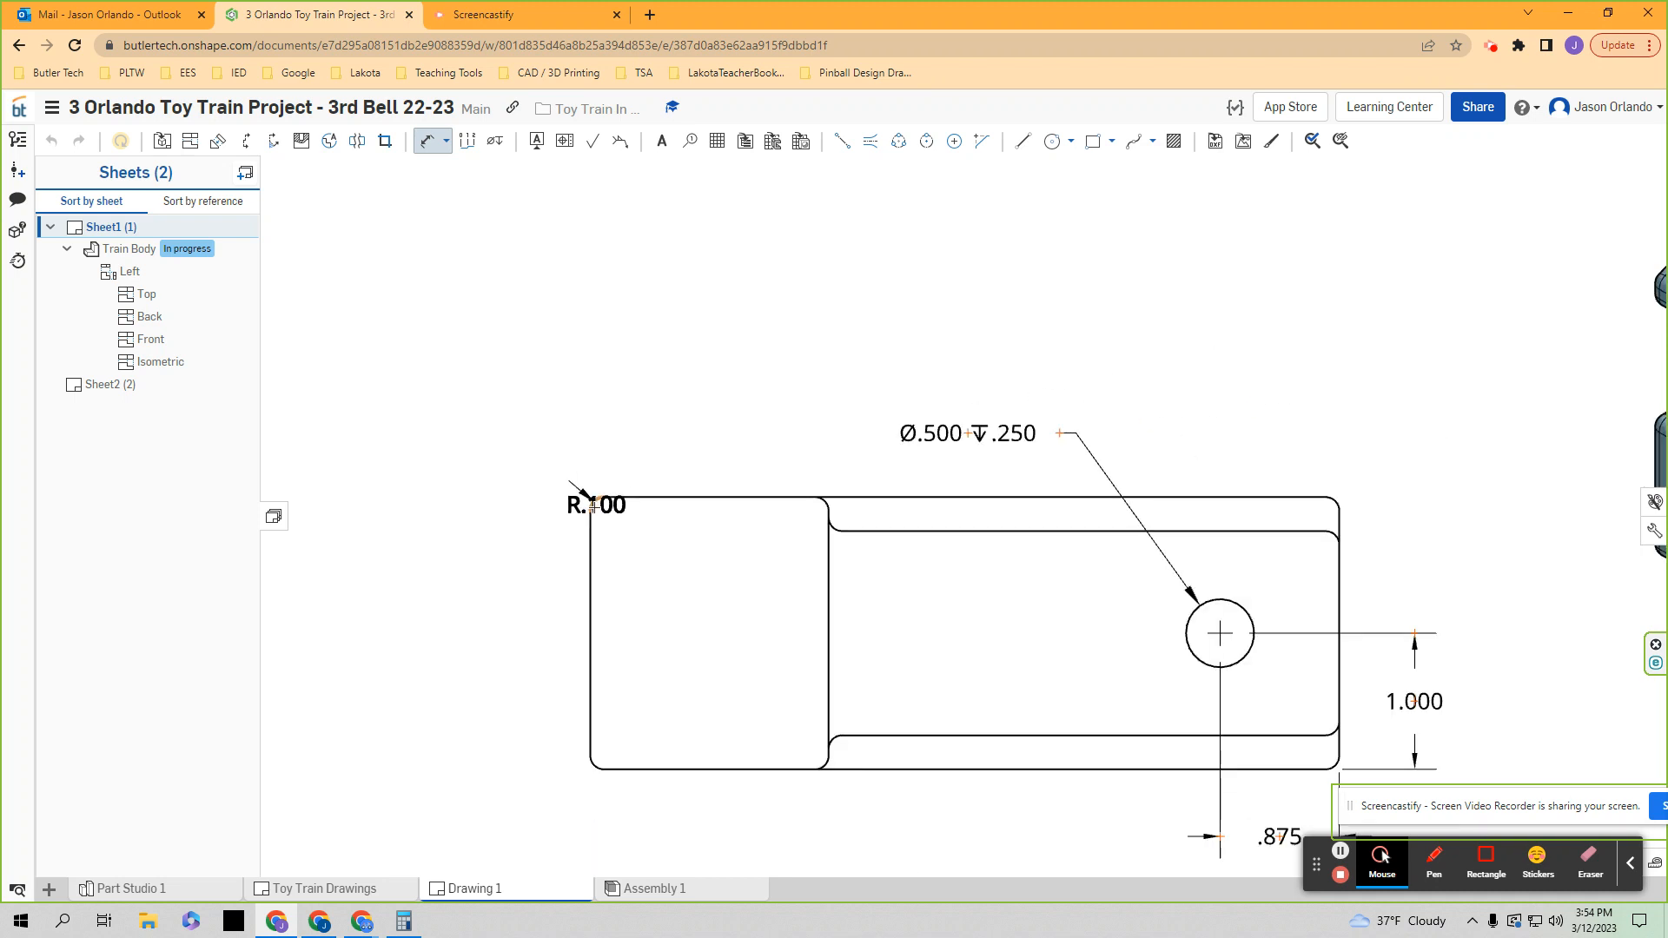
{"action": "middle_click_drag", "start_coordinate": [501, 427], "coordinate": [681, 477]}
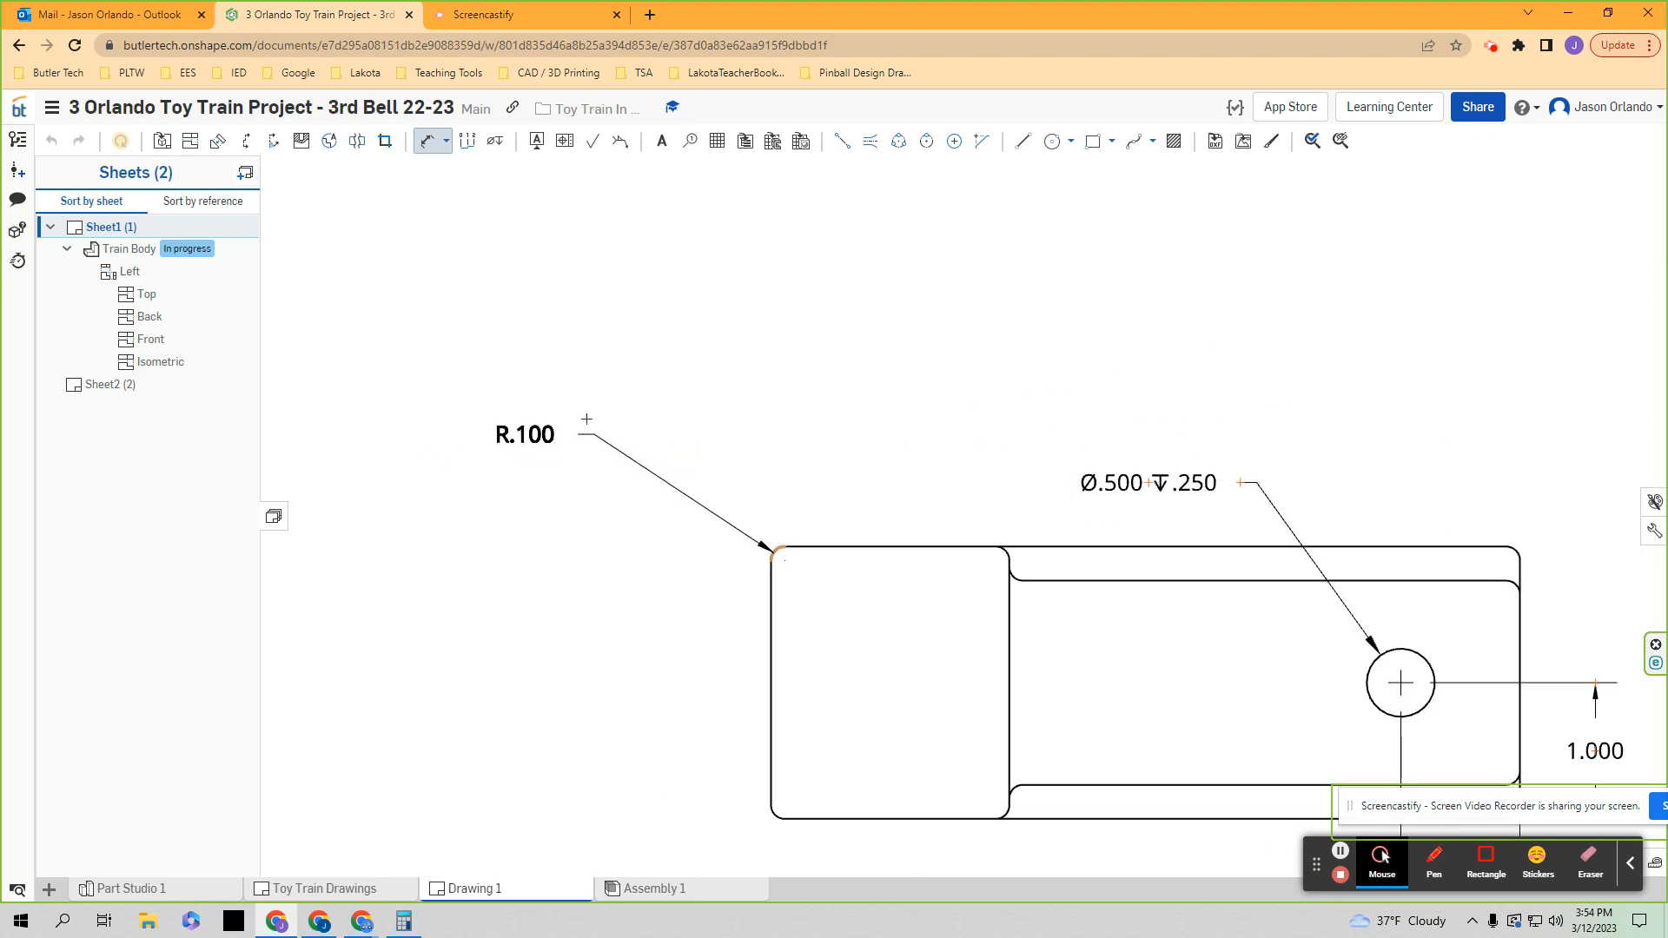
{"action": "left_click", "coordinate": [599, 427]}
{"action": "scroll", "coordinate": [765, 446], "scroll_direction": "down", "scroll_amount": 3}
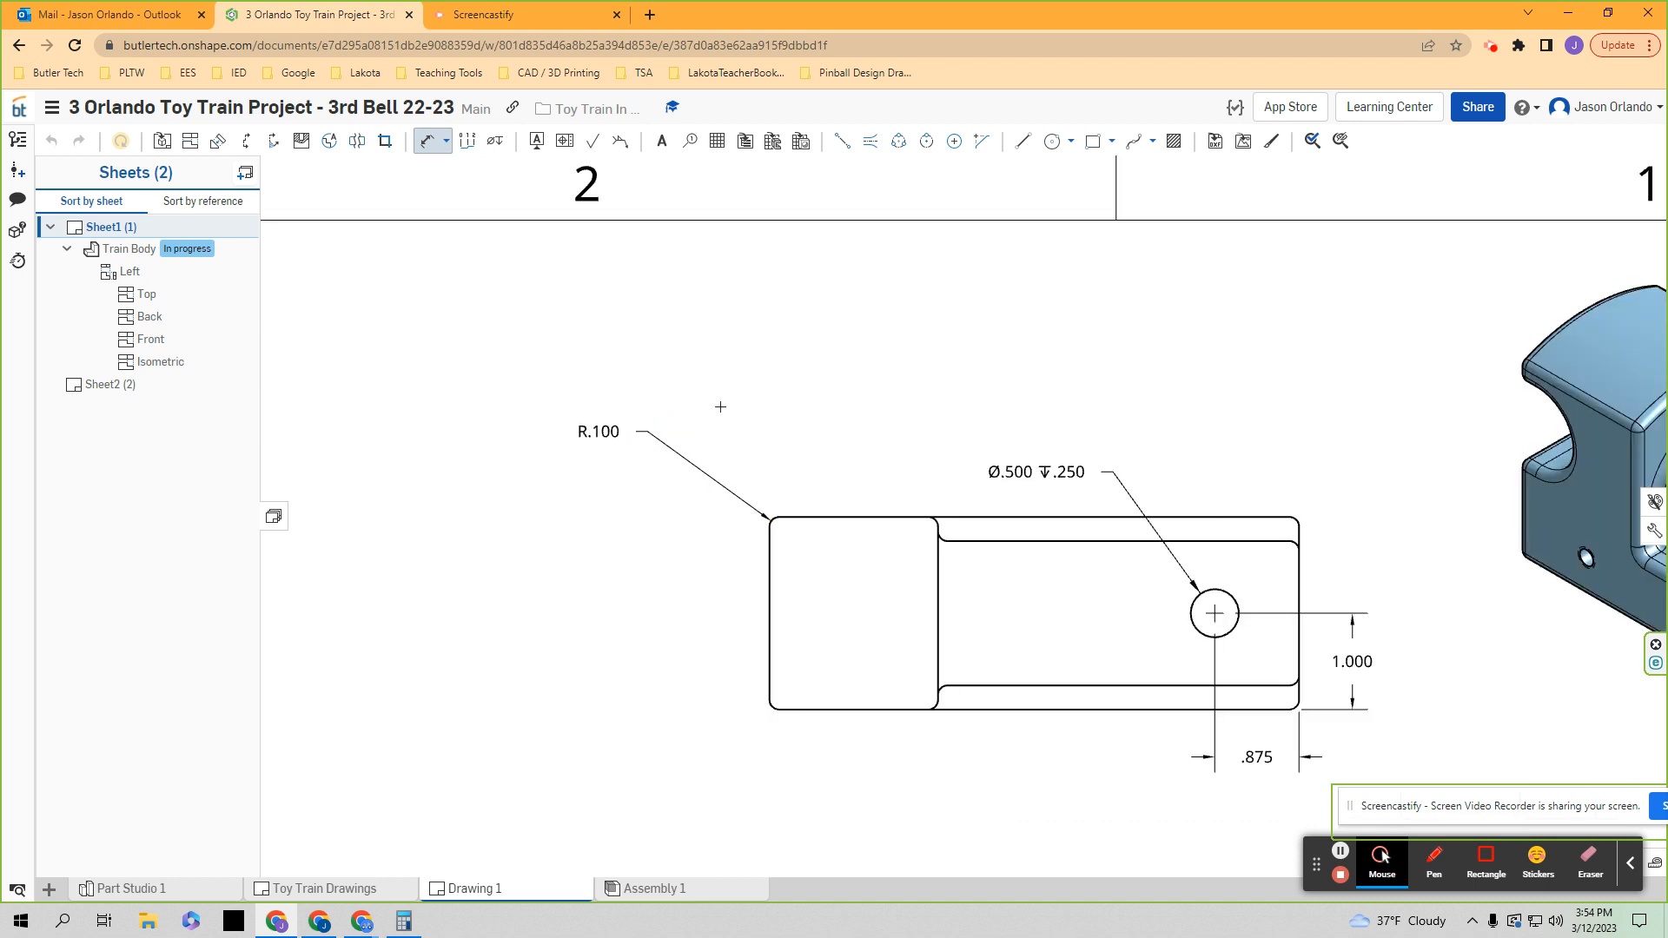
- Add "Fillet All Edges" above and "(Except Hole Edges)" below the value of the upper-left corner's radius dimension
{"action": "double_click", "coordinate": [608, 438]}
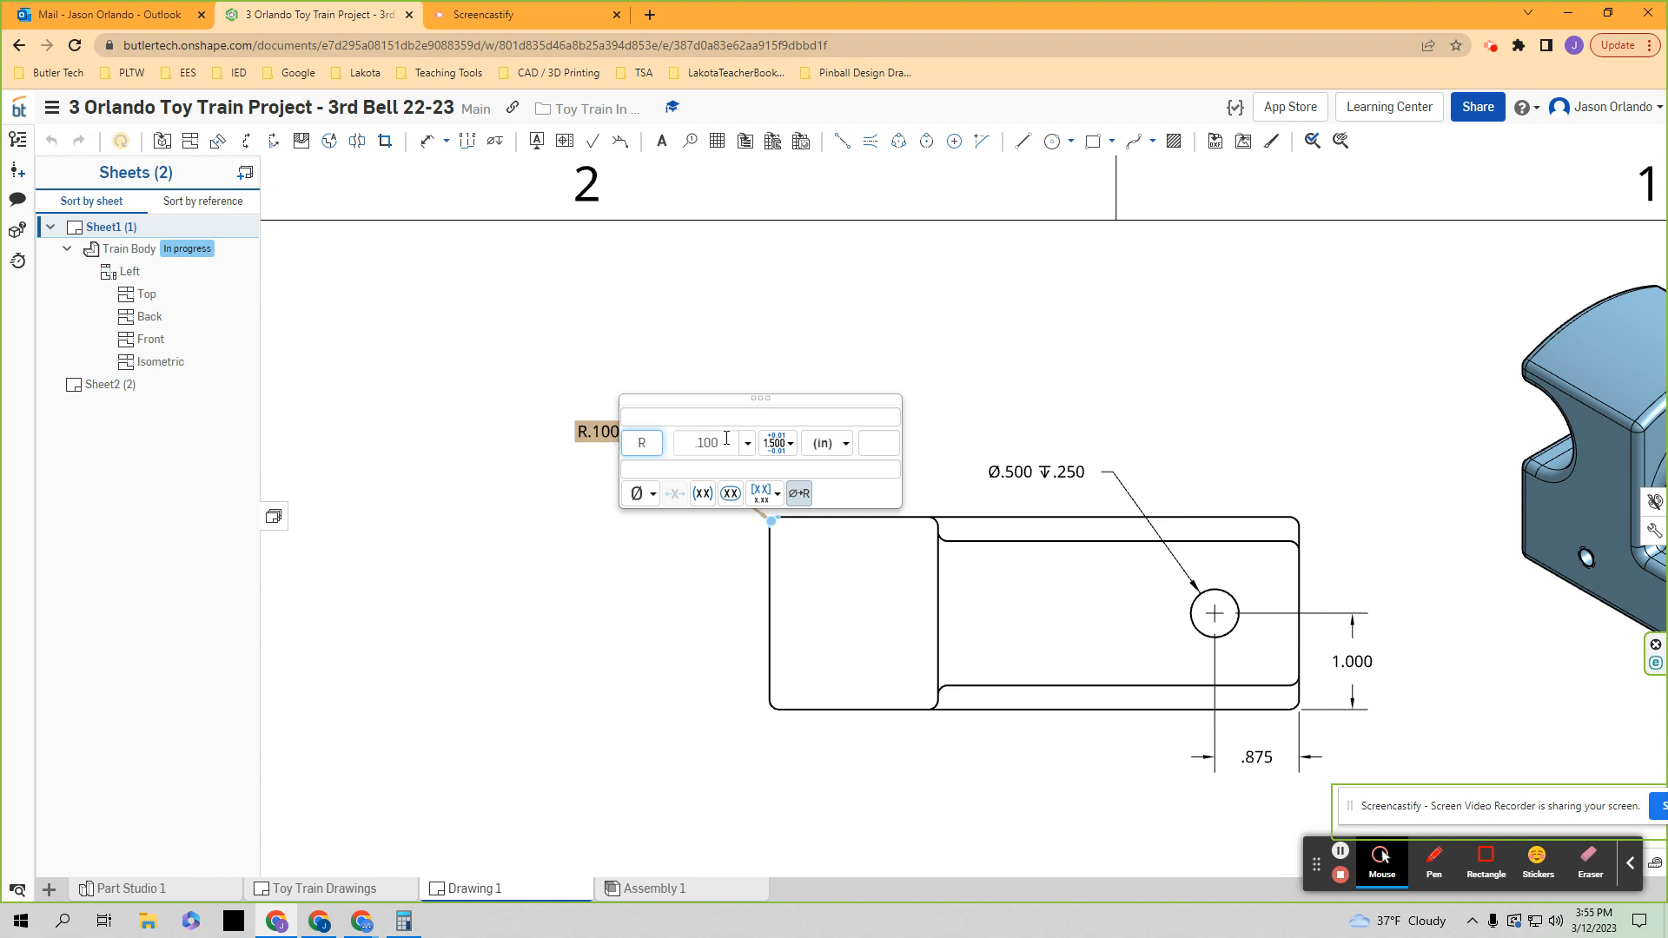
{"action": "left_click", "coordinate": [788, 418]}
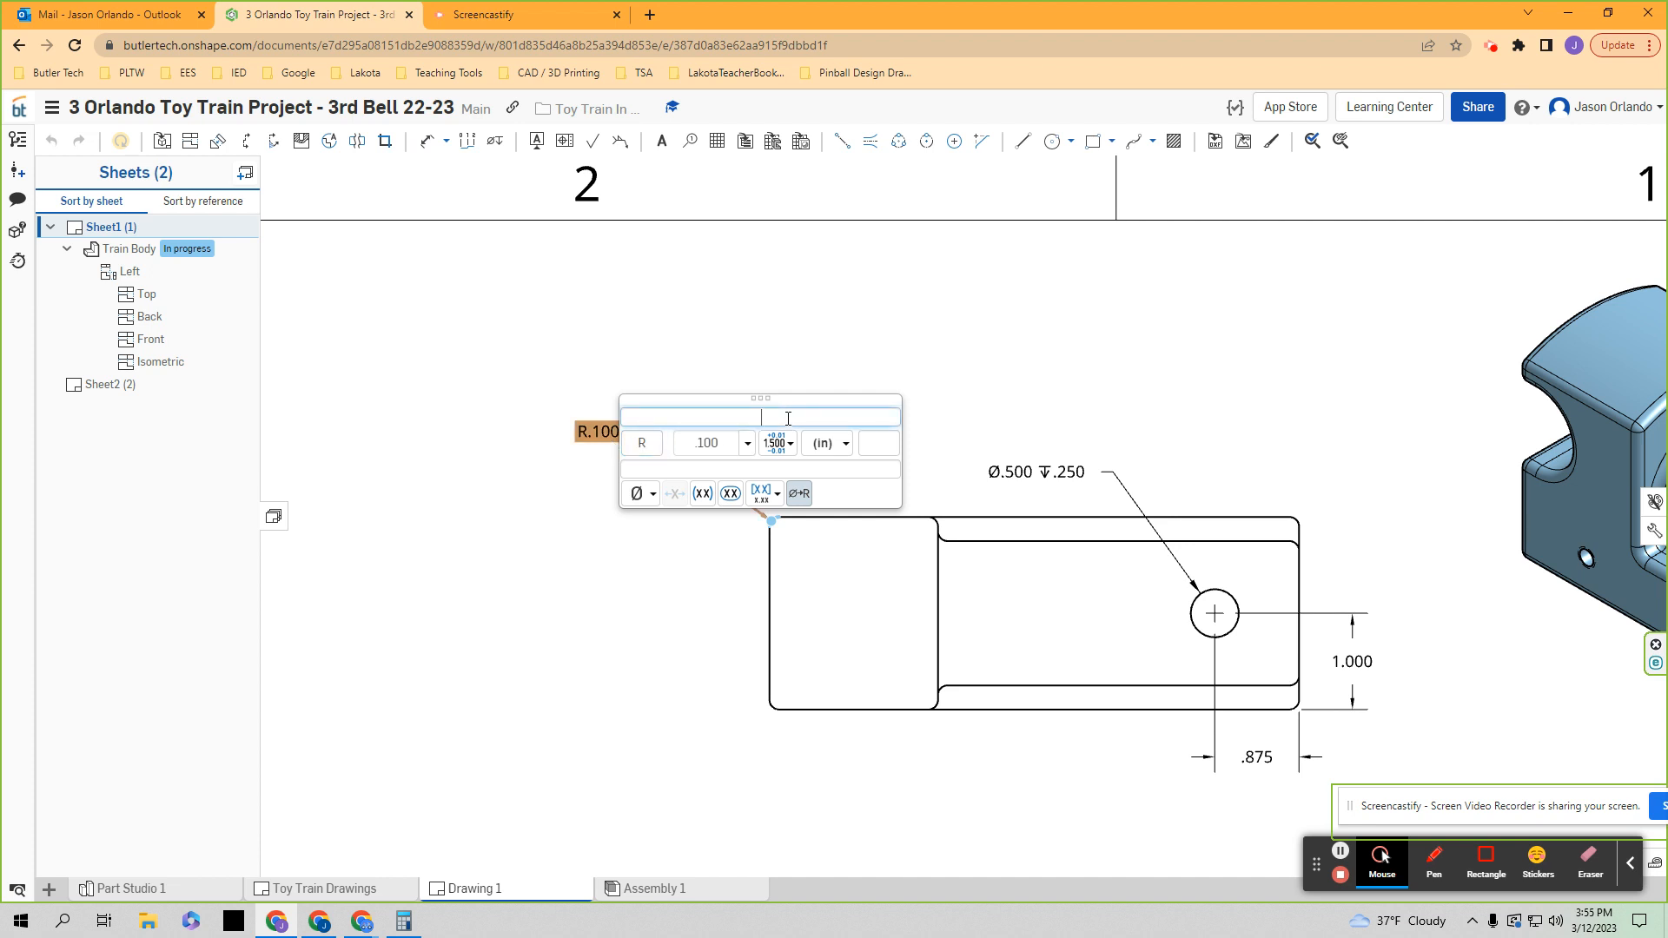
{"action": "type", "text": "Fillet"}
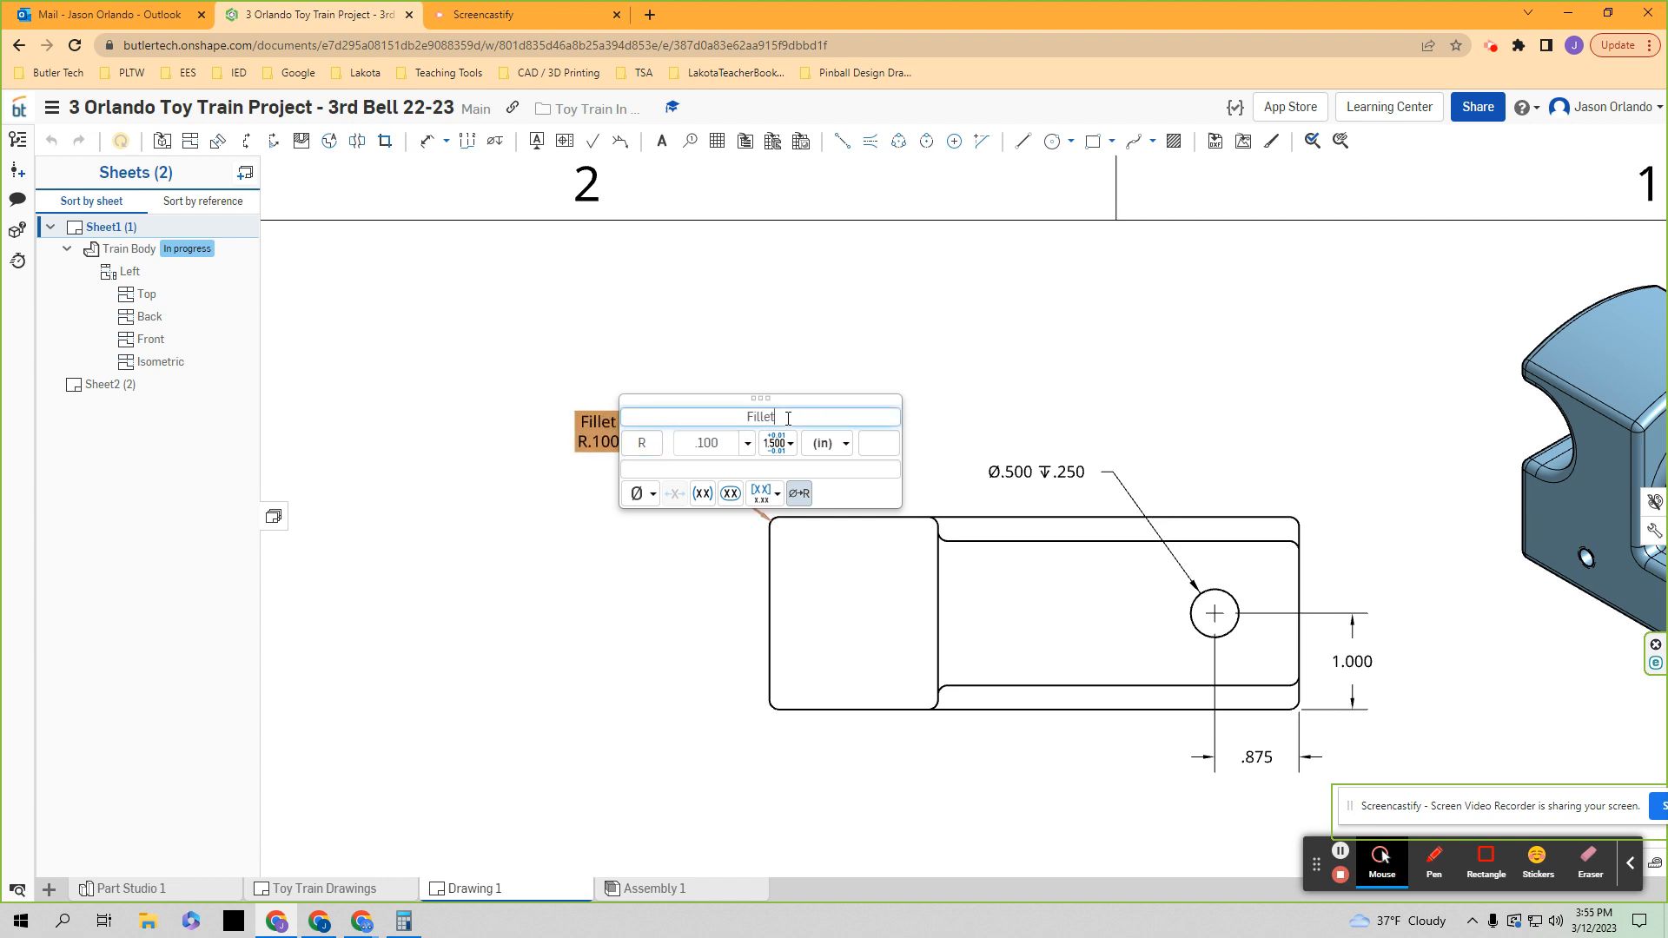
{"action": "type", "text": " All Edges"}
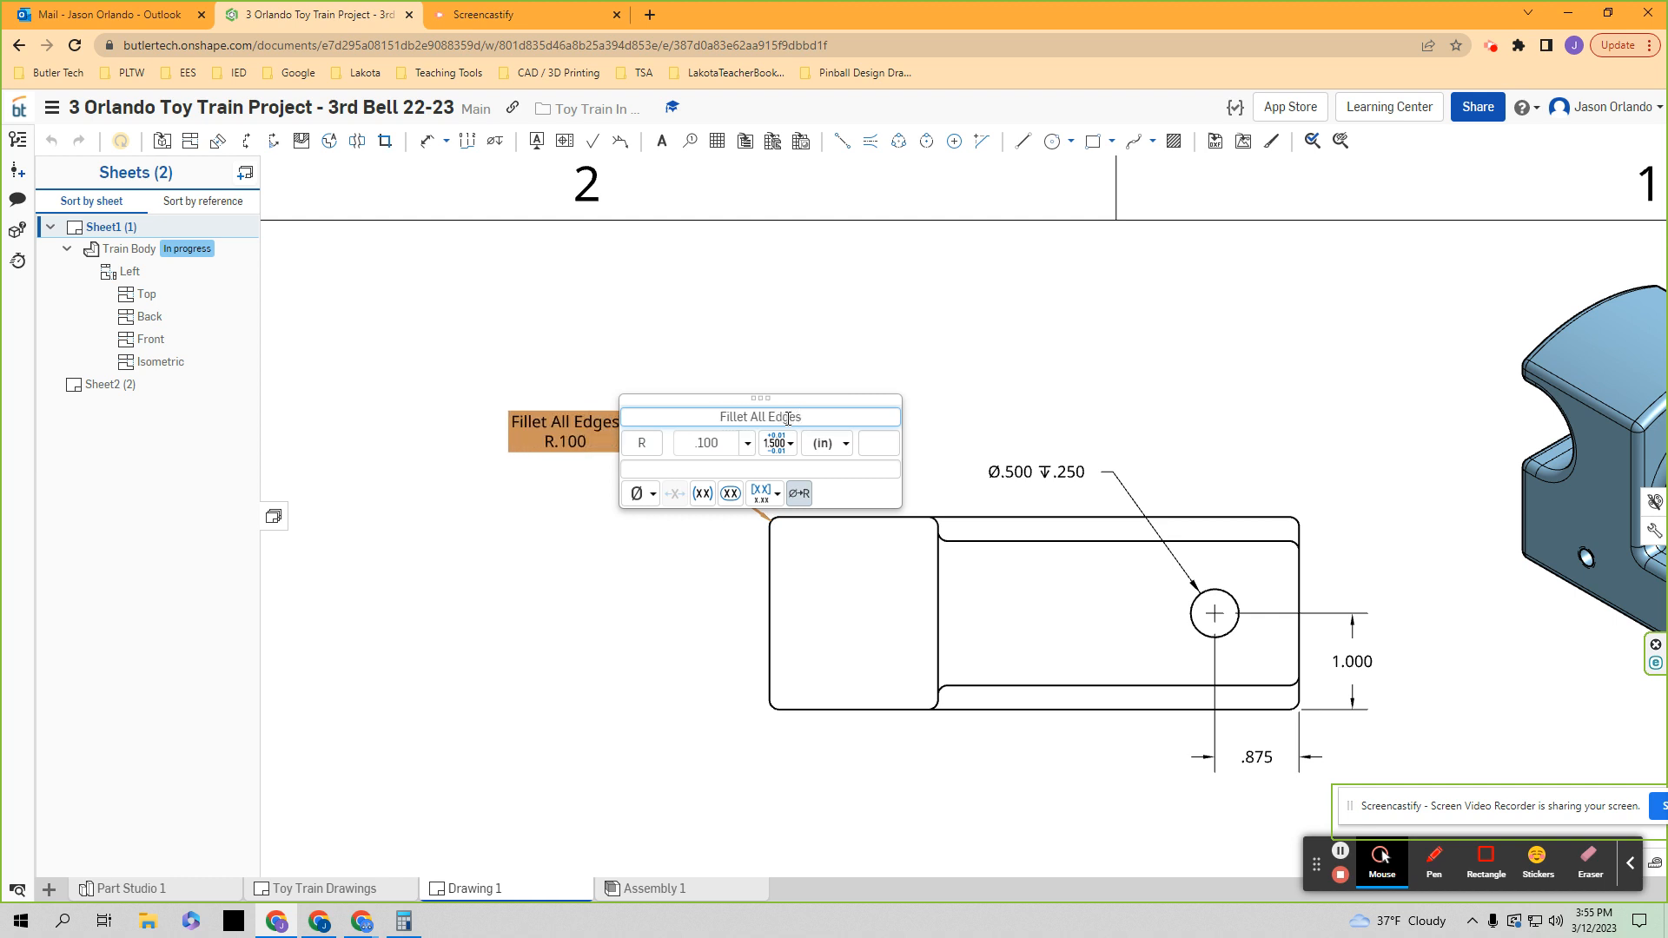
{"action": "left_click", "coordinate": [774, 468]}
{"action": "type", "text": "(ex"}
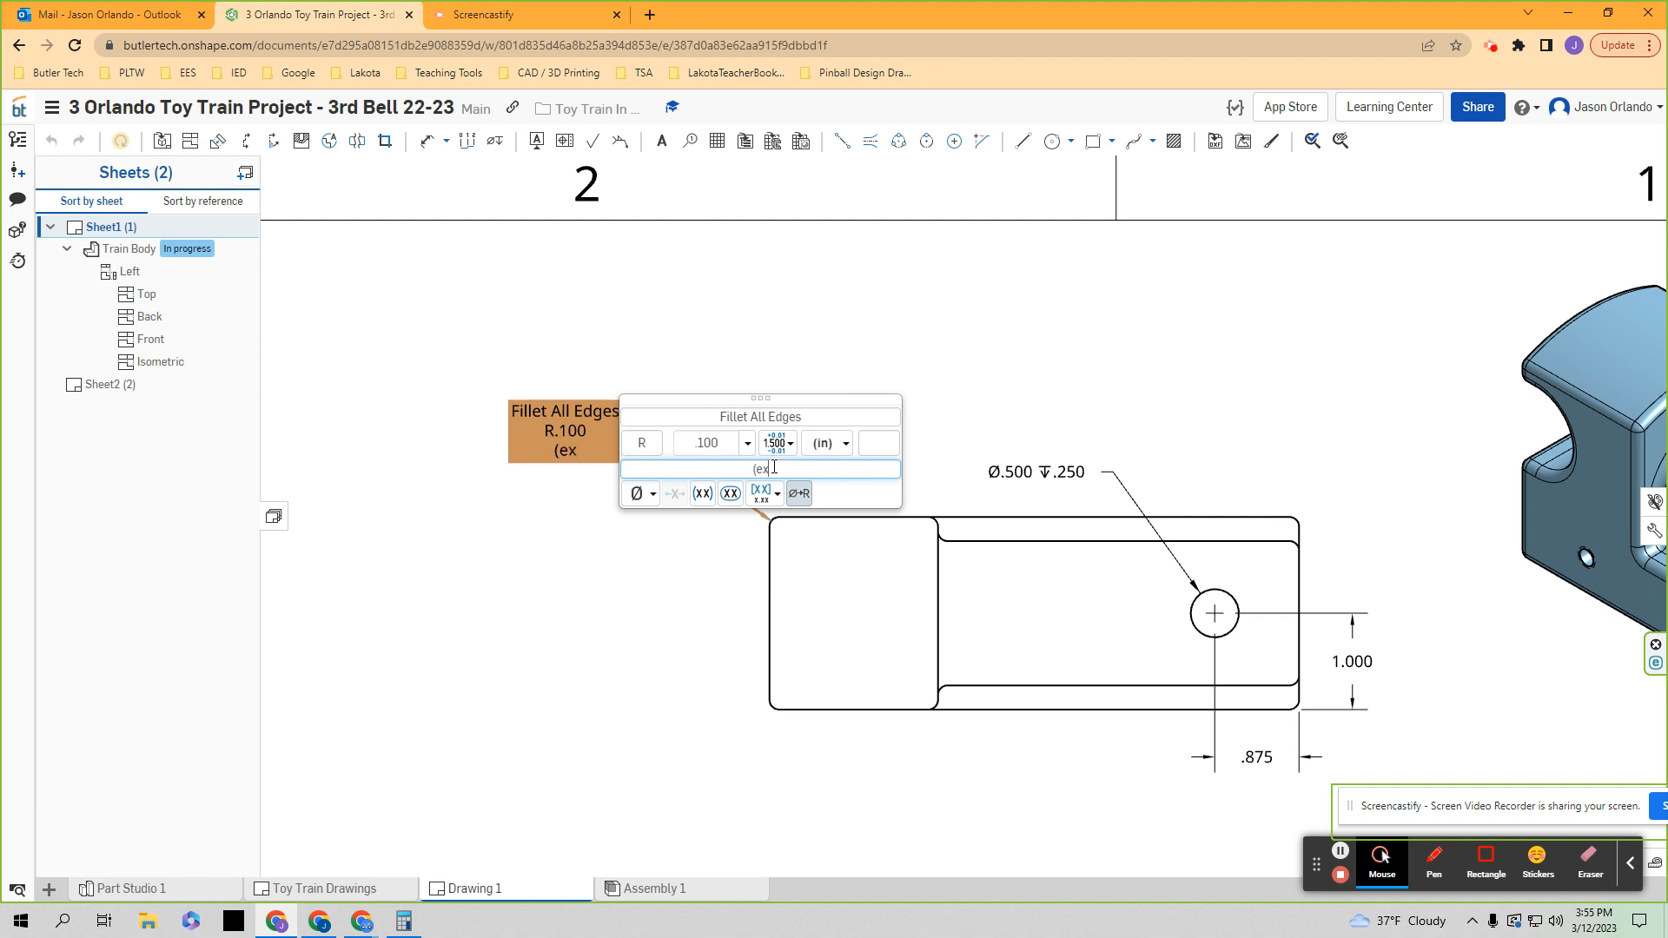
{"action": "type", "text": "cept"}
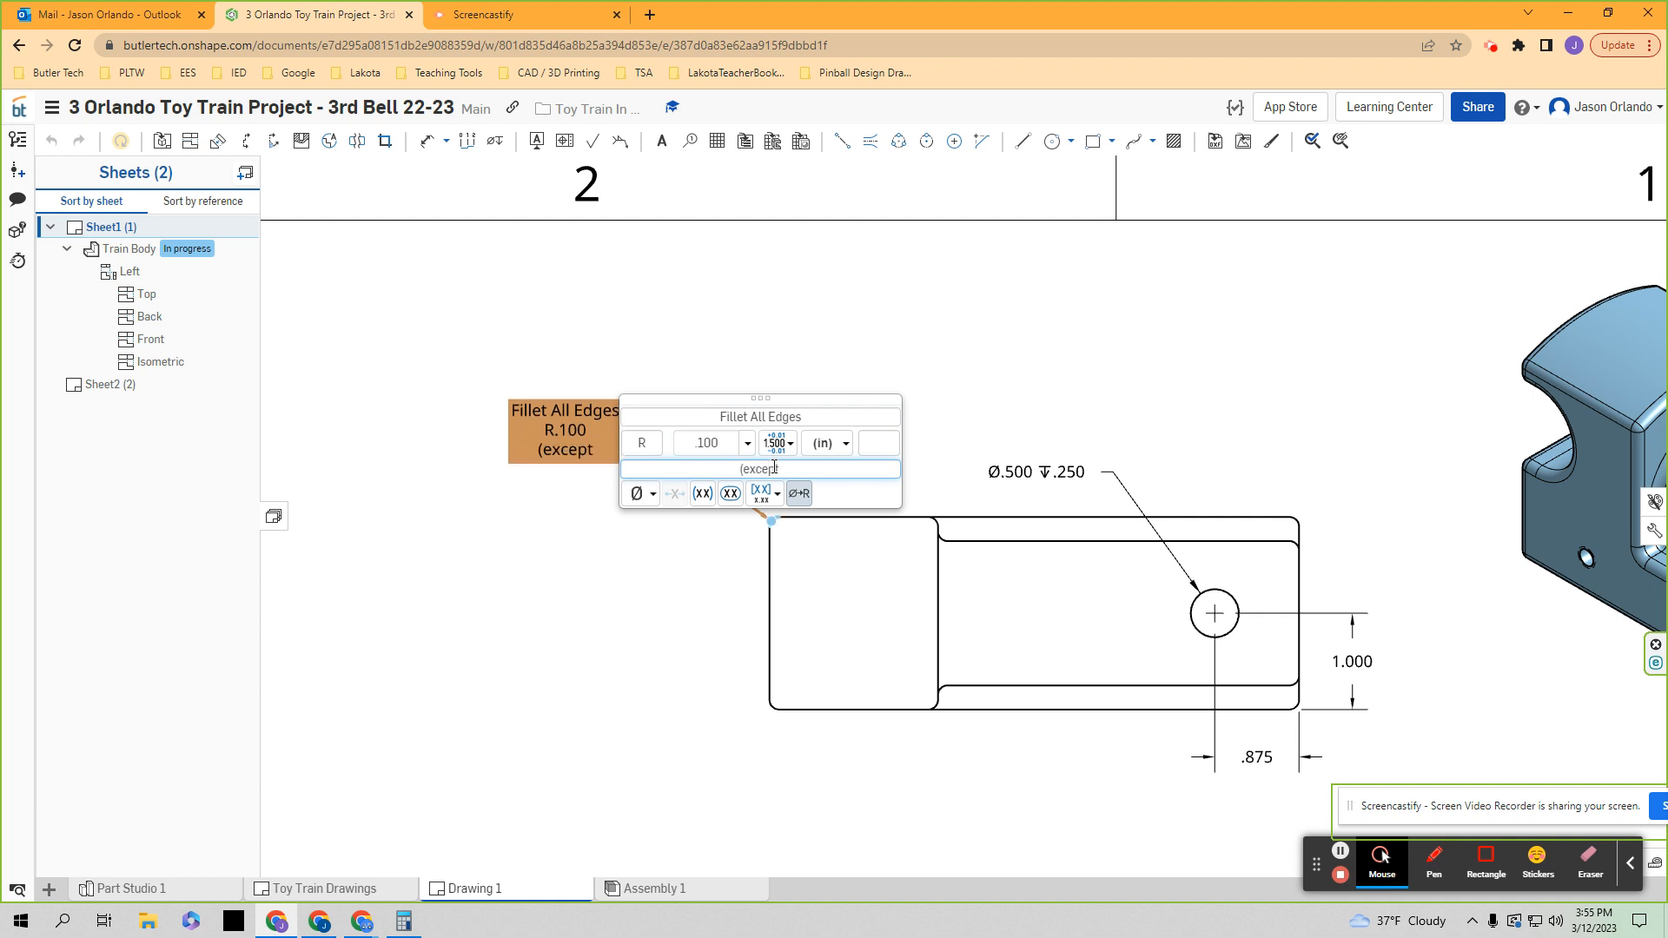
{"action": "key", "text": "BackSpace"}
{"action": "key", "text": "BackSpace"}
{"action": "key", "text": "BackSpace"}
{"action": "key", "text": "BackSpace"}
{"action": "key", "text": "BackSpace"}
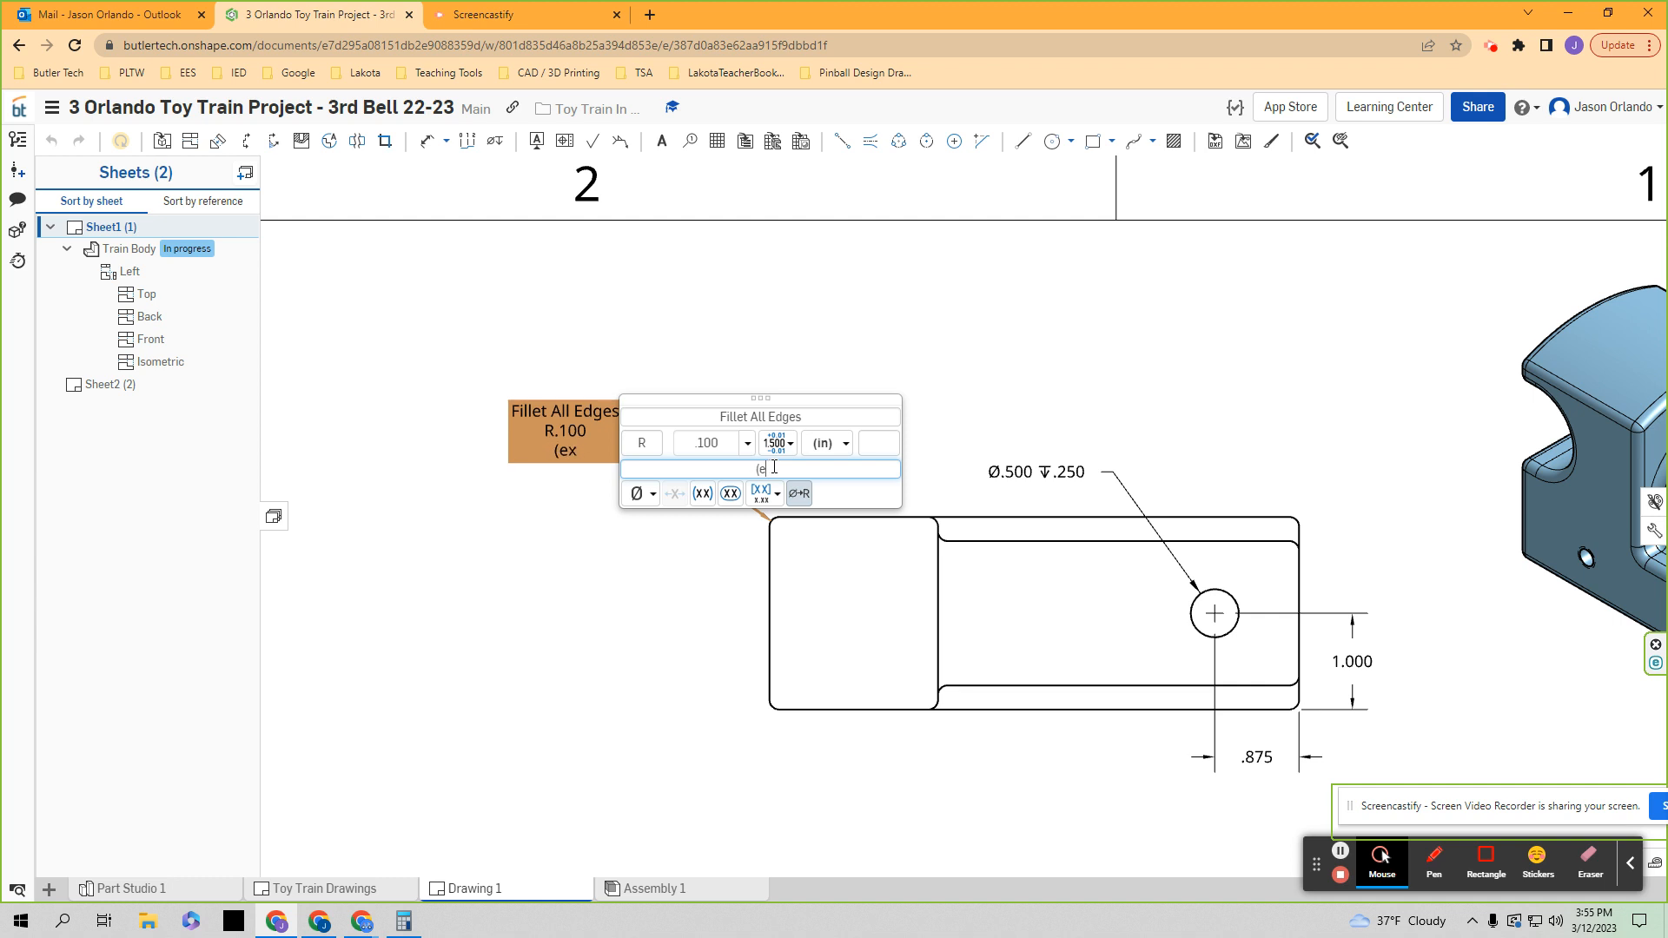
{"action": "type", "text": "xcept Hole Edges)"}
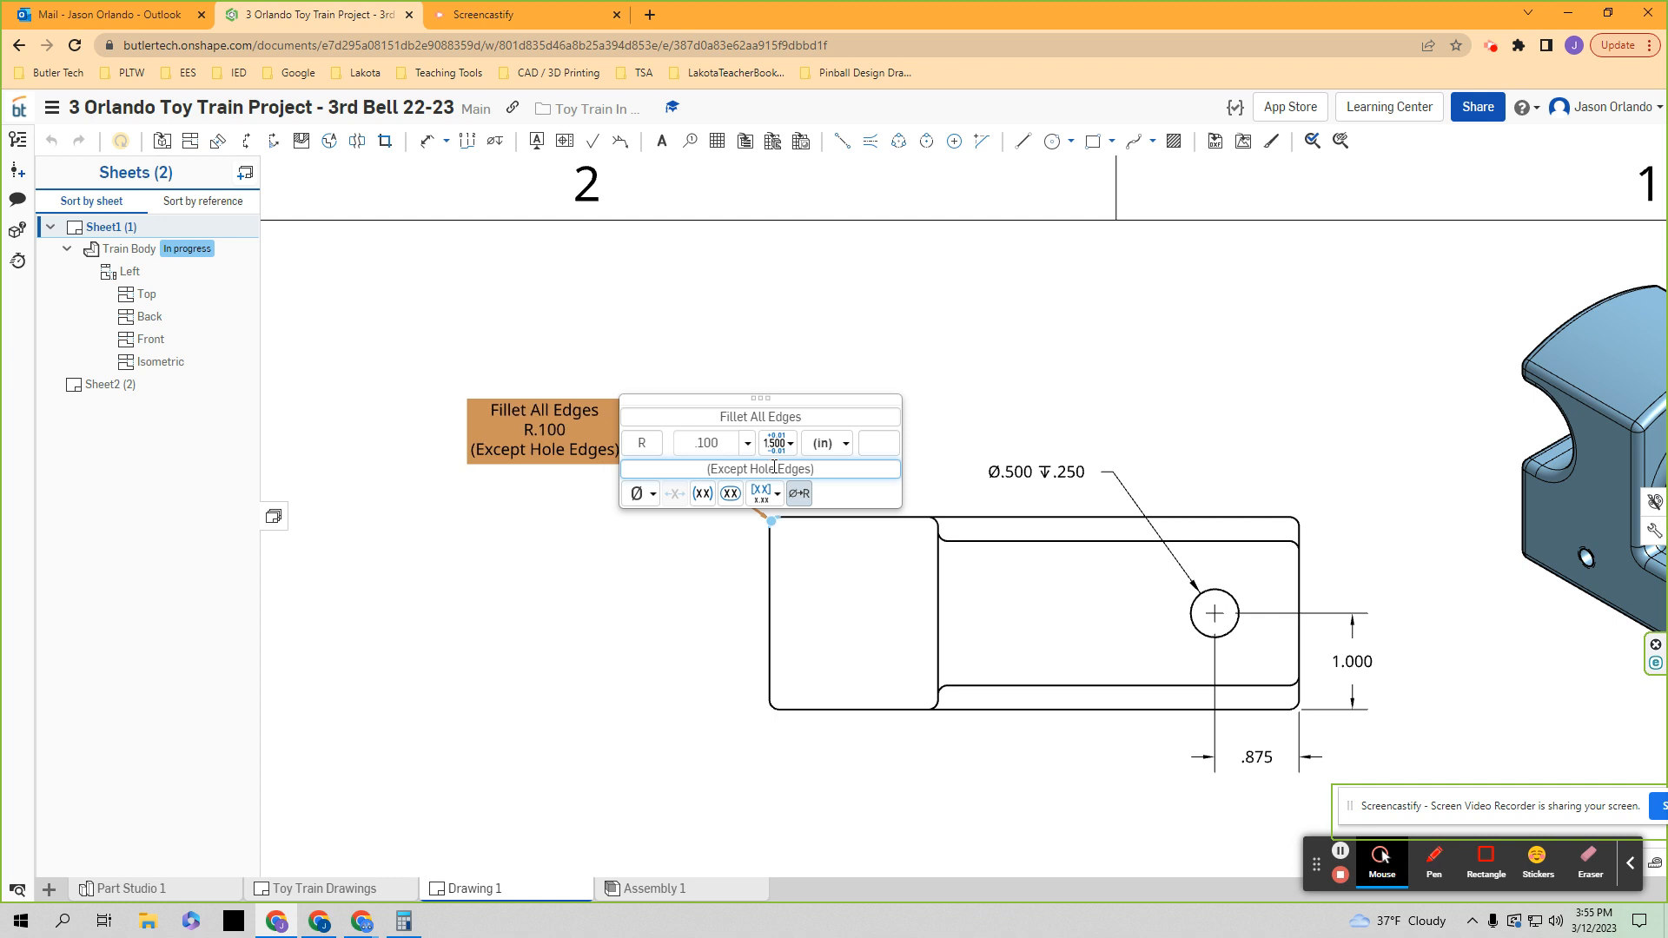
{"action": "left_click", "coordinate": [780, 316]}
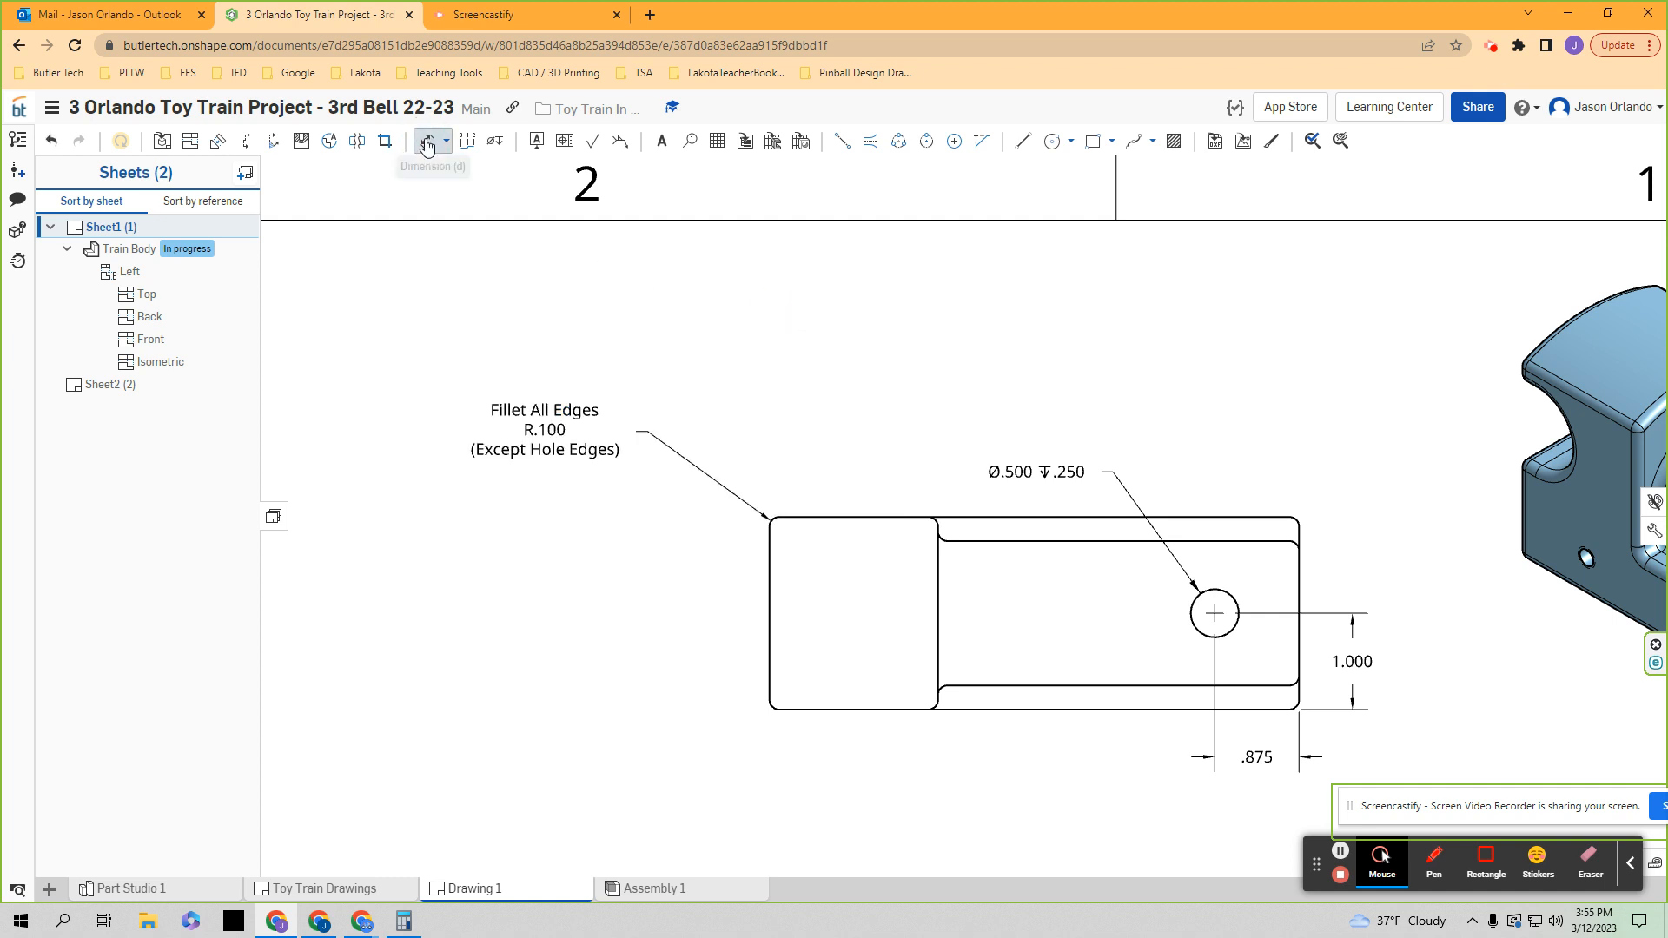
- Dimension the radius of the Top view's lower-left corner fillet, placing it outside to the lower left, and add the suffix "TYP."
{"action": "scroll", "coordinate": [747, 739], "scroll_direction": "up", "scroll_amount": 3}
{"action": "left_click", "coordinate": [798, 663]}
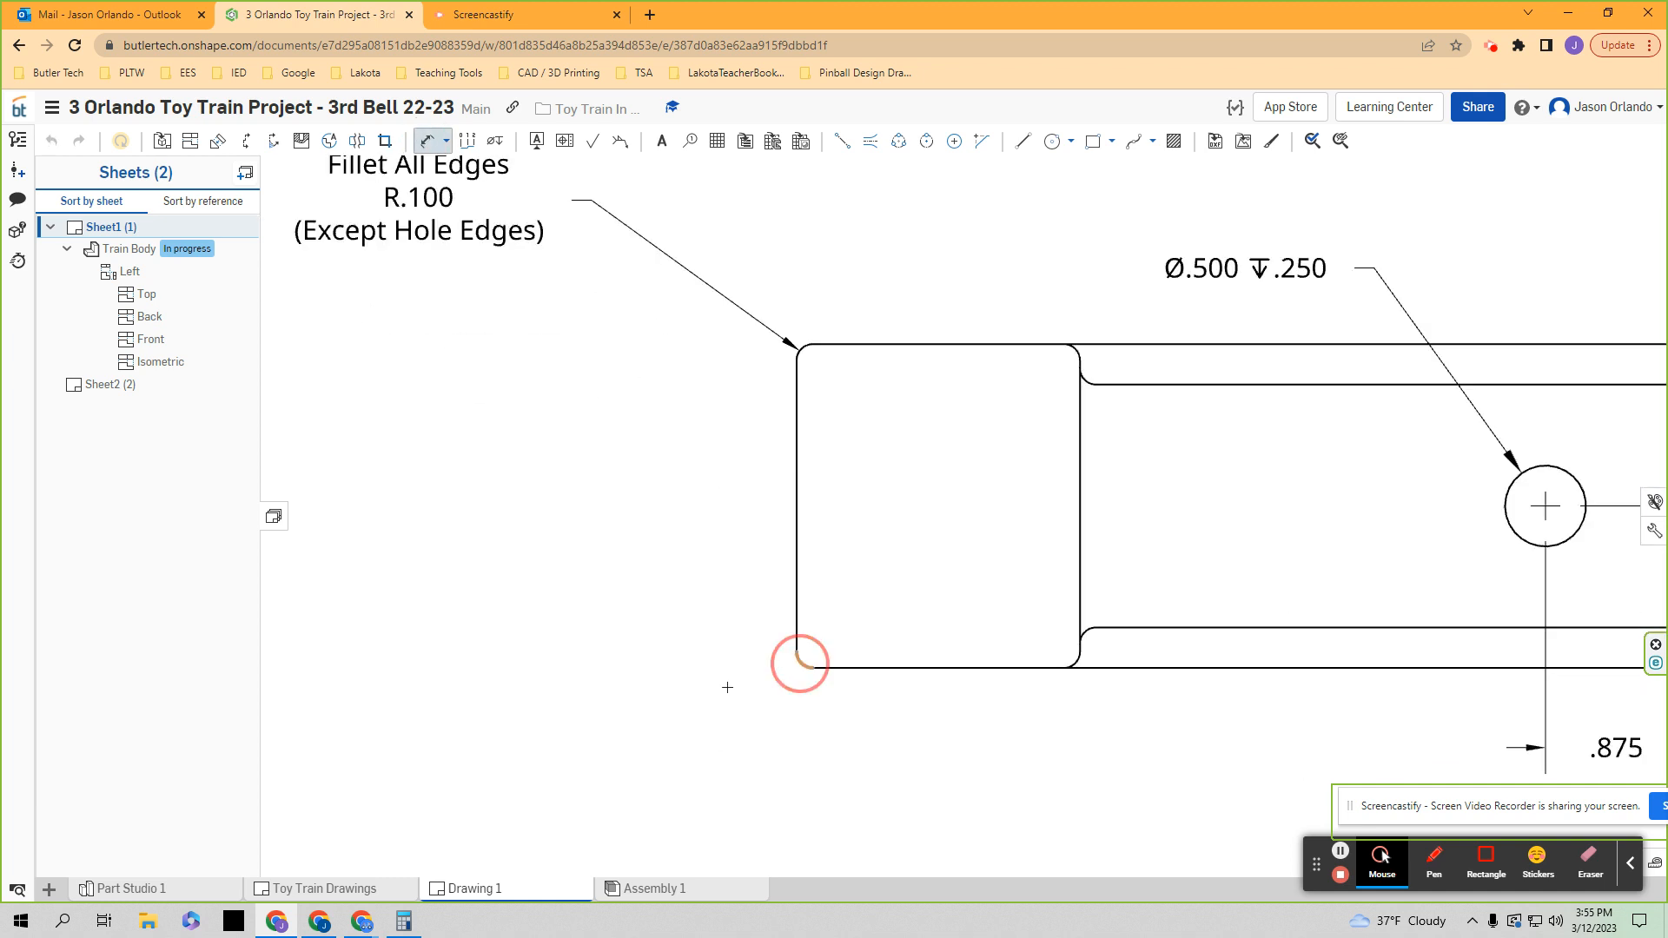
{"action": "left_click", "coordinate": [528, 740]}
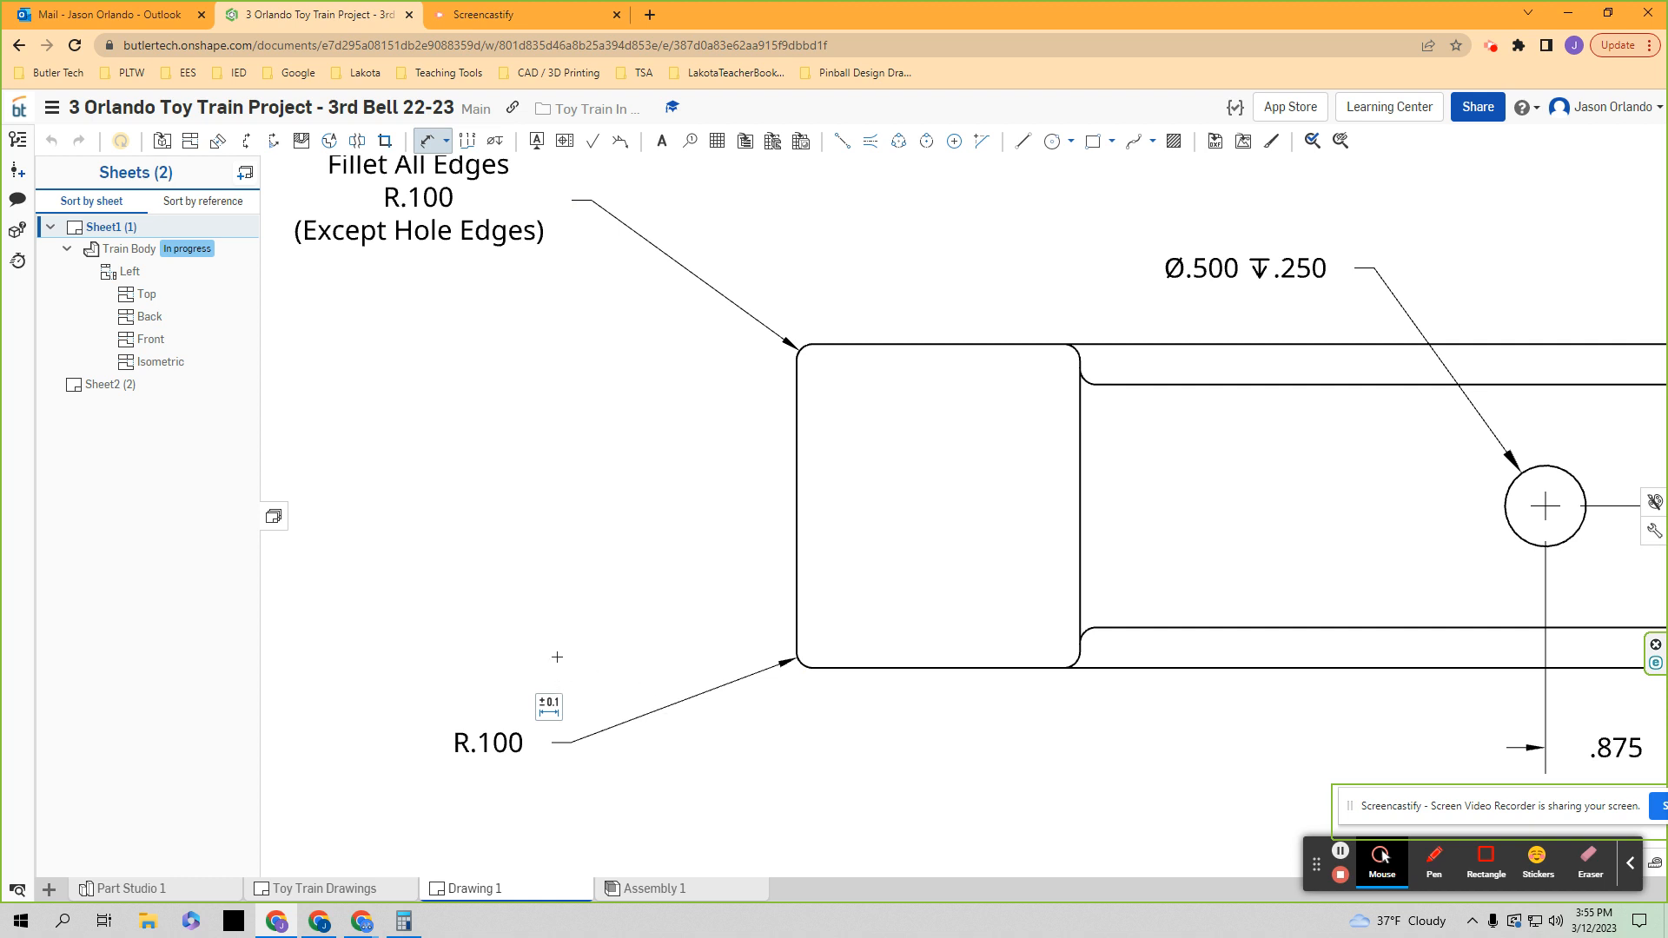
{"action": "double_click", "coordinate": [504, 747]}
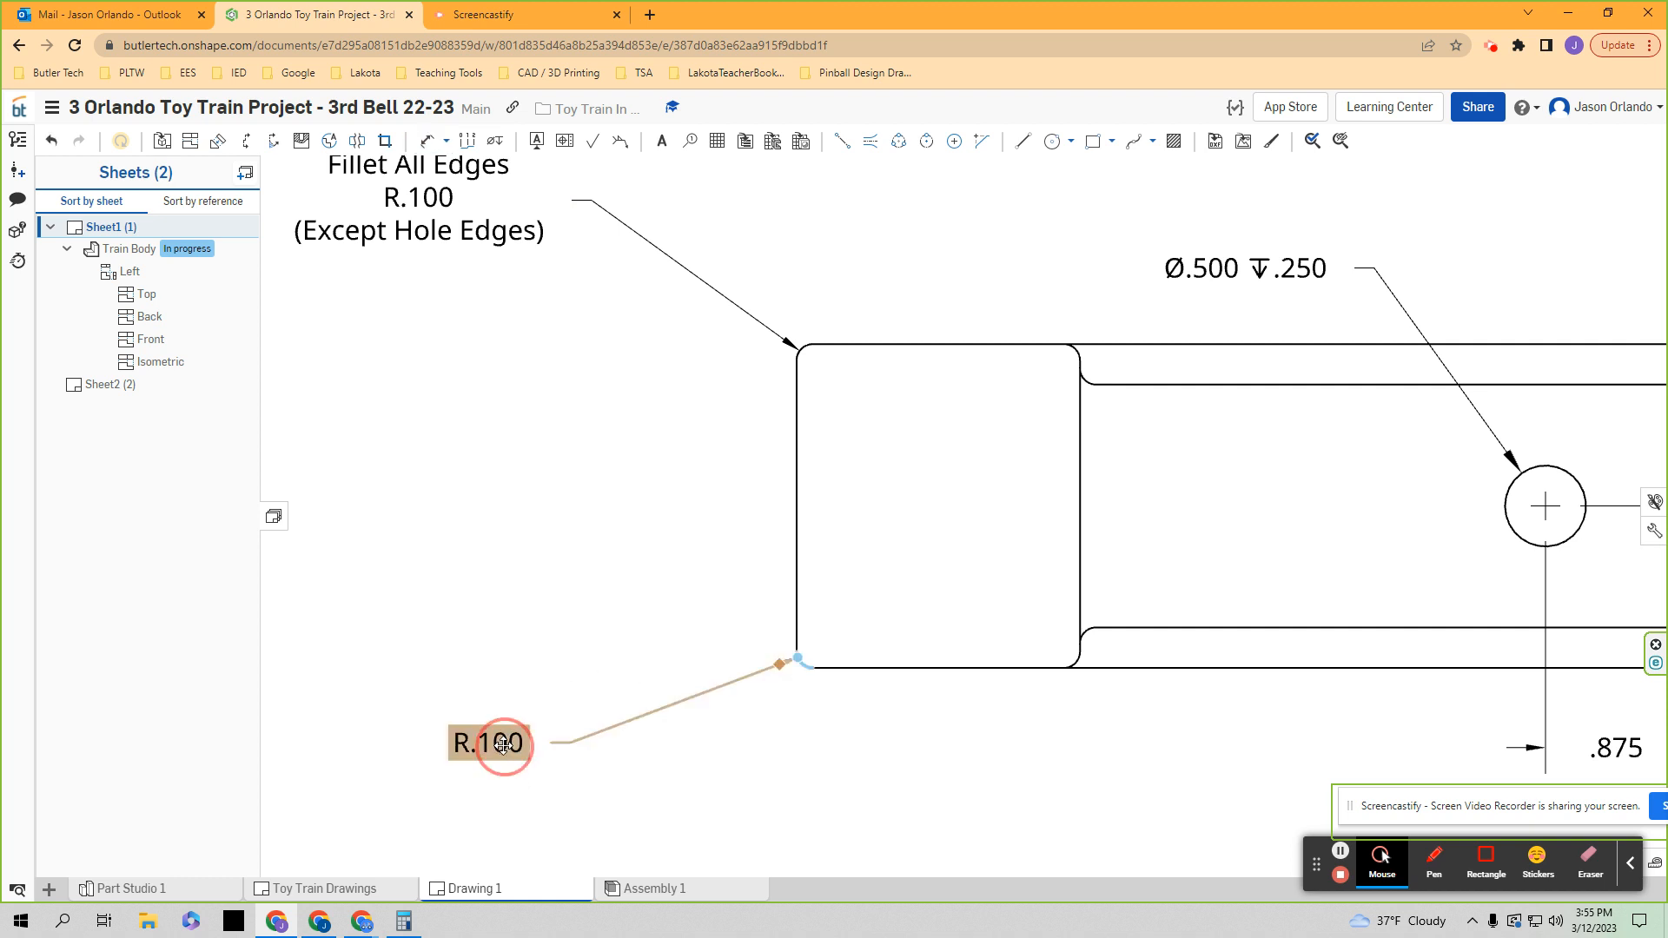
{"action": "left_click", "coordinate": [797, 754]}
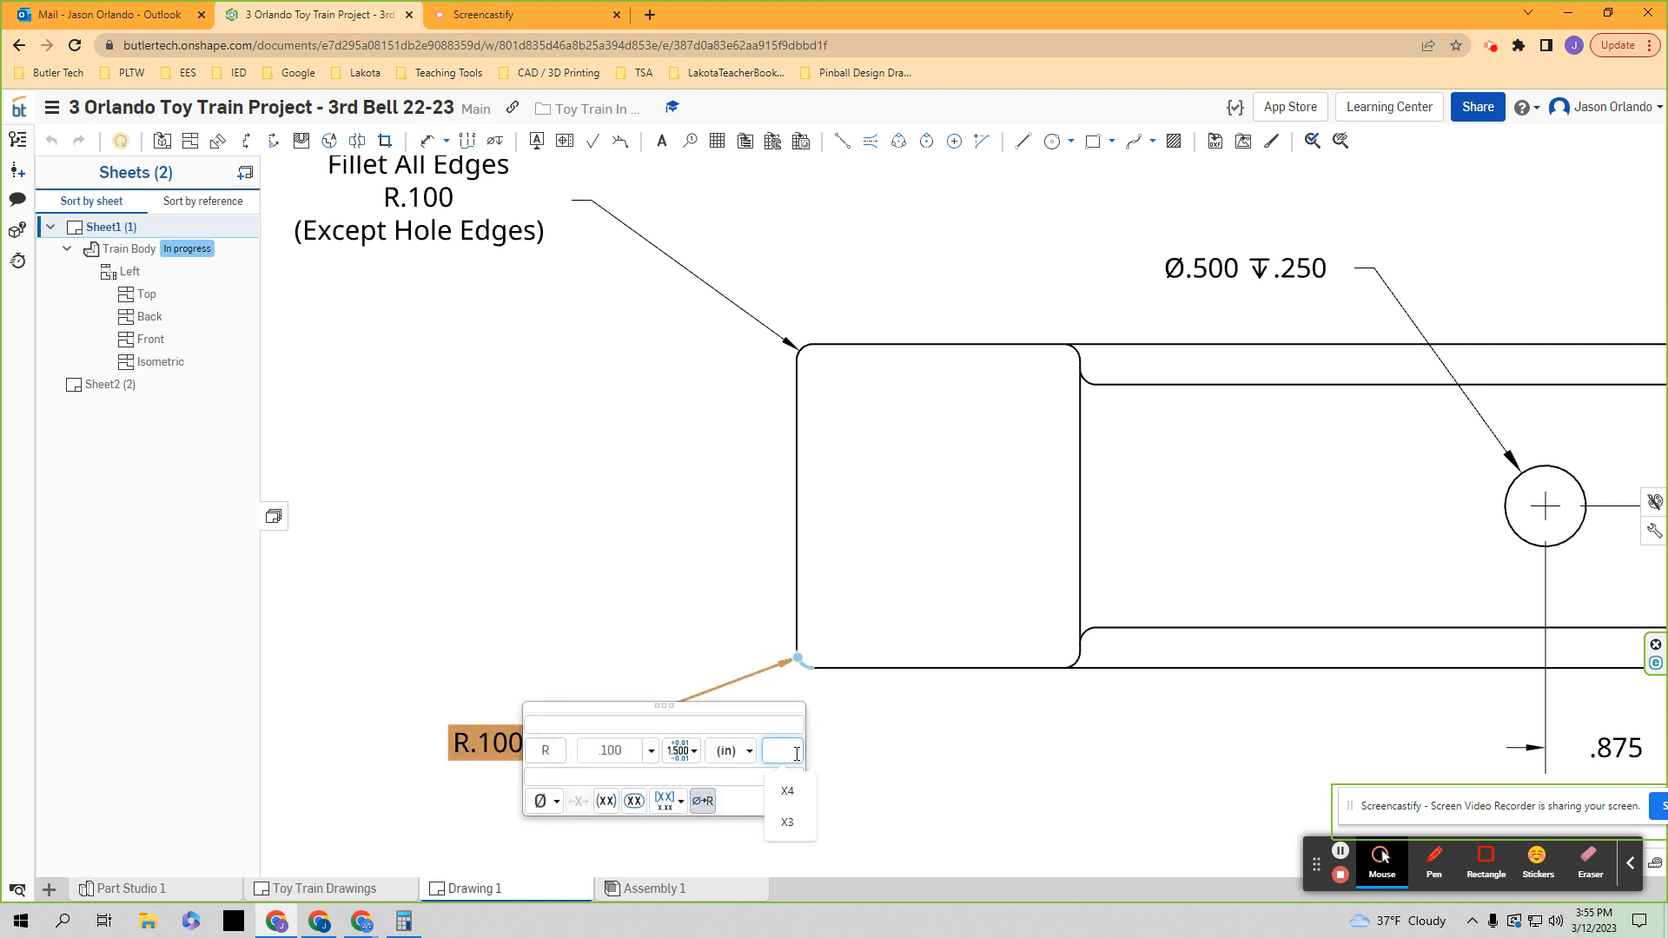
{"action": "type", "text": "TYP."}
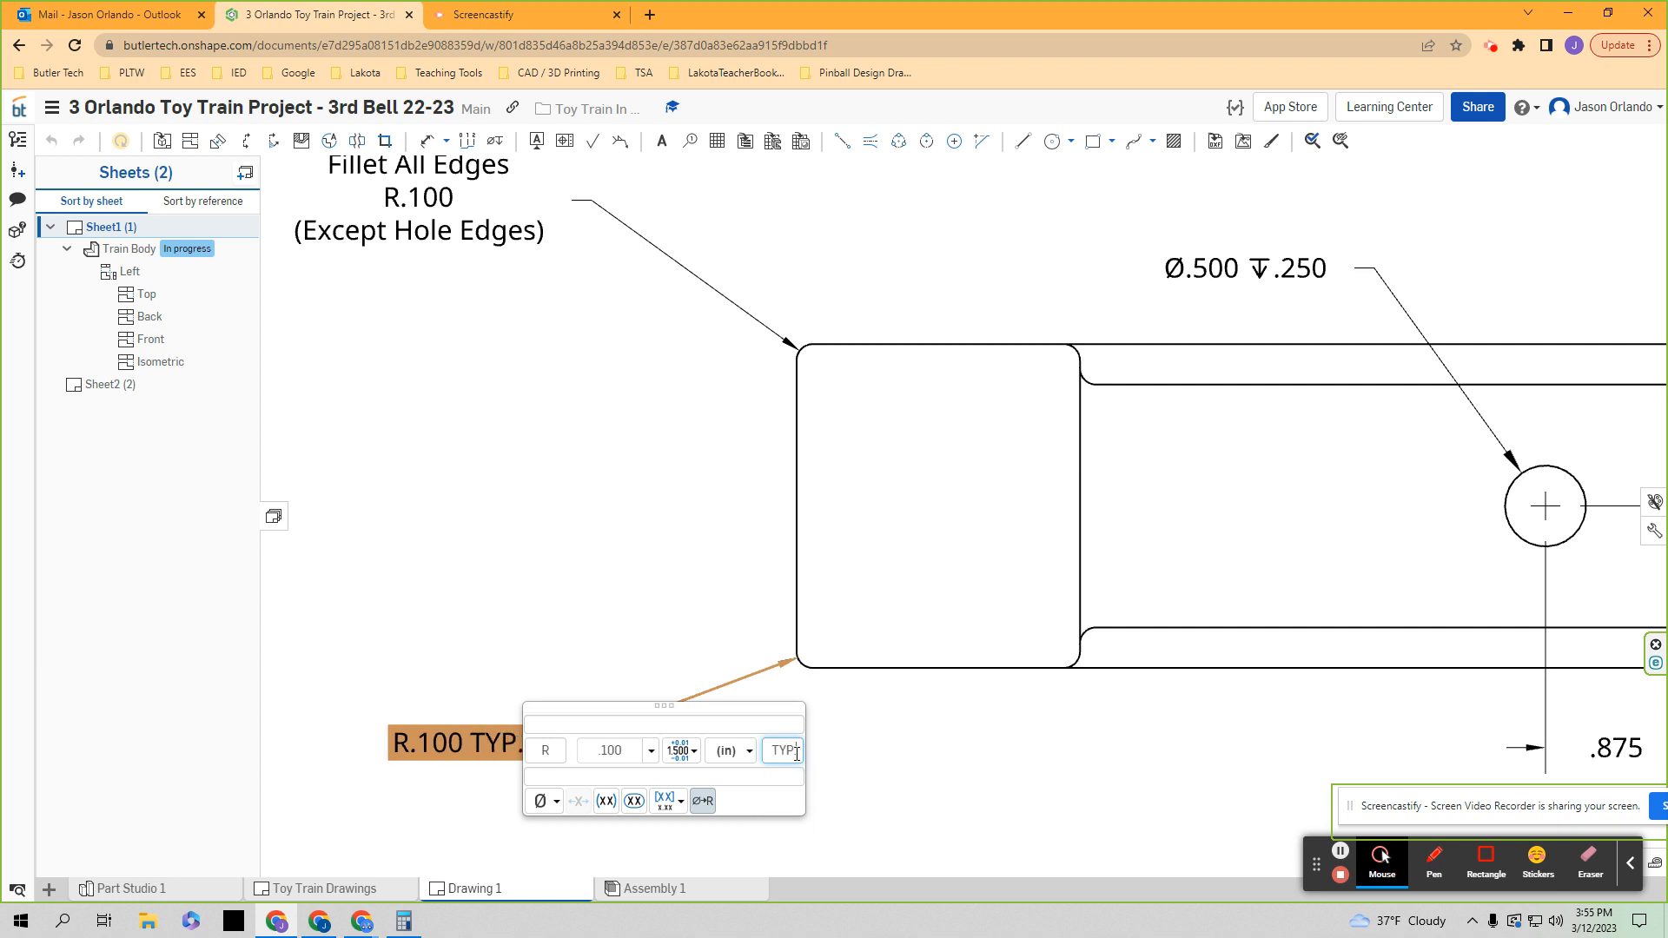
{"action": "left_click", "coordinate": [895, 751]}
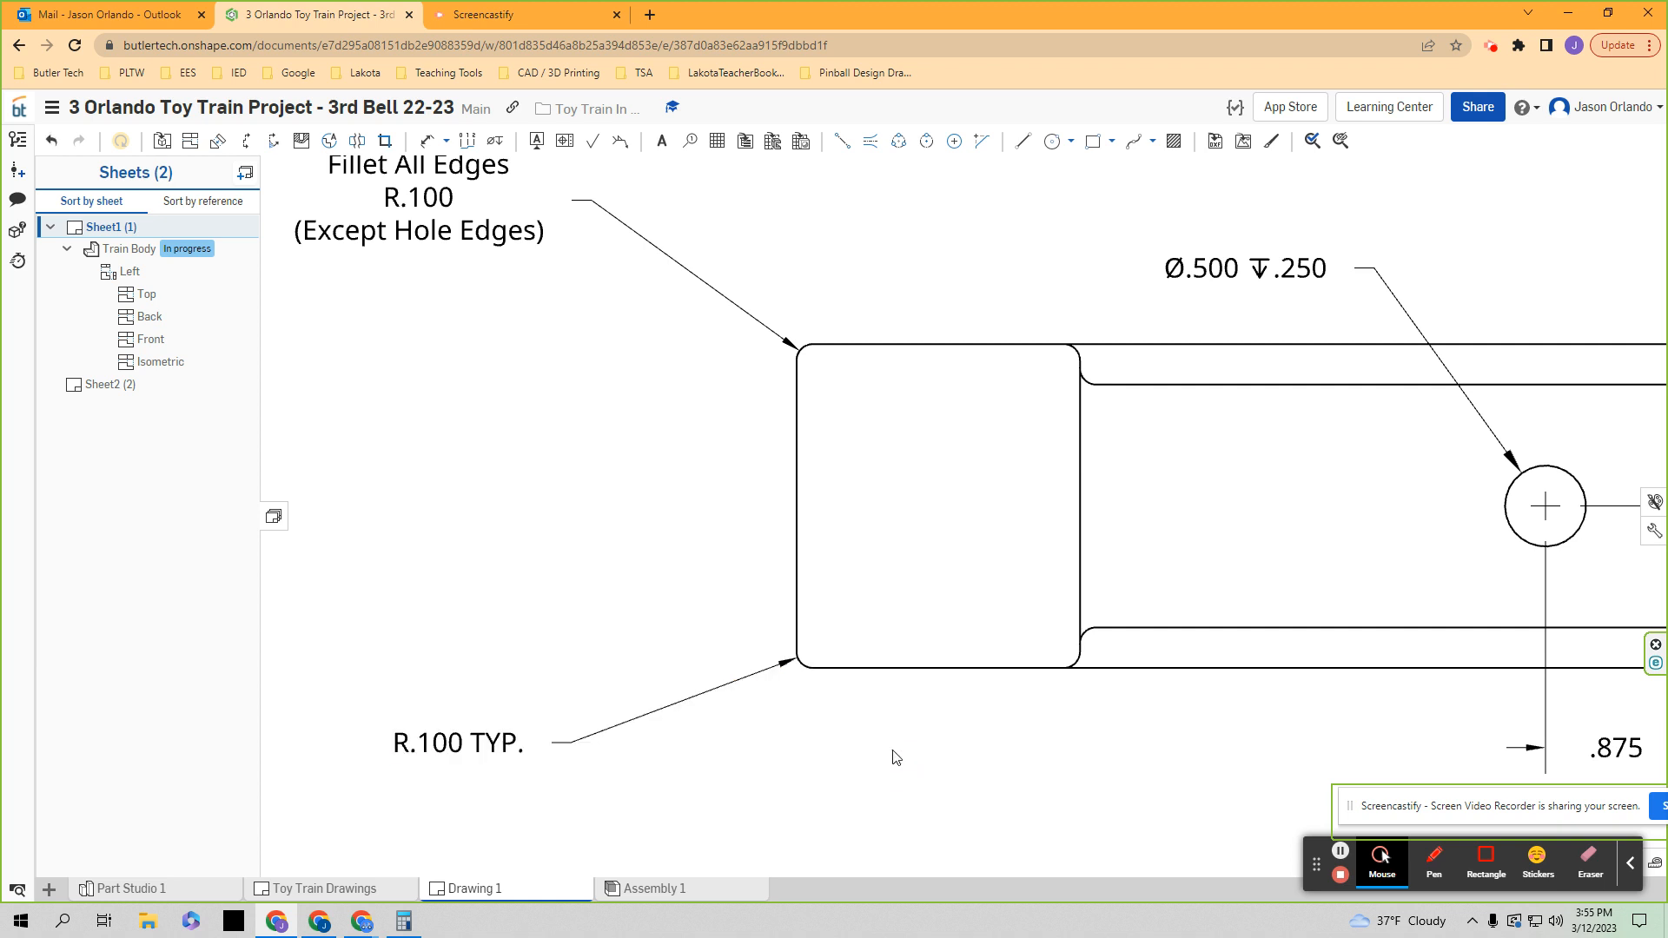
- Examine the two corner radius notes on the Top view against the filleted edges of the Isometric view
{"action": "scroll", "coordinate": [895, 757], "scroll_direction": "down", "scroll_amount": 3}
{"action": "scroll", "coordinate": [864, 746], "scroll_direction": "down", "scroll_amount": 2}
{"action": "middle_click_drag", "start_coordinate": [863, 700], "coordinate": [761, 665]}
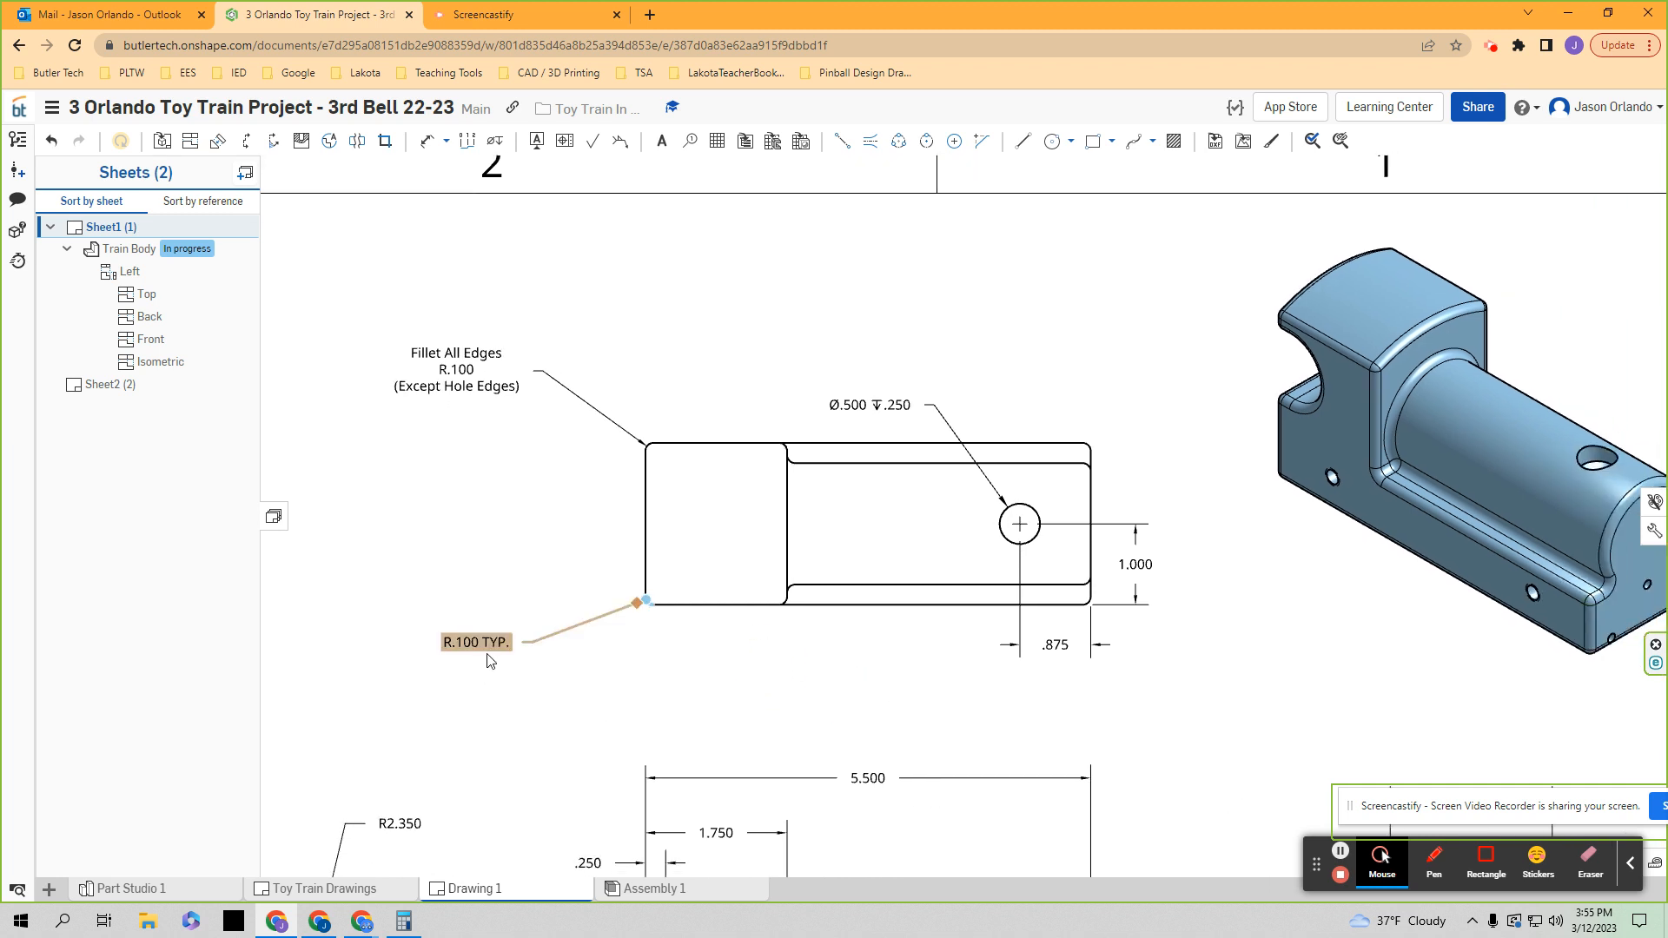
{"action": "scroll", "coordinate": [651, 622], "scroll_direction": "up", "scroll_amount": 6}
{"action": "left_click", "coordinate": [771, 614]}
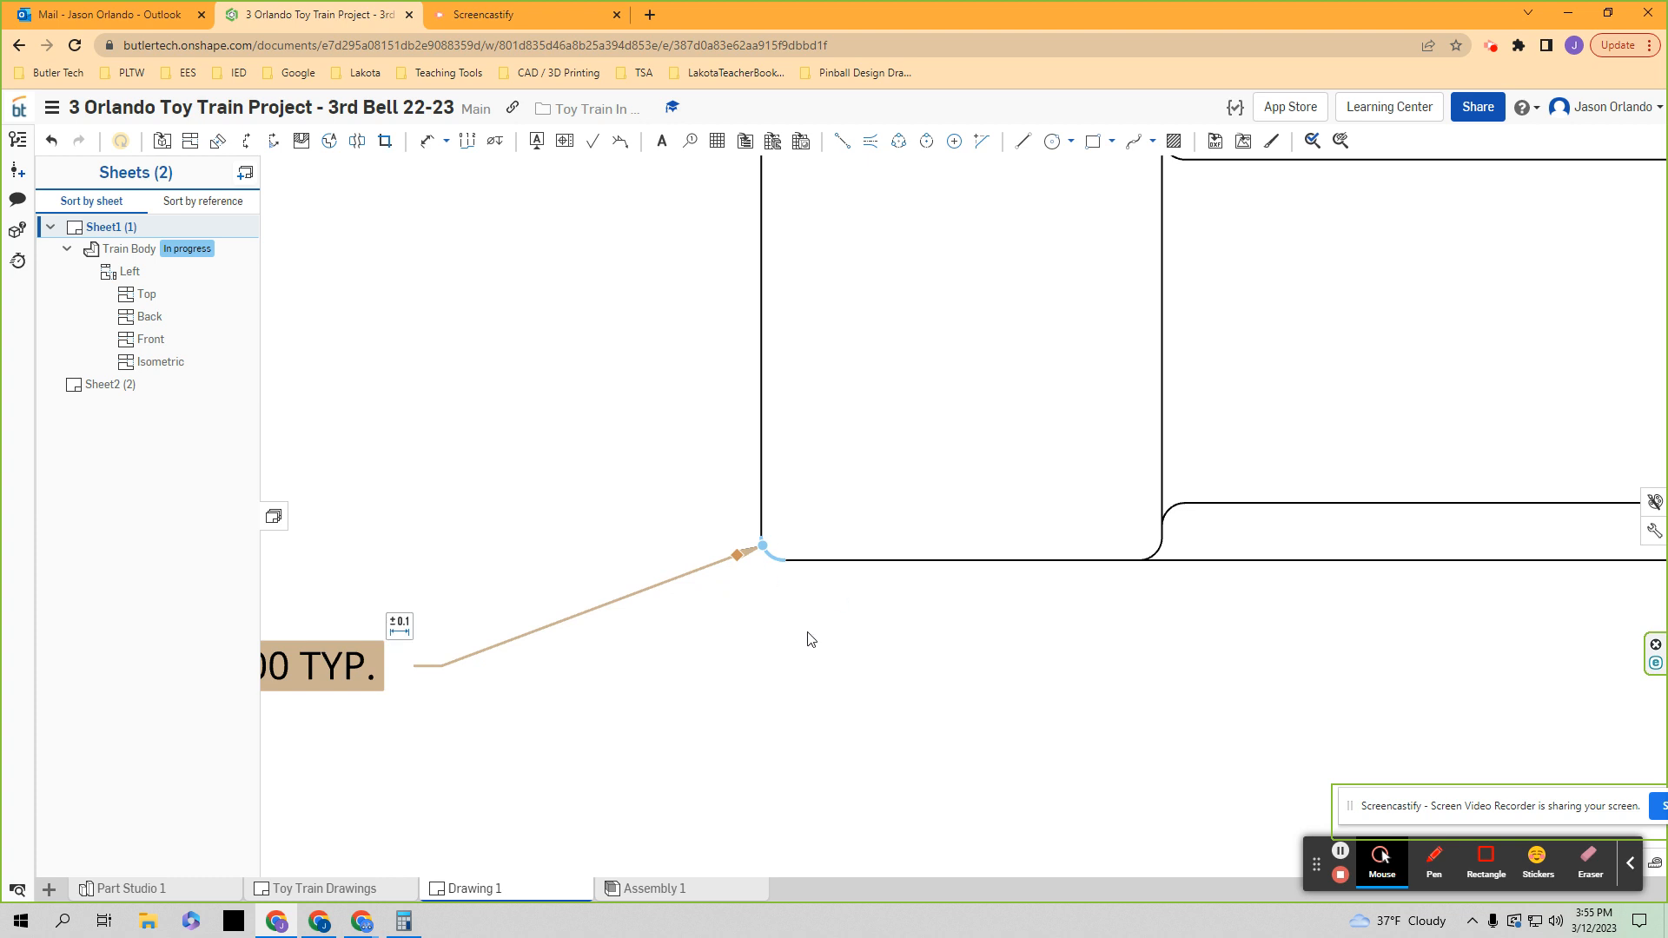
{"action": "scroll", "coordinate": [781, 686], "scroll_direction": "down", "scroll_amount": 3}
{"action": "scroll", "coordinate": [774, 702], "scroll_direction": "down", "scroll_amount": 3}
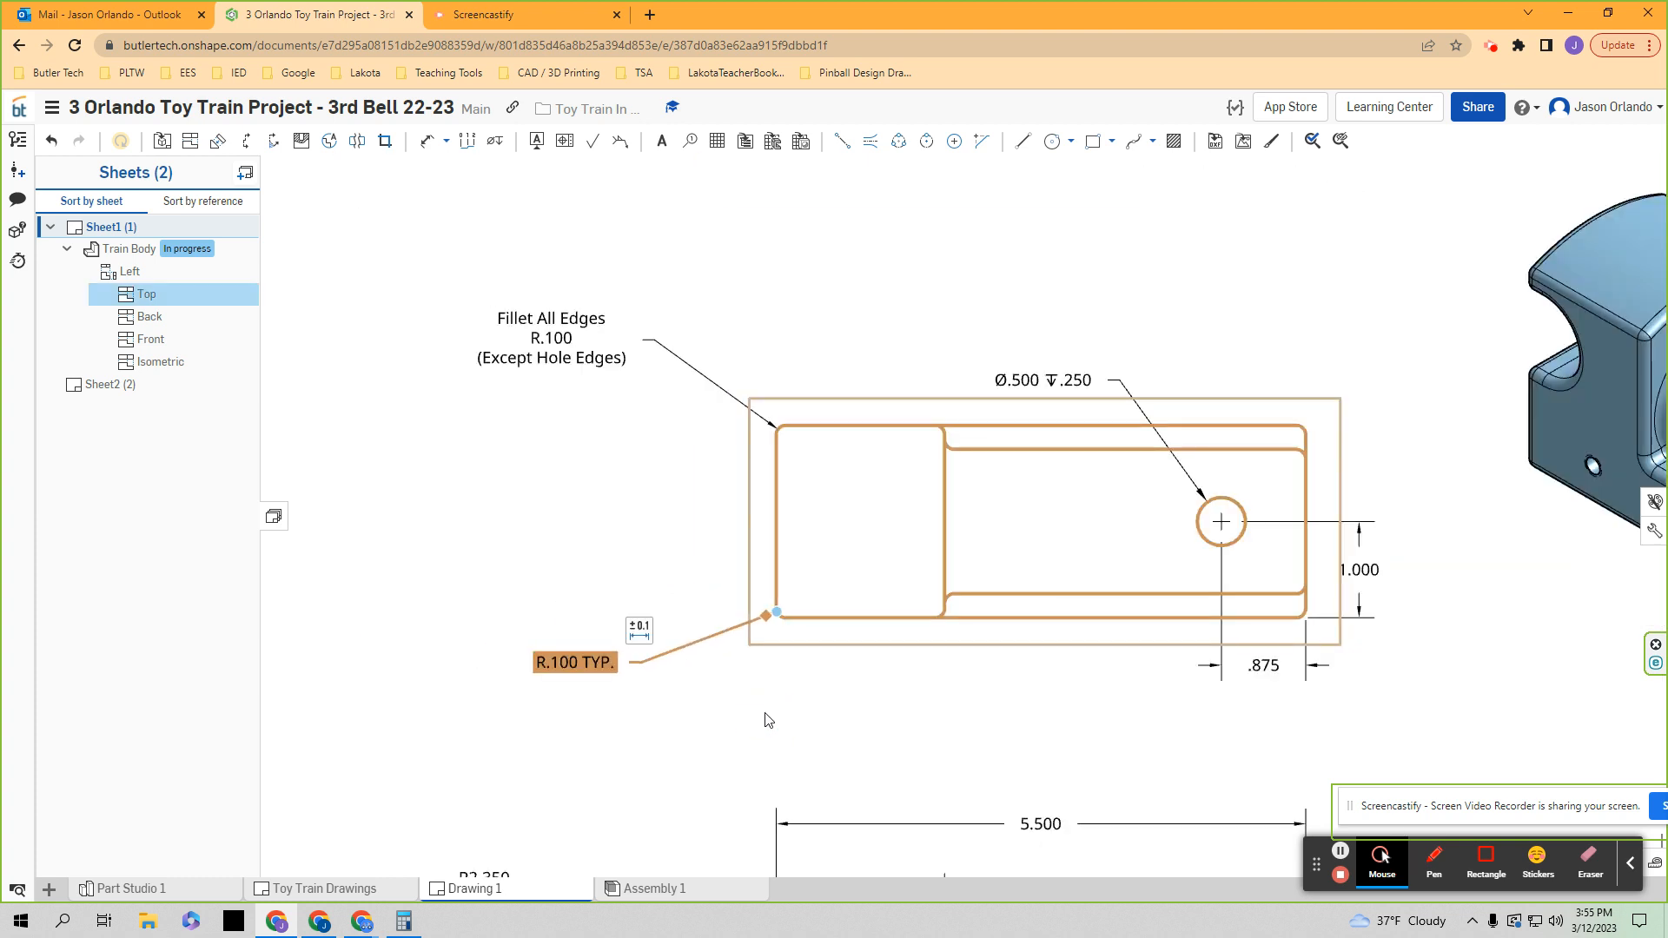
{"action": "middle_click_drag", "start_coordinate": [680, 682], "coordinate": [459, 655]}
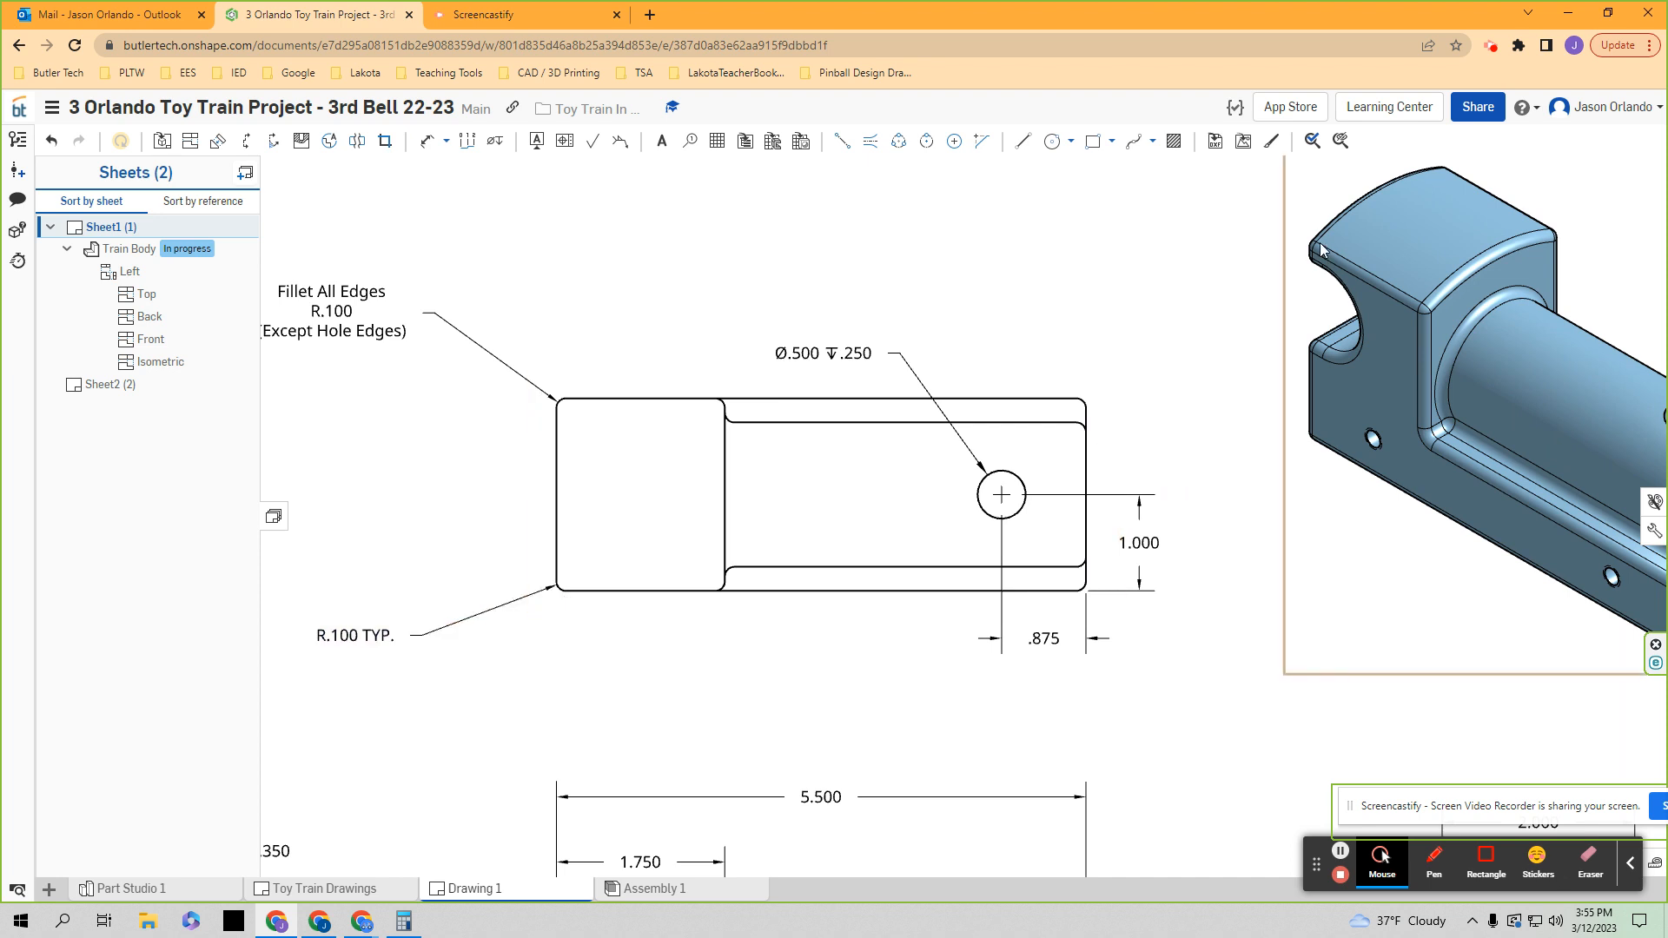
{"action": "middle_click_drag", "start_coordinate": [1240, 441], "coordinate": [983, 473]}
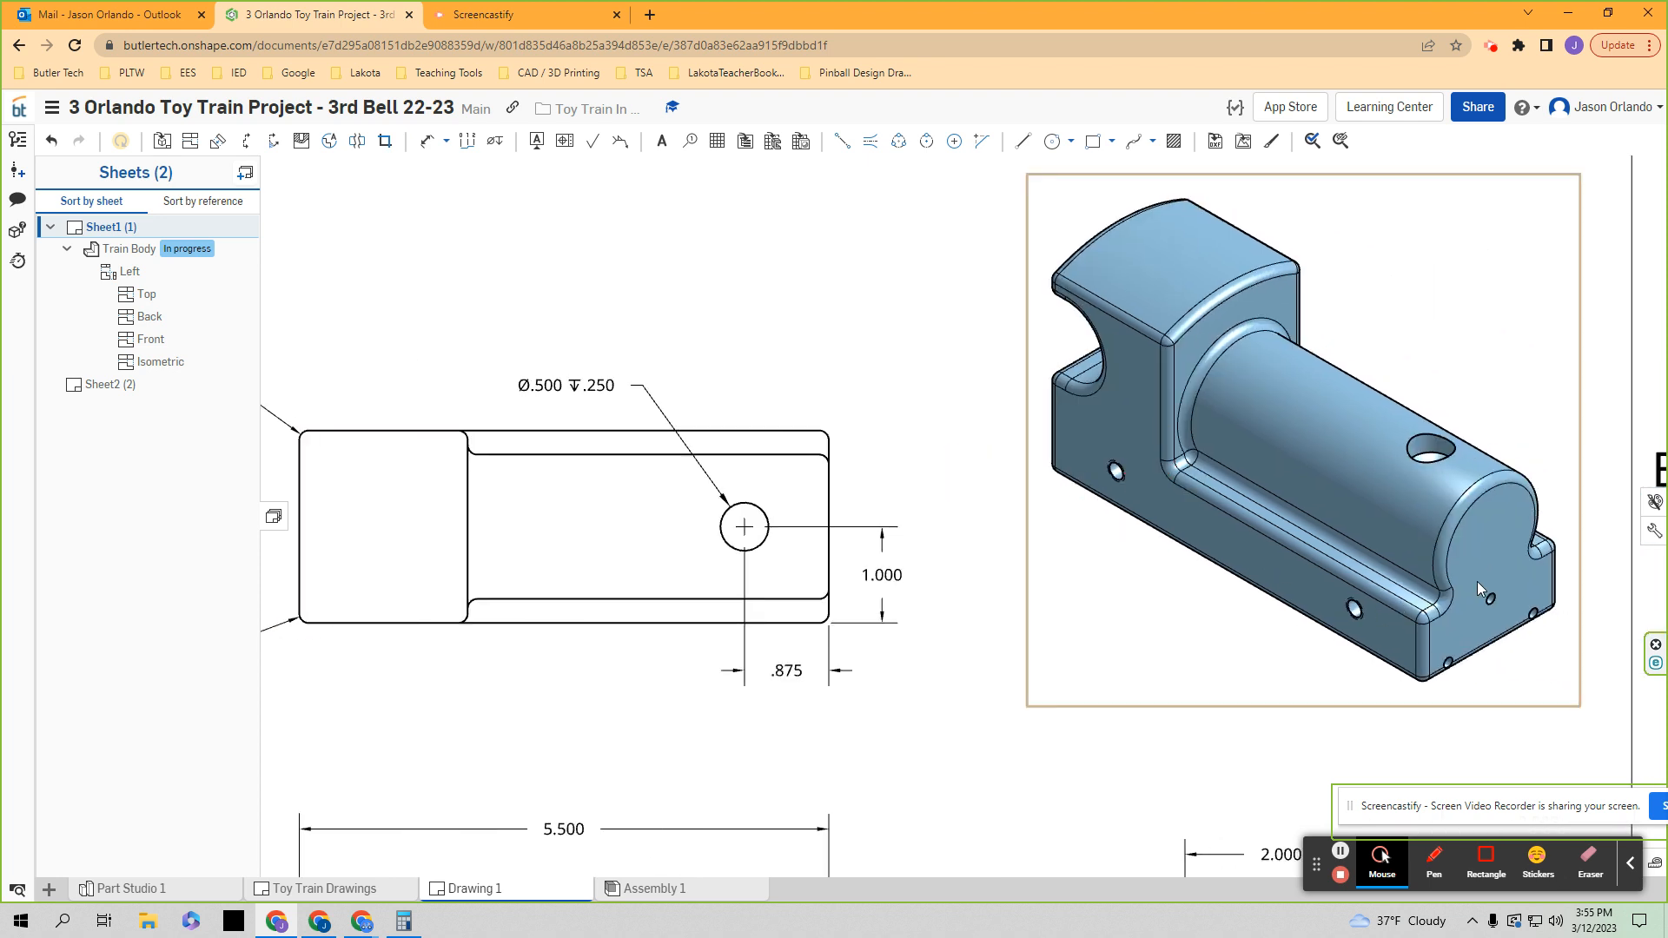
{"action": "mouse_move", "coordinate": [643, 769]}
{"action": "middle_mouse_down"}
{"action": "mouse_move", "coordinate": [677, 727]}
{"action": "mouse_move", "coordinate": [878, 613]}
{"action": "middle_mouse_up"}
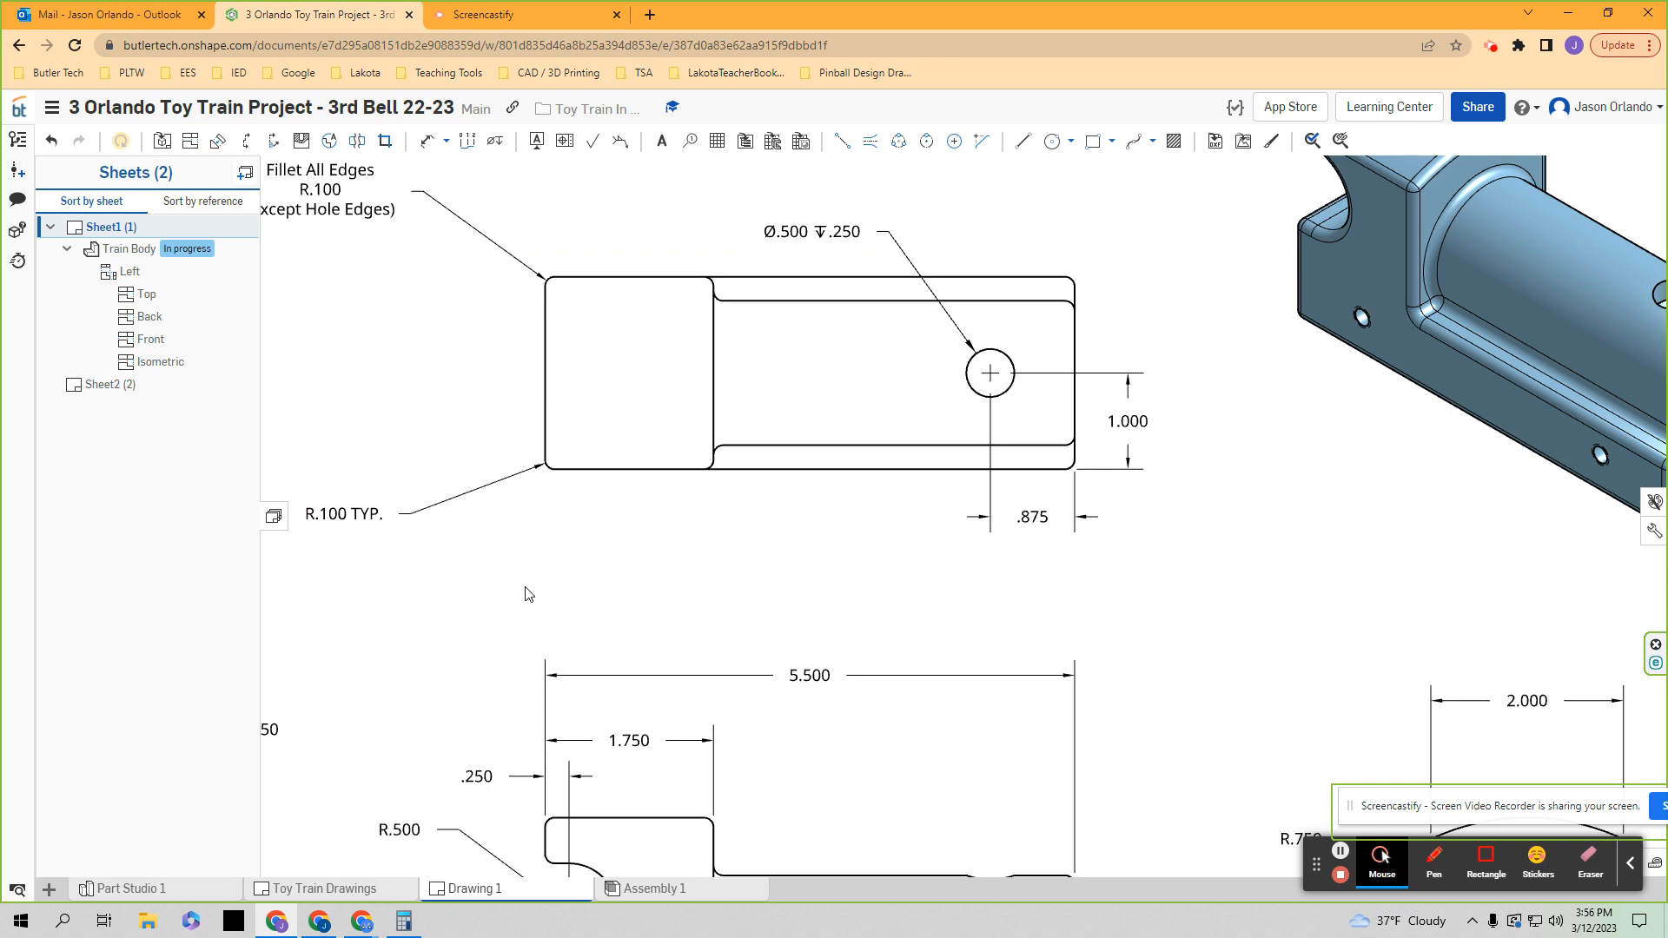
- Delete the radius dimension marked "TYP." from the Top view's lower-left corner and review the whole sheet
{"action": "scroll", "coordinate": [528, 599], "scroll_direction": "down", "scroll_amount": 2}
{"action": "left_click", "coordinate": [412, 541]}
{"action": "key", "text": "Delete"}
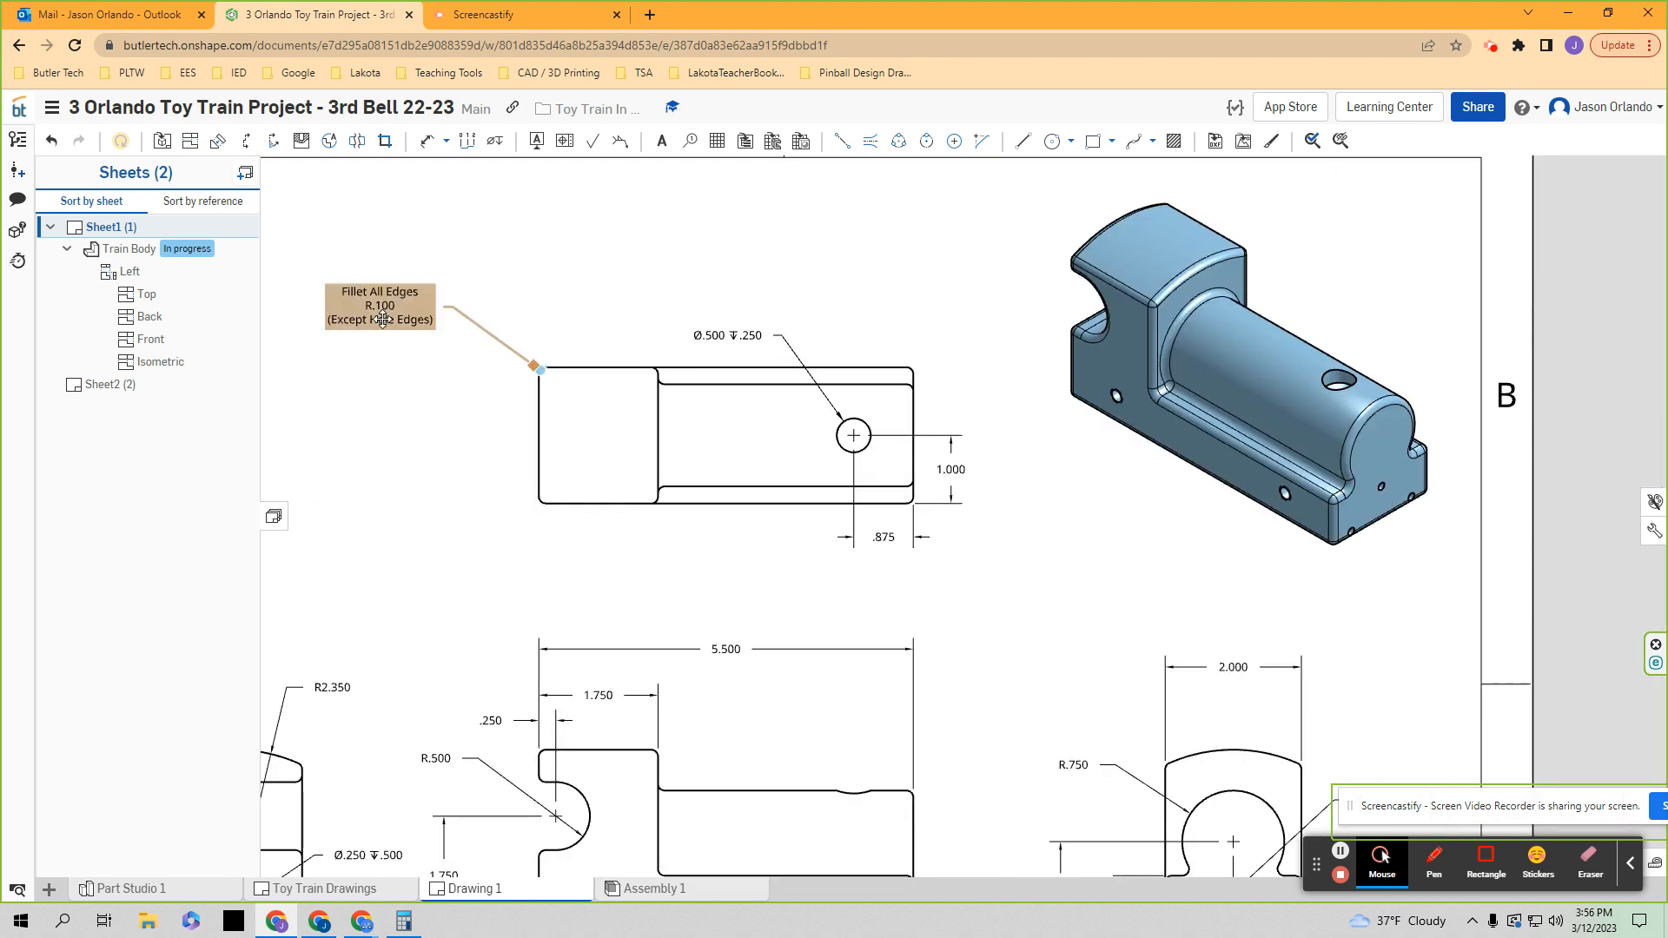
{"action": "scroll", "coordinate": [429, 345], "scroll_direction": "down", "scroll_amount": 2}
{"action": "middle_click_drag", "start_coordinate": [430, 434], "coordinate": [616, 429]}
{"action": "scroll", "coordinate": [616, 429], "scroll_direction": "up", "scroll_amount": 2}
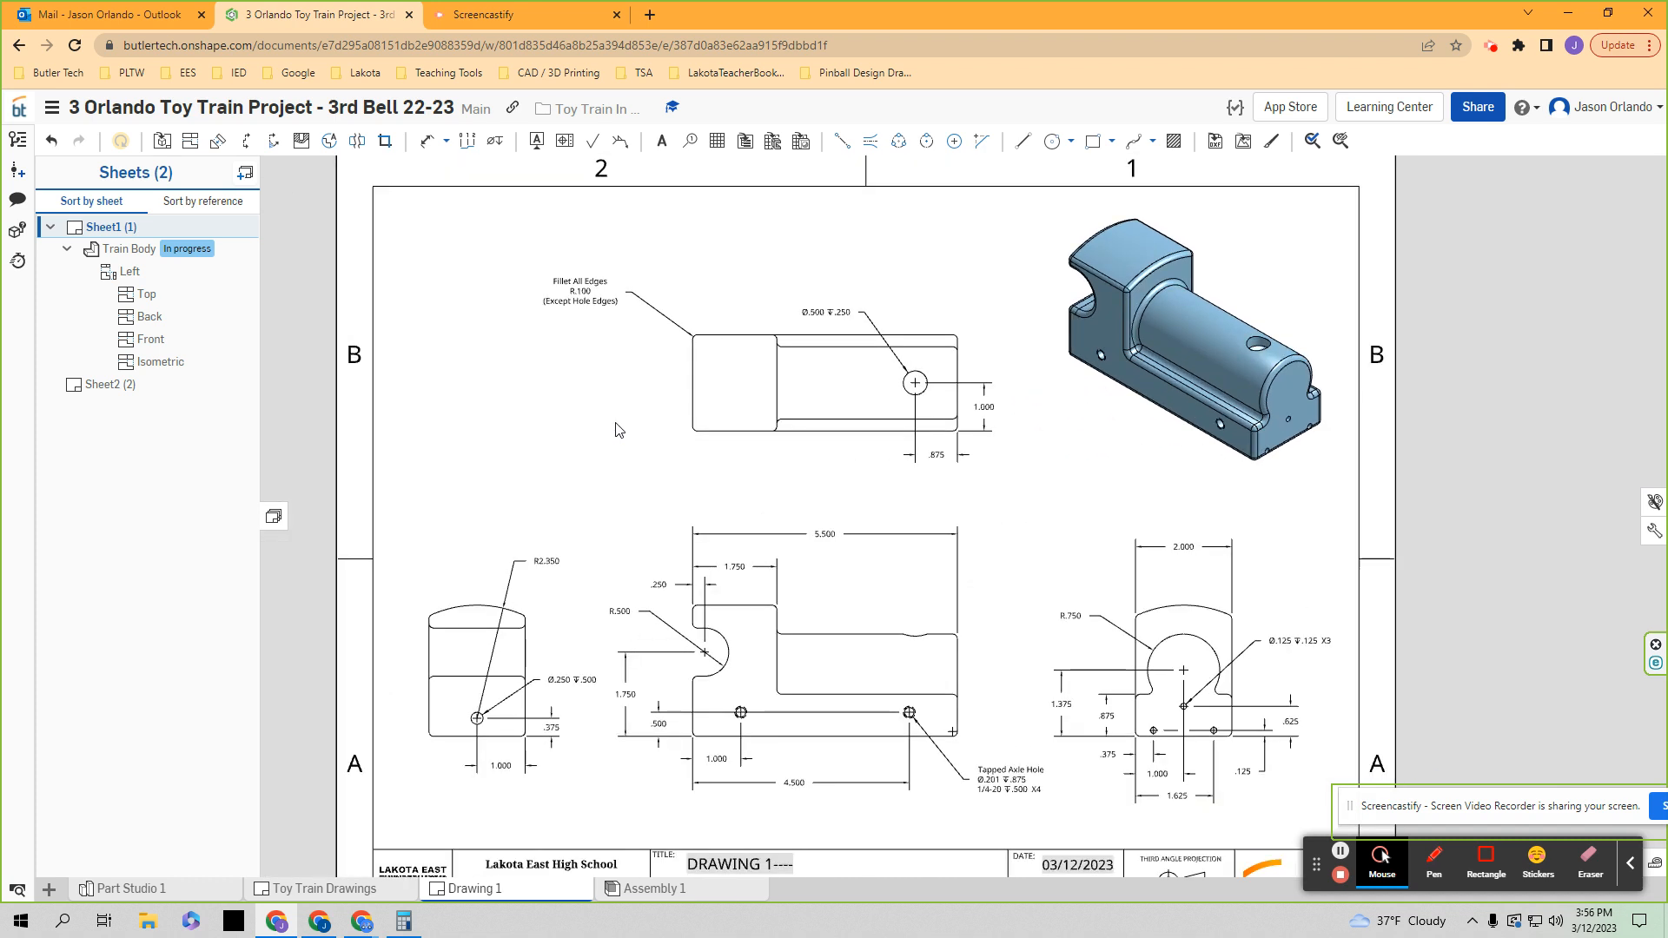
{"action": "scroll", "coordinate": [616, 430], "scroll_direction": "down", "scroll_amount": 1}
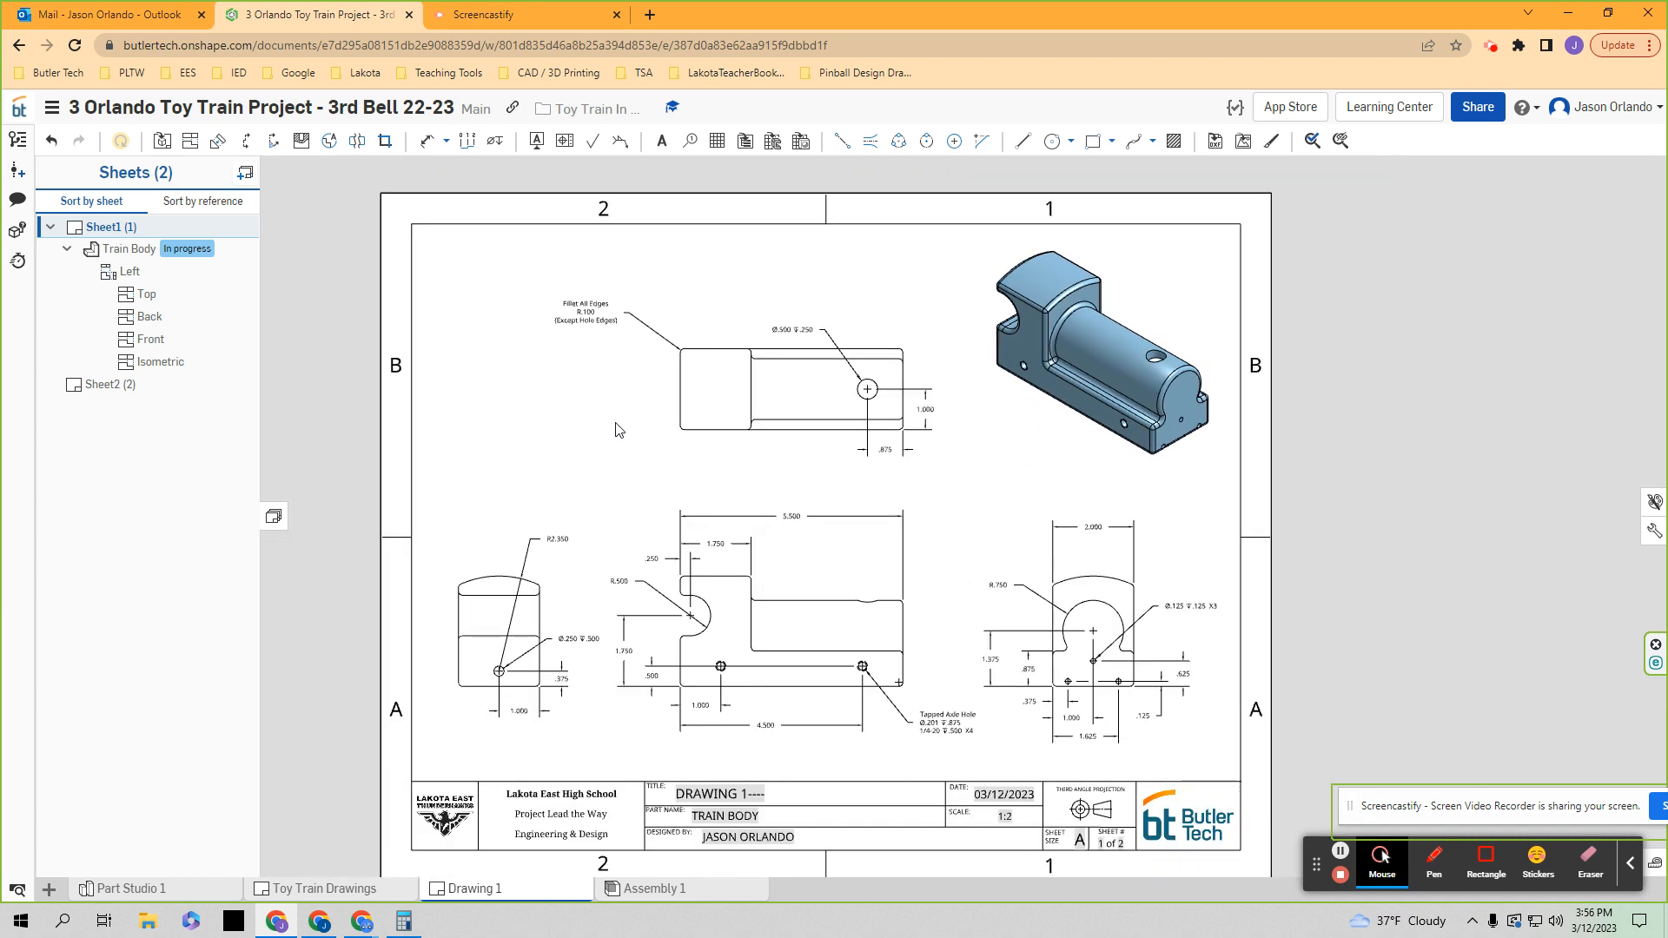